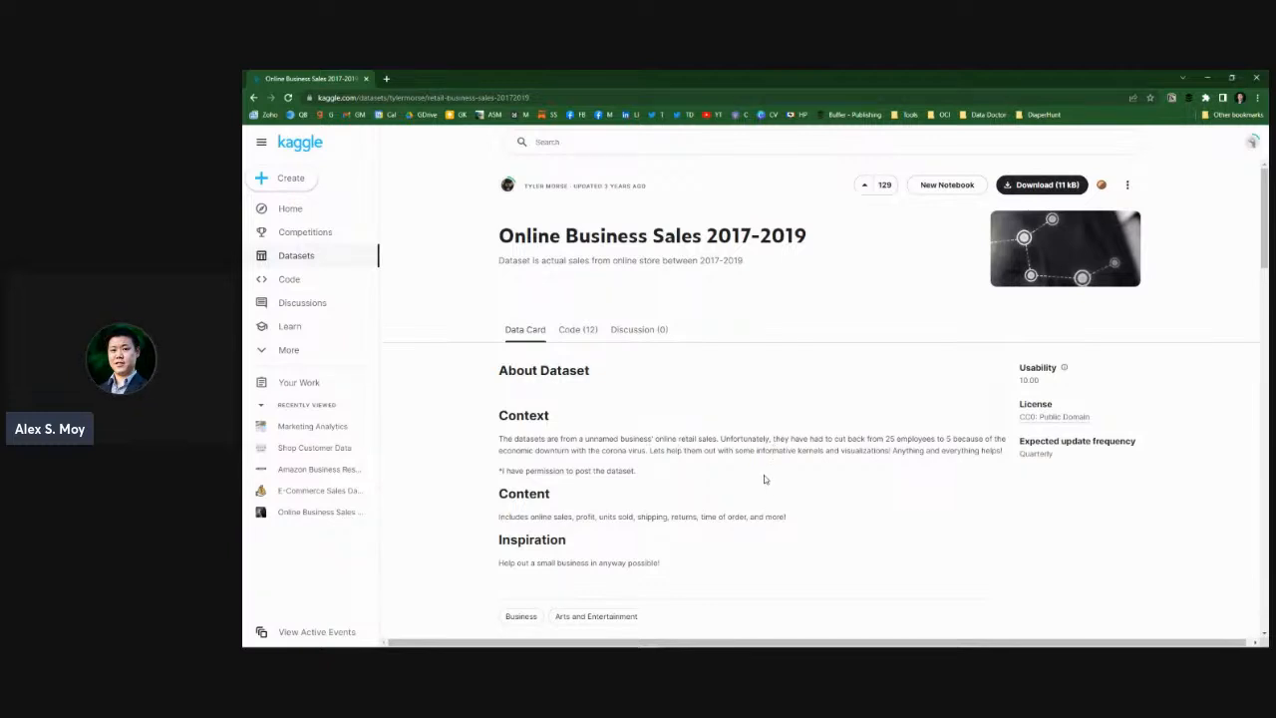
Step: Review the Online Business Sales 2017-2019 dataset page, including its description and the previews of business.retailsales.csv and business.retailsales2.csv
scroll(768, 486, down, 1)
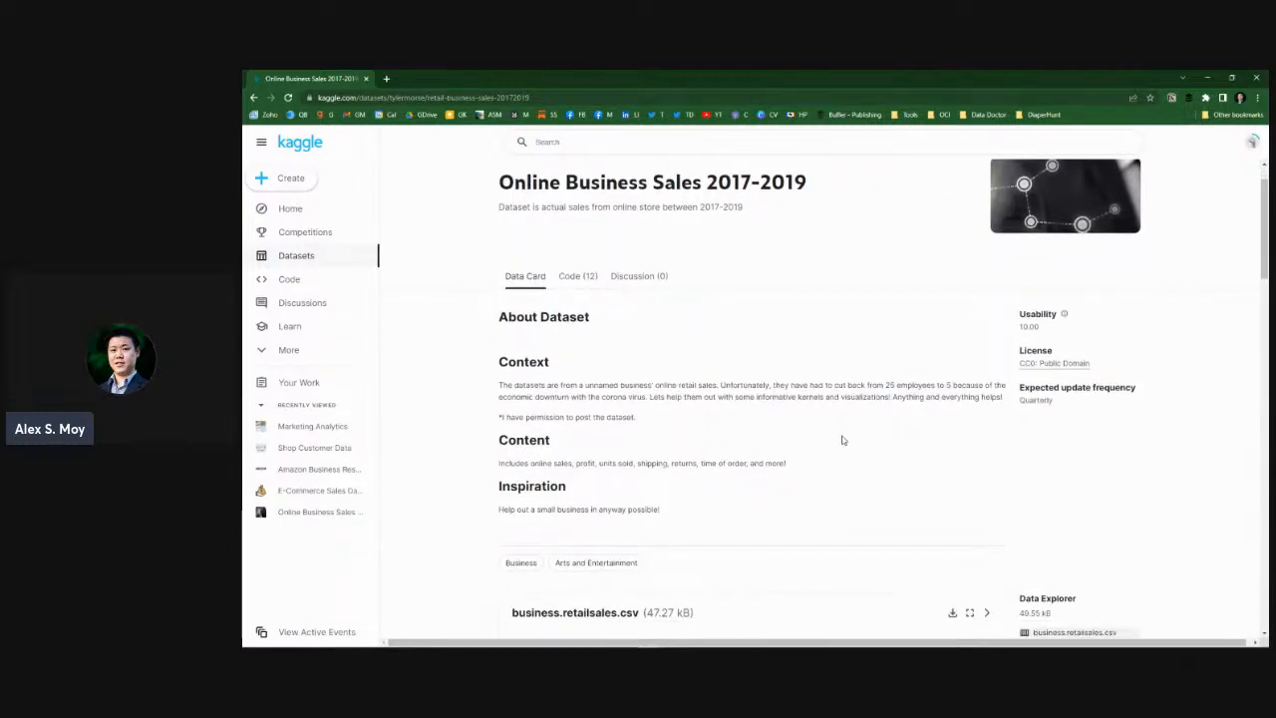
scroll(897, 492, down, 4)
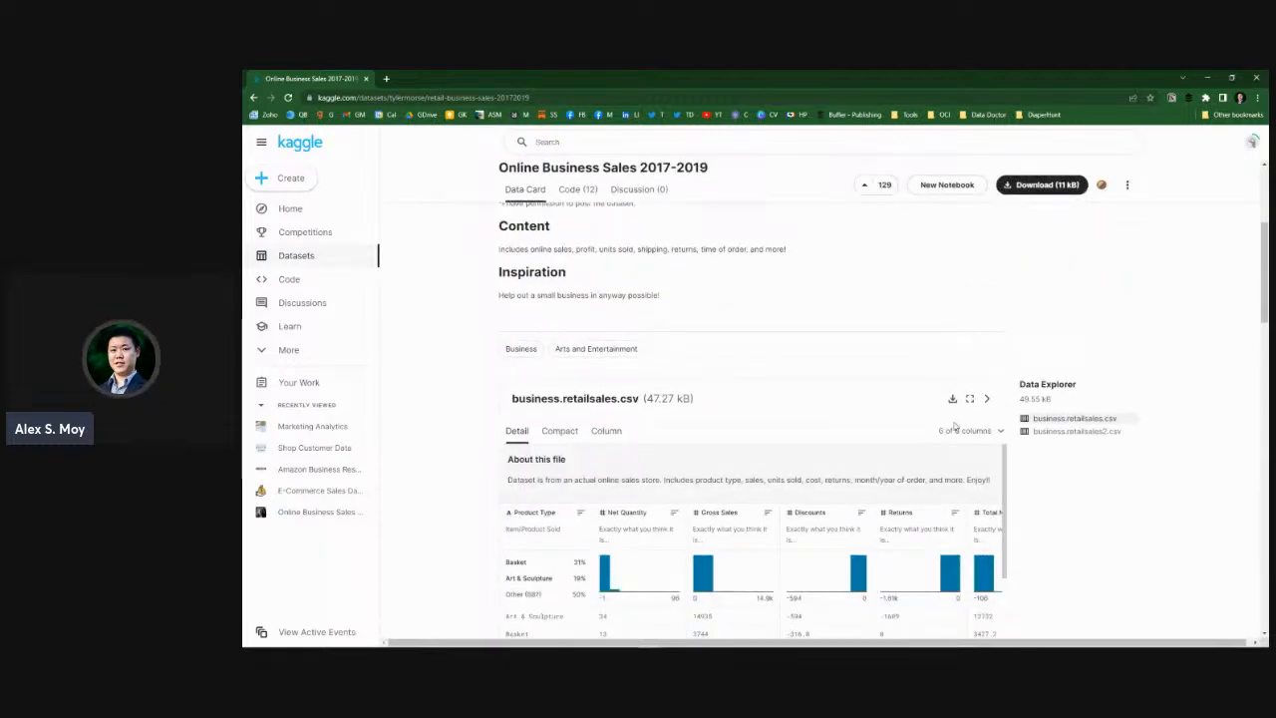
scroll(1048, 493, down, 3)
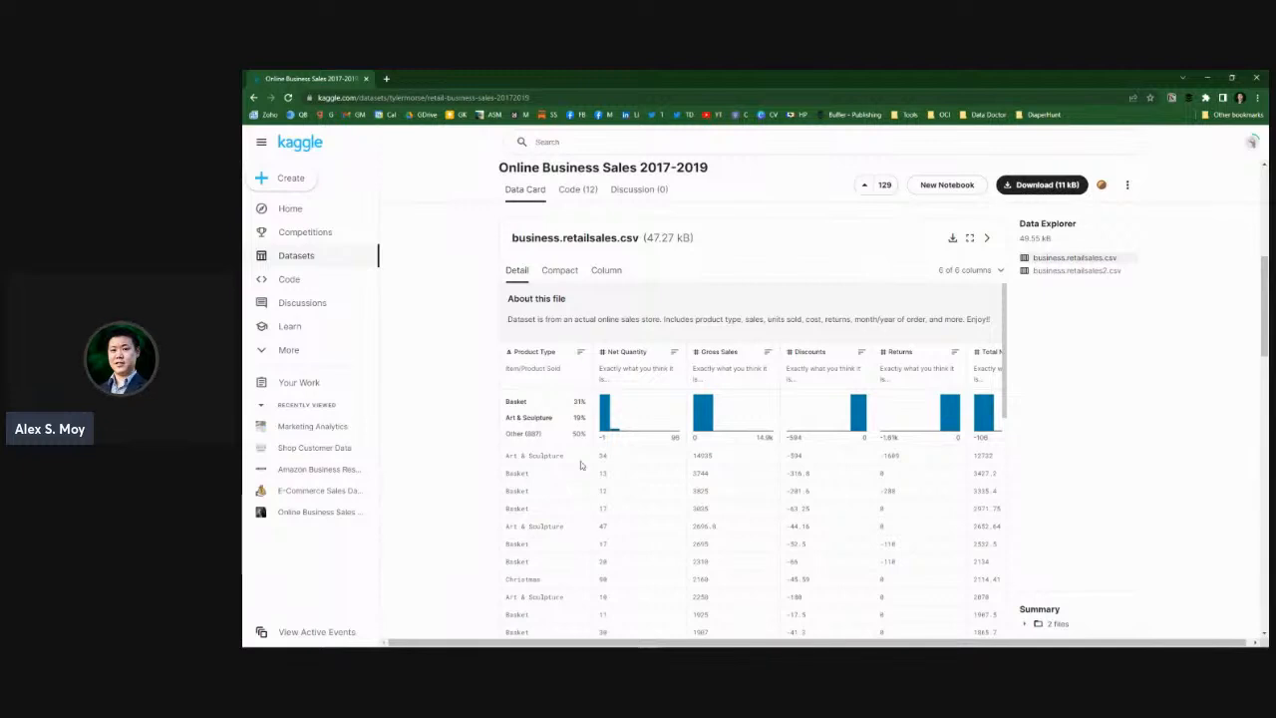
click(1082, 273)
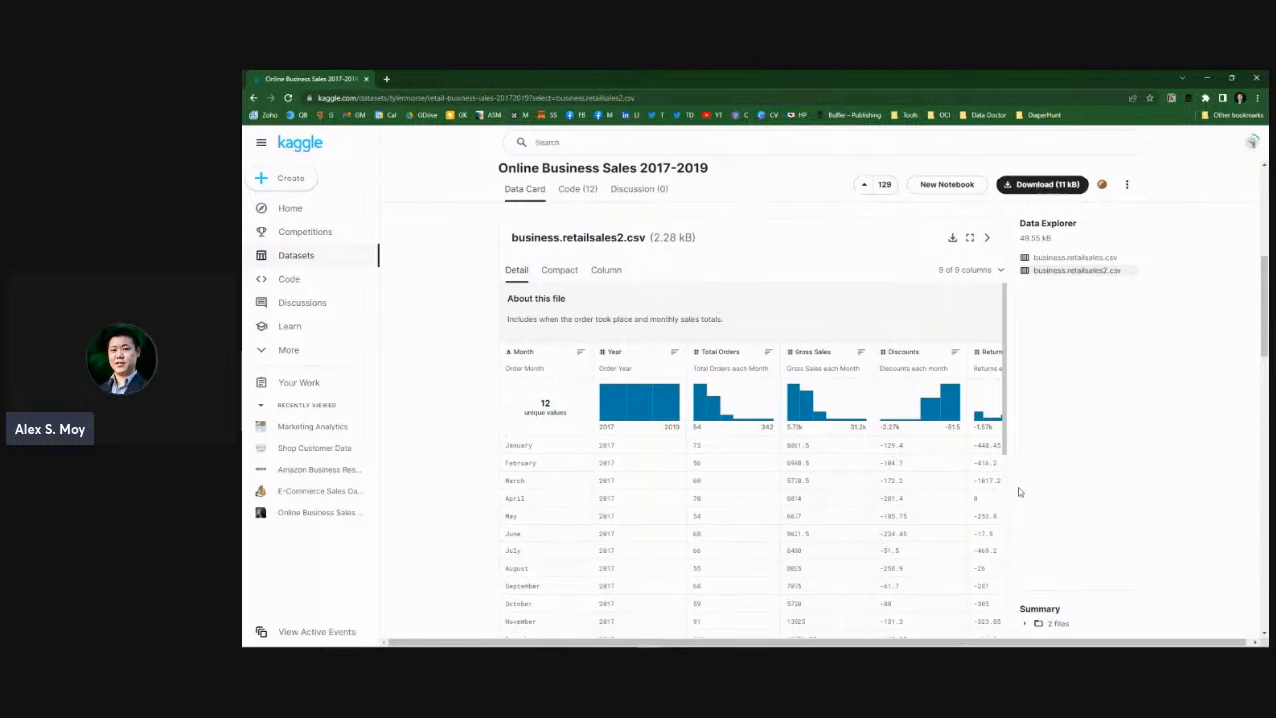
scroll(1071, 498, up, 1)
scroll(1071, 497, up, 3)
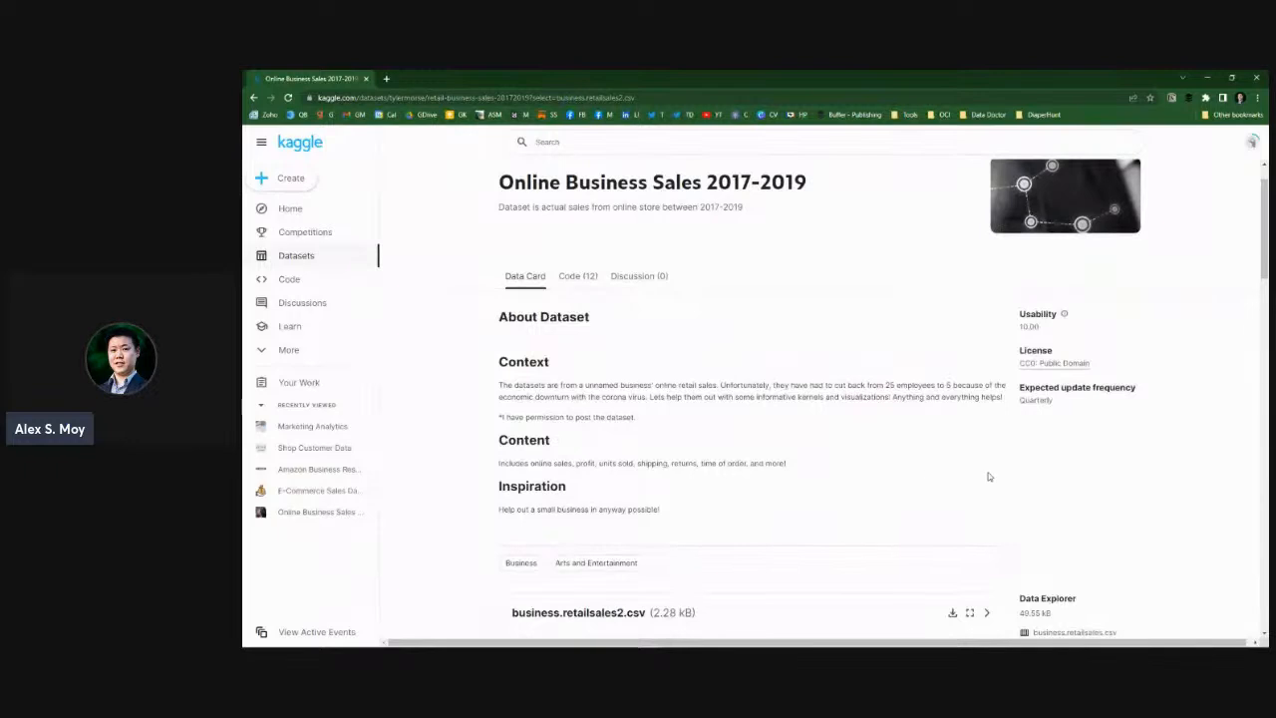
scroll(1044, 512, down, 3)
scroll(1047, 494, down, 2)
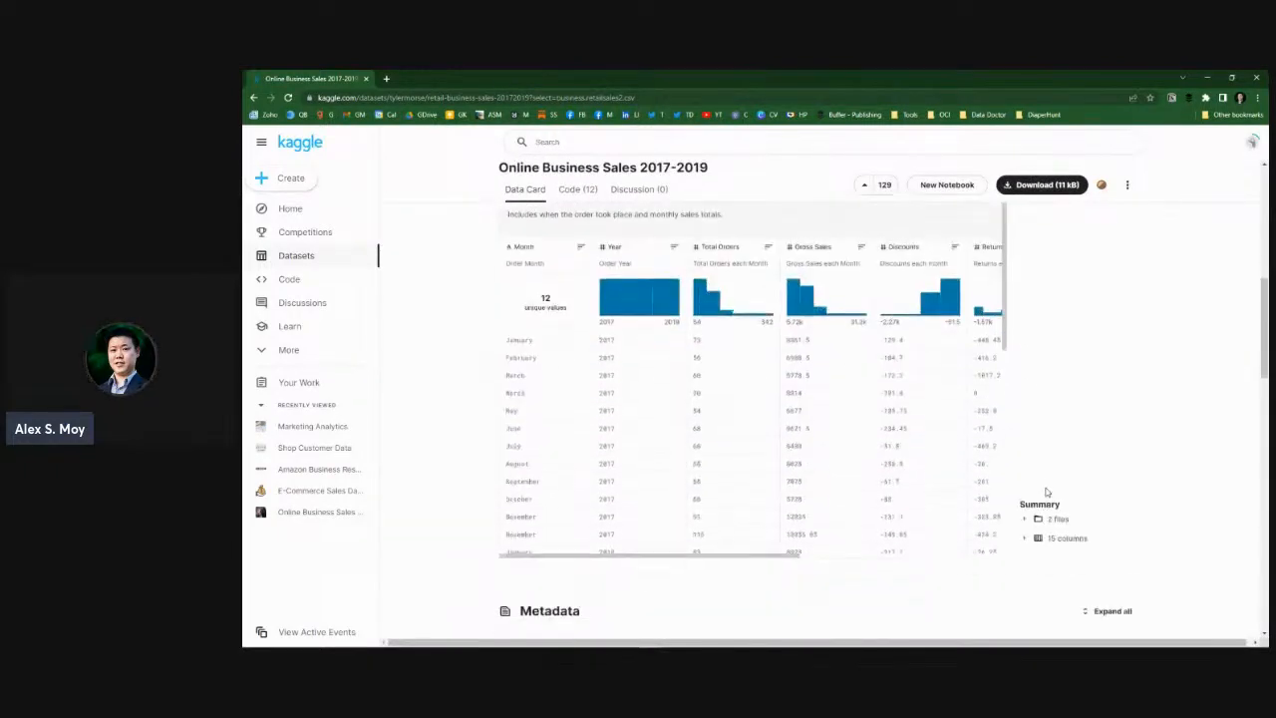
scroll(1057, 469, up, 2)
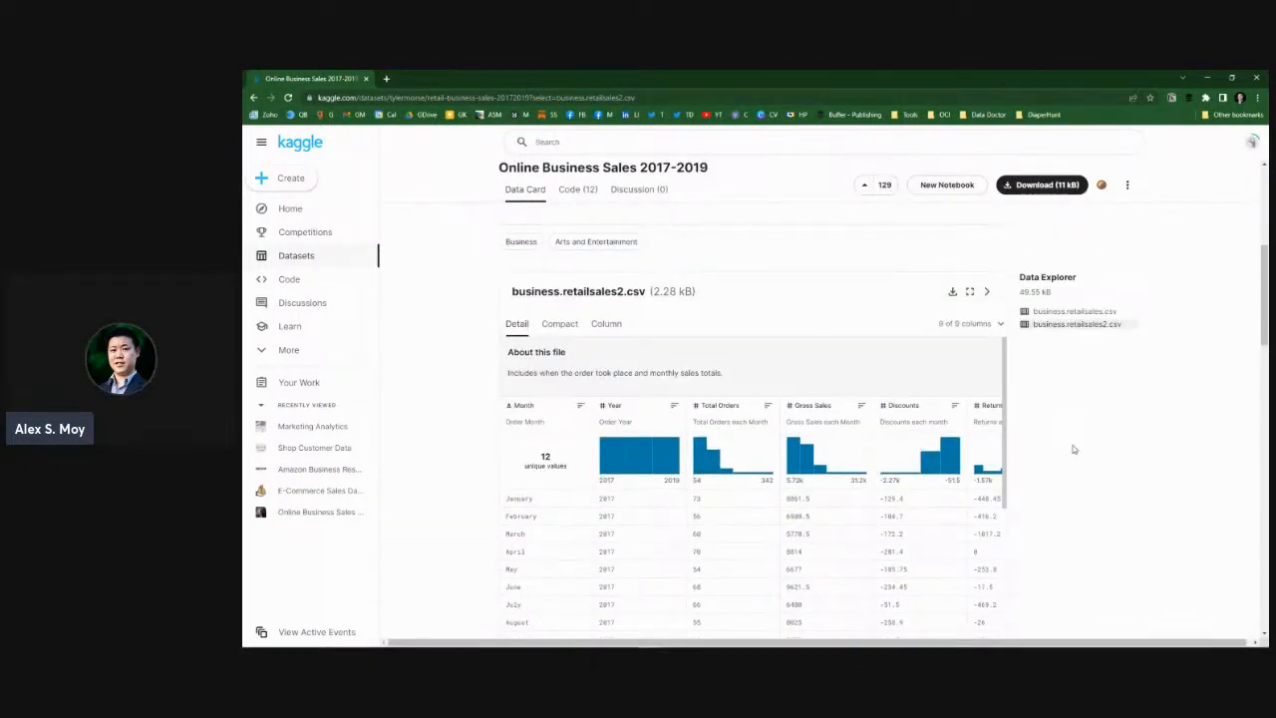
scroll(1074, 449, up, 4)
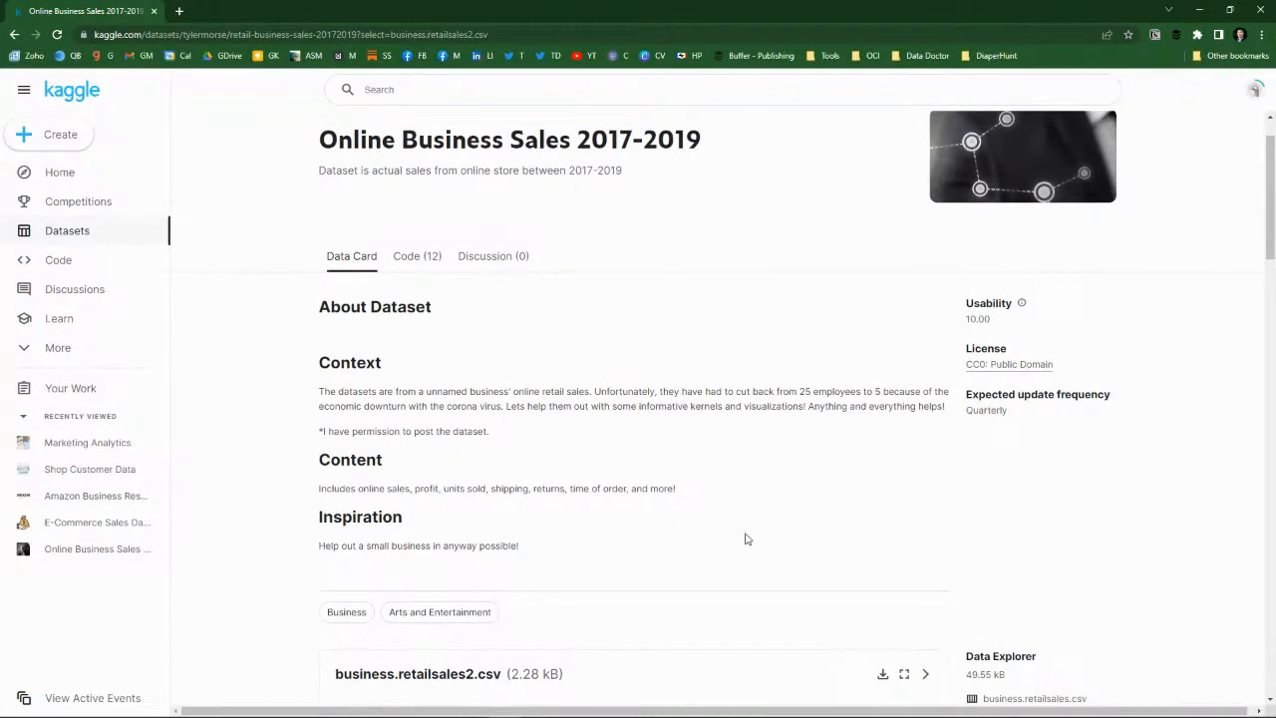
Step: Switch to Tableau, connect to the text file business.retailsales in folder 004 of Data Doctor - Tableau, and add its table to the data source
key(alt+Tab)
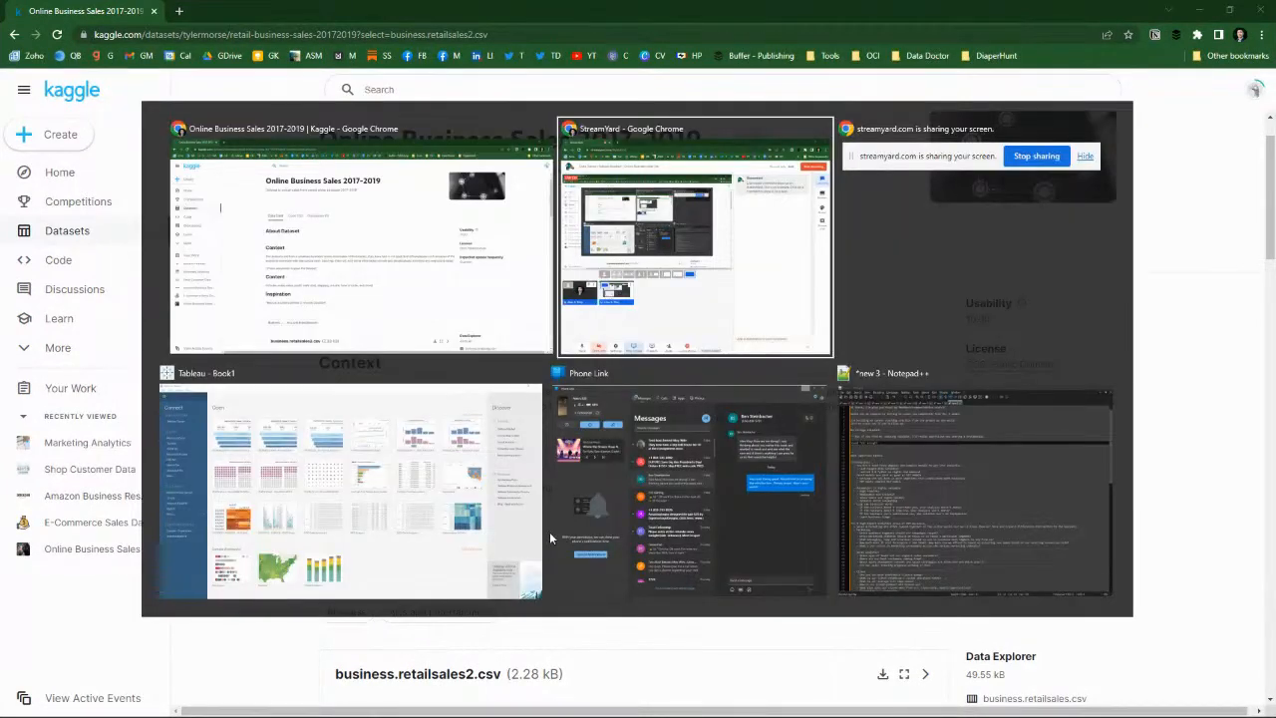
click(547, 536)
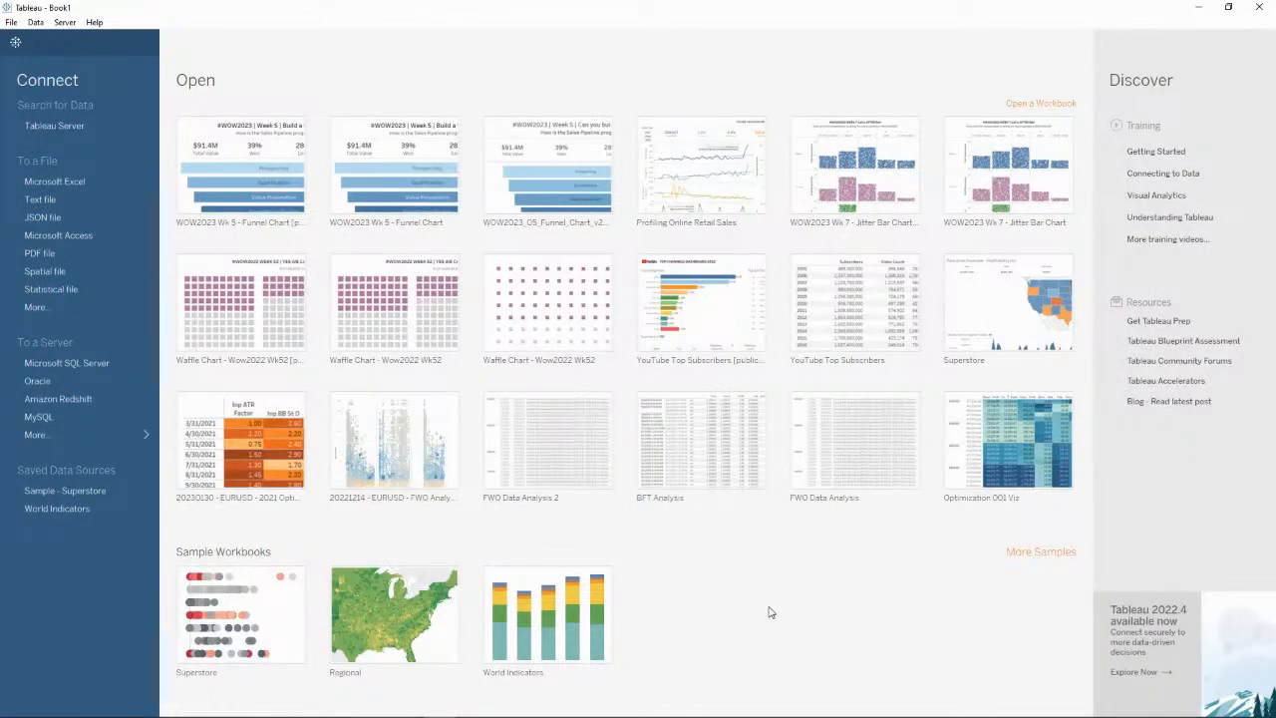
click(64, 198)
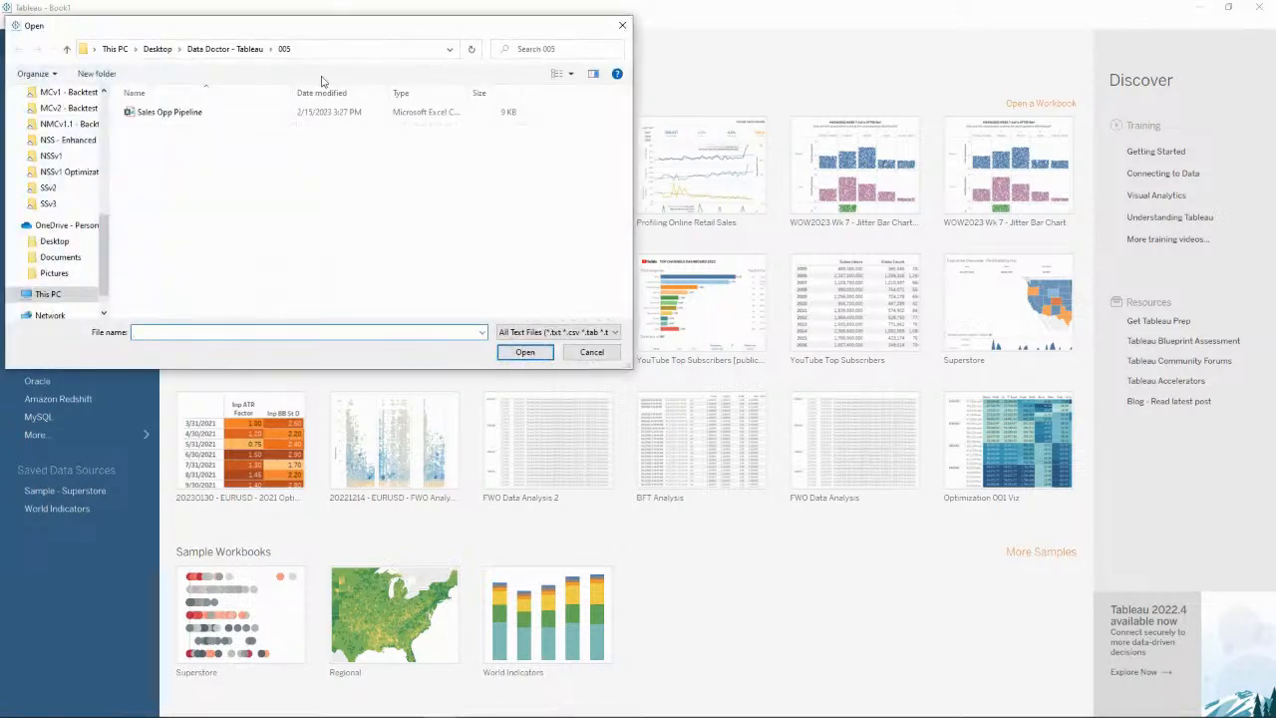
click(225, 49)
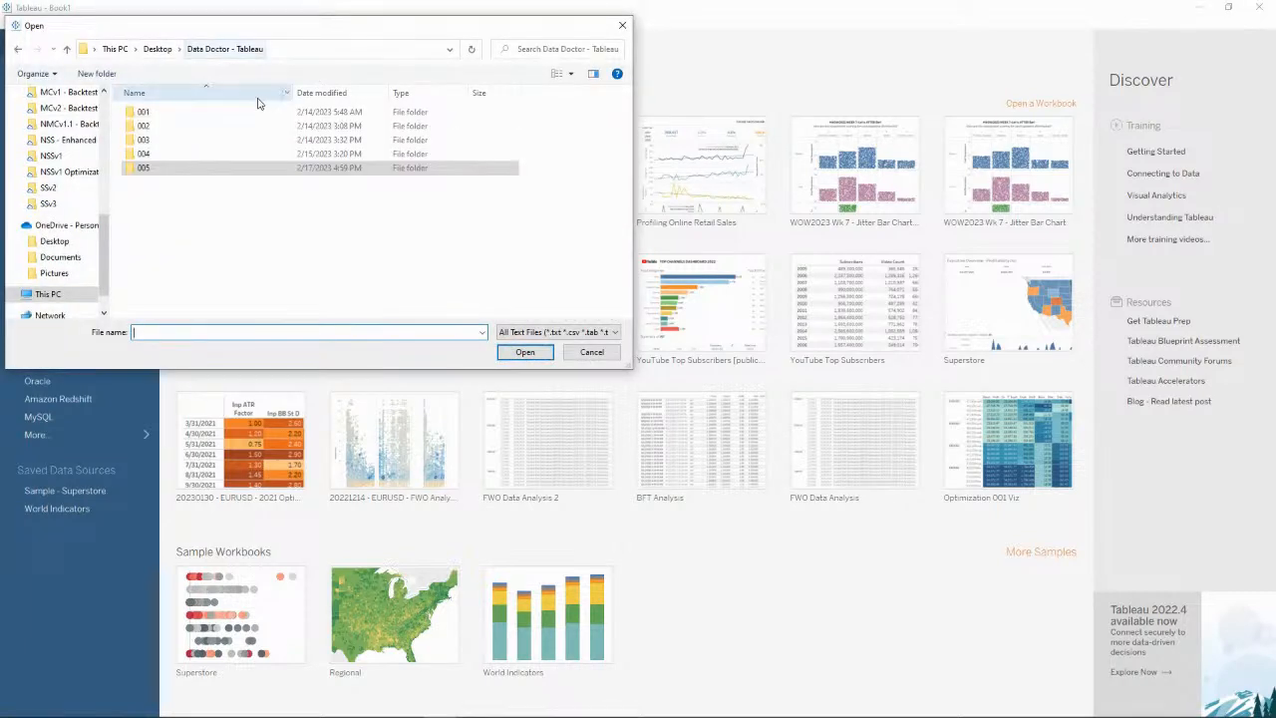
double_click(225, 140)
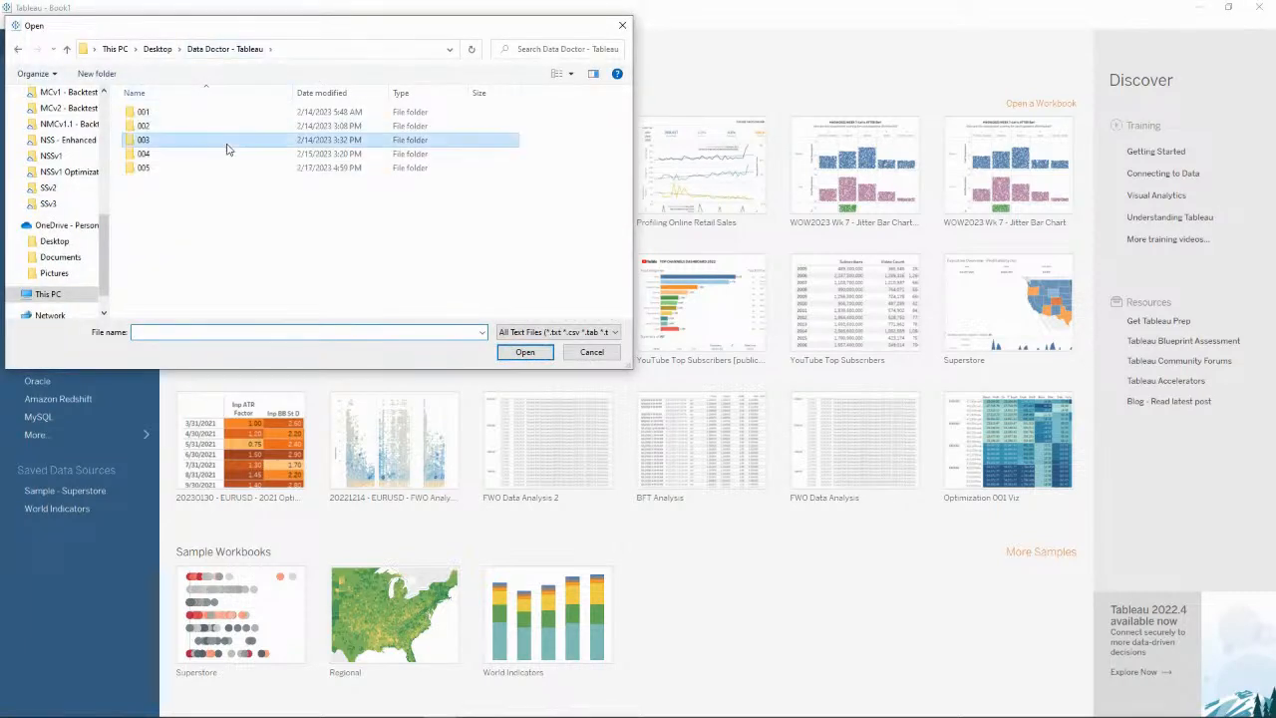
click(245, 54)
double_click(177, 155)
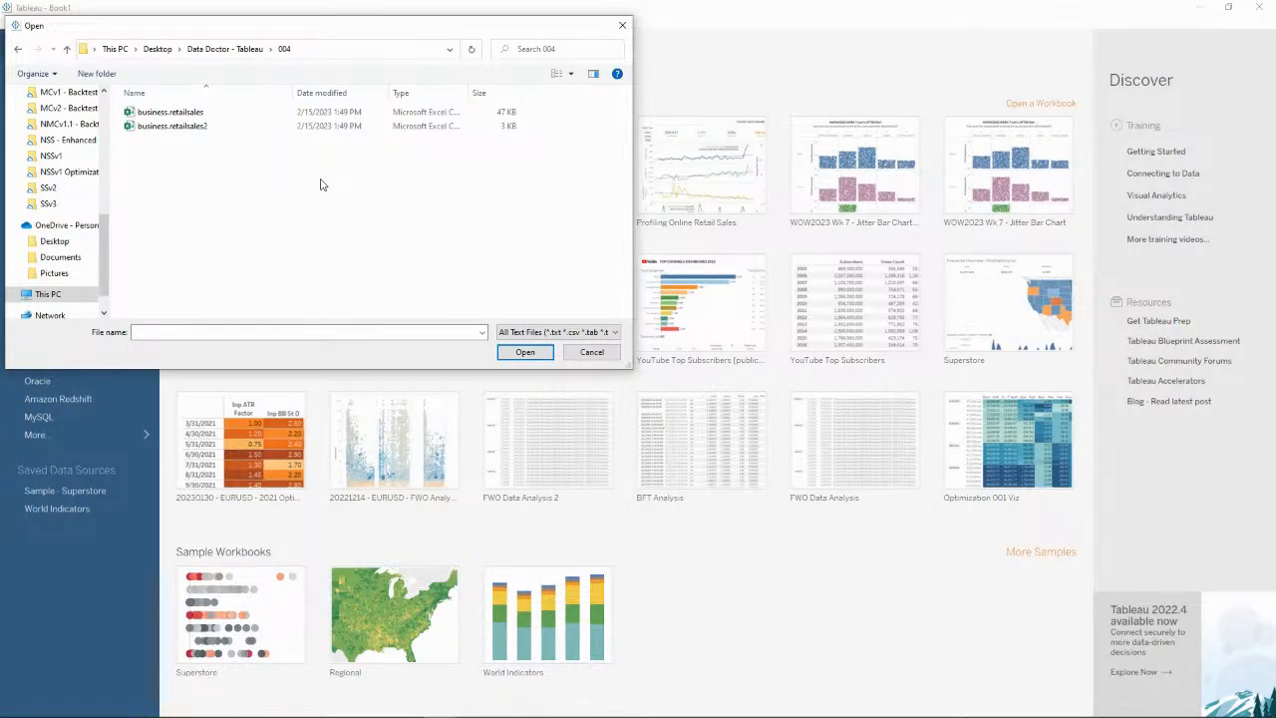
click(219, 115)
double_click(219, 115)
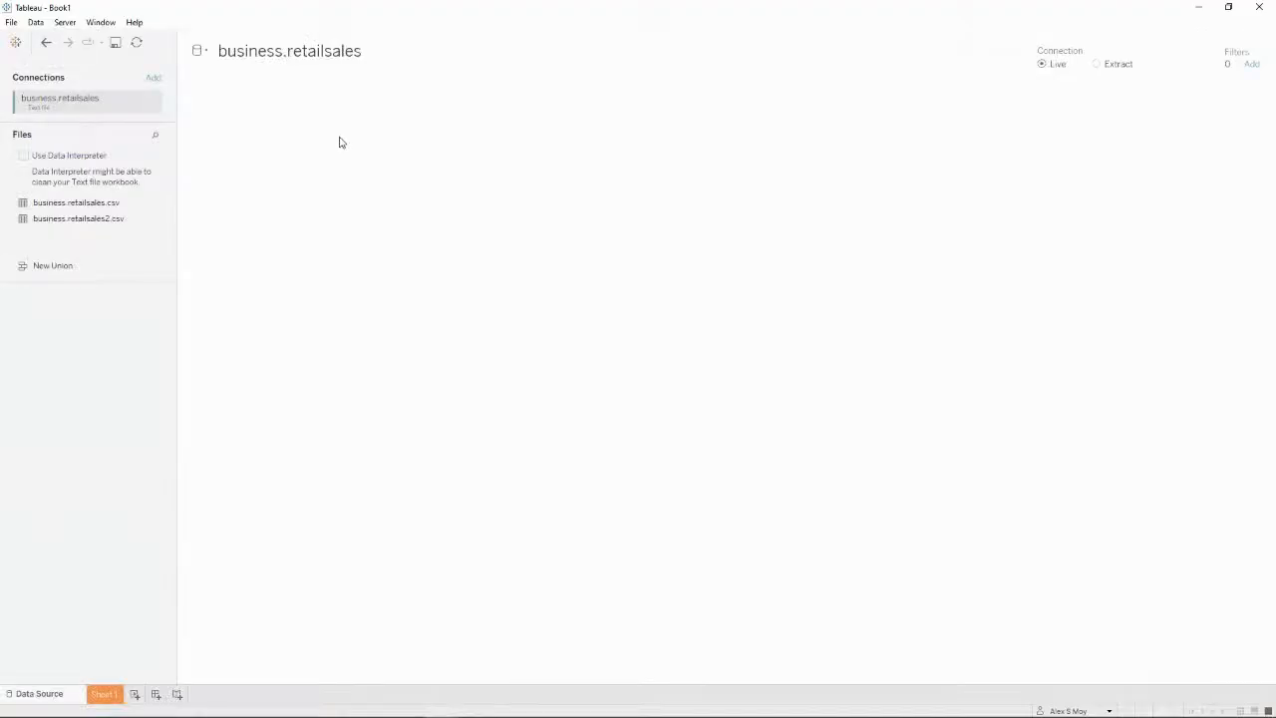
double_click(82, 202)
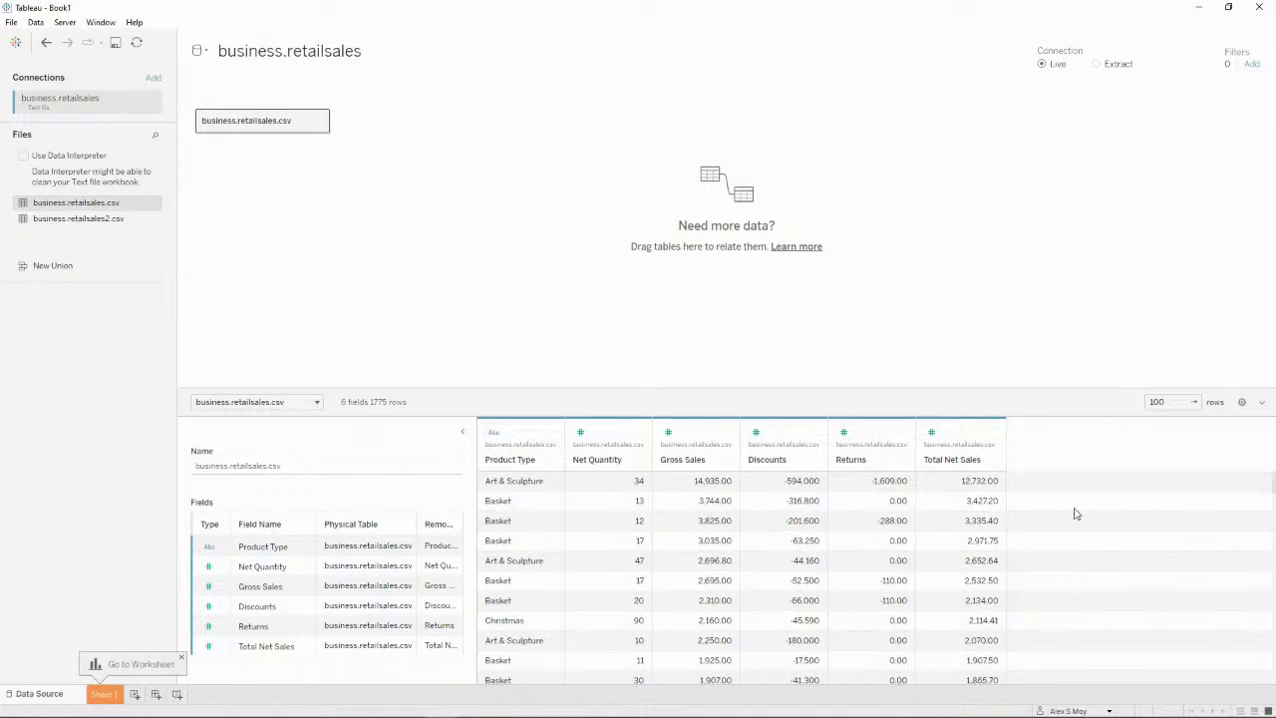
Step: Add business.retailsales2 from folder 004 as a new, separate text file data source
click(199, 50)
click(246, 89)
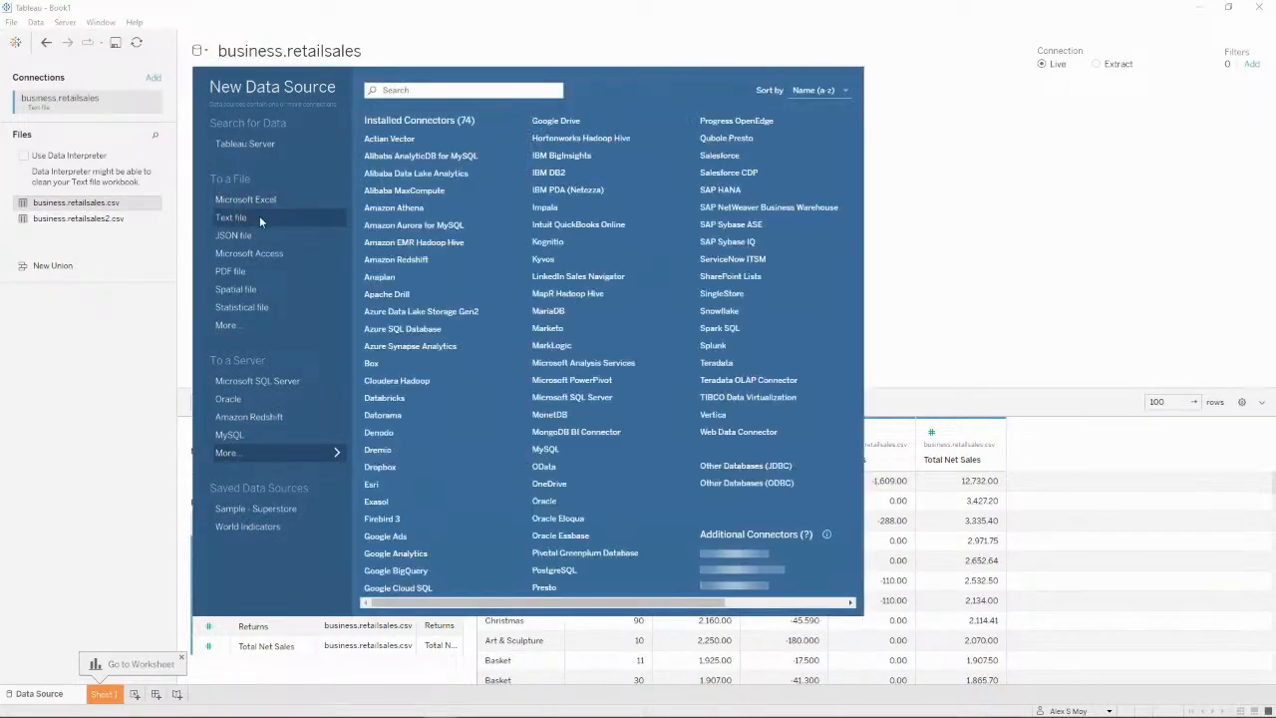
click(257, 216)
click(170, 112)
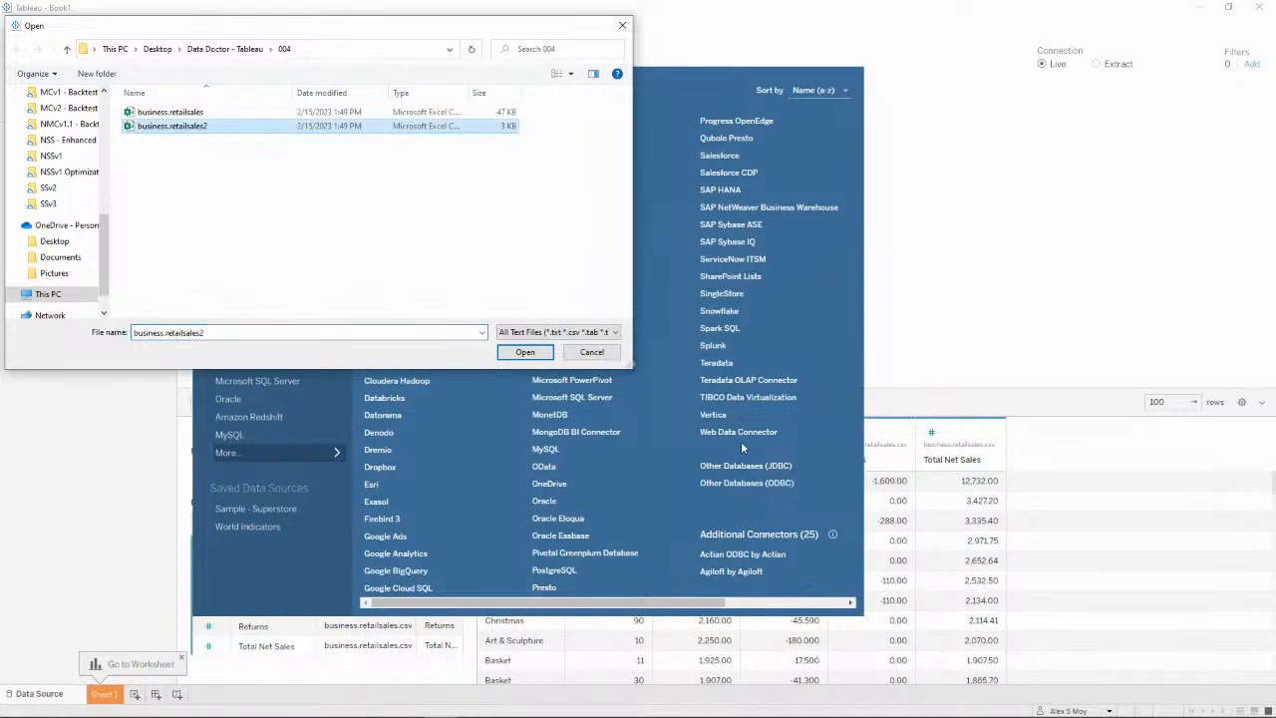
click(526, 352)
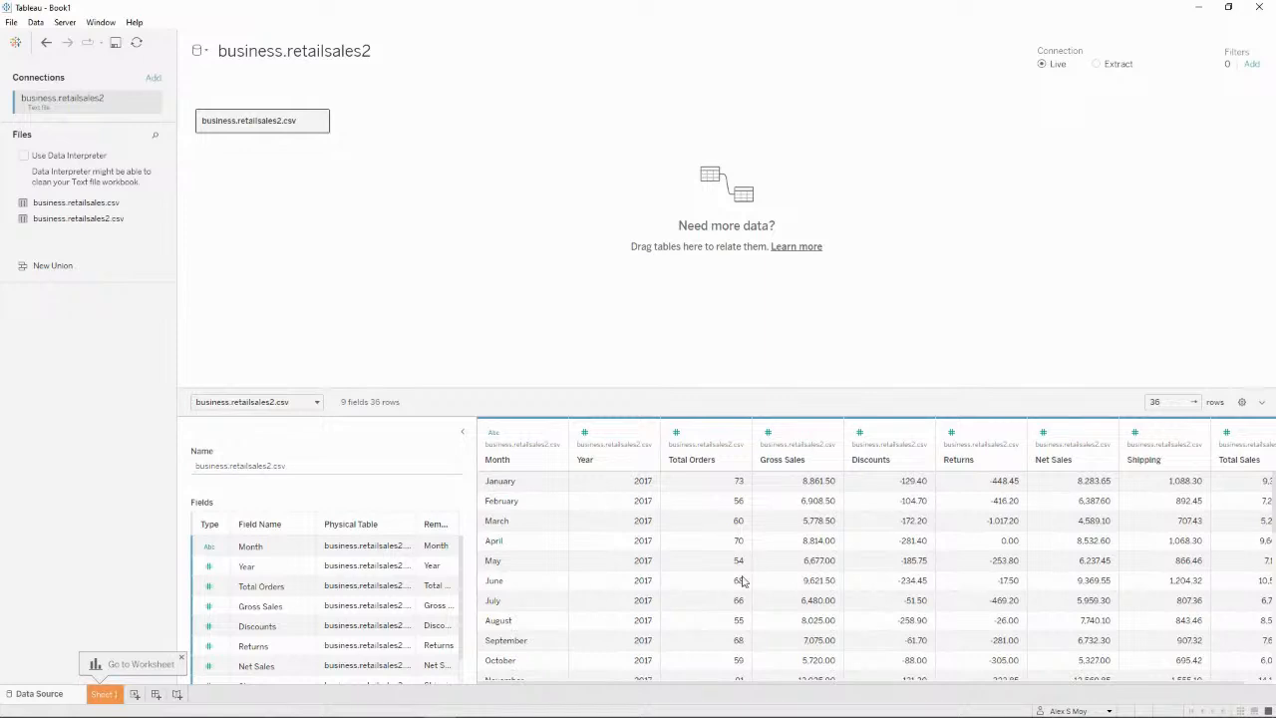
Step: Open Sheet 1 and view the fields of the business.retailsales and business.retailsales2 data sources
click(118, 698)
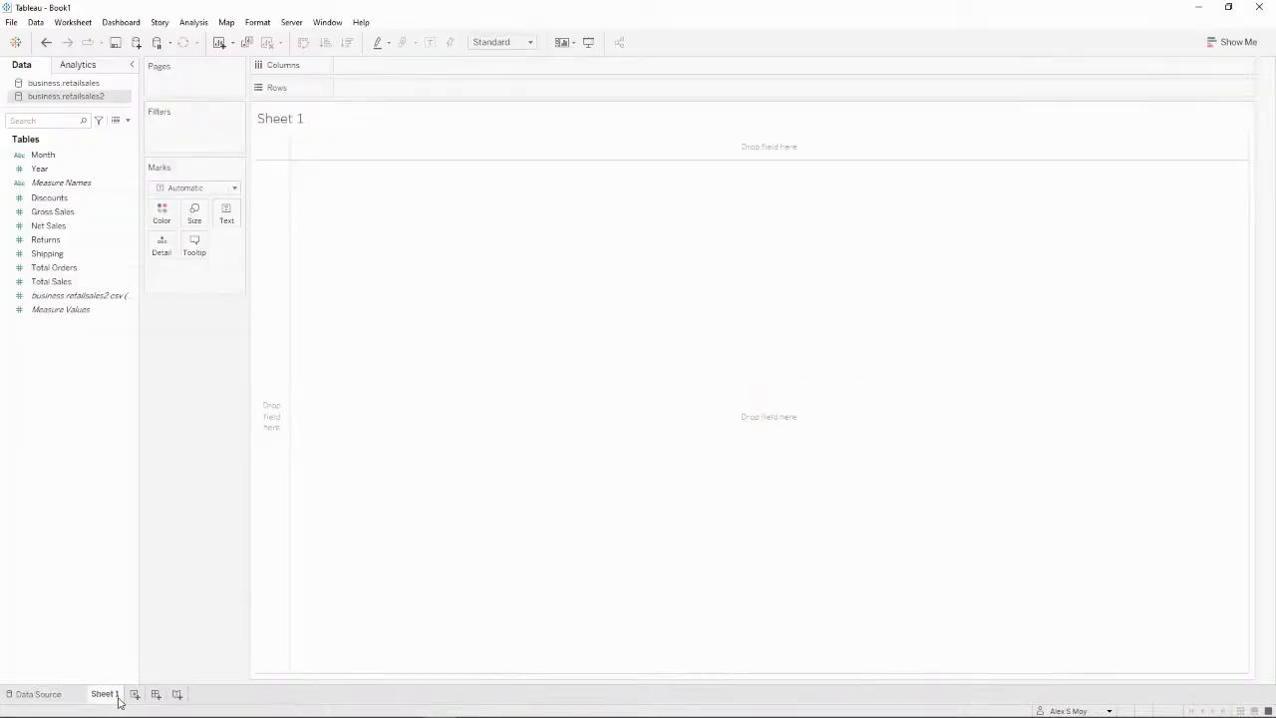
click(55, 86)
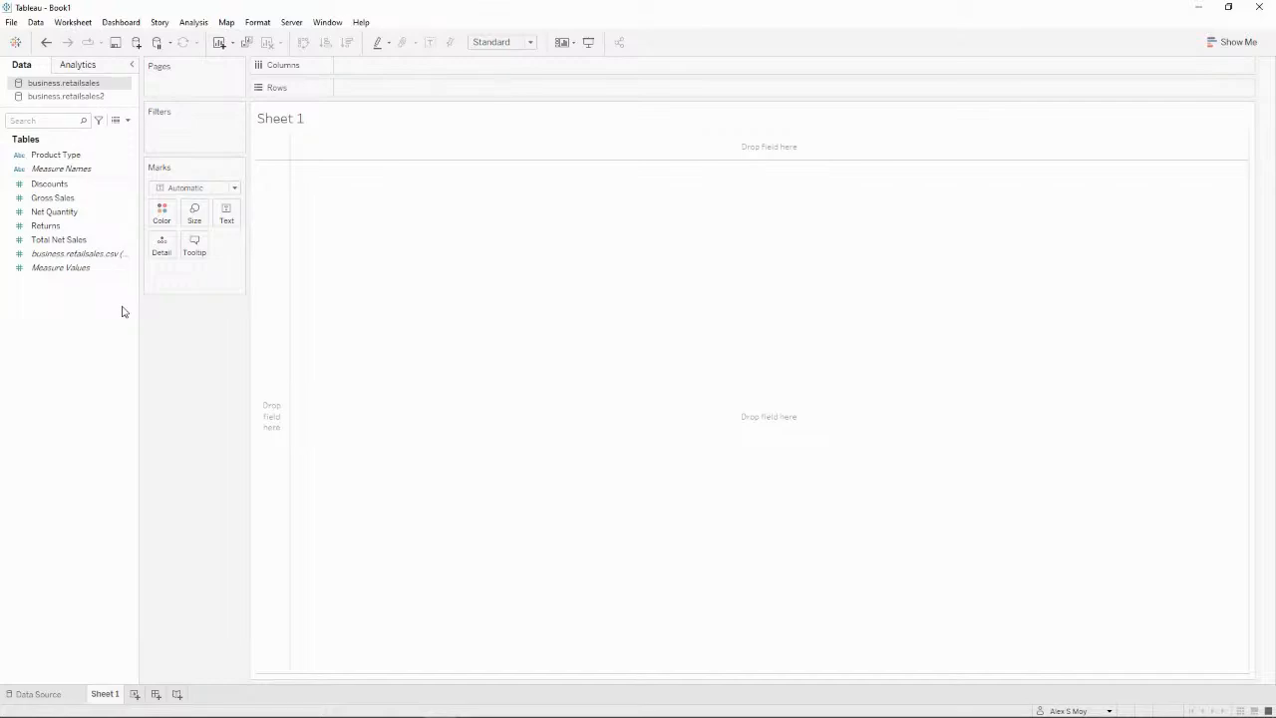
click(84, 96)
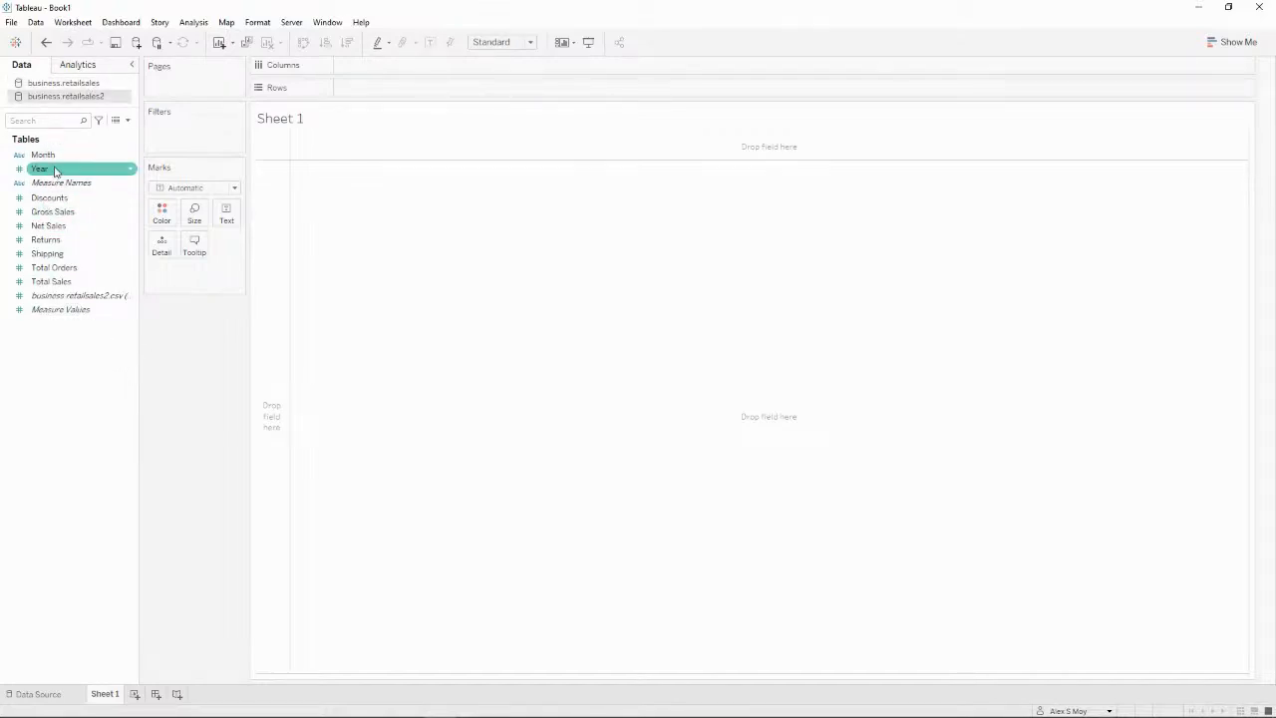
Step: Create a calculated field named Date in business.retailsales2 and begin its formula with the date( function
click(127, 120)
click(110, 136)
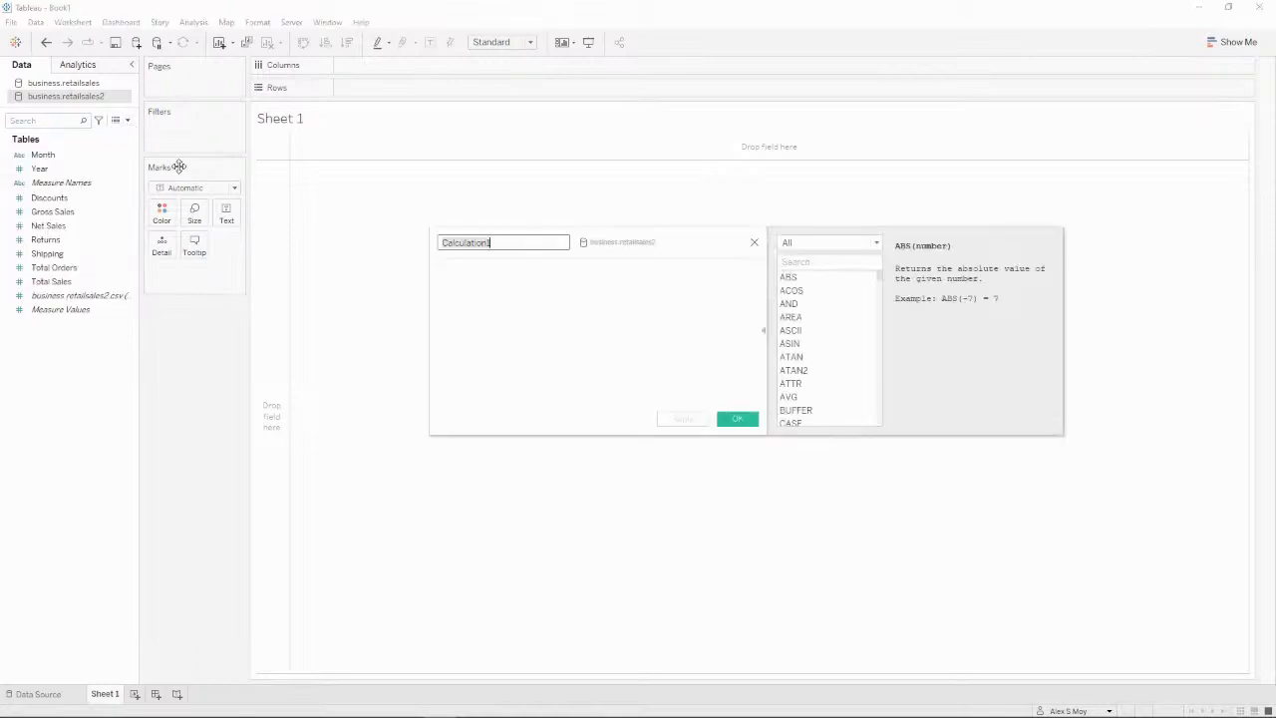
text(Date)
click(526, 330)
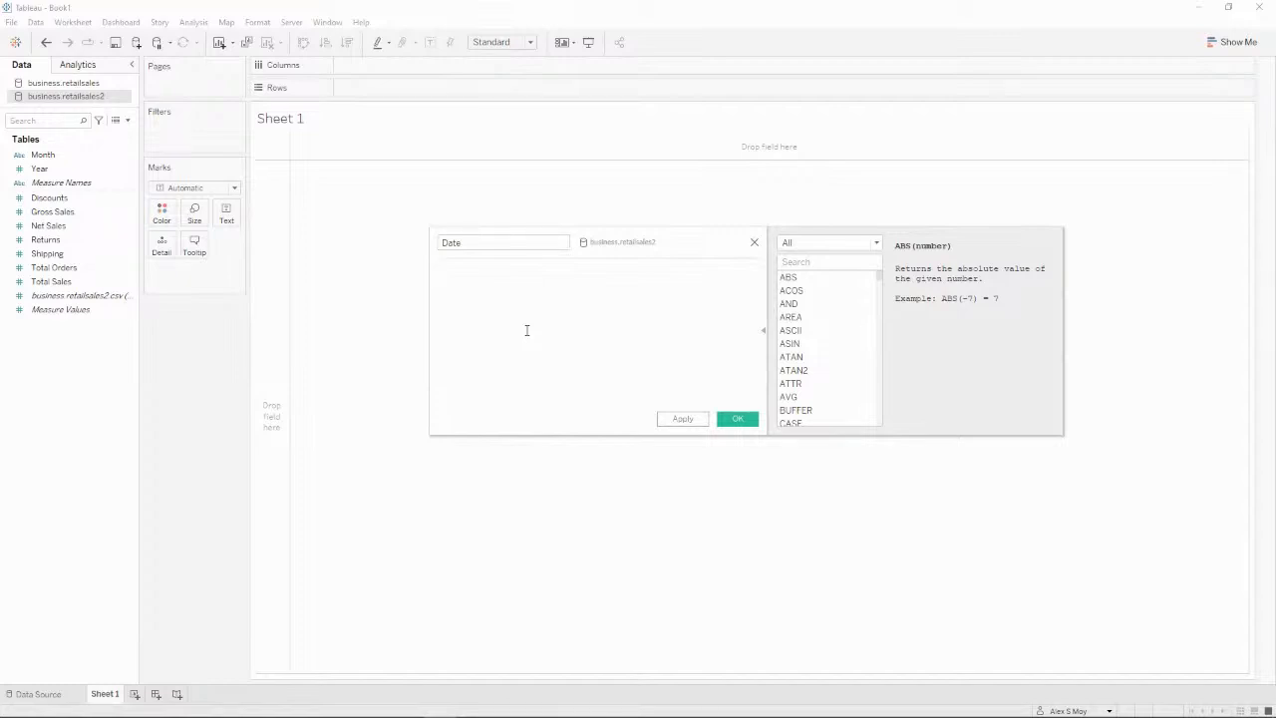
text(date()
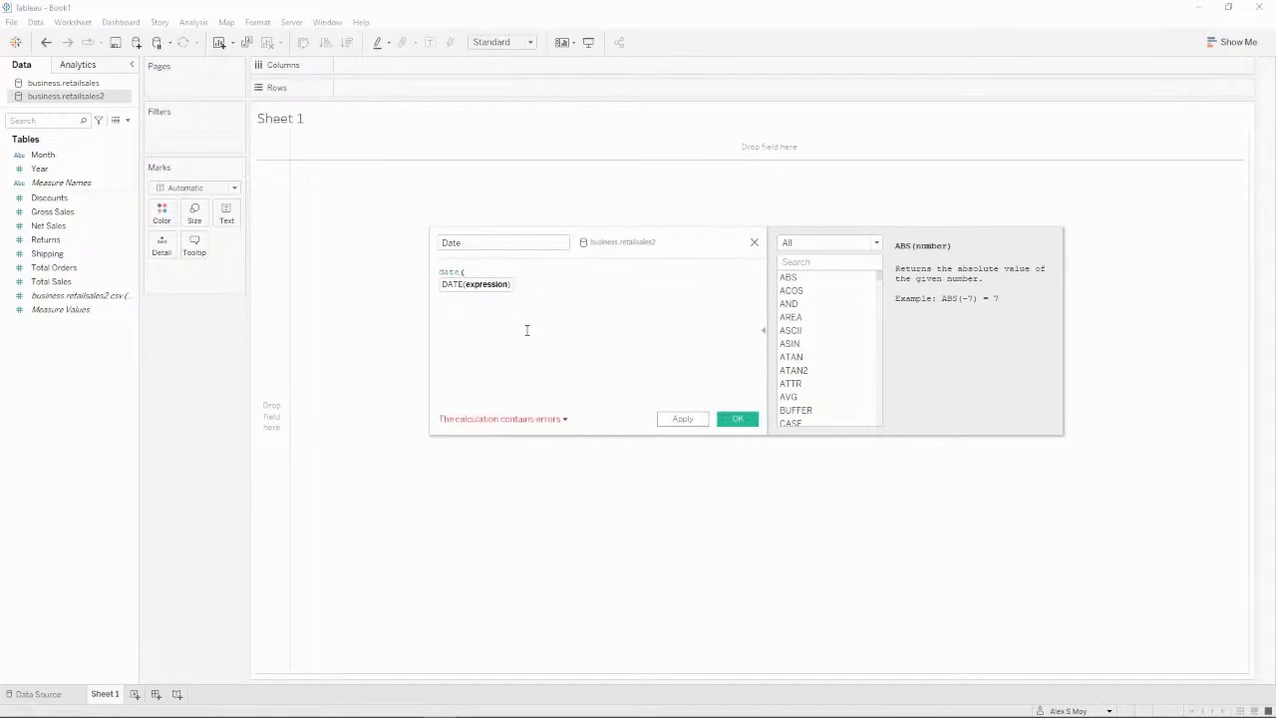
key(Left)
key(Left)
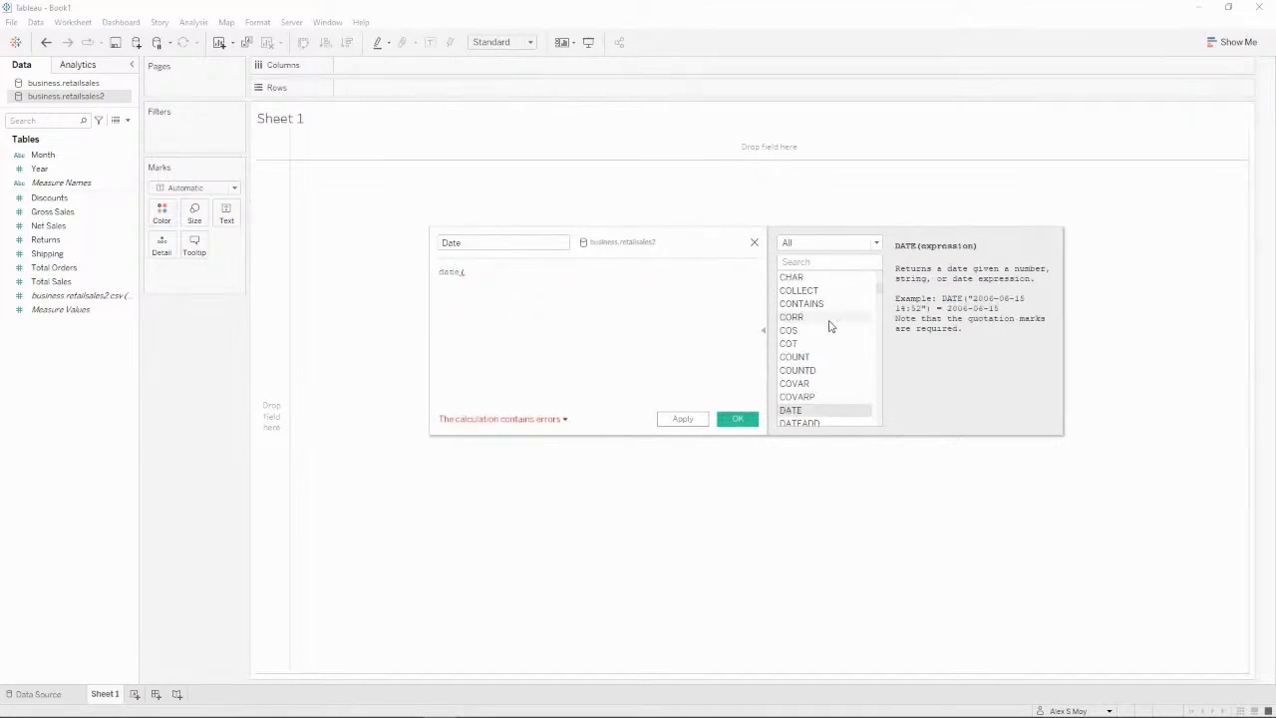
click(560, 279)
text(")
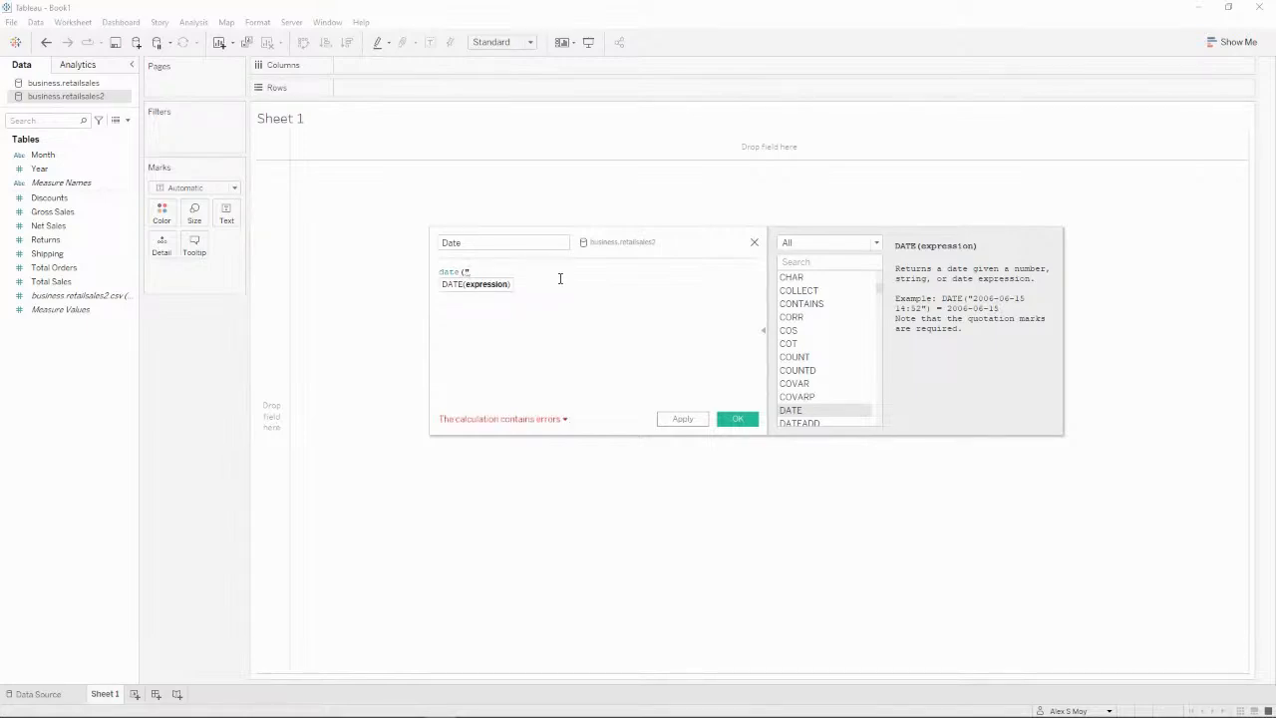
key(BackSpace)
text(year)
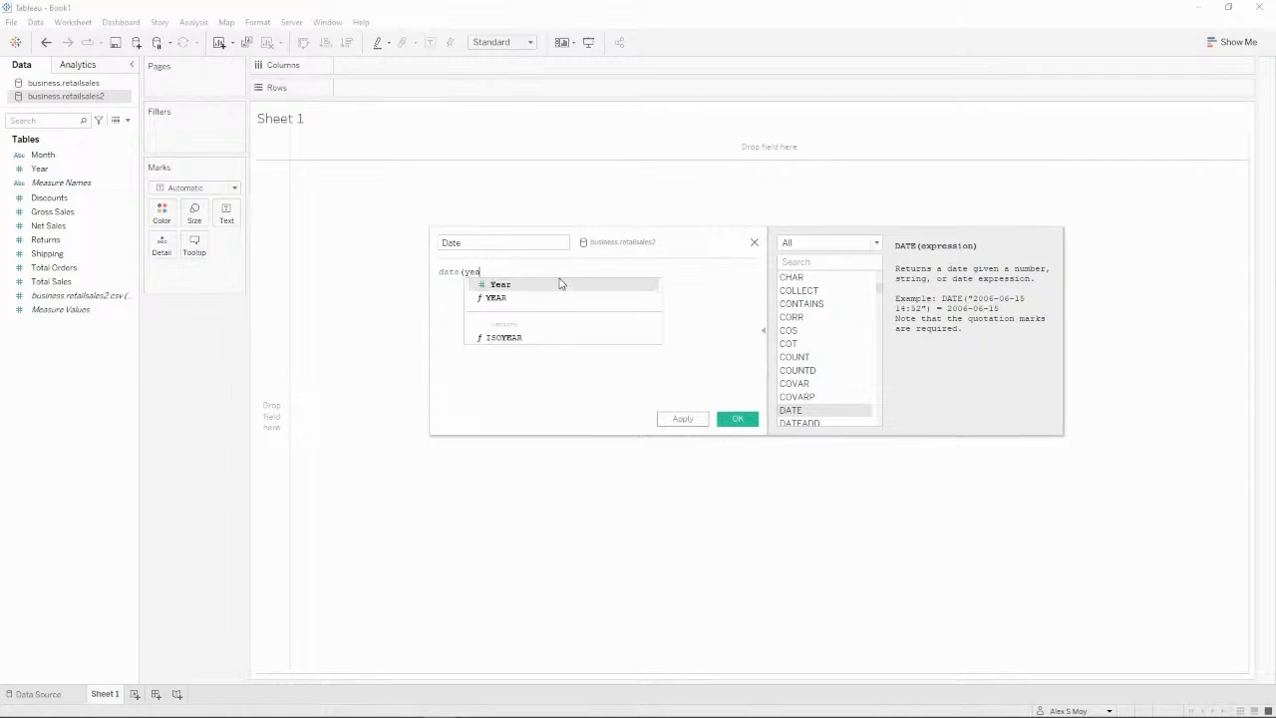
key(BackSpace)
key(BackSpace)
key(BackSpace)
key(BackSpace)
Step: Continue the Date formula with the year as a string, a space and the month: str([Year])+" "+[Month]+"
text(str(yea)
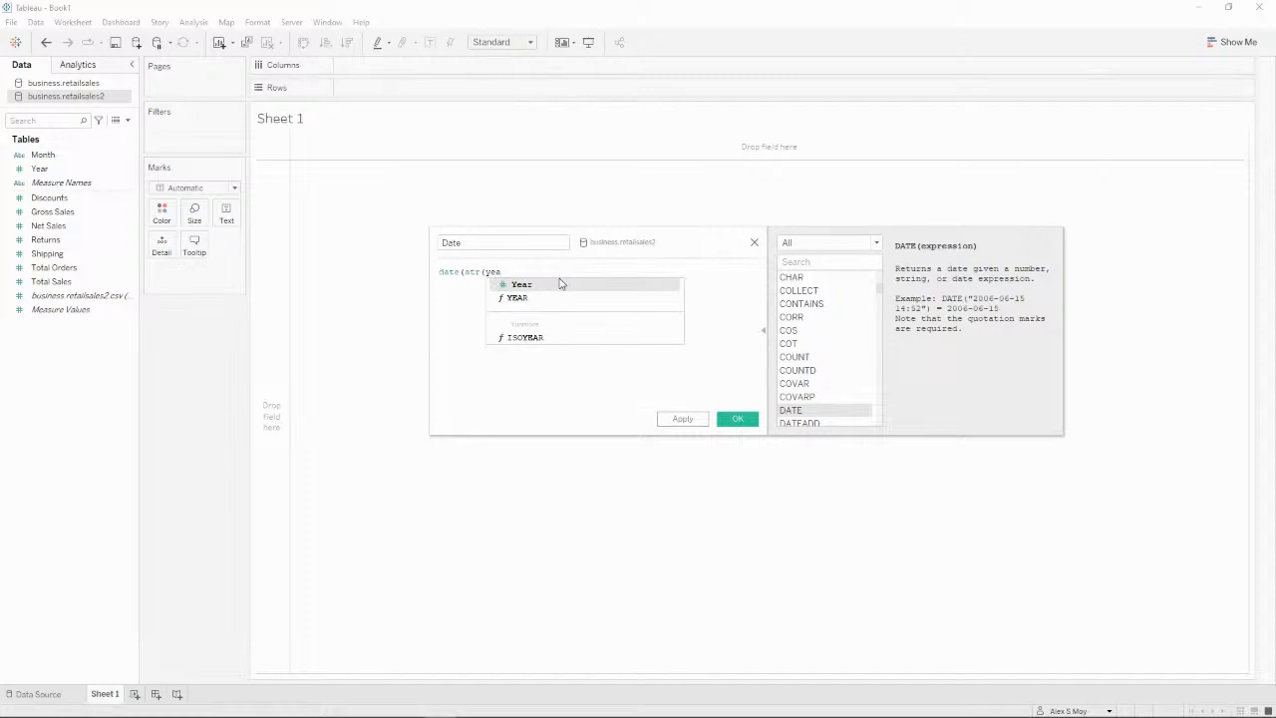
click(559, 284)
text())
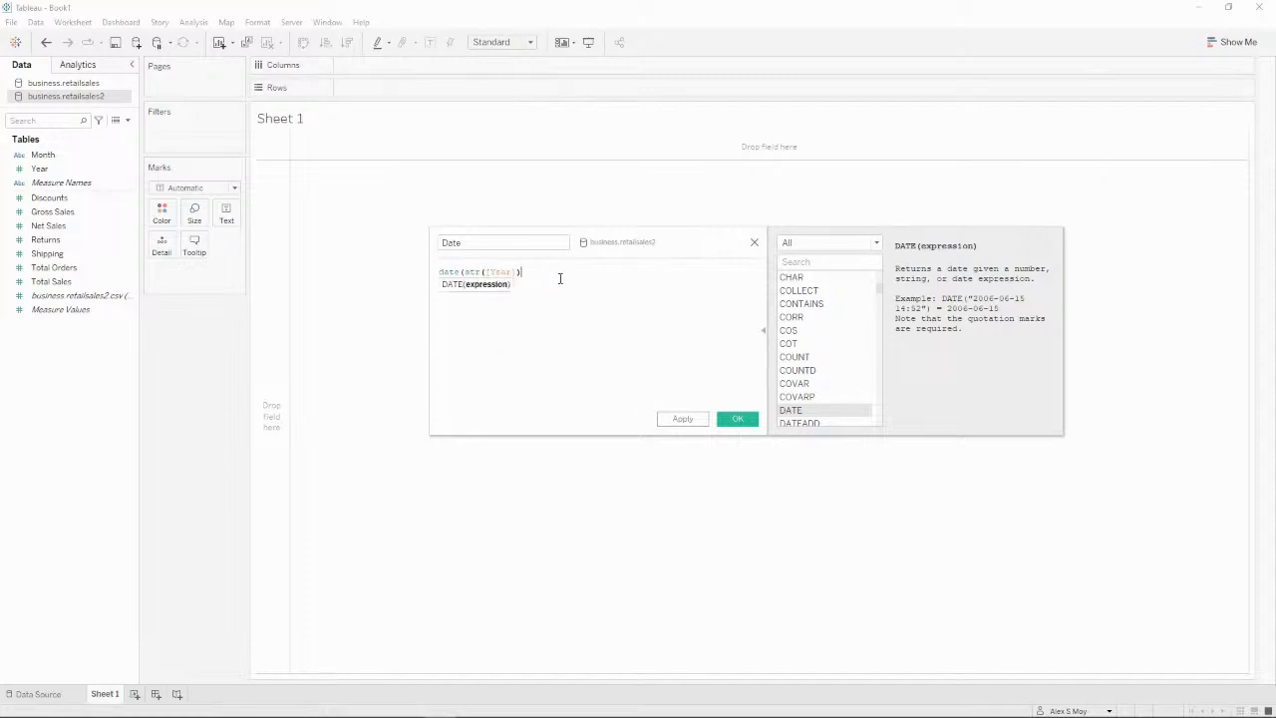
text(+" "+mon)
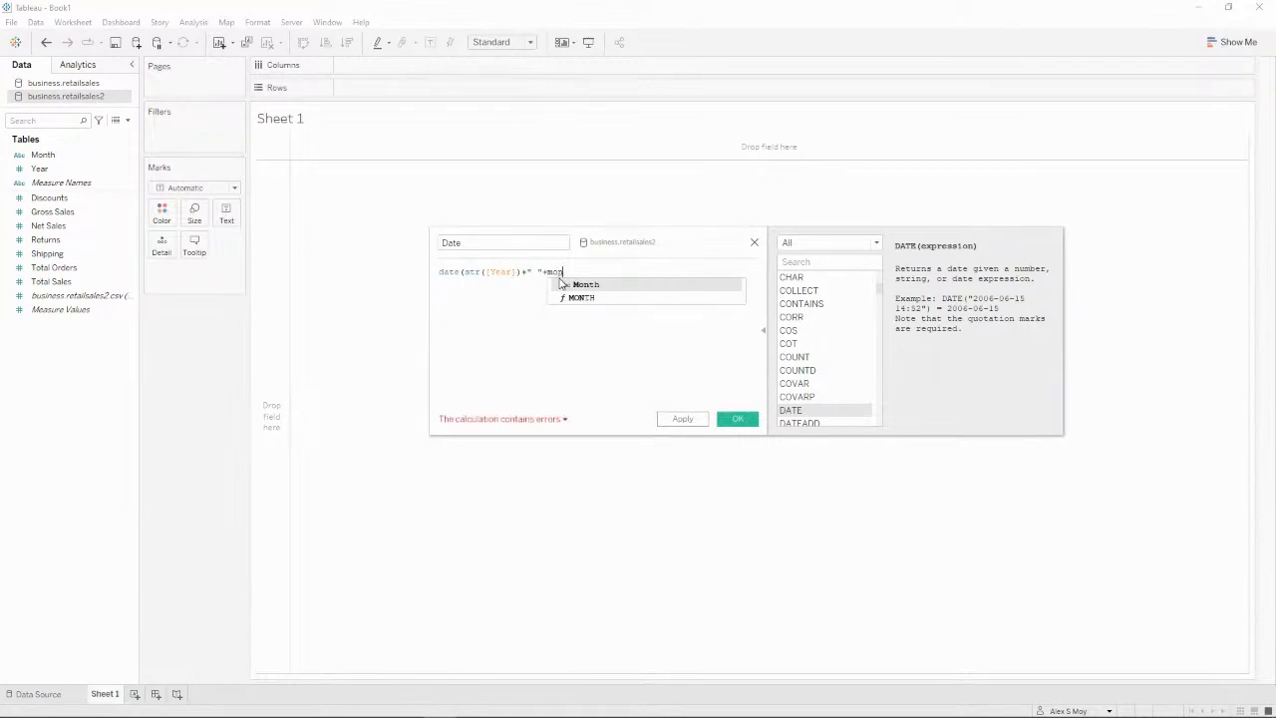
click(578, 285)
text(+)
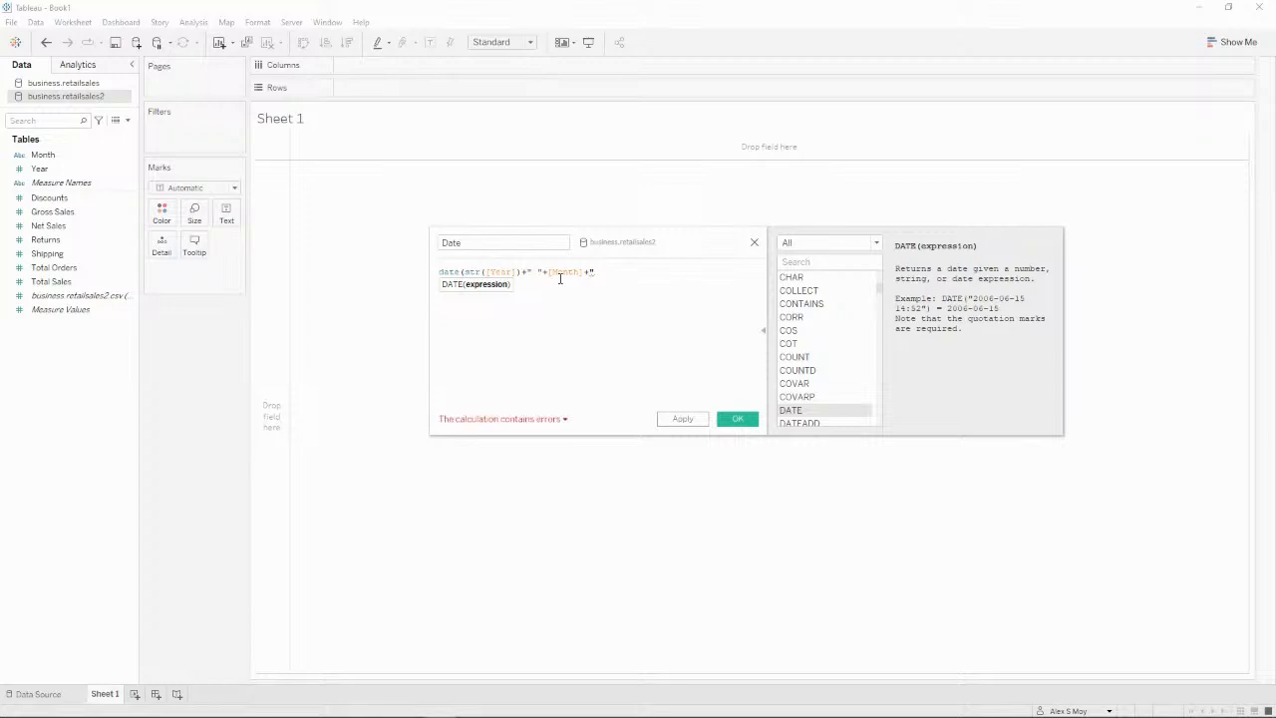
text(")
Step: Remove the str([Year])+" "+ part from the Date formula so that [Month] comes first inside the date function
click(560, 279)
key(shift+Left)
key(shift+Left)
key(shift+Left)
key(shift+Left)
key(shift+Left)
key(shift+Left)
key(shift+Left)
key(shift+Left)
key(shift+Left)
key(shift+Left)
key(shift+Left)
key(shift+Left)
key(shift+Left)
key(shift+Left)
key(shift+Left)
key(shift+Left)
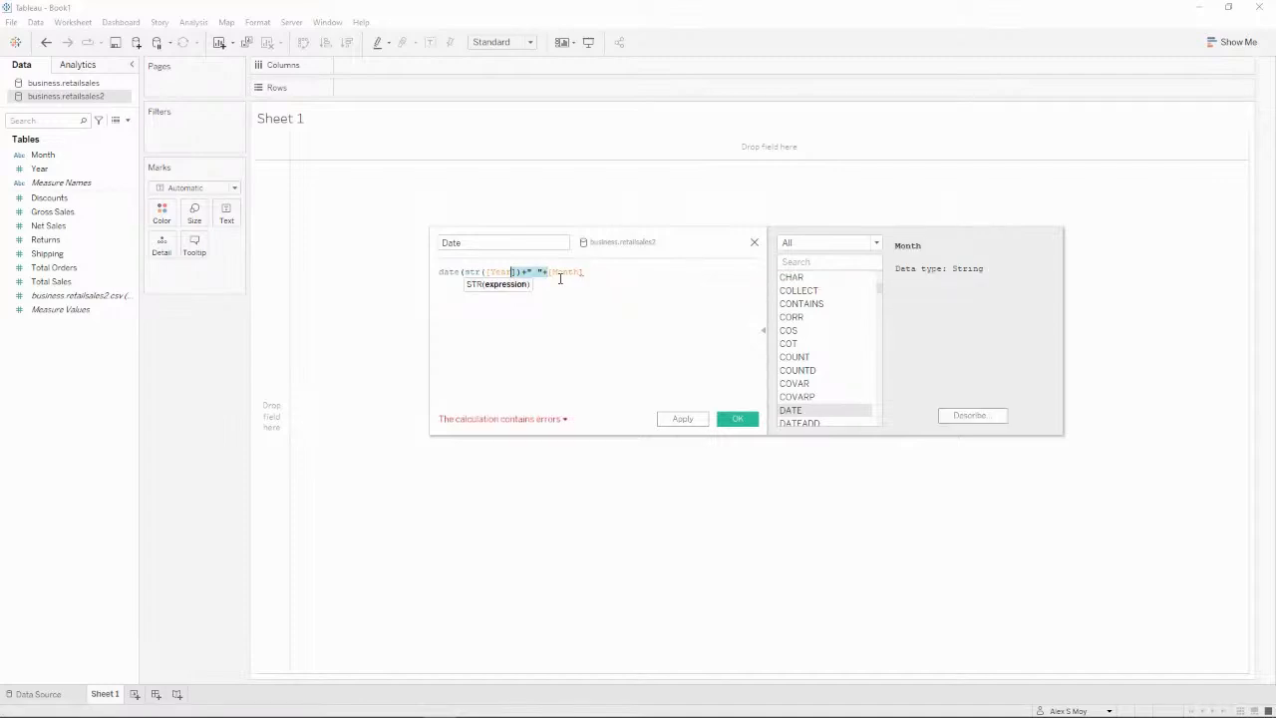
key(BackSpace)
Step: Complete the Date formula as date([Month]+" 1, "+str([Year])) and save the calculated field
text(+")
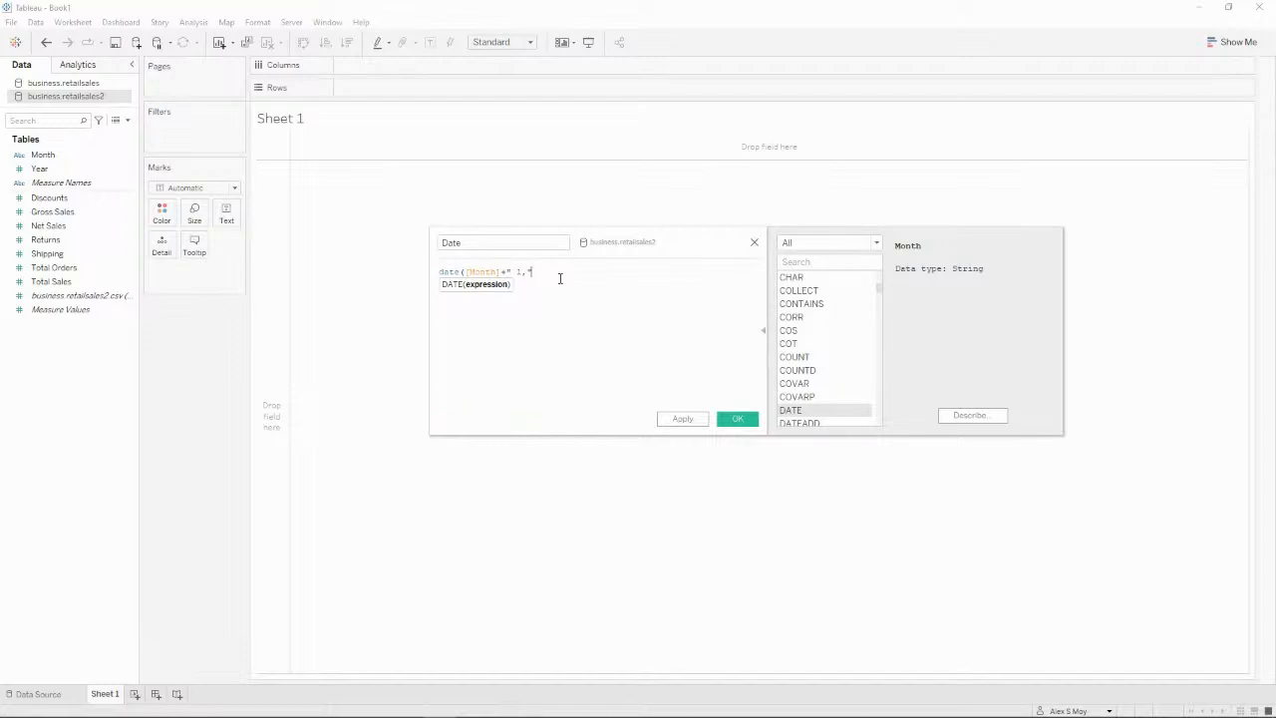
text( 1,"+str([Year])+" "+)
click(561, 279)
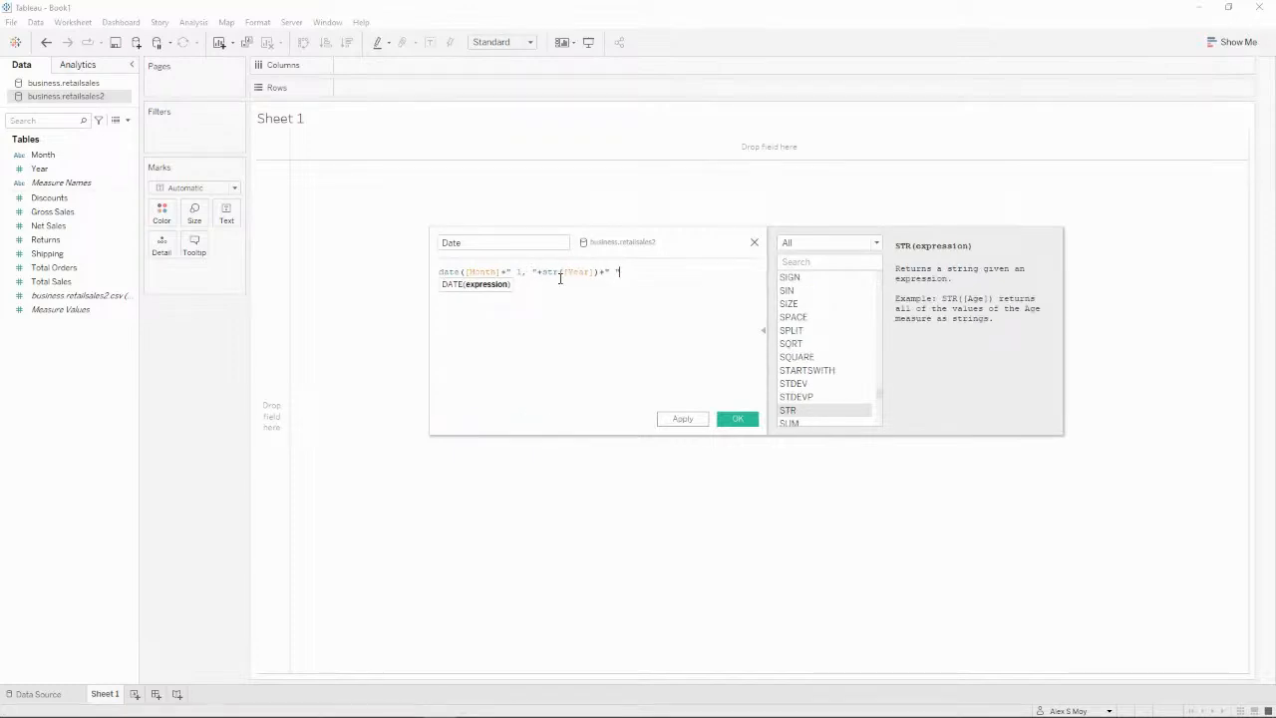
text())
click(693, 423)
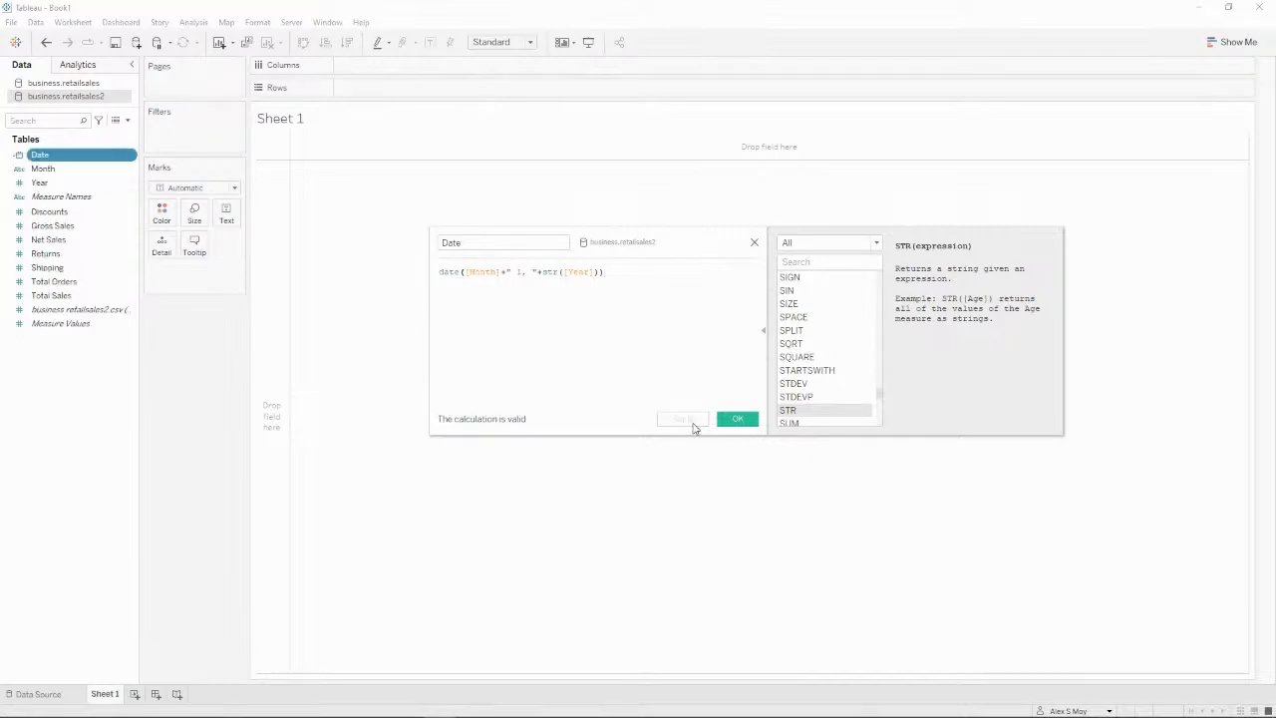
click(737, 422)
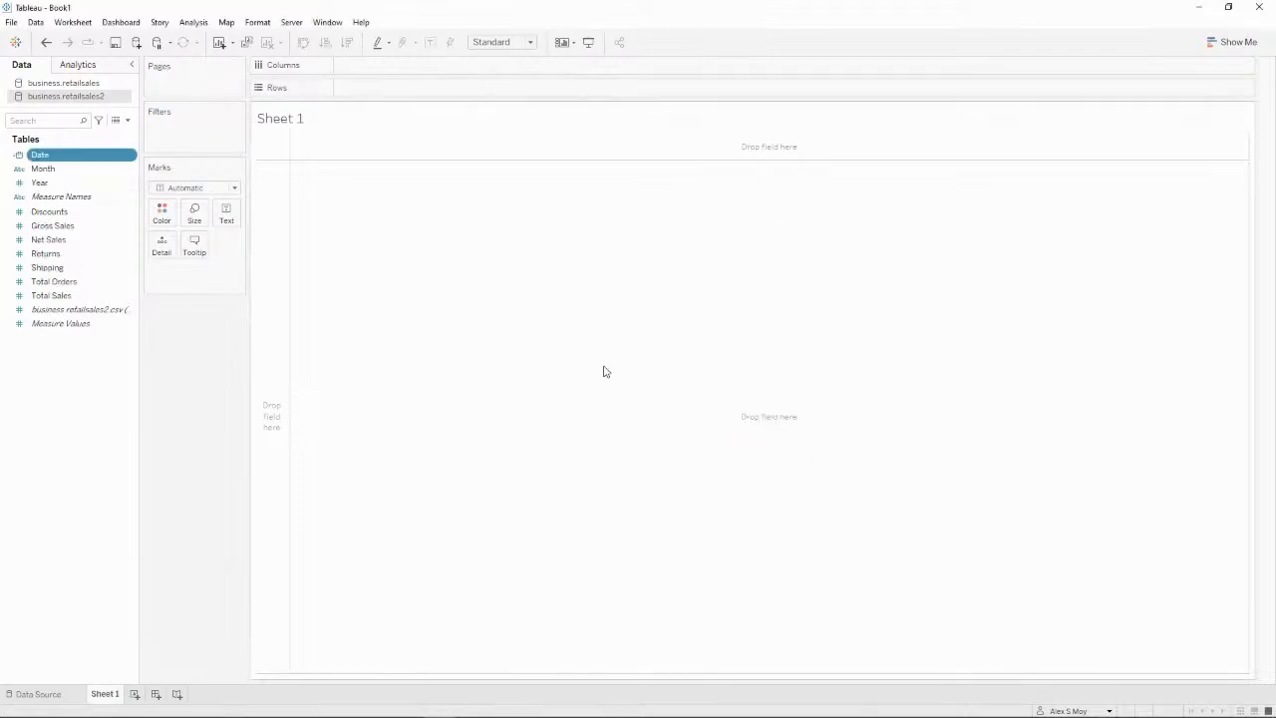
Step: Try the Date field on Columns broken down by year and month, and clear both date levels from the shelf
double_click(56, 160)
drag(56, 160, 348, 72)
click(445, 66)
drag(462, 65, 540, 280)
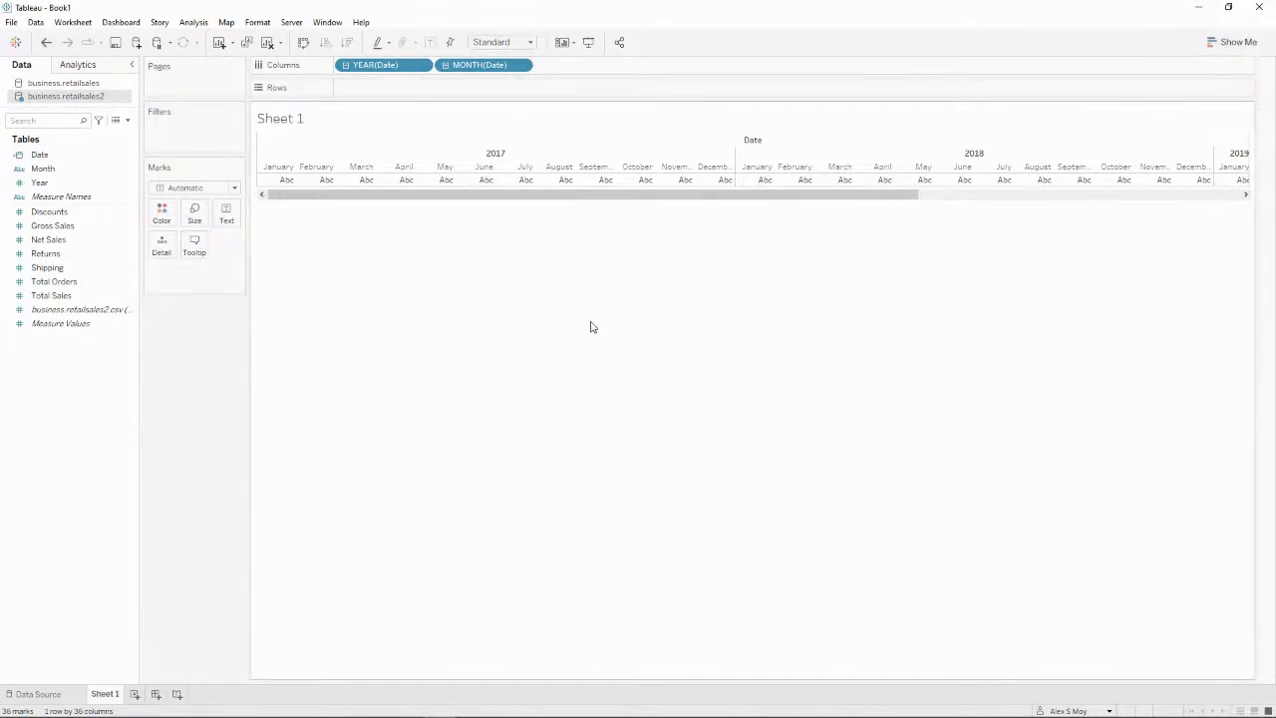
drag(439, 66, 448, 309)
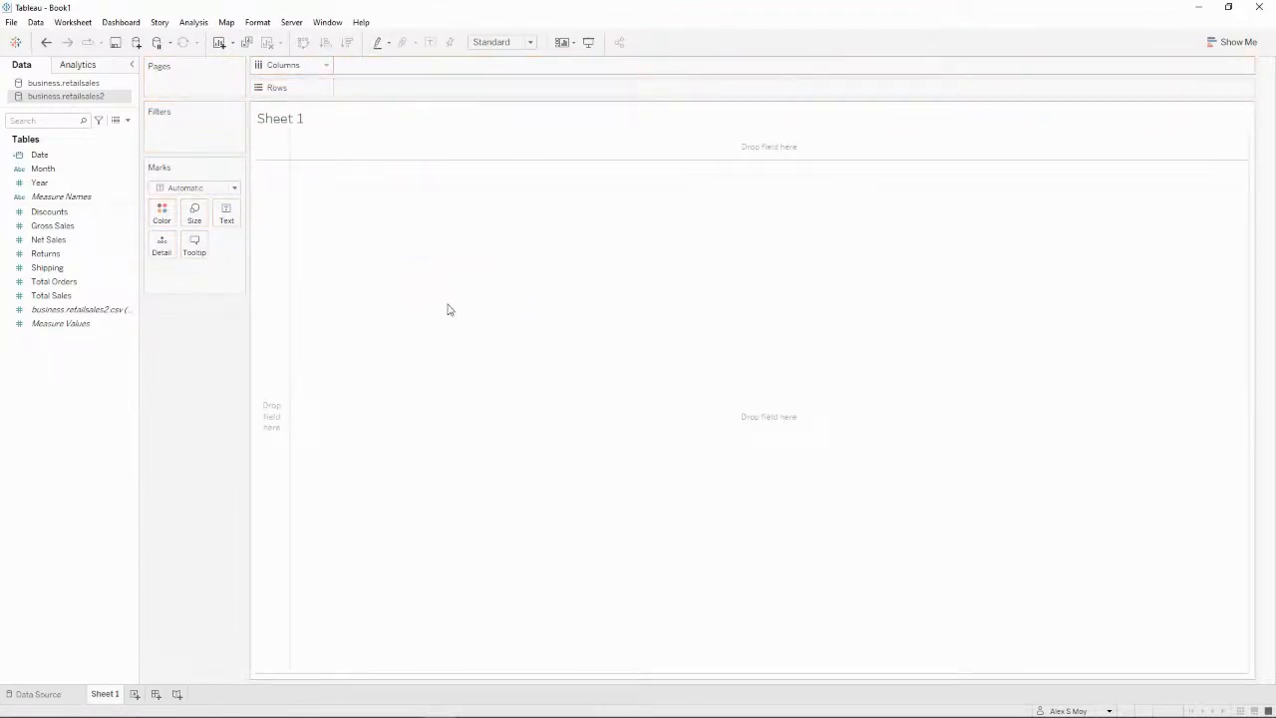
Step: Add the seven measures from Discounts through Total Sales to the view as a text table
click(80, 212)
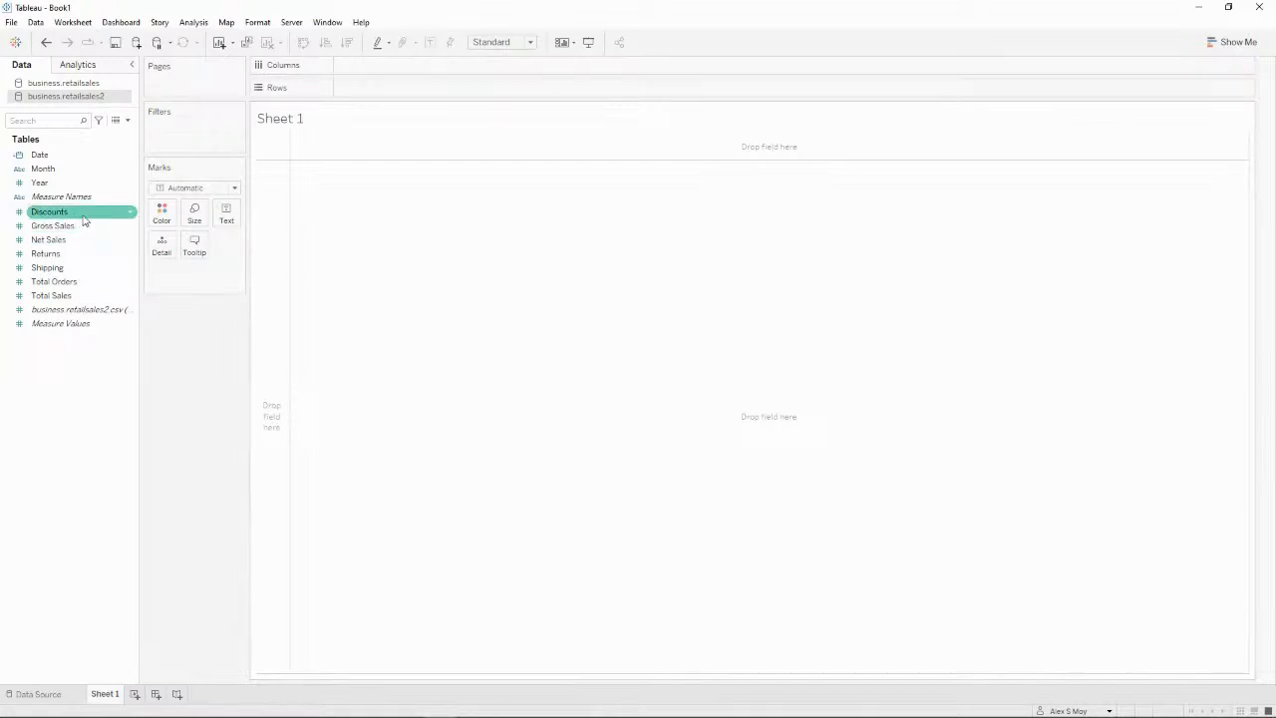
ctrl+click(74, 296)
shift+click(74, 295)
drag(73, 295, 465, 266)
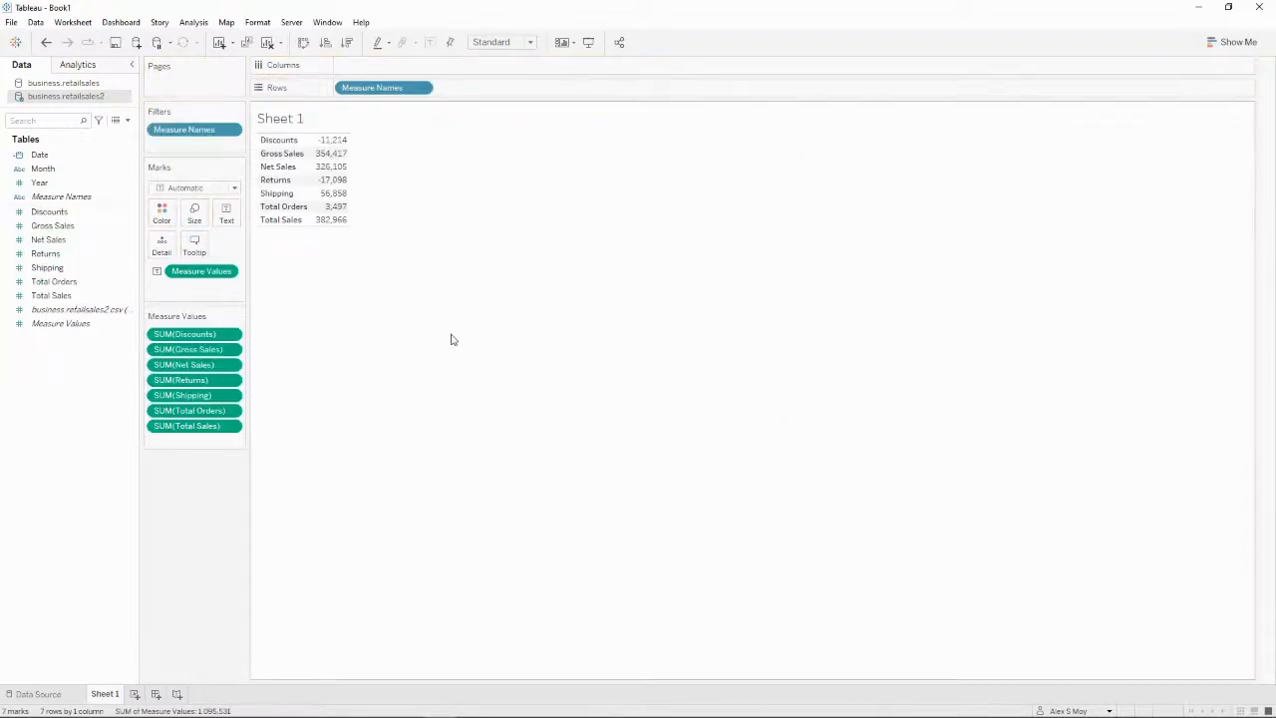
Step: Add Date to Columns as a discrete field and swap rows and columns so the dates run down the table
drag(53, 161, 387, 66)
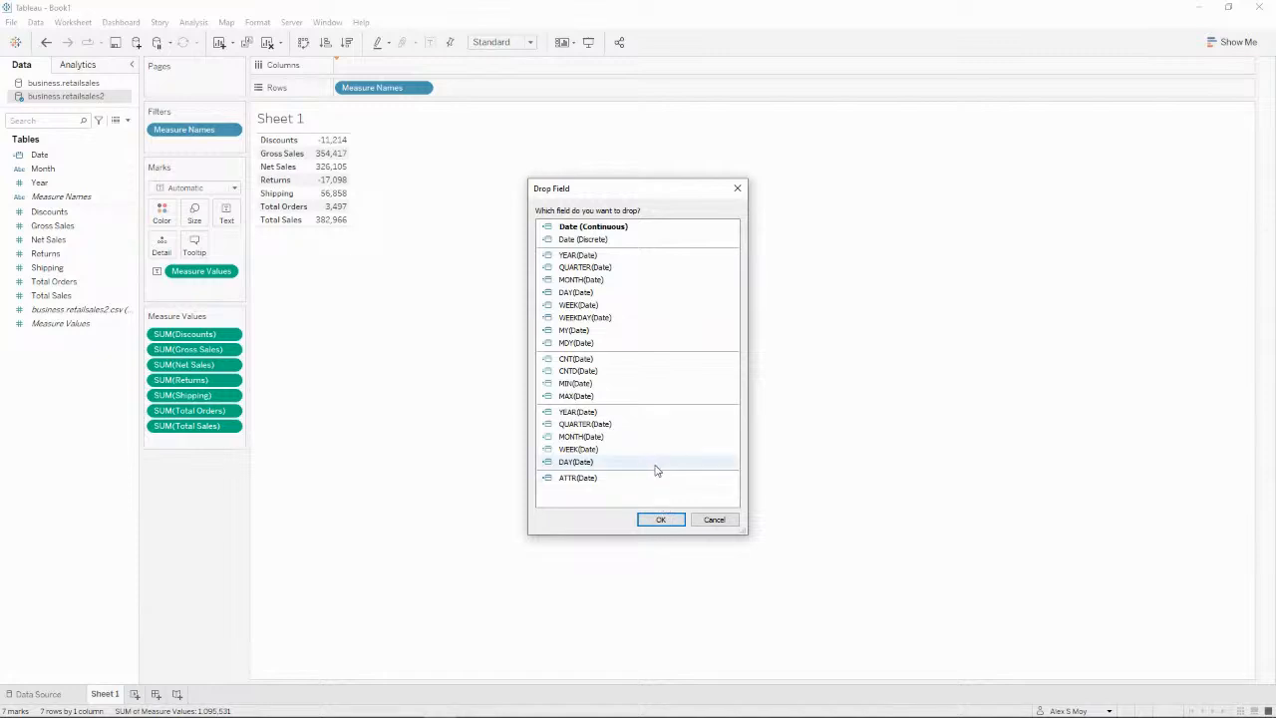
click(599, 240)
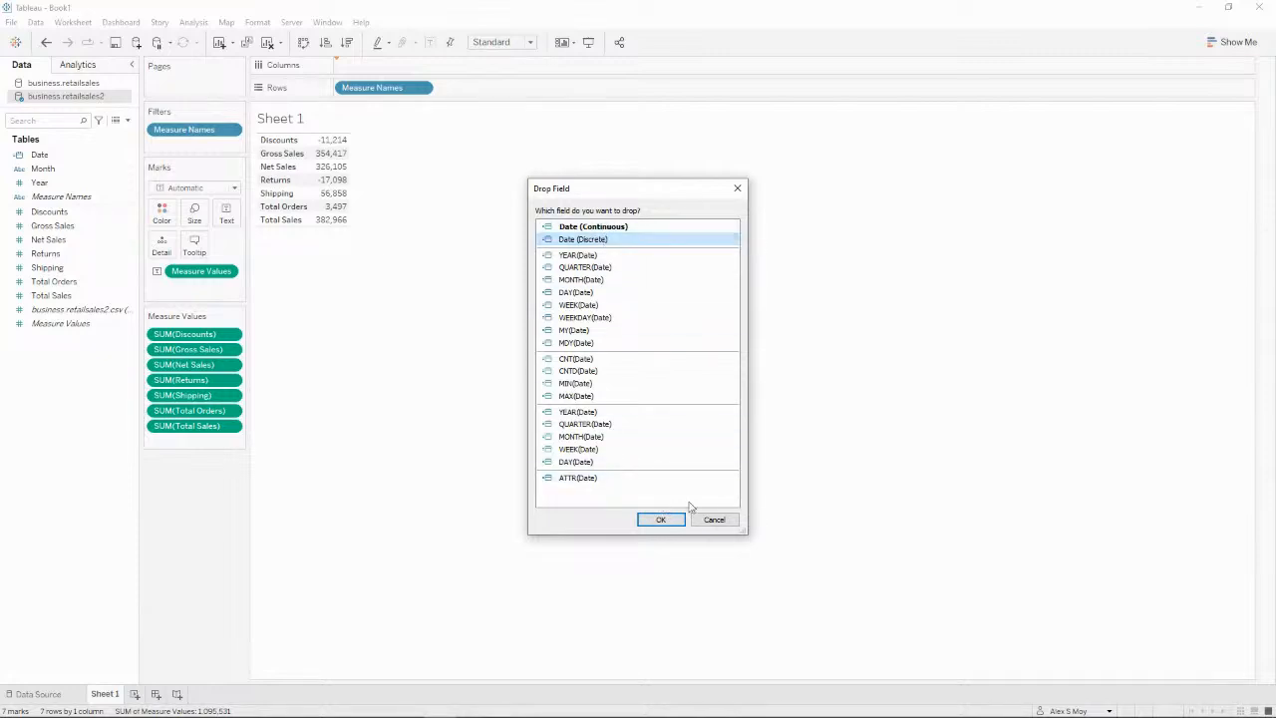
click(663, 520)
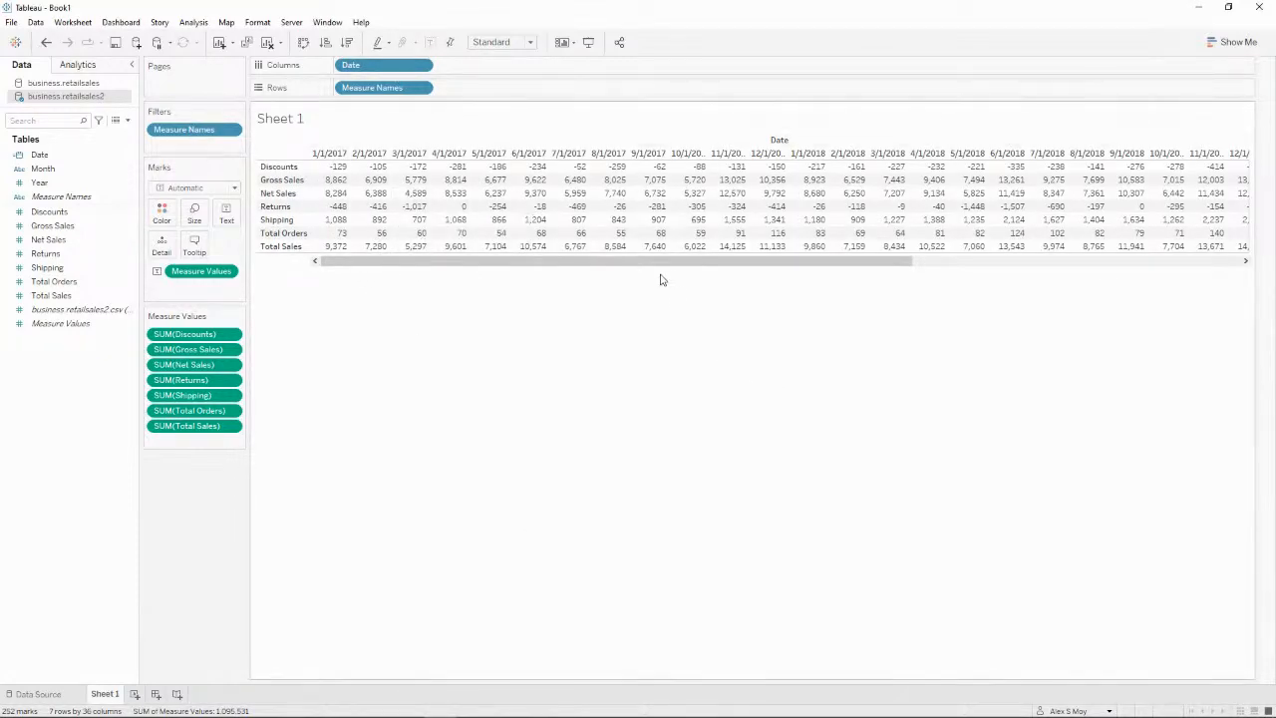
click(302, 43)
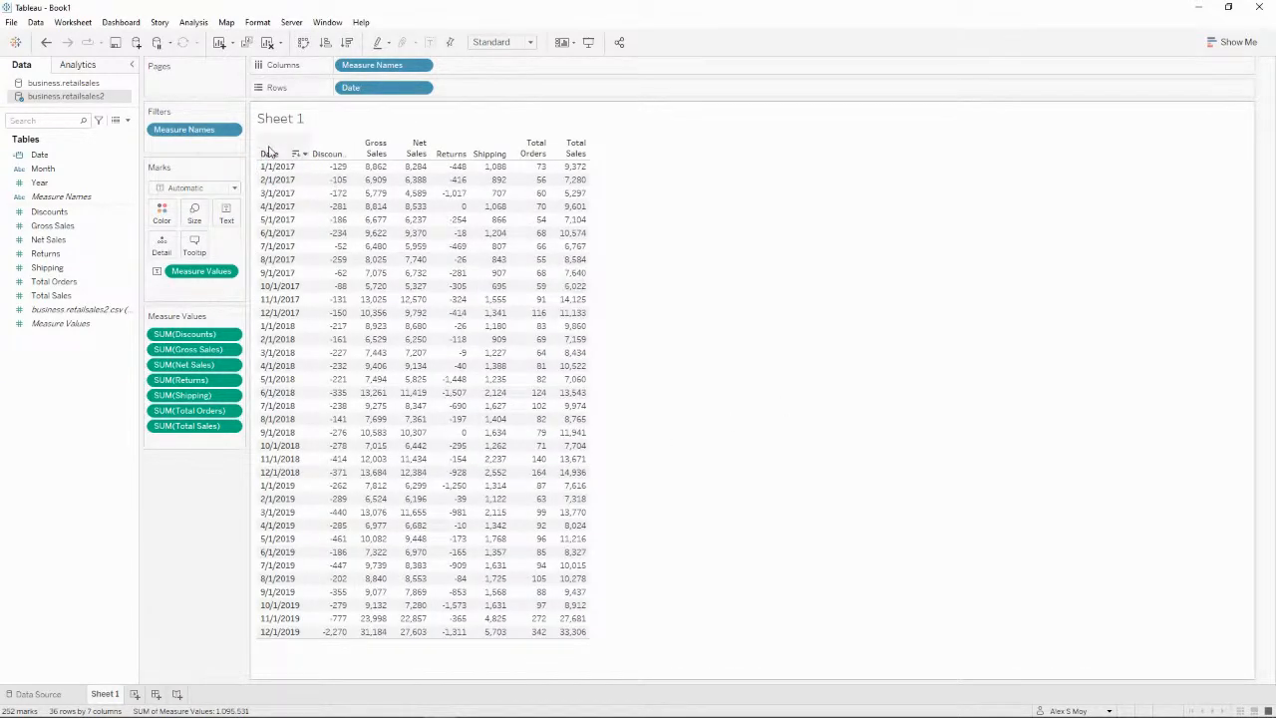
Step: Turn the table into line charts by placing Measure Values beside Measure Names on Columns, and swap the axes so dates run horizontally
drag(200, 277, 614, 65)
drag(399, 72, 369, 66)
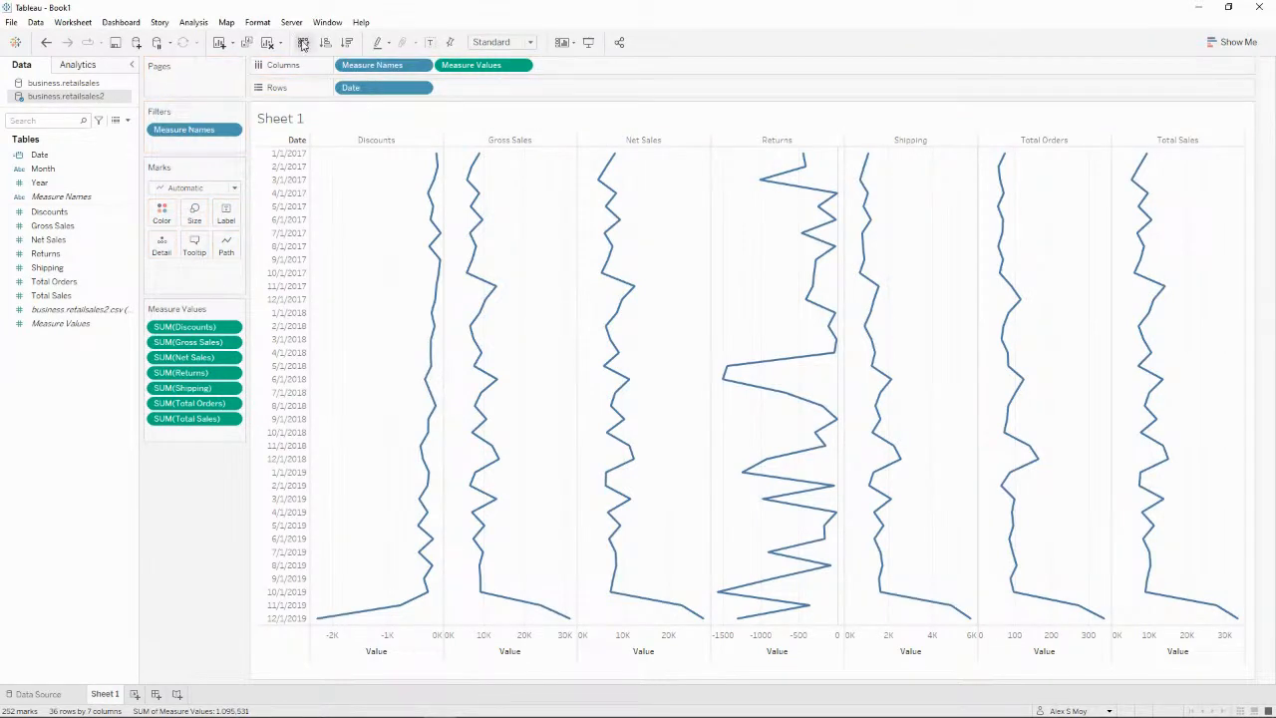
click(303, 43)
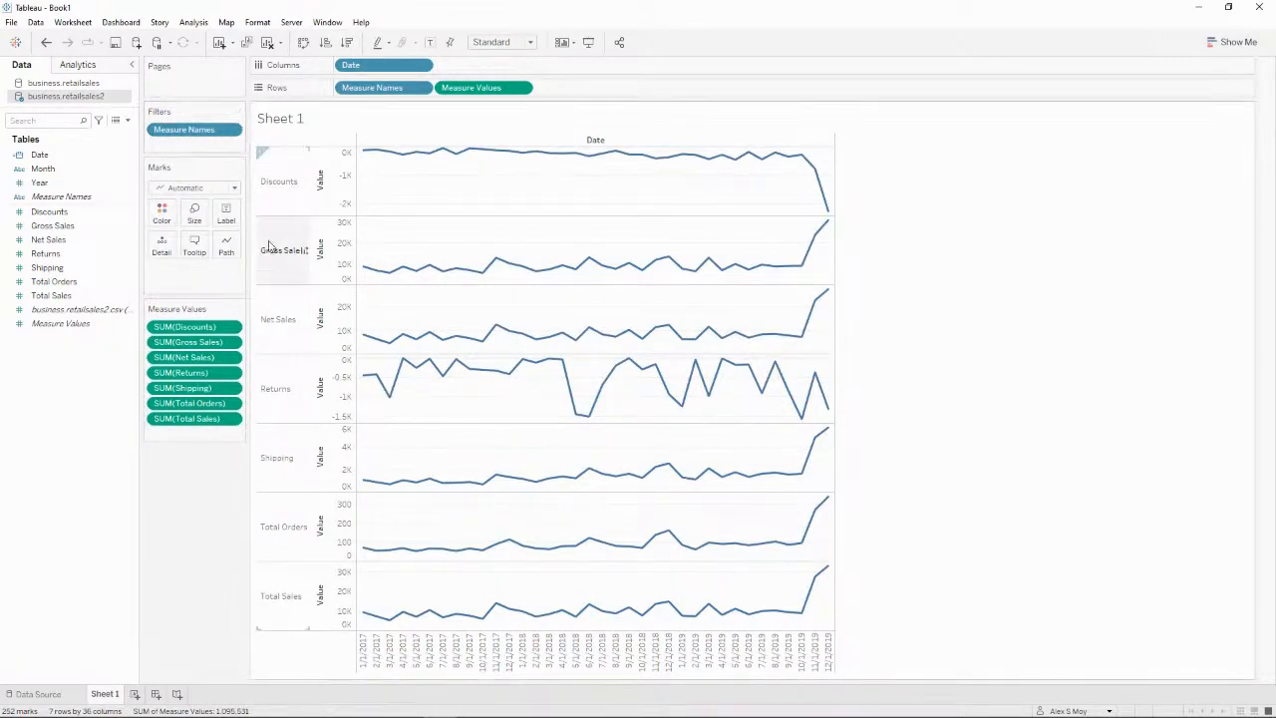
Step: Reorder the measure rows as Gross Sales, Discounts, Returns, Net Sales, Shipping, Total Sales and Total Orders
drag(278, 260, 283, 159)
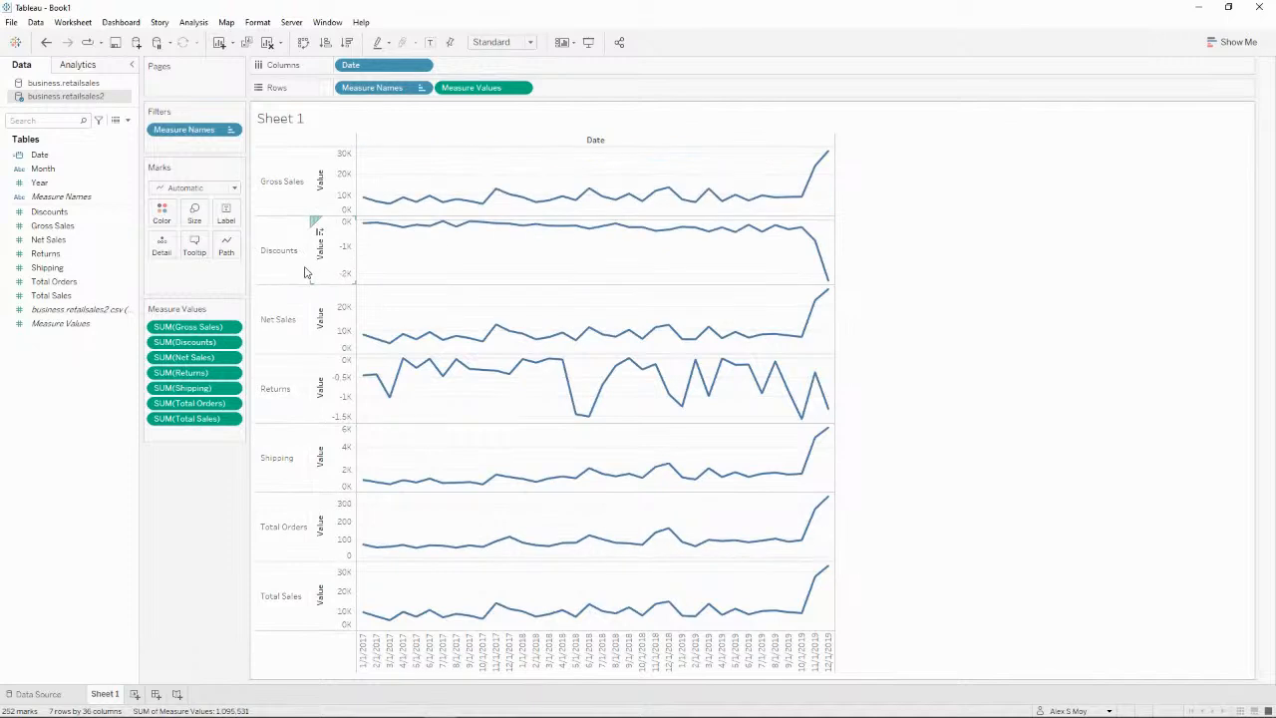
drag(267, 387, 285, 231)
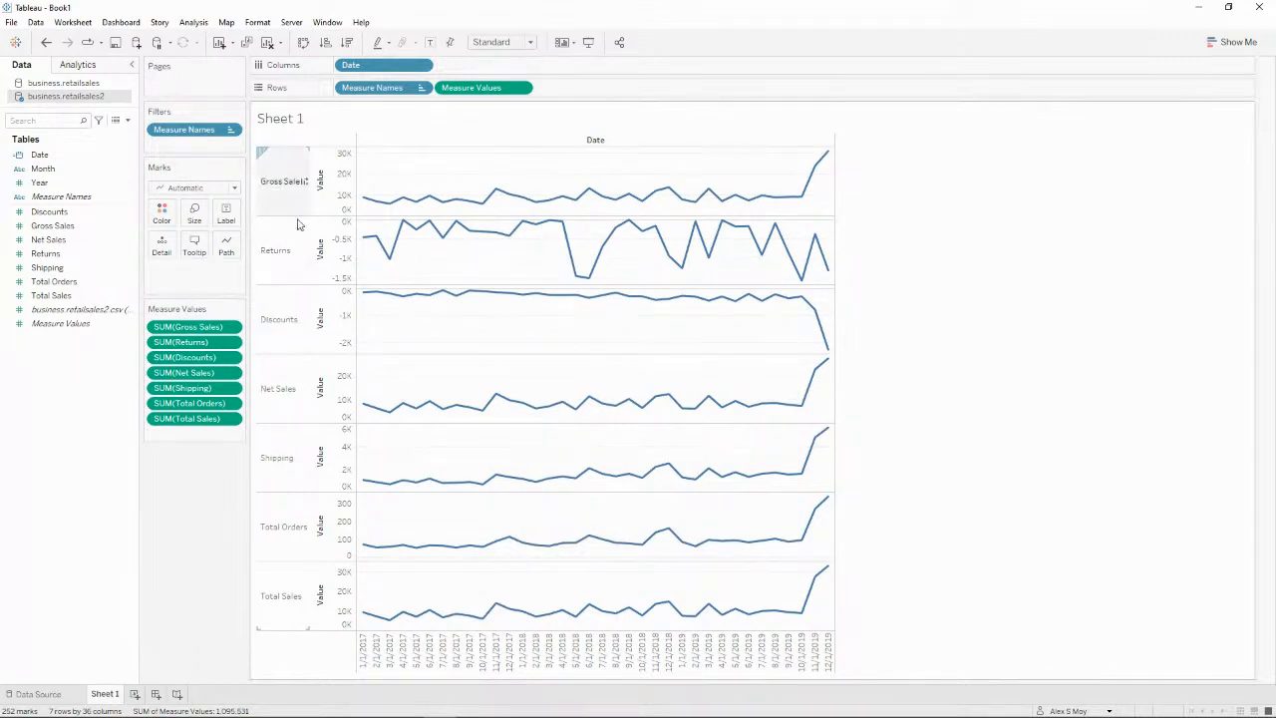
drag(284, 317, 285, 232)
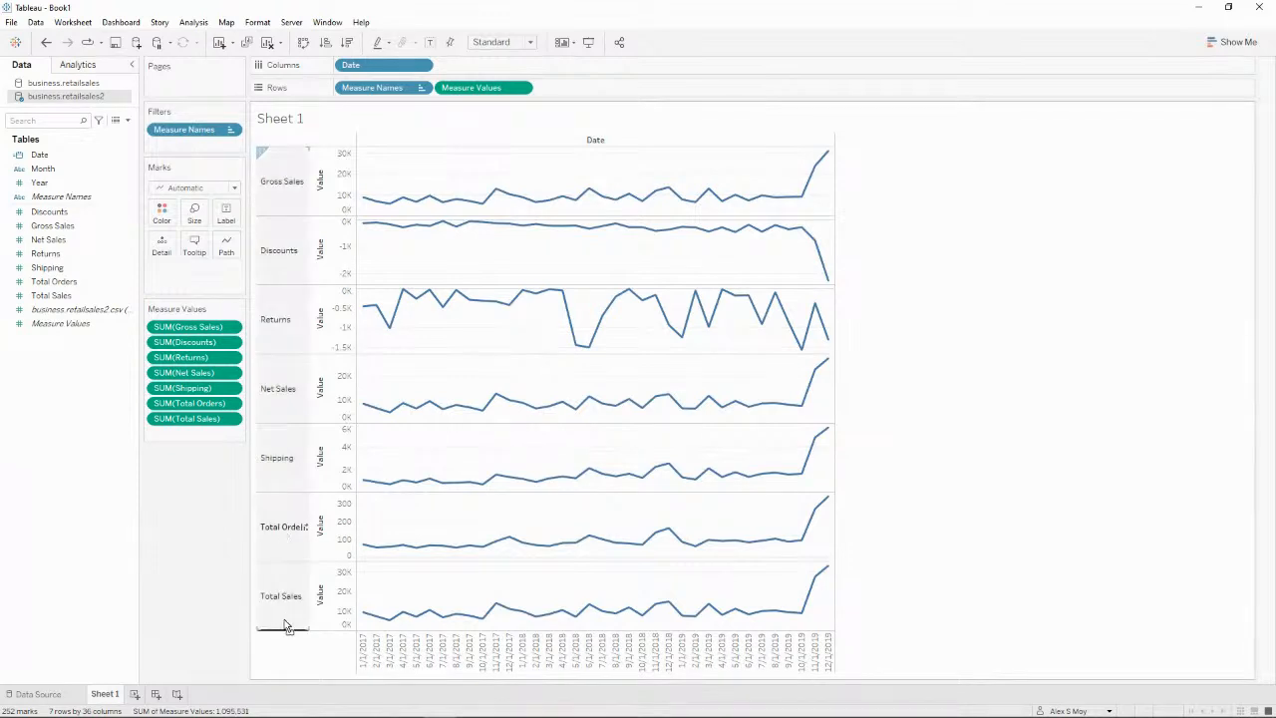
drag(284, 626, 285, 627)
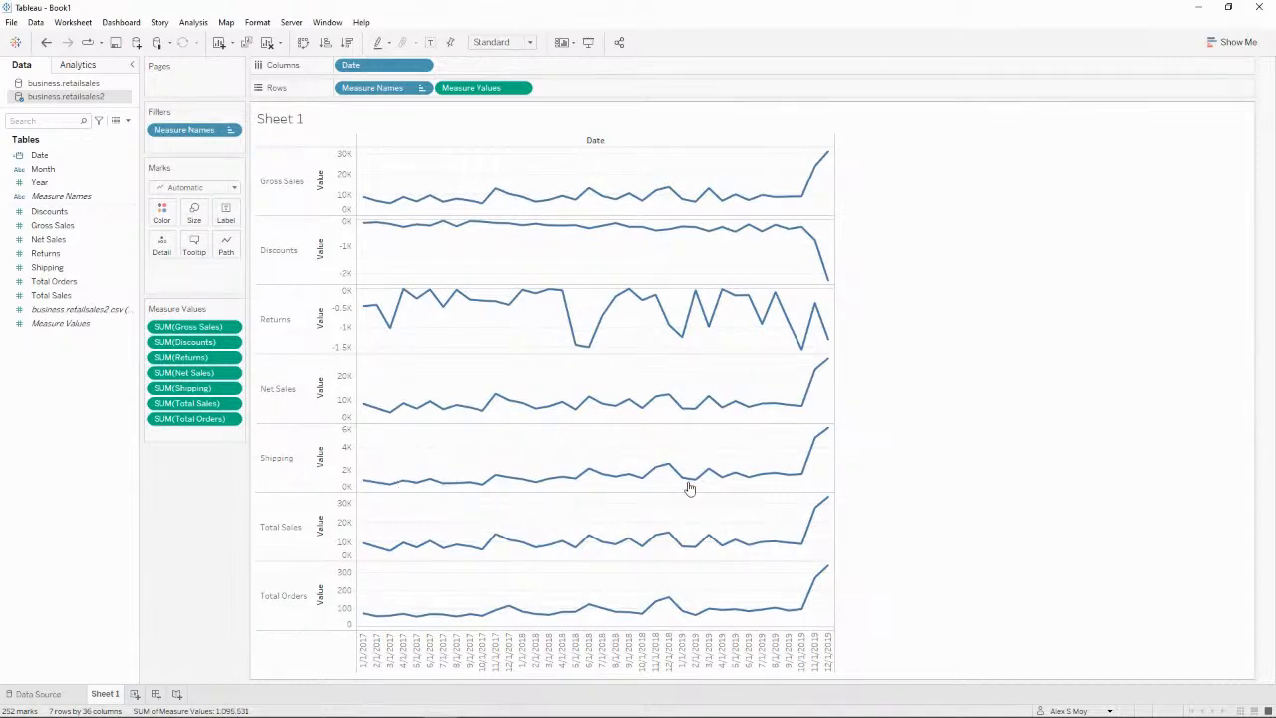
Step: Examine the late-2019 data points in the line charts, including Gross Sales, Returns and Total Sales
mouse_move(820, 446)
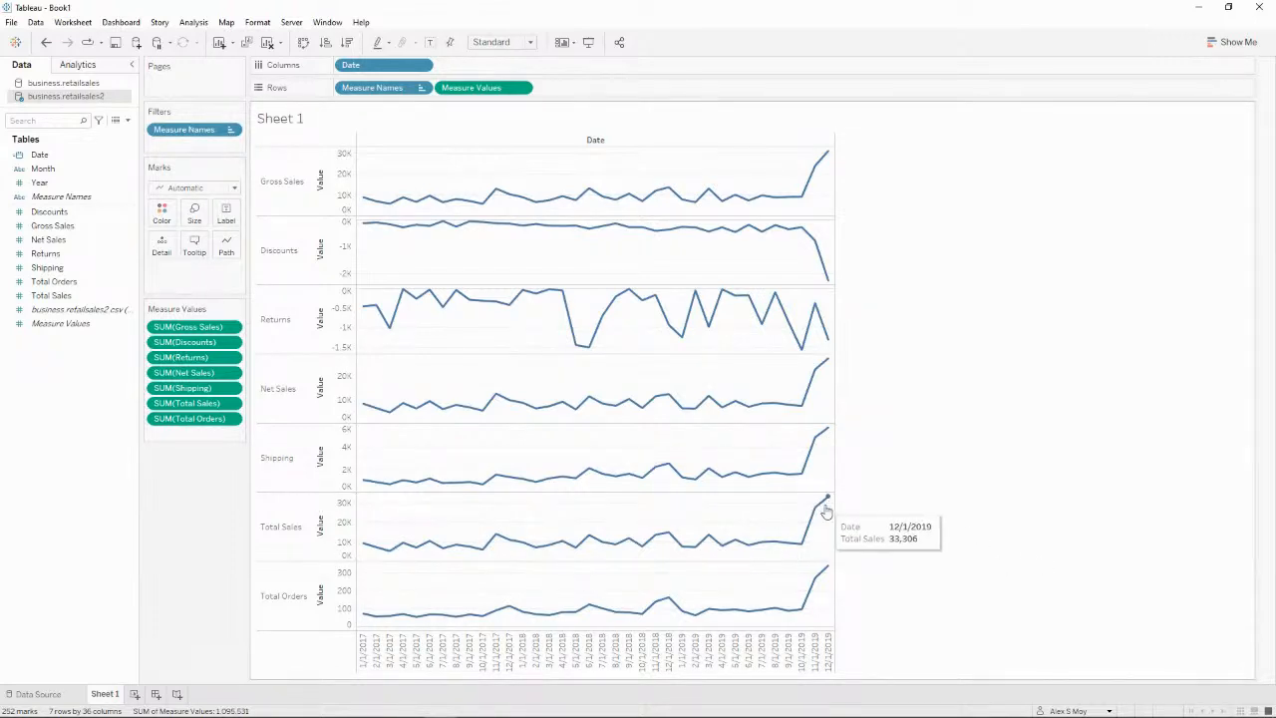
mouse_move(826, 503)
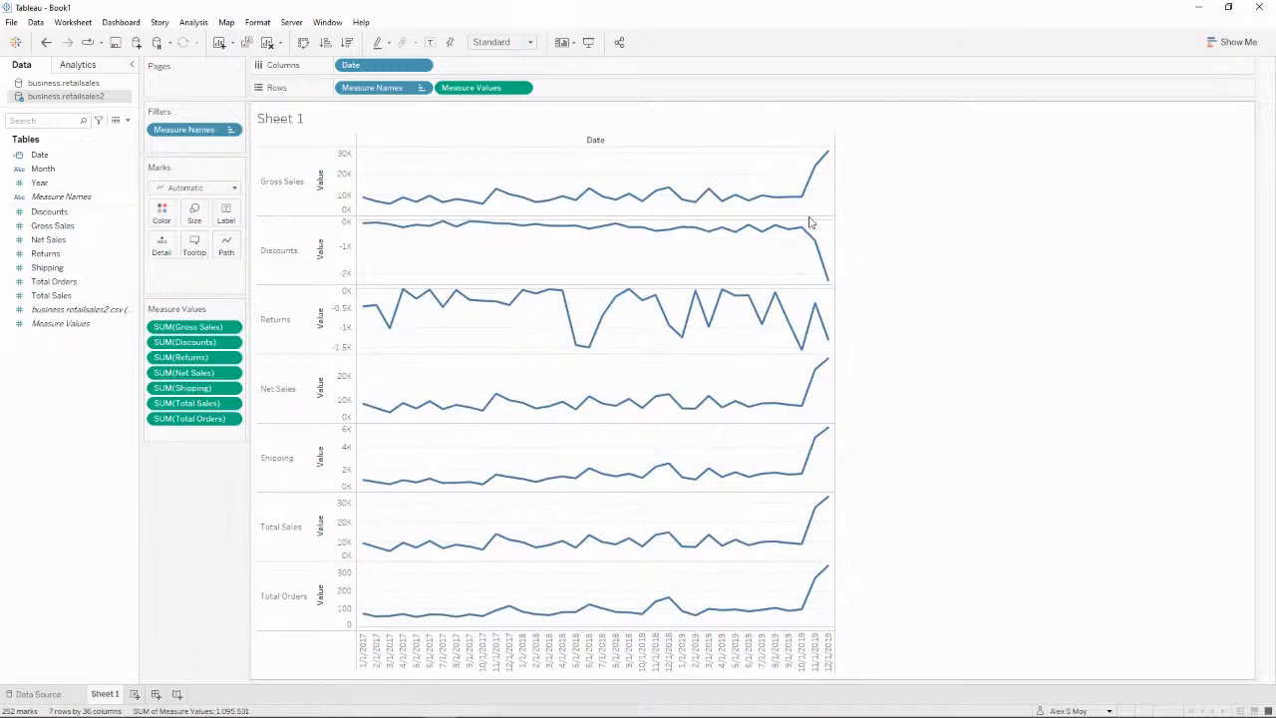
mouse_move(798, 206)
mouse_move(832, 160)
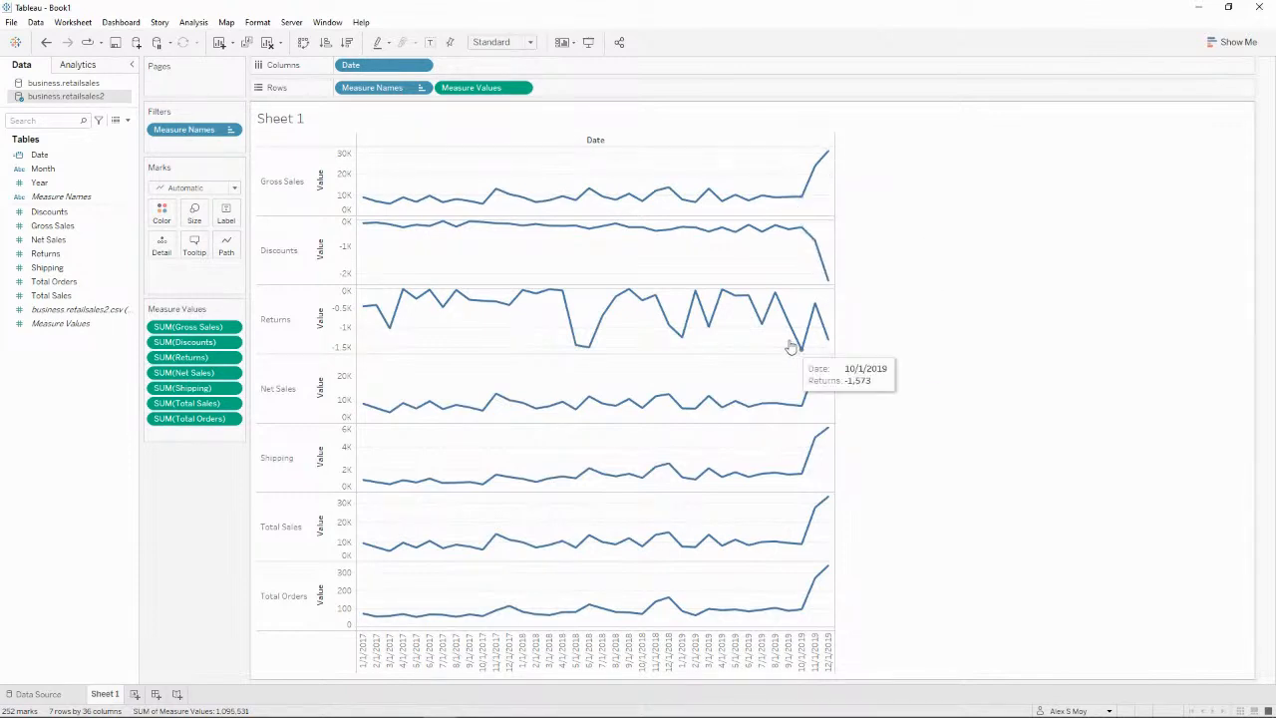
mouse_move(803, 347)
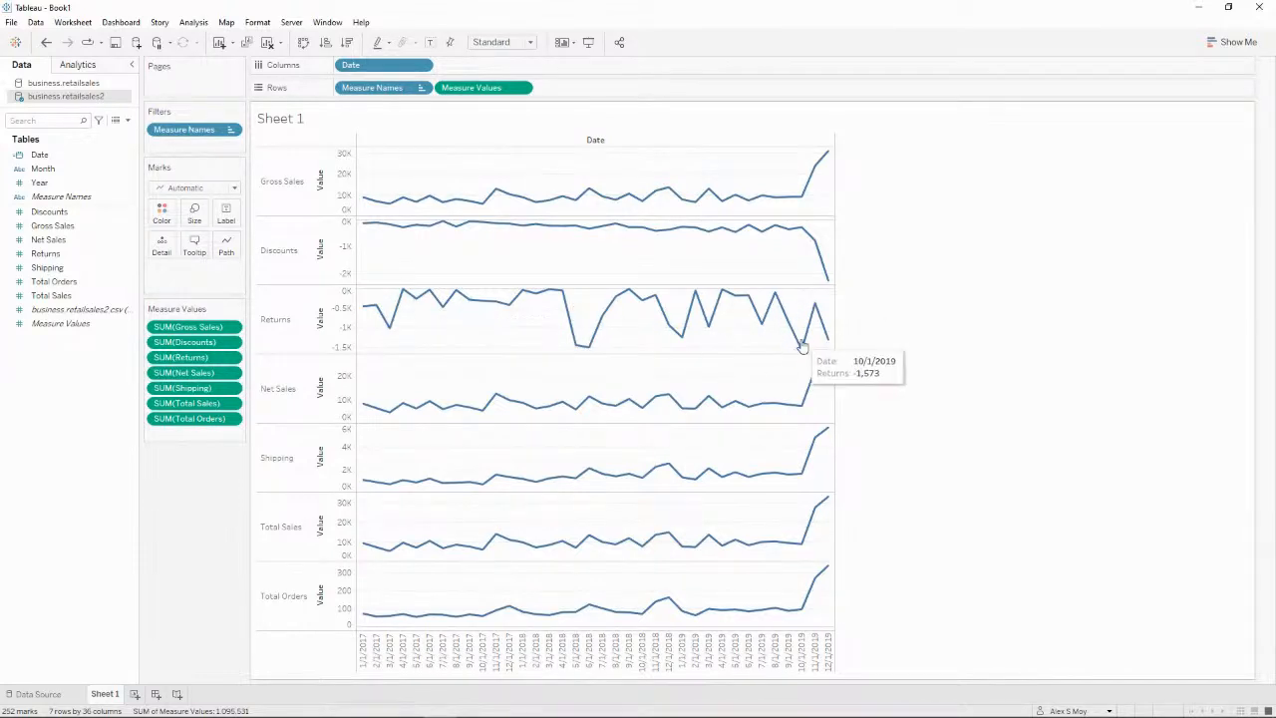
mouse_move(758, 419)
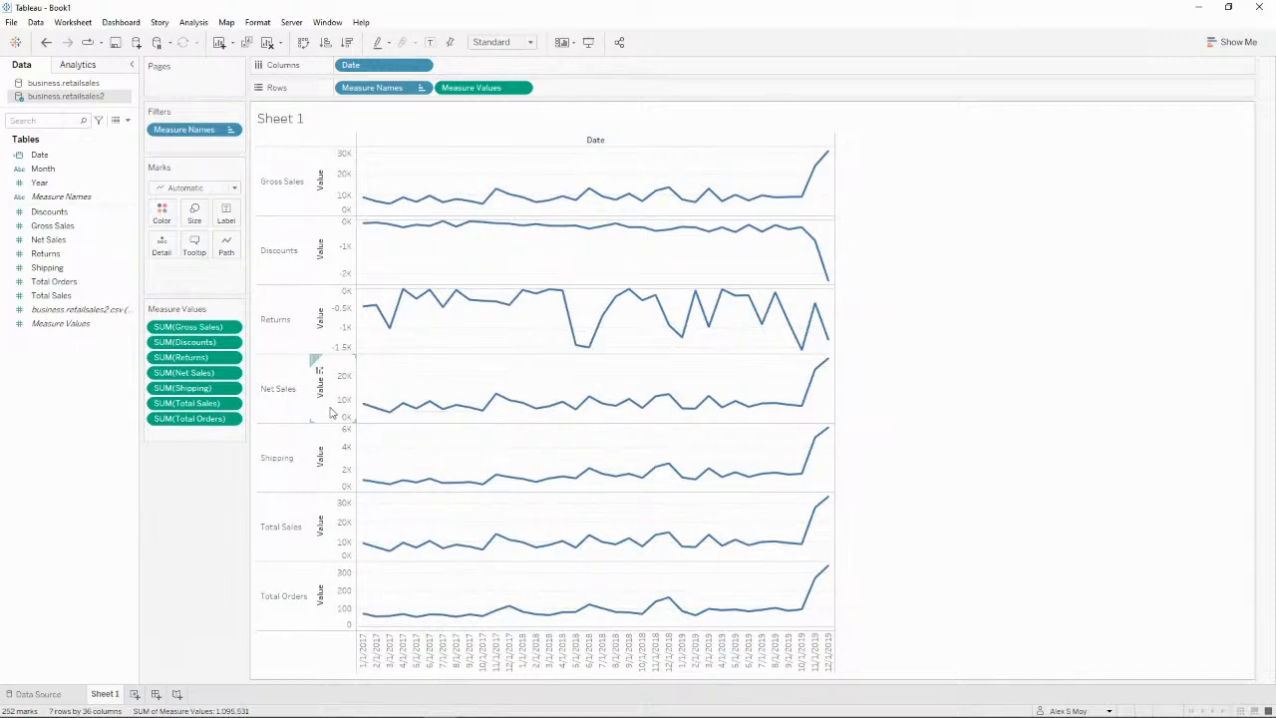
mouse_move(813, 528)
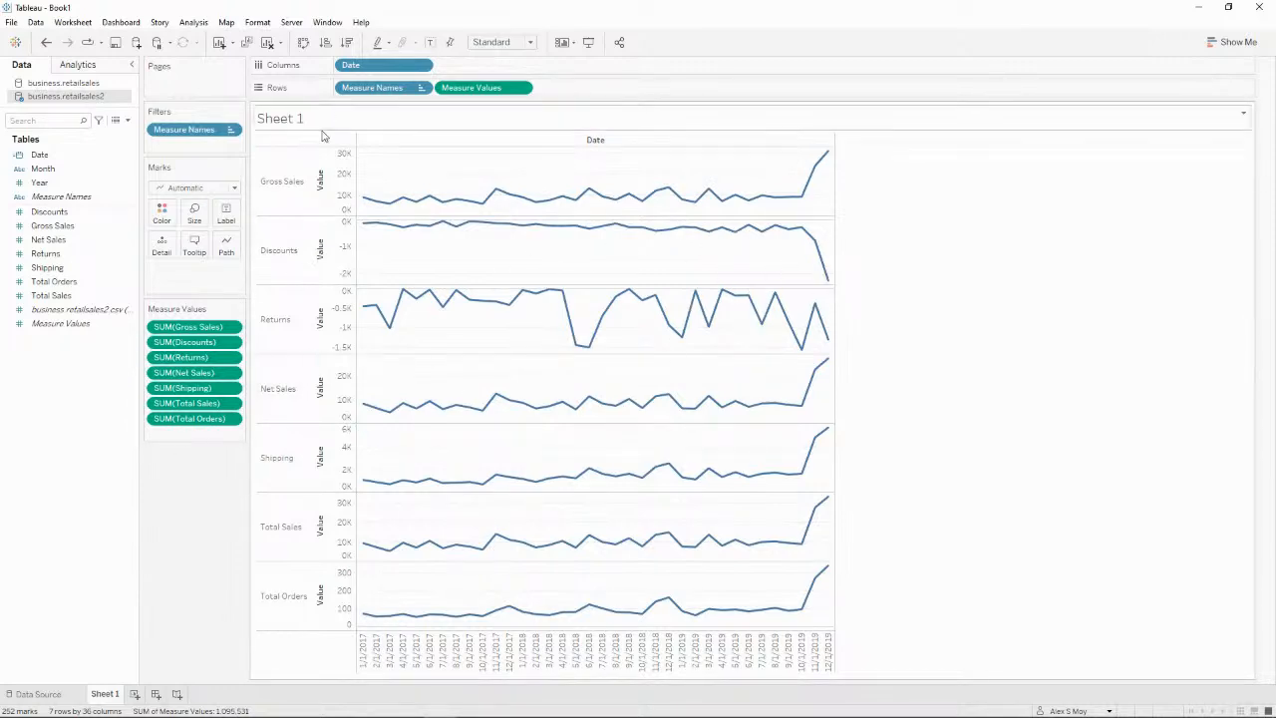
right_click(28, 418)
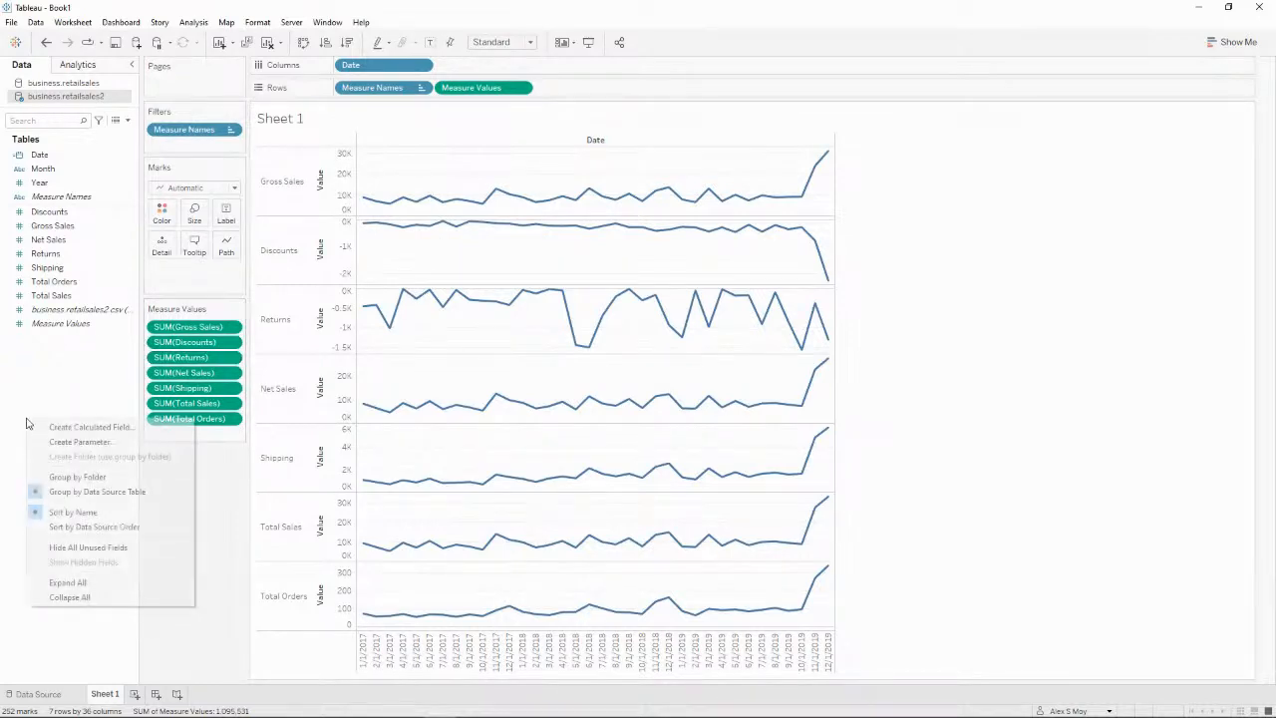
click(223, 563)
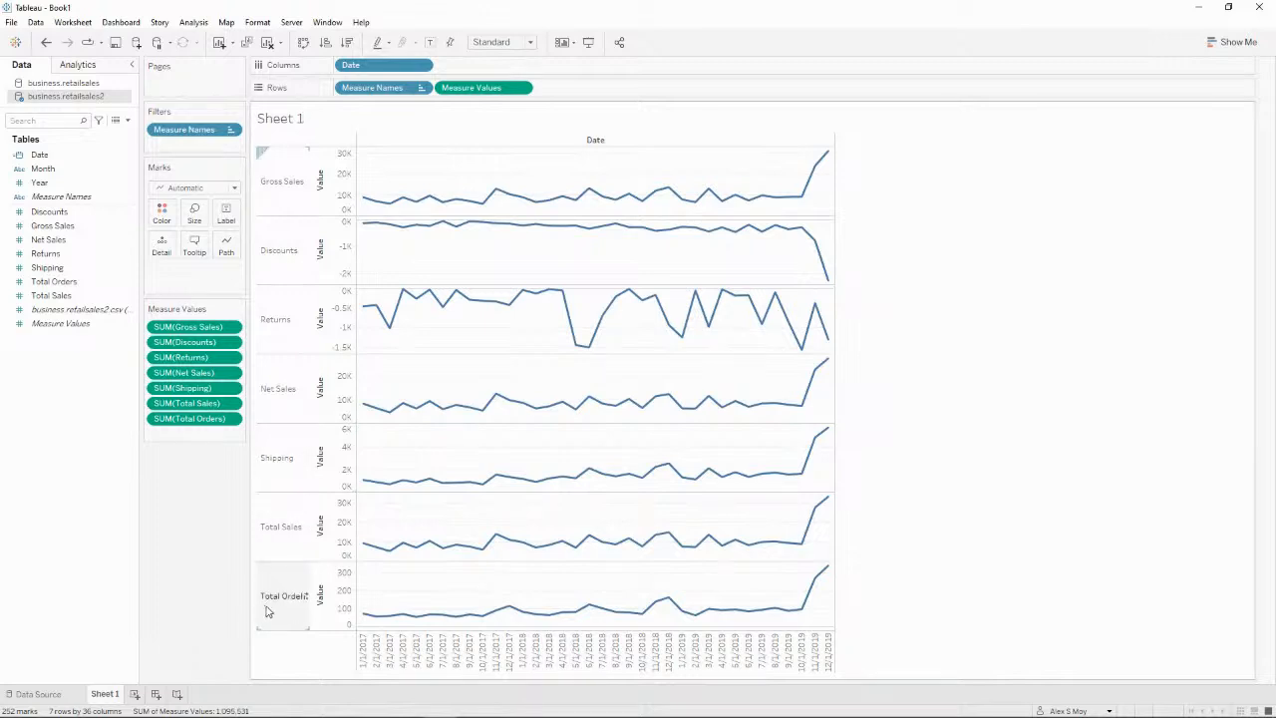
right_click(40, 439)
click(33, 403)
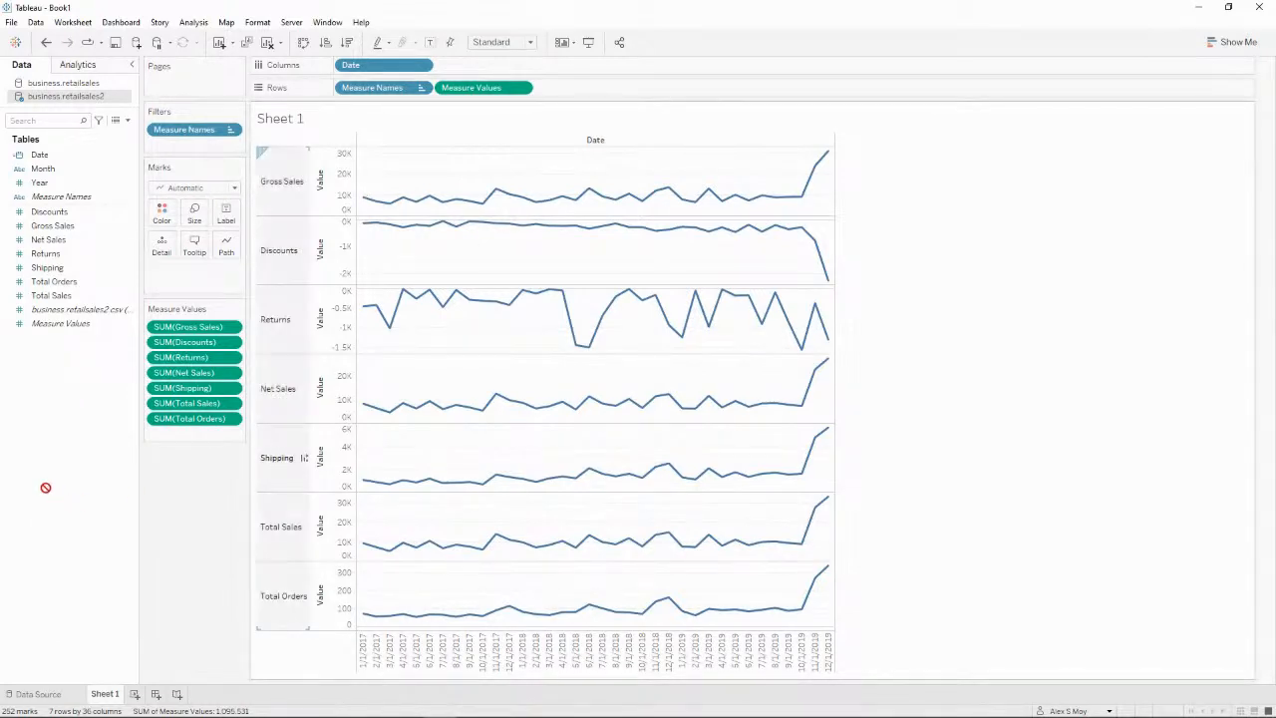
Step: Remove the Shipping and Total Sales measures from the charts and hide both fields in the data source
click(273, 458)
drag(159, 388, 100, 419)
click(56, 295)
ctrl+click(60, 267)
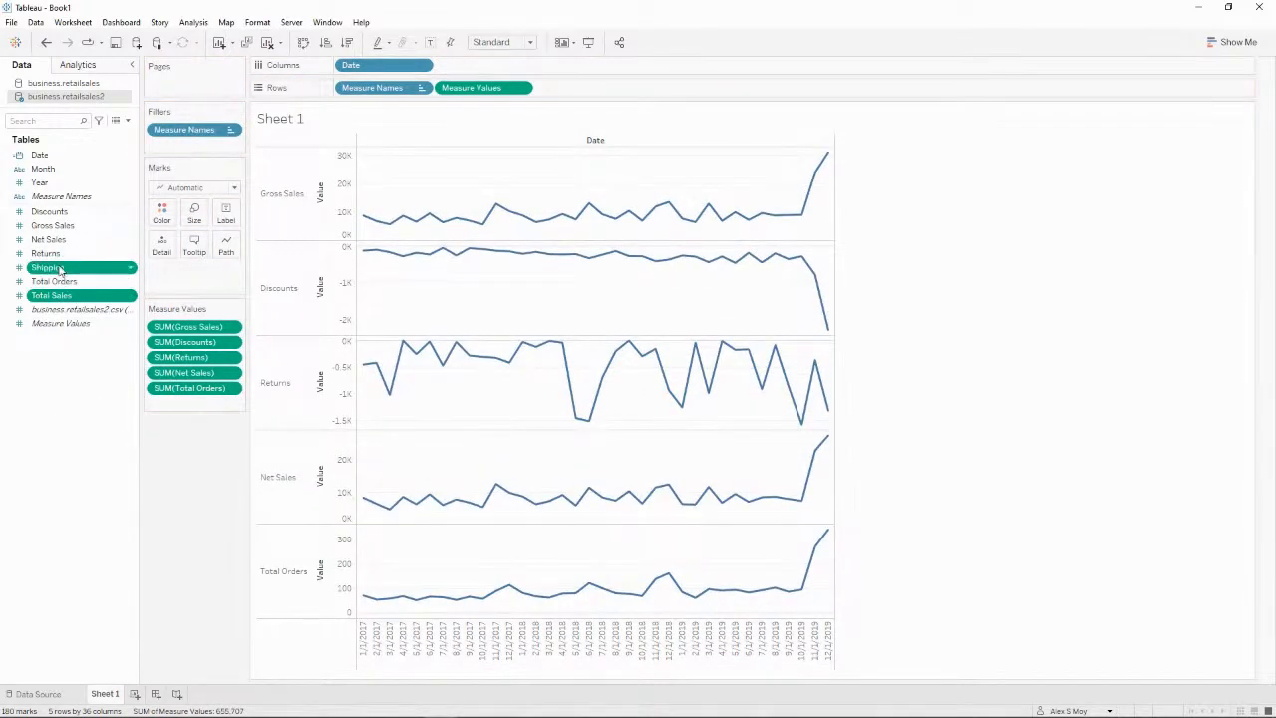
right_click(60, 268)
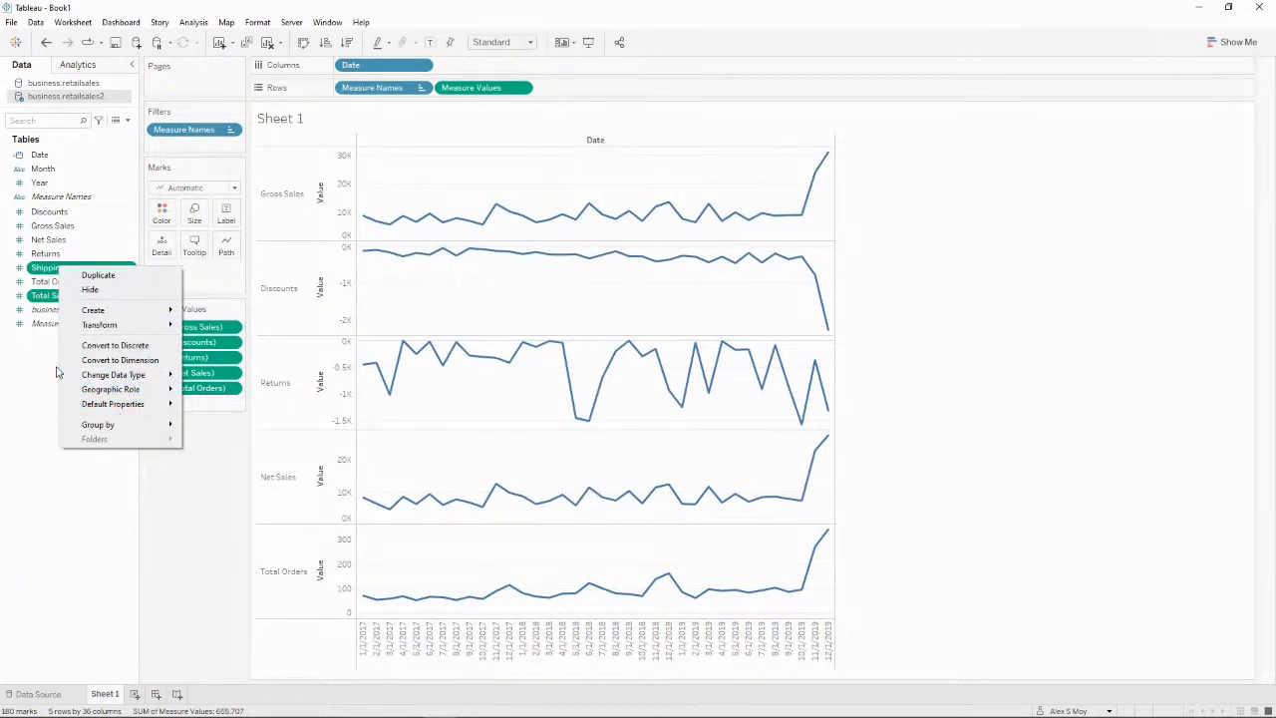
click(90, 289)
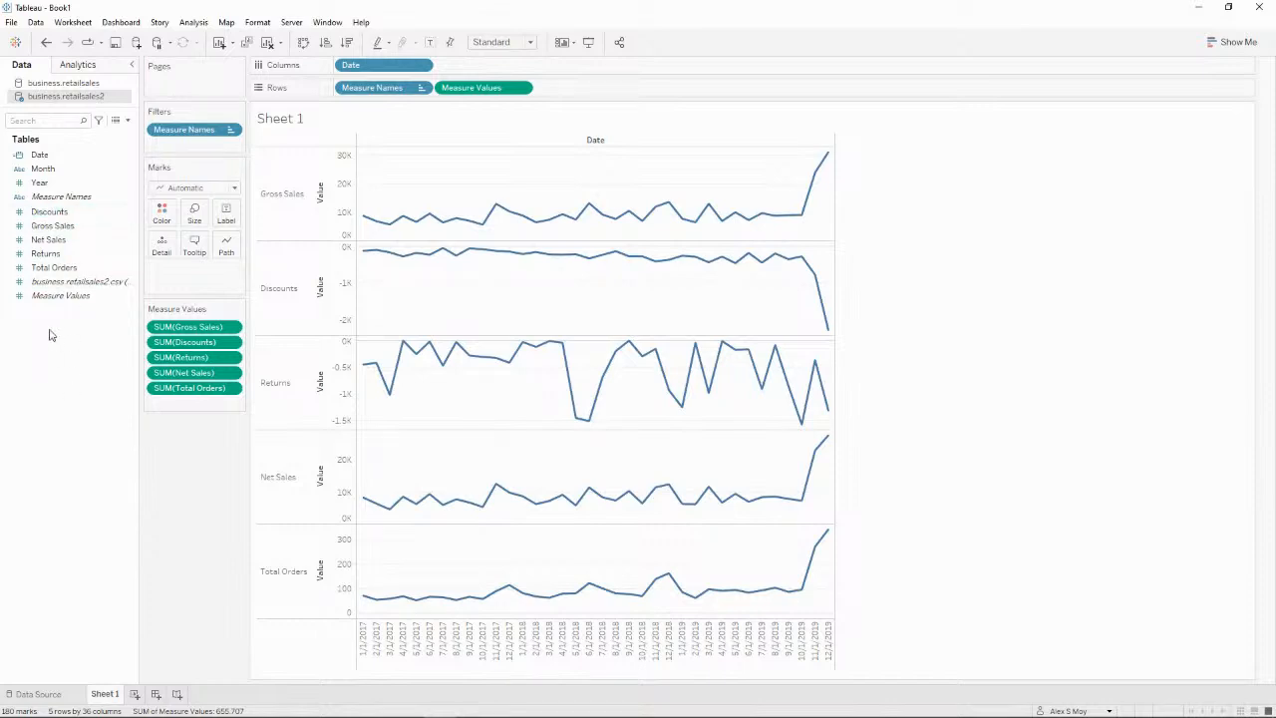
Step: Create a calculated field named Discount % with the formula sum(-[Discounts]) / sum([Gross Sales])
right_click(49, 335)
click(69, 339)
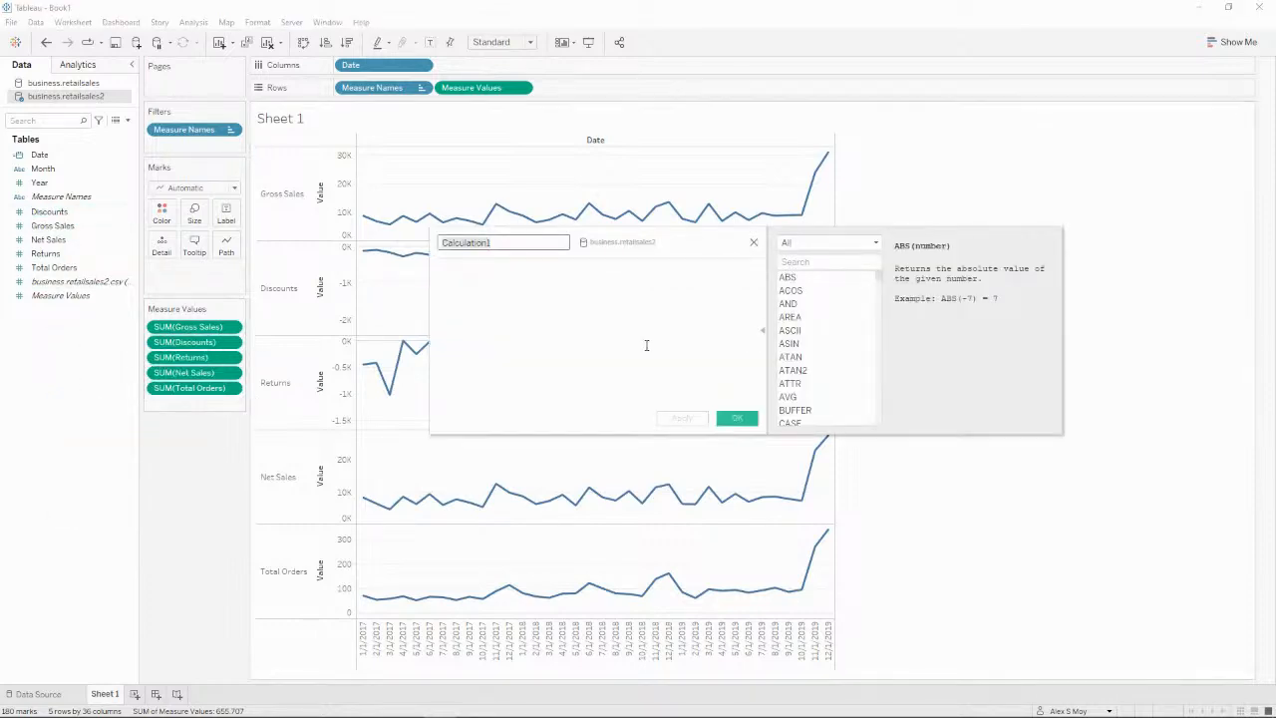
text(Discount %)
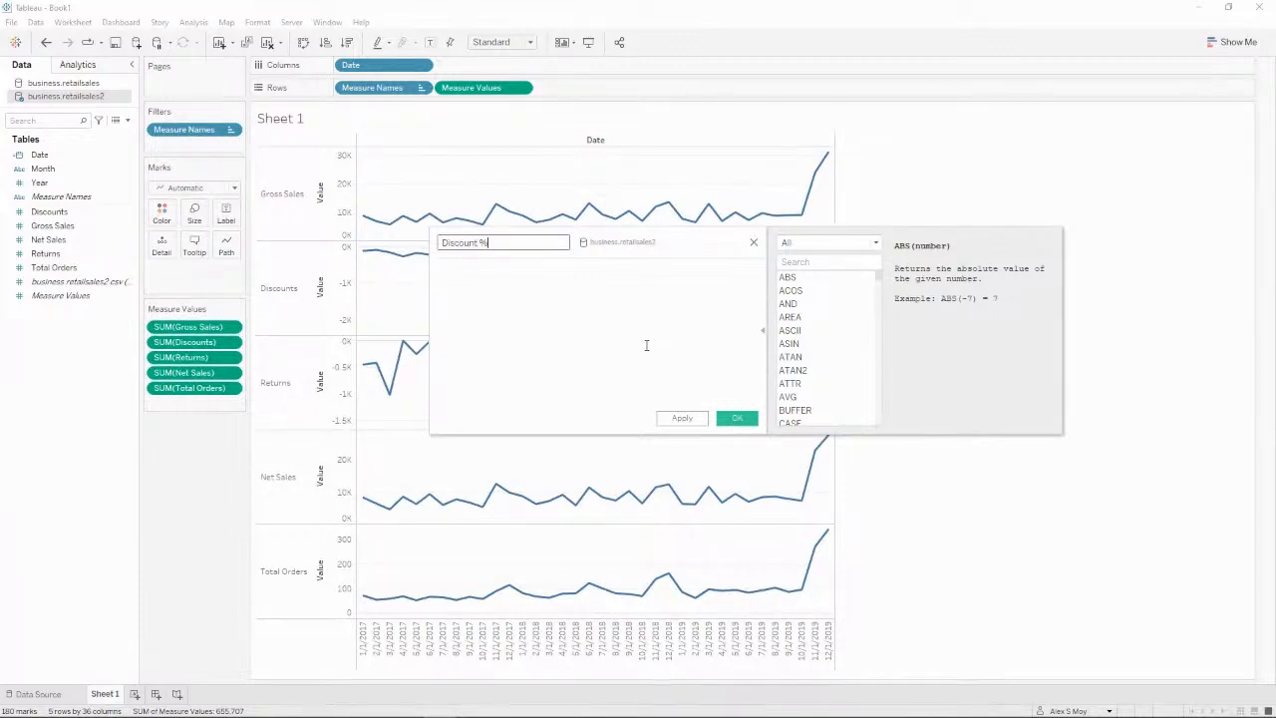
click(646, 345)
text(sum()
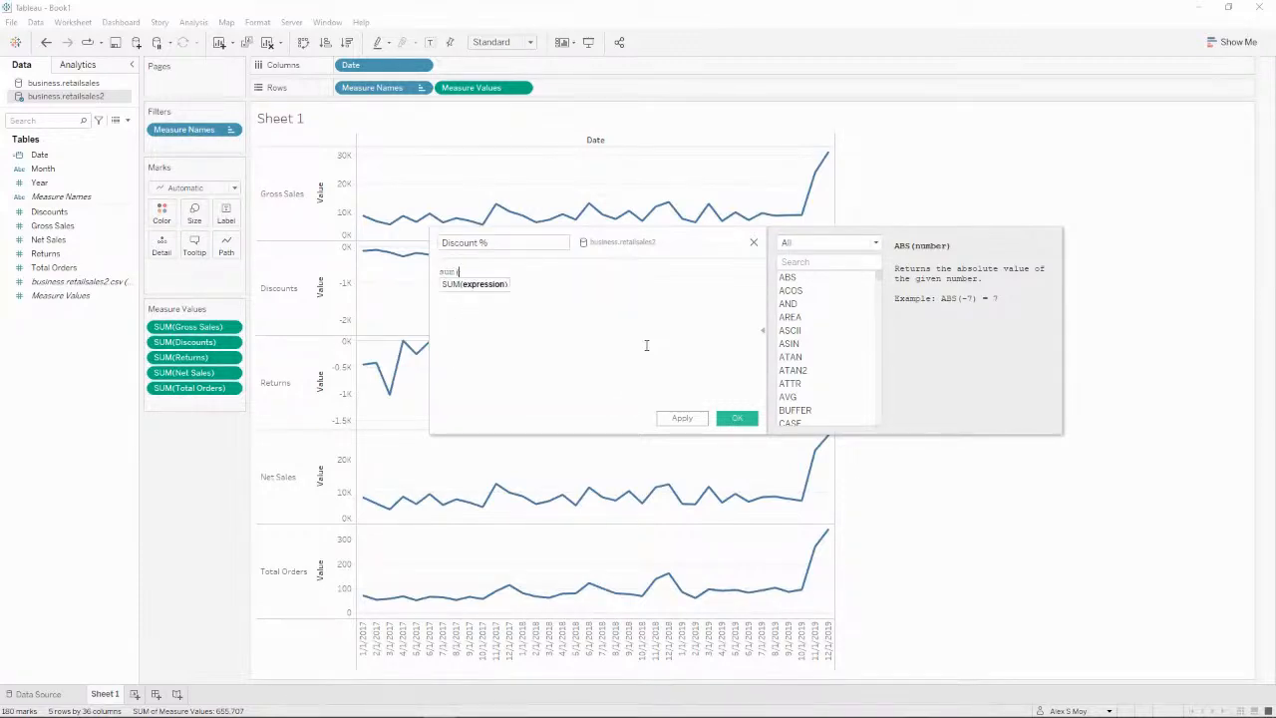
text([)
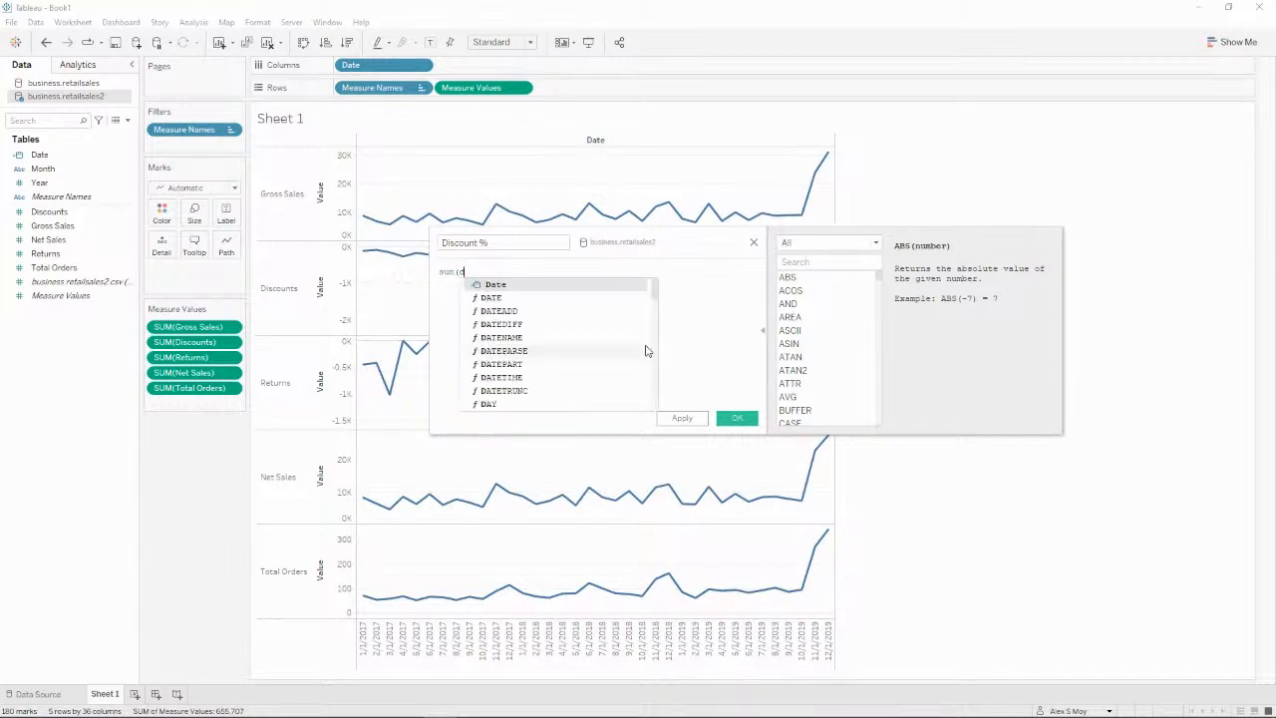
text(di)
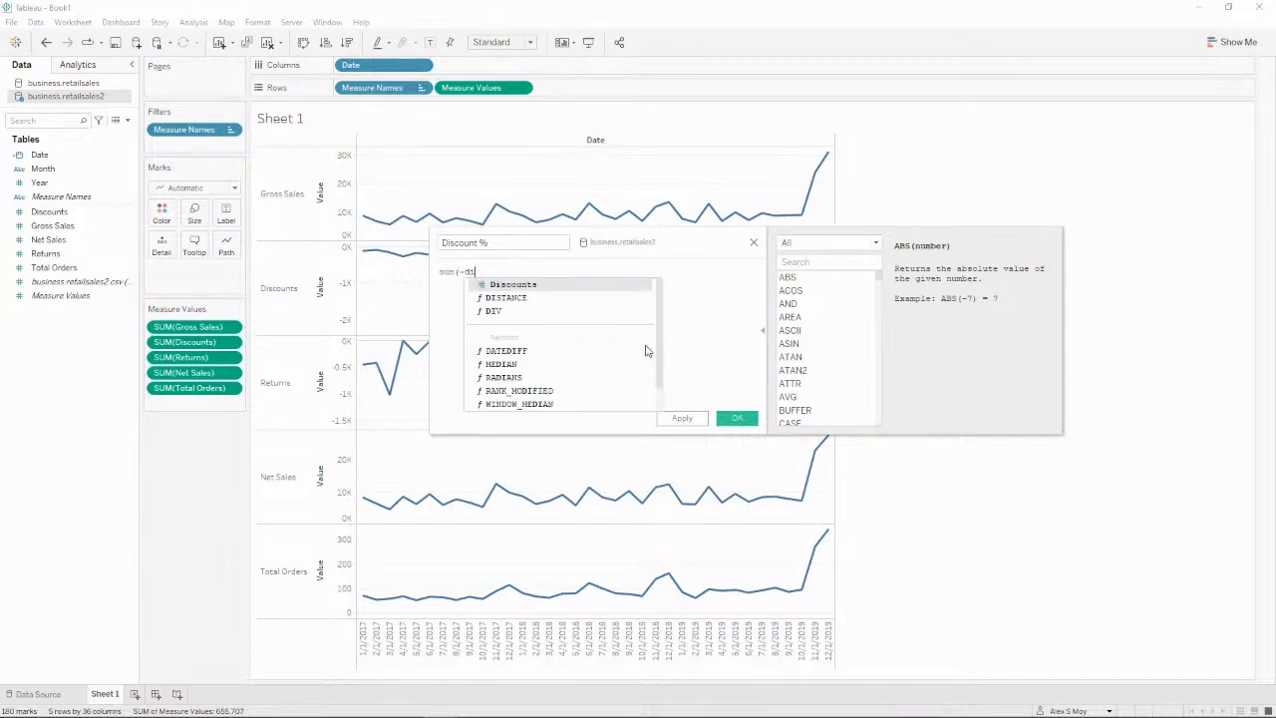
key(Return)
text())
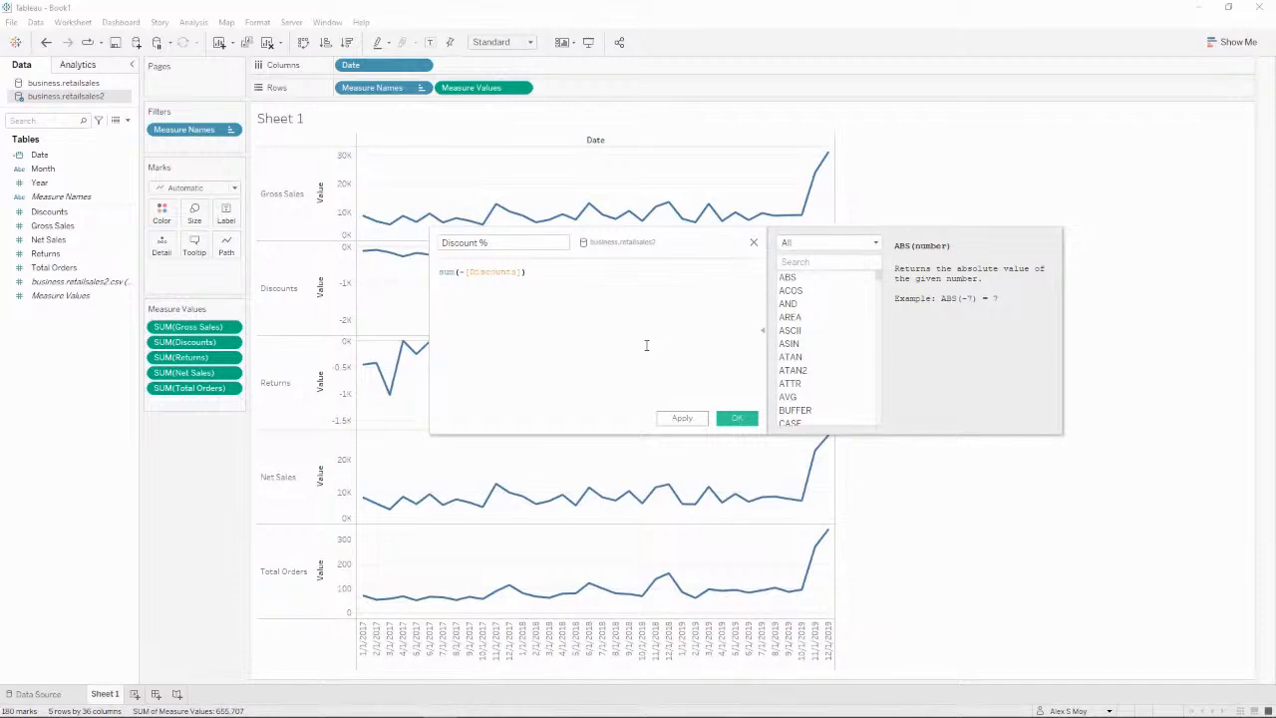
text( / sum()
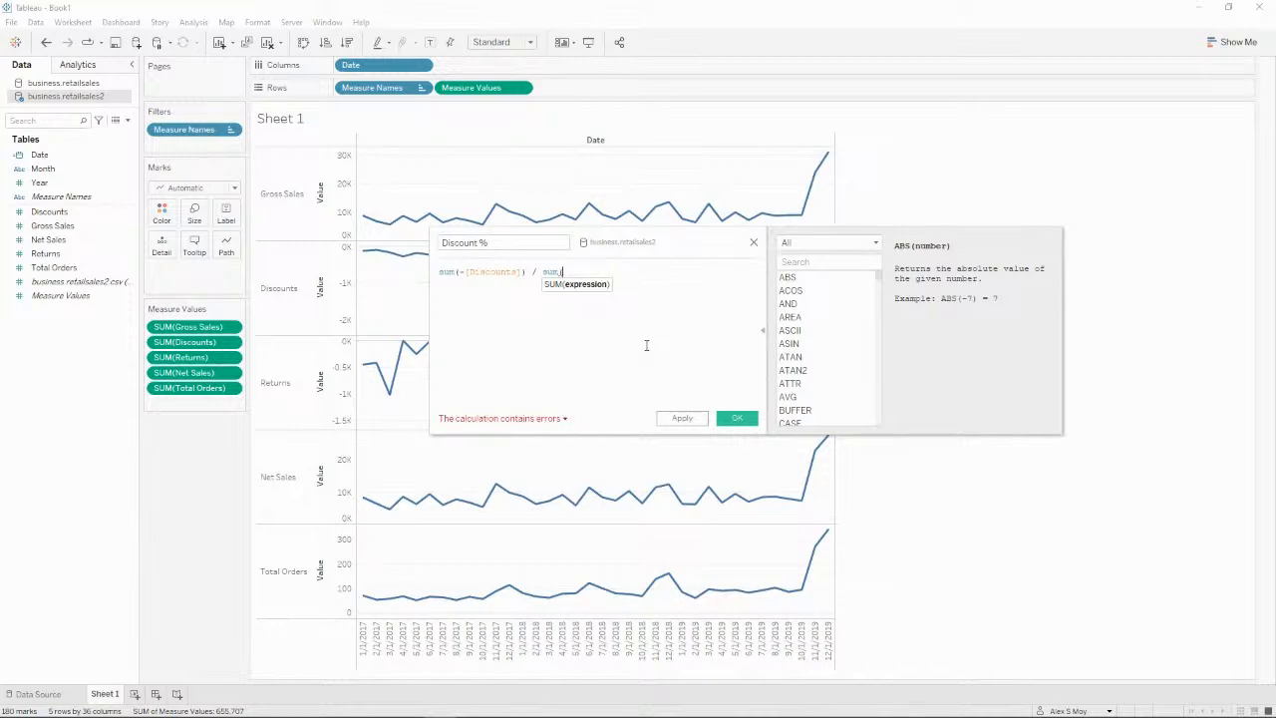
text(gro)
key(Return)
text())
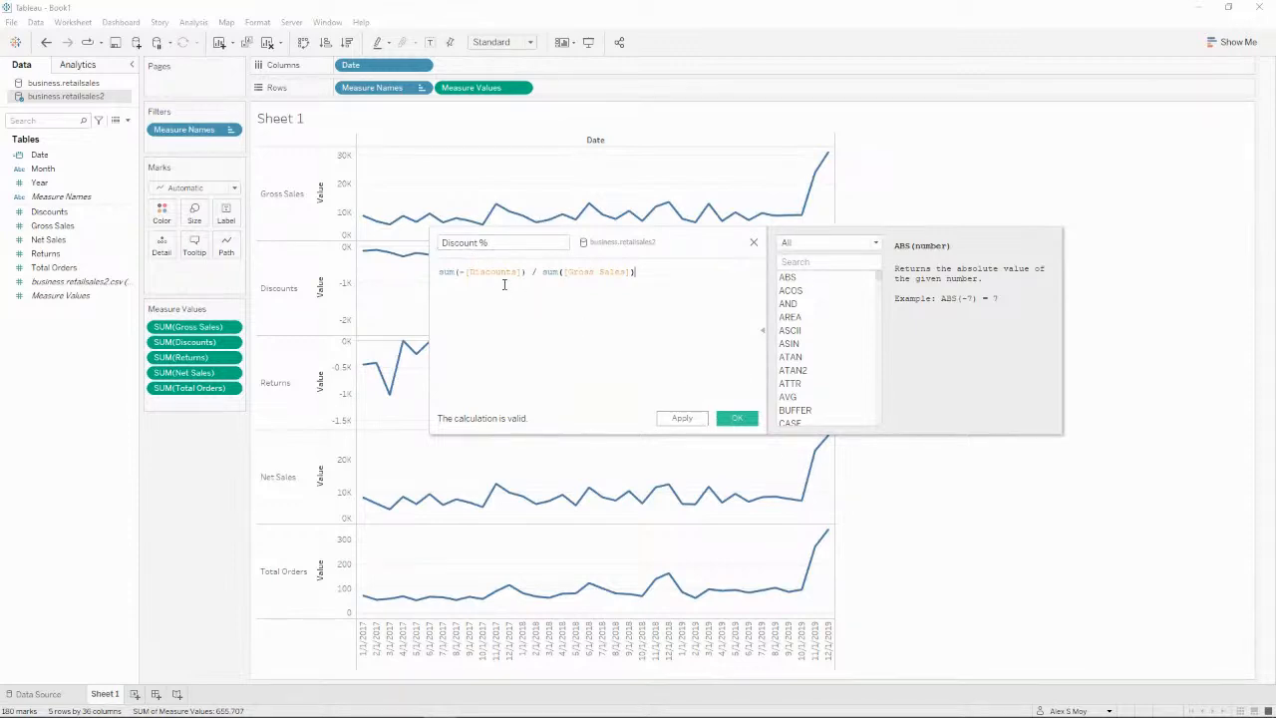
click(737, 418)
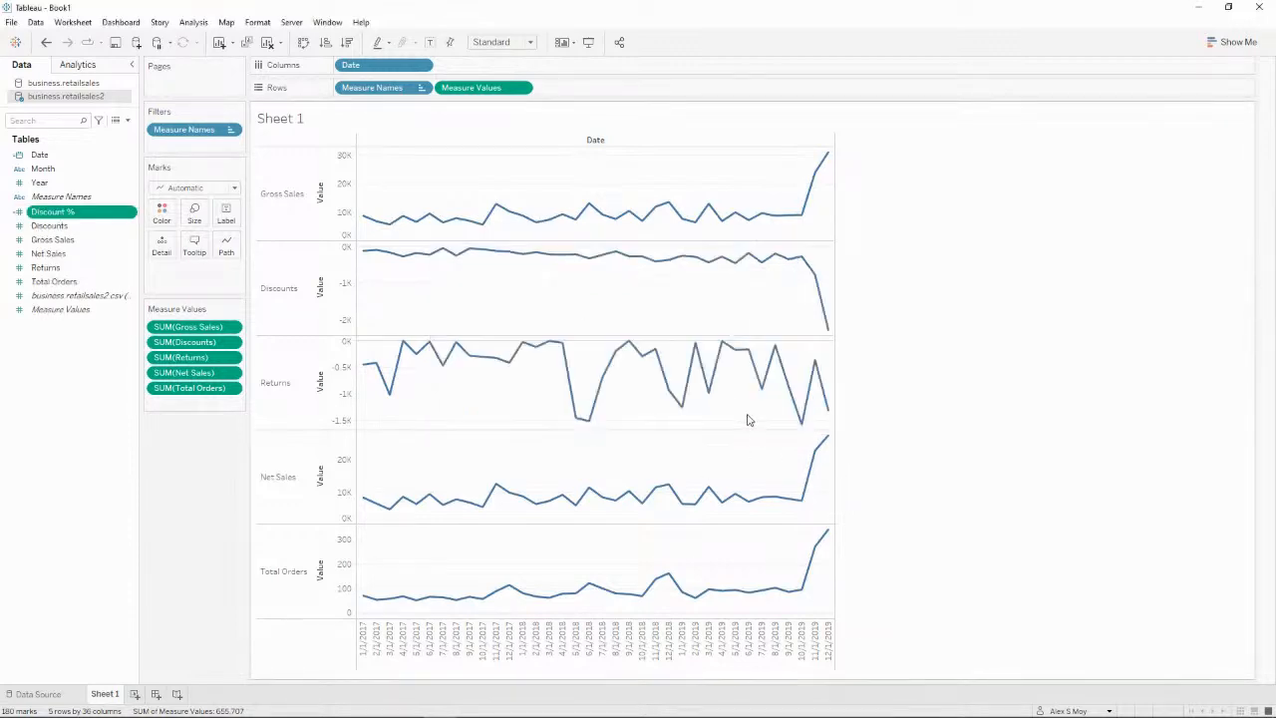
Step: Create a calculated field named Return % with the formula sum(-[Returns]) / sum([Gross Sales])
right_click(69, 367)
click(103, 374)
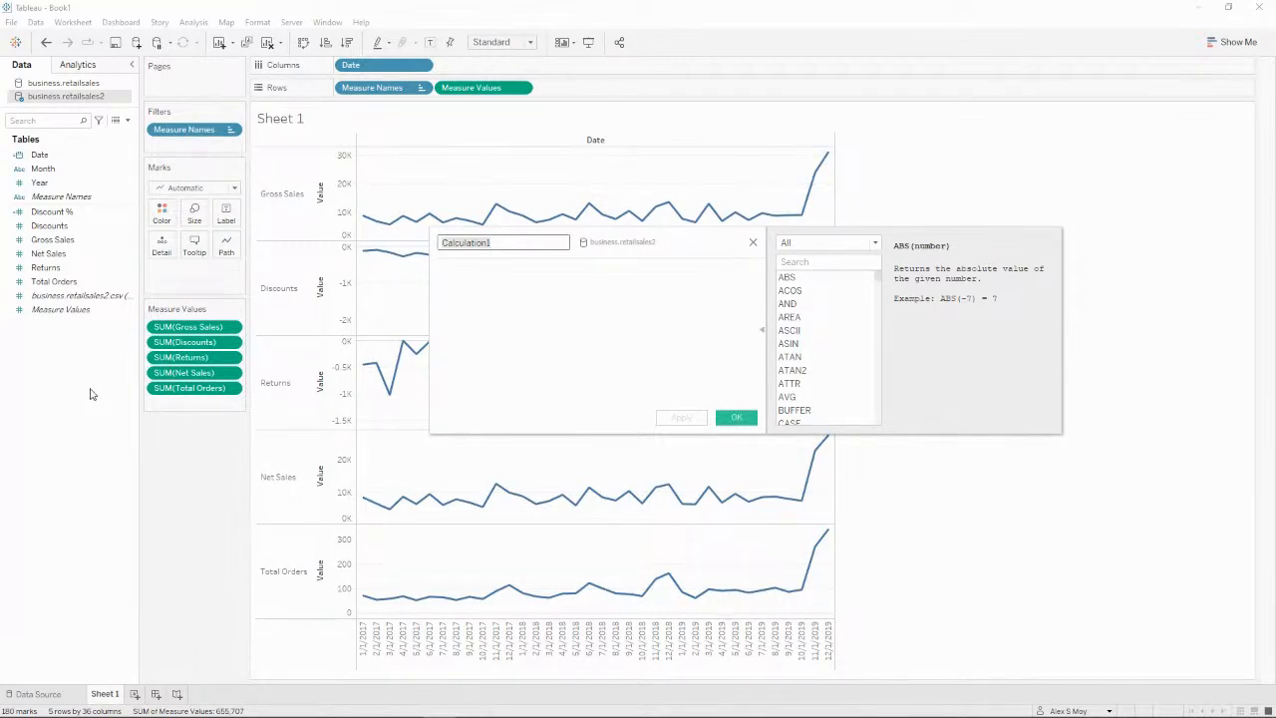
text(Return)
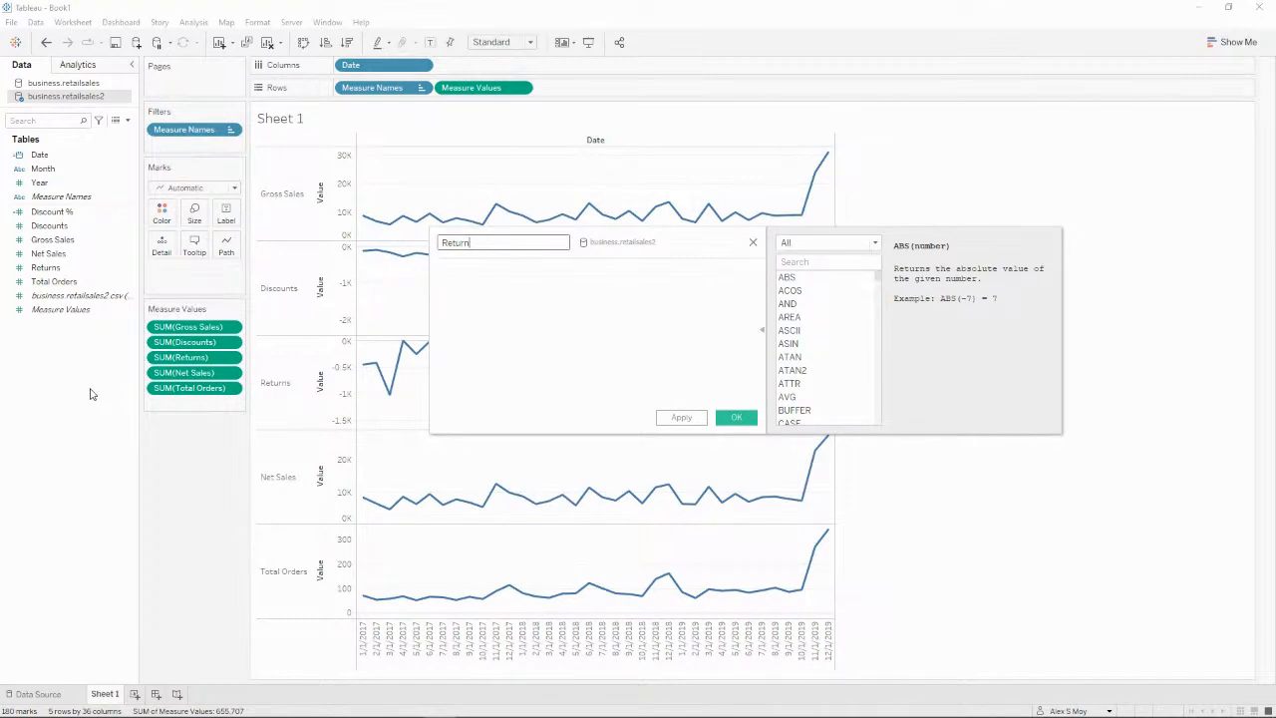
text( %)
key(Tab)
text(su)
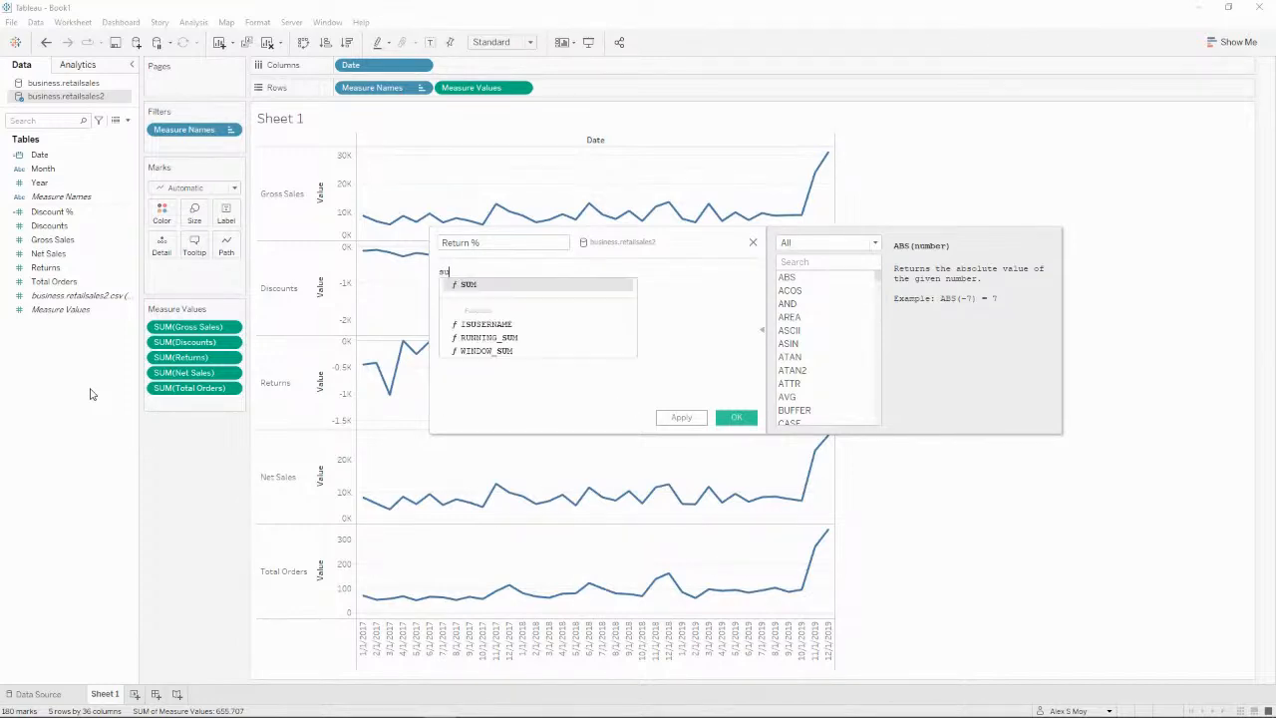
text(m(-re)
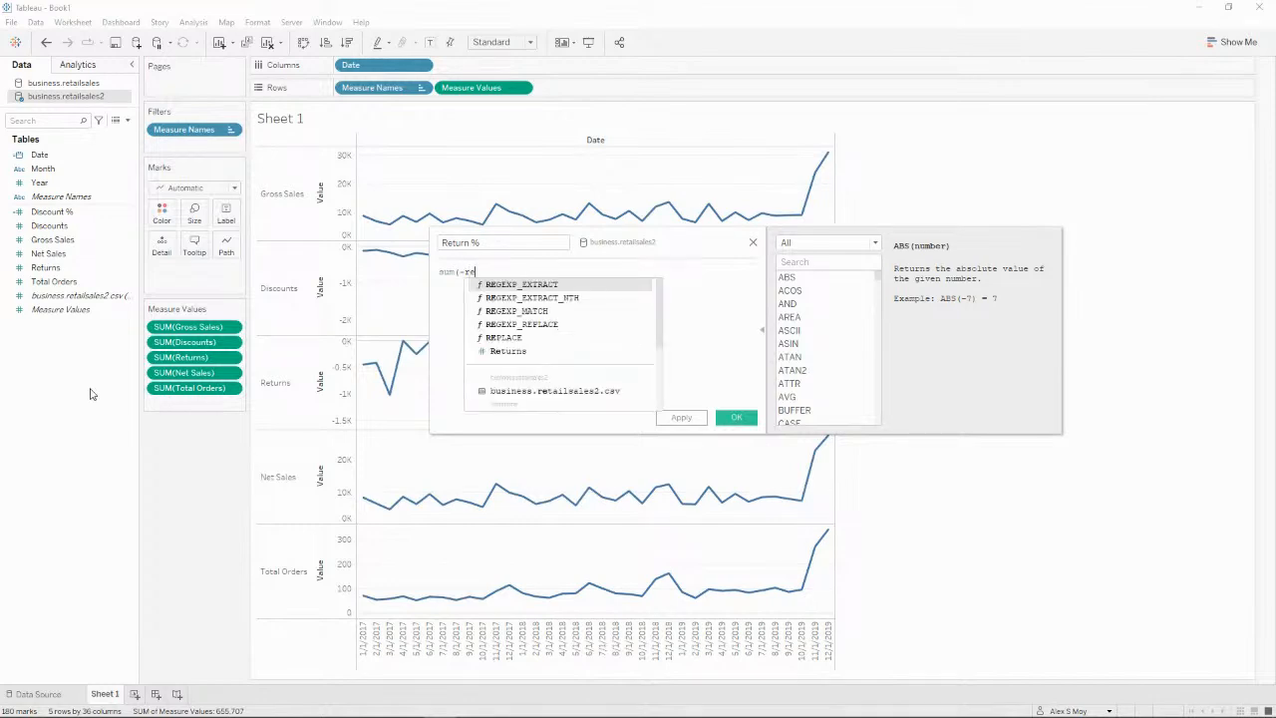
text(tu)
key(Return)
text())
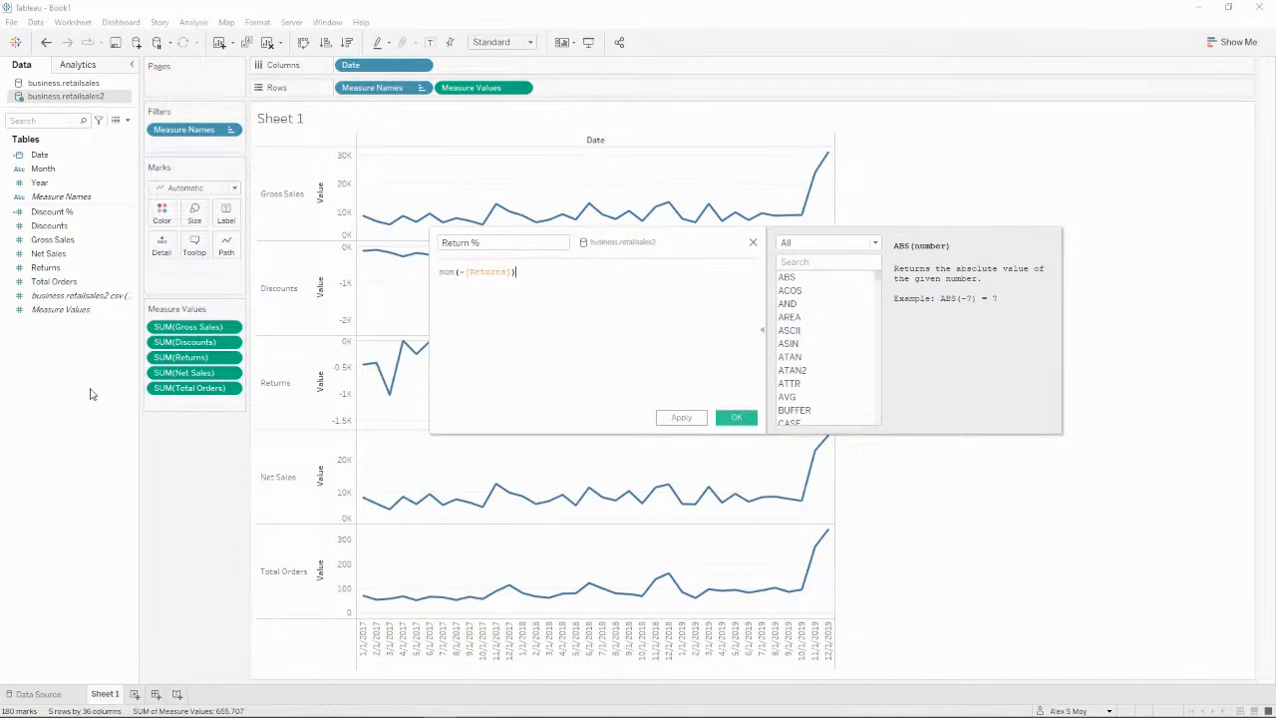
text( / sum(re)
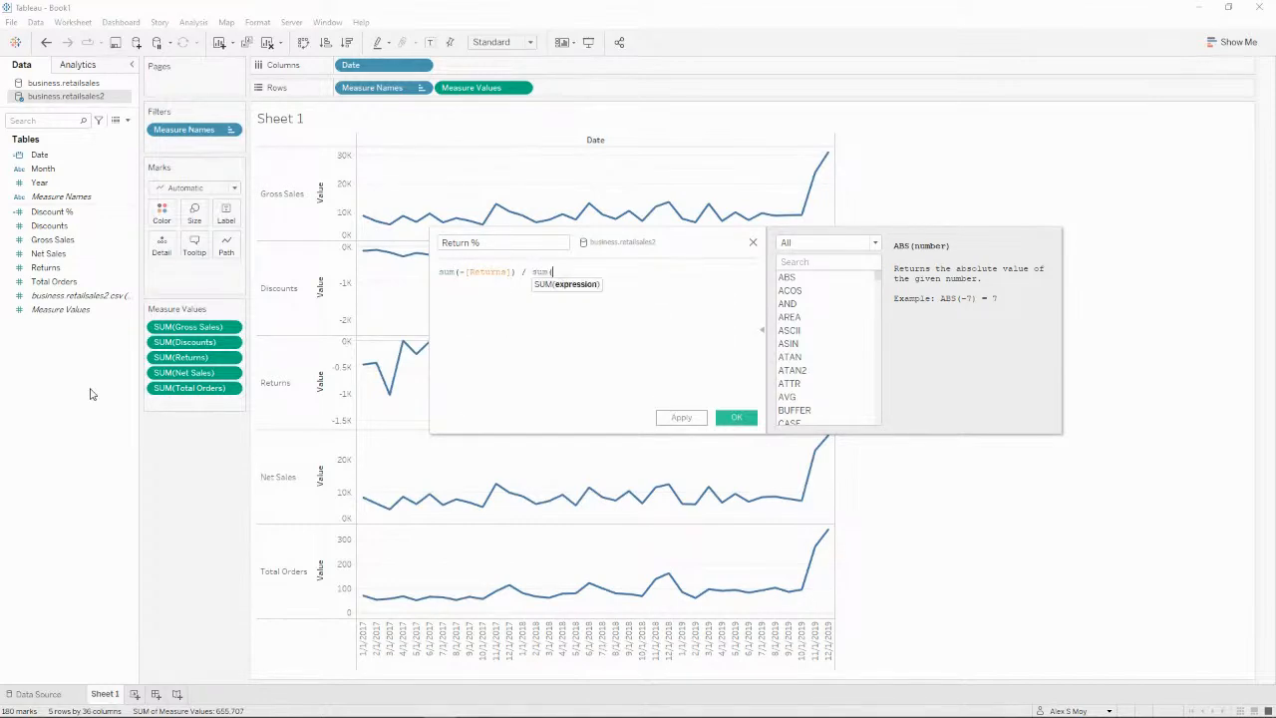
key(BackSpace)
key(BackSpace)
text(g)
key(Return)
text())
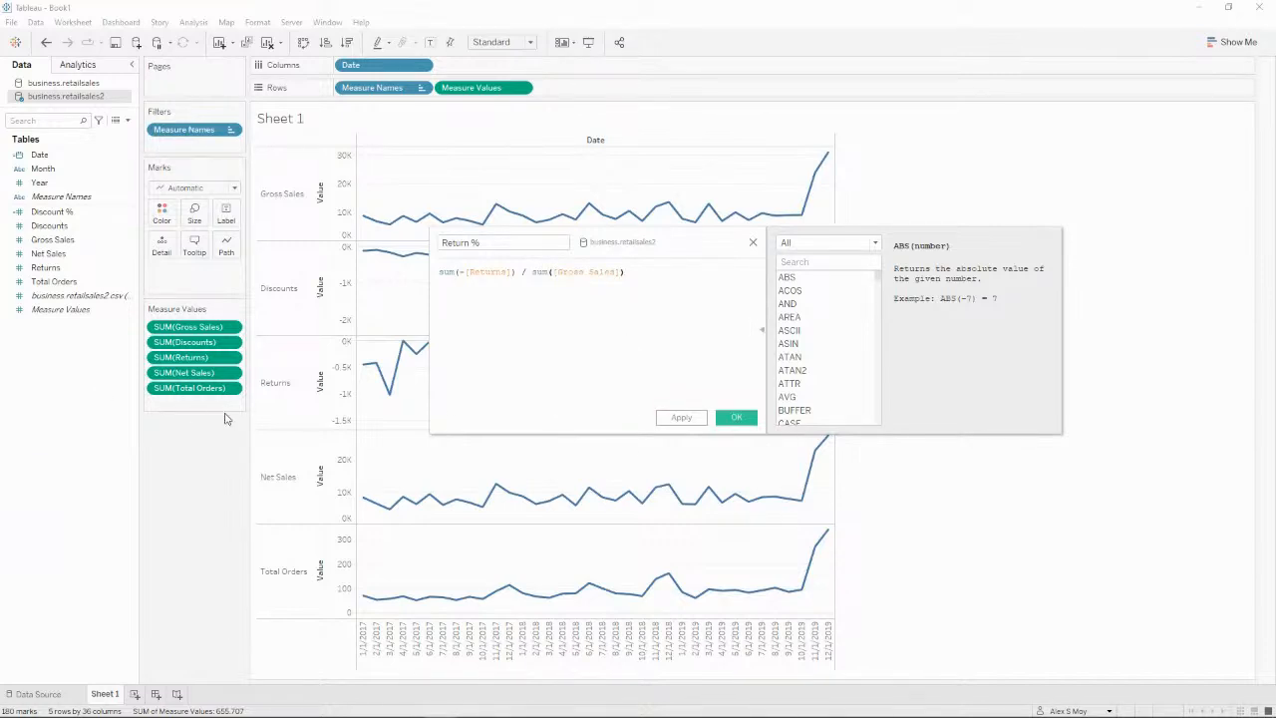
key(Return)
click(93, 406)
Step: Create a calculated field named Net Sales % with the formula sum([Net Sales]) / sum([Gross Sales])
right_click(60, 447)
click(121, 454)
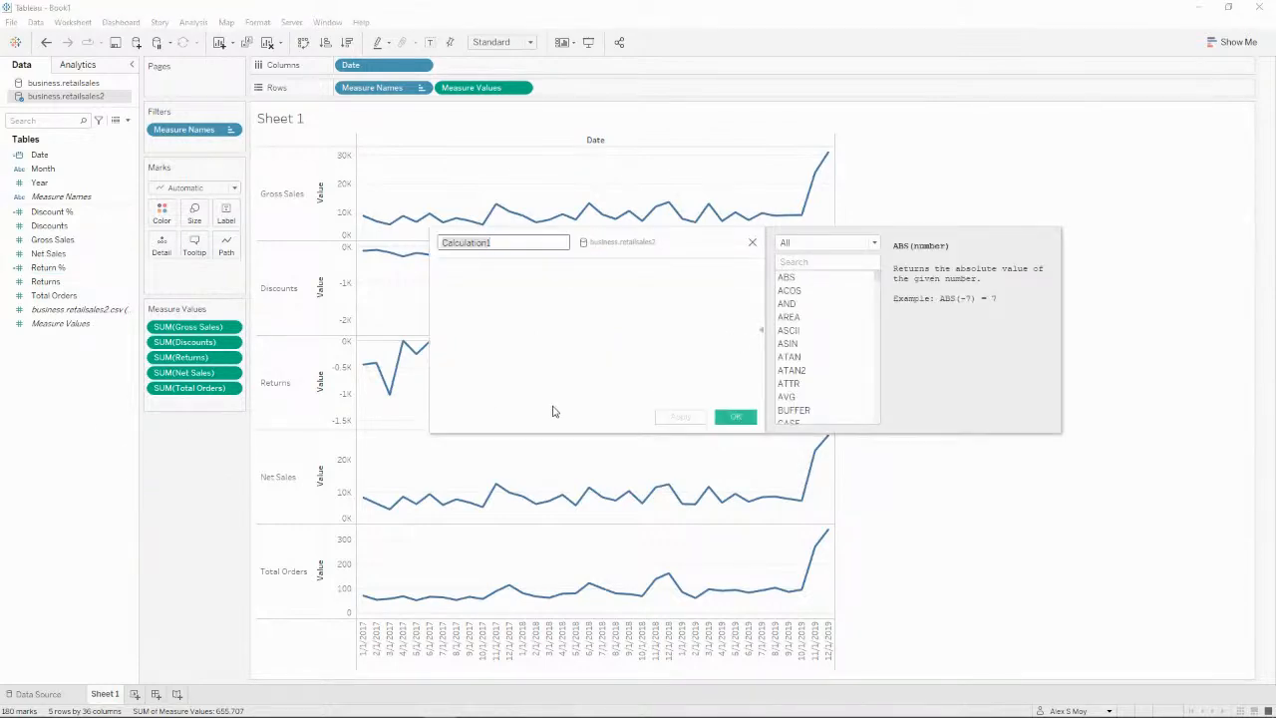
text(Net Sales %)
key(Tab)
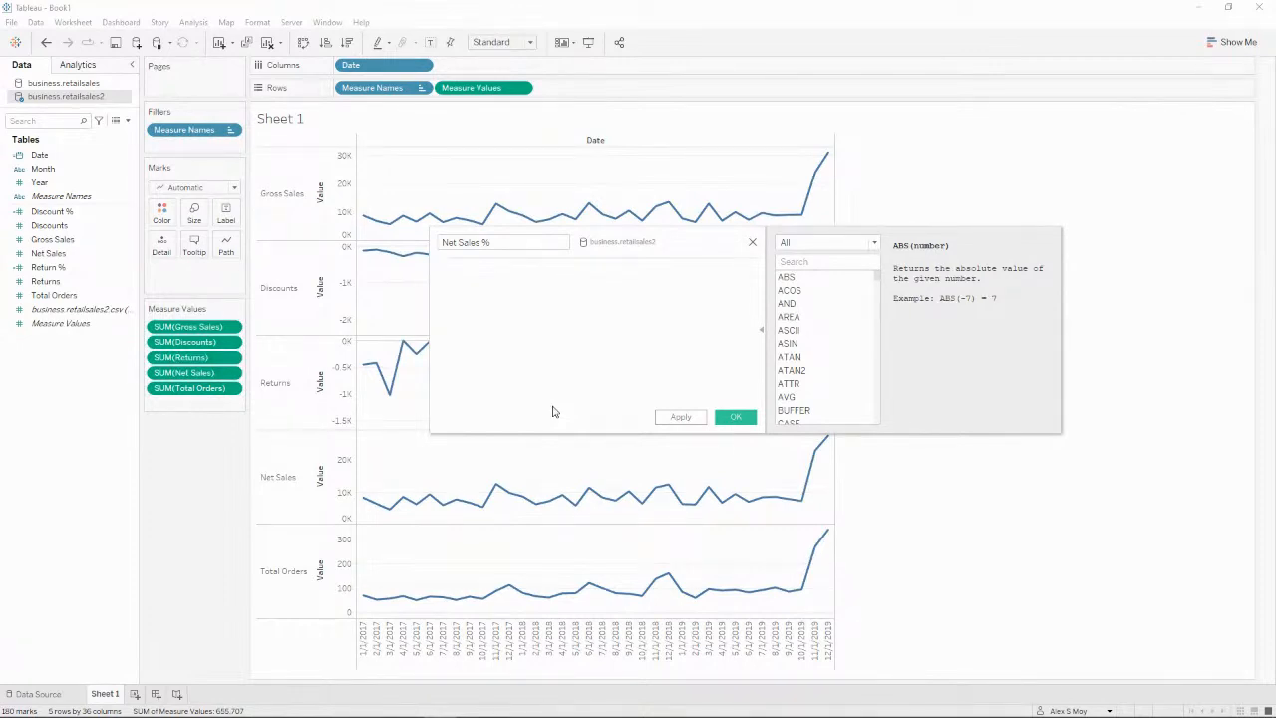
text([Net Sales] /)
key(Home)
text(sum([Net Sales])
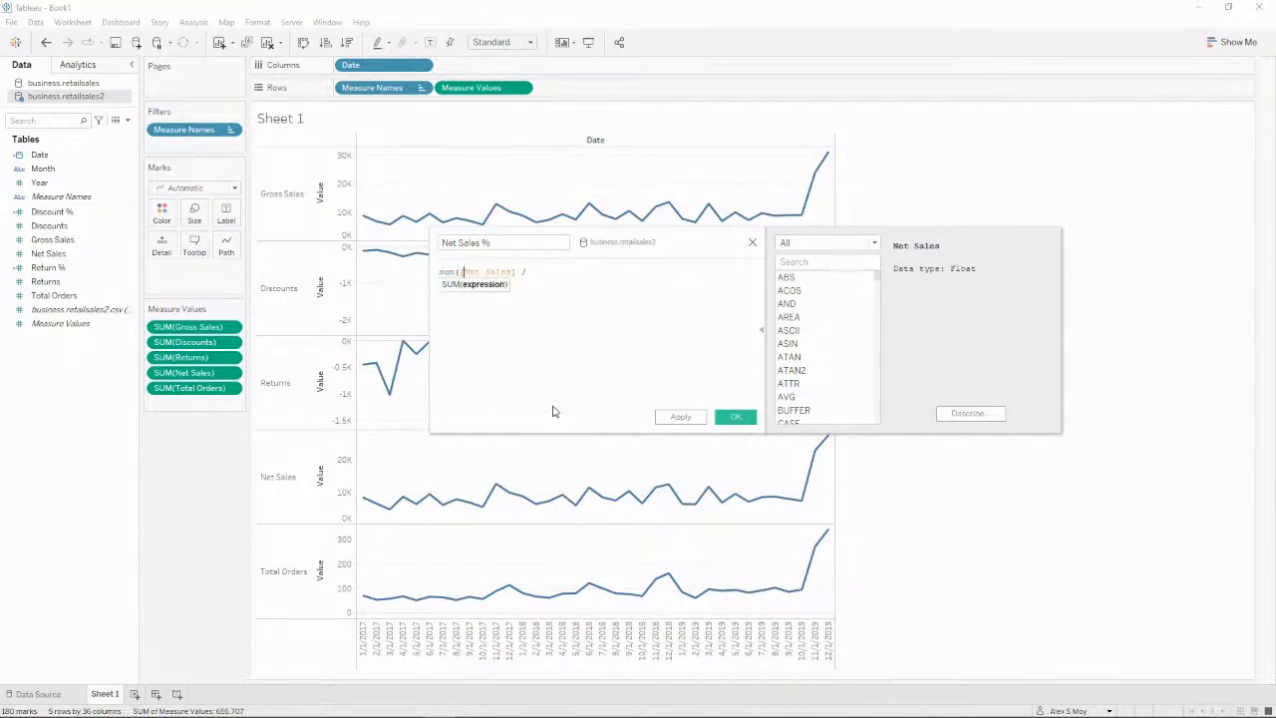
text() / sum([Gross Sales]))
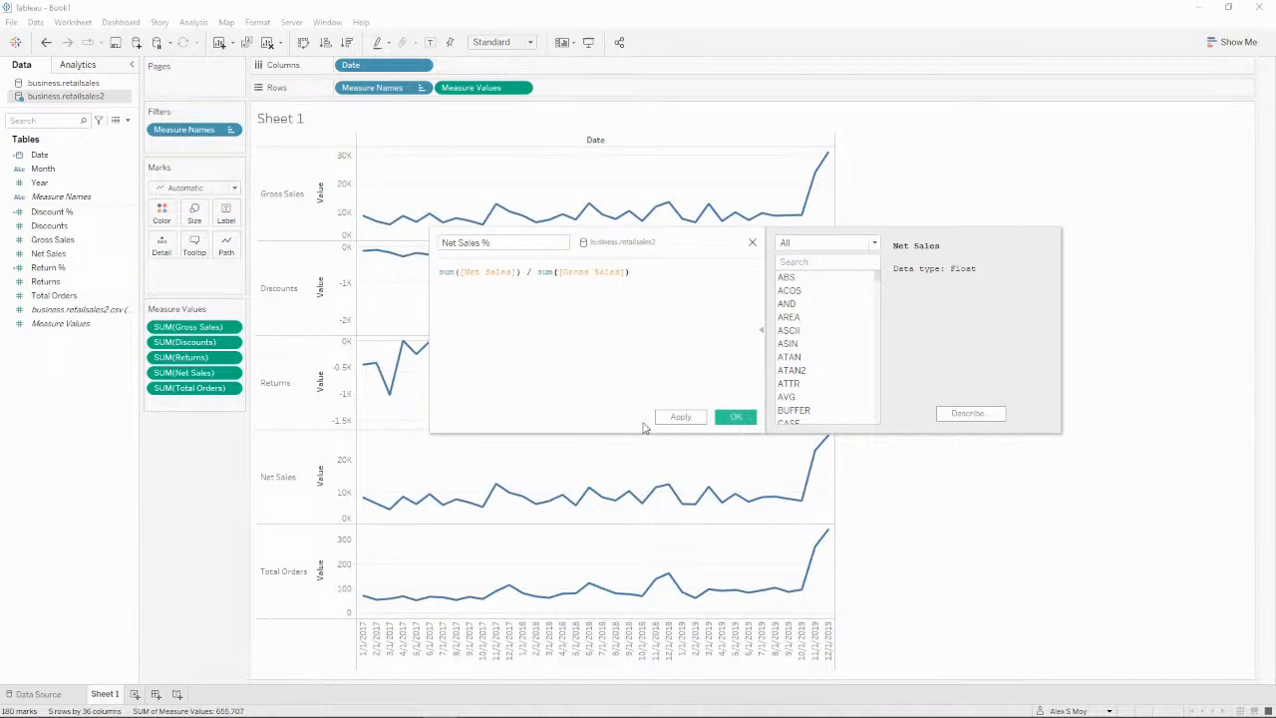
click(735, 417)
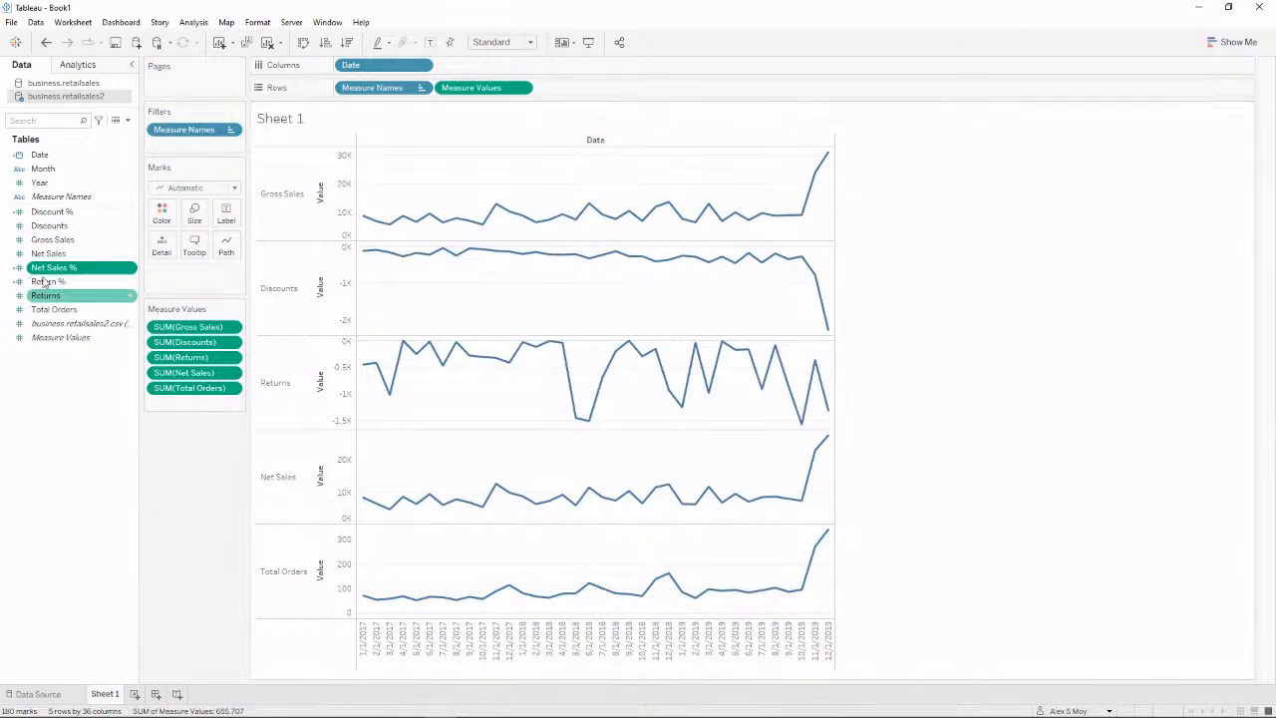
Step: Add Discount %, Return % and Net Sales % to the charts, each directly below its base measure, and remove Total Orders
click(61, 214)
ctrl+click(80, 267)
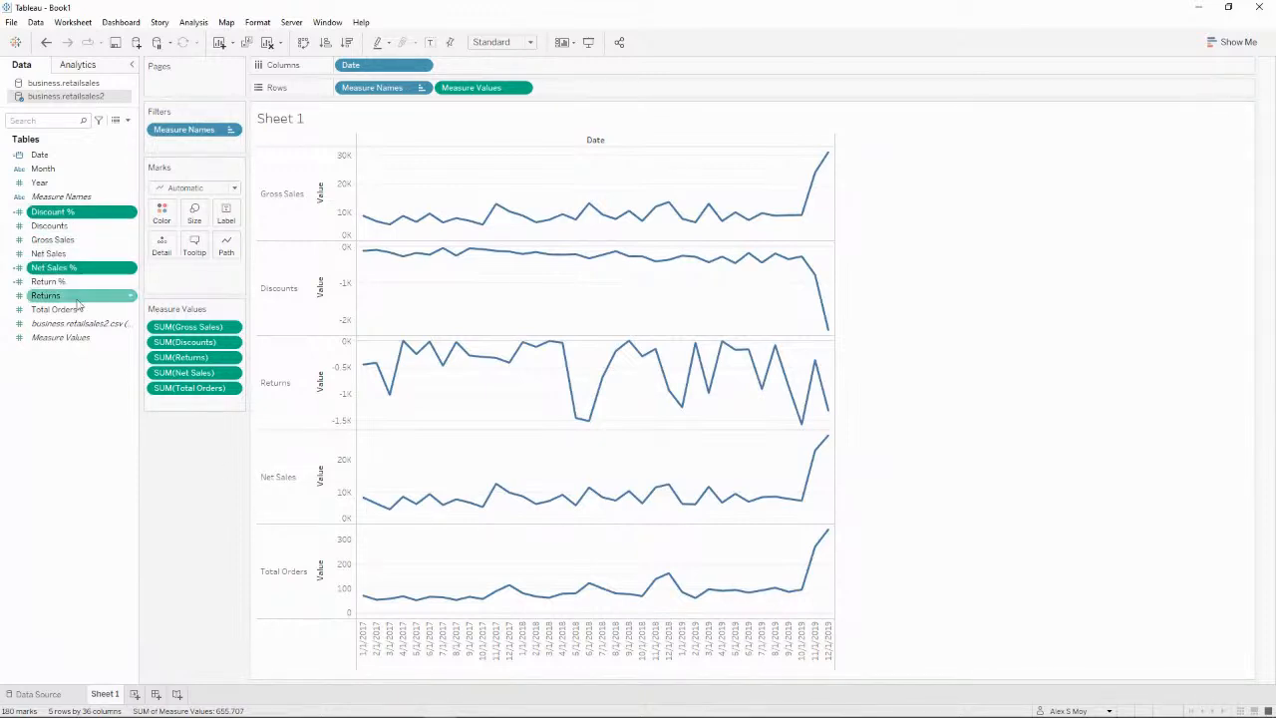
ctrl+click(88, 285)
drag(87, 266, 215, 346)
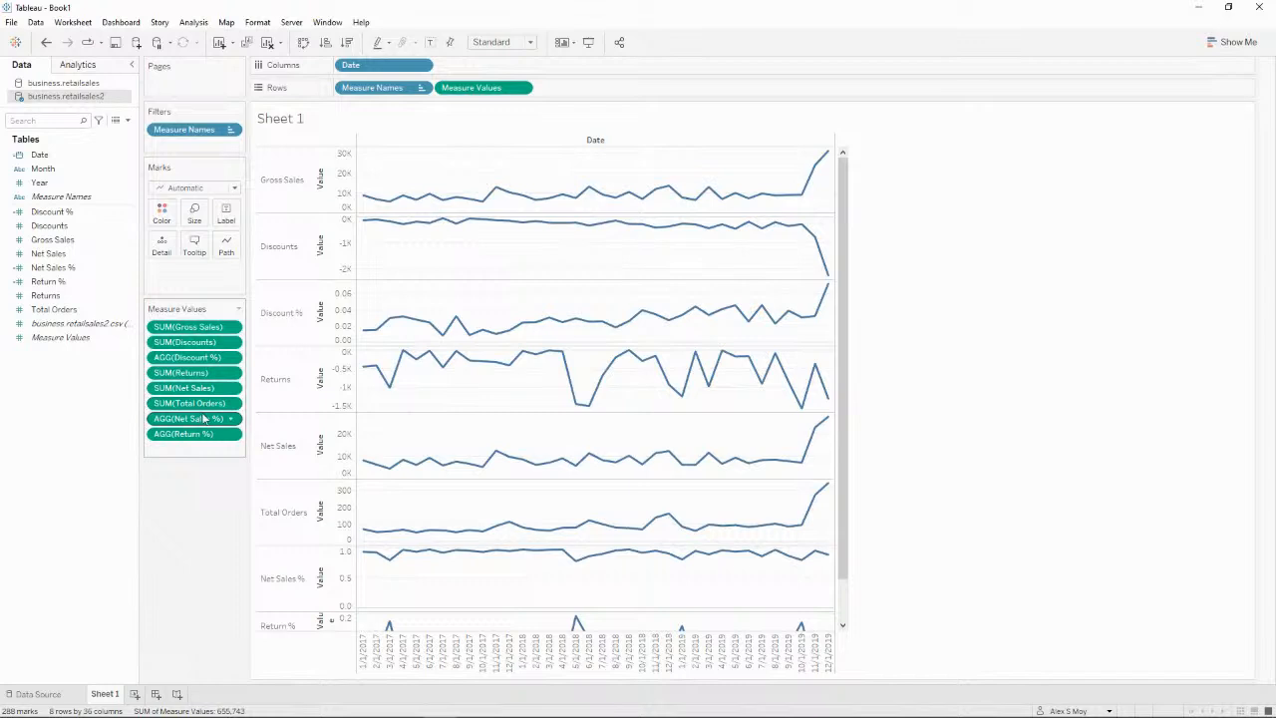
drag(211, 435, 859, 318)
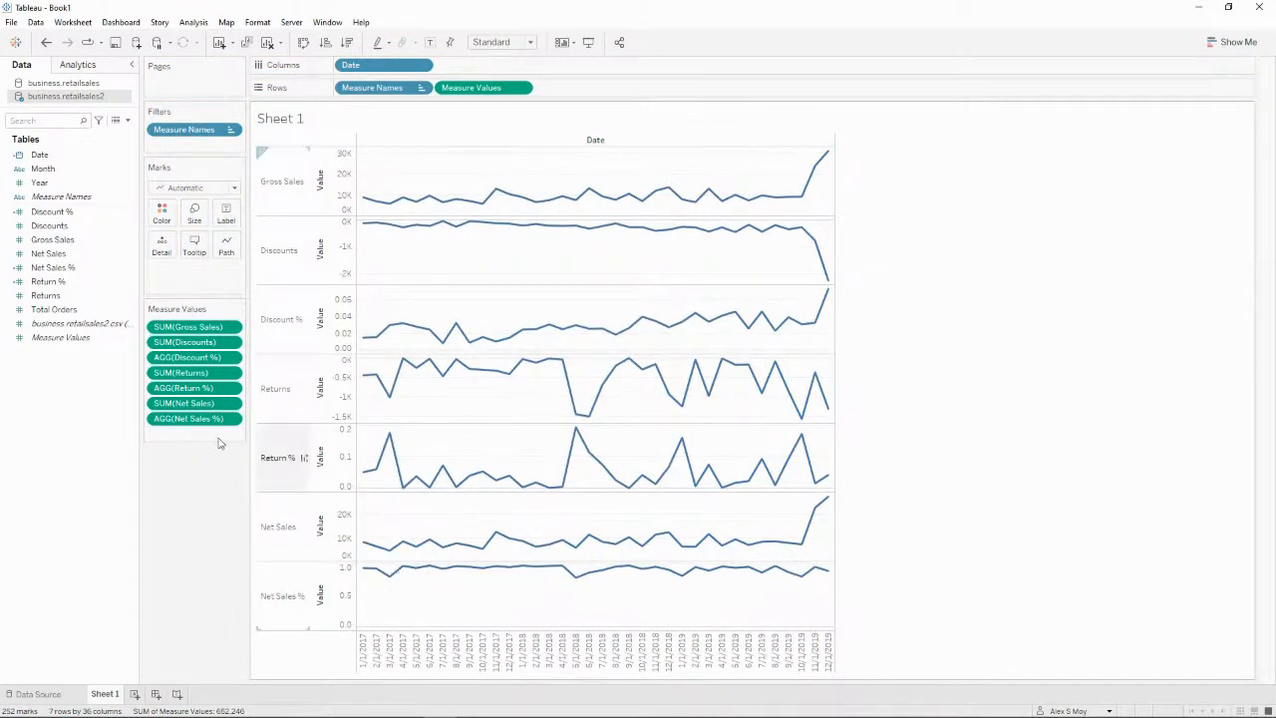
Step: Set the default number format of Discount %, Net Sales % and Return % to Percentage with one decimal place
click(80, 213)
ctrl+click(79, 267)
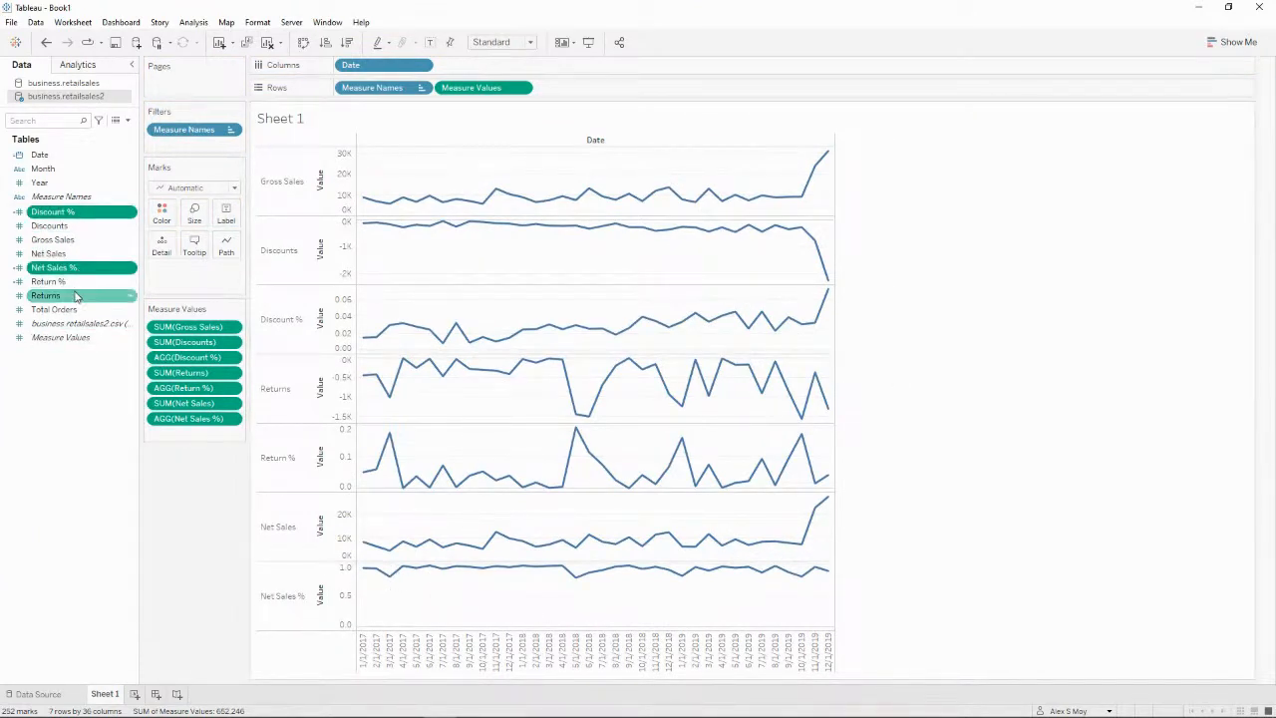
ctrl+click(85, 283)
right_click(86, 285)
mouse_move(158, 444)
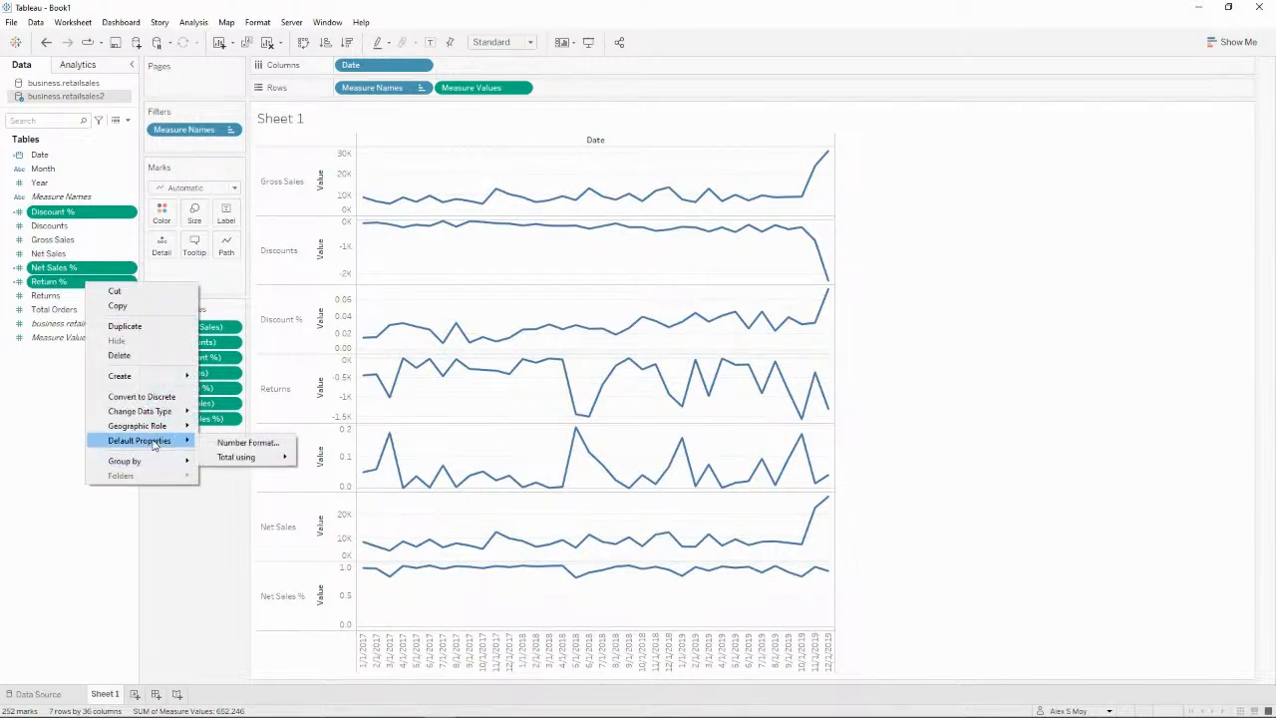
mouse_move(261, 464)
click(247, 441)
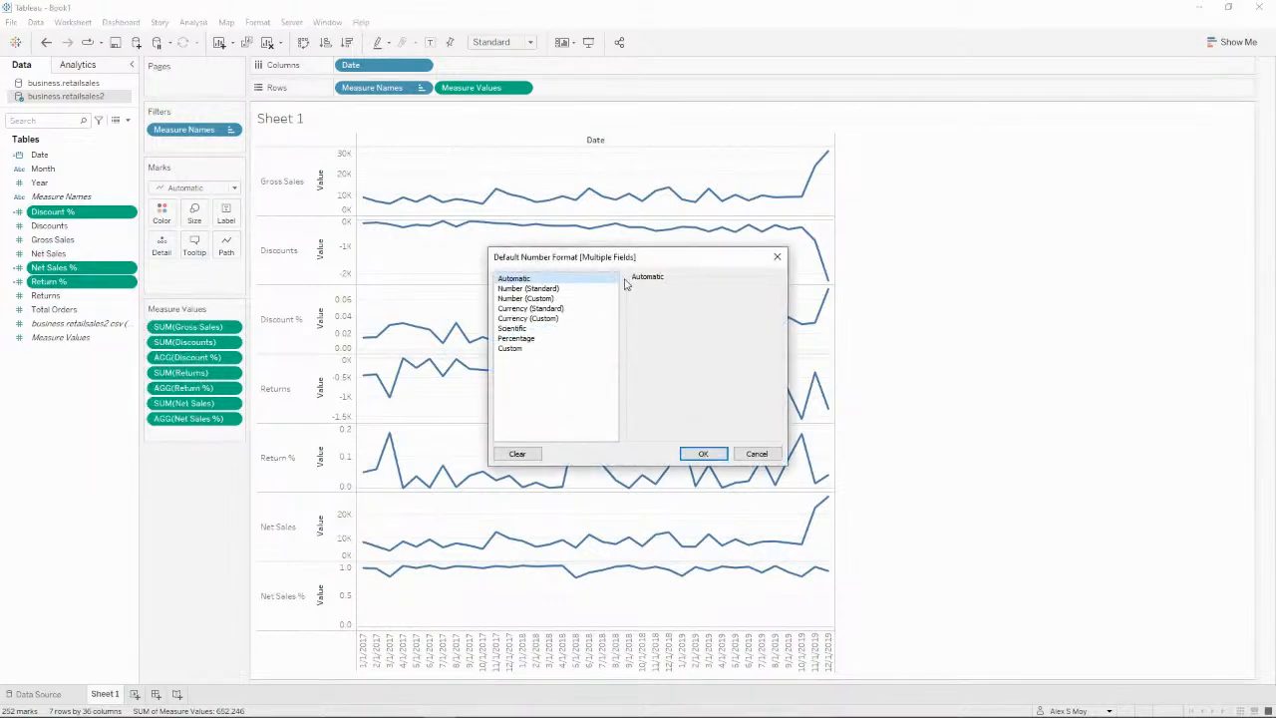
click(549, 344)
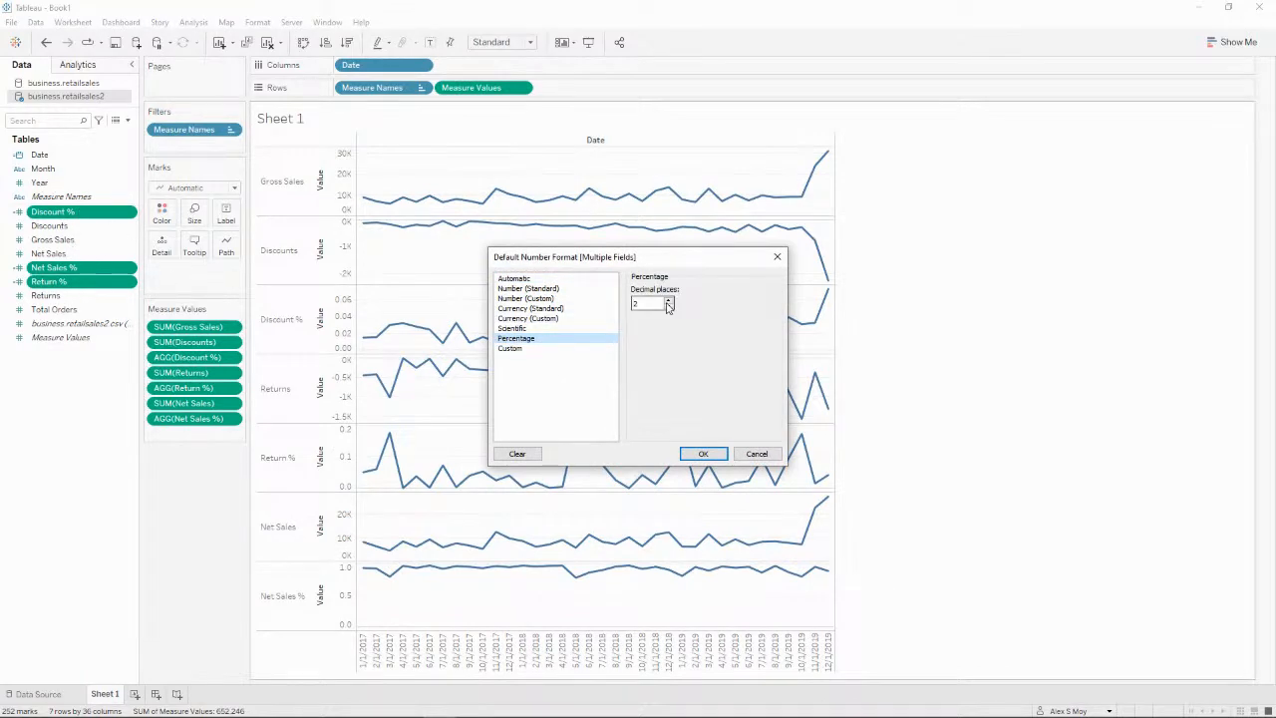
click(706, 455)
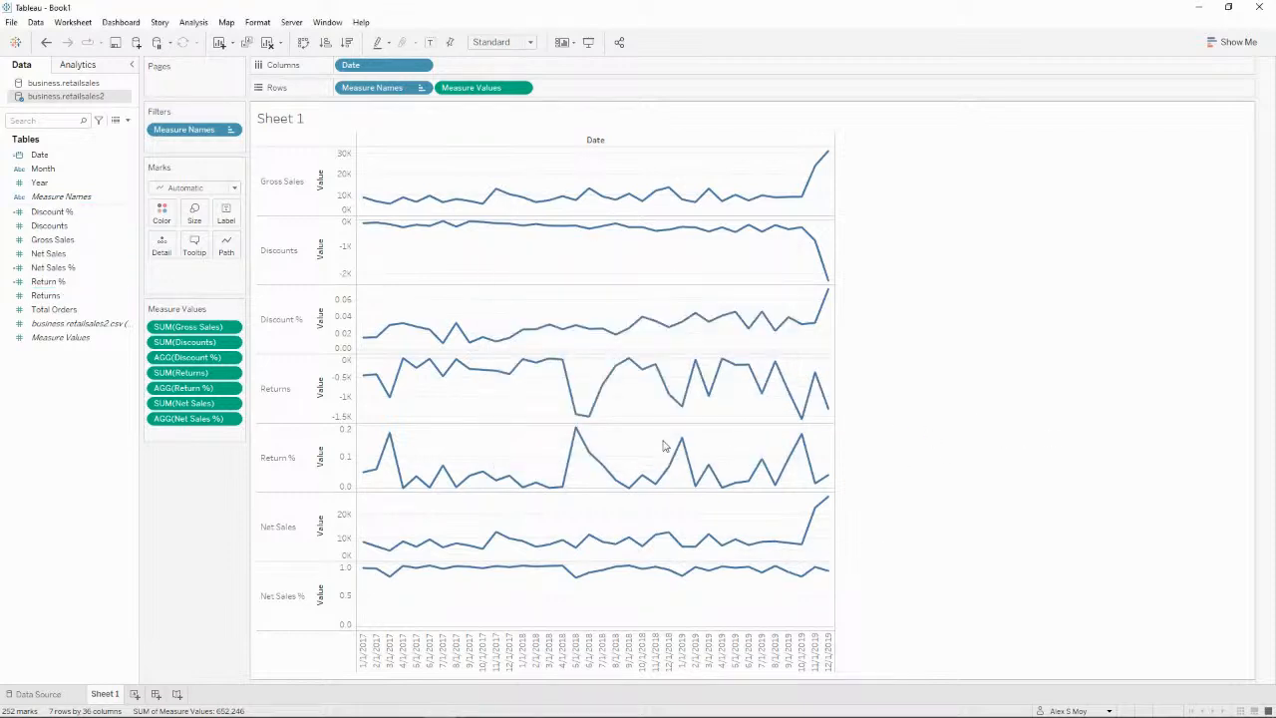
mouse_move(602, 576)
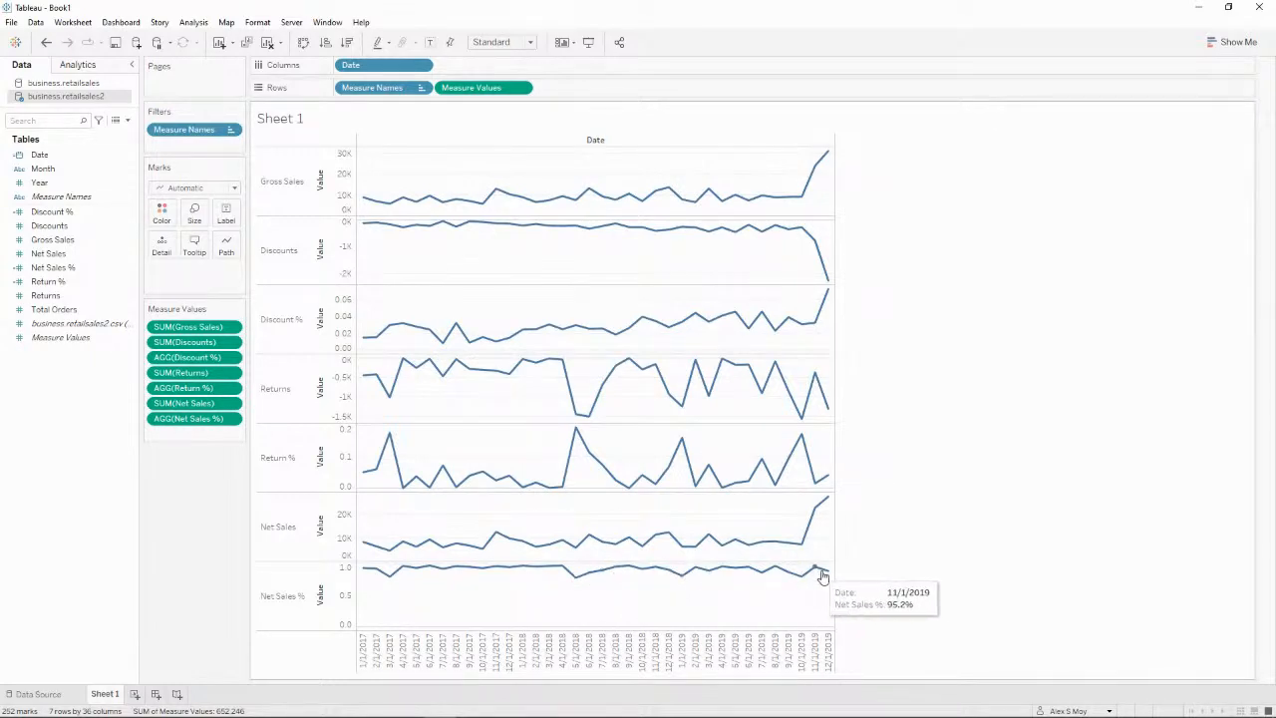
mouse_move(441, 557)
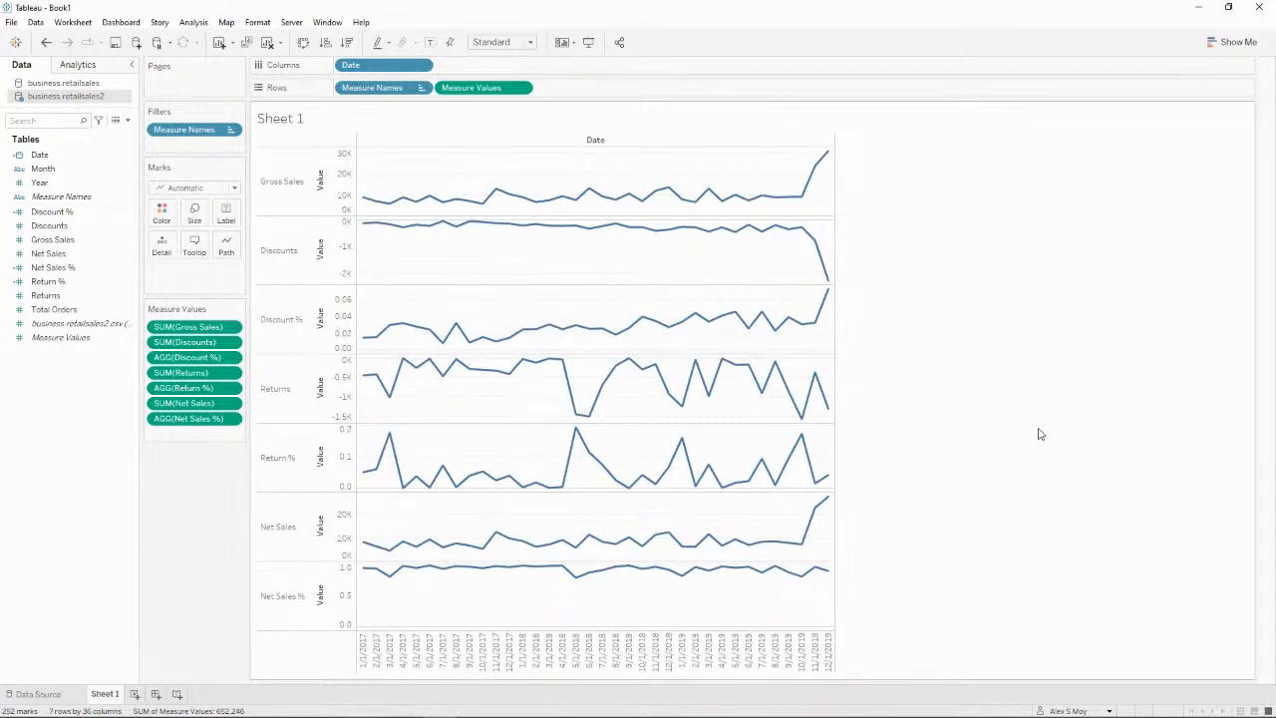
Step: Create a new blank dashboard in the workbook and return to Sheet 1
click(156, 694)
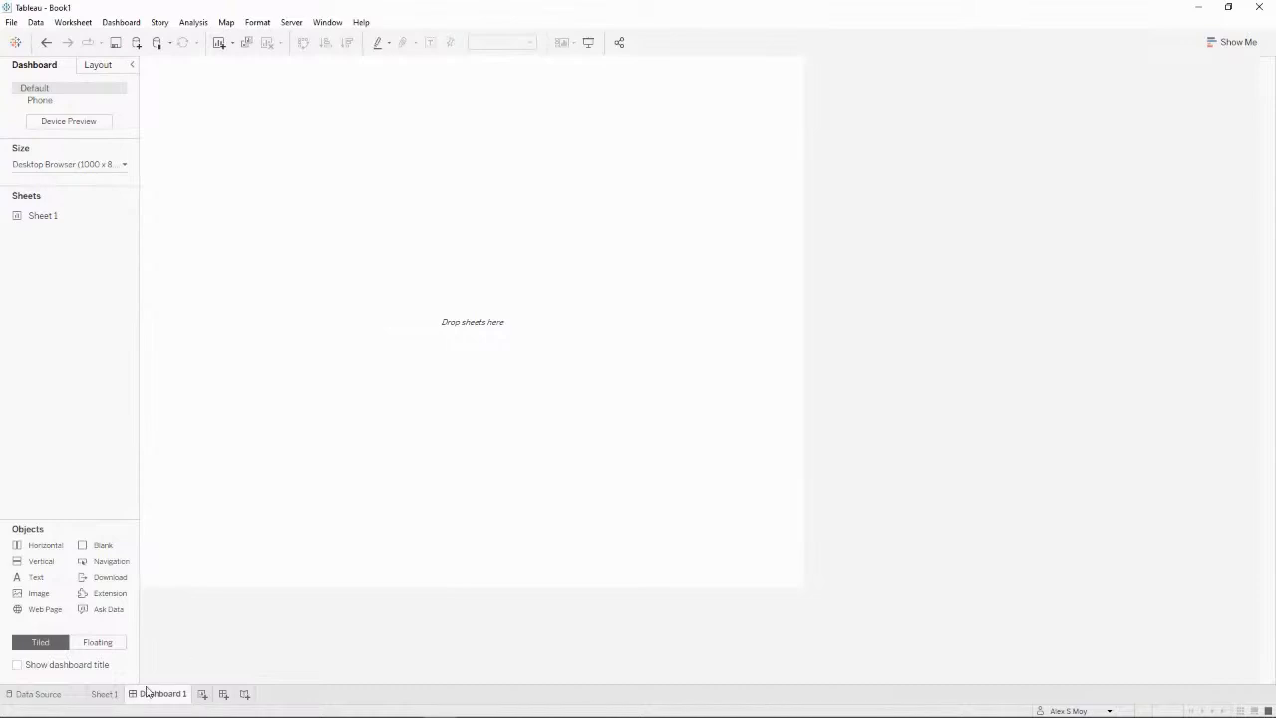
click(105, 695)
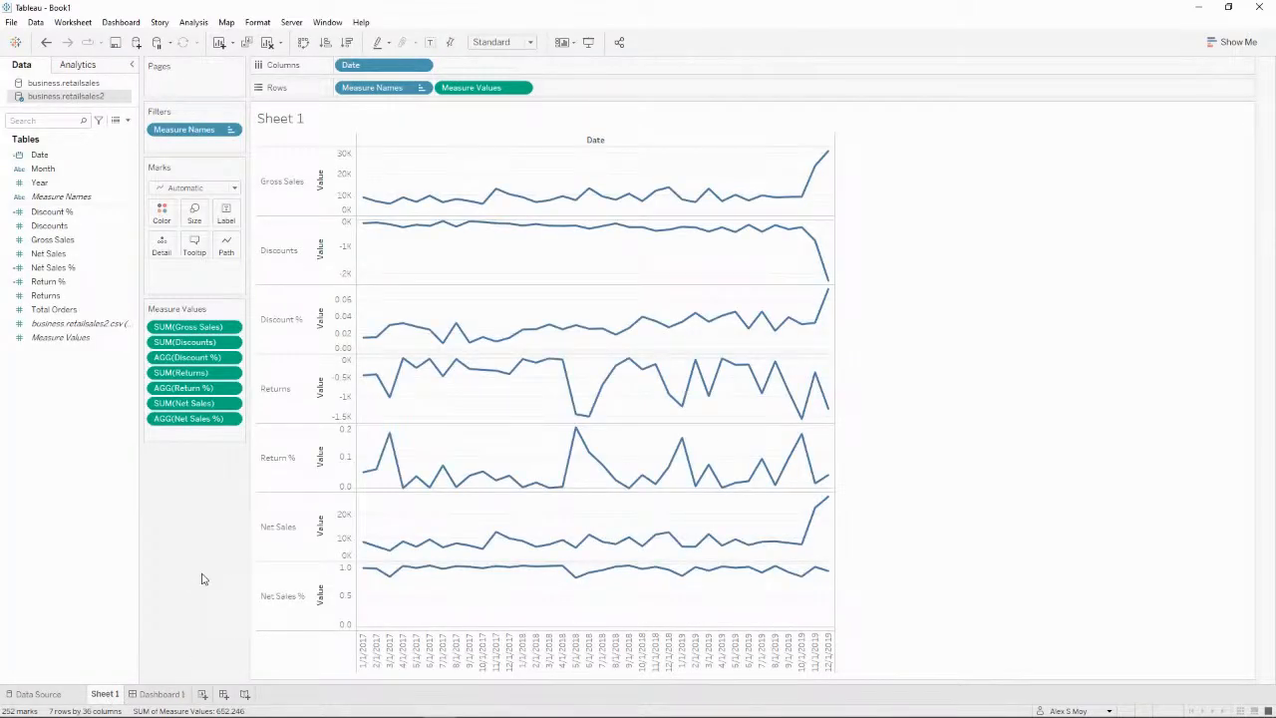
click(171, 695)
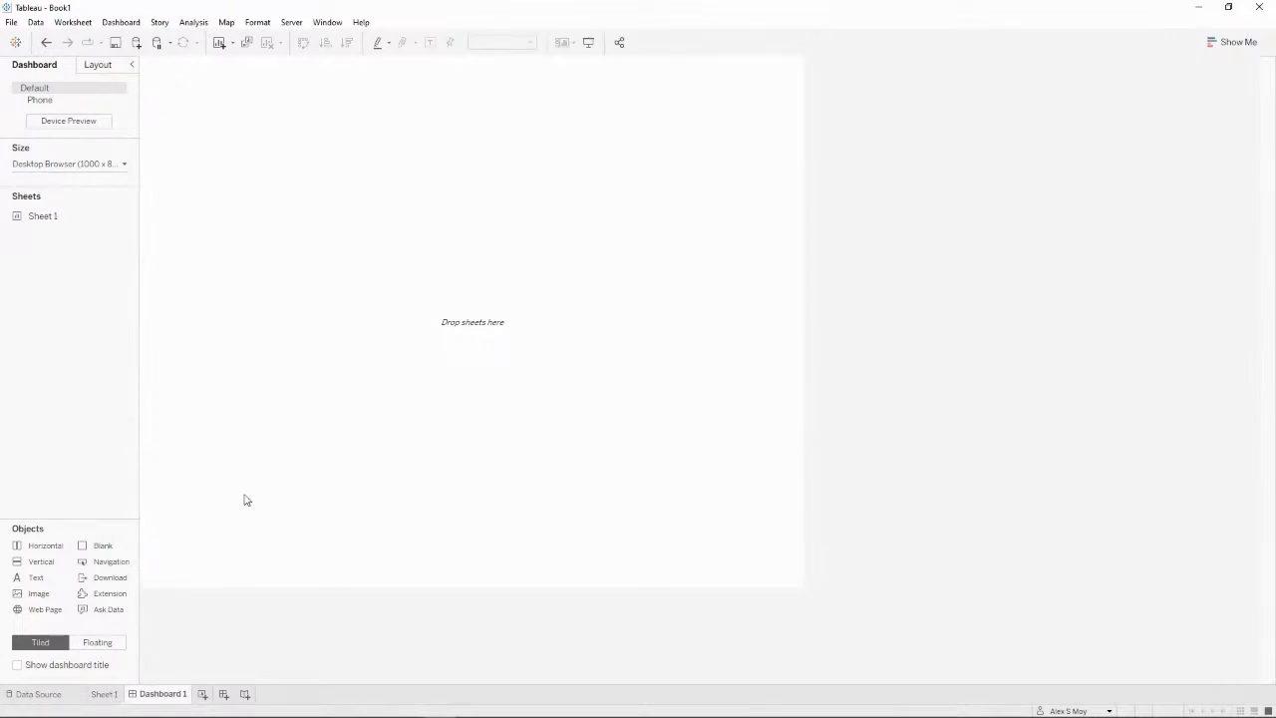
click(108, 694)
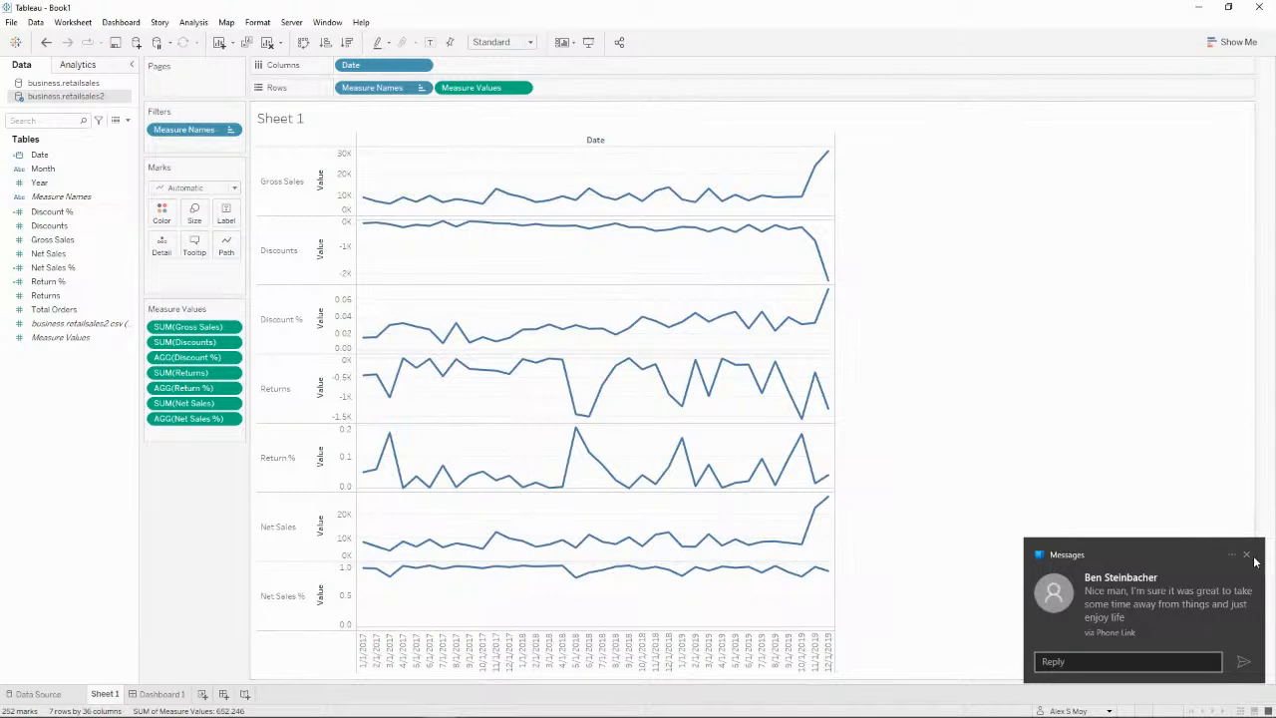
click(1254, 561)
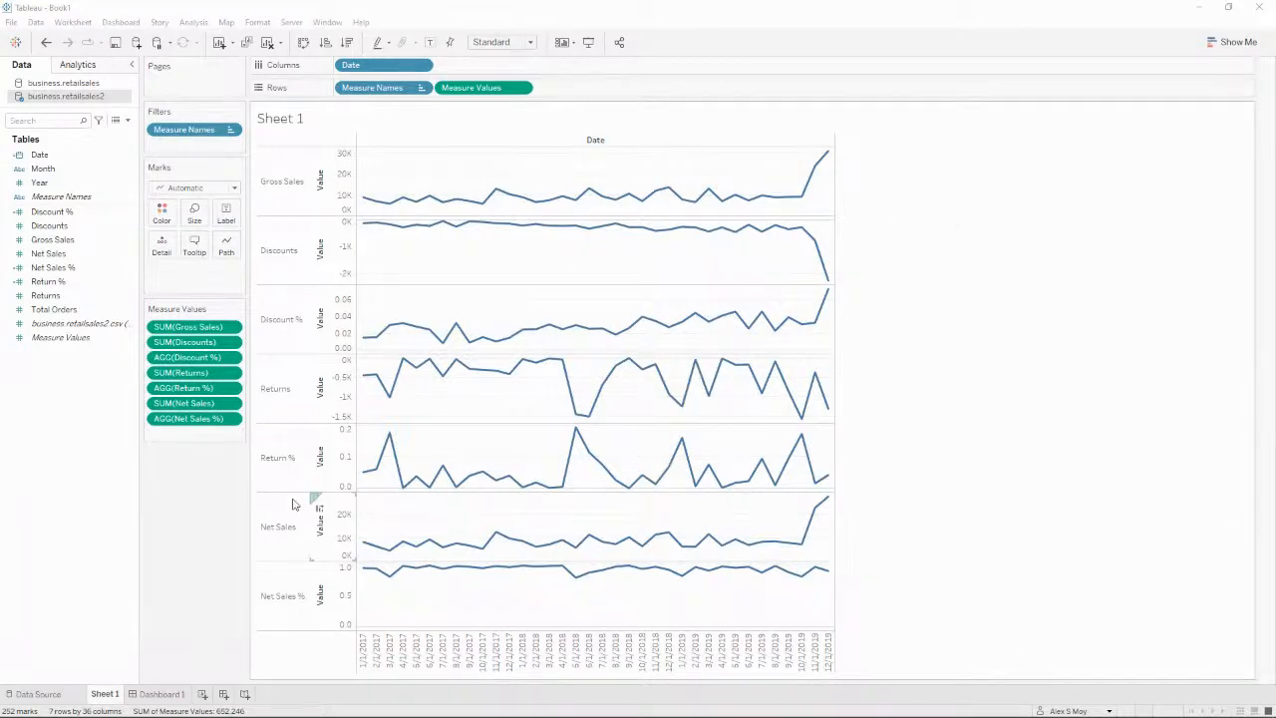
click(199, 498)
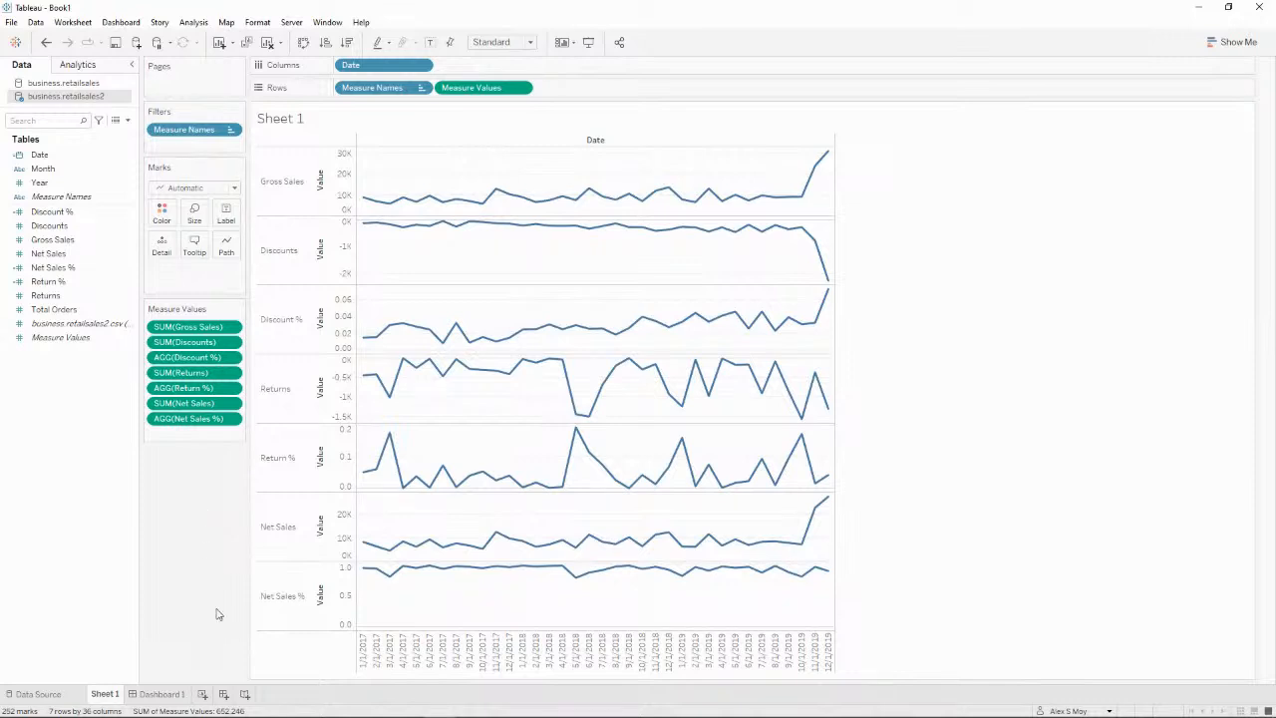
Step: Create a new worksheet and plot Gross Sales on rows against Date (Continuous) on columns
click(201, 694)
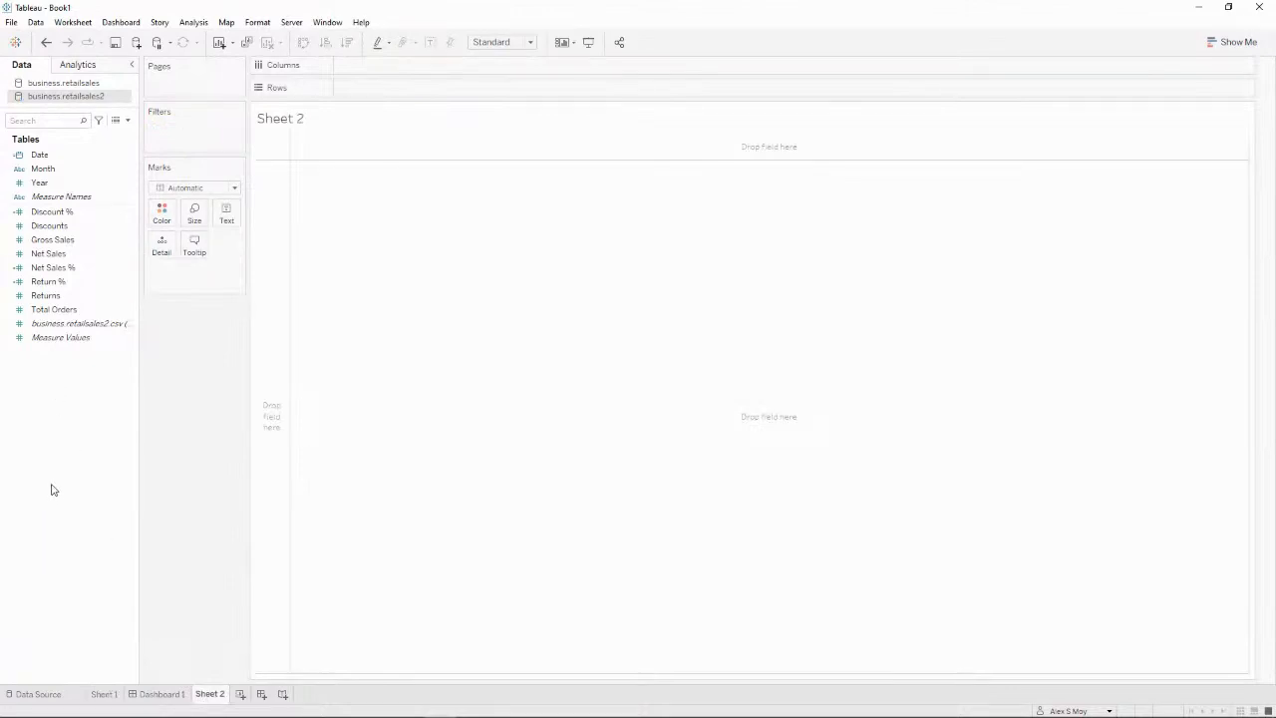
double_click(93, 247)
drag(60, 159, 367, 64)
click(599, 239)
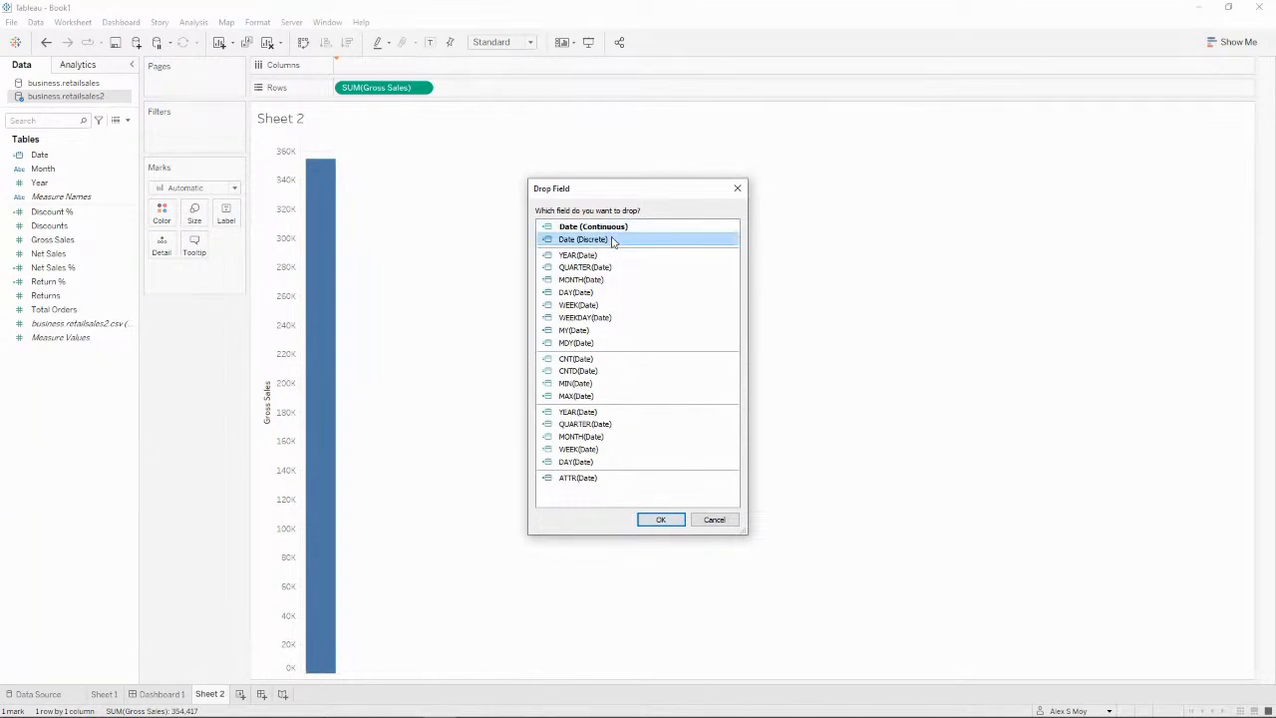
click(640, 228)
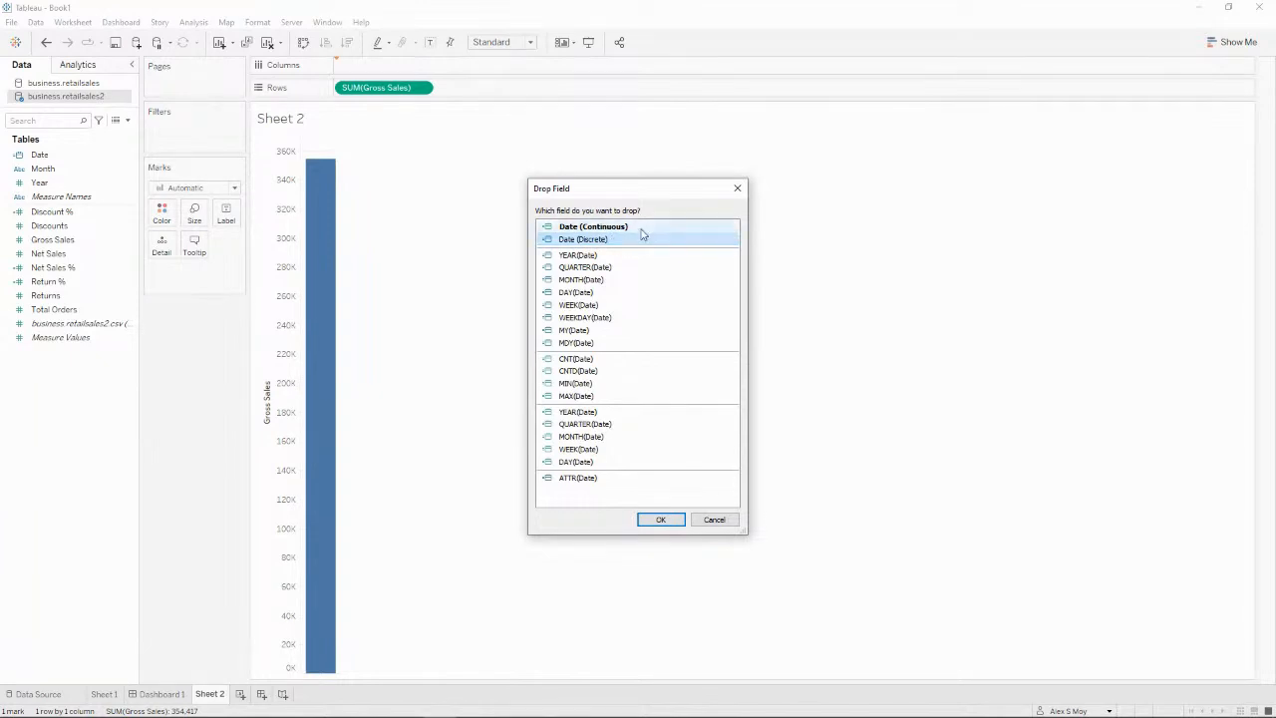
click(672, 522)
Step: Change the Date field on columns to the continuous month-and-year level and make it discrete
right_click(381, 65)
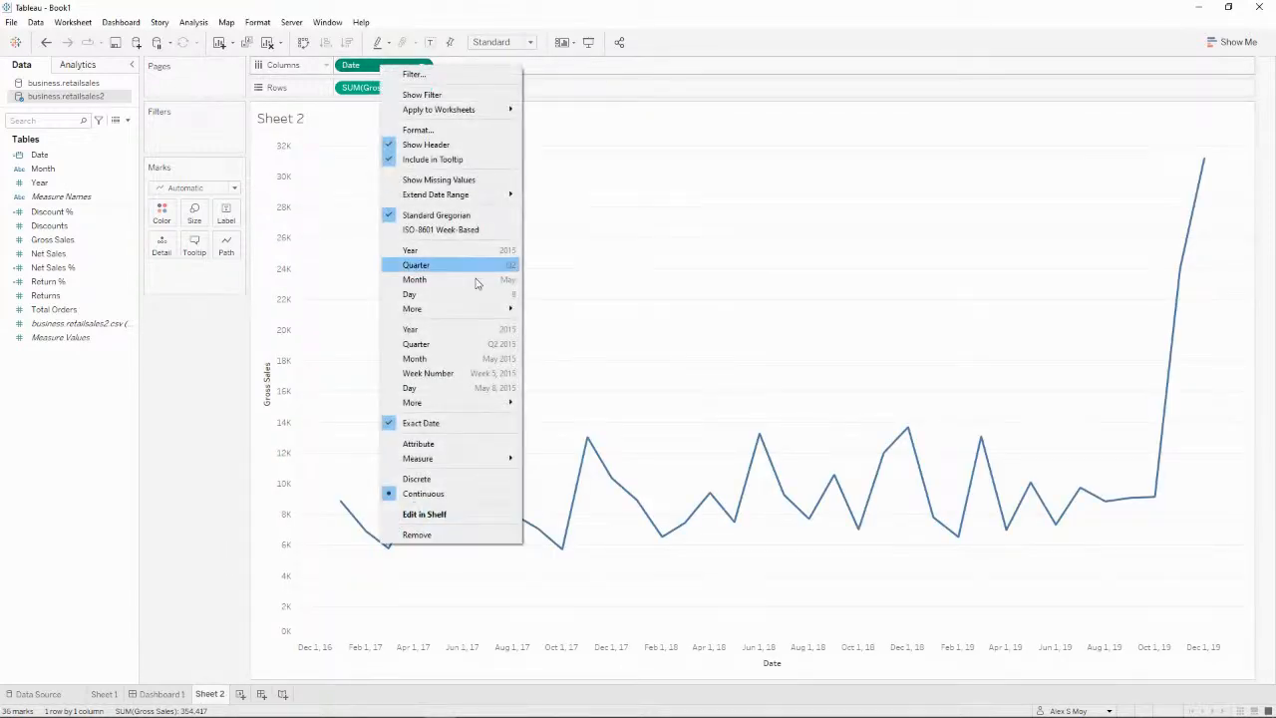
click(487, 359)
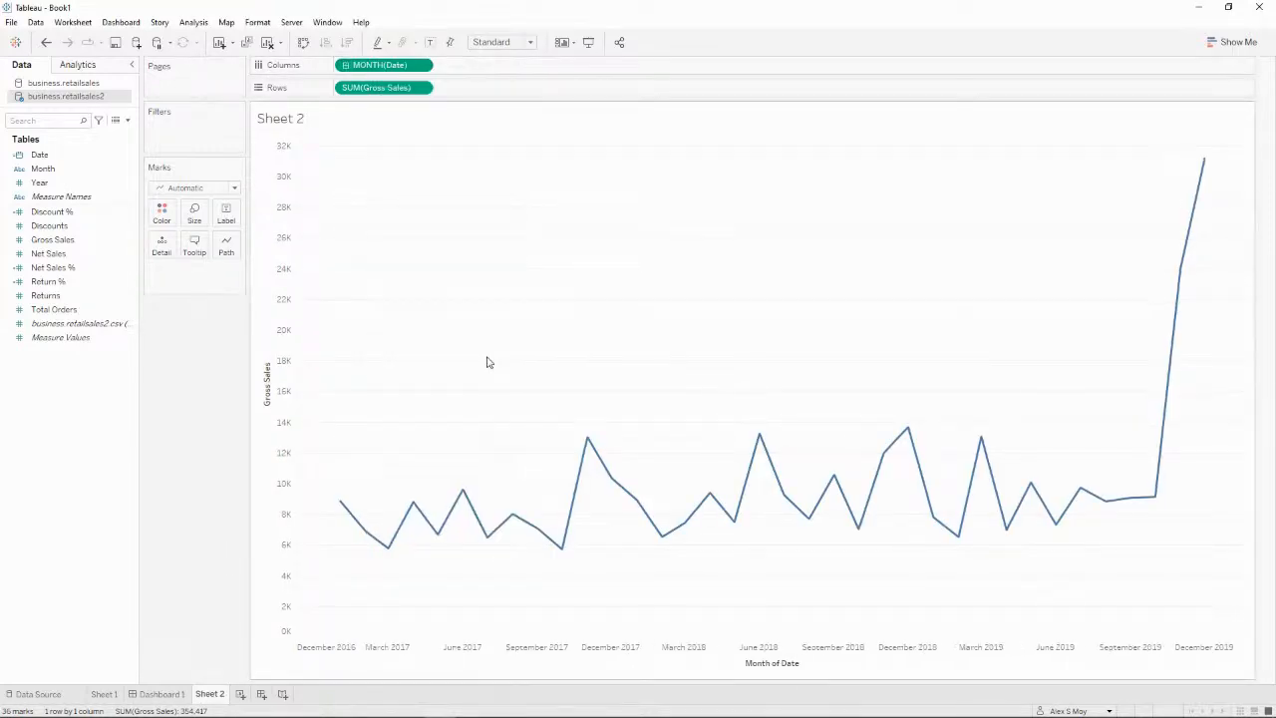
right_click(378, 70)
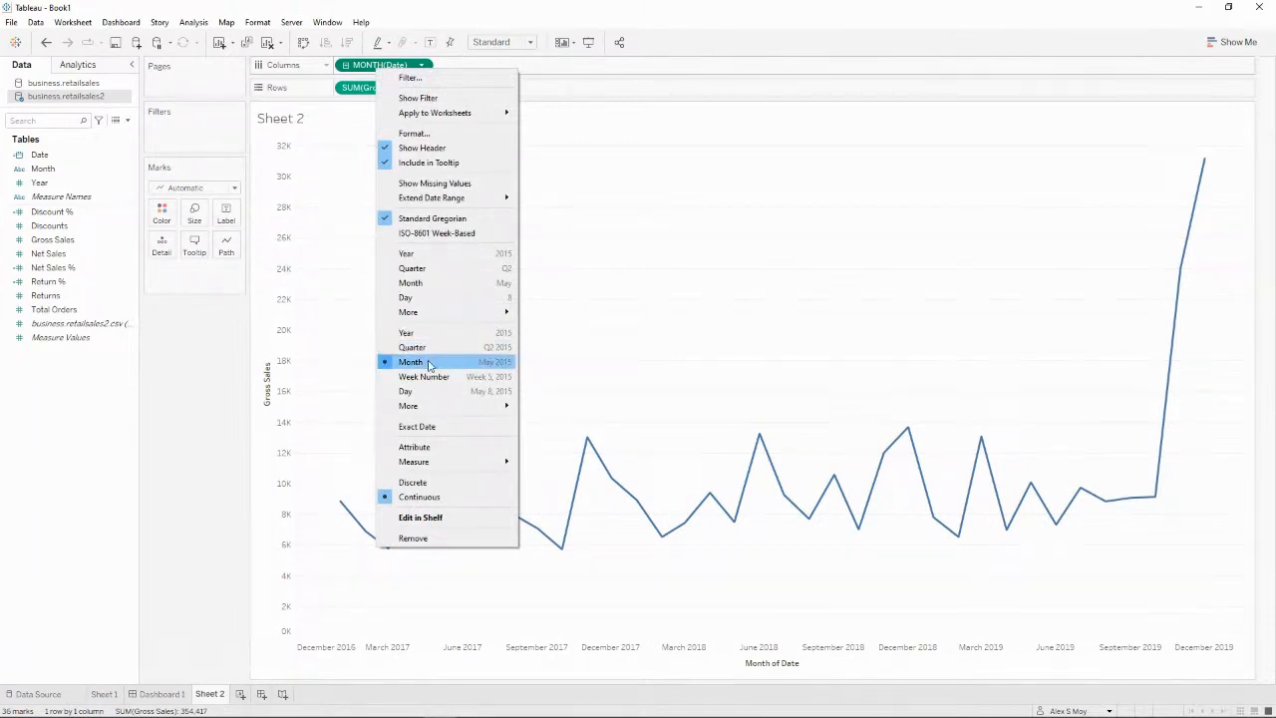
click(444, 483)
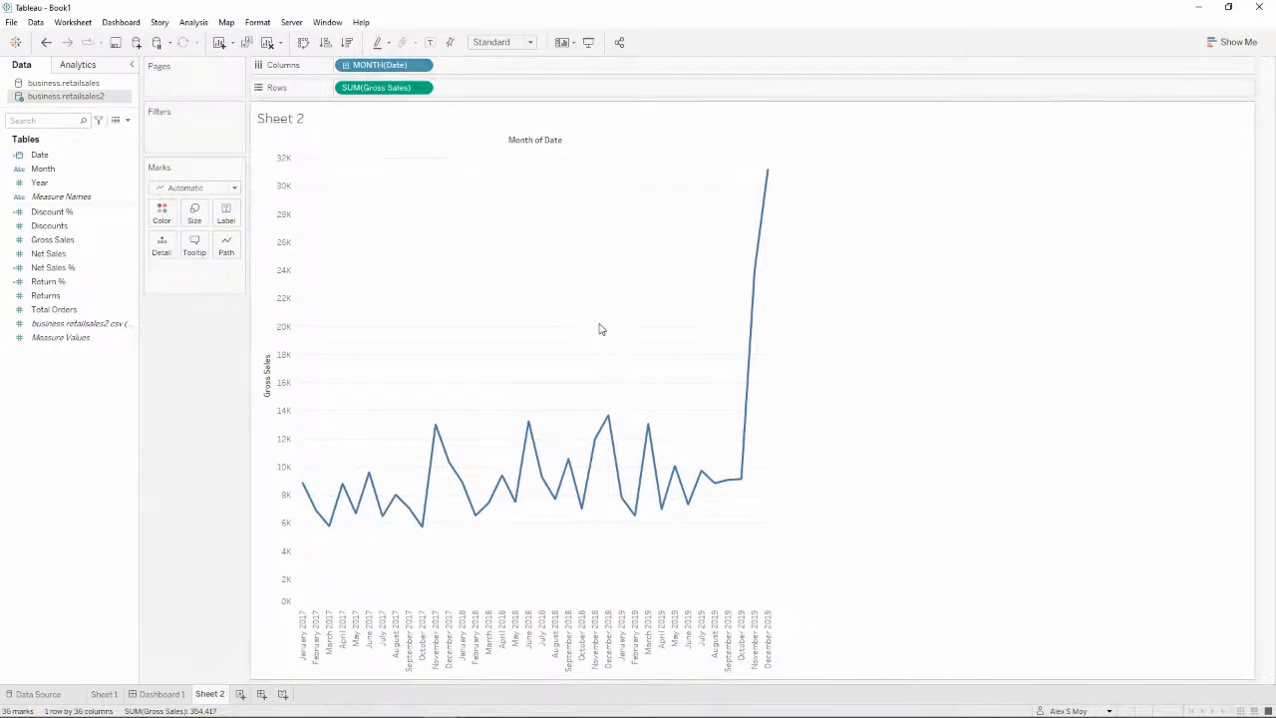
Step: Undo the month and discrete changes to Date, returning to the continuous exact date
click(45, 42)
click(45, 42)
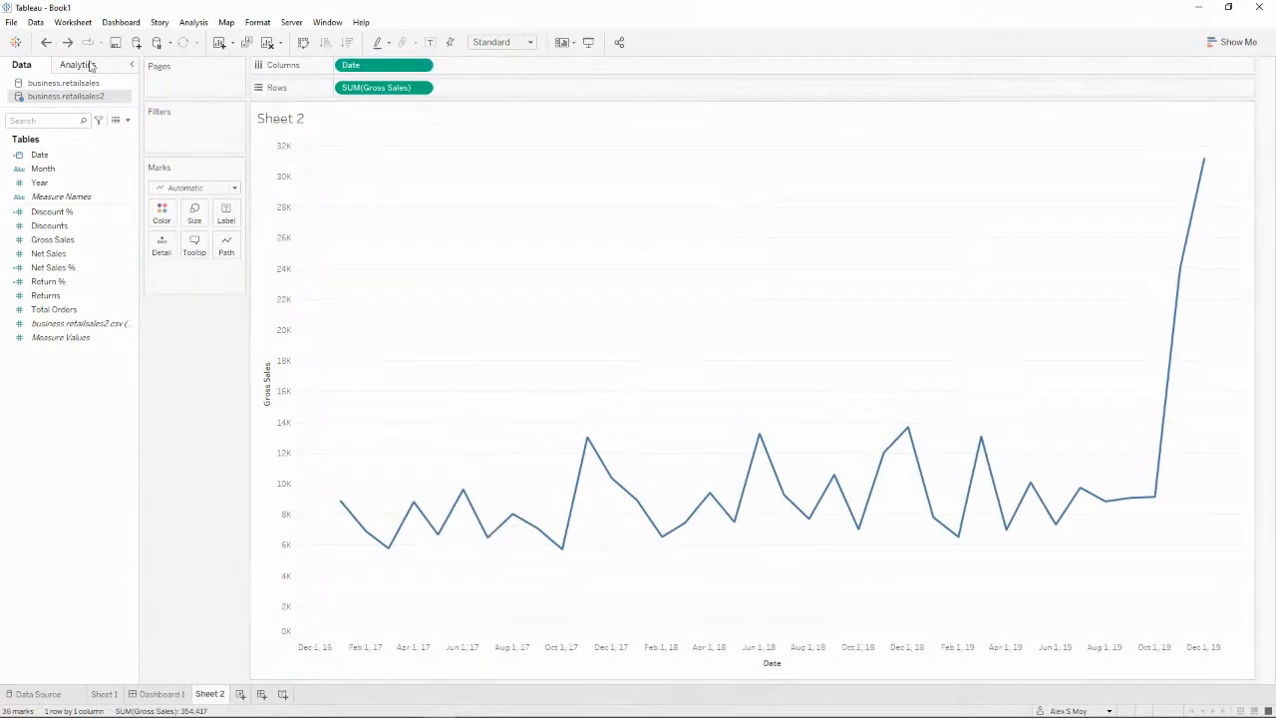
click(45, 42)
click(68, 42)
Step: Set the mark type to Line and show mark labels for only the Min/Max values of Gross Sales
click(233, 189)
click(175, 232)
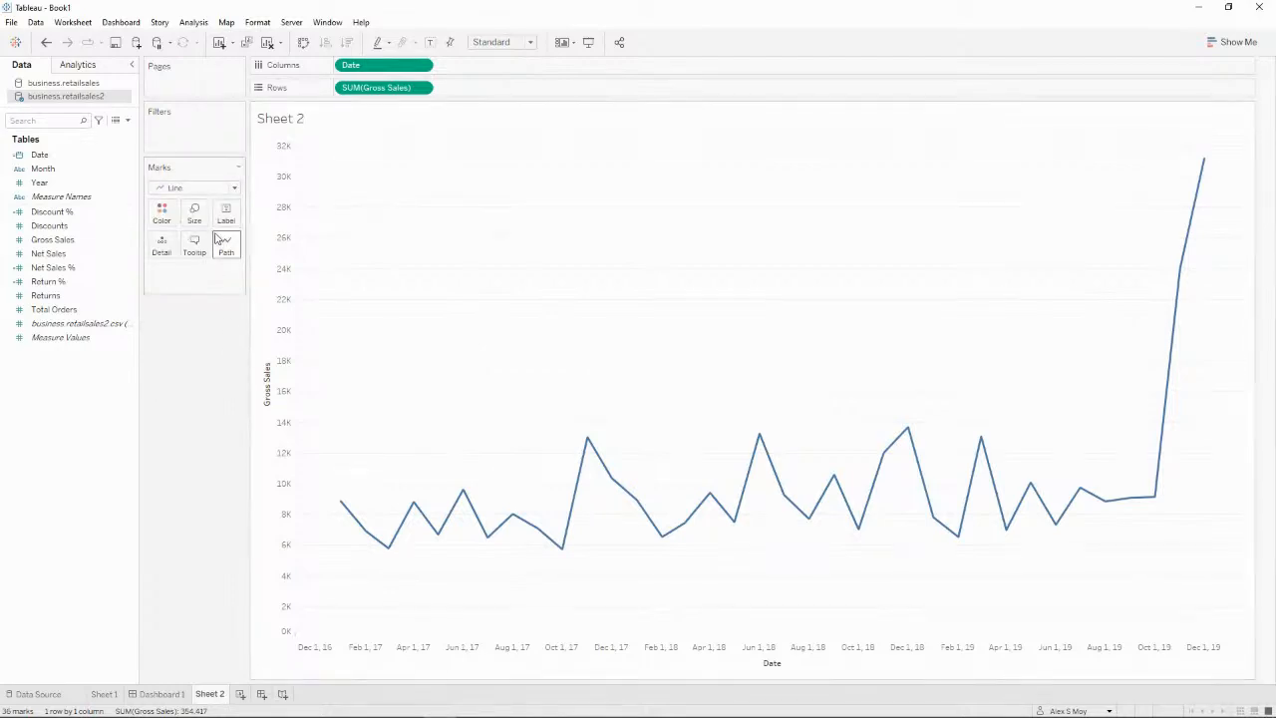
click(225, 245)
click(225, 217)
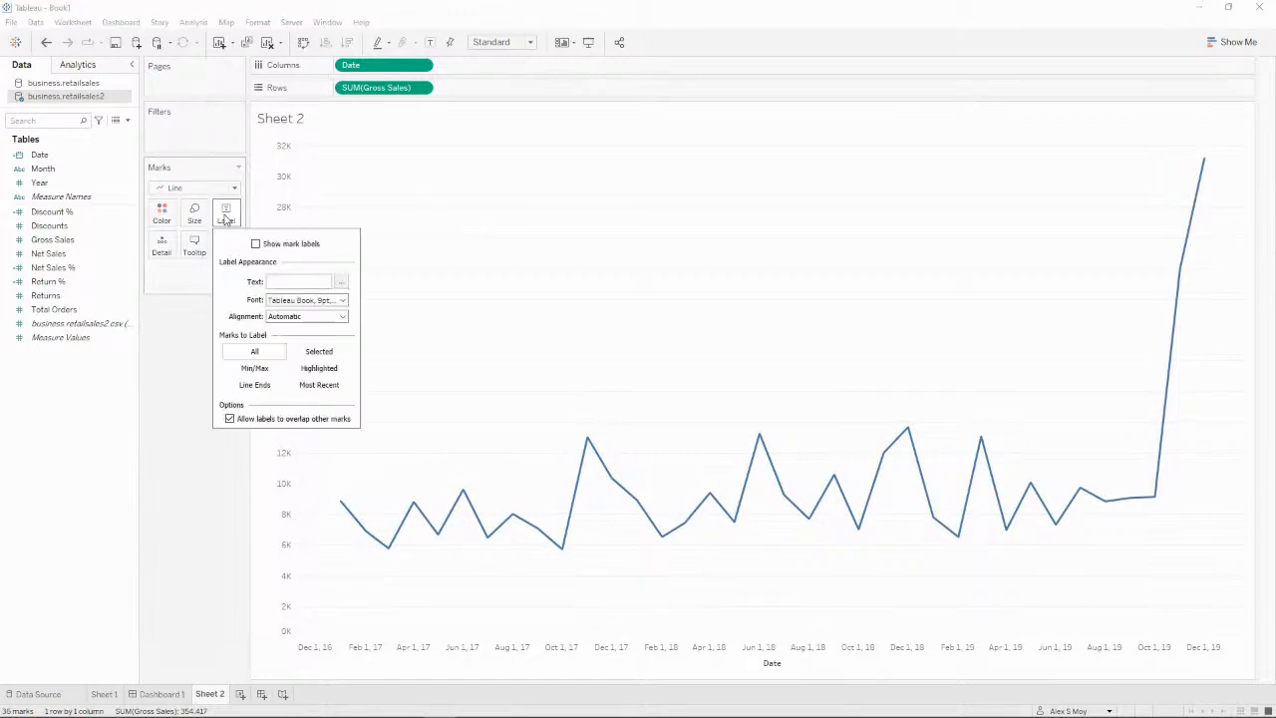
click(256, 369)
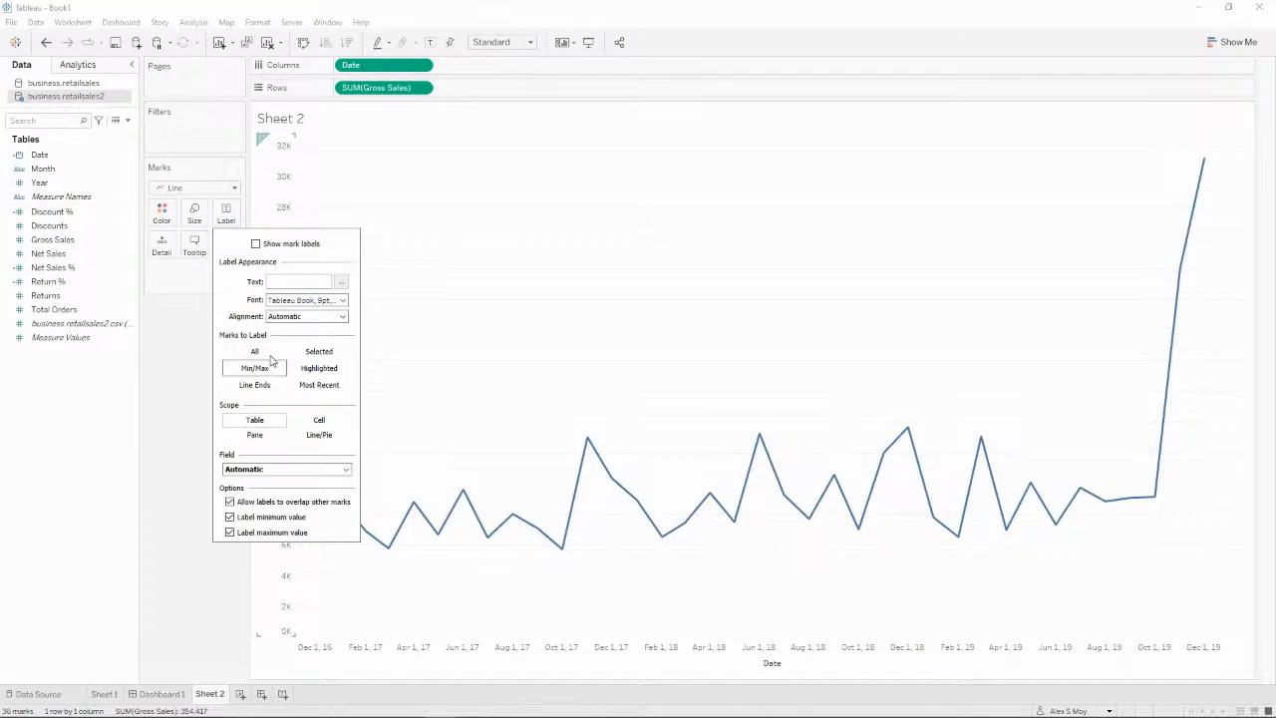
click(271, 246)
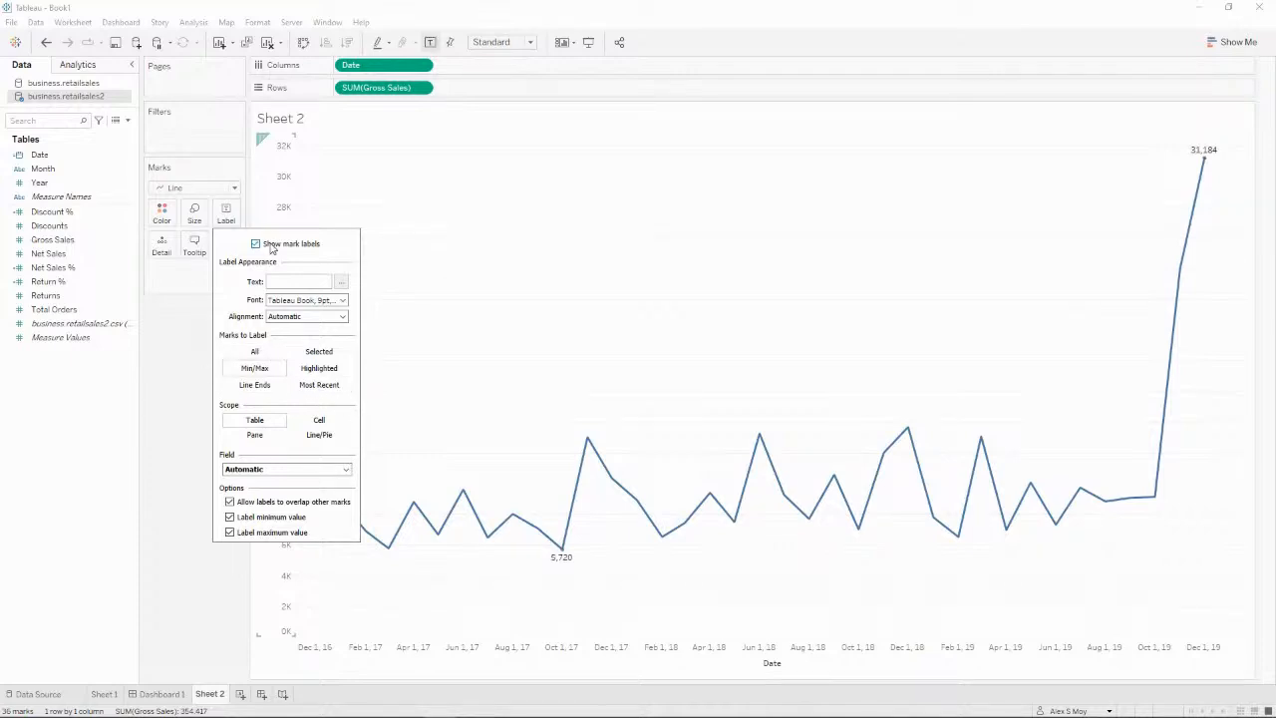
click(178, 367)
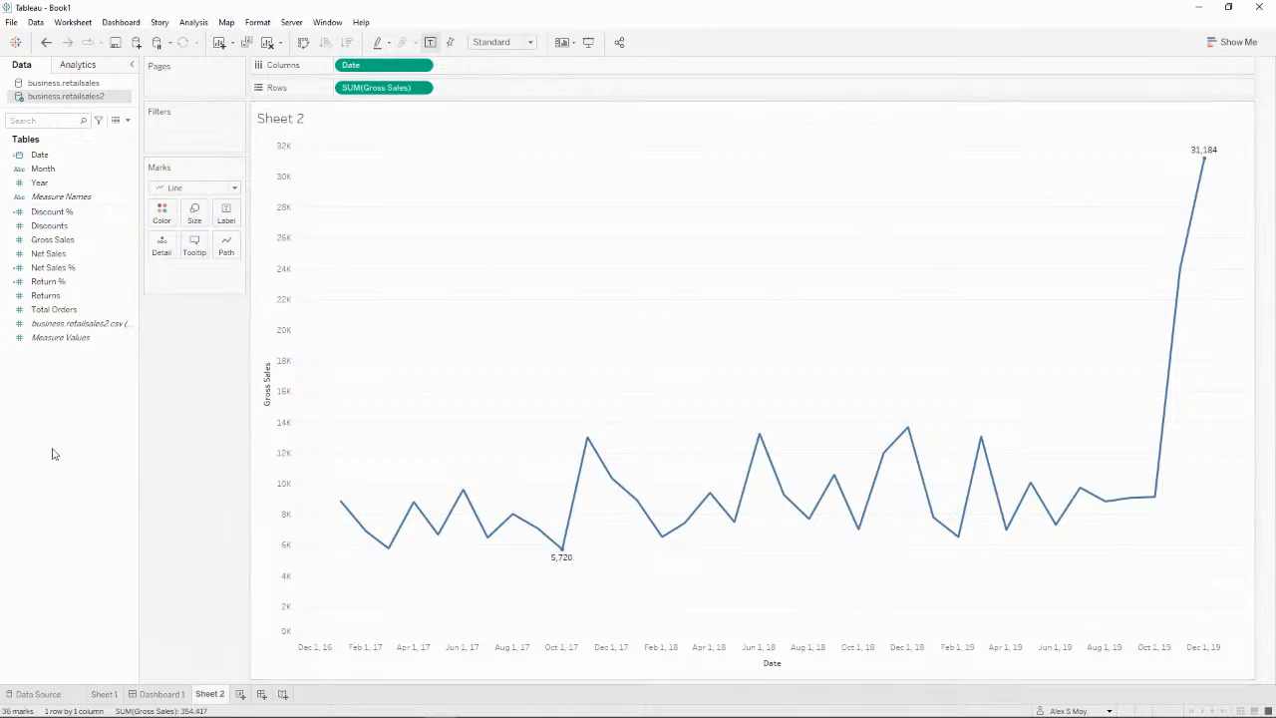
Step: Start a new calculated field with a condition comparing [Gross Sales] to the WINDOW_MIN function
click(127, 120)
click(70, 131)
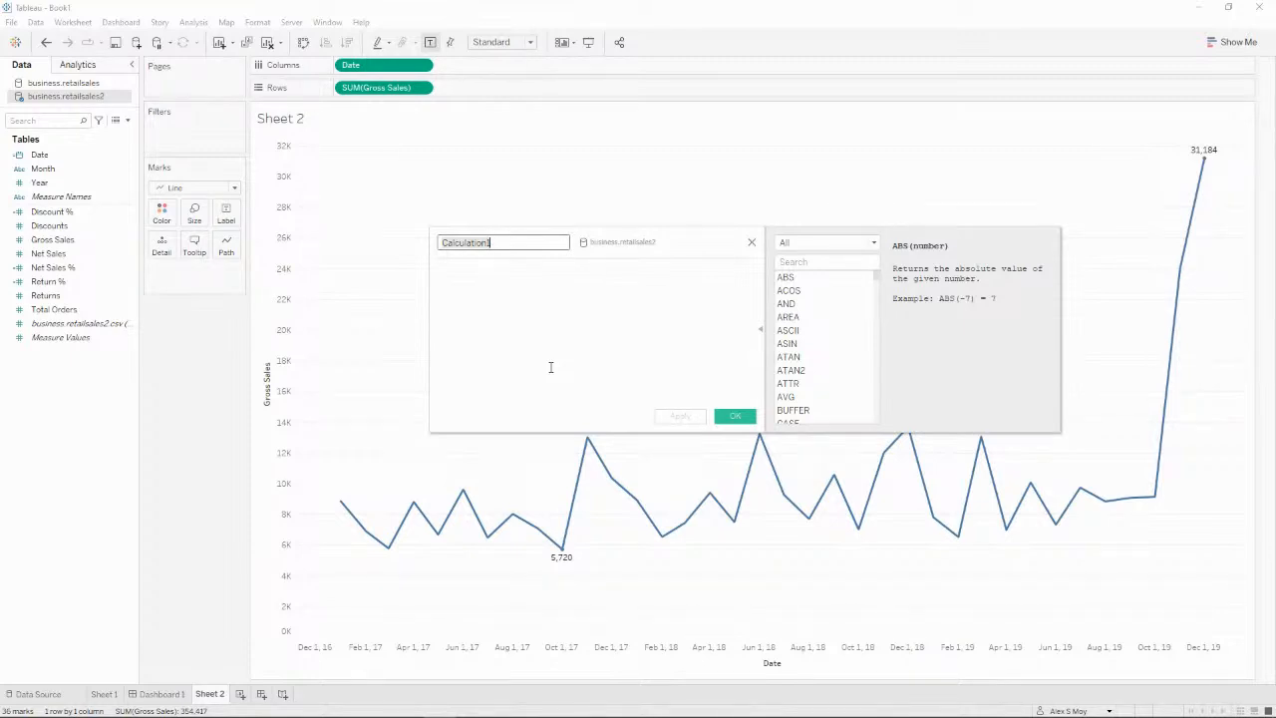
click(550, 367)
text(if [Gros)
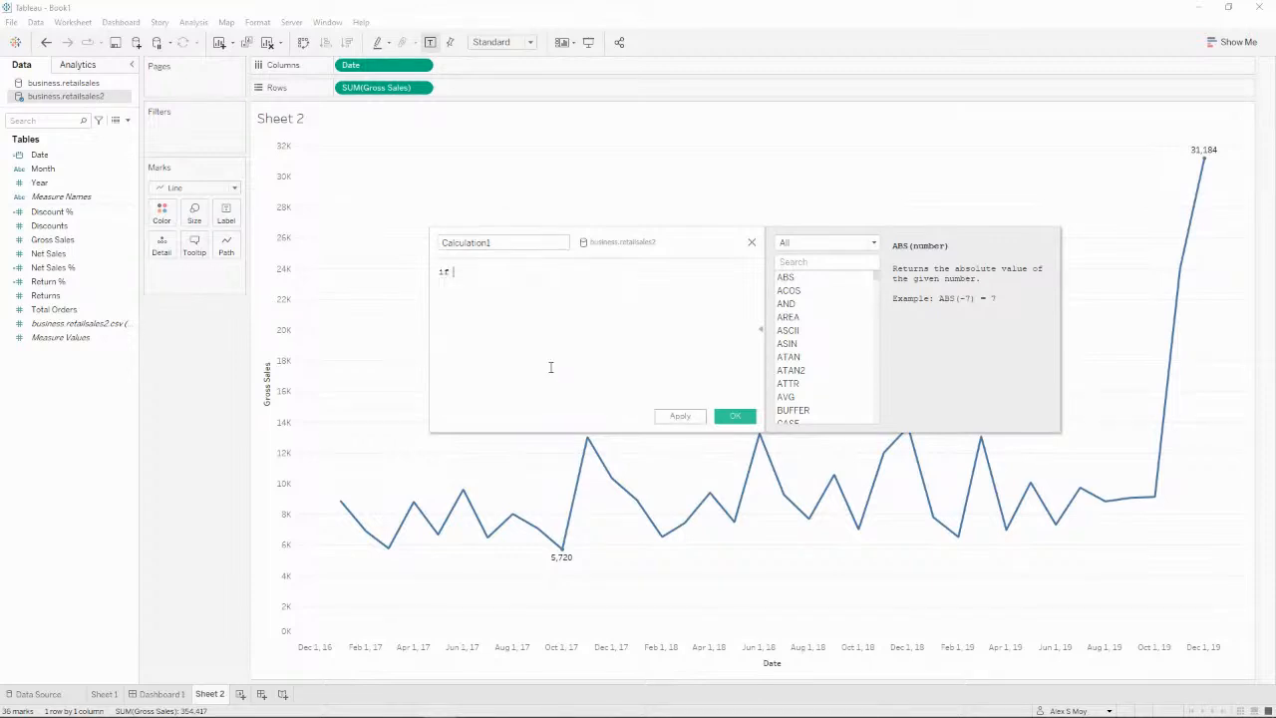
key(BackSpace)
text([Gross Sales] = )
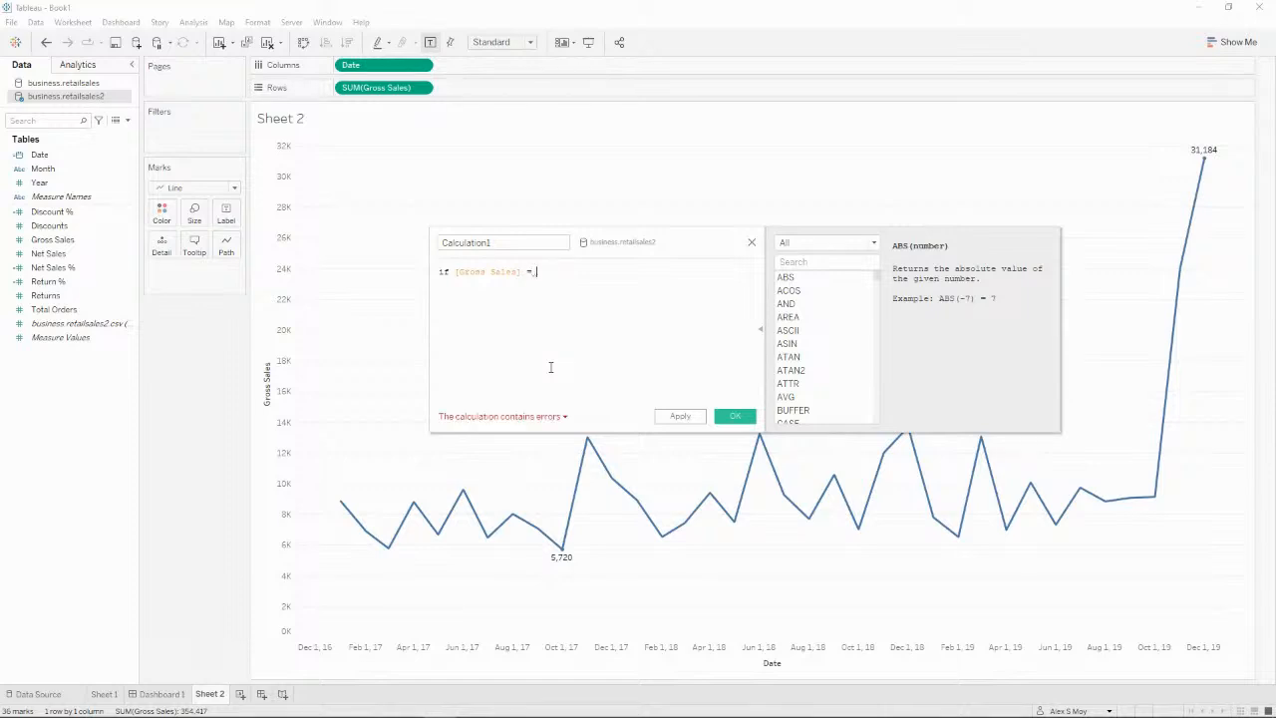
text(window_m)
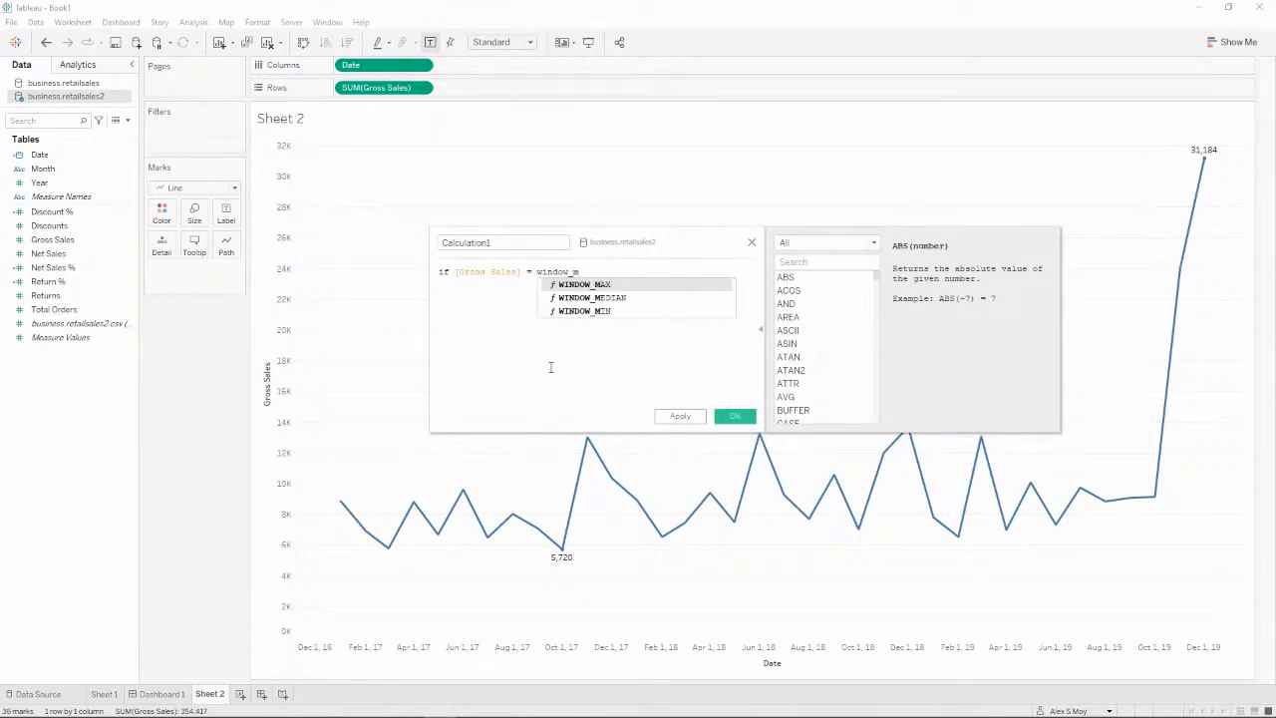
key(Down)
key(Down)
key(Down)
key(Up)
key(Return)
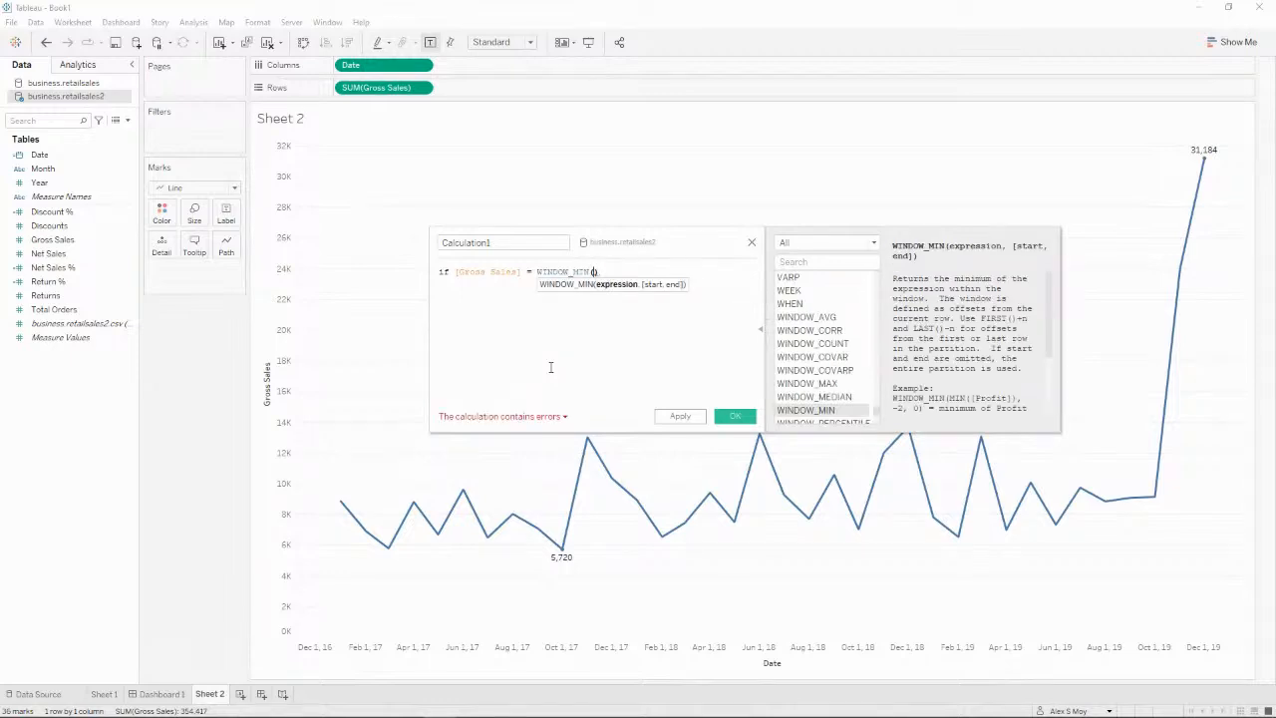
Step: Use sum([Gross Sales]) as the WINDOW_MIN expression and add the result line then "MIN"
text(min([Gross Sales])
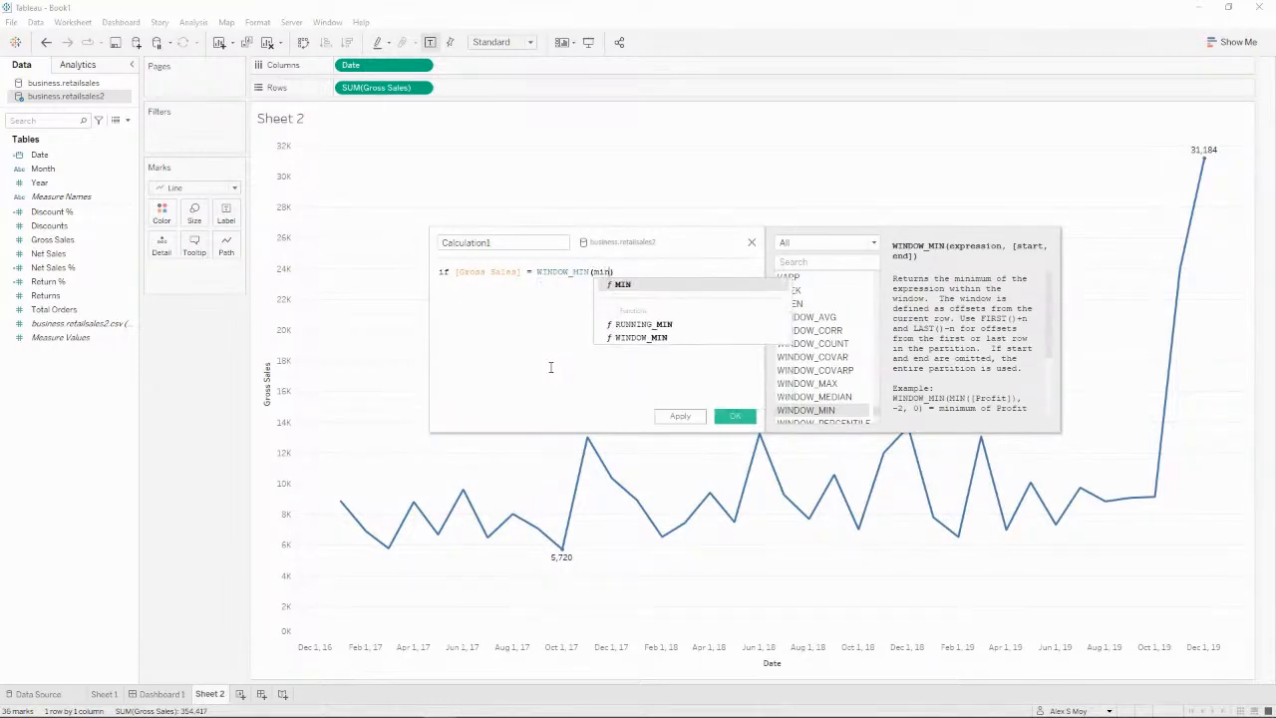
text())
key(ctrl+Left)
key(ctrl+Left)
key(ctrl+Left)
key(ctrl+Left)
key(ctrl+shift+Left)
text(sum)
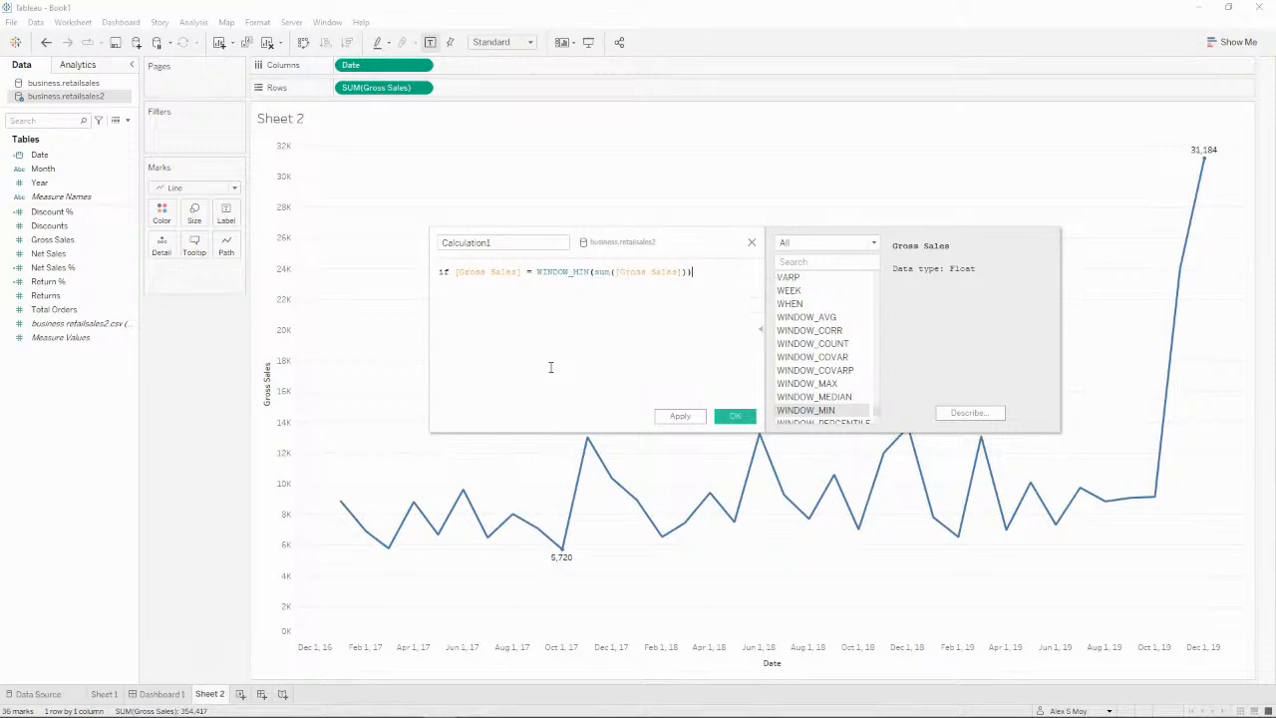
key(Right)
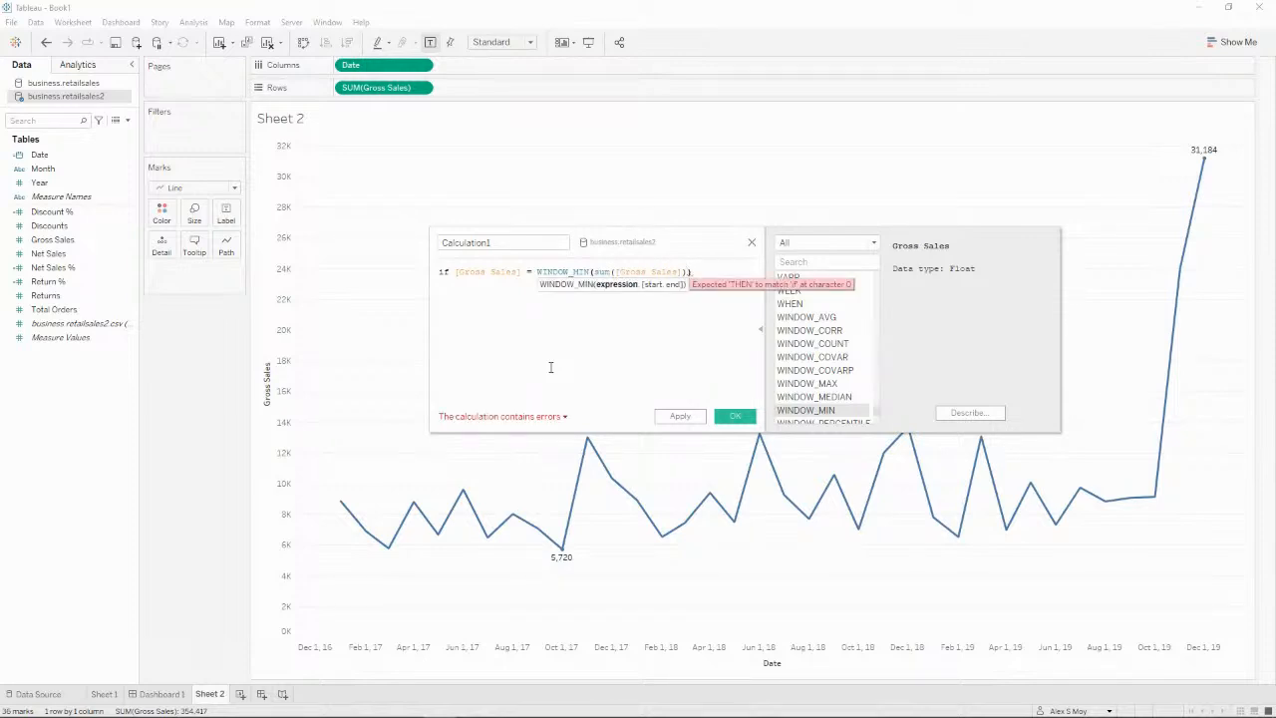
key(Right)
key(Return)
text(th)
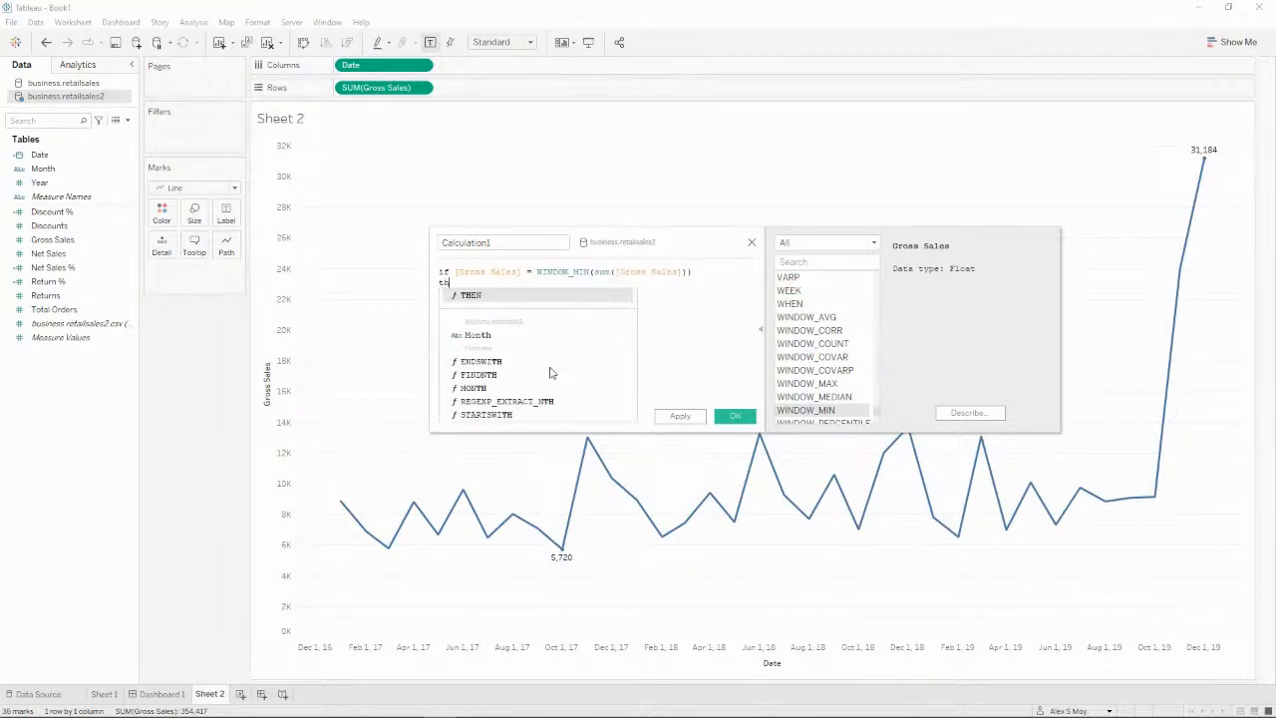
text(en "MIN")
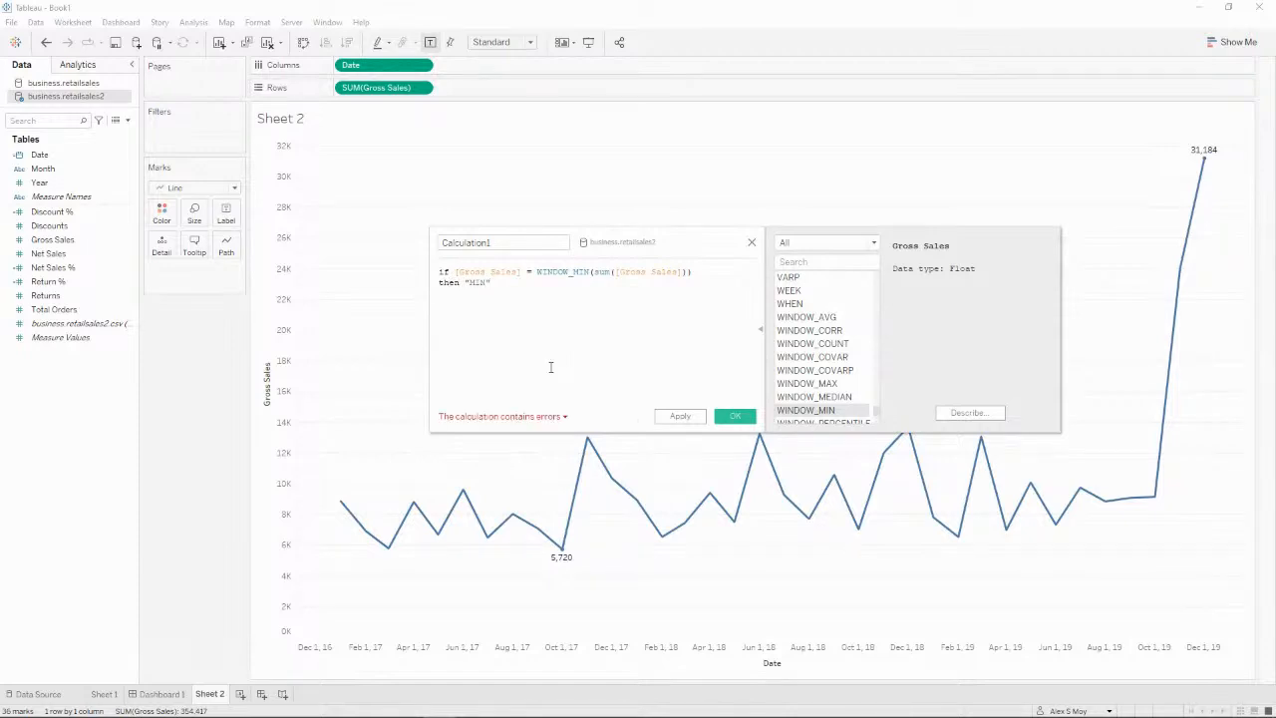
Step: Add the second condition elseif [Gross Sales] = WINDOW_MAX(sum([Gross Sales])) to the formula
text(elfi)
text(else)
text(if [Gross Sales])
text( = WIN)
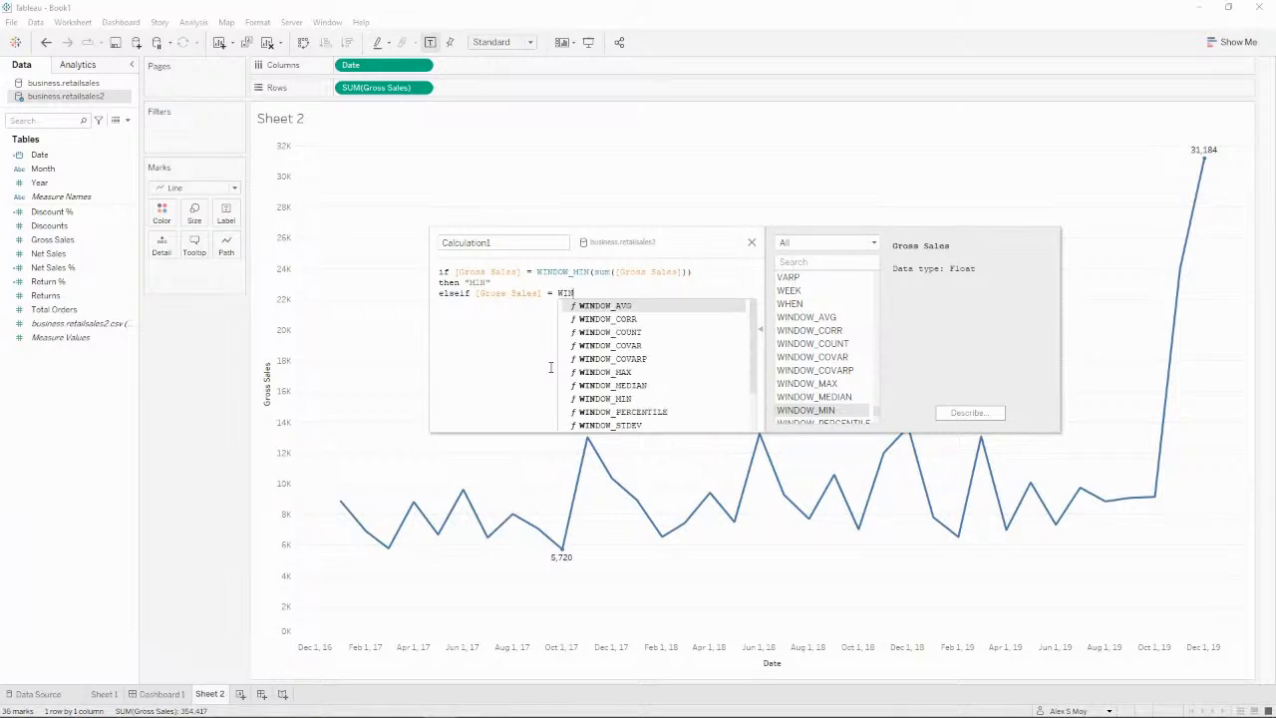
text(DOW_MA)
key(Return)
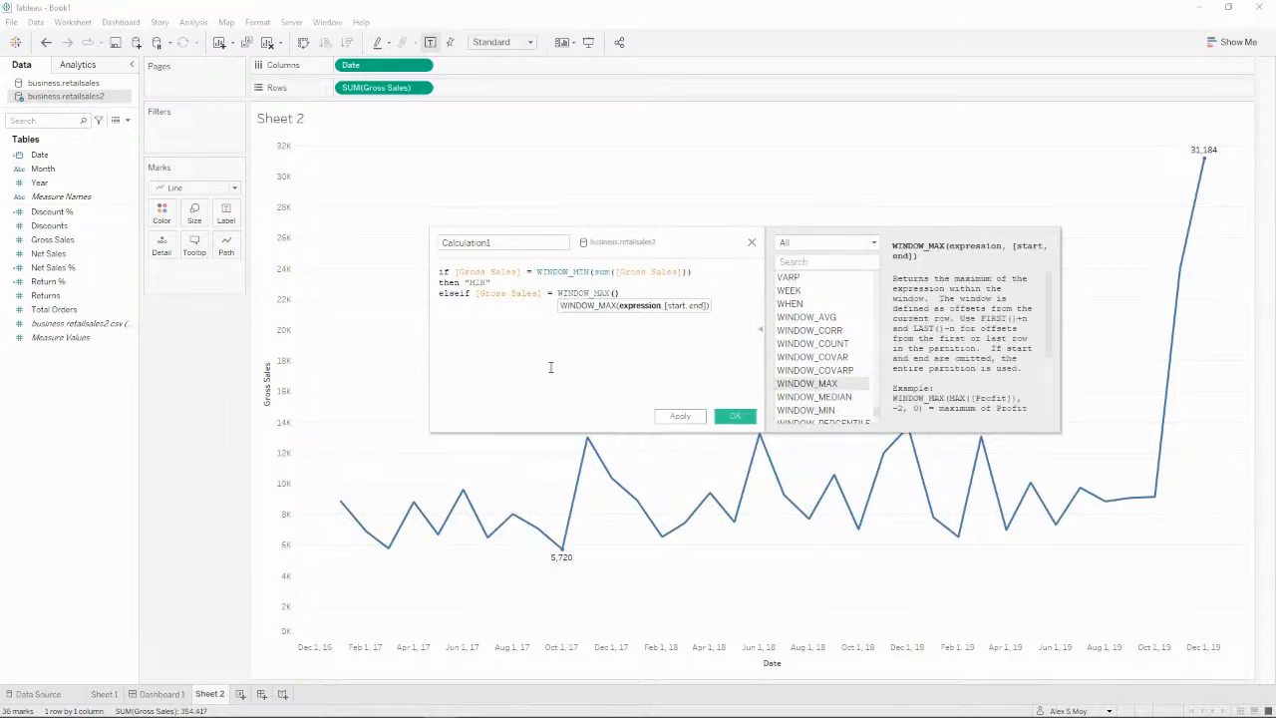
text(sum()
key(BackSpace)
key(BackSpace)
key(BackSpace)
key(BackSpace)
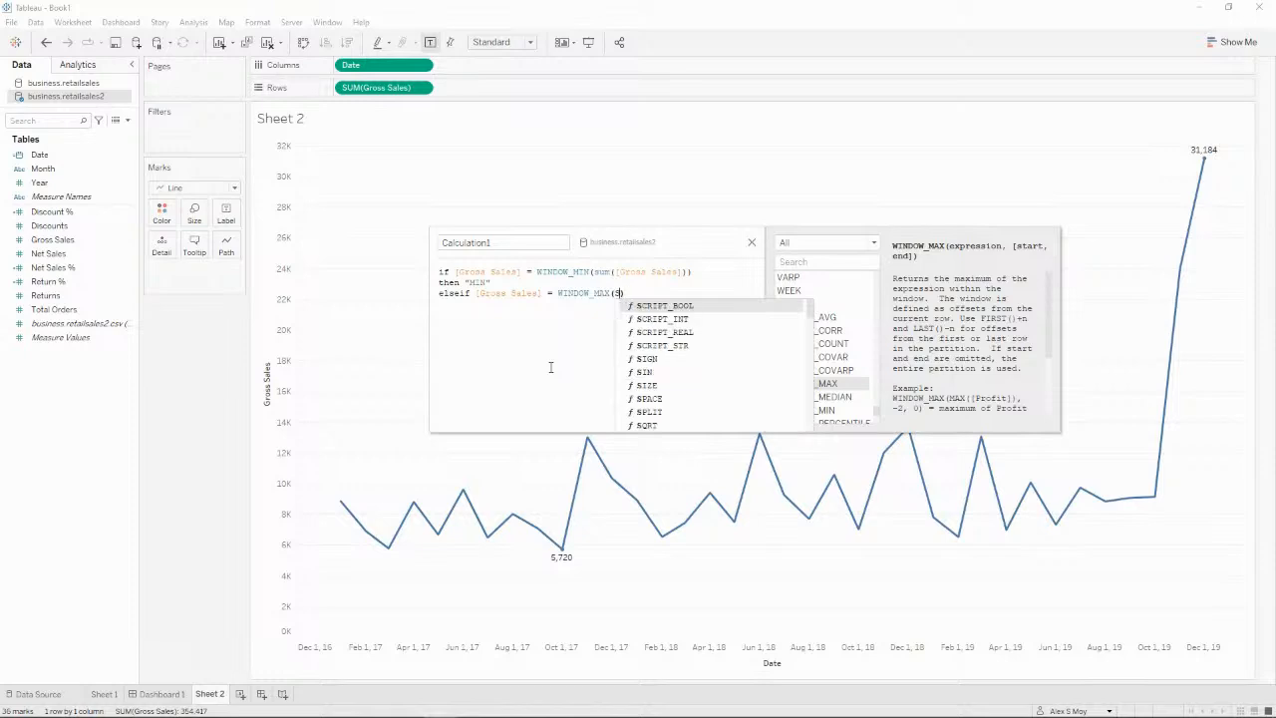
text(sum(gro)
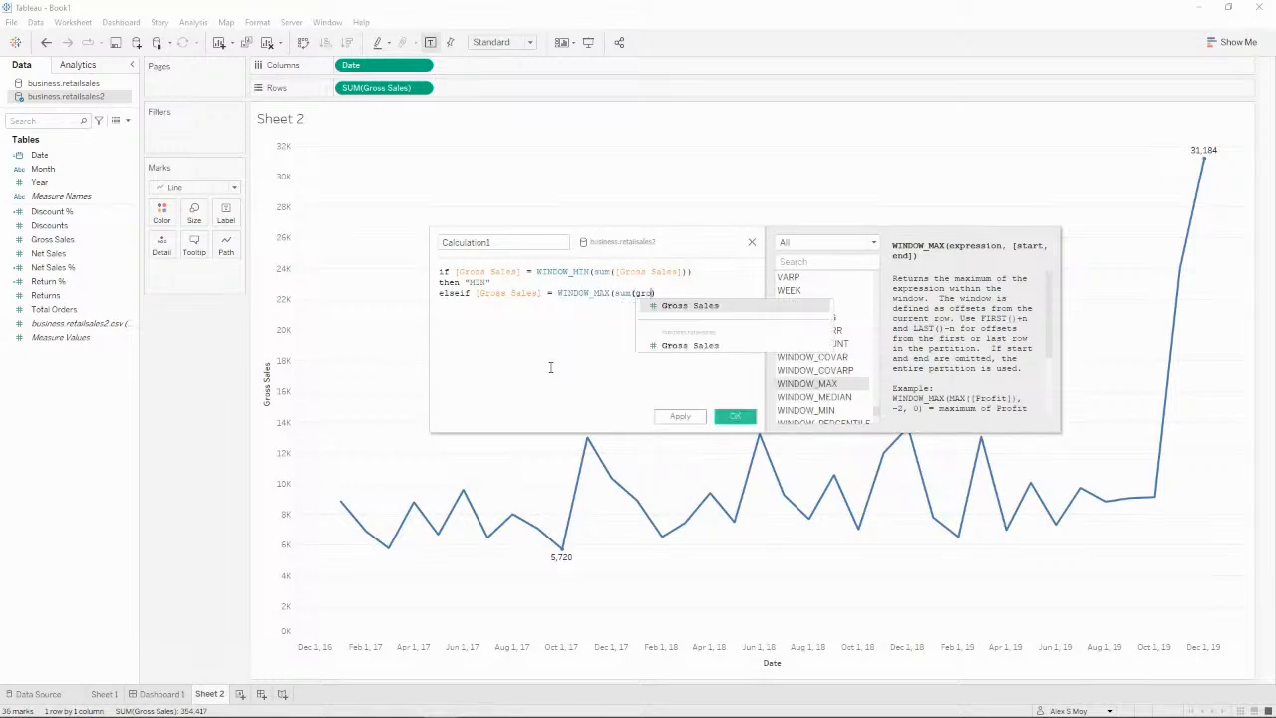
key(Return)
text())
Step: Complete the formula with then "MAX", ELSE "NA" and END on separate lines
key(Return)
text(then)
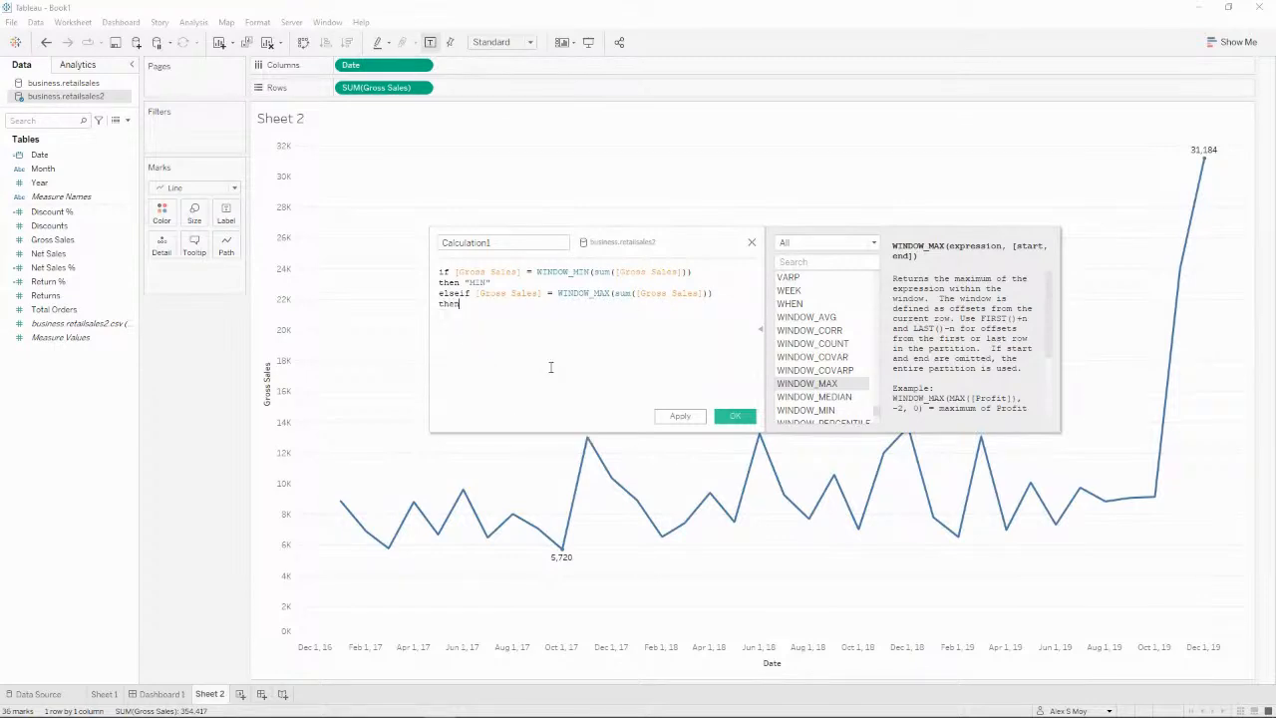
text( "MAX" )
text(ELSE)
text( "NA" )
text(END)
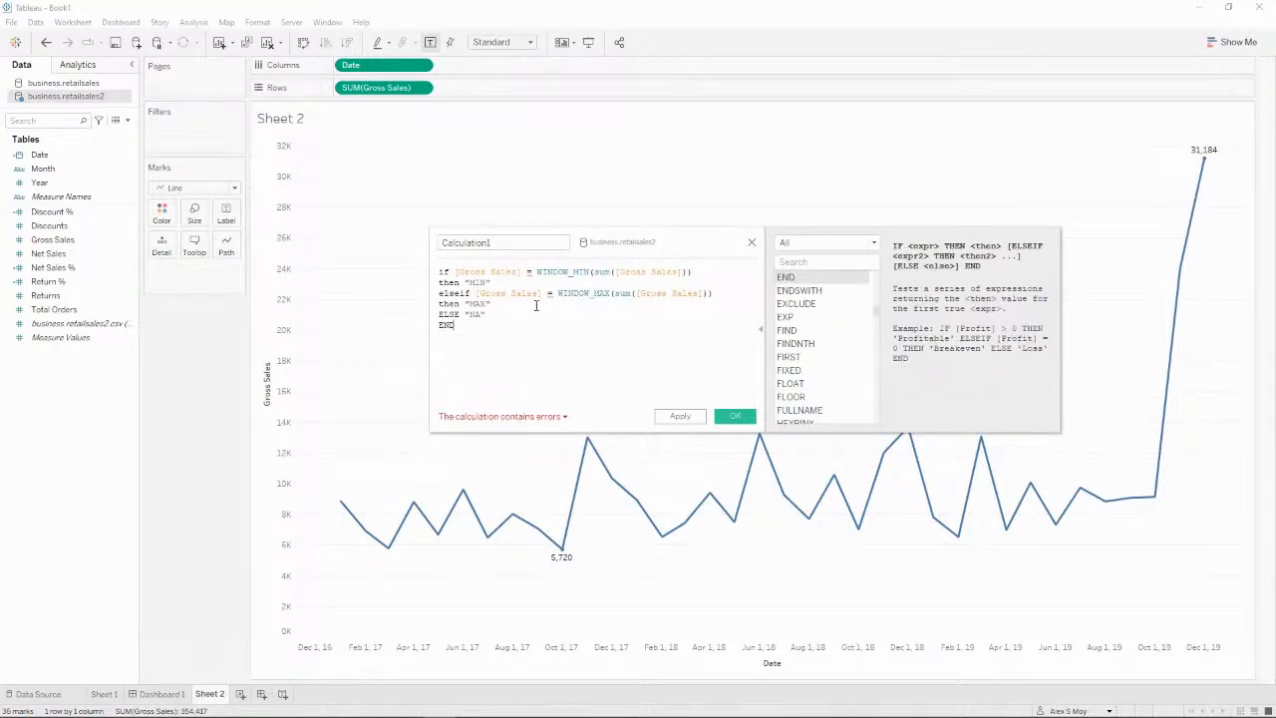
Step: Check the formula's errors and wrap [Gross Sales] in sum() in the first if condition
click(529, 415)
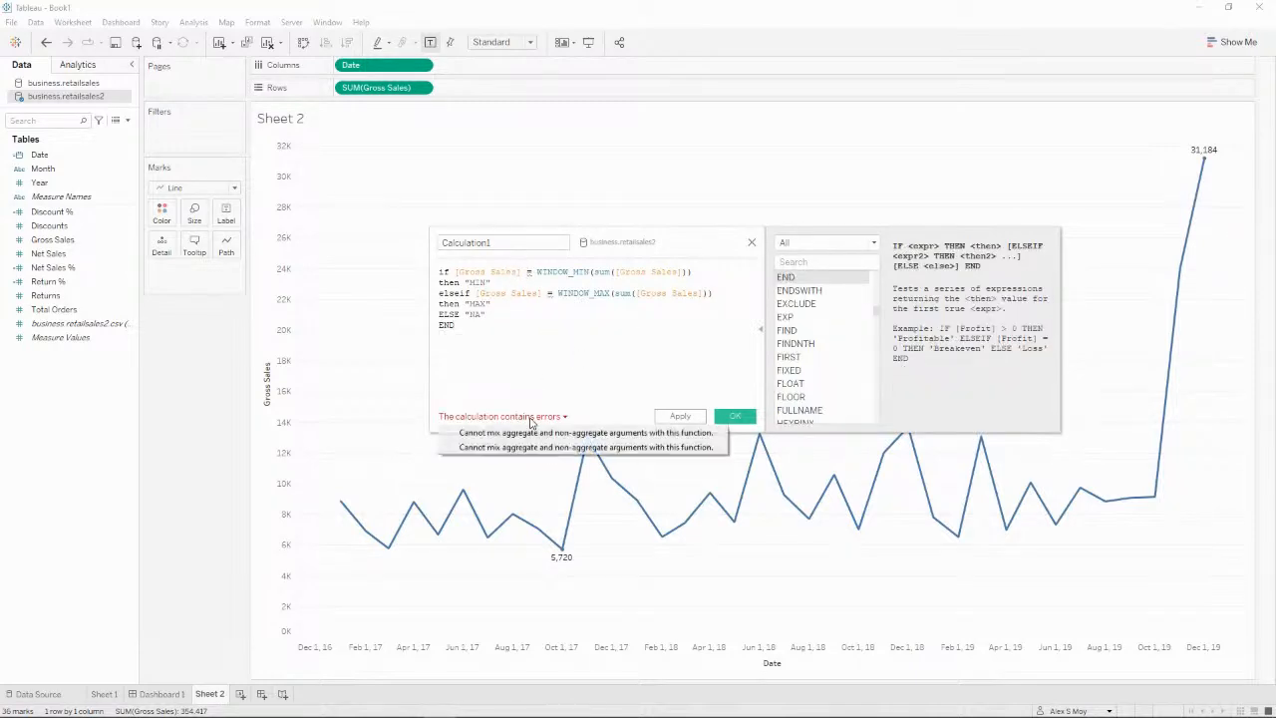
click(458, 273)
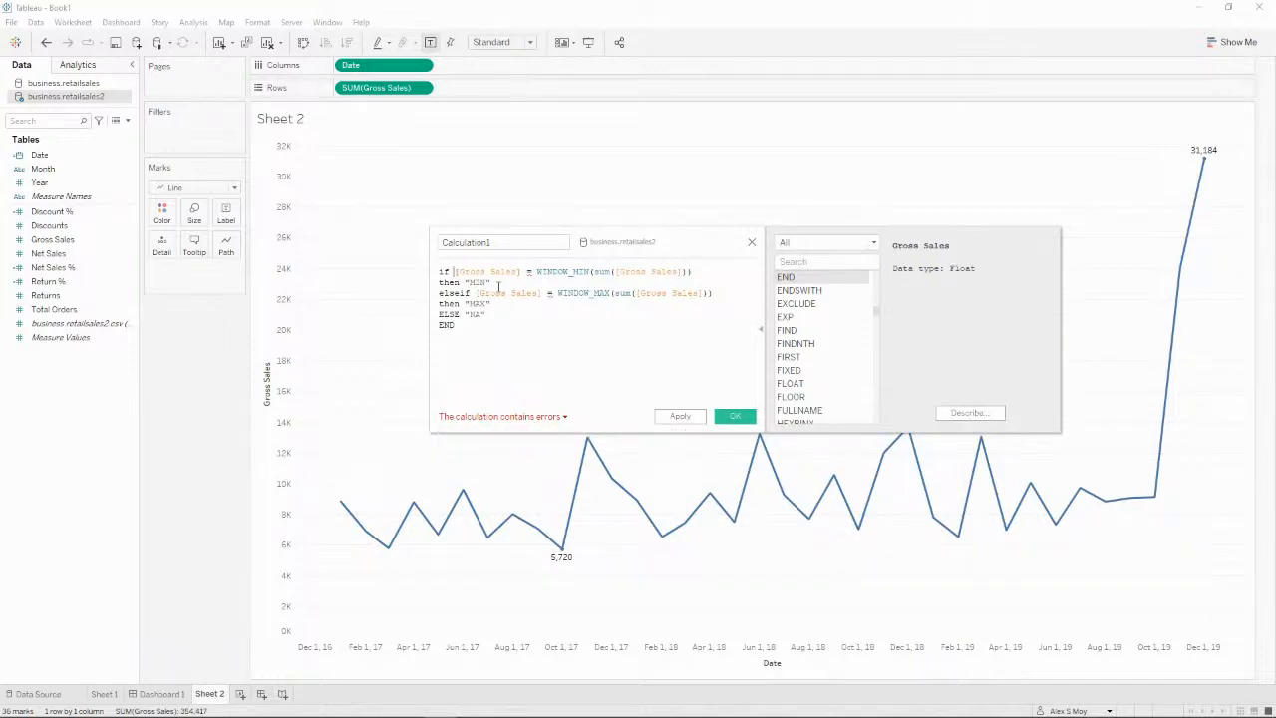
text(SU)
key(BackSpace)
key(BackSpace)
text(sum()
key(ctrl+Right)
text())
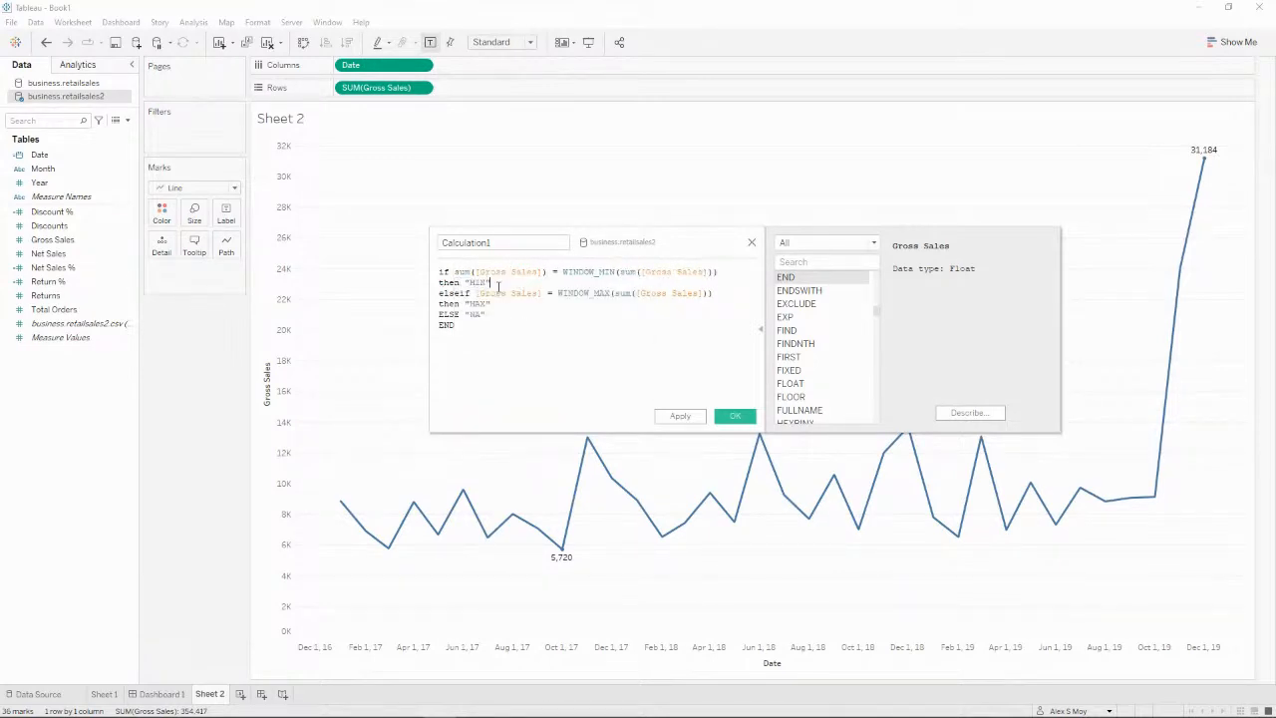
Step: Wrap [Gross Sales] in sum() in the elseif condition, before the comparison with WINDOW_MAX
key(ctrl+Left)
key(ctrl+Left)
text(sum()
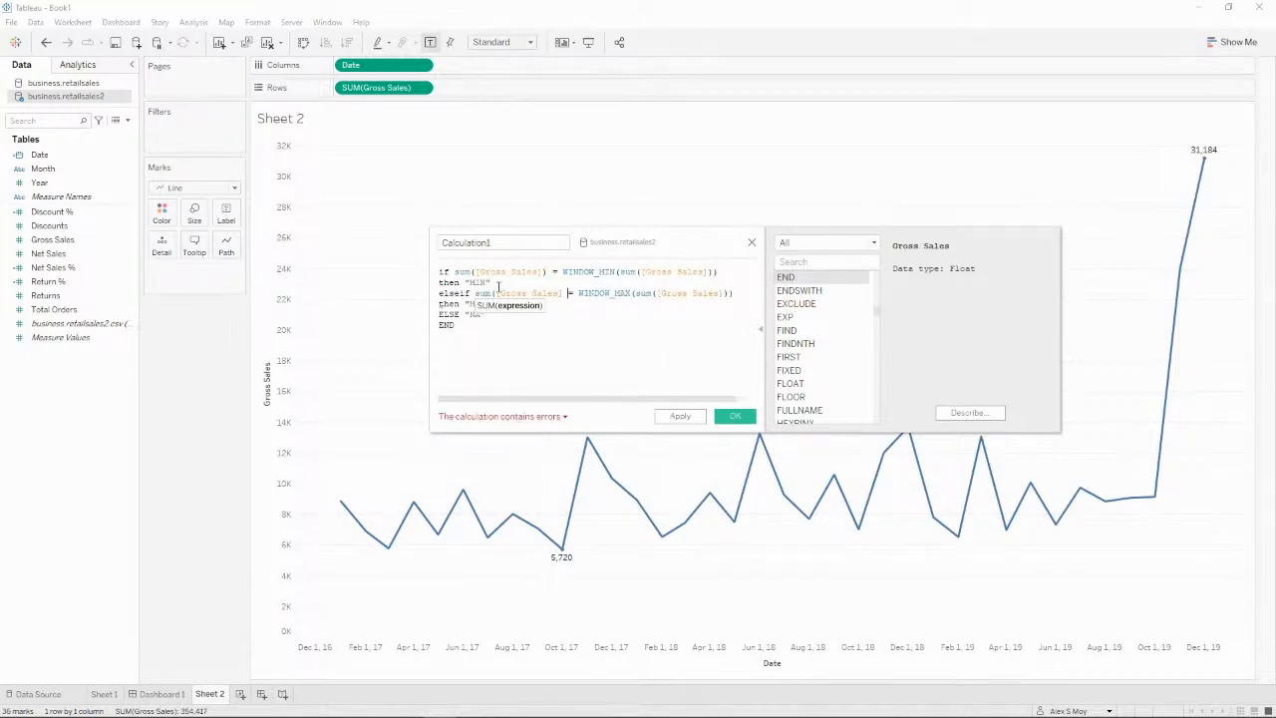
text())
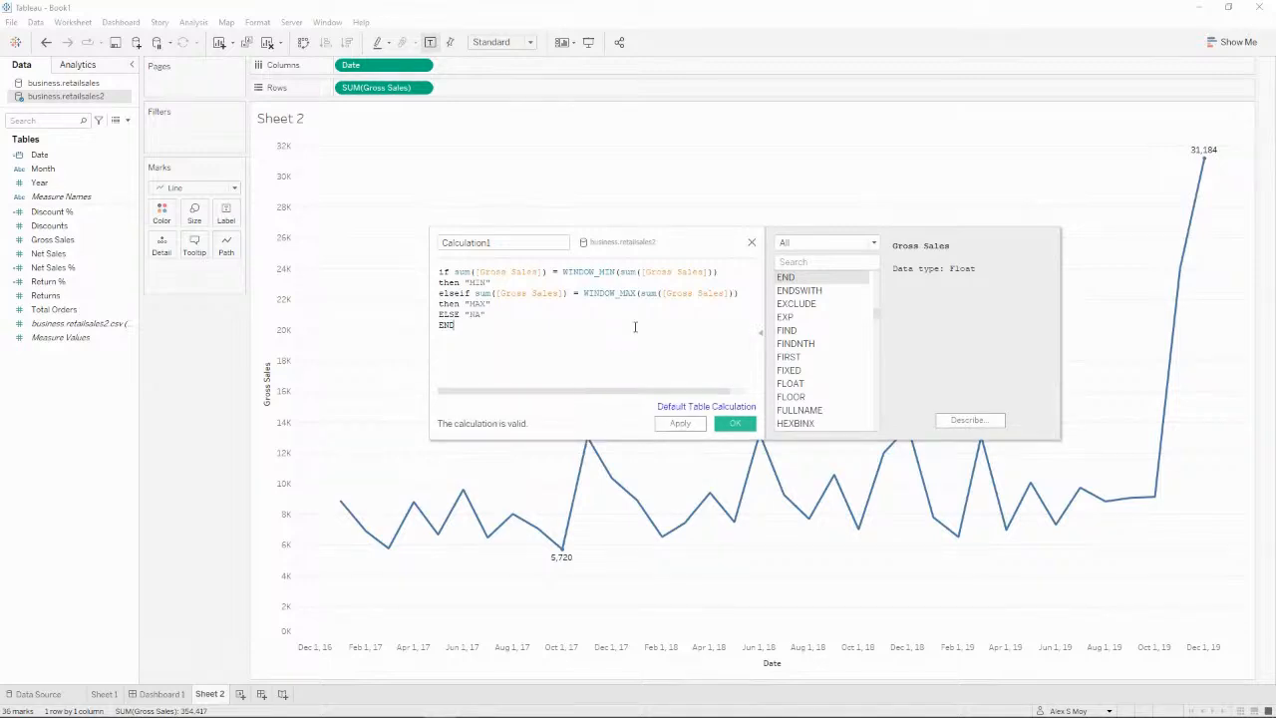
Step: Name the calculated field Gross Sales Min Max and save it
click(536, 246)
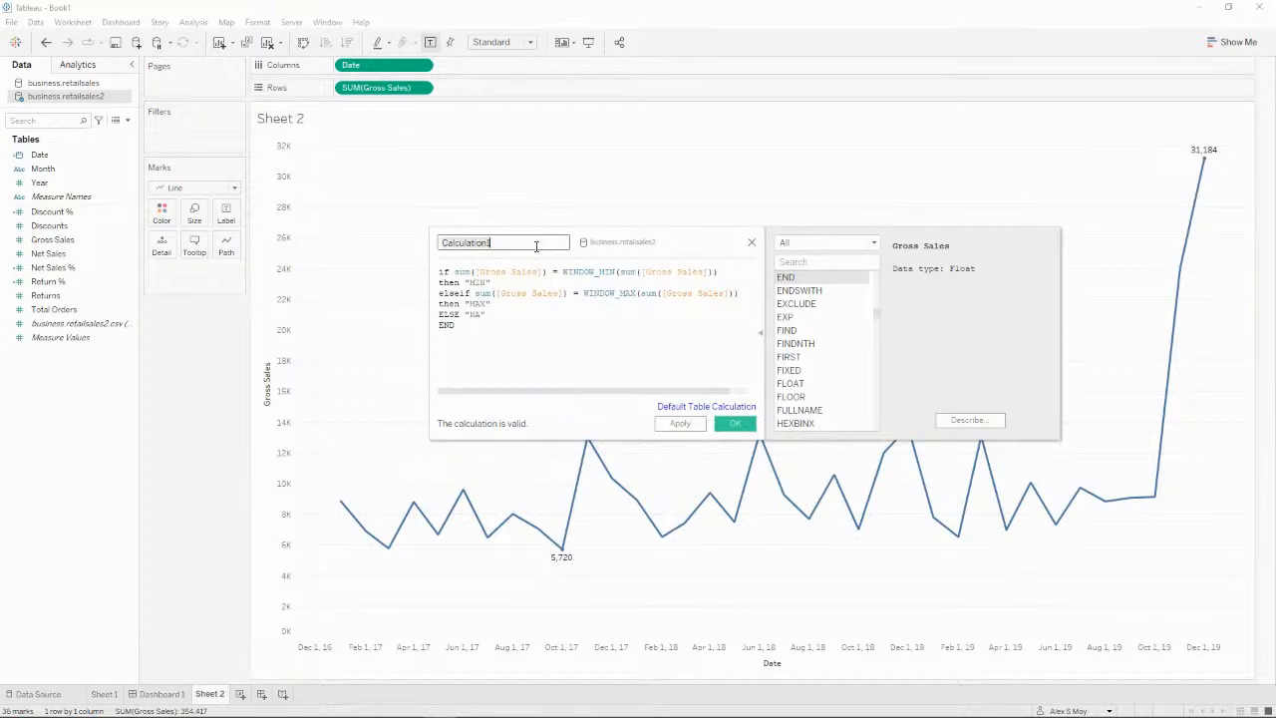
key(ctrl+a)
text(G)
click(735, 422)
Step: Try colouring the line by Gross Sales Min Max and remove the field from the marks
drag(82, 261, 161, 214)
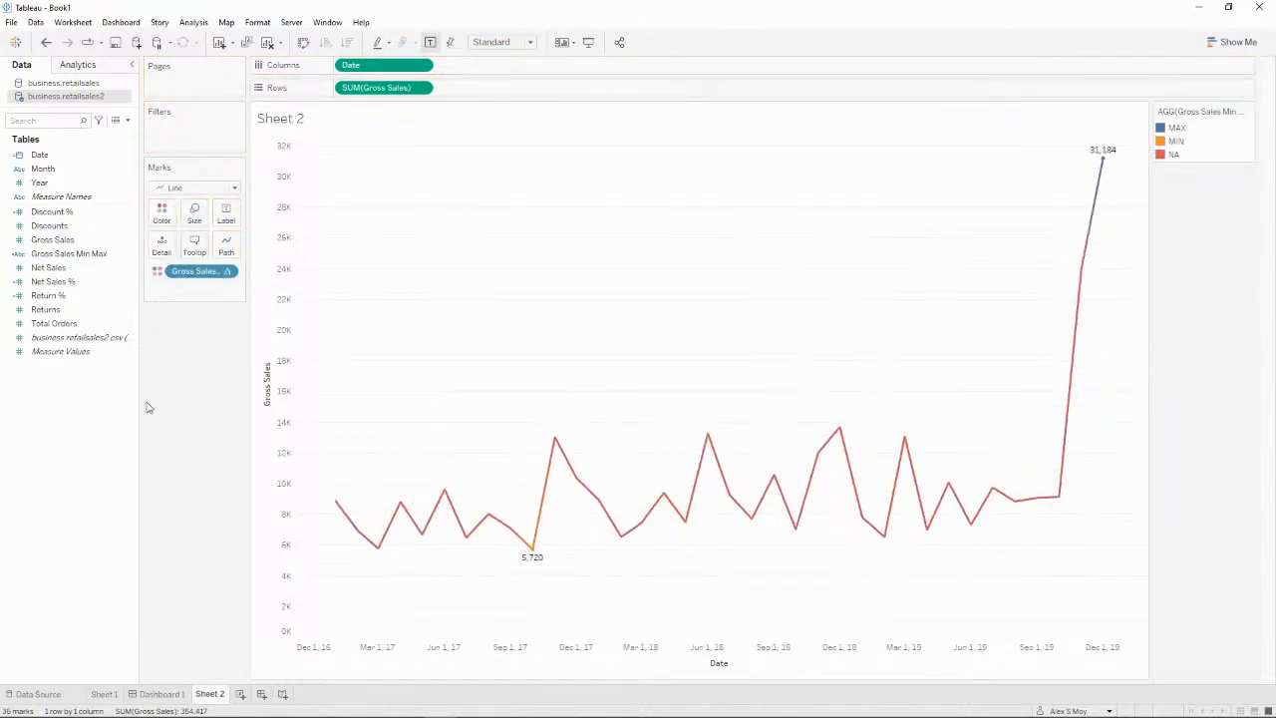
drag(200, 271, 194, 313)
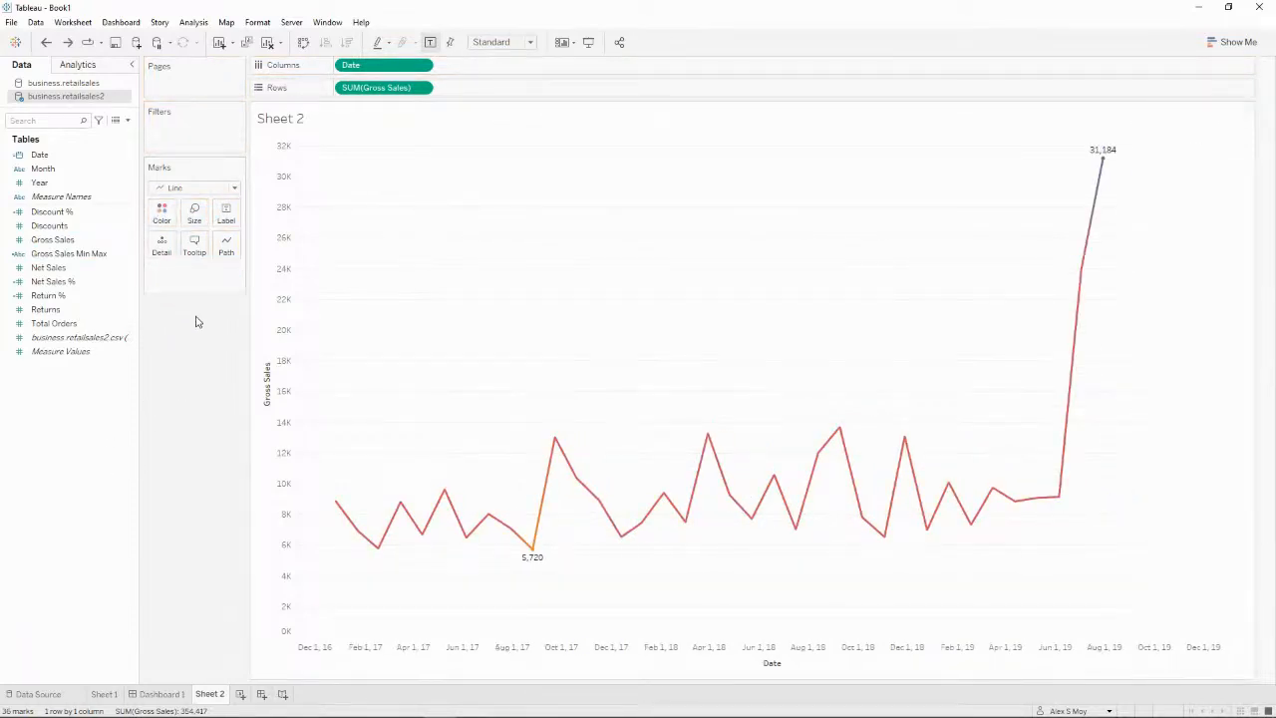
Step: Add a second SUM(Gross Sales) to Rows and combine the two charts as a dual axis with synchronized axes
click(58, 239)
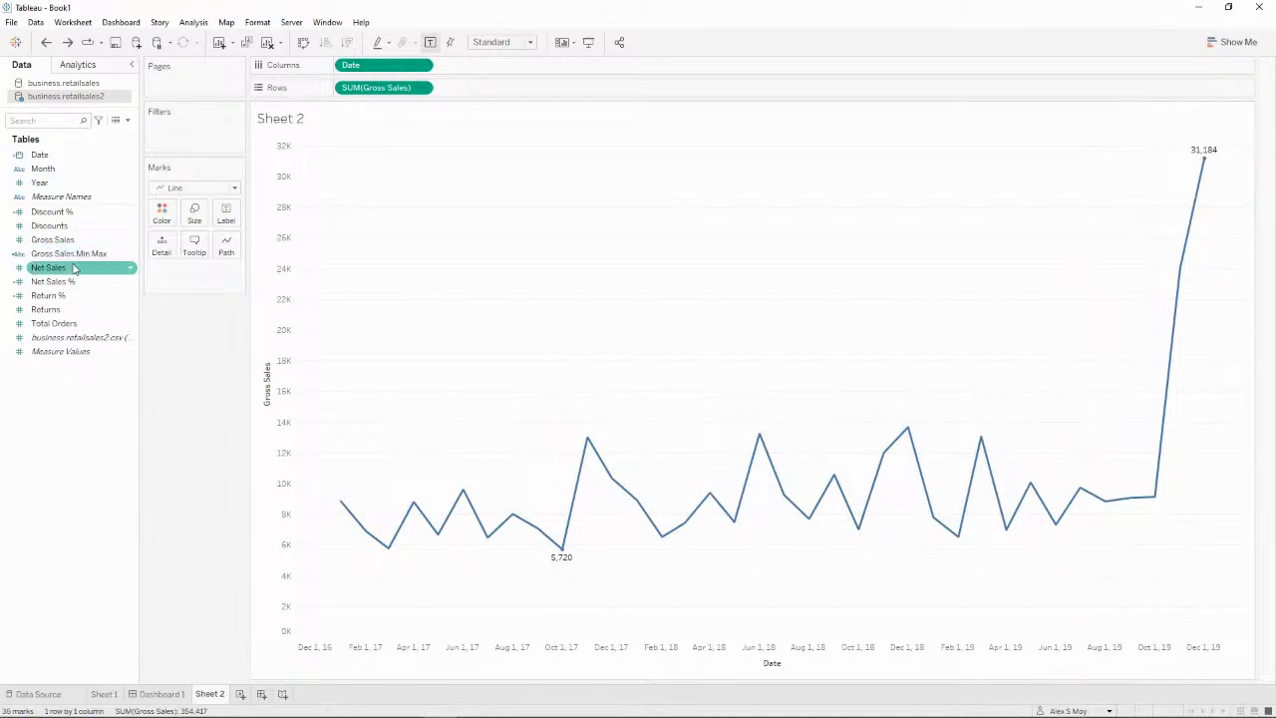
drag(382, 88, 289, 289)
key(ctrl+z)
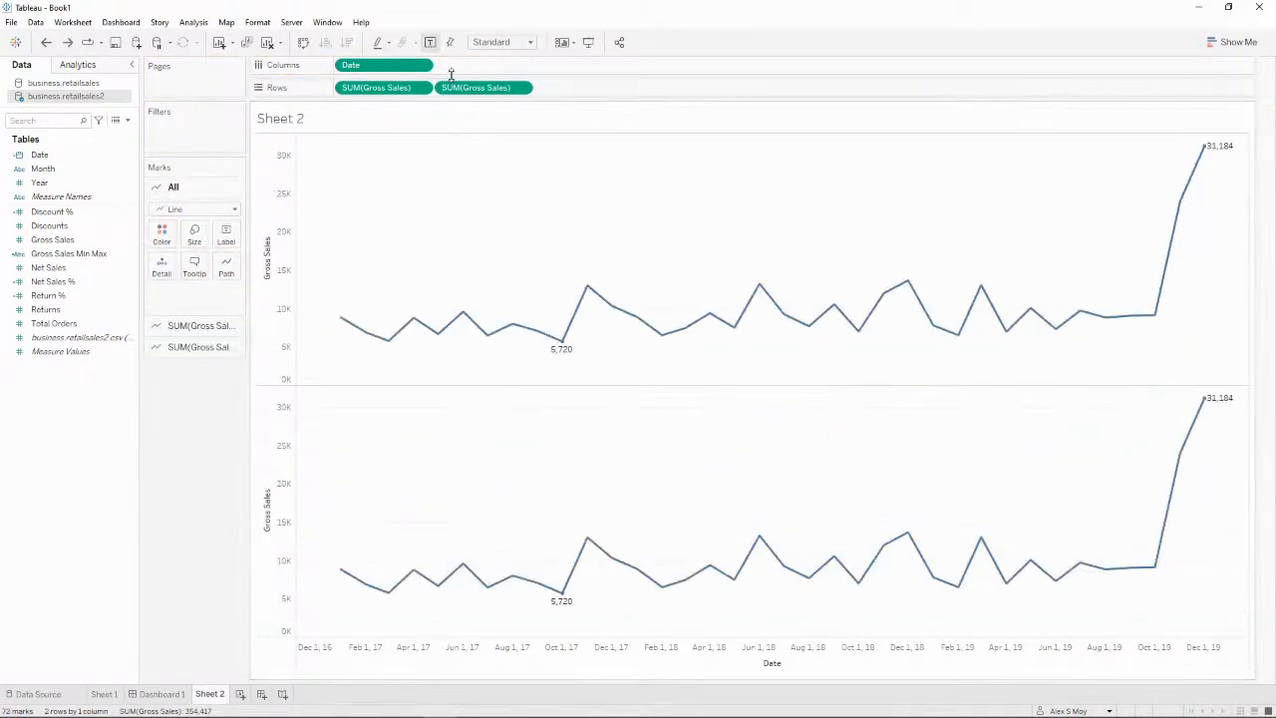
right_click(463, 90)
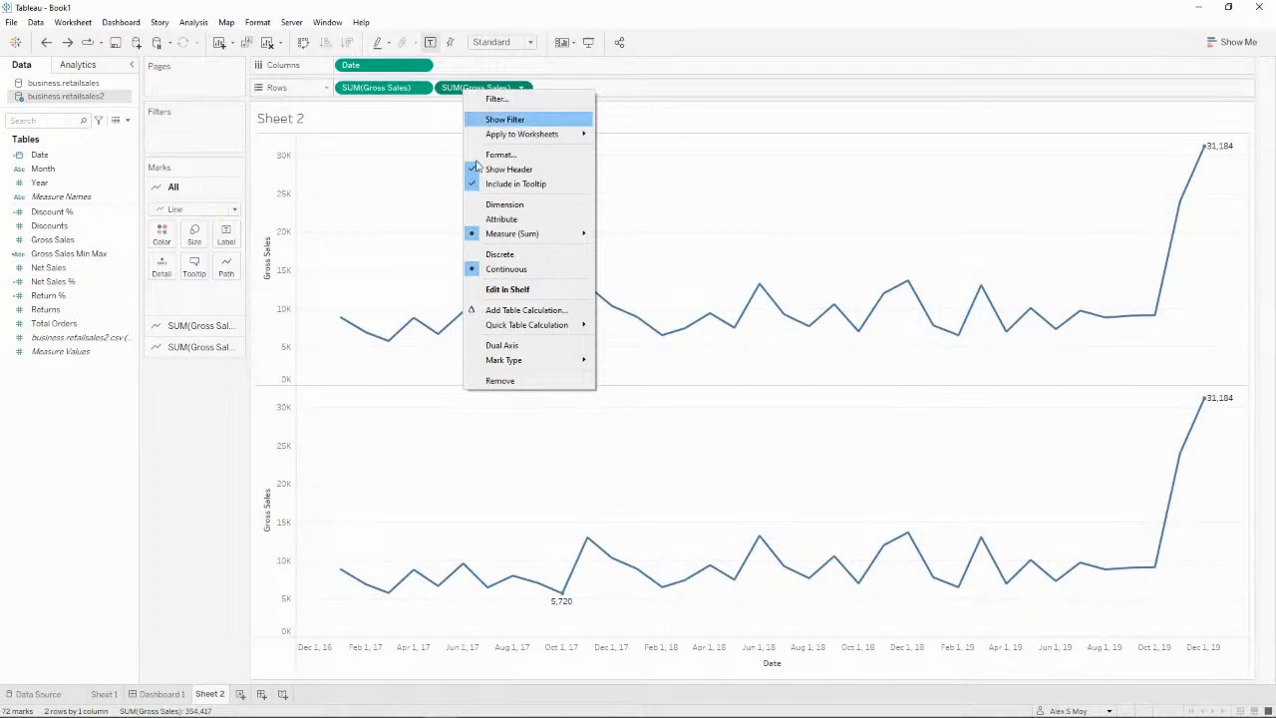
click(534, 345)
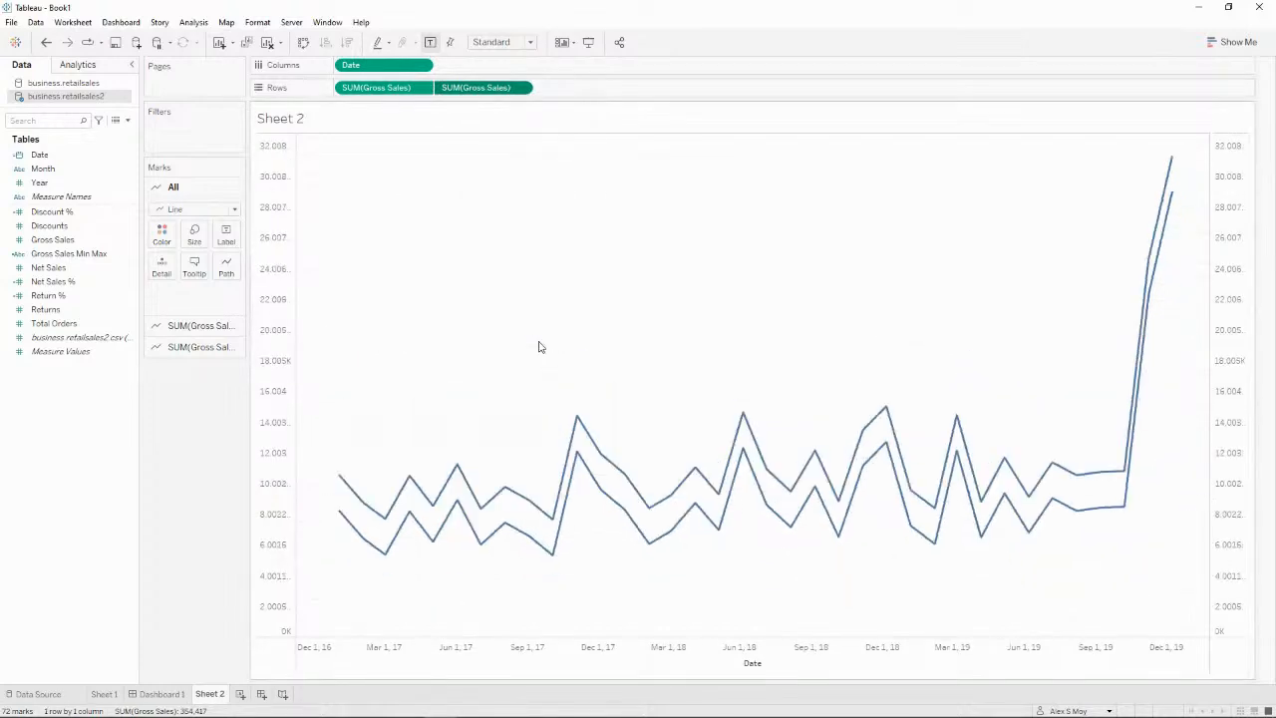
right_click(1229, 258)
click(1230, 347)
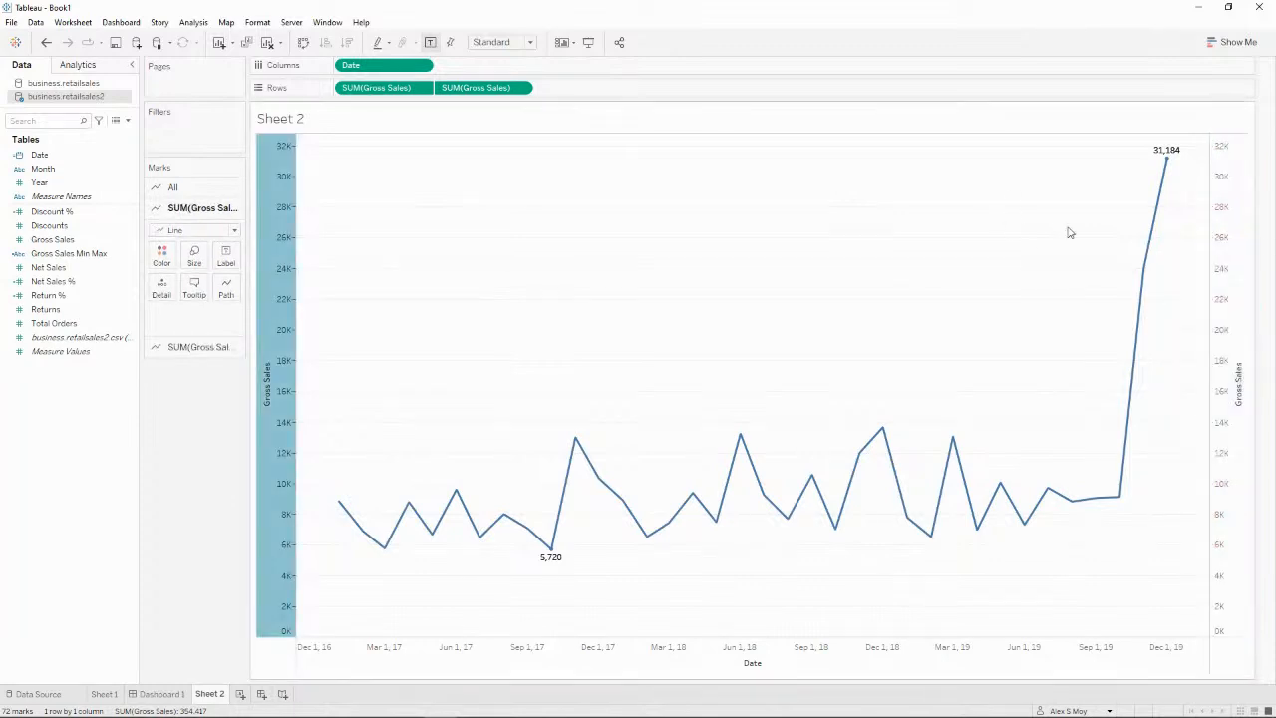
Step: Set the second Gross Sales measure's mark type to Circle and colour its marks by Gross Sales Min Max
click(199, 347)
click(52, 267)
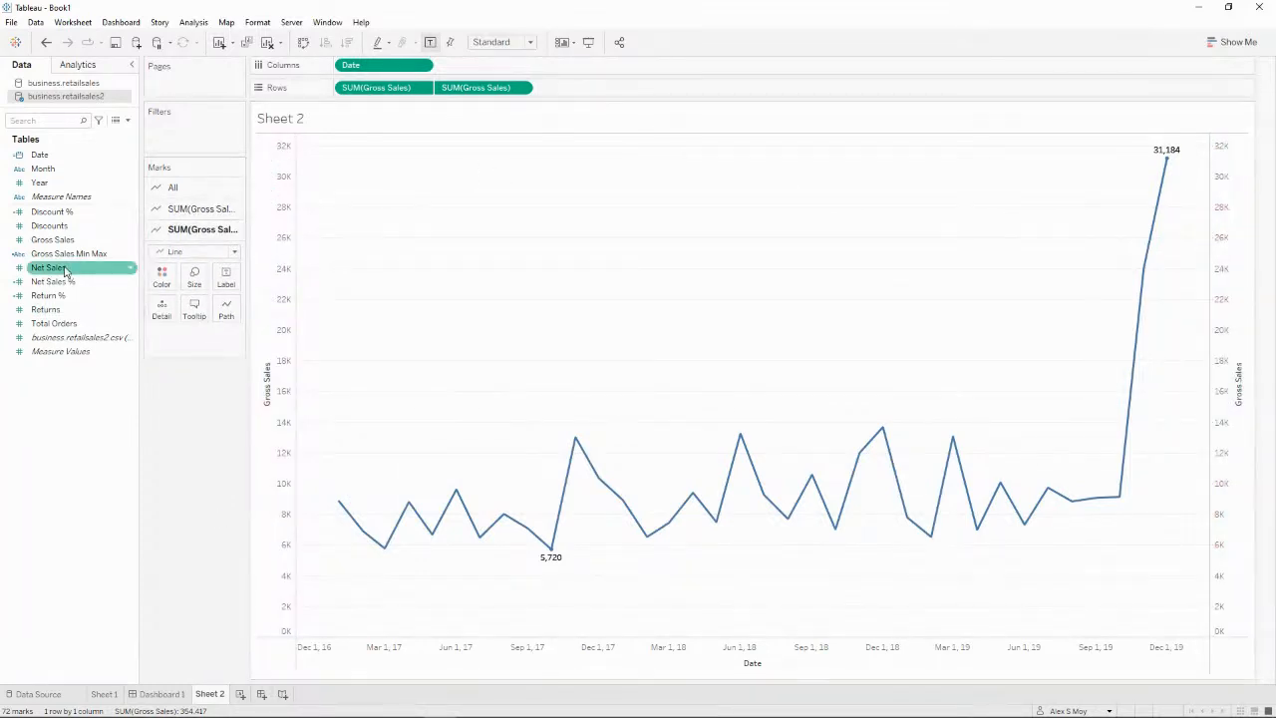
click(225, 251)
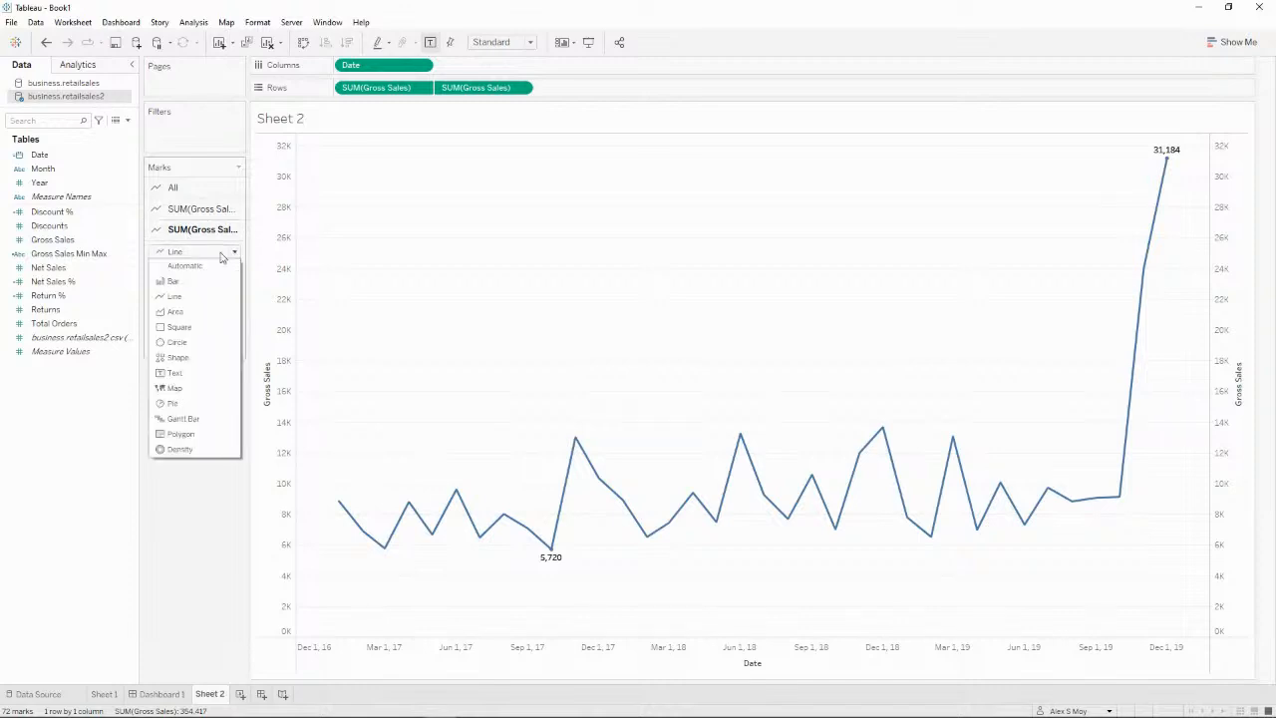
click(212, 343)
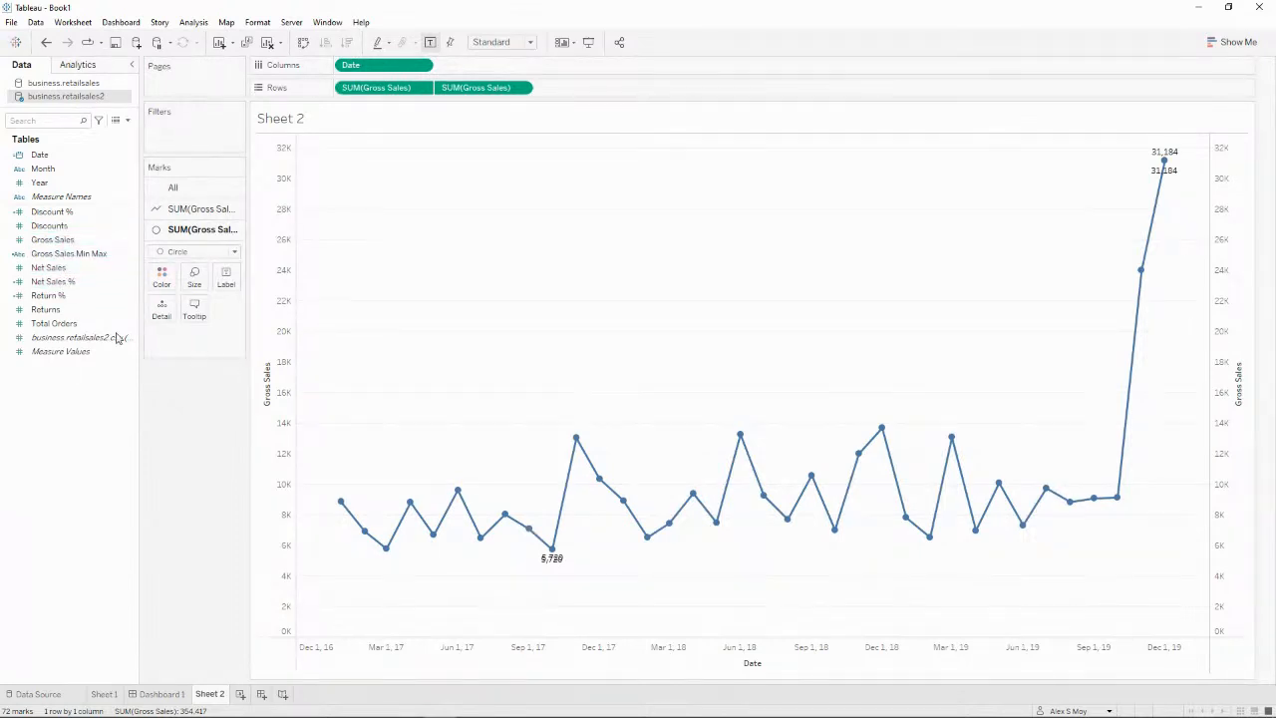
drag(60, 253, 165, 284)
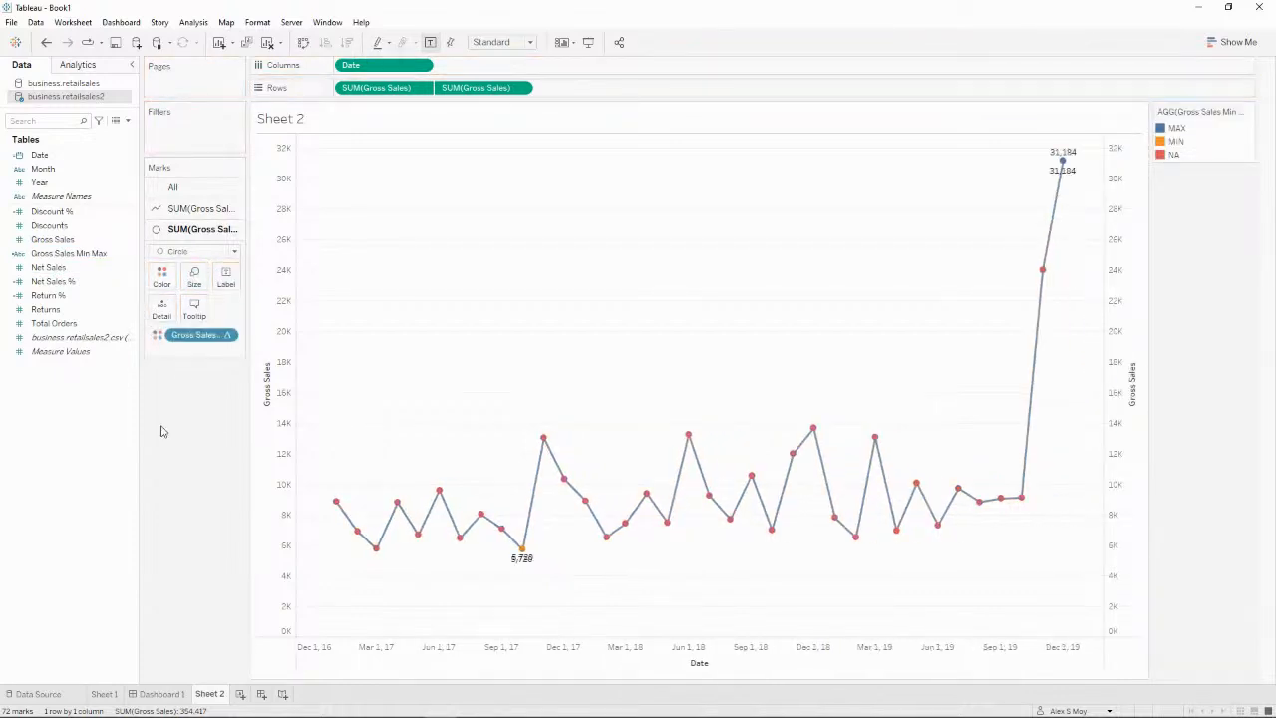
Step: Assign blue to NA, red to MIN and green to MAX in the Gross Sales Min Max colours
double_click(1172, 156)
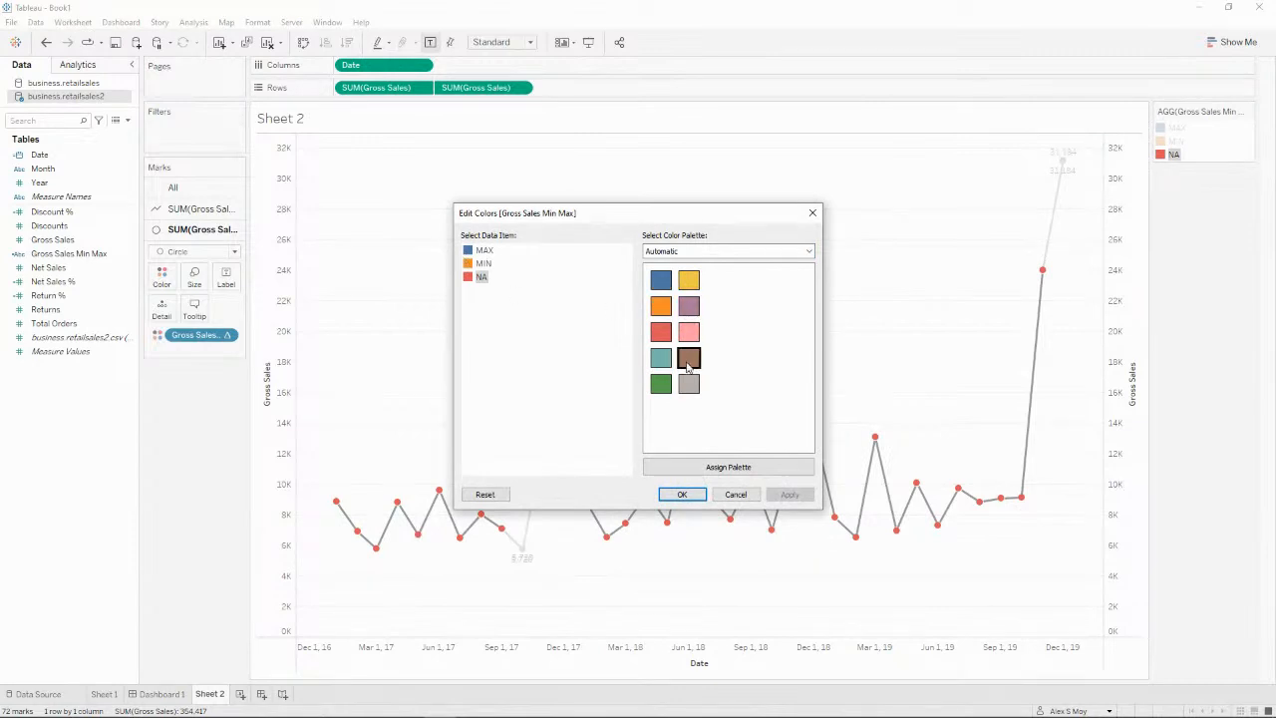
click(662, 280)
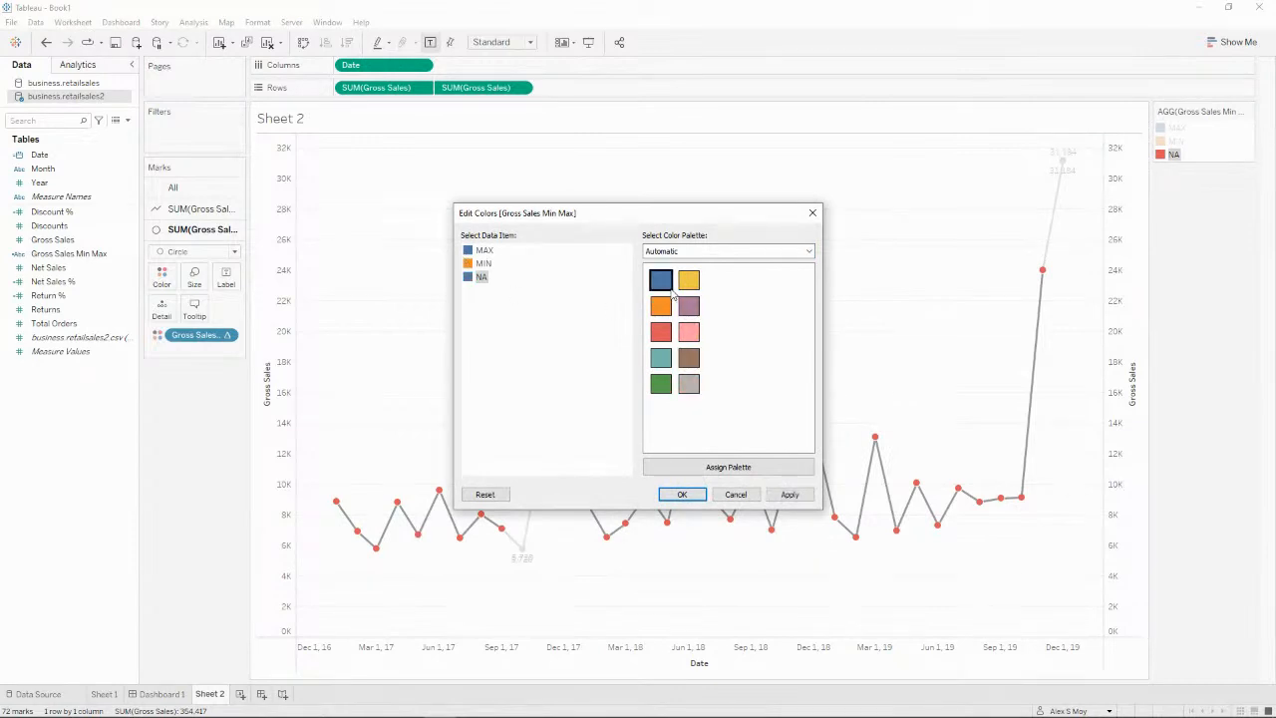
click(472, 263)
click(661, 332)
click(481, 250)
click(668, 389)
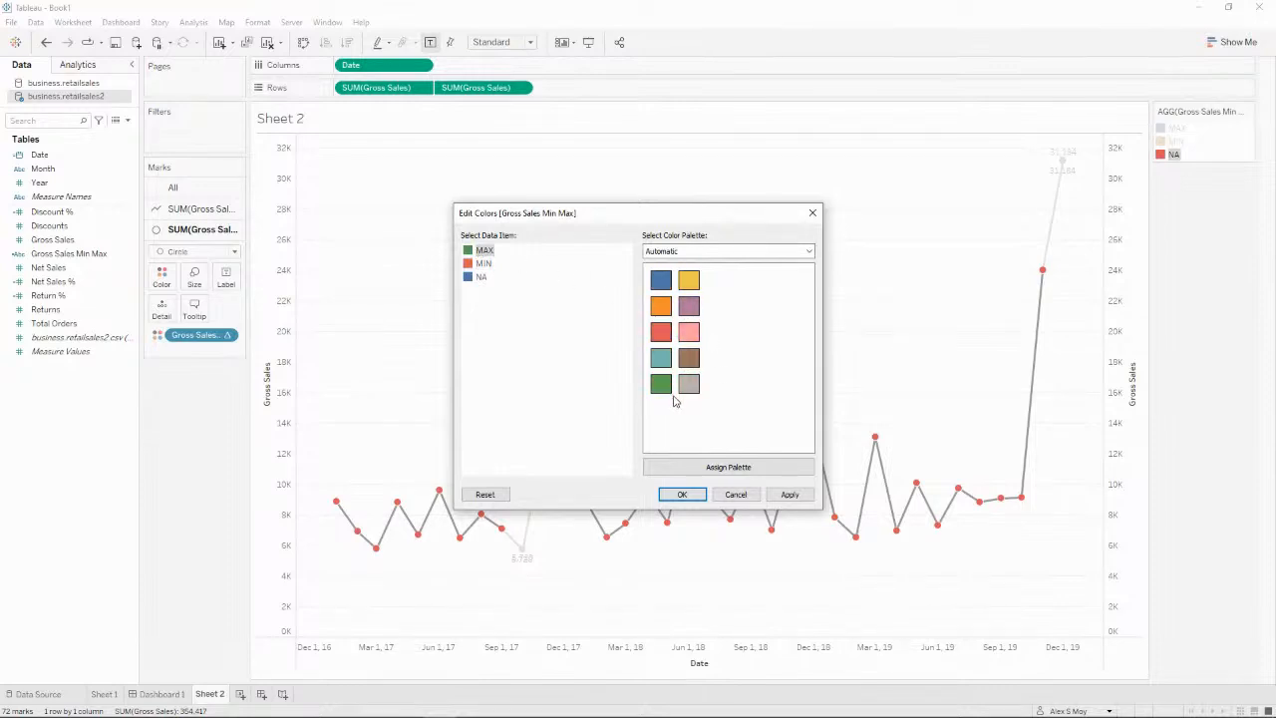
click(789, 495)
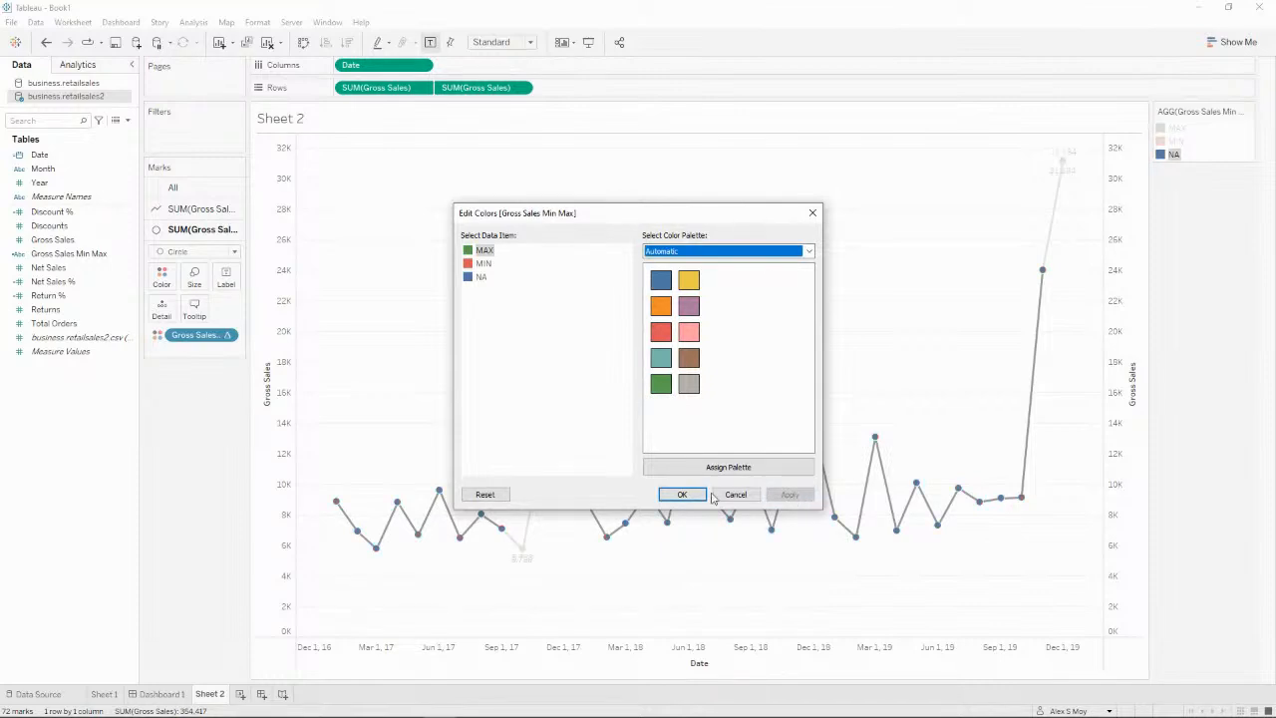
click(682, 495)
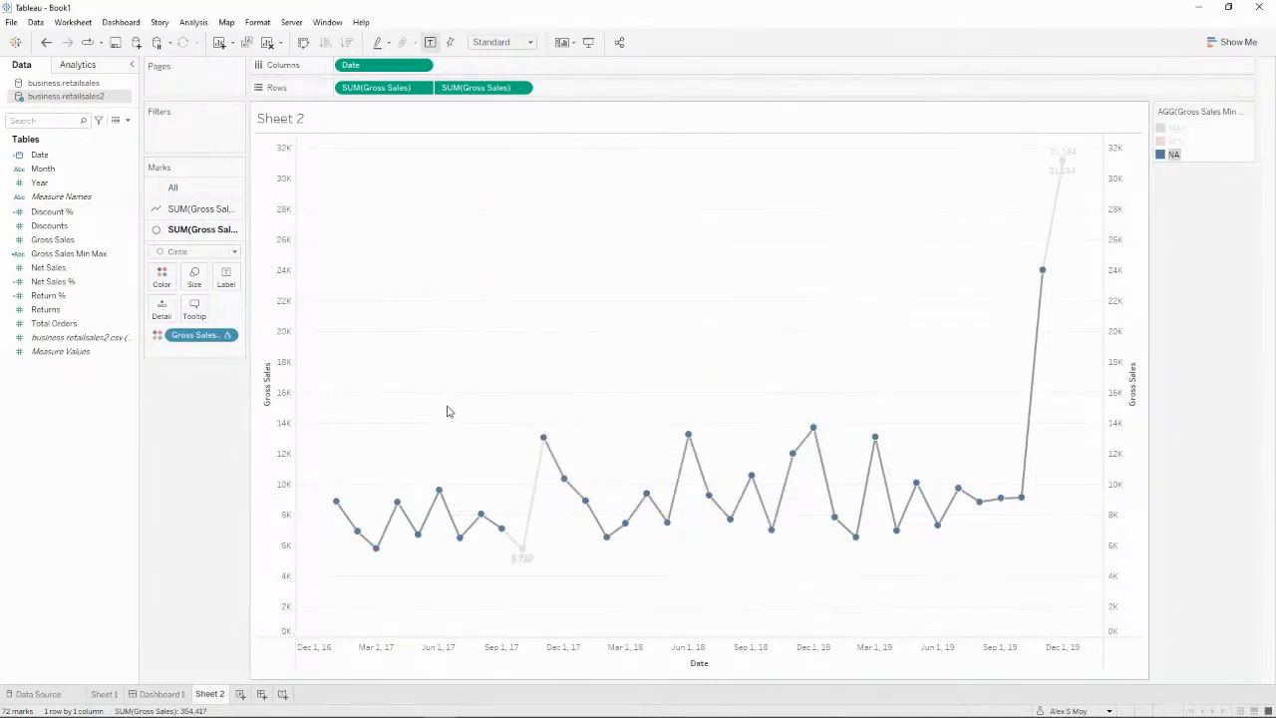
Step: Turn off the mark labels on the circle marks of the second Gross Sales measure
click(232, 279)
click(289, 311)
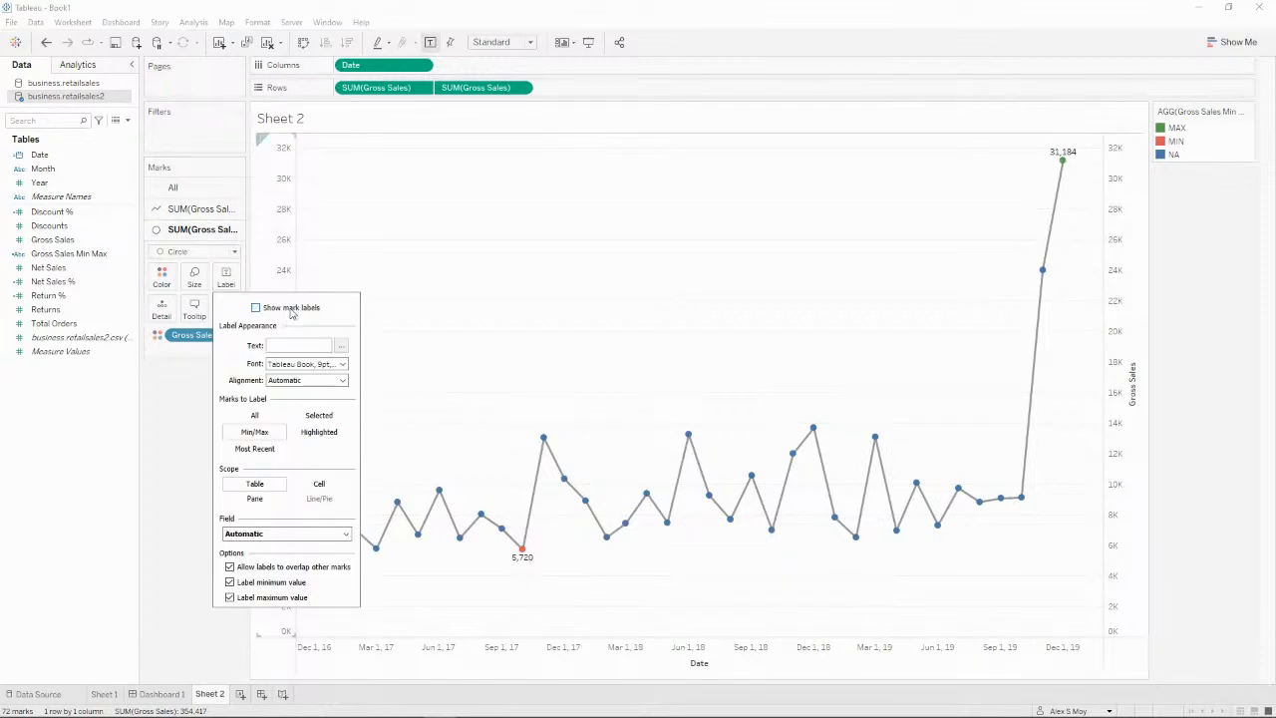
click(255, 415)
click(149, 408)
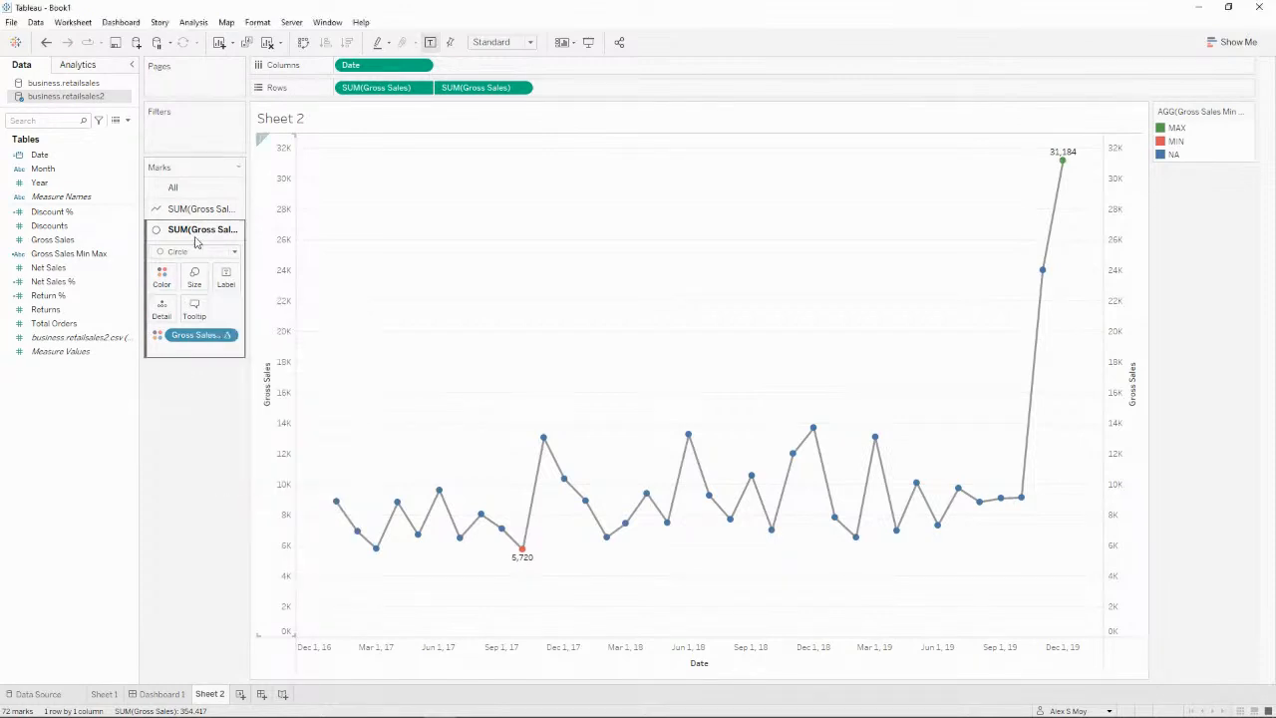
Step: Turn off the mark labels on the line marks of the first Gross Sales measure
click(189, 208)
click(227, 254)
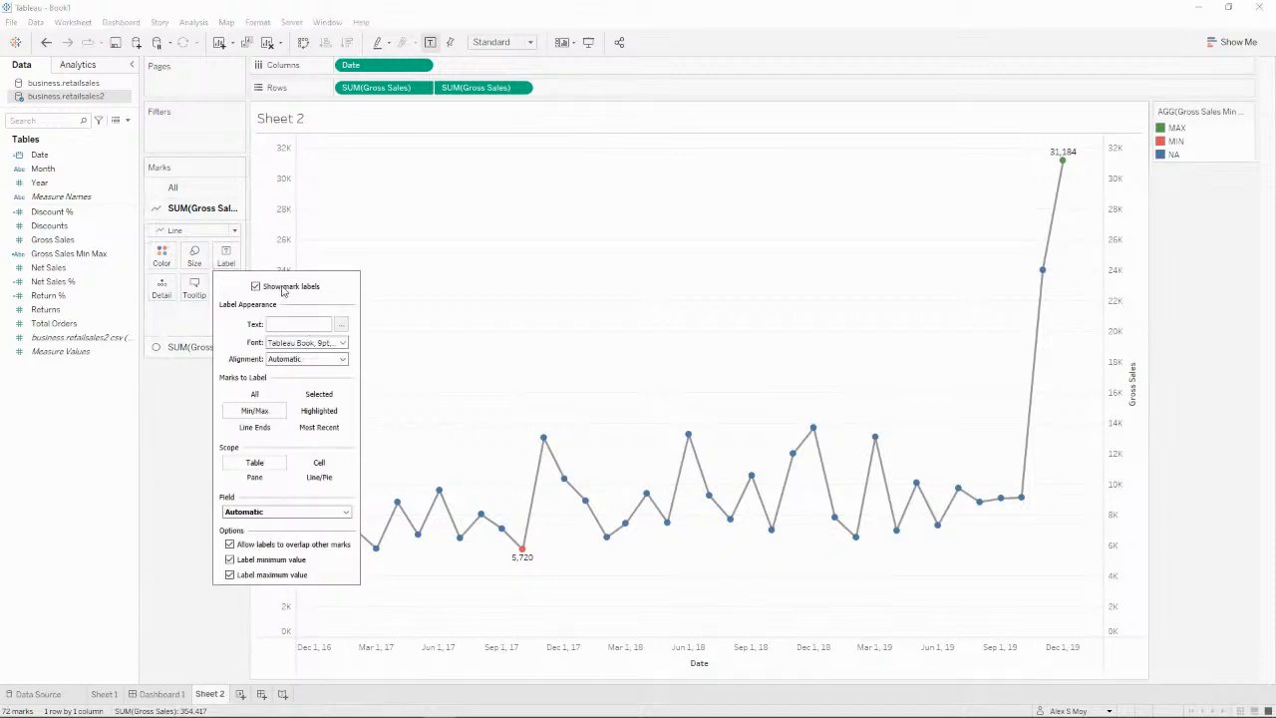
click(284, 289)
click(255, 394)
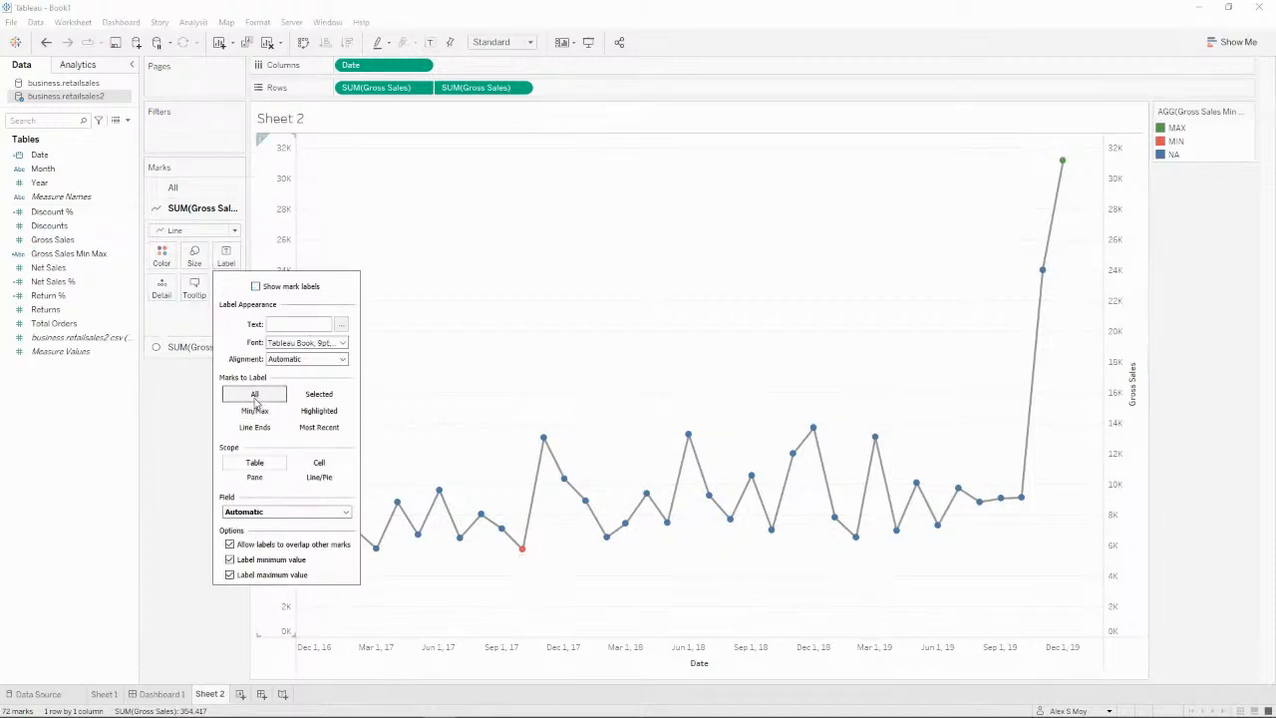
click(175, 399)
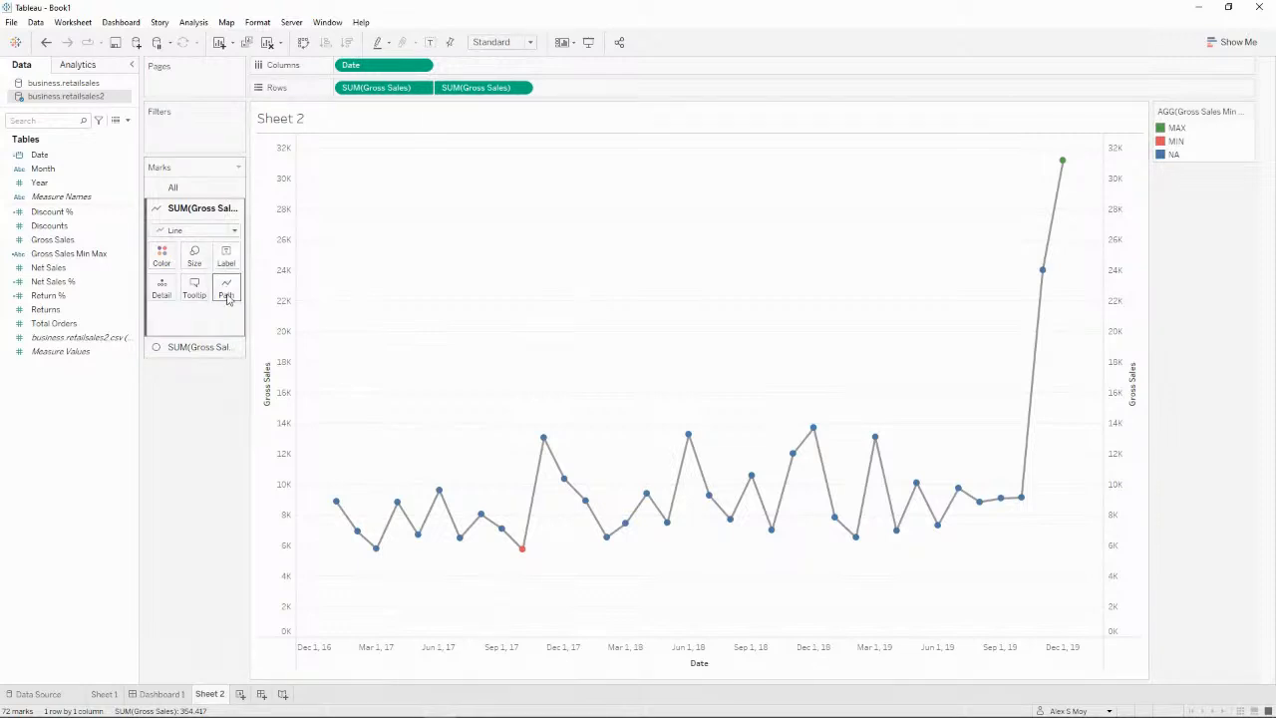
Step: Try black and dark grey for the Gross Sales line and set its colour to light grey
click(162, 255)
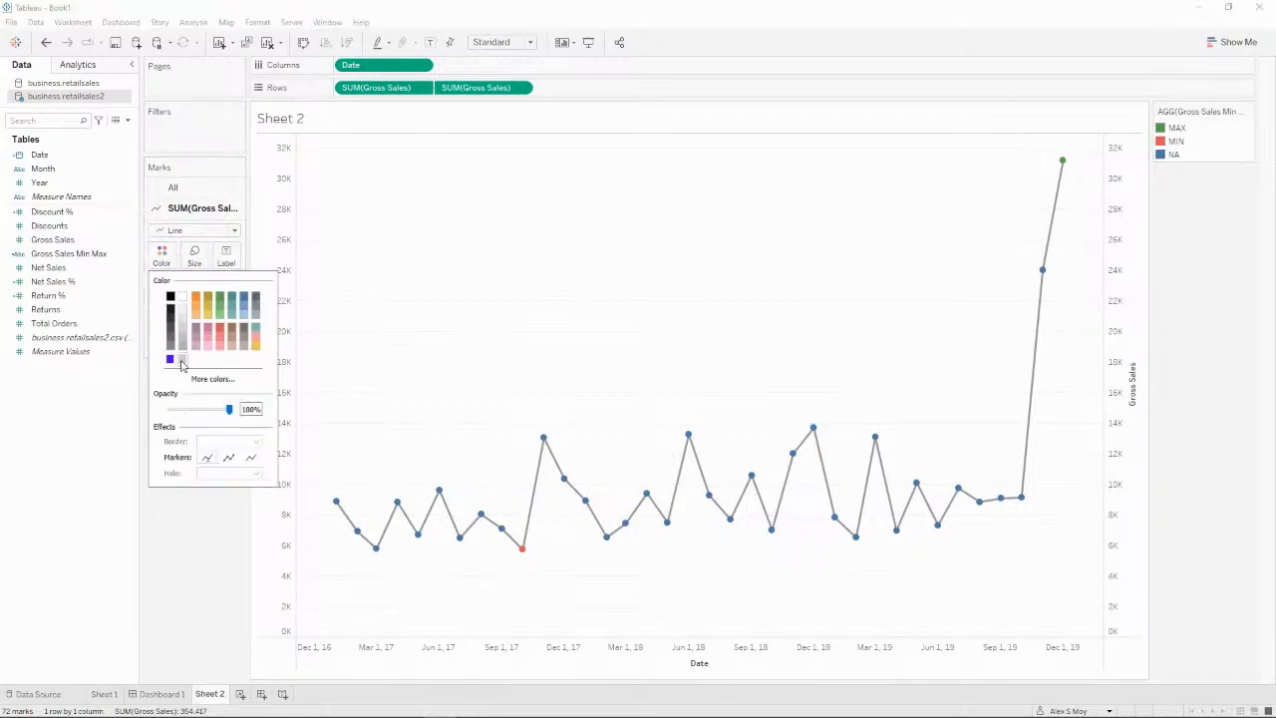
click(169, 296)
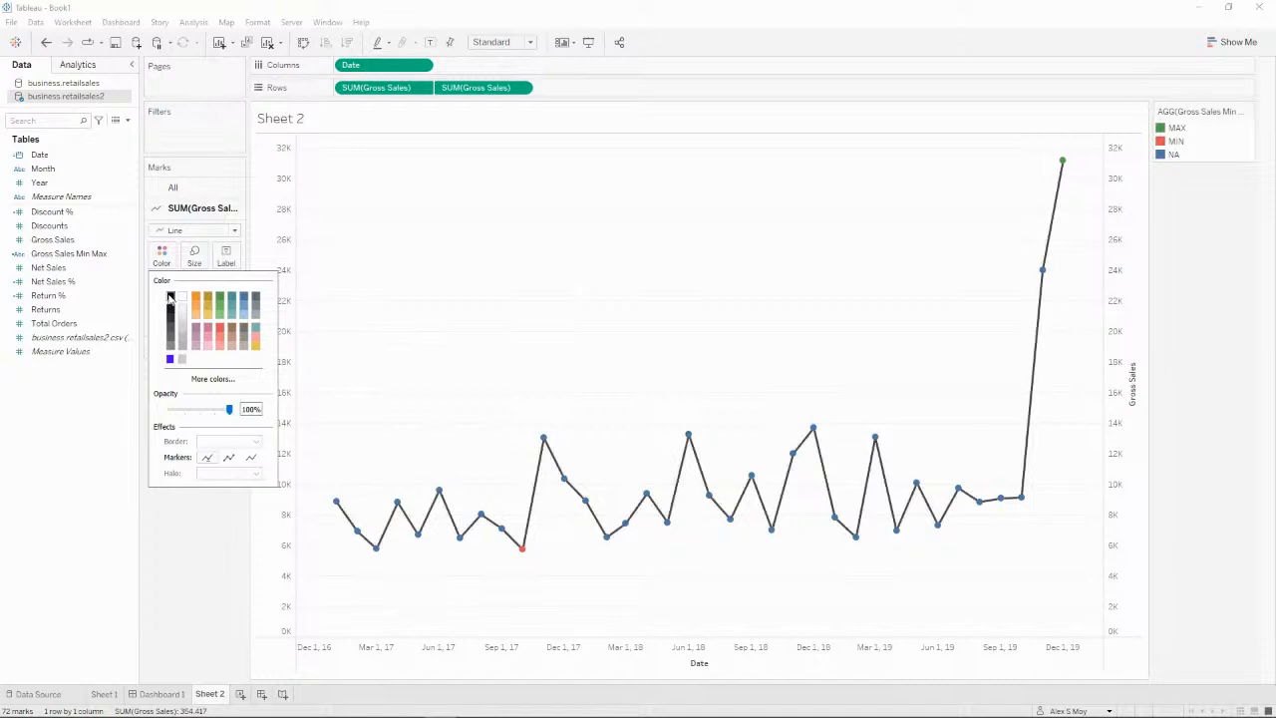
click(170, 347)
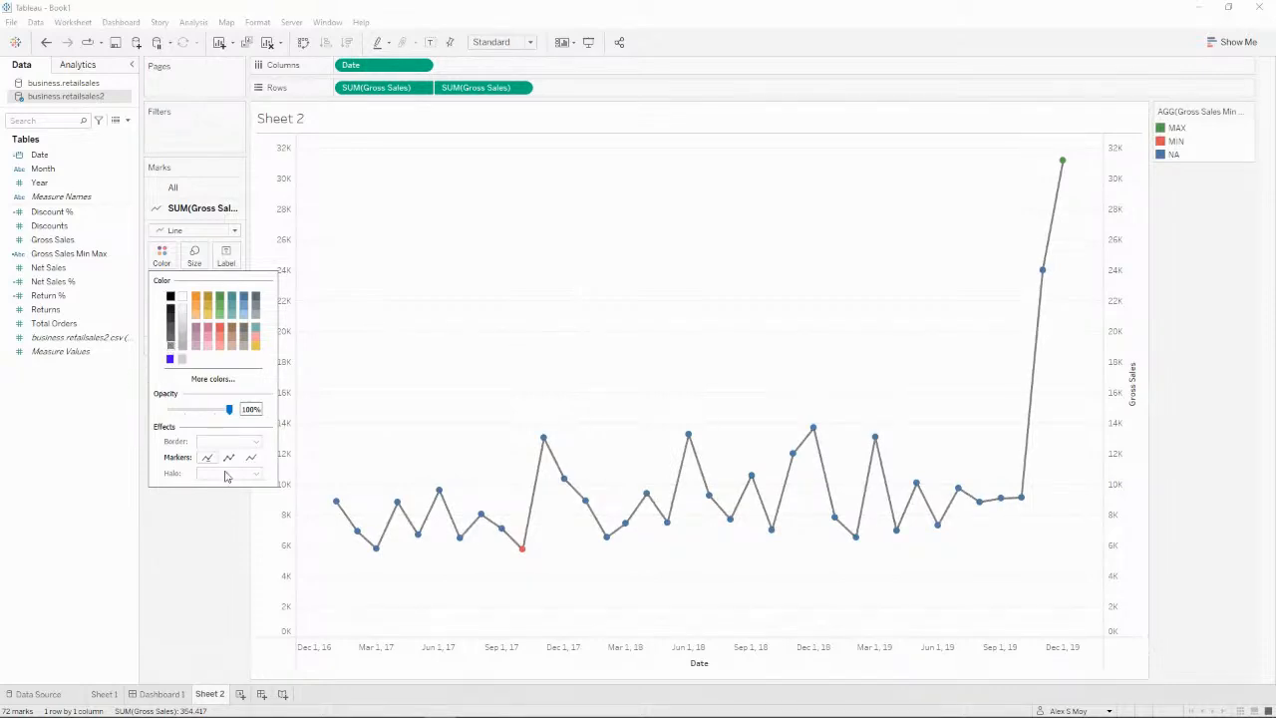
click(182, 359)
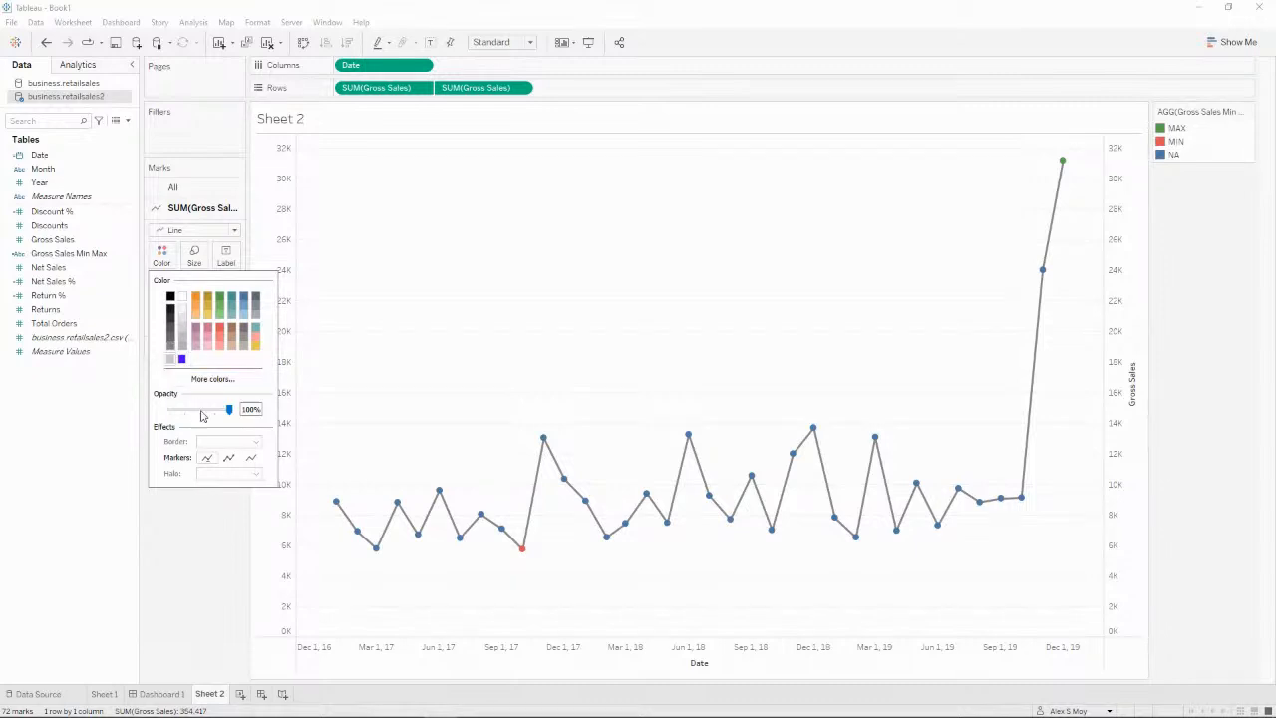
click(205, 540)
Step: Reduce the size of the Gross Sales line to make it thinner
click(194, 254)
drag(219, 289, 203, 291)
click(194, 428)
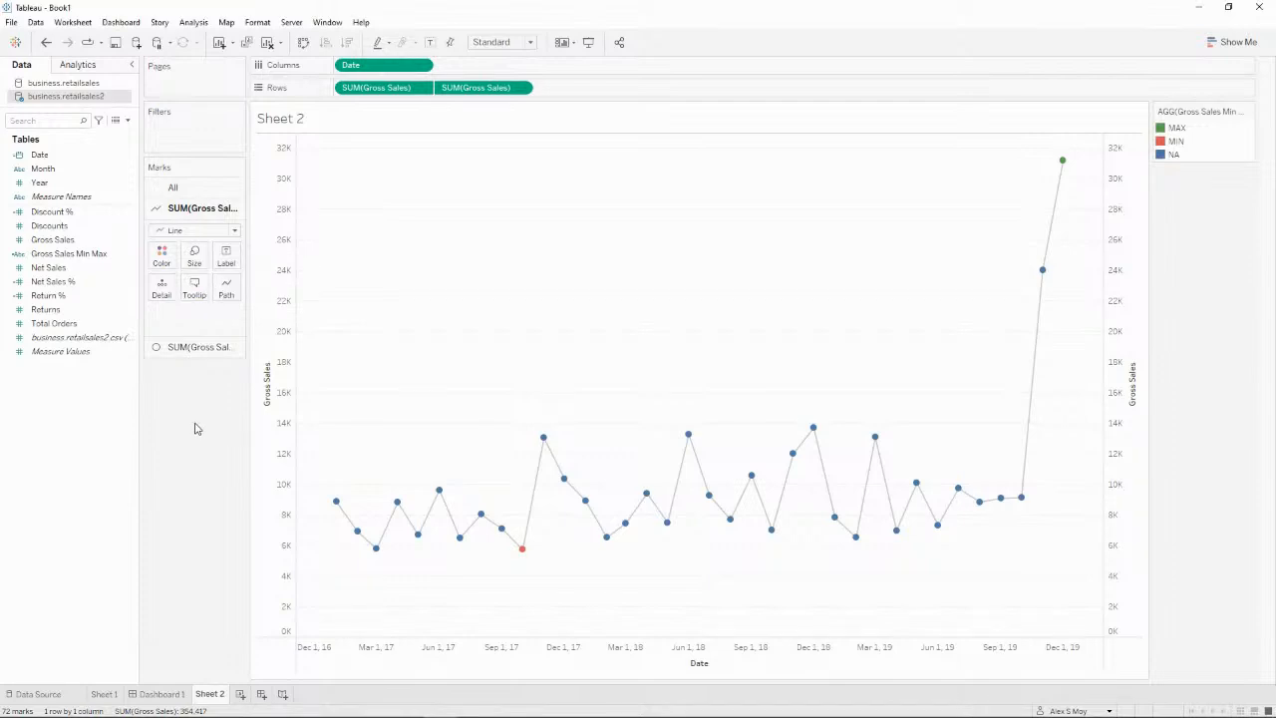
Step: Size the circle marks of the second Gross Sales measure by Gross Sales Min Max, keeping it on colour as well
click(190, 354)
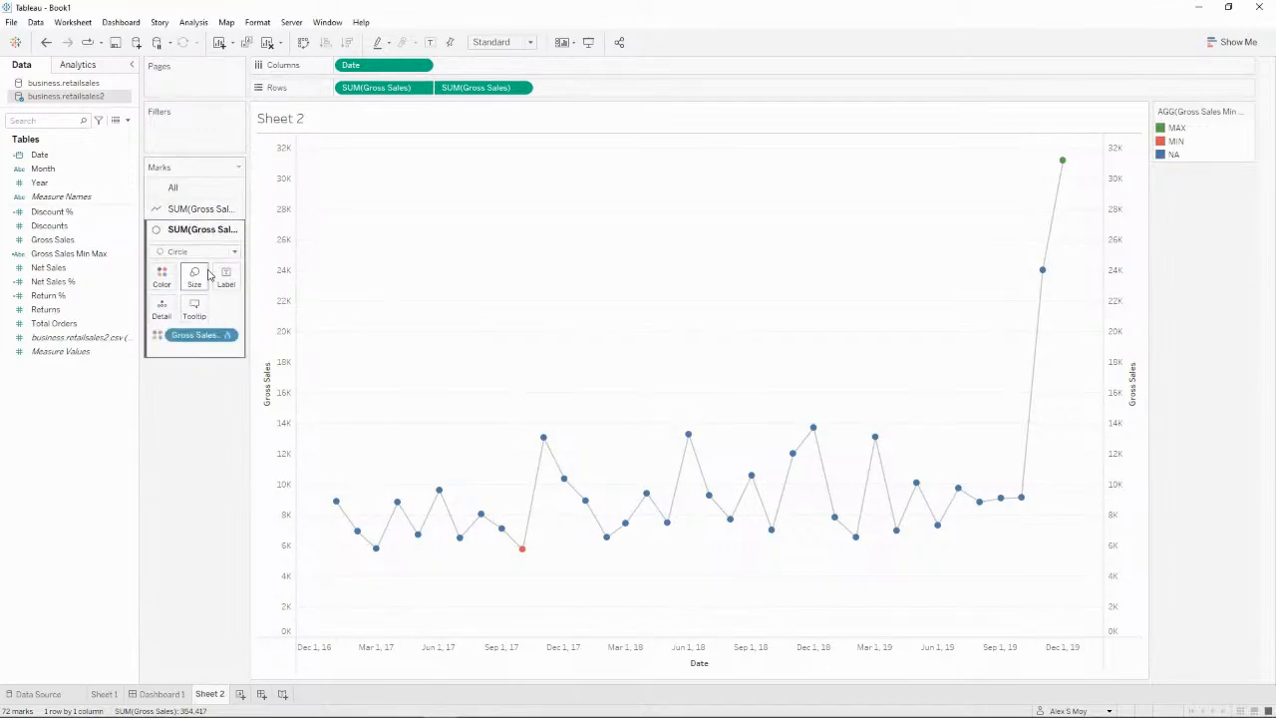
drag(191, 340, 195, 279)
right_click(180, 356)
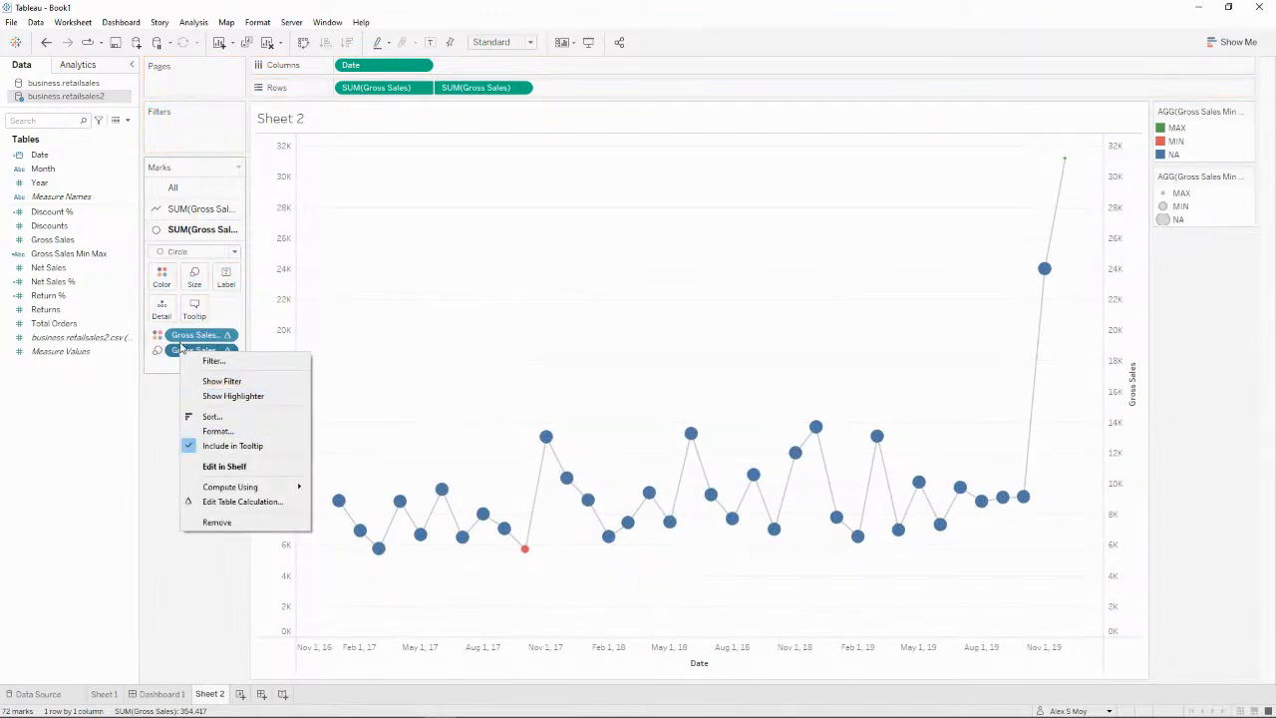
Step: Reverse the Gross Sales Min Max size order so MAX gets the largest circle and NA the smallest
click(1239, 178)
click(1249, 177)
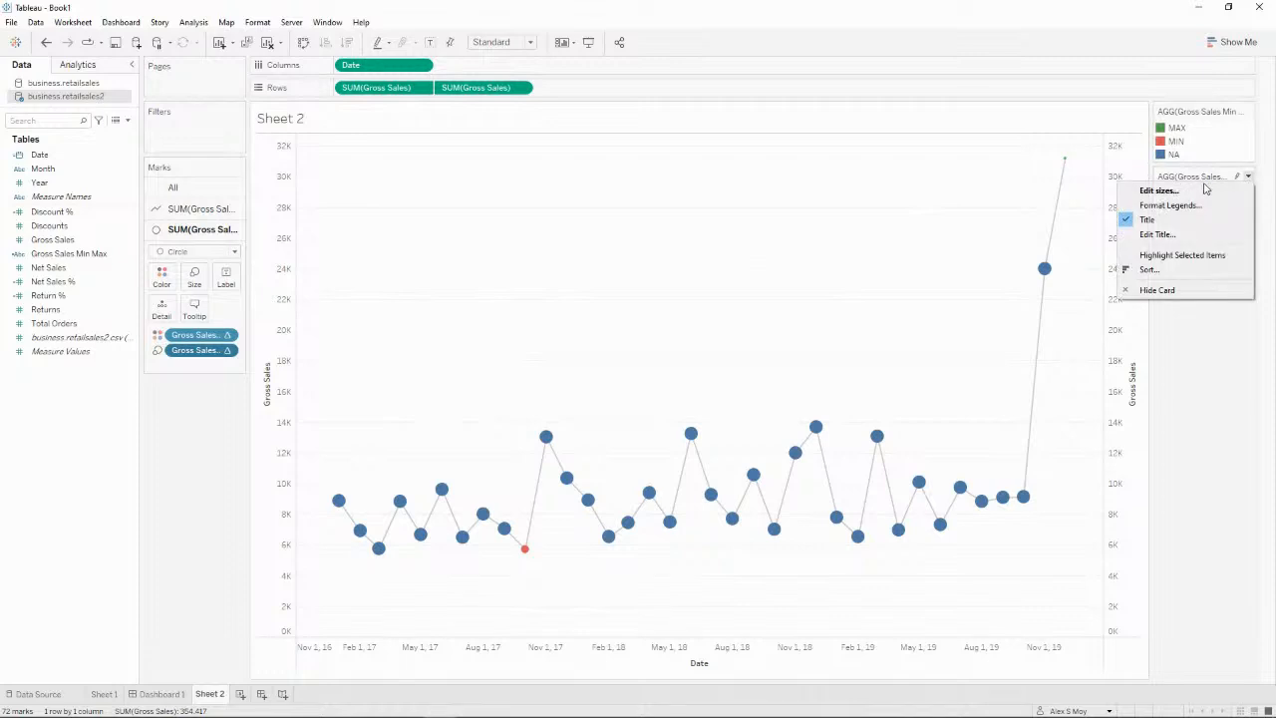
click(1187, 183)
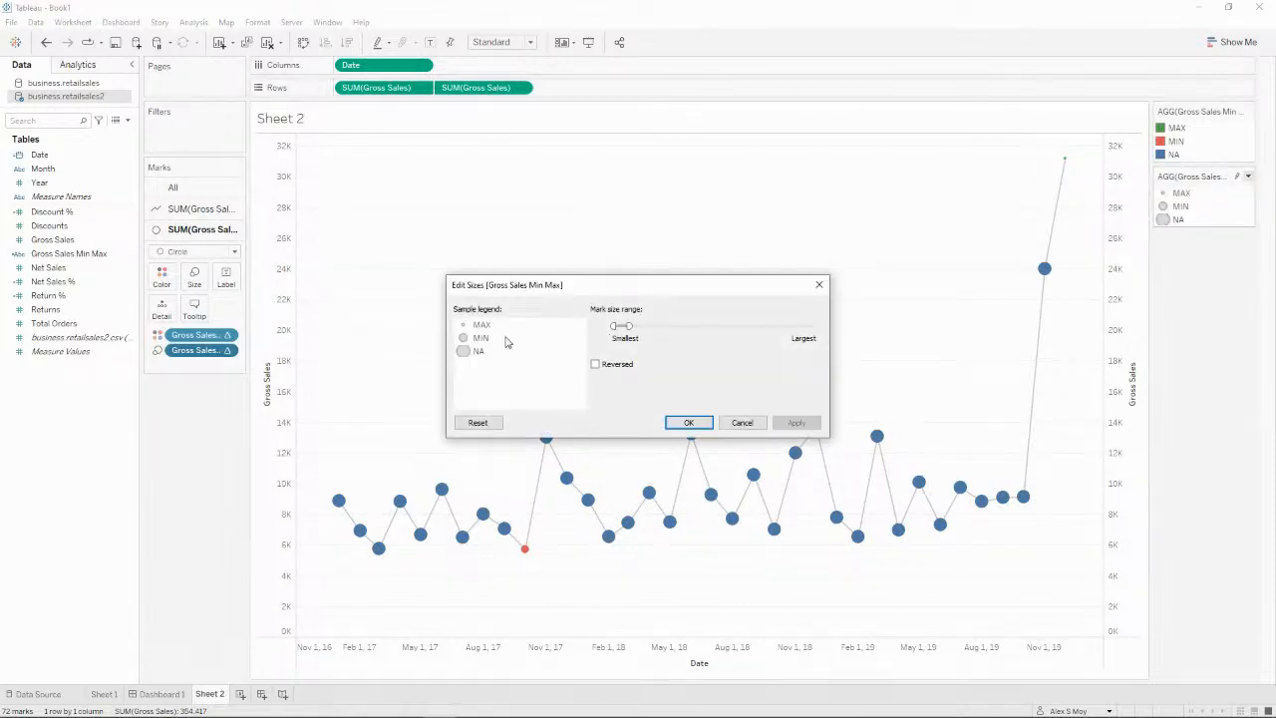
click(464, 353)
click(610, 367)
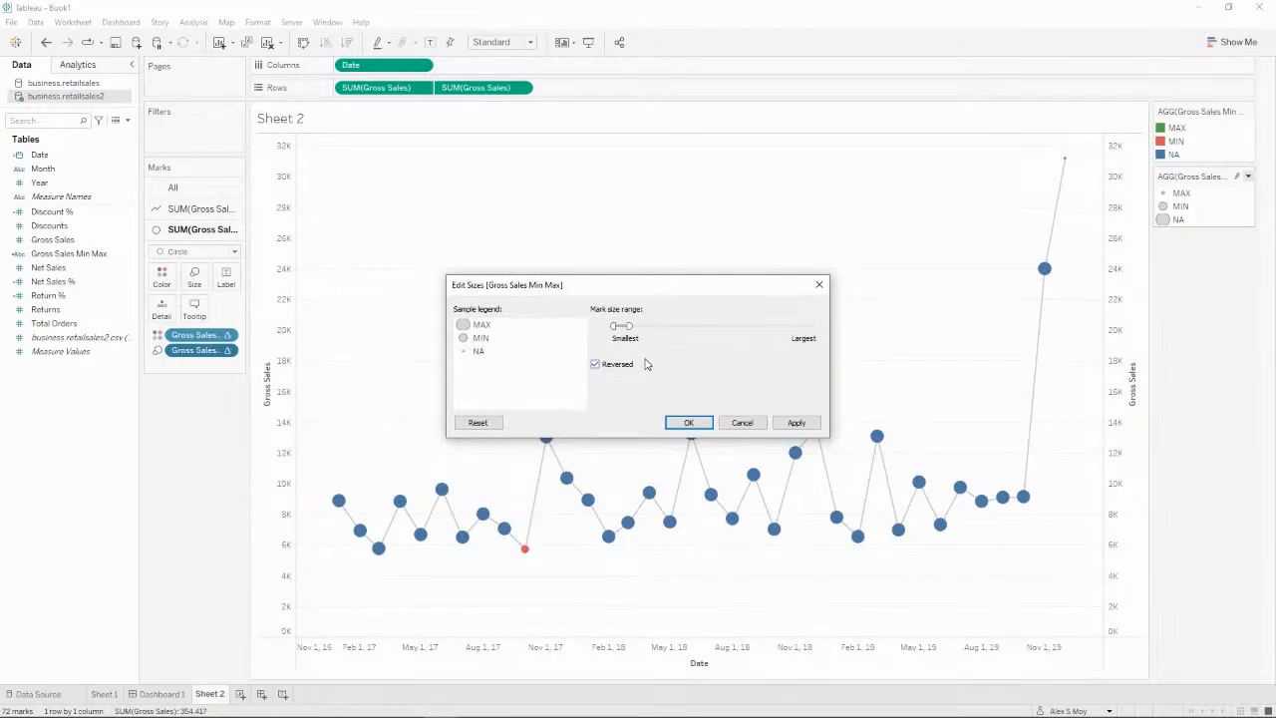
click(493, 357)
Step: Try a wider mark size range and narrow it to a small range near the smallest end
drag(634, 328, 639, 327)
click(799, 424)
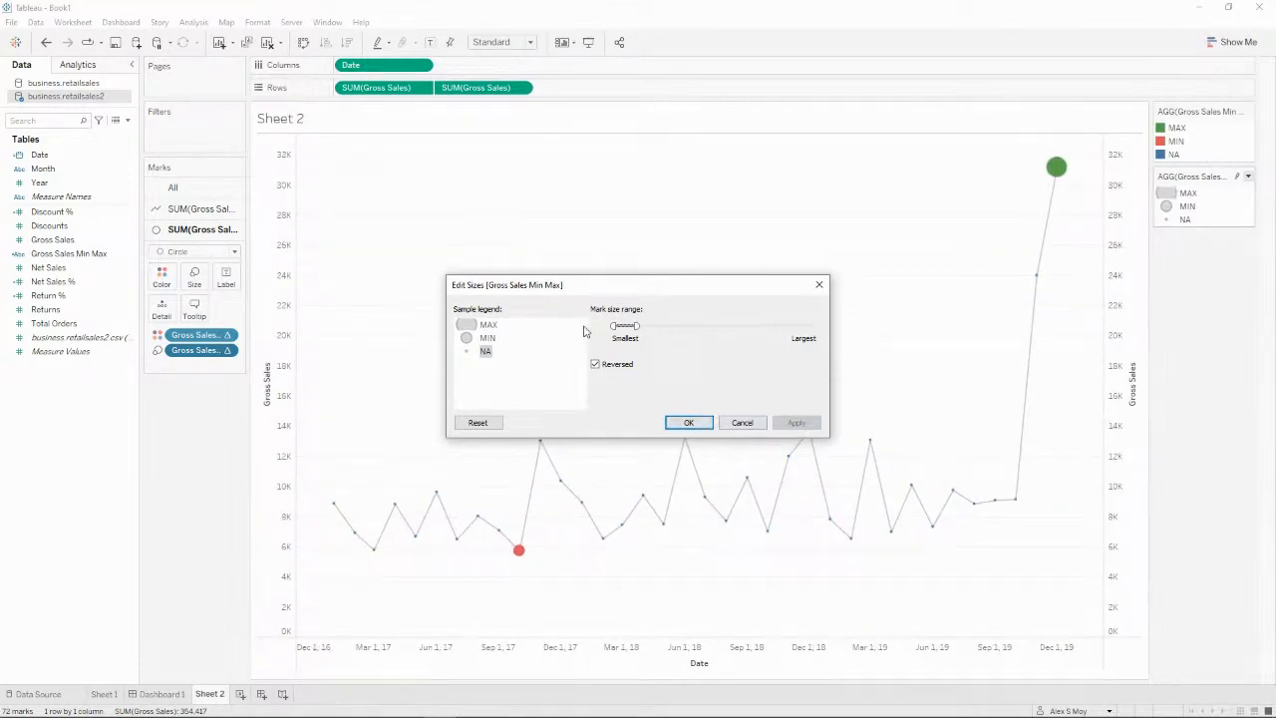
drag(641, 325, 622, 326)
click(798, 423)
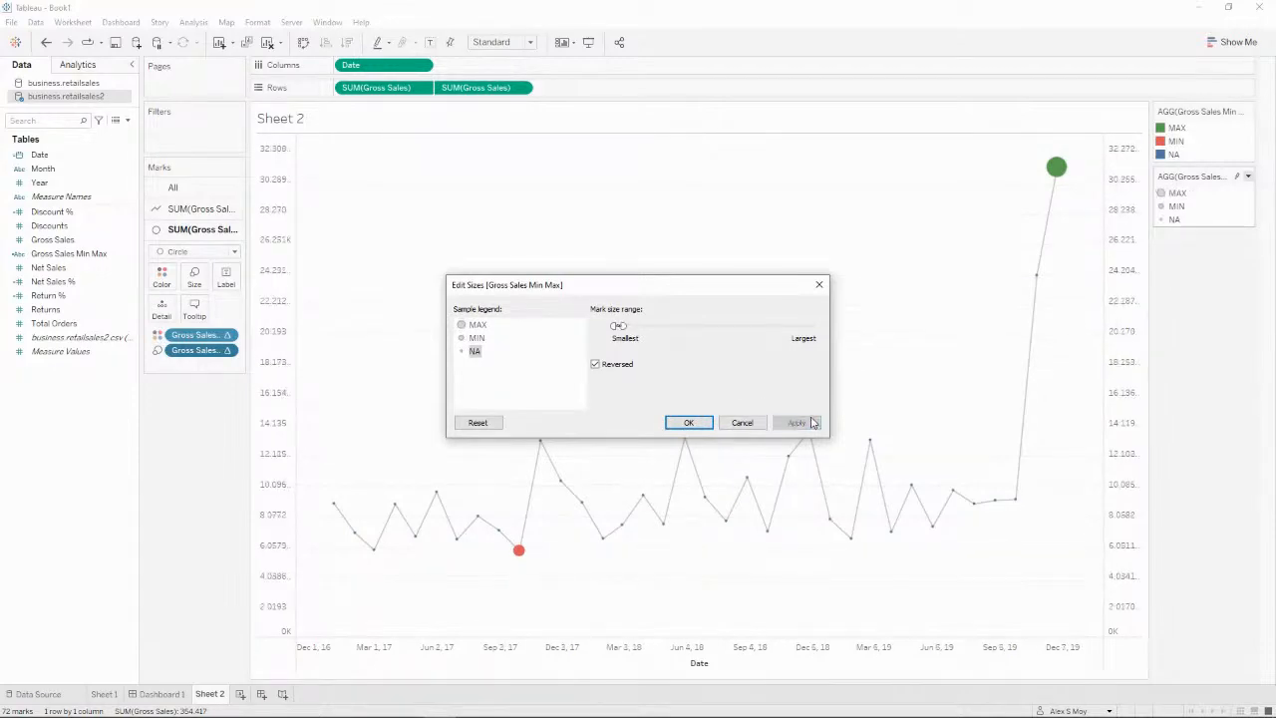
click(688, 423)
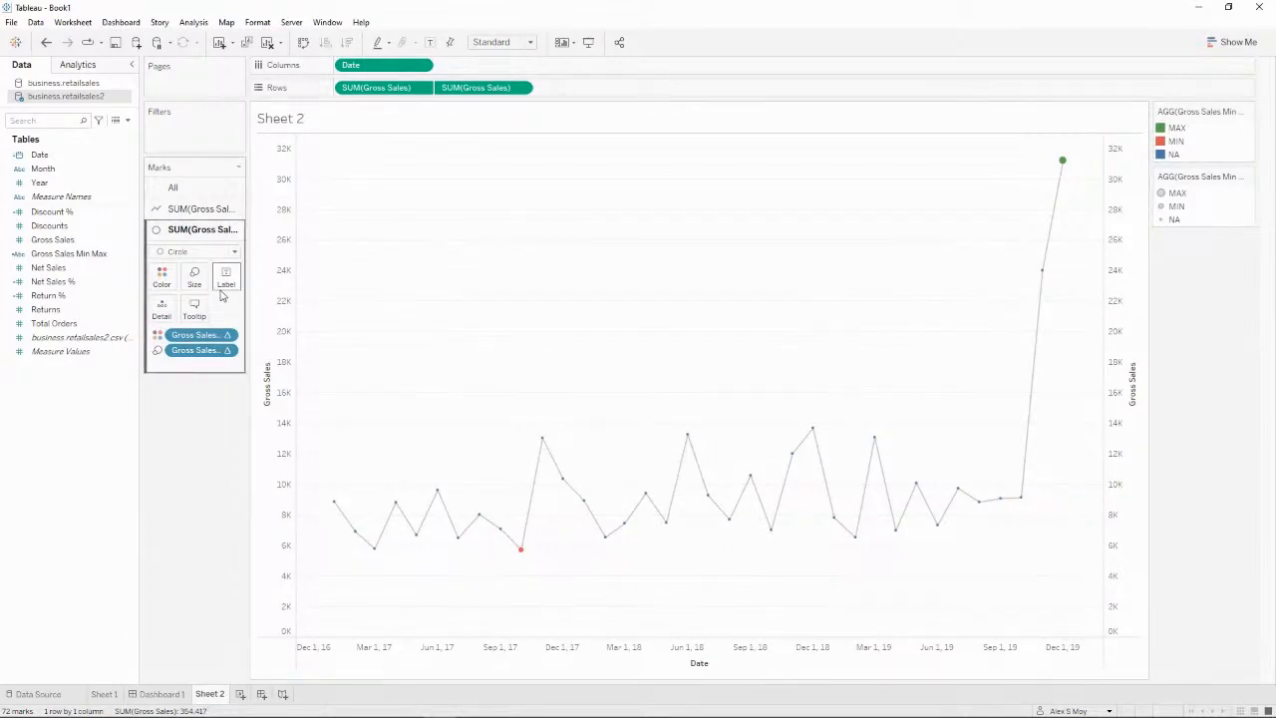
Step: Exclude the Gross Sales Min Max colour field from the tooltip of the circle marks
mouse_move(547, 444)
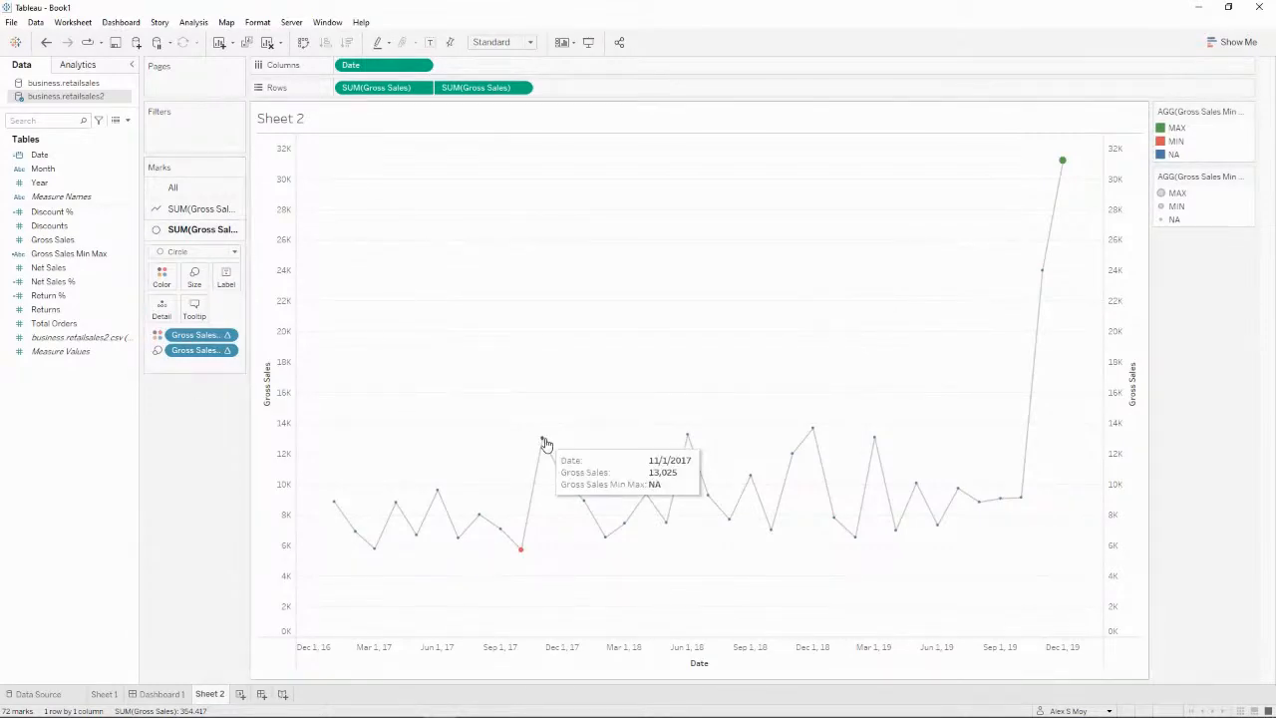
right_click(197, 338)
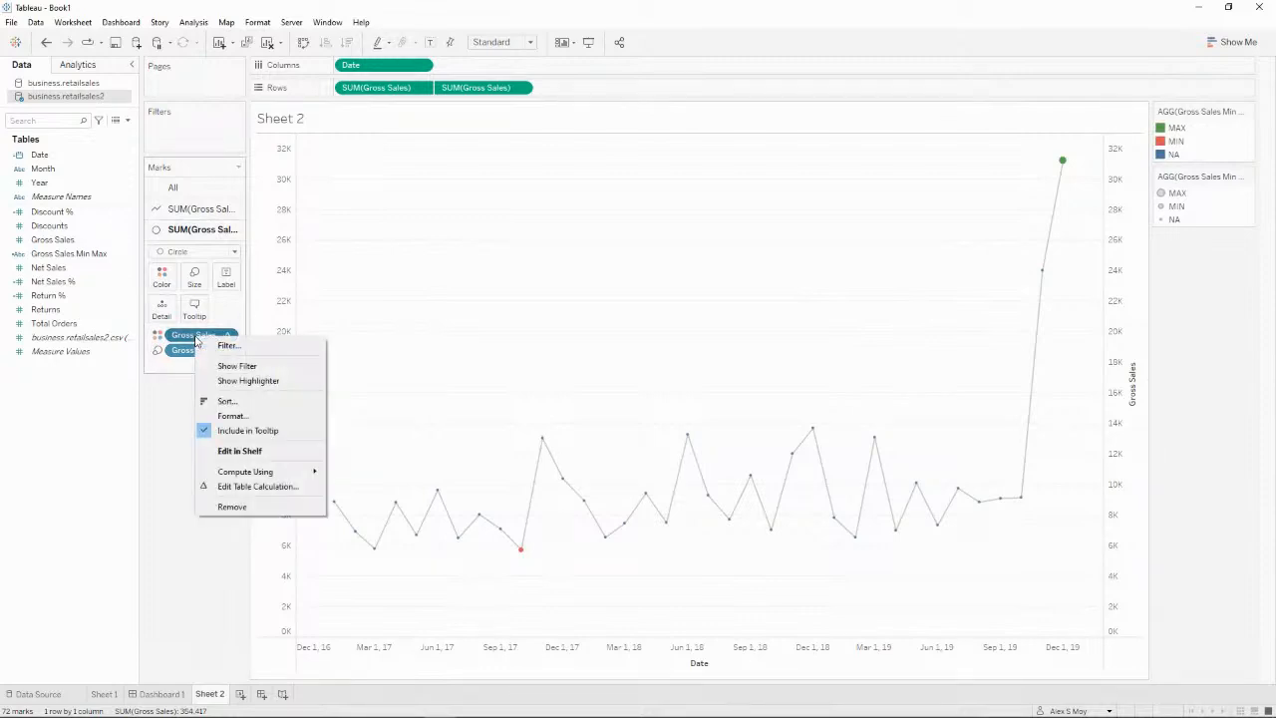
click(230, 430)
mouse_move(541, 443)
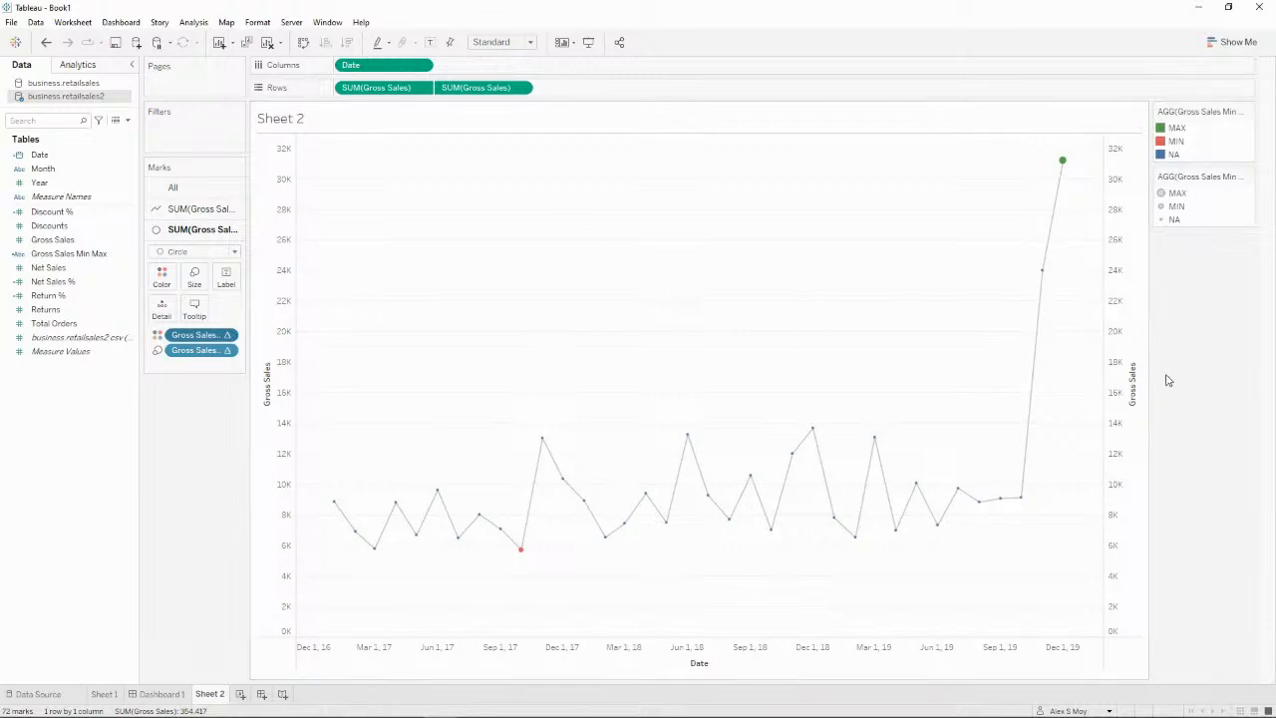
Step: Hide the headers of both Gross Sales axes and of the Date axis
right_click(1133, 339)
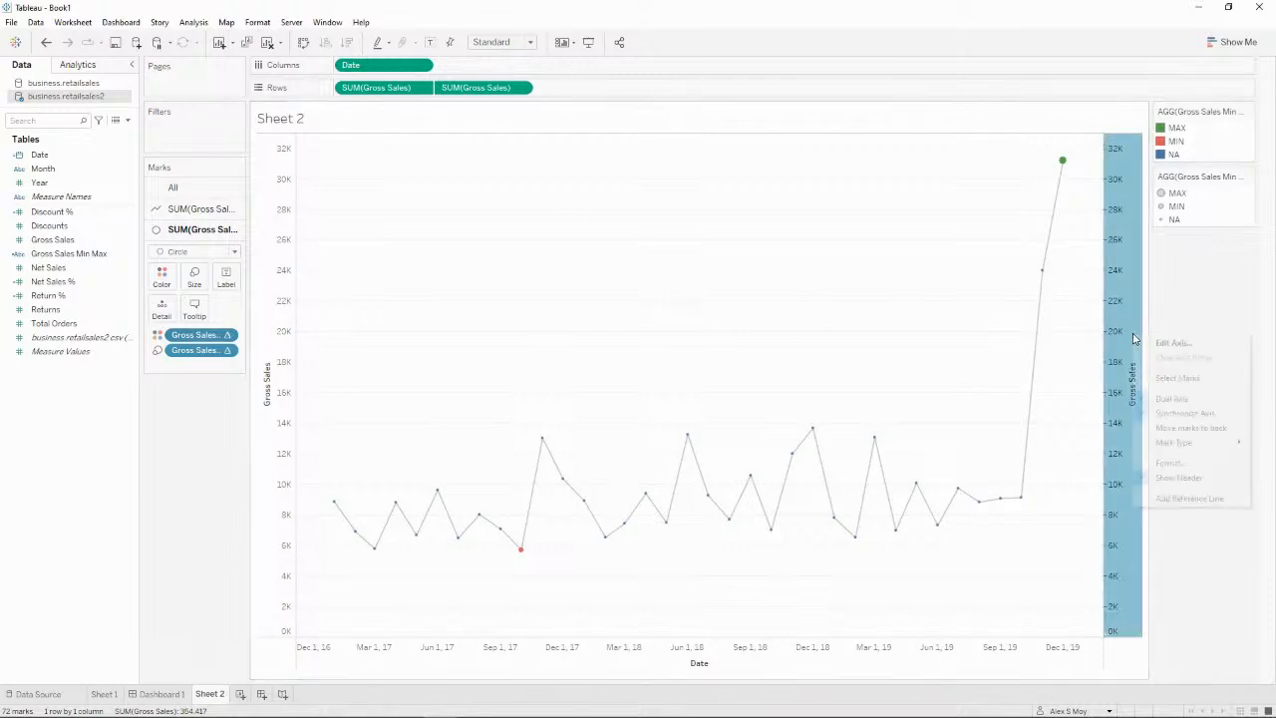
click(1182, 478)
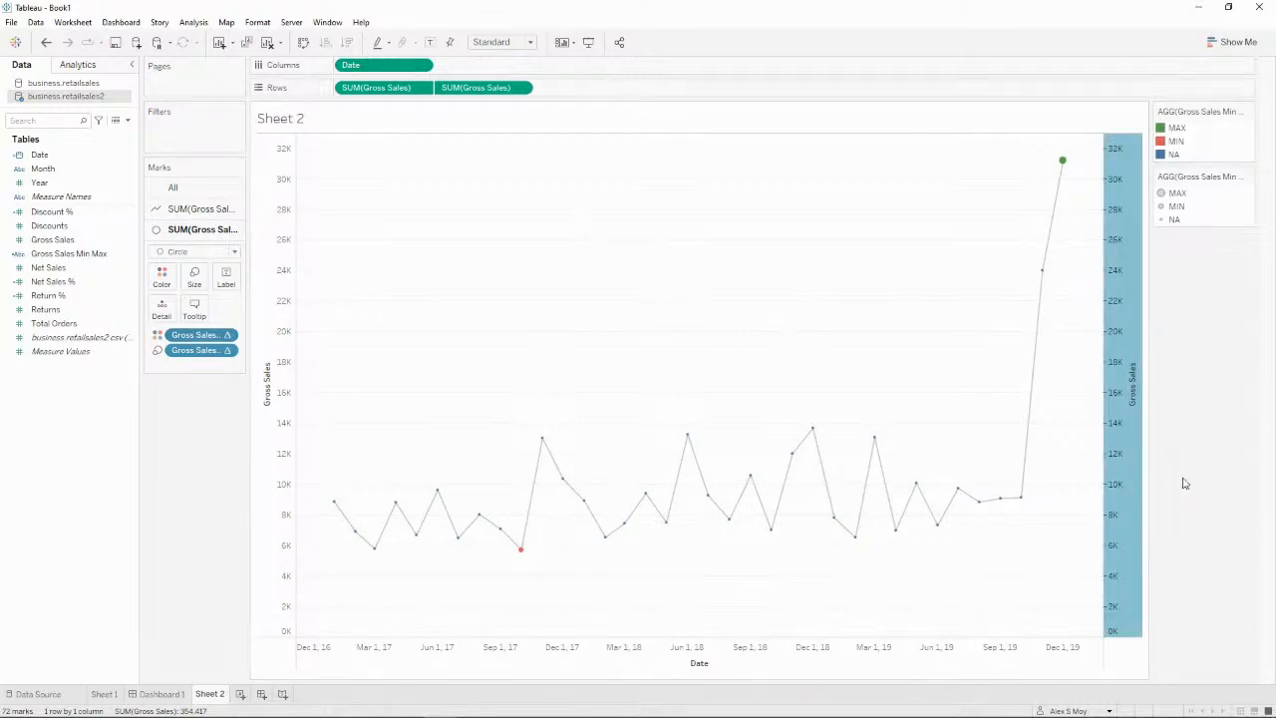
right_click(272, 294)
click(351, 419)
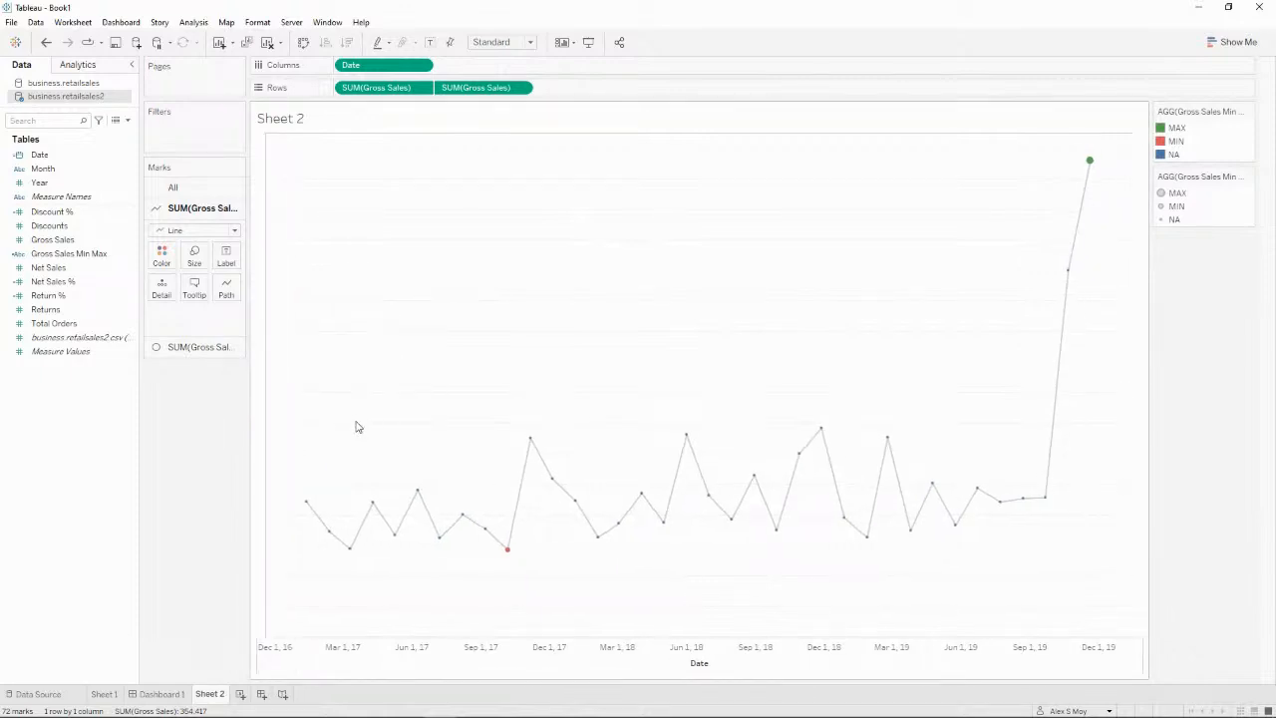
right_click(584, 659)
click(636, 622)
Step: Format the sheet borders with the row divider and column divider panes set to None
right_click(567, 365)
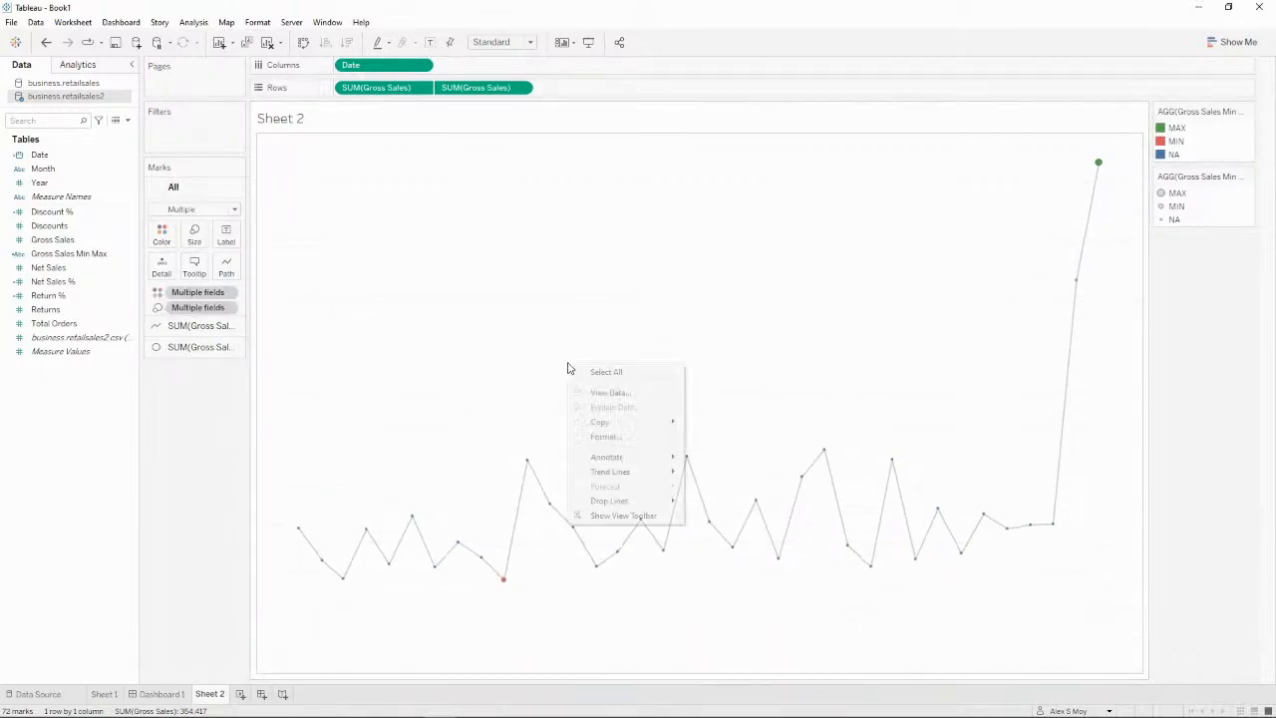
click(607, 437)
click(63, 89)
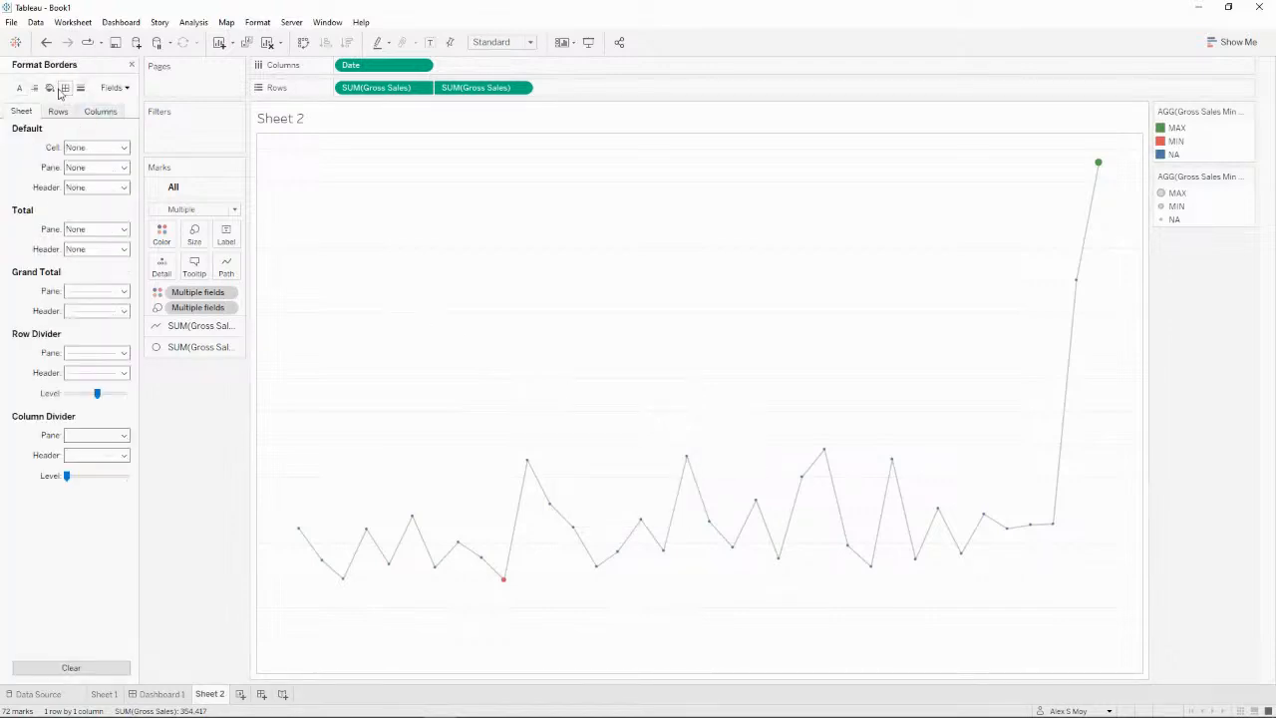
click(100, 353)
click(103, 375)
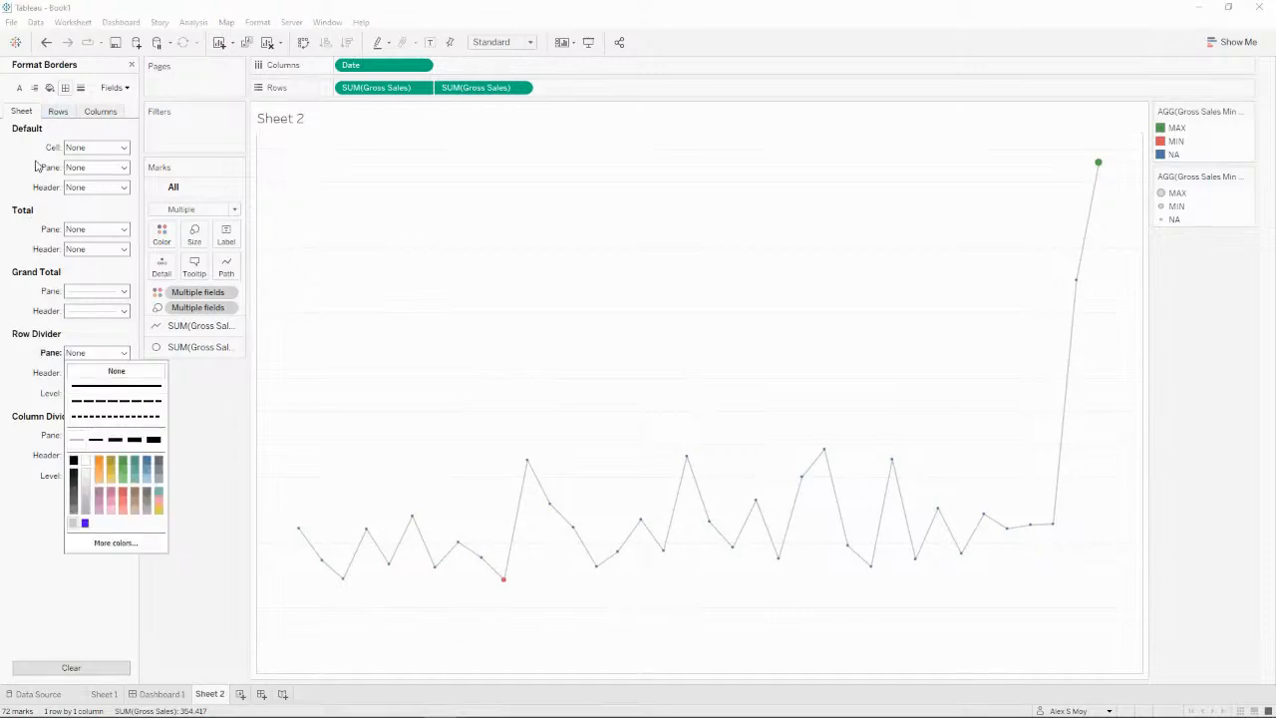
click(14, 395)
click(92, 436)
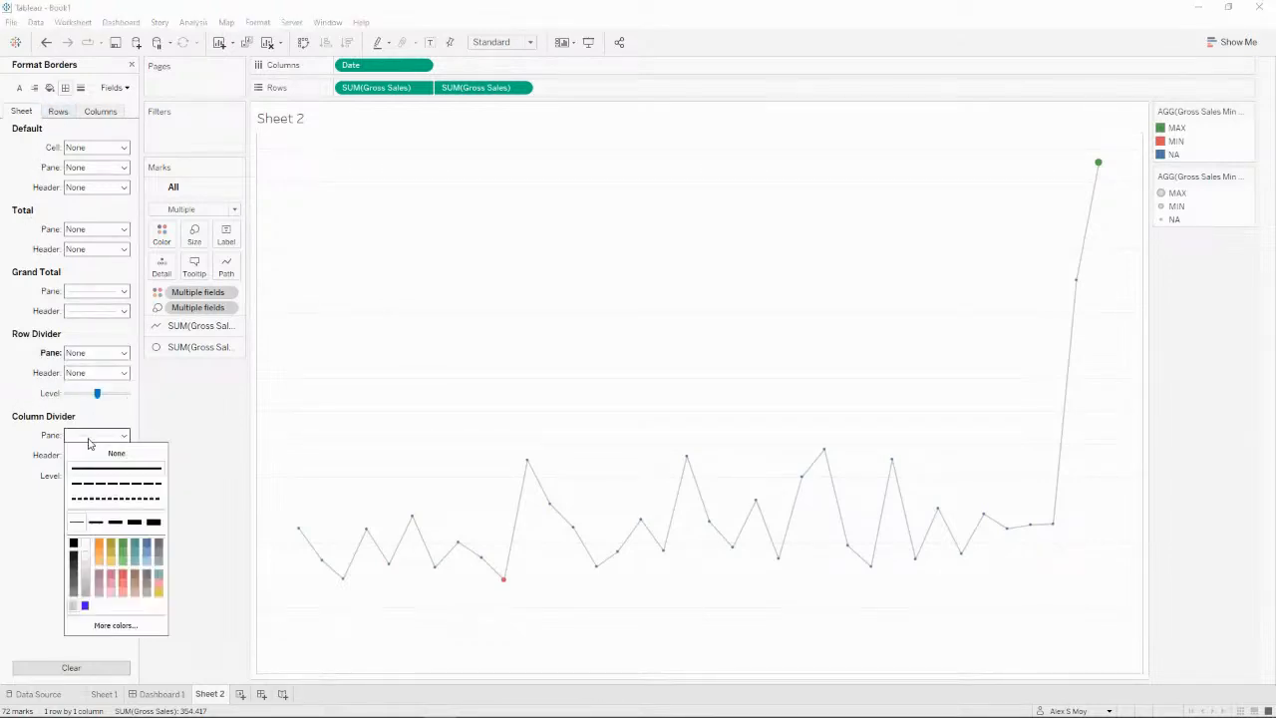
click(37, 509)
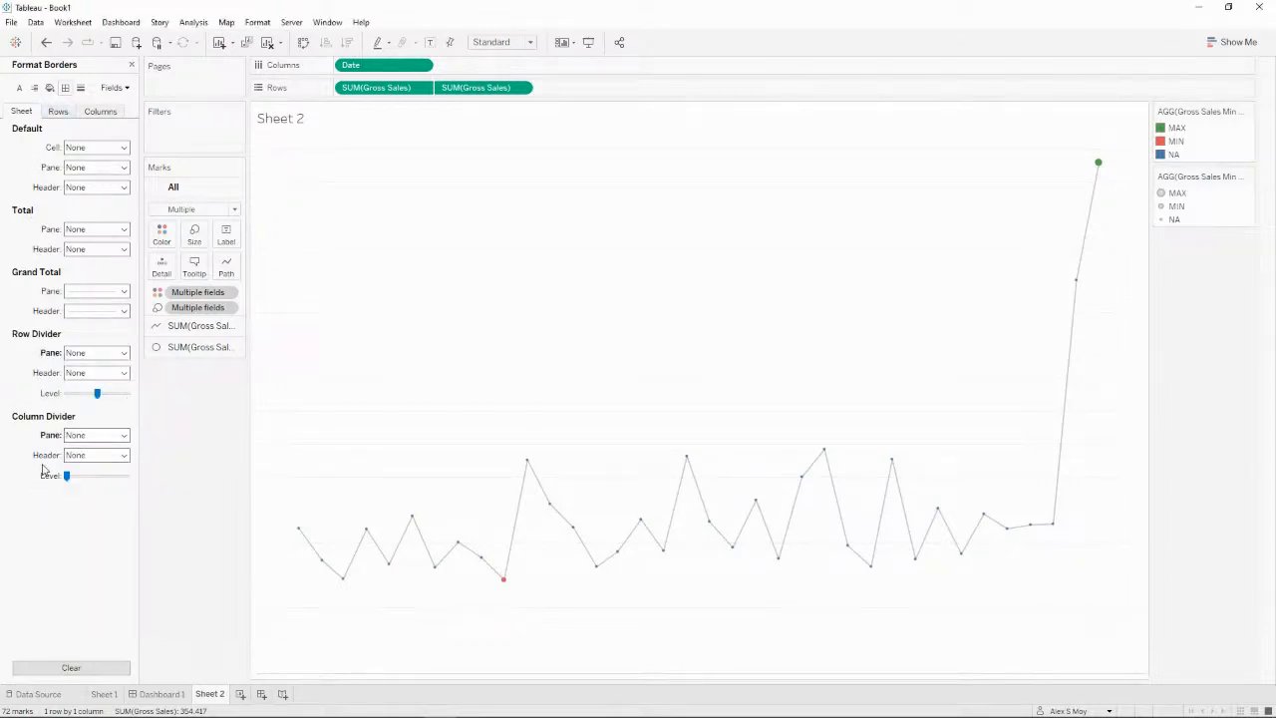
Step: Set the sheet's zero lines and the row grid lines to None
click(81, 88)
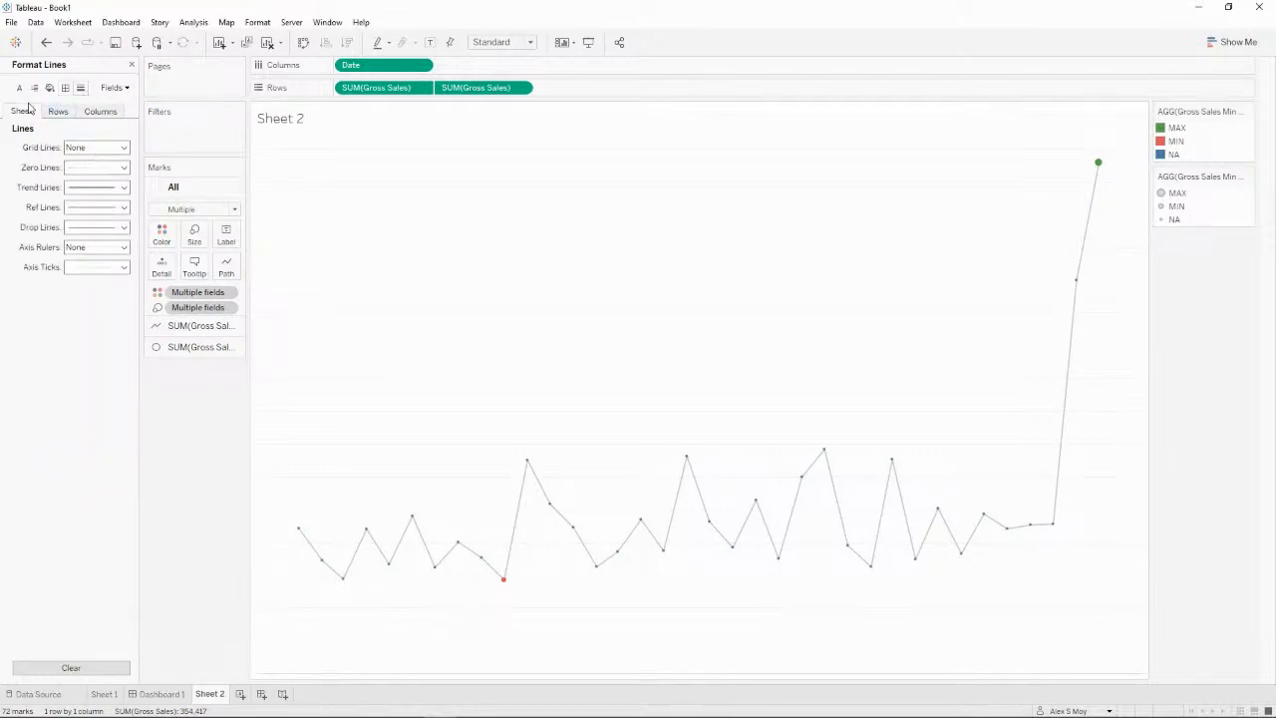
click(93, 171)
click(89, 182)
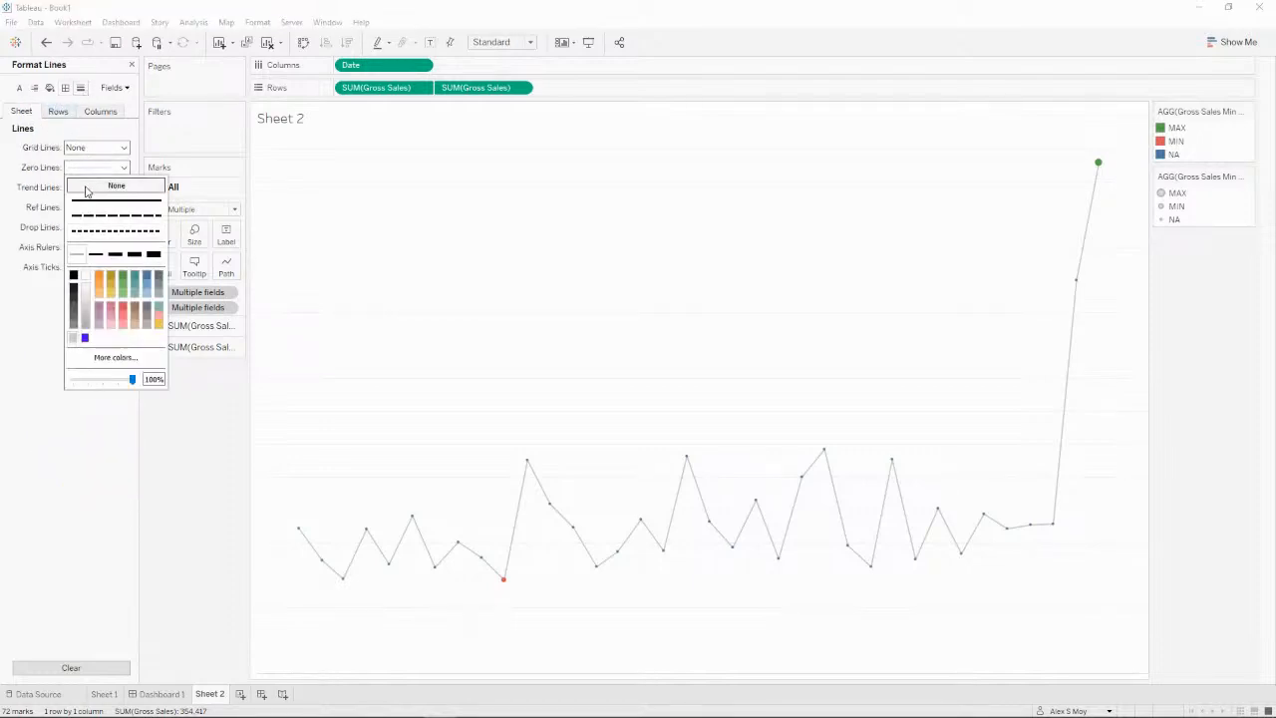
click(22, 285)
click(58, 111)
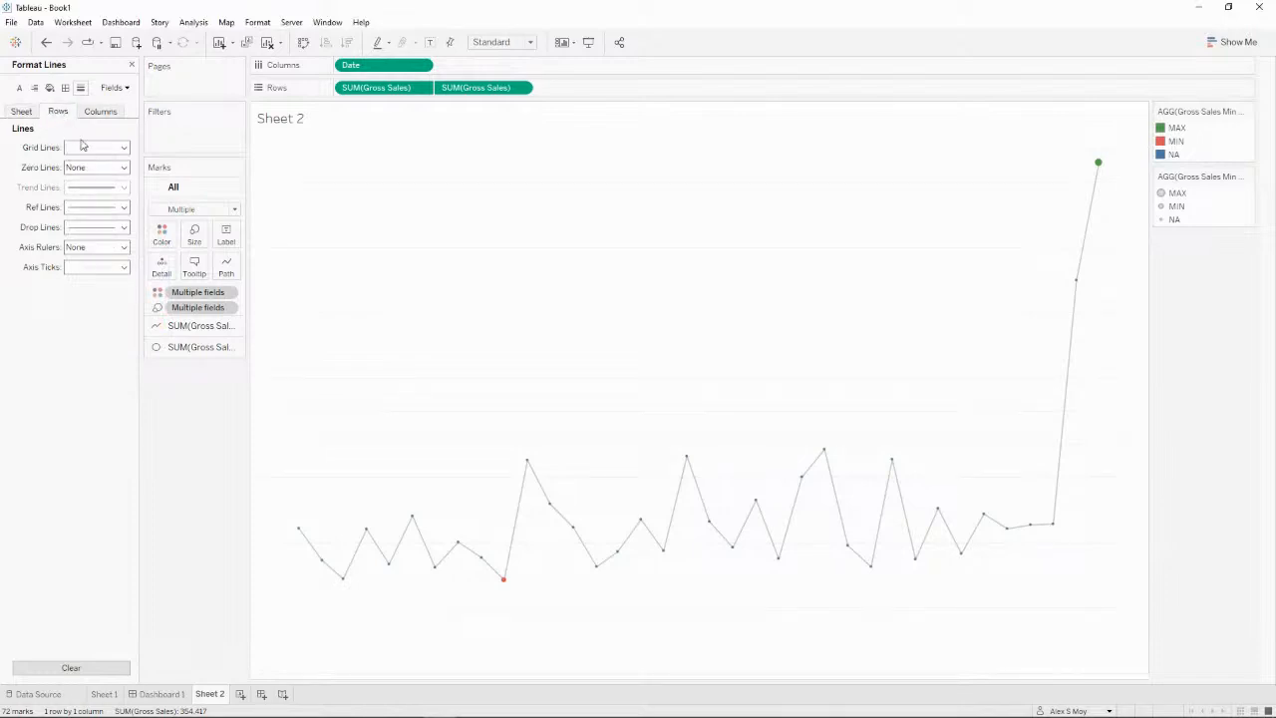
click(84, 147)
click(89, 165)
click(40, 387)
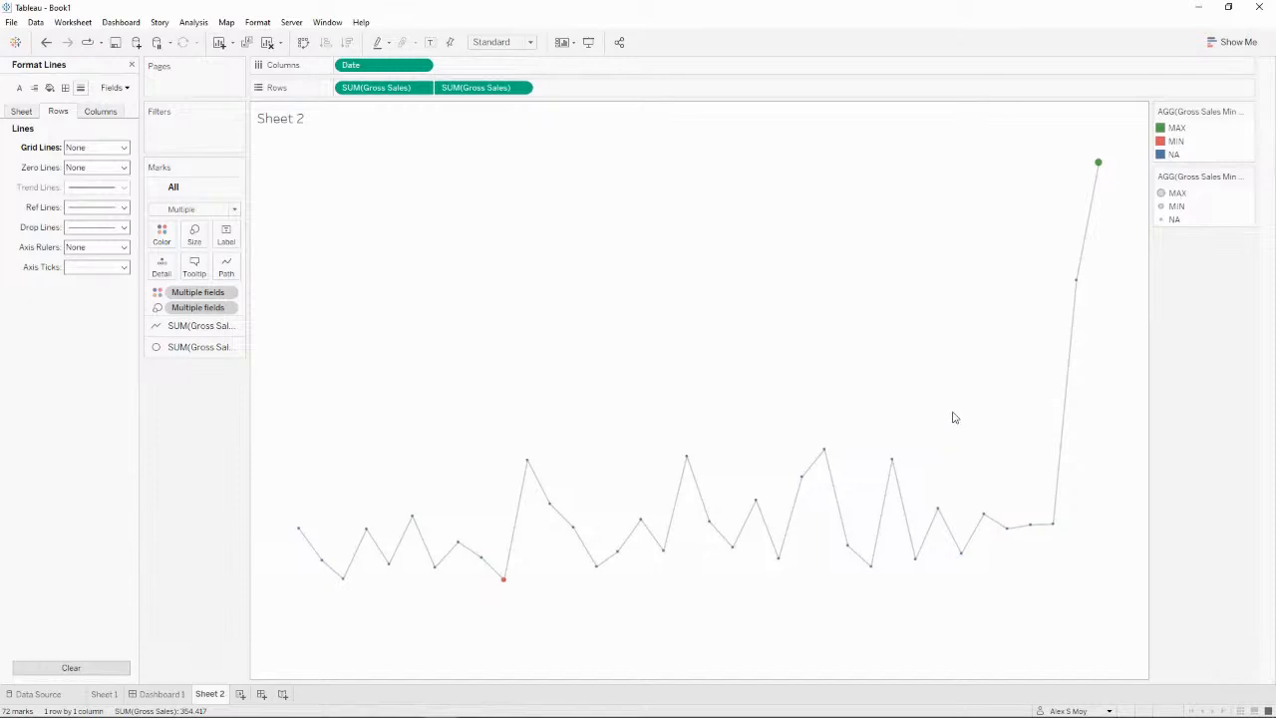
Step: Show the axis header of the first Gross Sales measure again
click(193, 348)
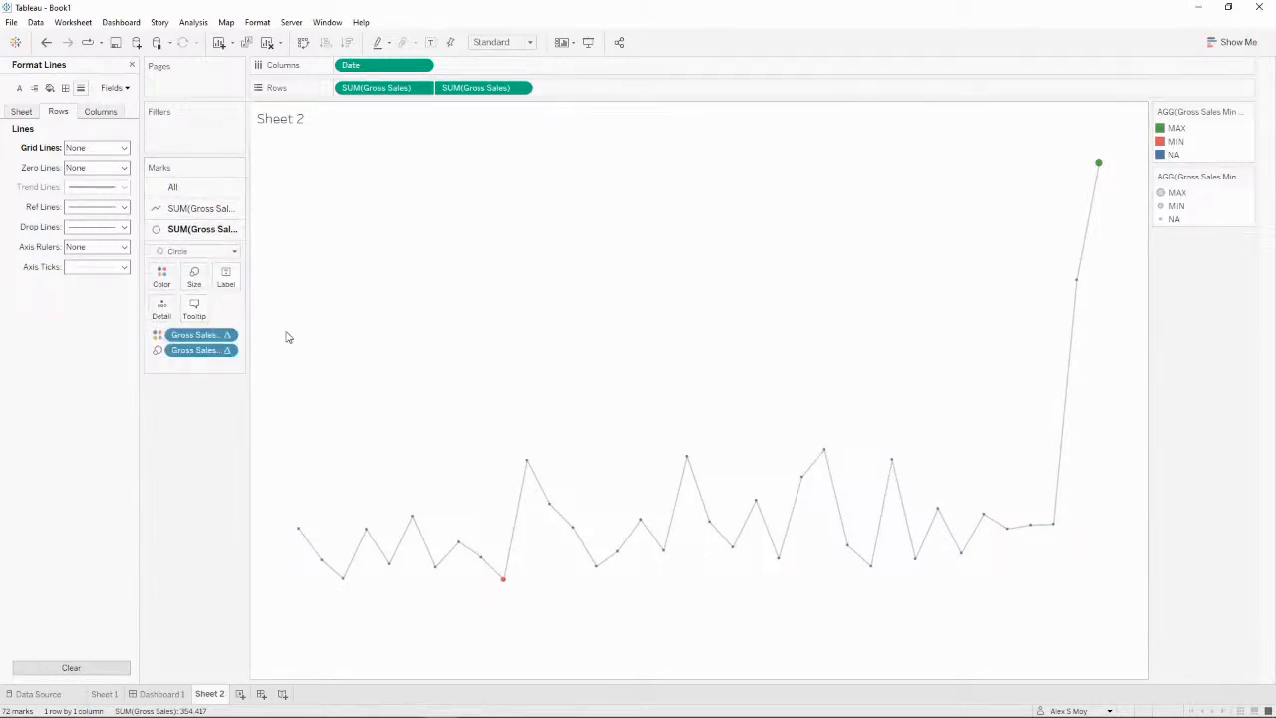
right_click(410, 90)
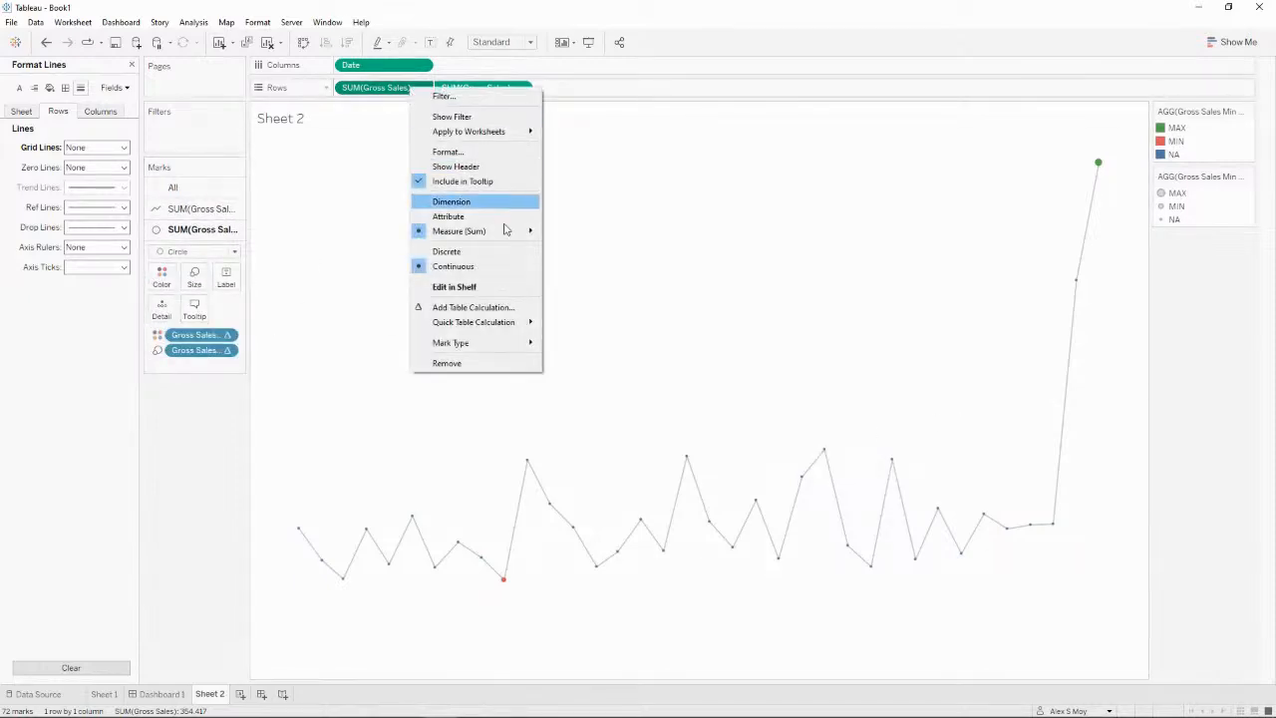
click(468, 166)
Step: Exclude zero from the automatic range of the Gross Sales axis and hide its header
right_click(282, 257)
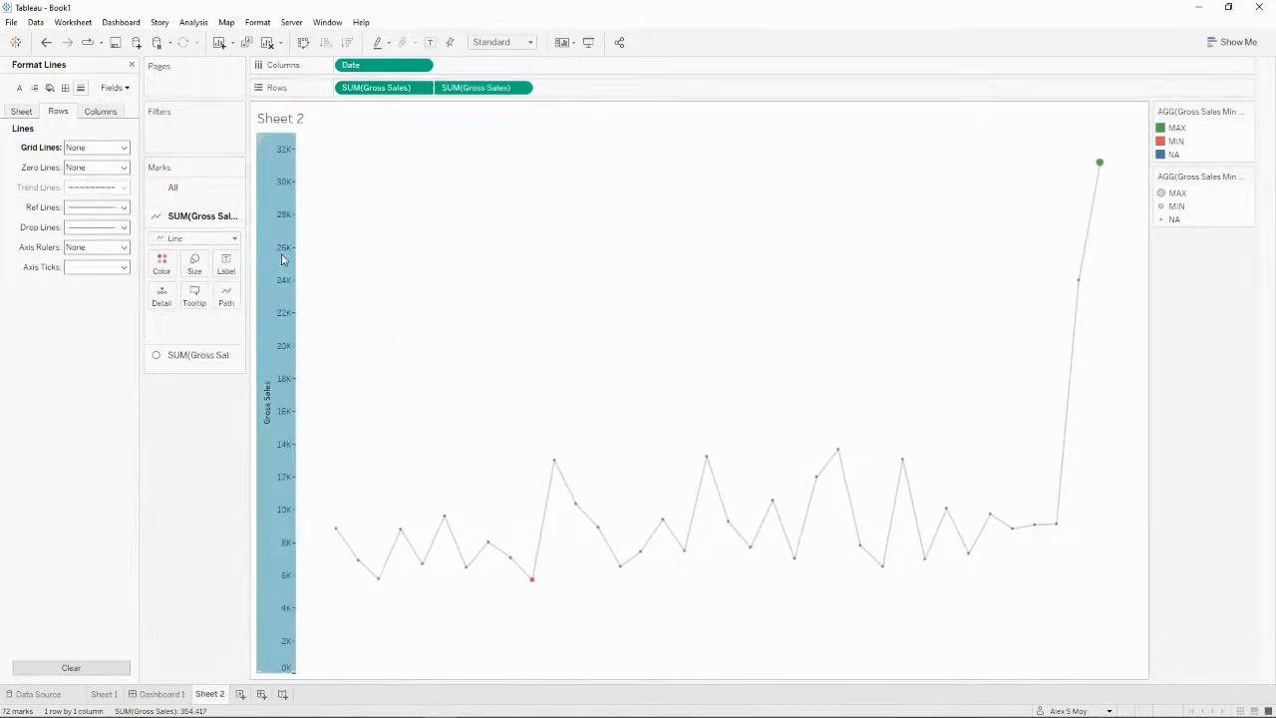
click(369, 268)
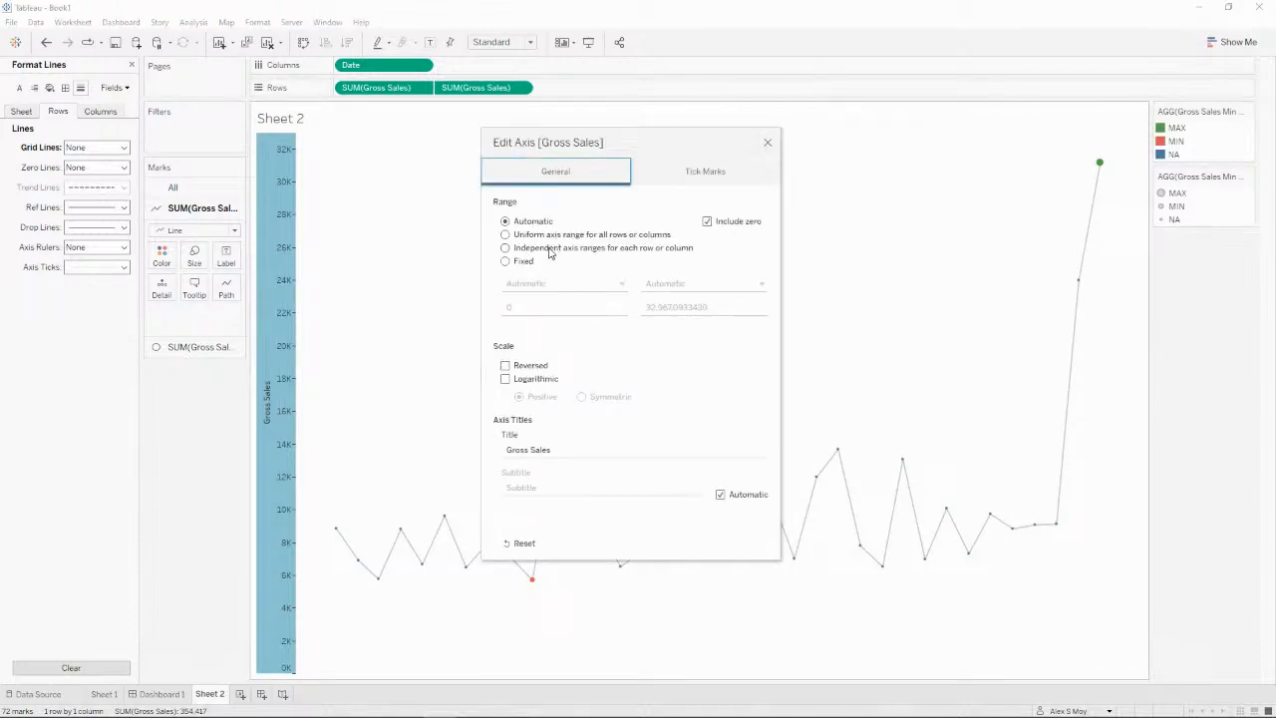
click(707, 222)
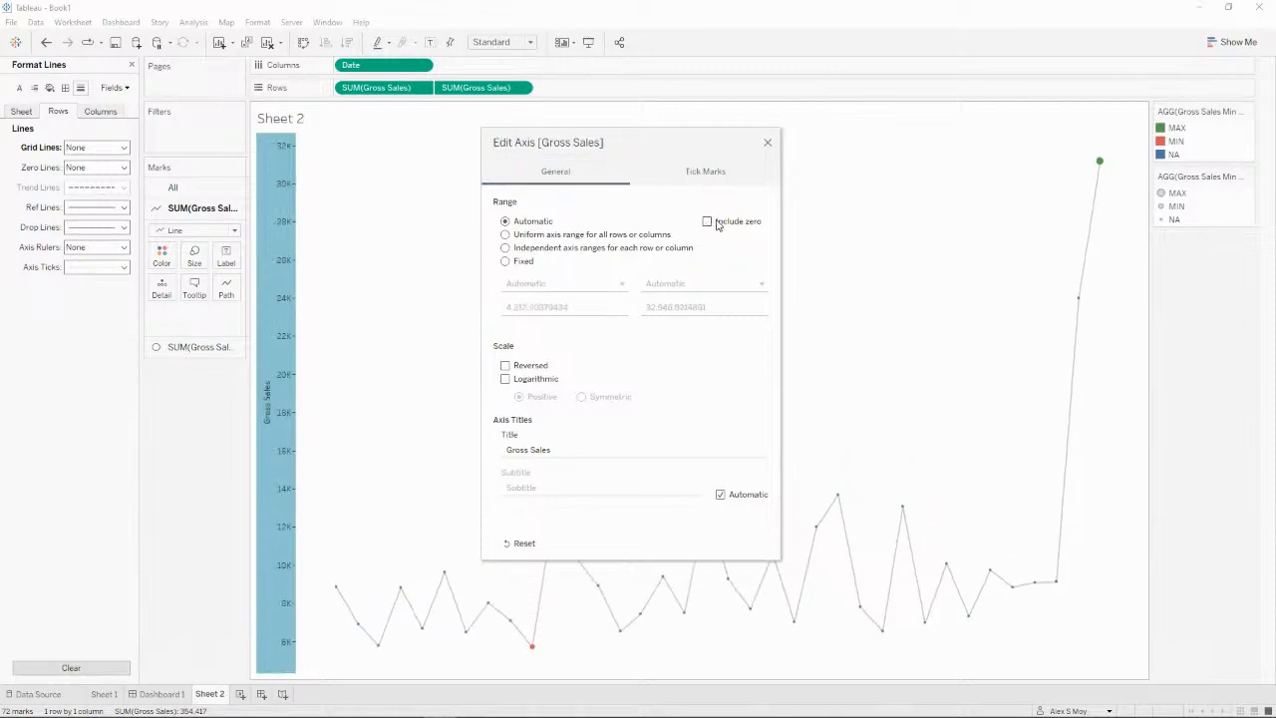
click(768, 144)
right_click(279, 303)
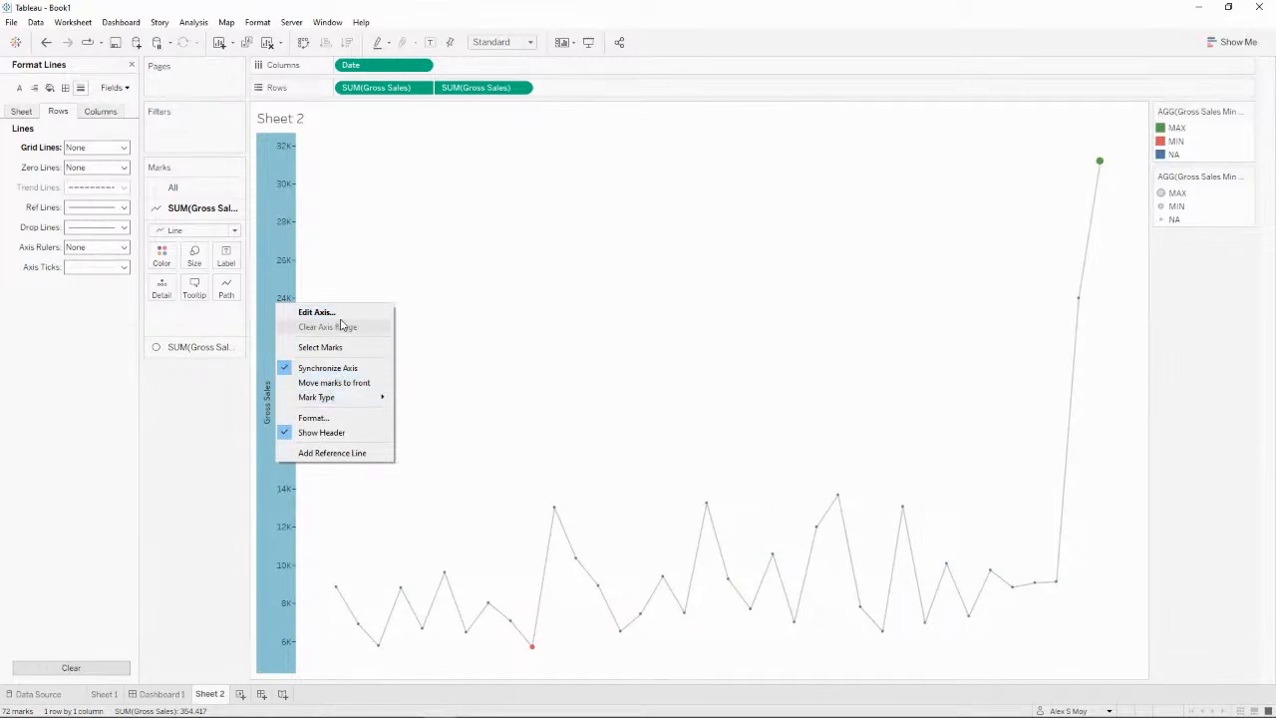
click(361, 435)
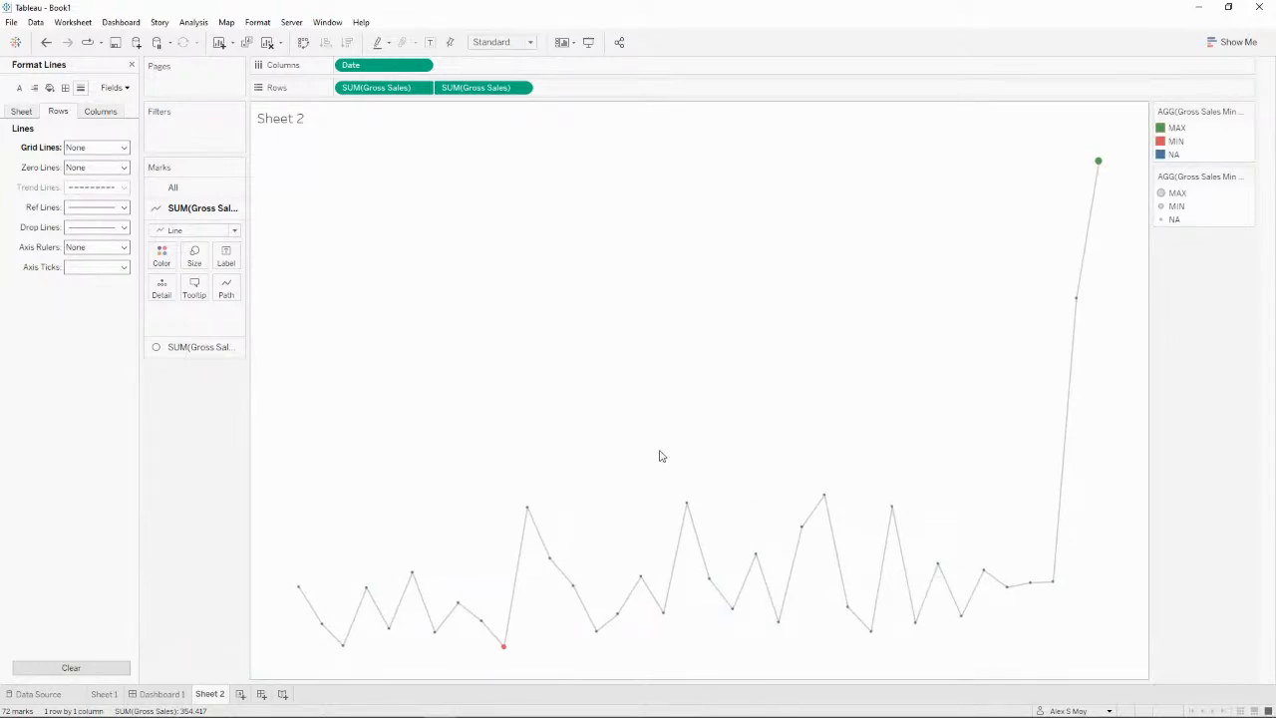
Step: Enlarge the mark size range of the second Gross Sales measure's circles, keeping it reversed so MAX is largest and NA smallest
click(200, 347)
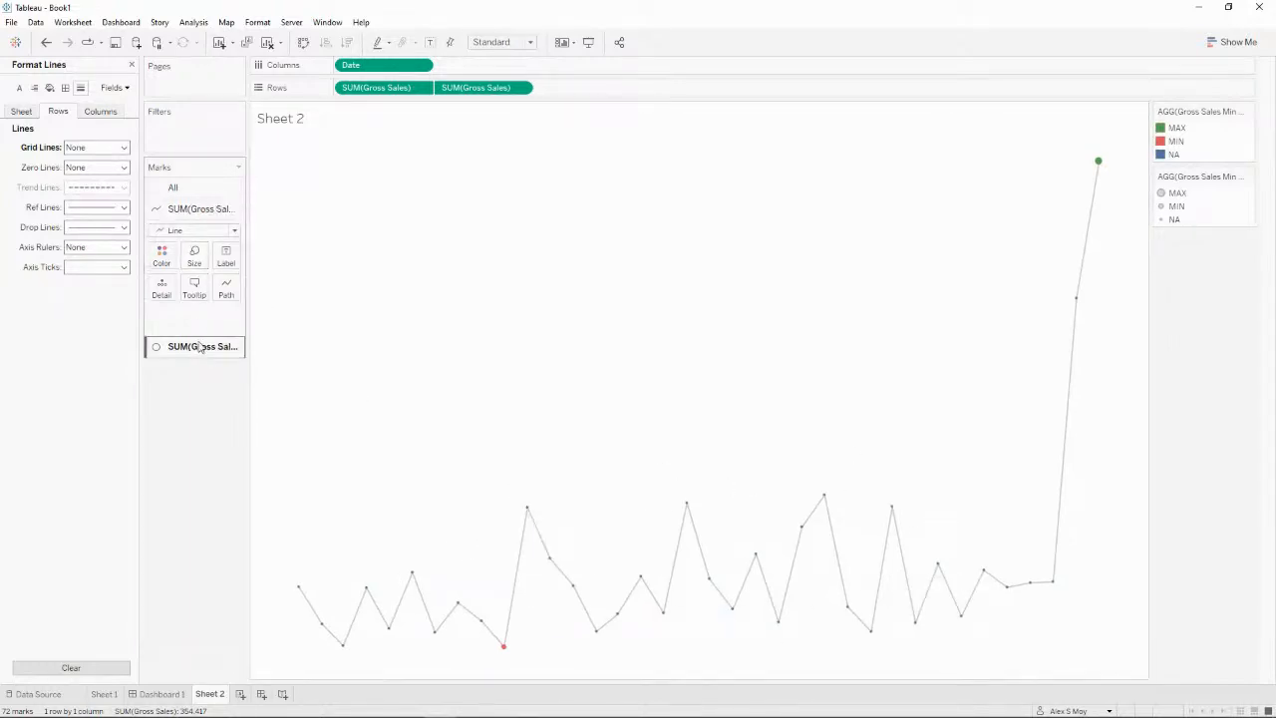
double_click(1233, 199)
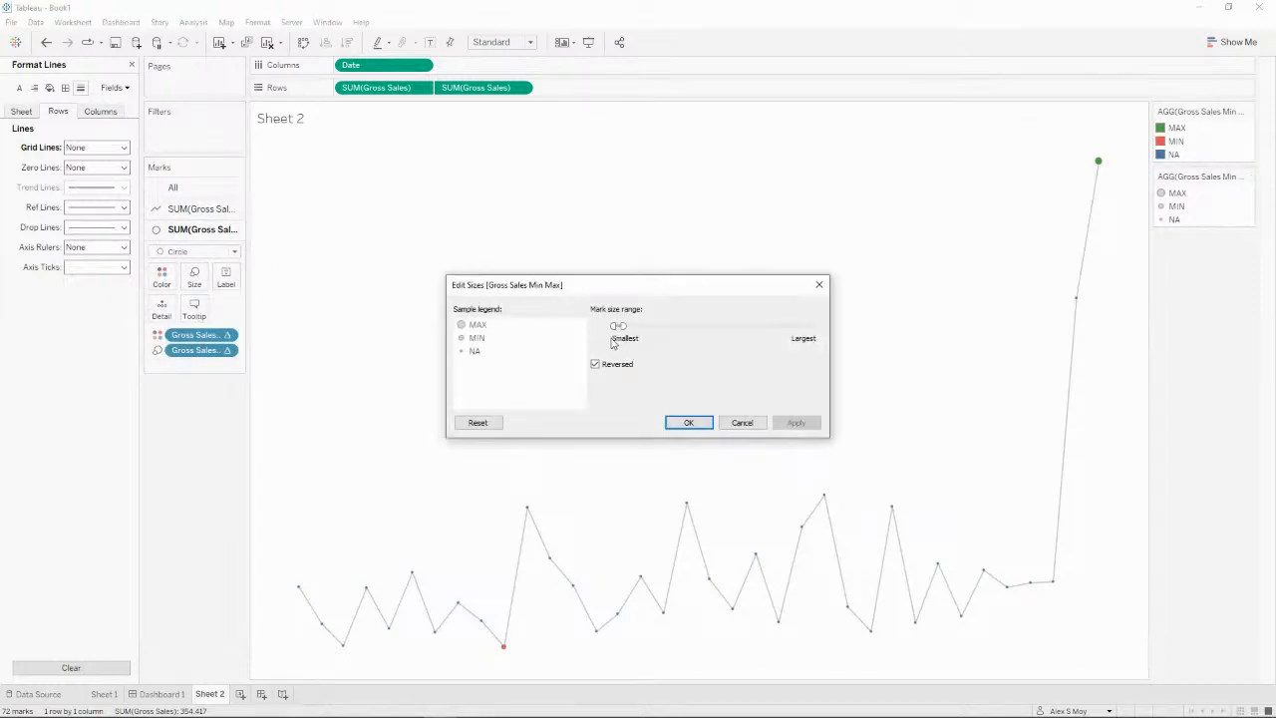
drag(622, 326, 622, 325)
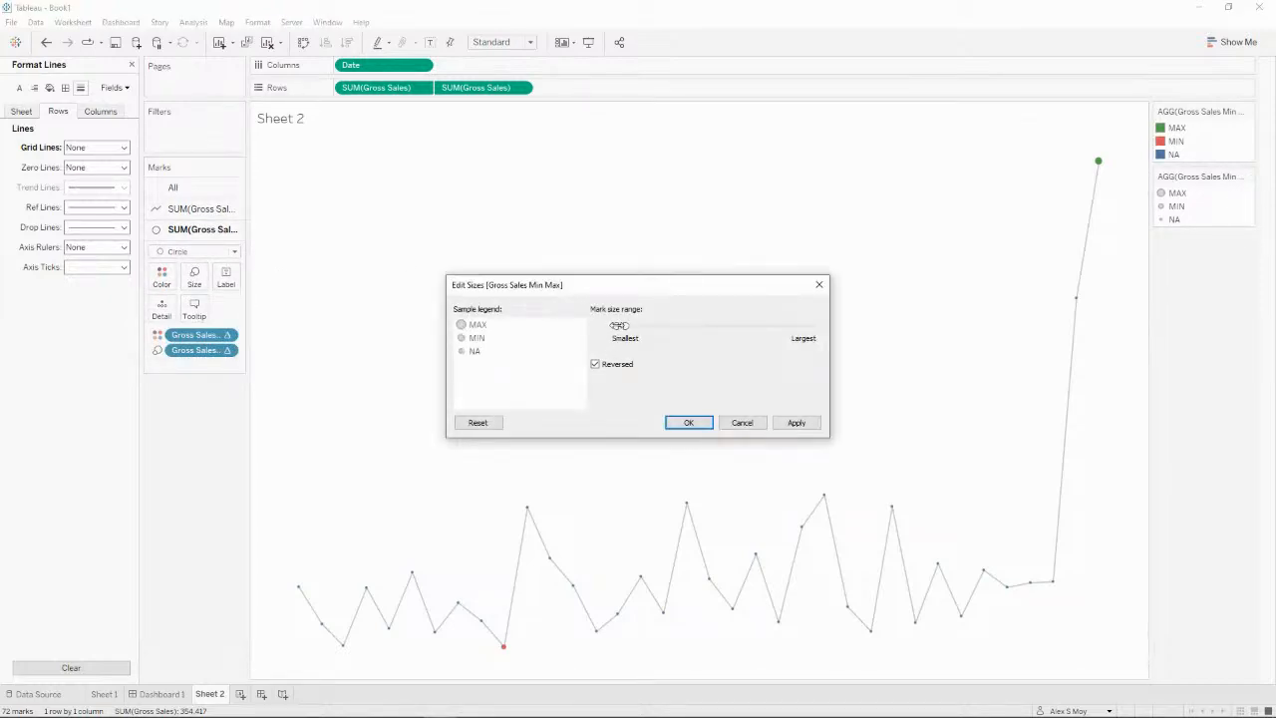
click(796, 424)
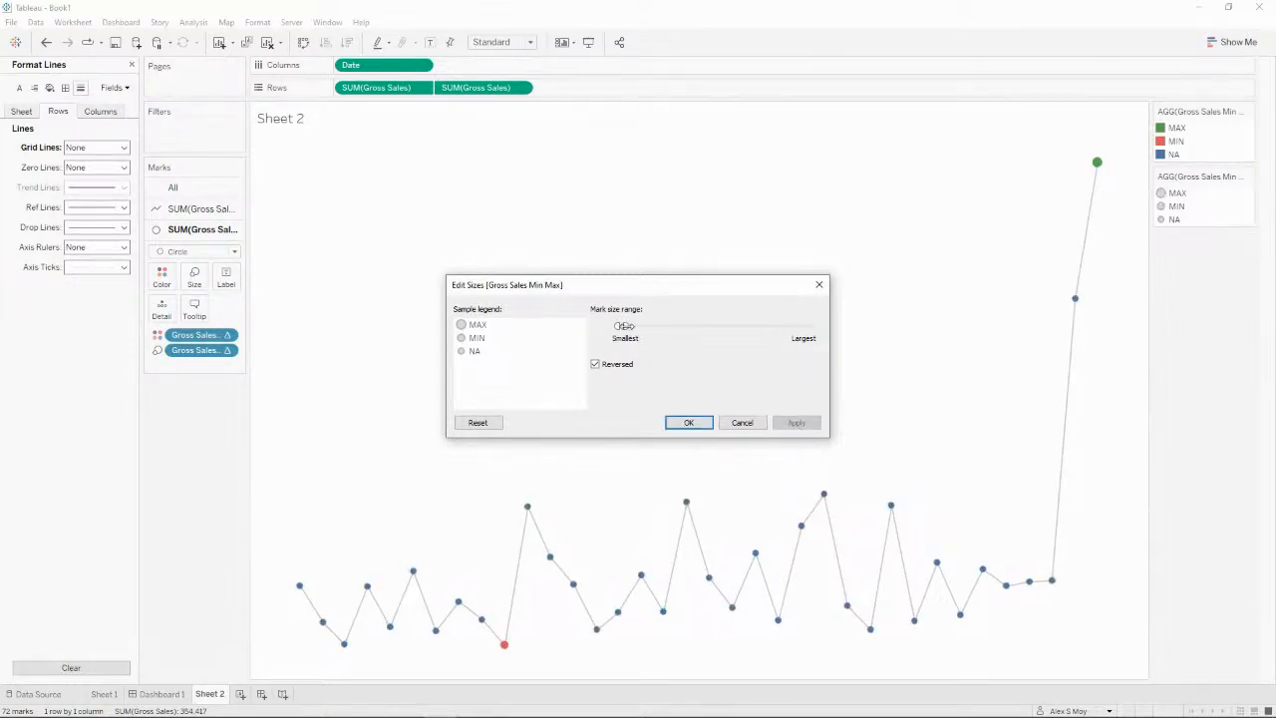
drag(623, 326, 616, 327)
click(796, 423)
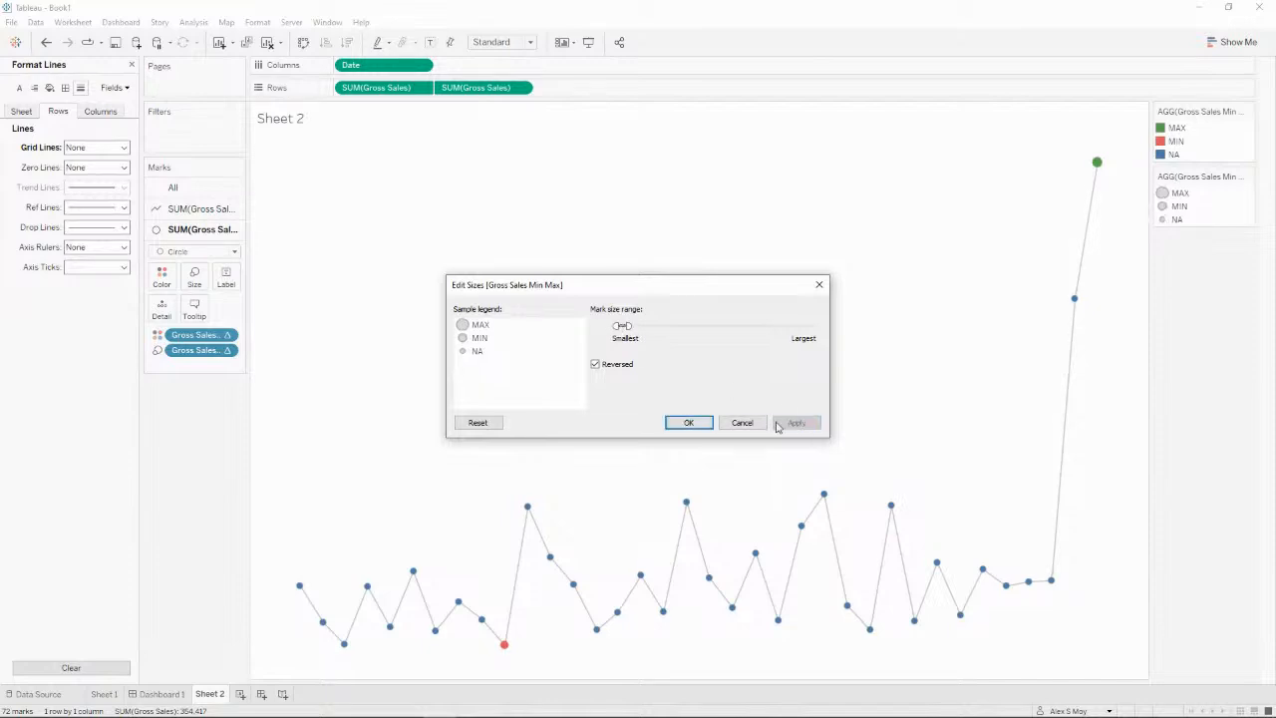
click(689, 423)
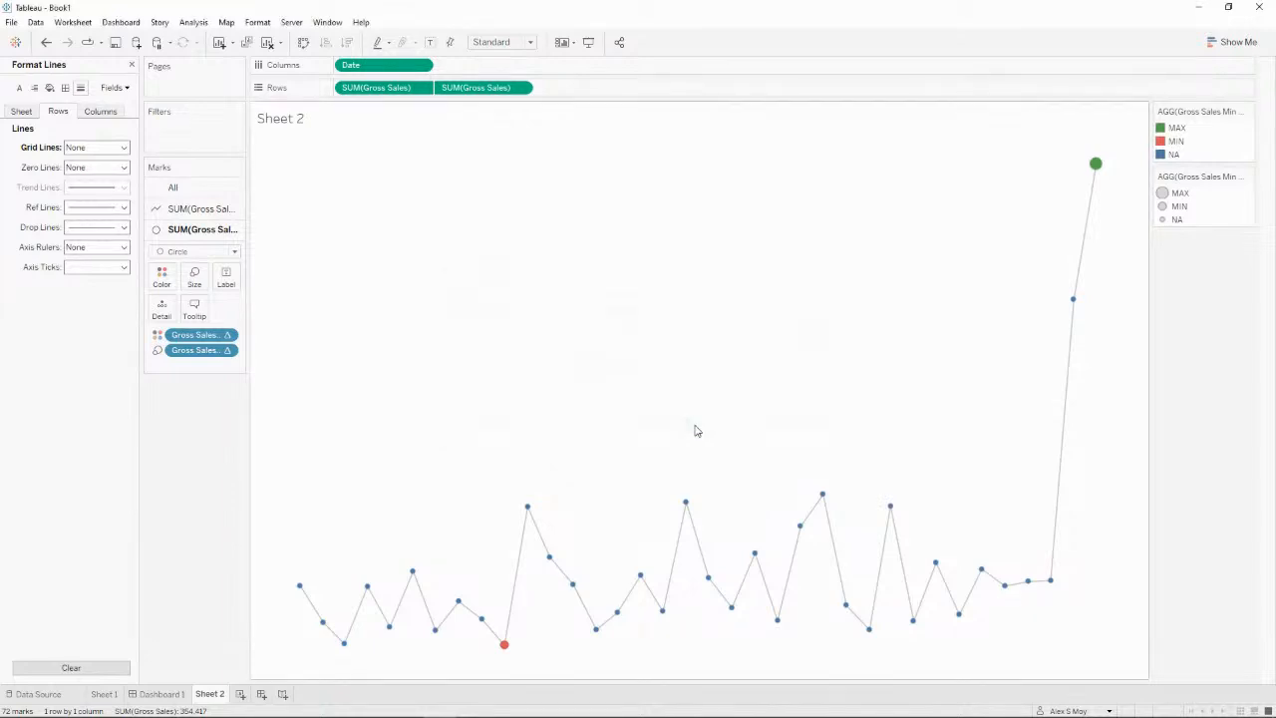
Step: Set the color of the NA circles in Gross Sales Min Max to the Automatic palette's gray
click(162, 277)
click(237, 319)
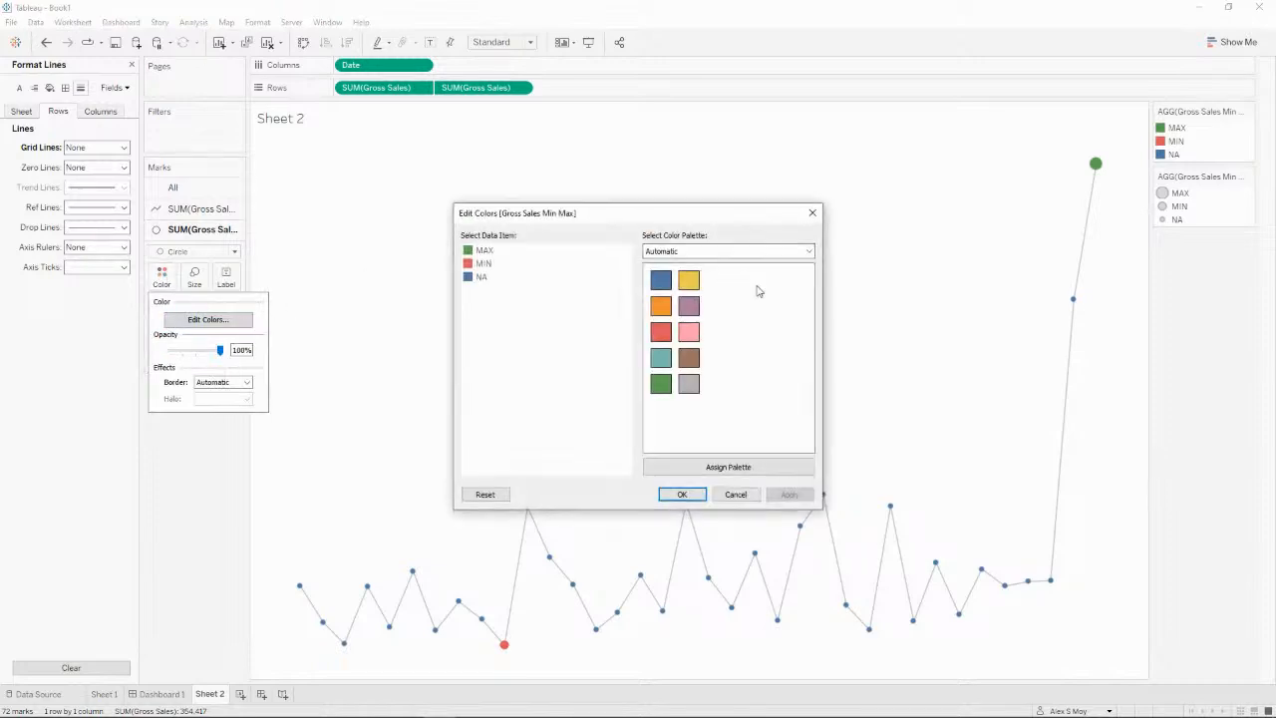
click(689, 383)
click(790, 494)
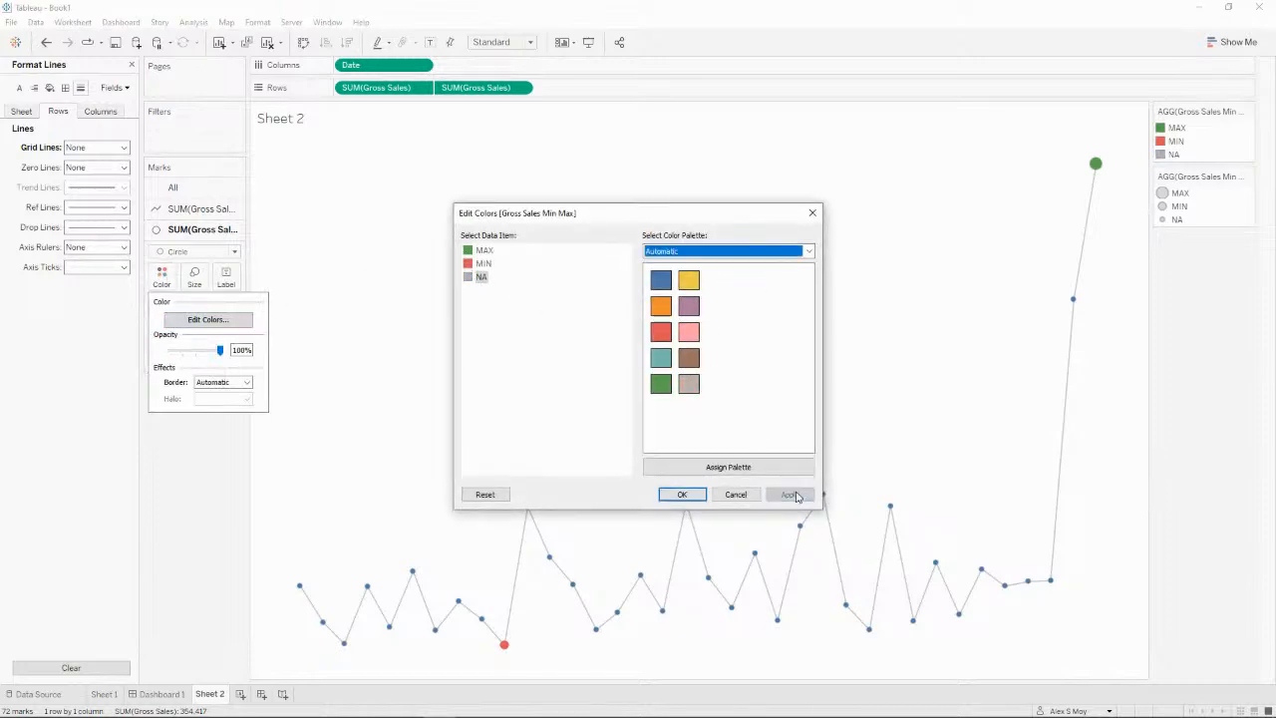
click(682, 495)
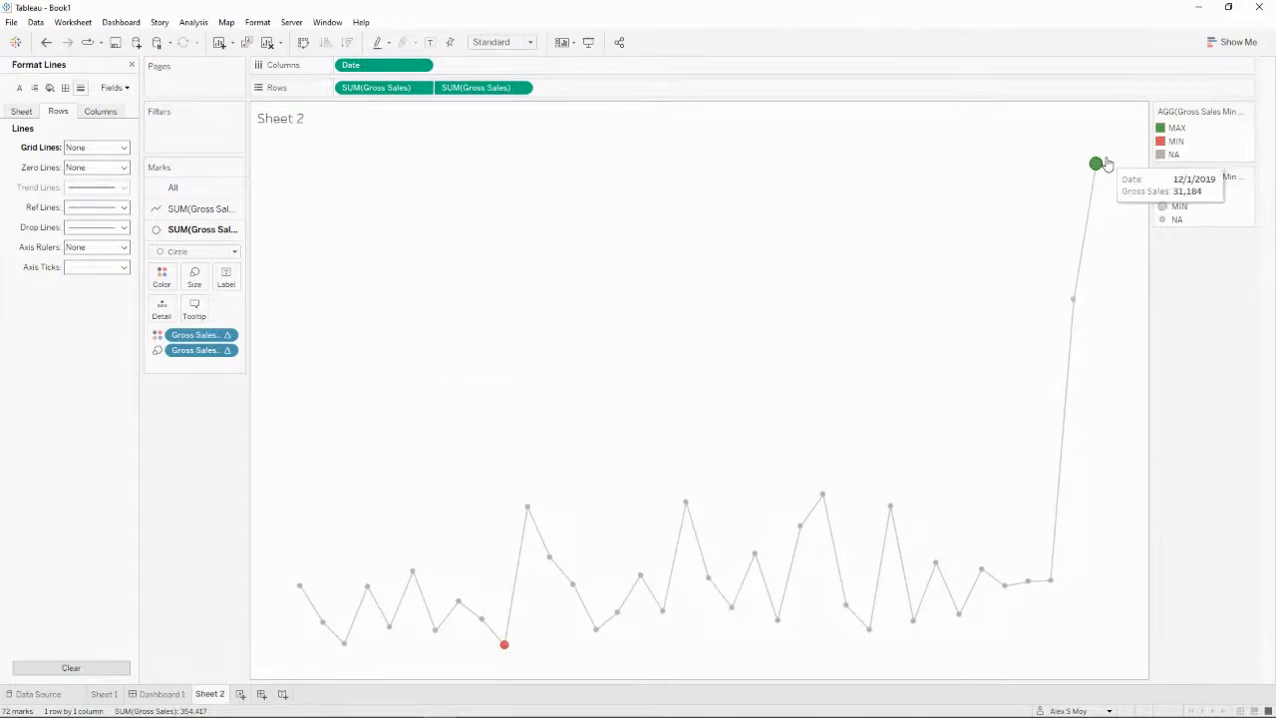
Step: Try Min/Max mark labels on the Gross Sales line and switch the mark labels off again
click(199, 208)
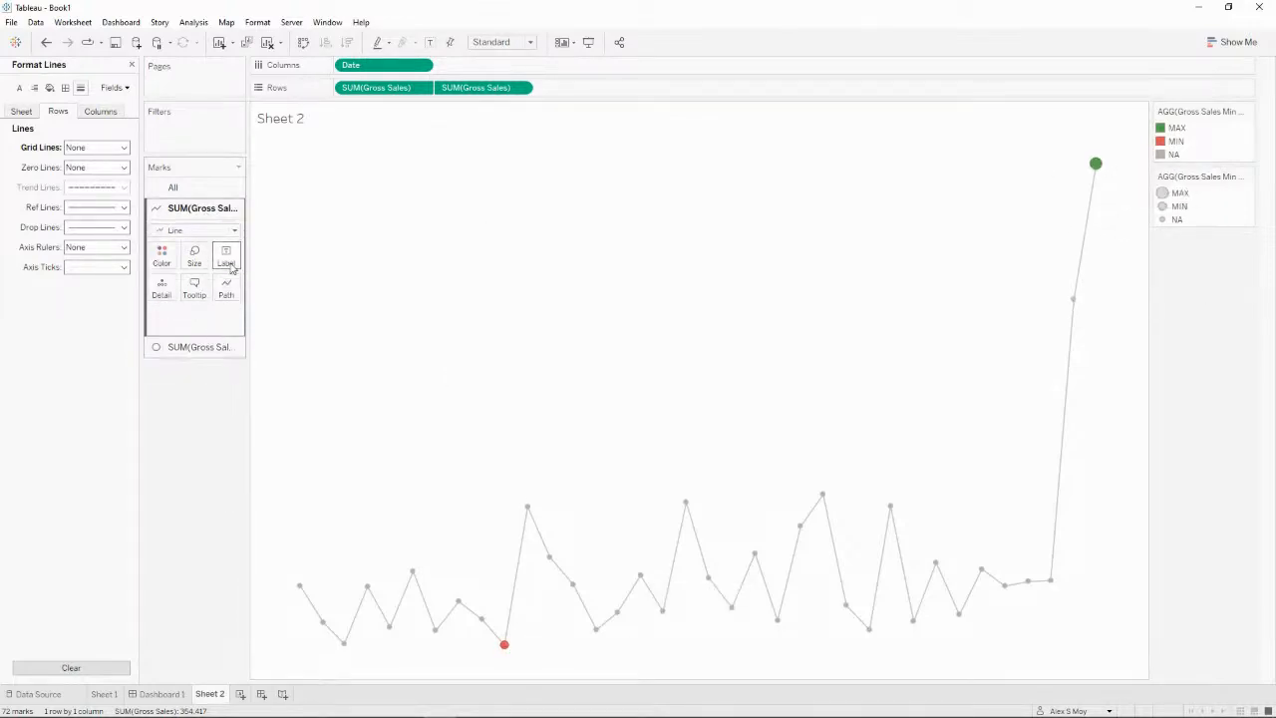
click(226, 258)
click(255, 411)
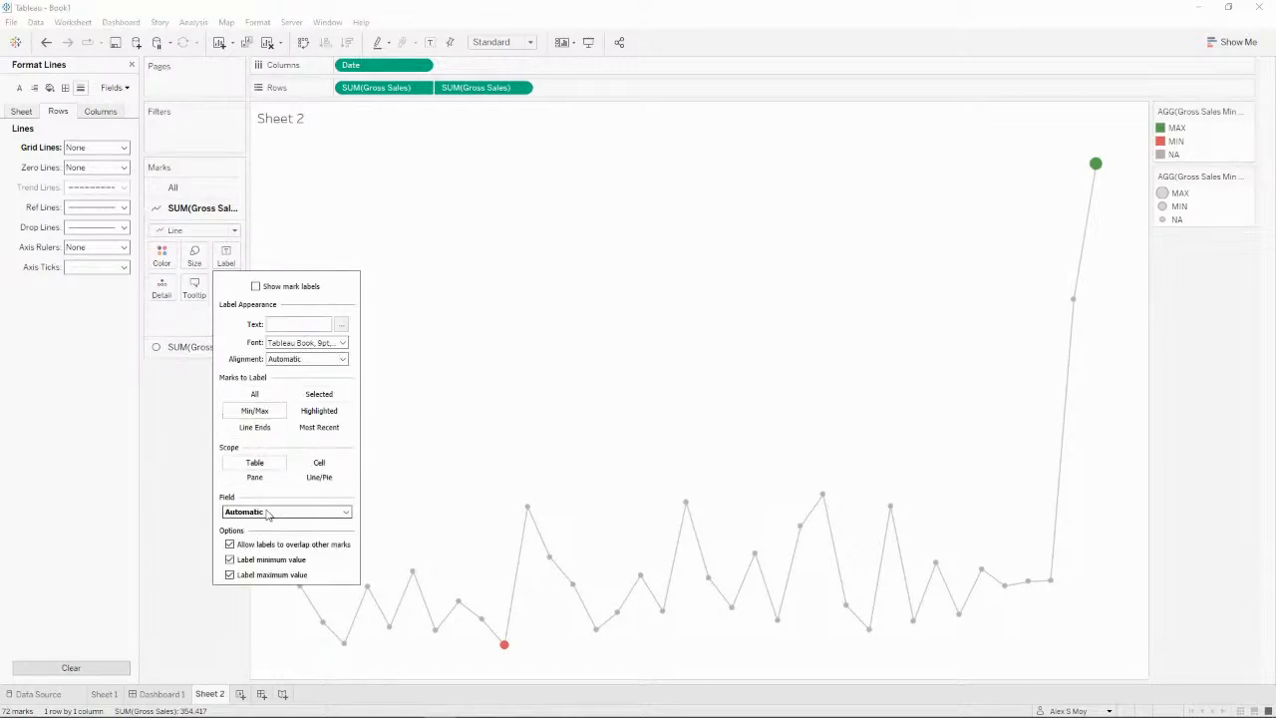
click(283, 287)
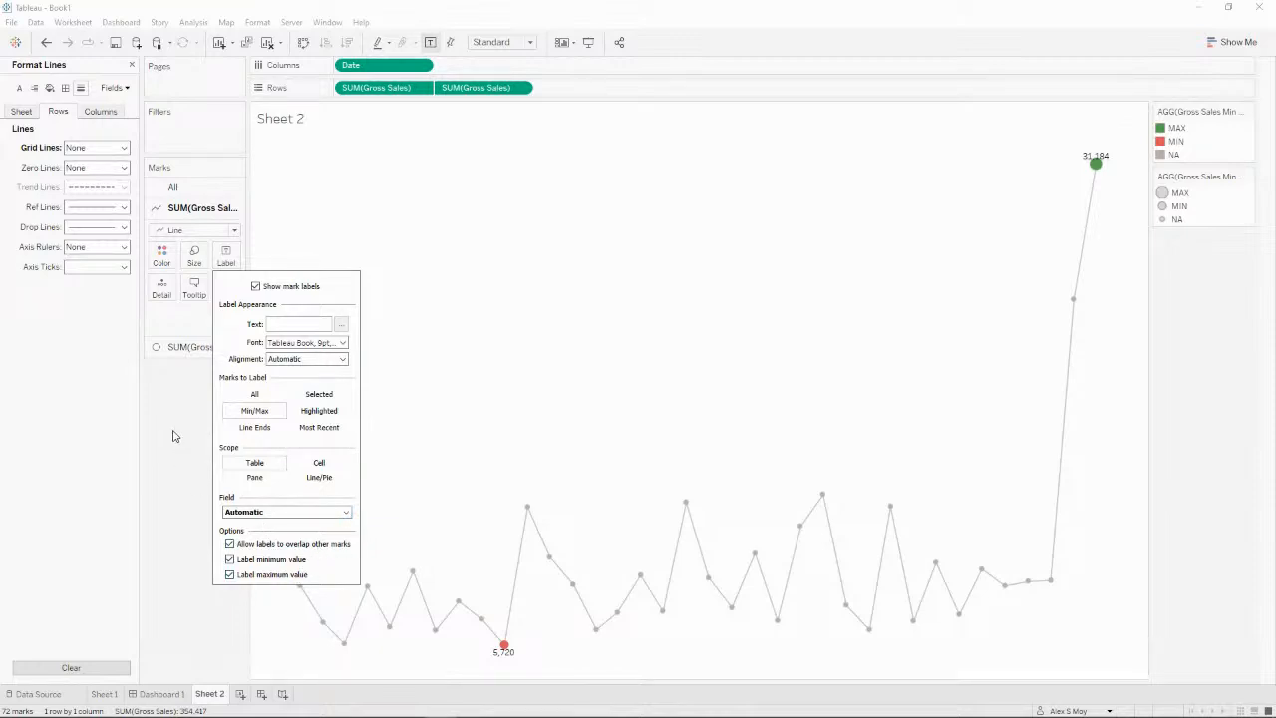
click(275, 287)
click(162, 430)
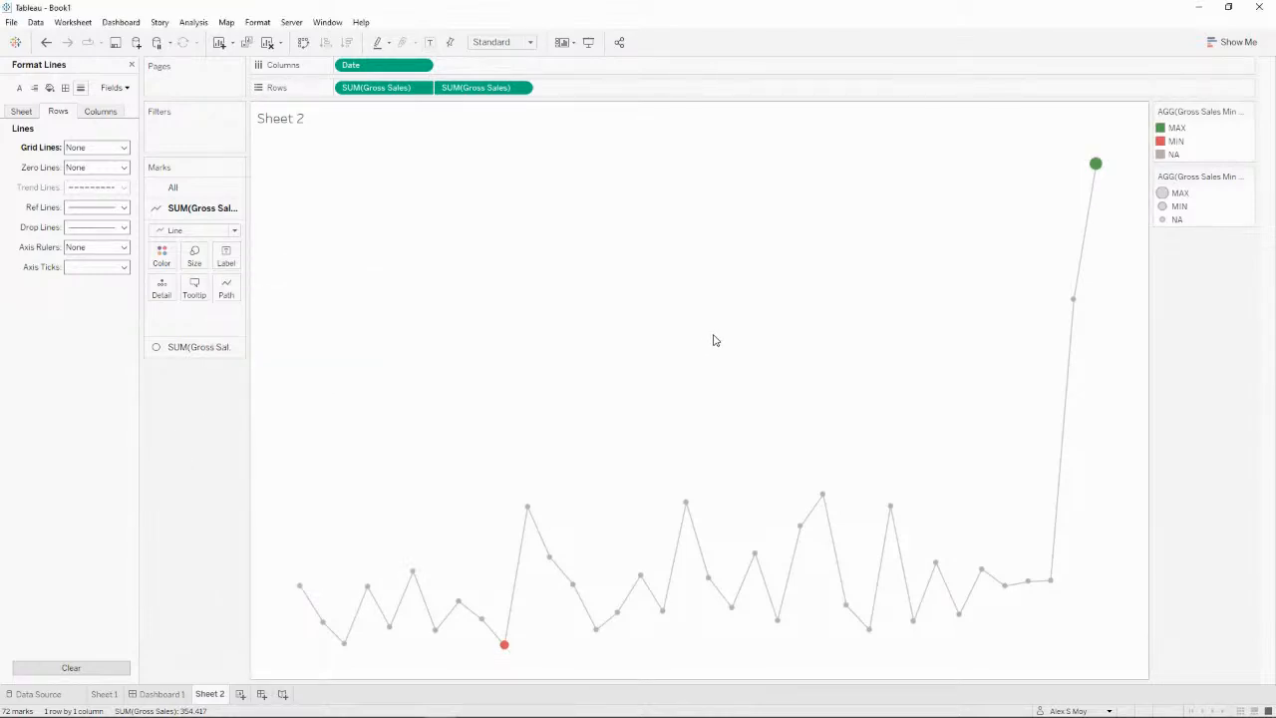
click(160, 696)
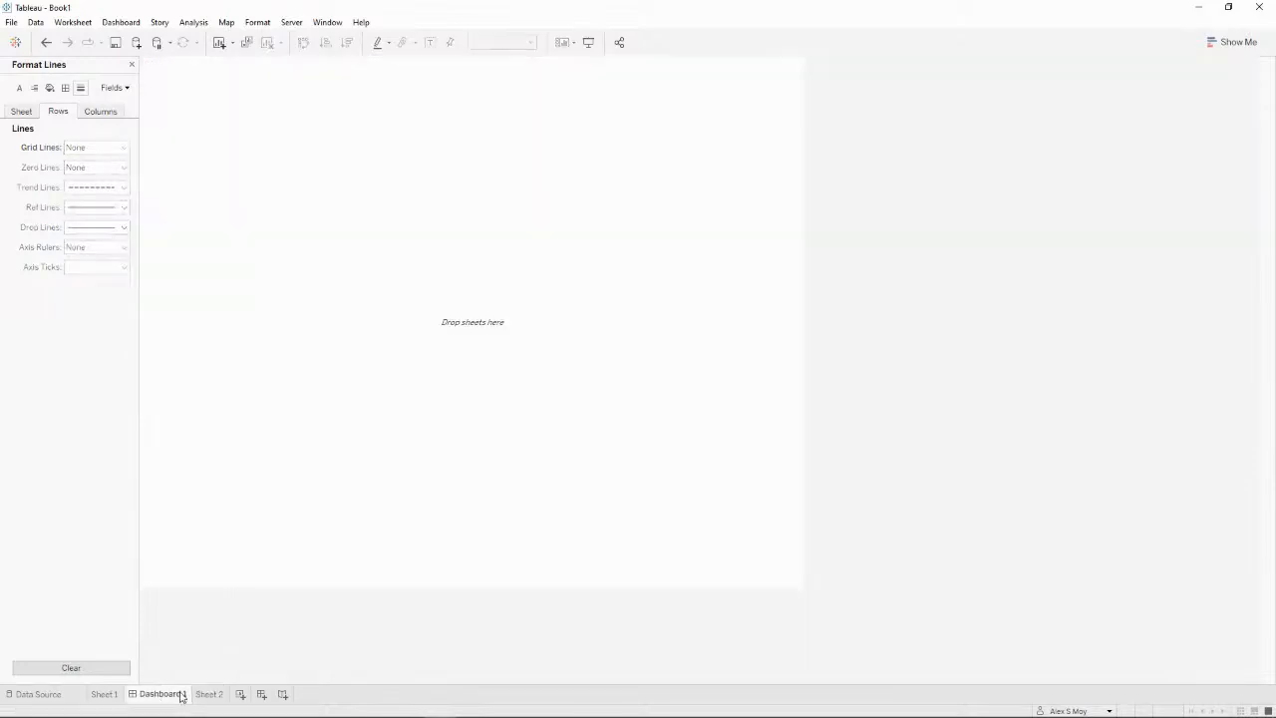
click(214, 700)
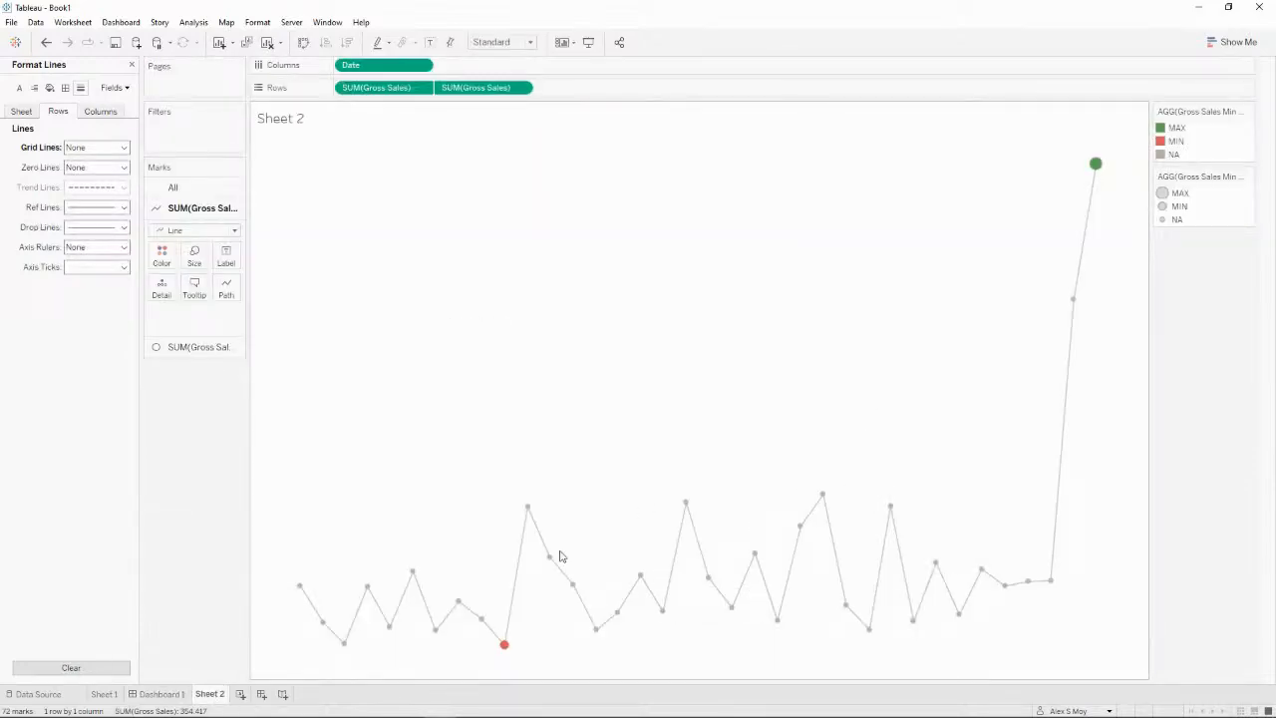
Step: Close the line formatting pane and duplicate Sheet 2
click(130, 64)
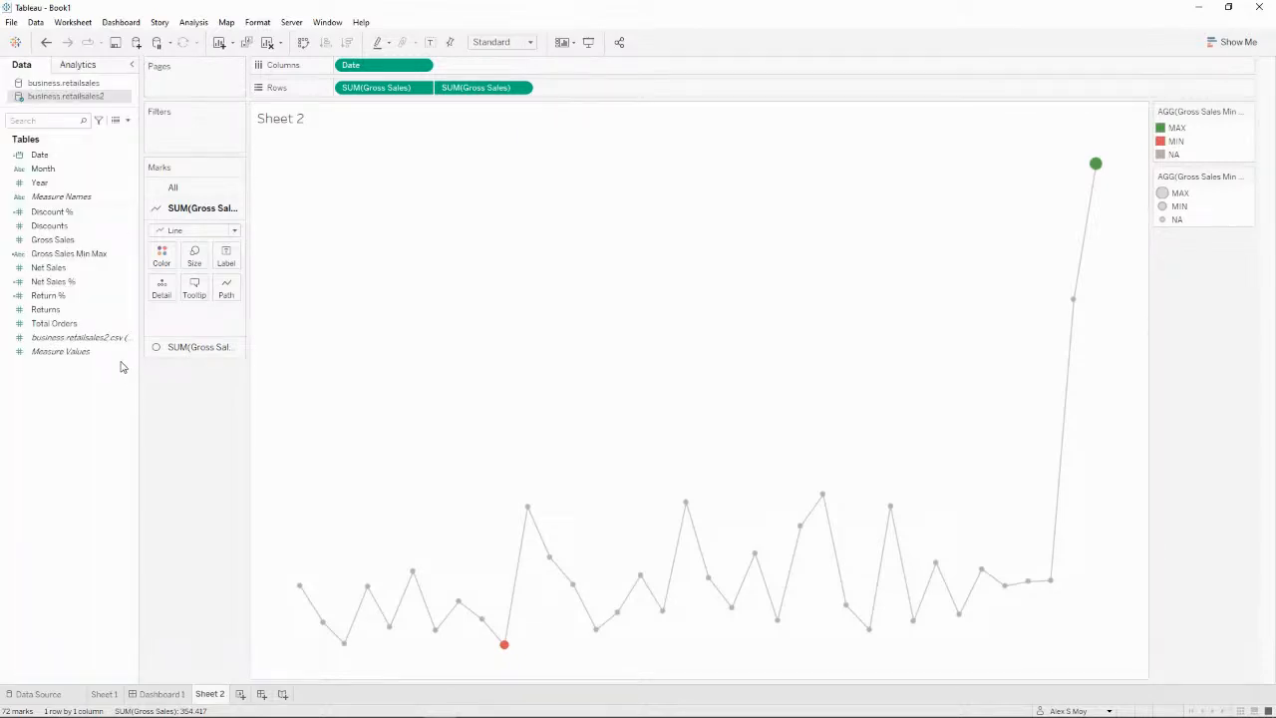
click(87, 243)
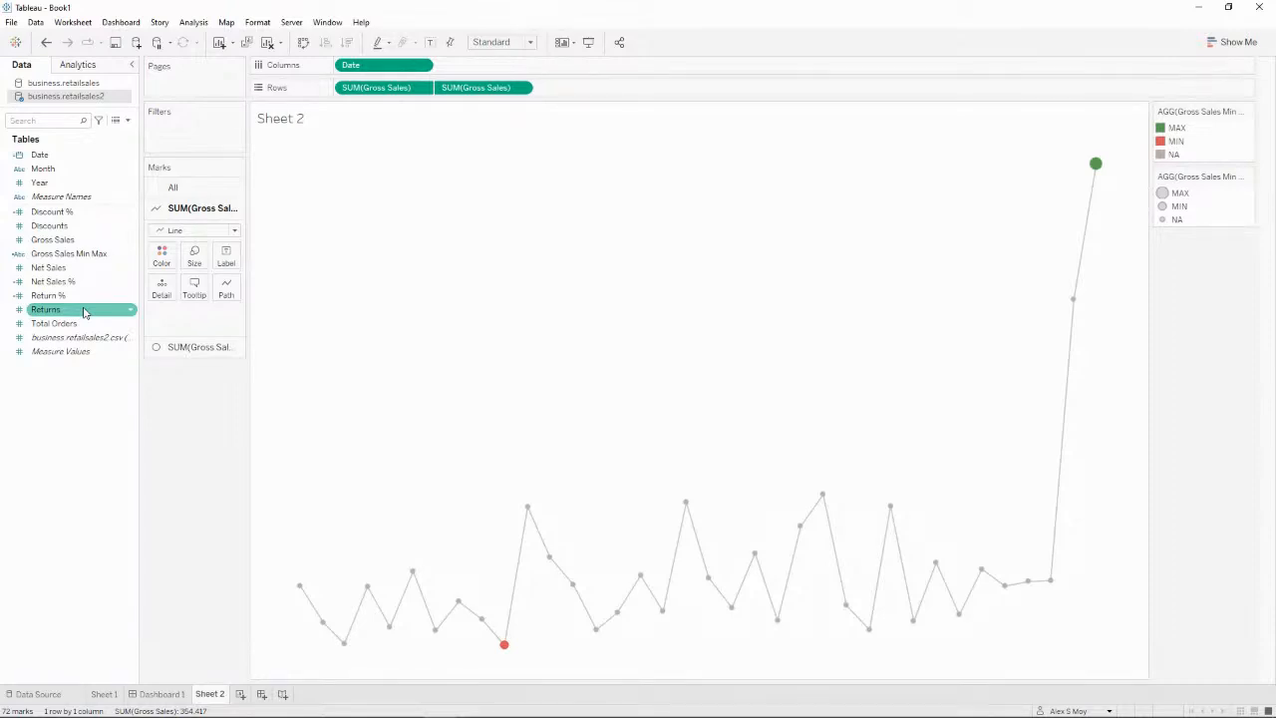
right_click(213, 695)
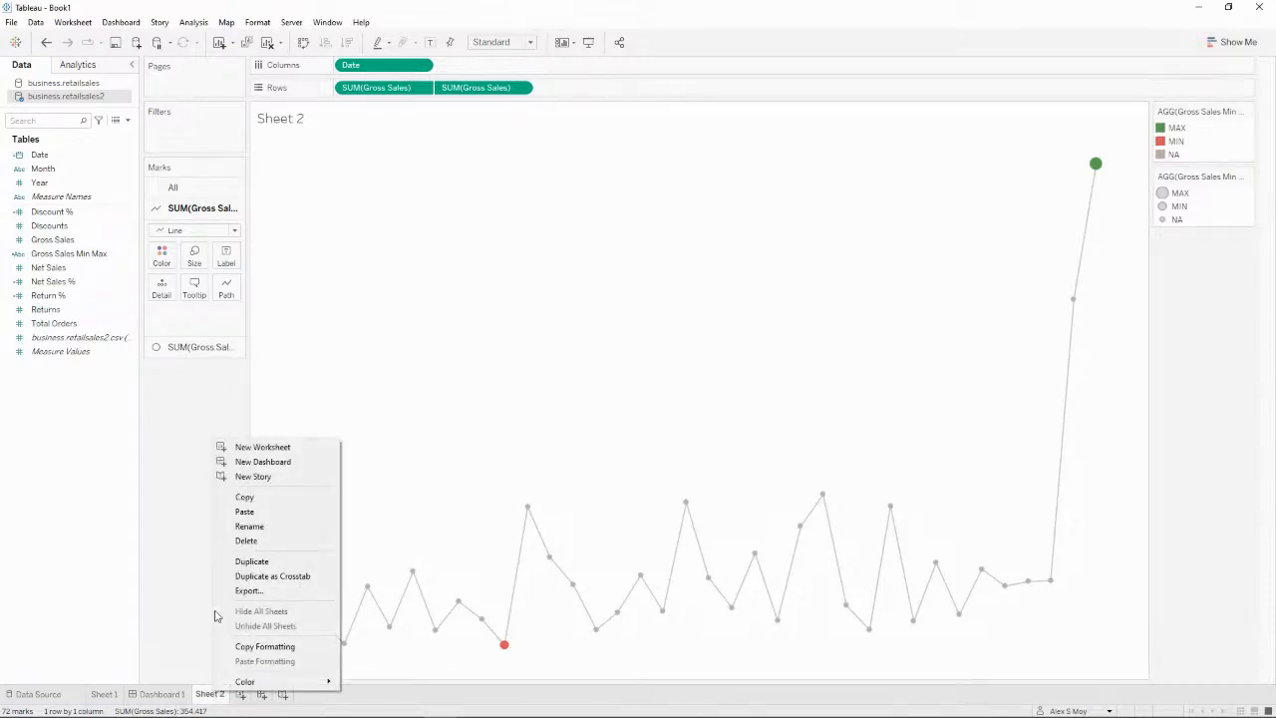
click(299, 562)
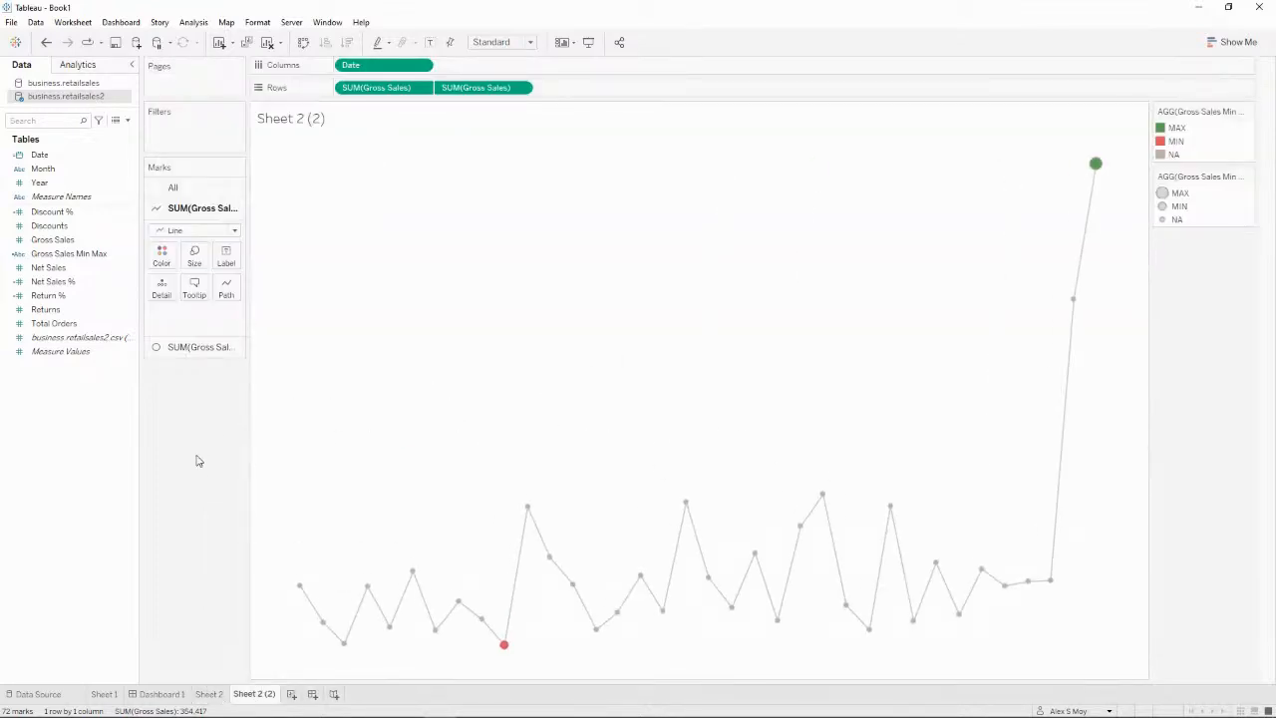
Step: Replace both Gross Sales measures on Rows with Discount % and bring up the circle marks' settings
drag(49, 213, 396, 95)
drag(50, 225, 488, 90)
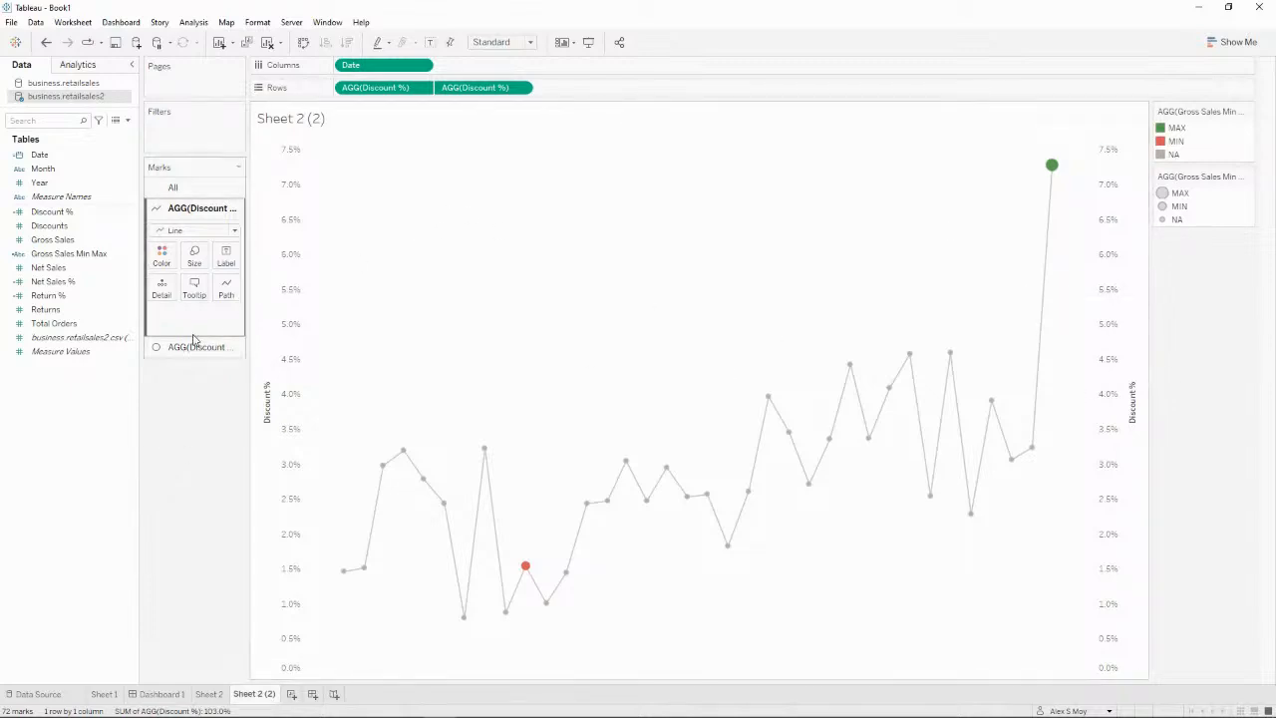
click(190, 192)
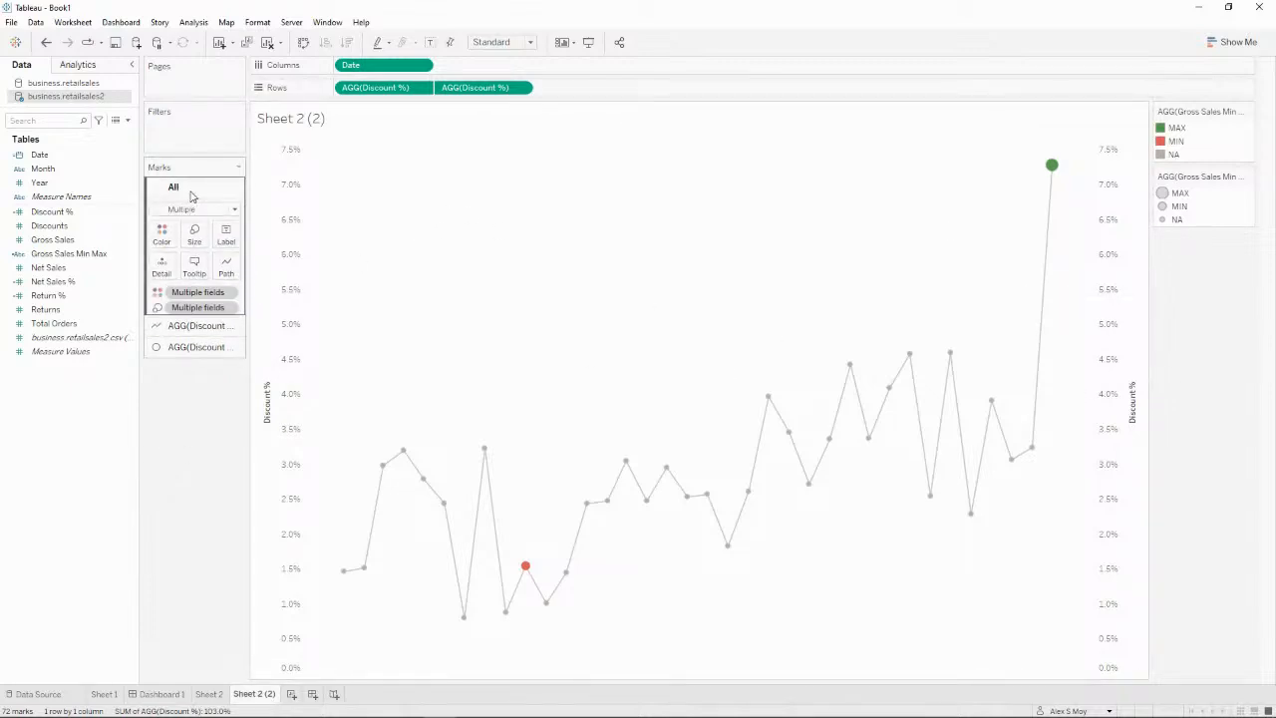
click(200, 326)
click(197, 349)
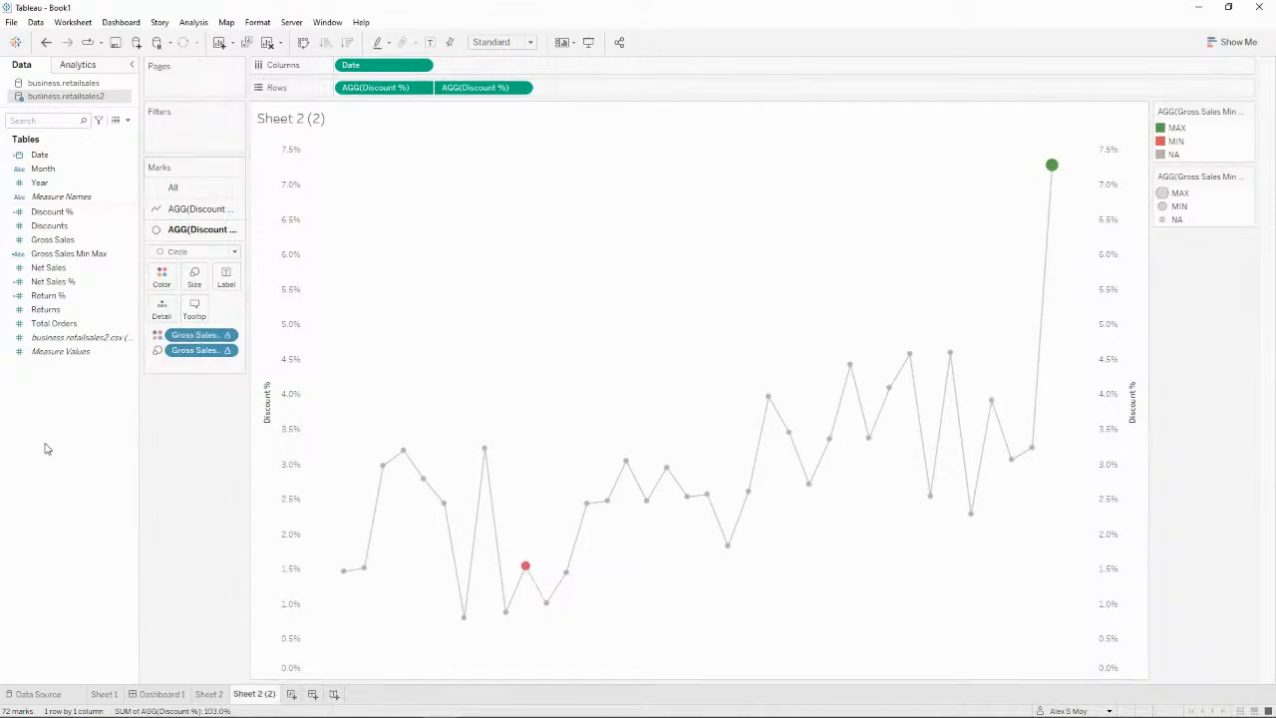
Step: Duplicate the Gross Sales Min Max field, open the copy for editing and name it Discount Min Max
right_click(65, 254)
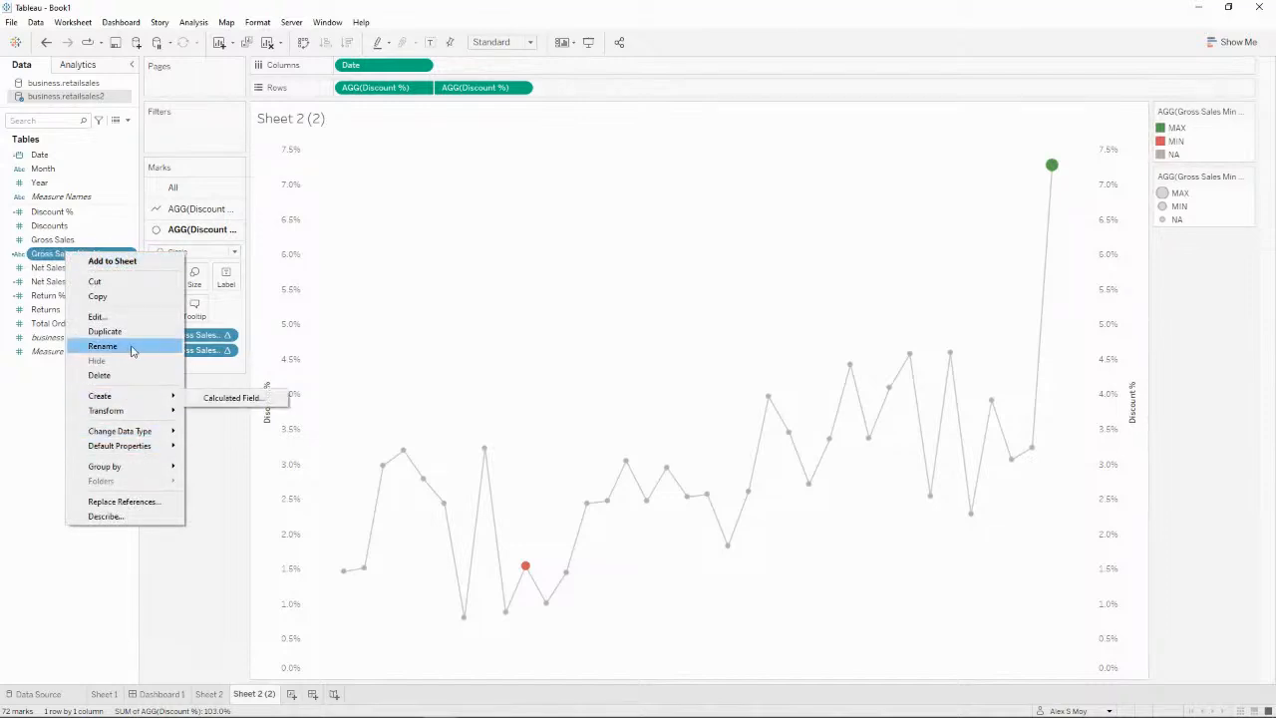
click(133, 332)
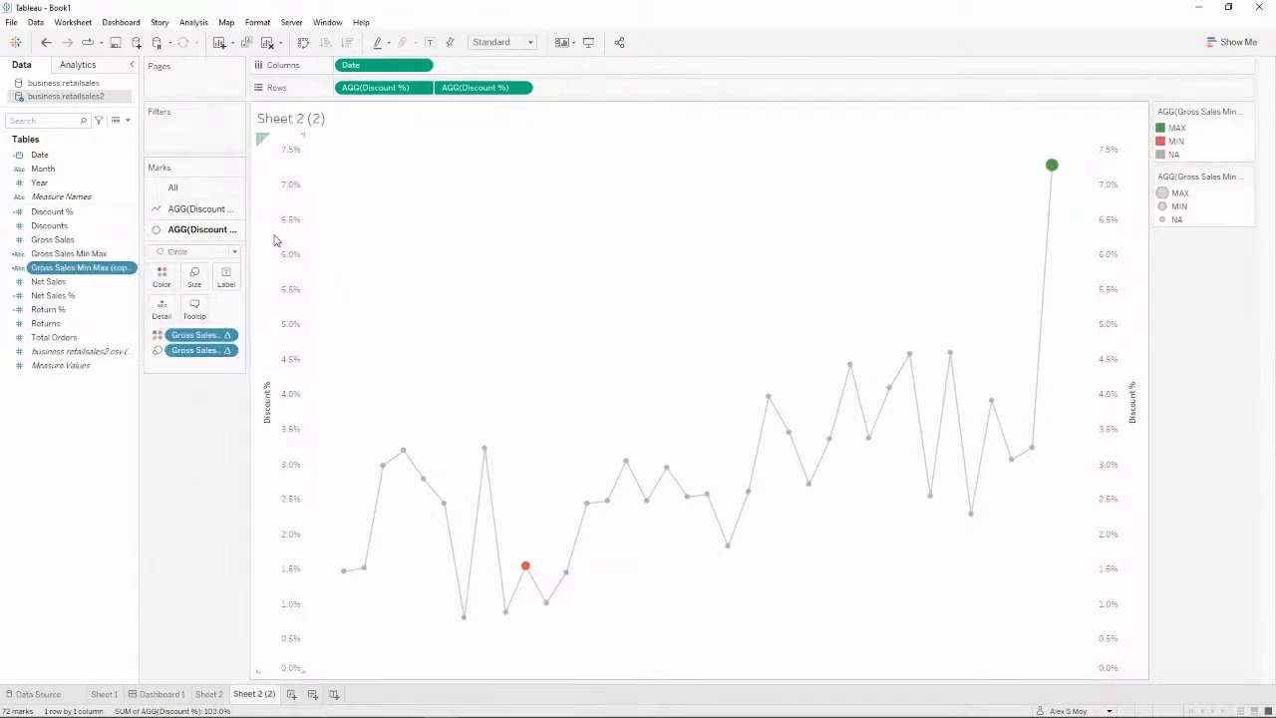
right_click(75, 267)
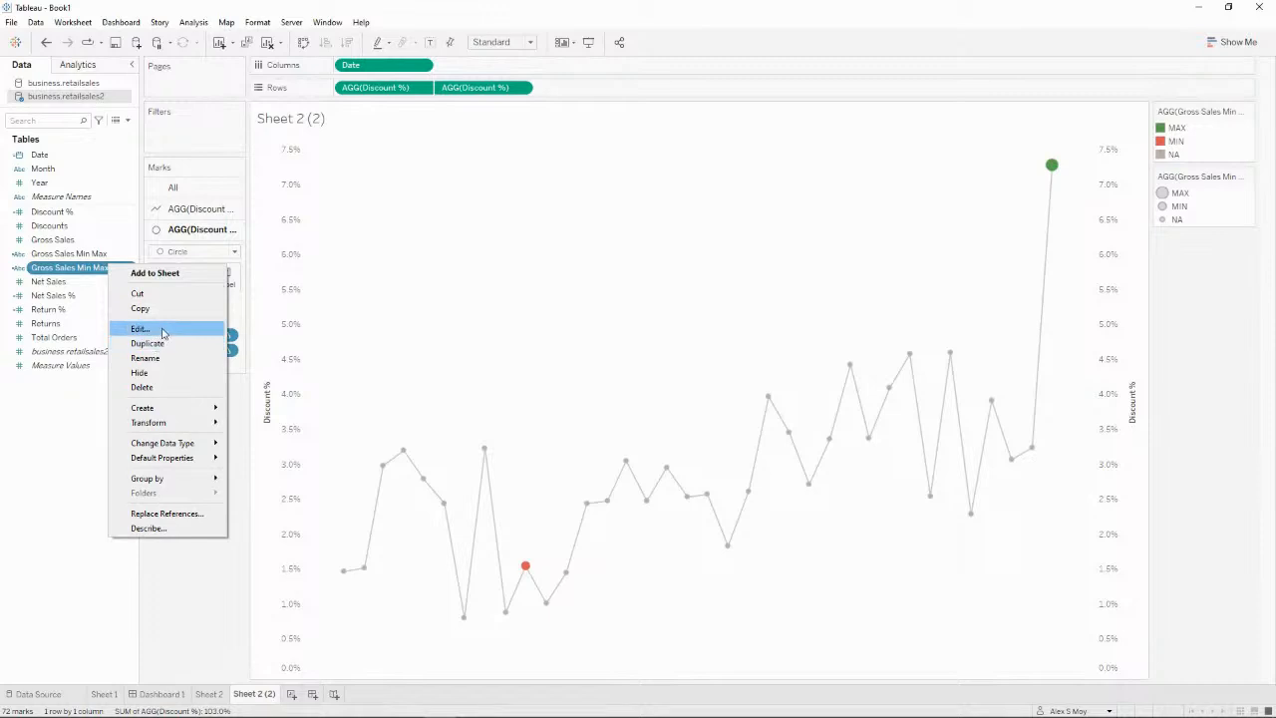
click(141, 329)
click(535, 245)
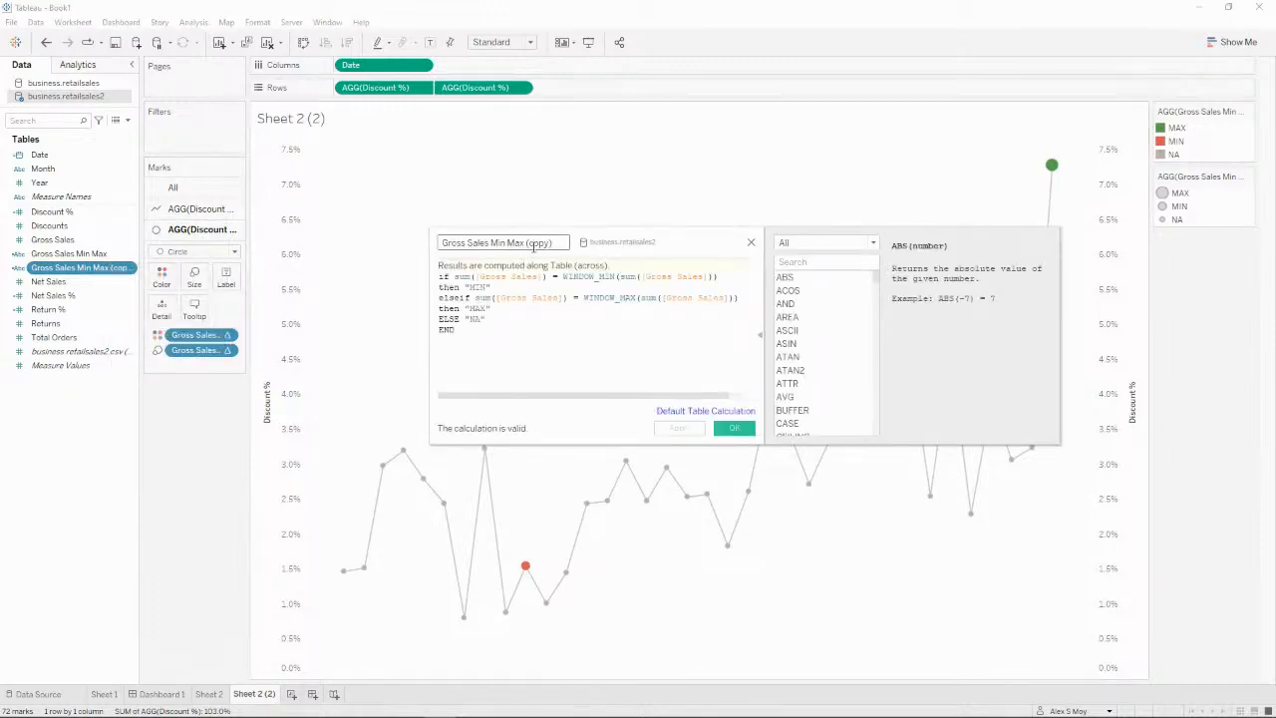
key(ctrl+a)
text(D)
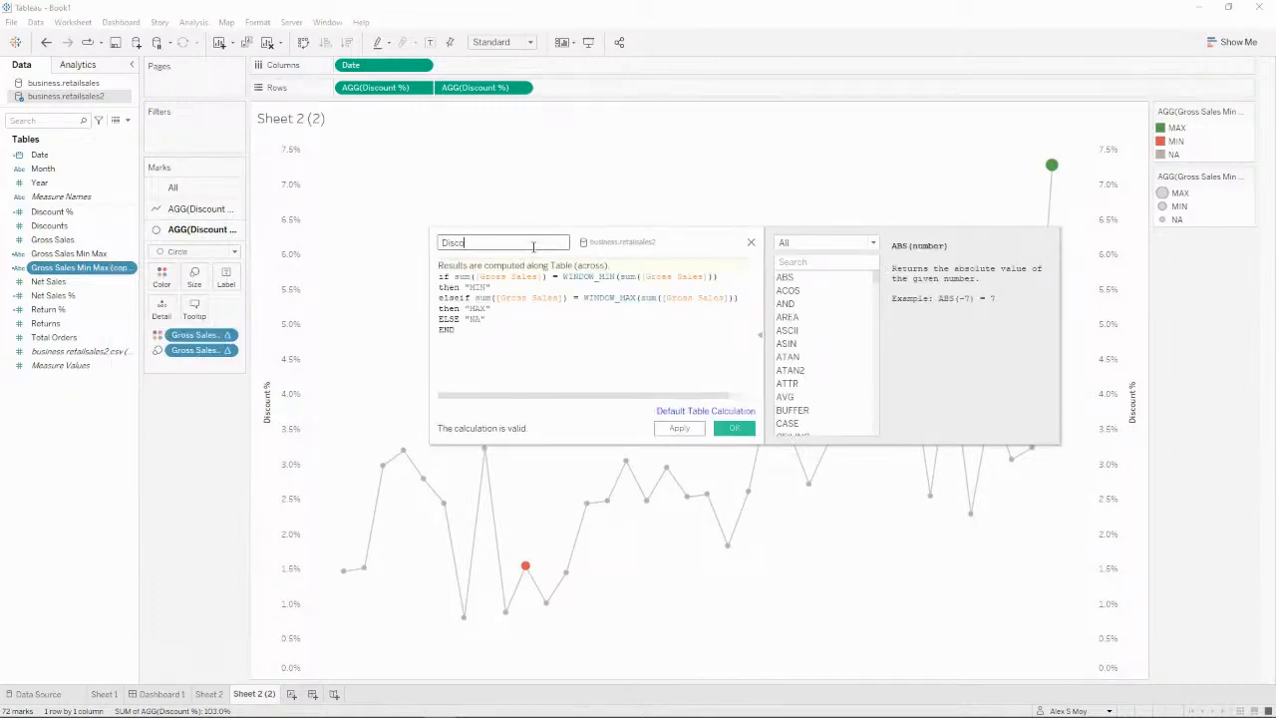
text(iscounts)
Step: Replace Gross Sales with Discount % inside the first sum of the if condition and copy that expression
double_click(513, 276)
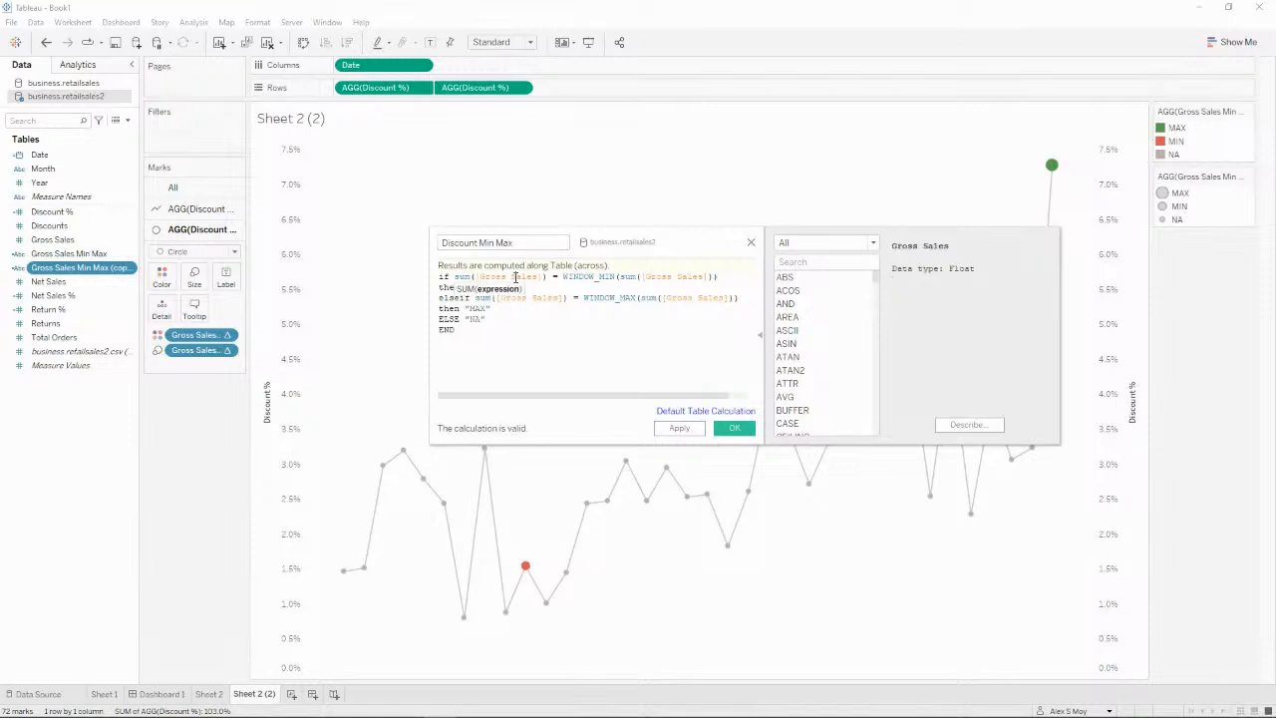
text([Discount %])
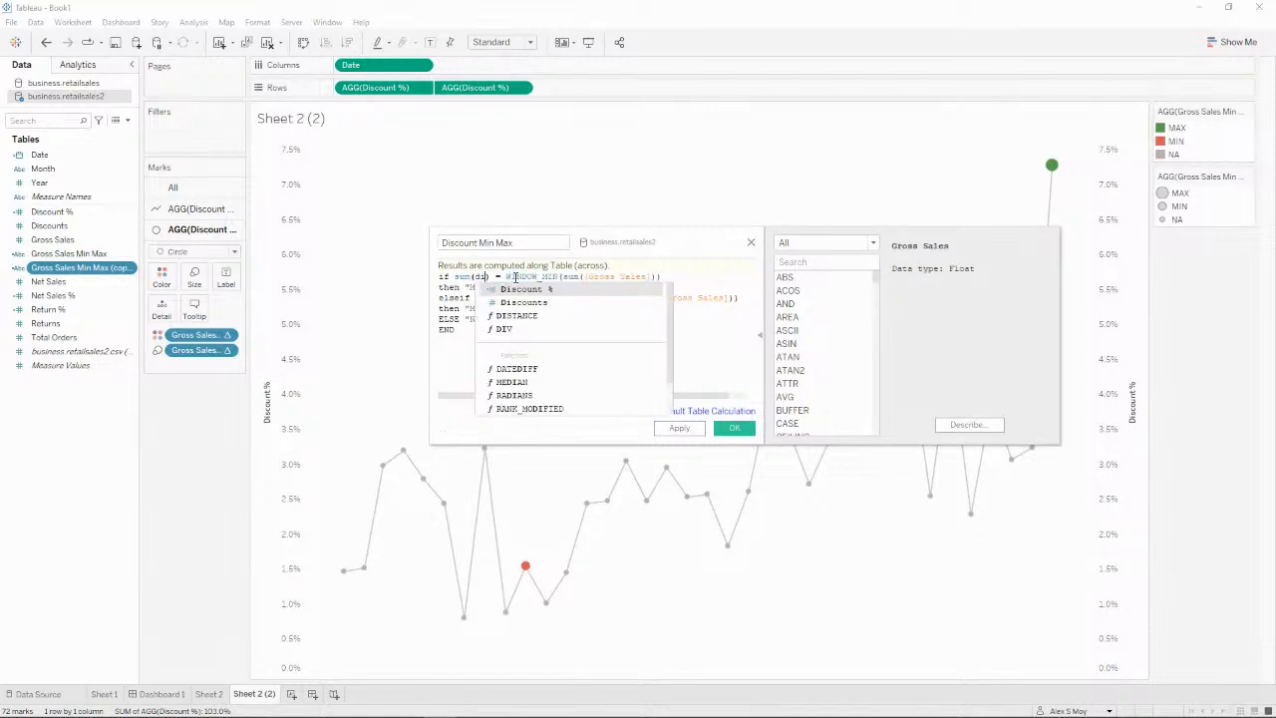
key(Return)
double_click(516, 276)
key(ctrl+c)
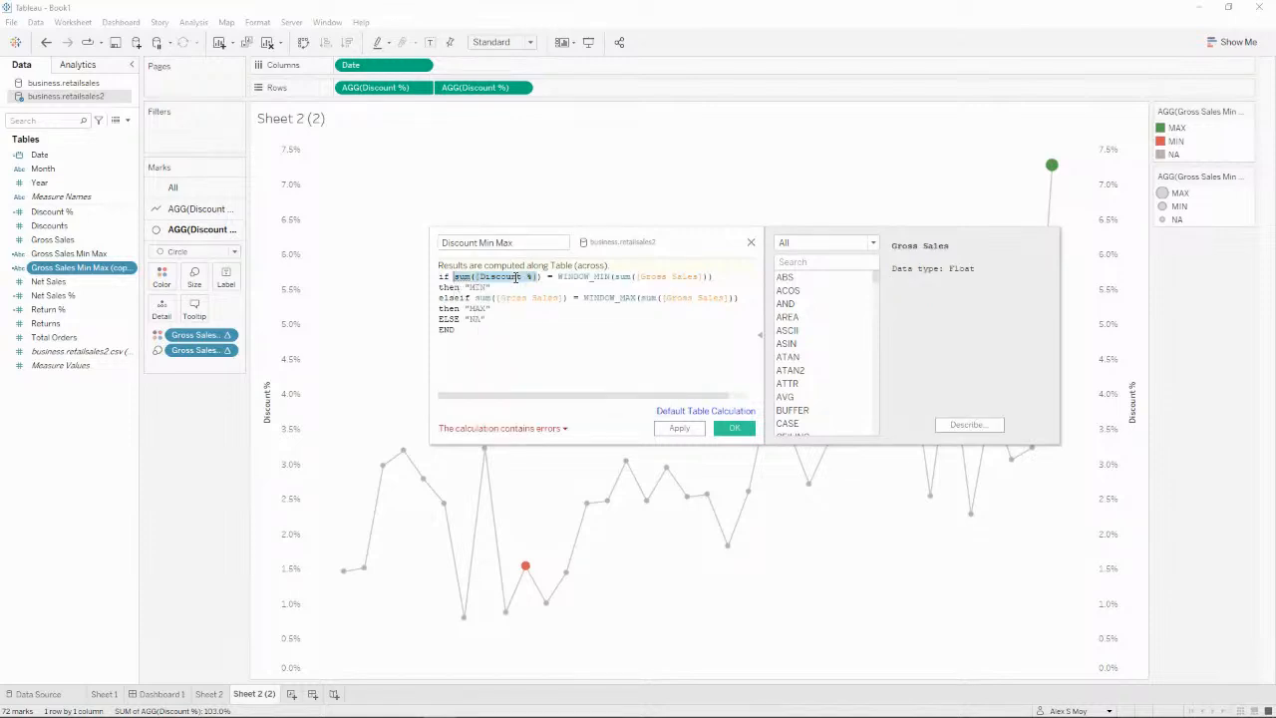
Step: Replace sum([Gross Sales]) inside WINDOW_MIN with [Discount %]
click(644, 278)
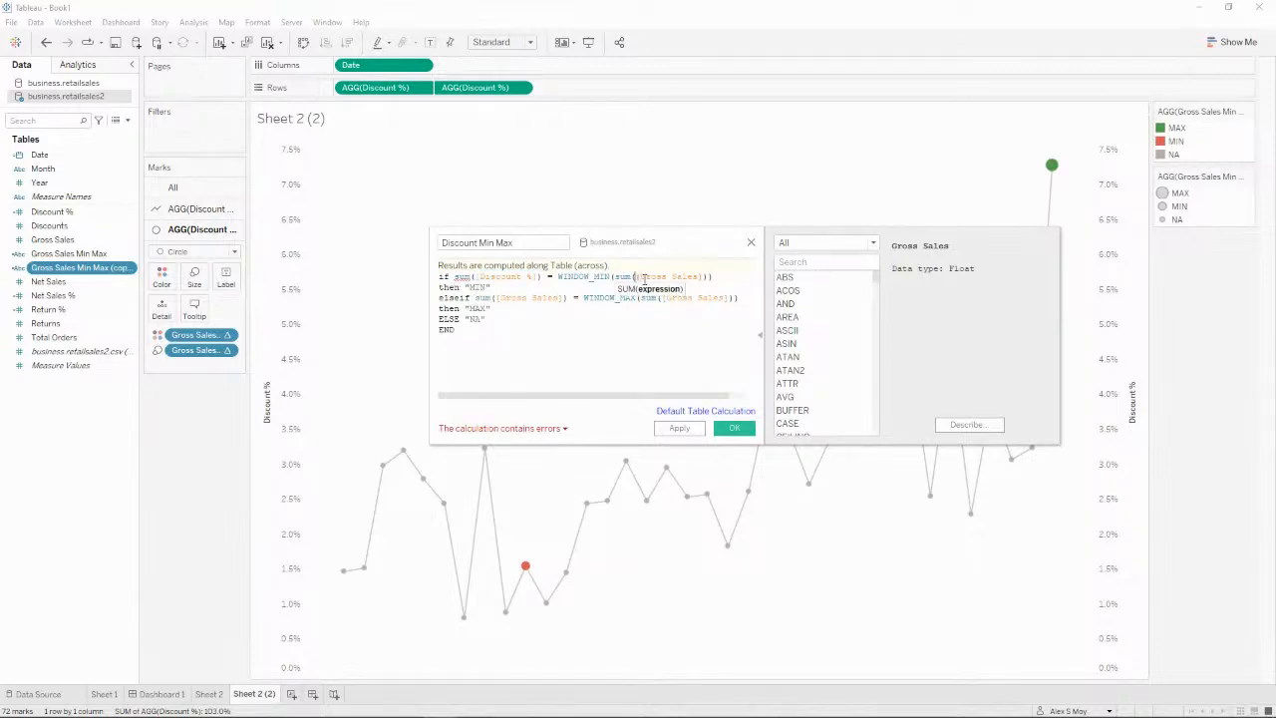
double_click(644, 277)
key(Left)
key(Left)
key(Left)
key(Left)
key(Left)
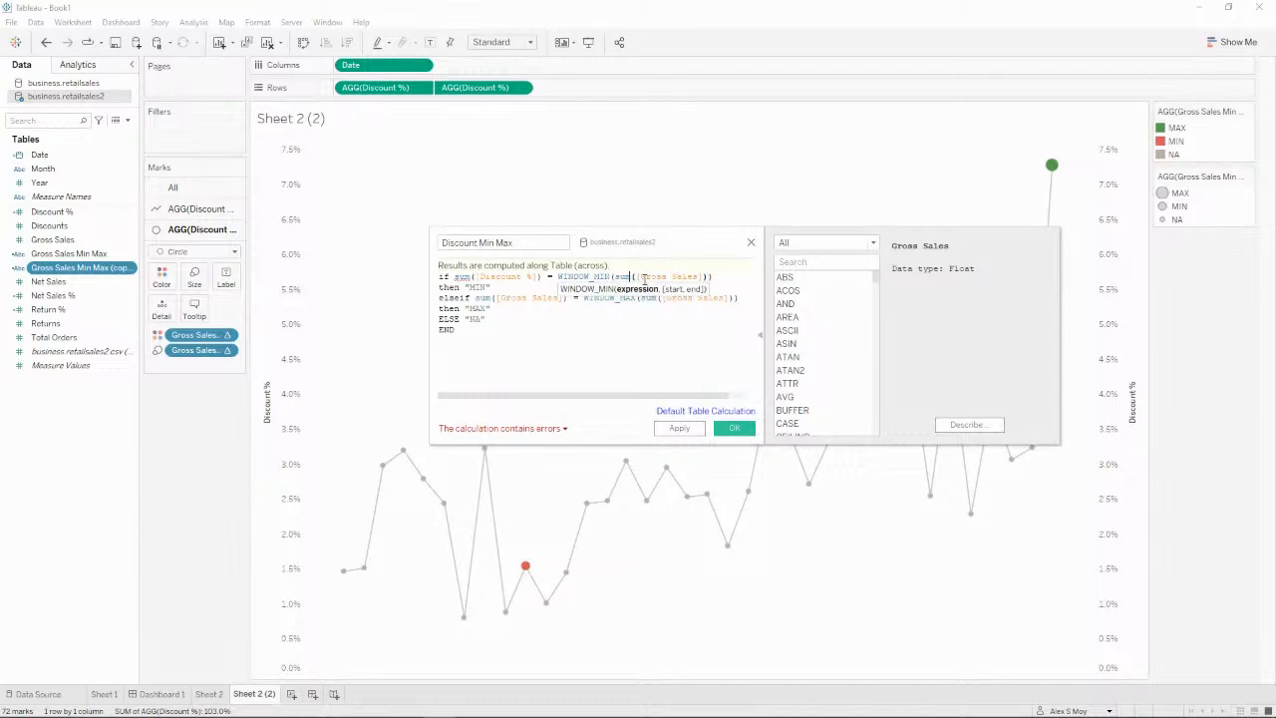
key(shift+End)
key(shift+Left)
key(ctrl+v)
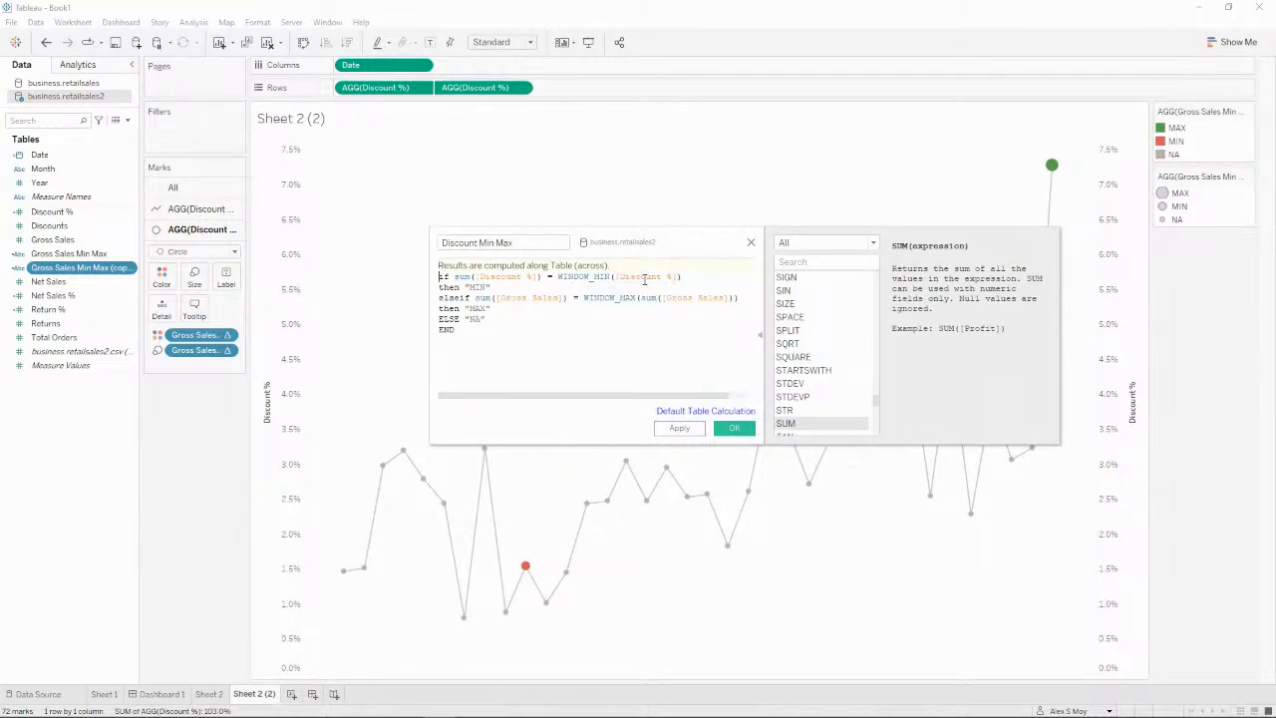
Step: Replace sum([Discount %]) at the start of the if condition with plain [Discount %]
key(ctrl+shift+Right)
key(ctrl+shift+Right)
key(ctrl+shift+Right)
key(ctrl+shift+Right)
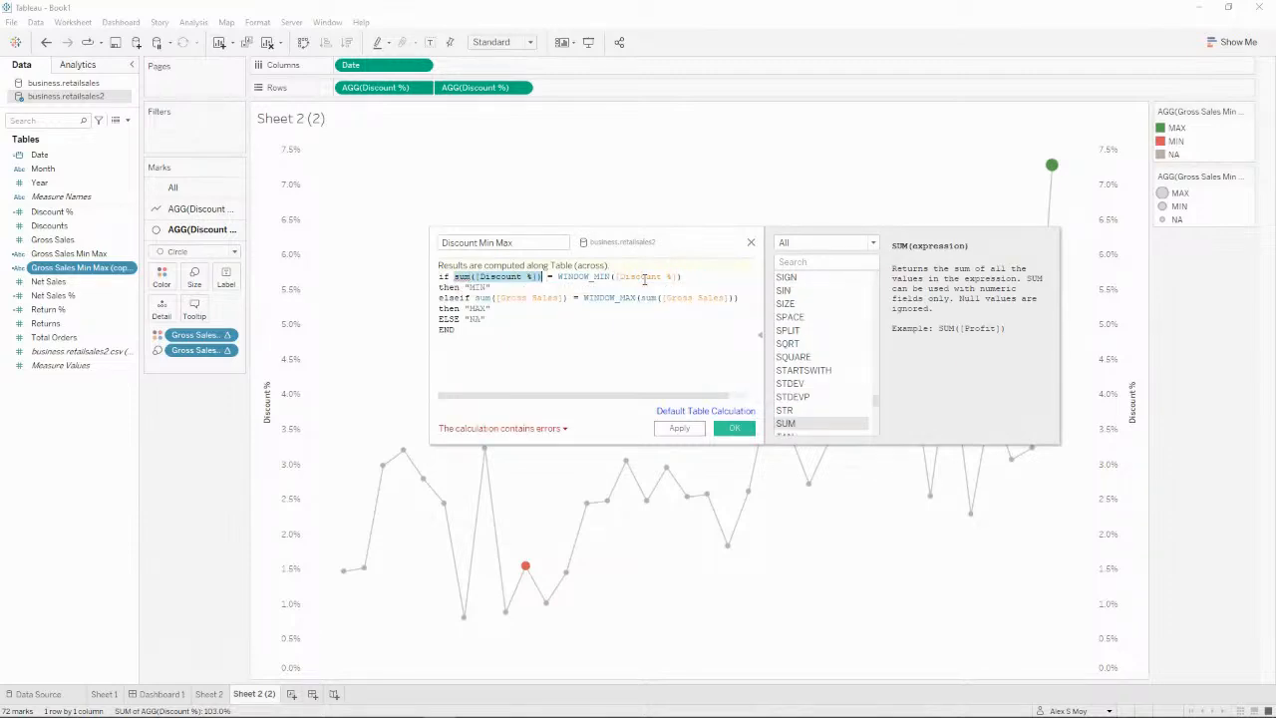
key(ctrl+v)
Step: Replace sum([Gross Sales]) at the start of the elseif condition with [Discount %]
key(ctrl+shift+Right)
key(ctrl+shift+Right)
key(ctrl+shift+Right)
key(ctrl+v)
Step: Replace sum([Gross Sales]) inside WINDOW_MAX with [Discount %] and save the Discount Min Max calculation
key(End)
key(Left)
key(Left)
key(Right)
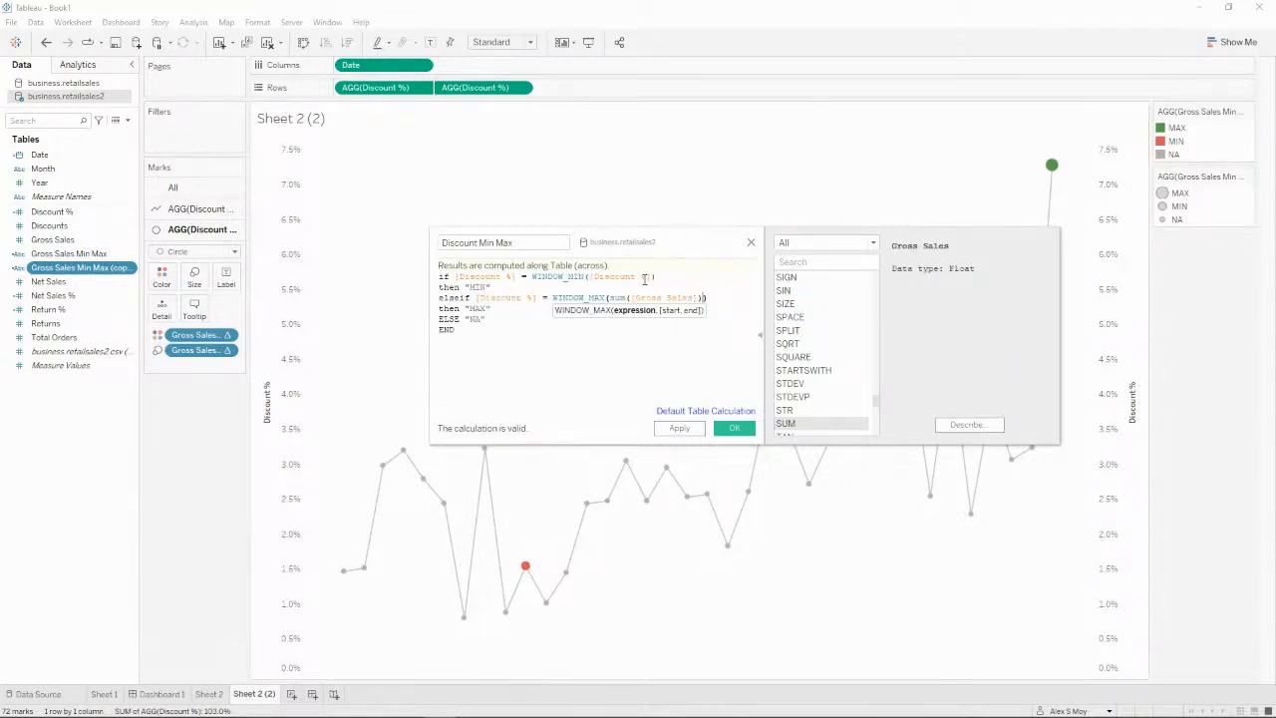
key(ctrl+shift+Left)
key(ctrl+shift+Left)
key(ctrl+shift+Left)
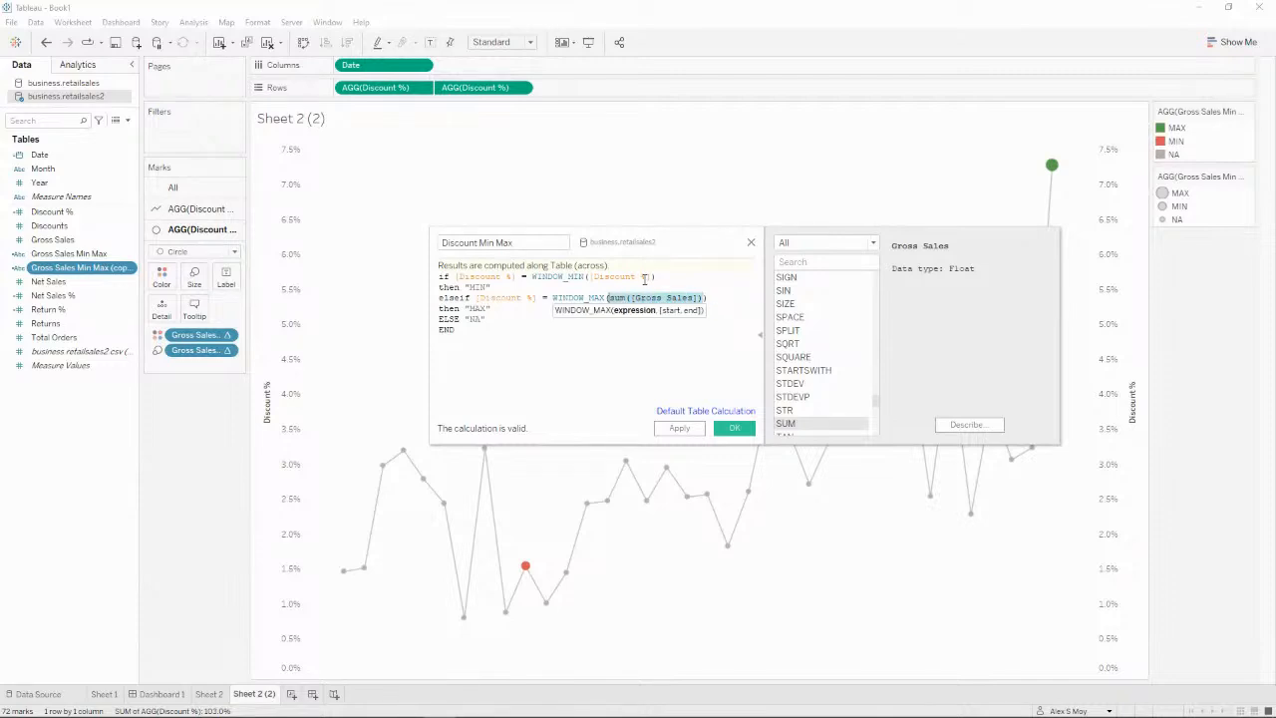
key(ctrl+v)
key(Right)
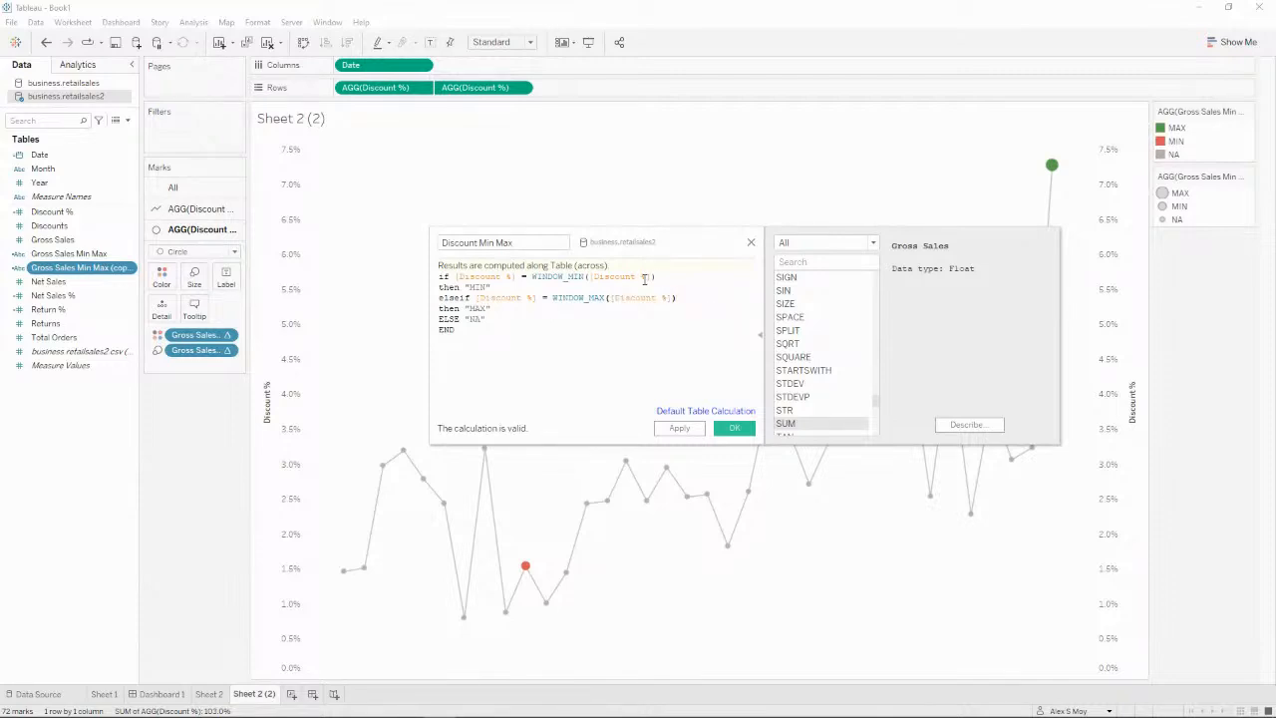
click(734, 429)
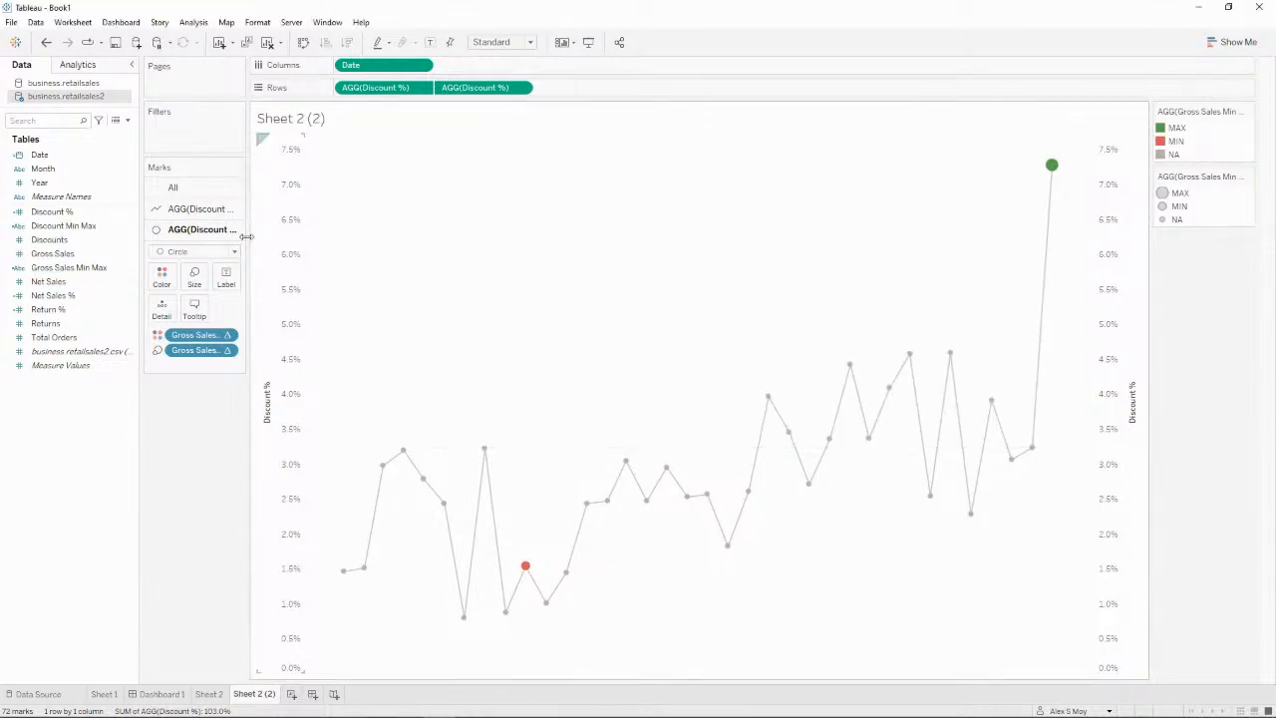
Step: Replace Gross Sales Min Max with Discount Min Max for both the colour and the size of the circle marks
drag(64, 225, 196, 336)
drag(63, 226, 193, 350)
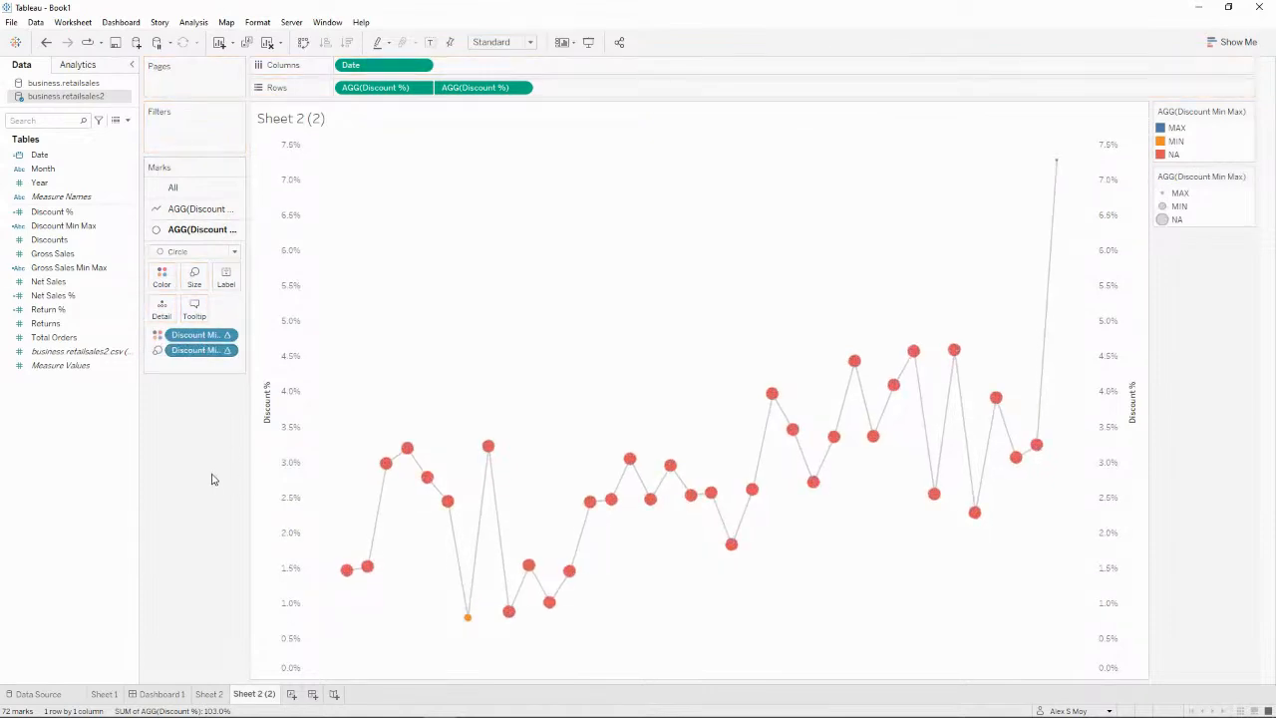
Step: Colour the Discount Min Max marks green for MAX, red for MIN and grey for NA
click(1175, 127)
click(1175, 128)
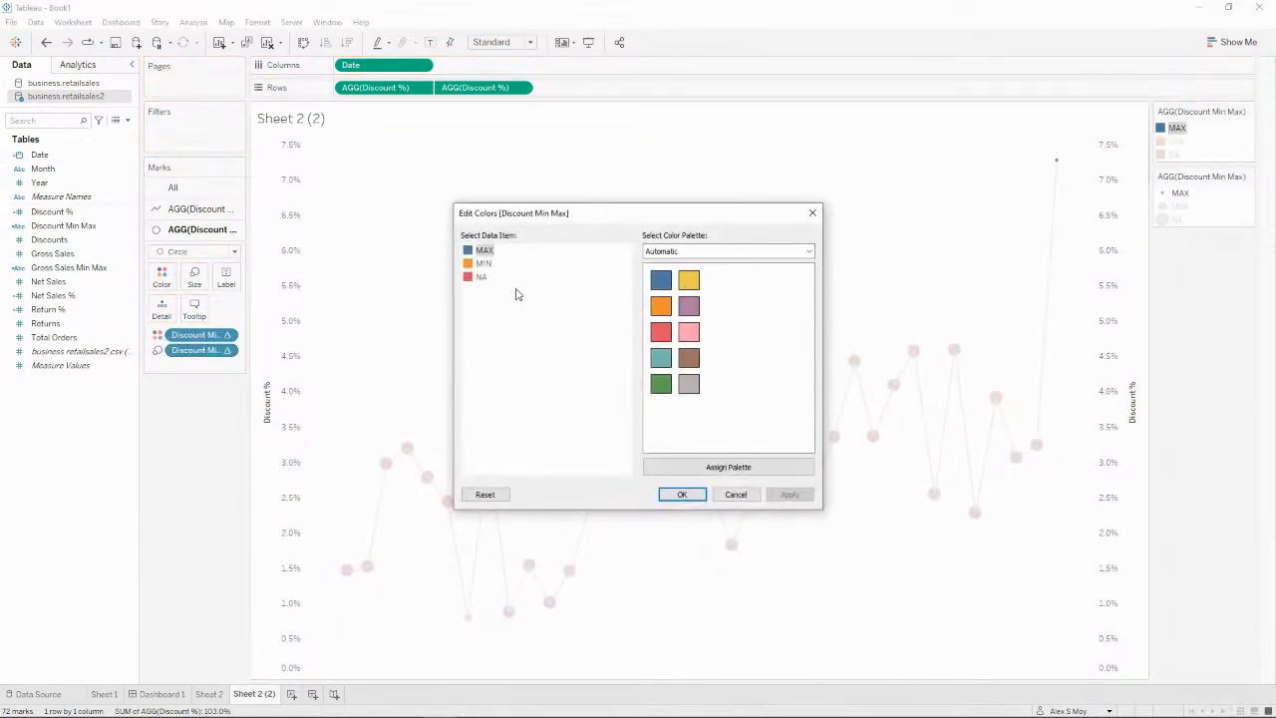
click(661, 384)
click(483, 263)
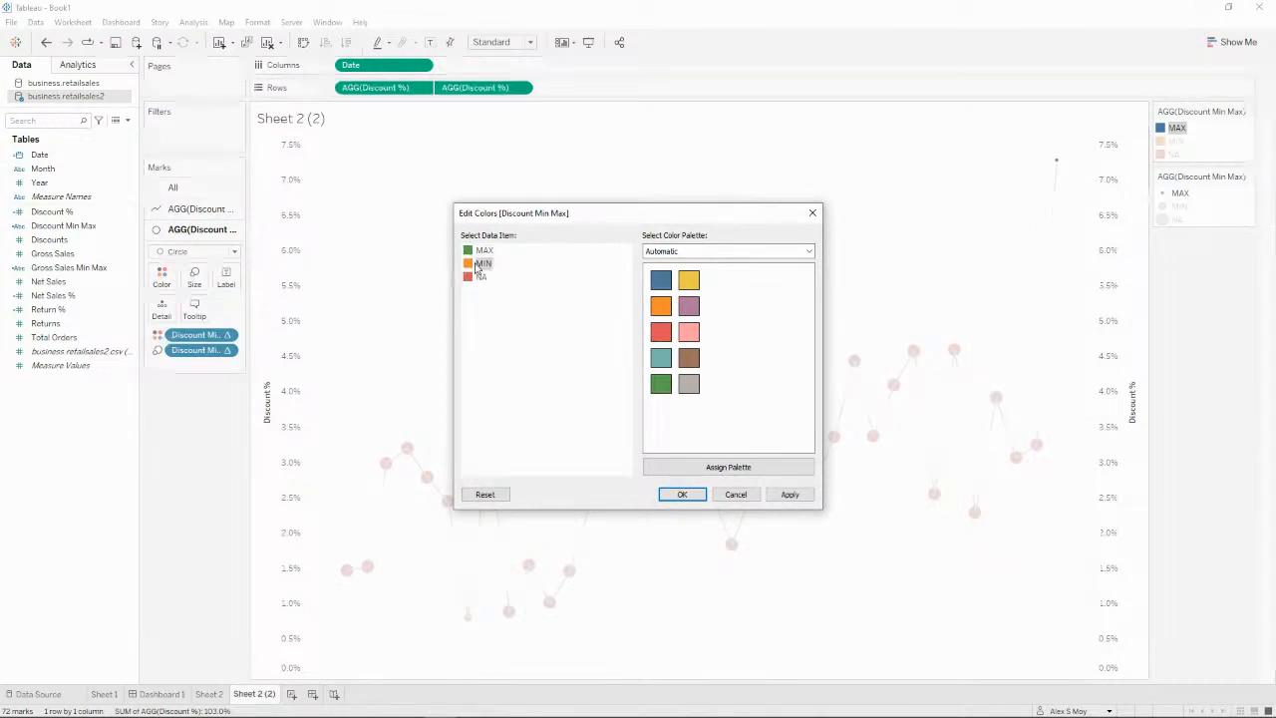
click(661, 333)
click(482, 277)
click(689, 384)
click(790, 495)
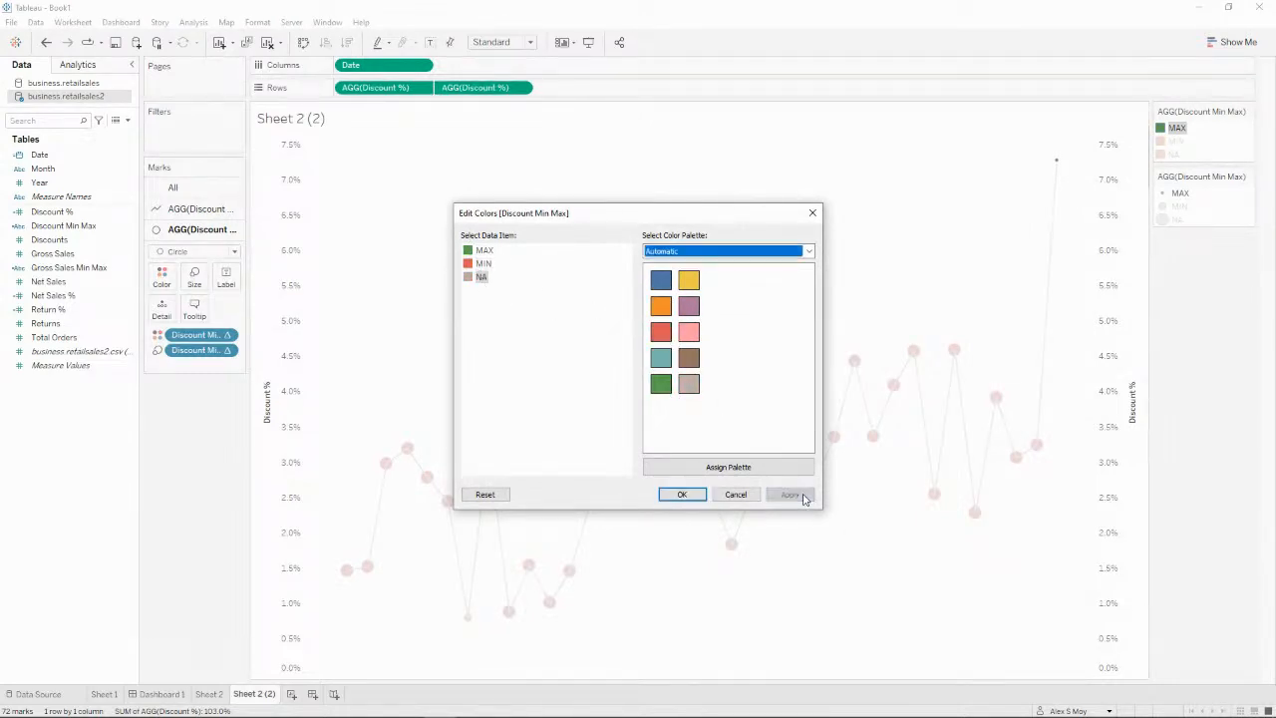
click(677, 494)
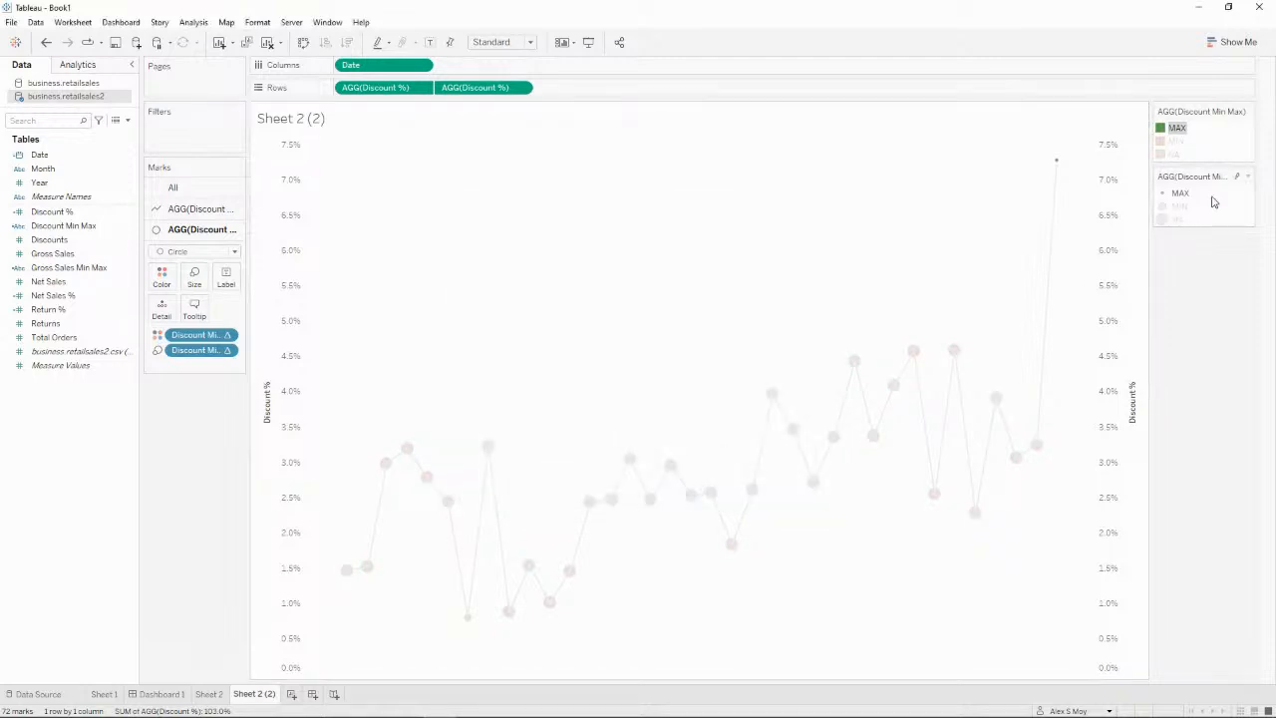
Step: Reverse the Discount Min Max mark sizes and narrow their size range to small circles near the smallest end
double_click(1213, 202)
click(610, 365)
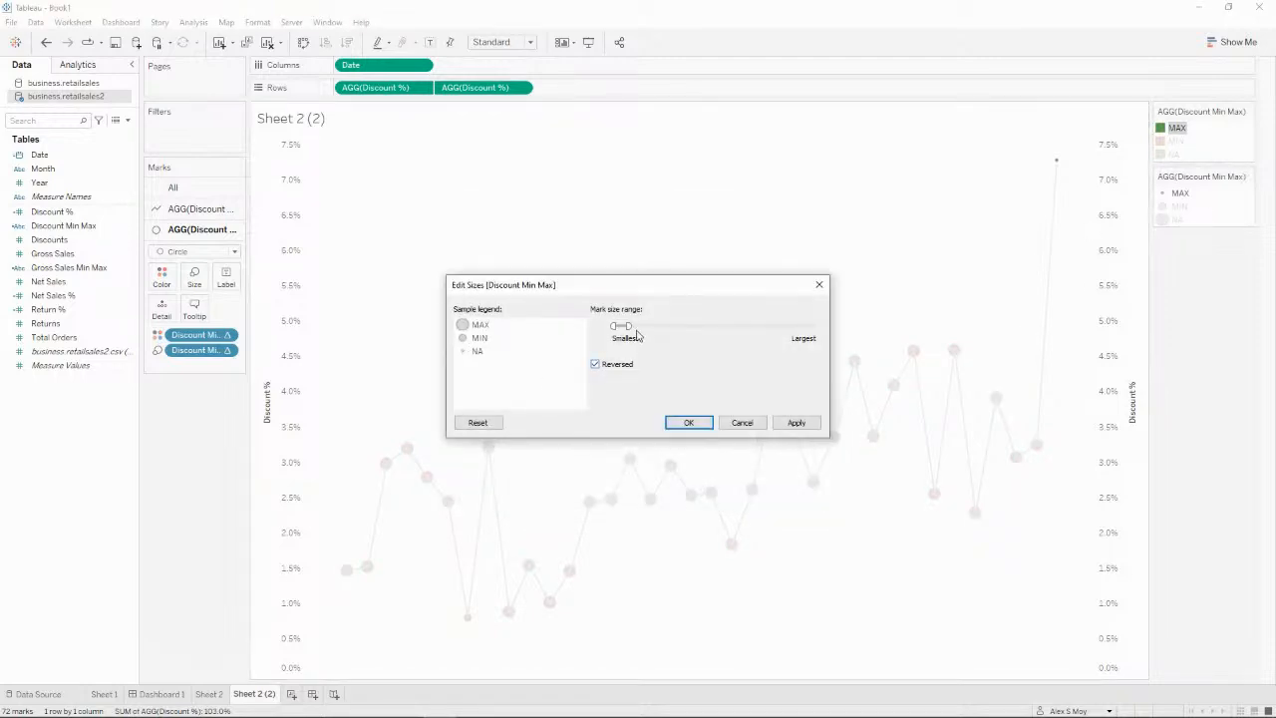
drag(626, 325, 620, 325)
drag(628, 325, 624, 325)
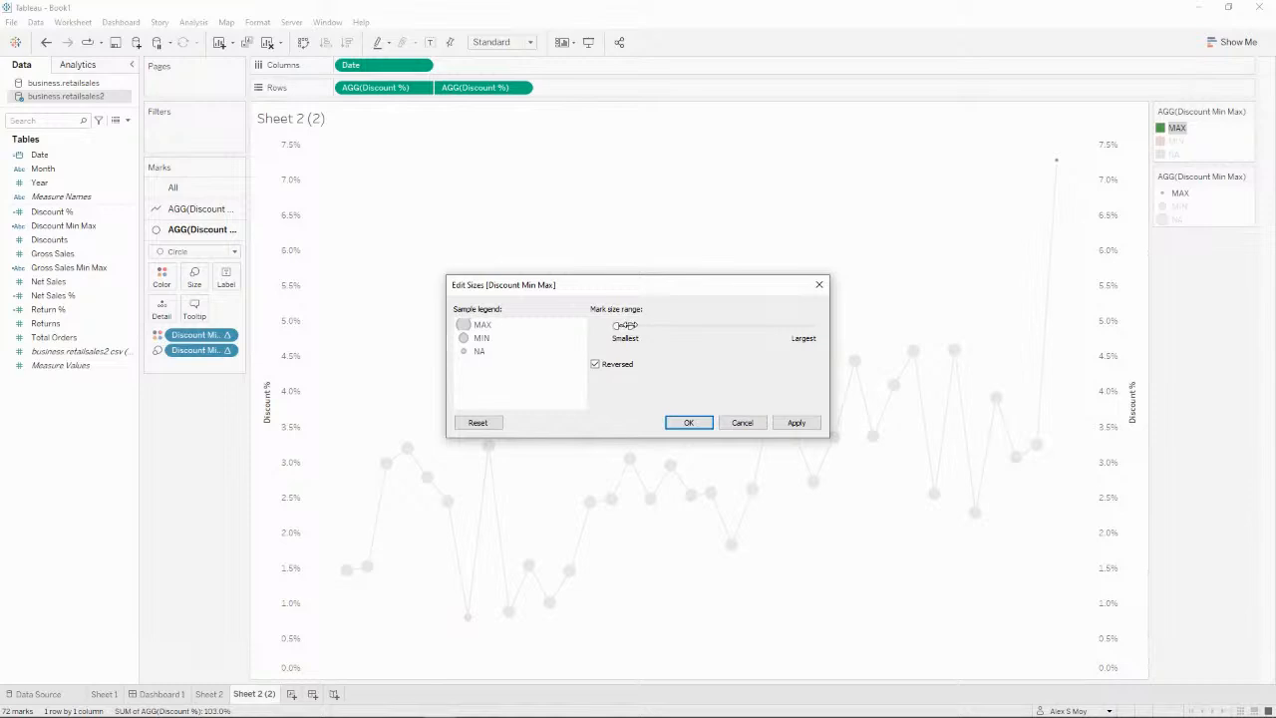
click(796, 423)
drag(625, 325, 623, 325)
click(798, 424)
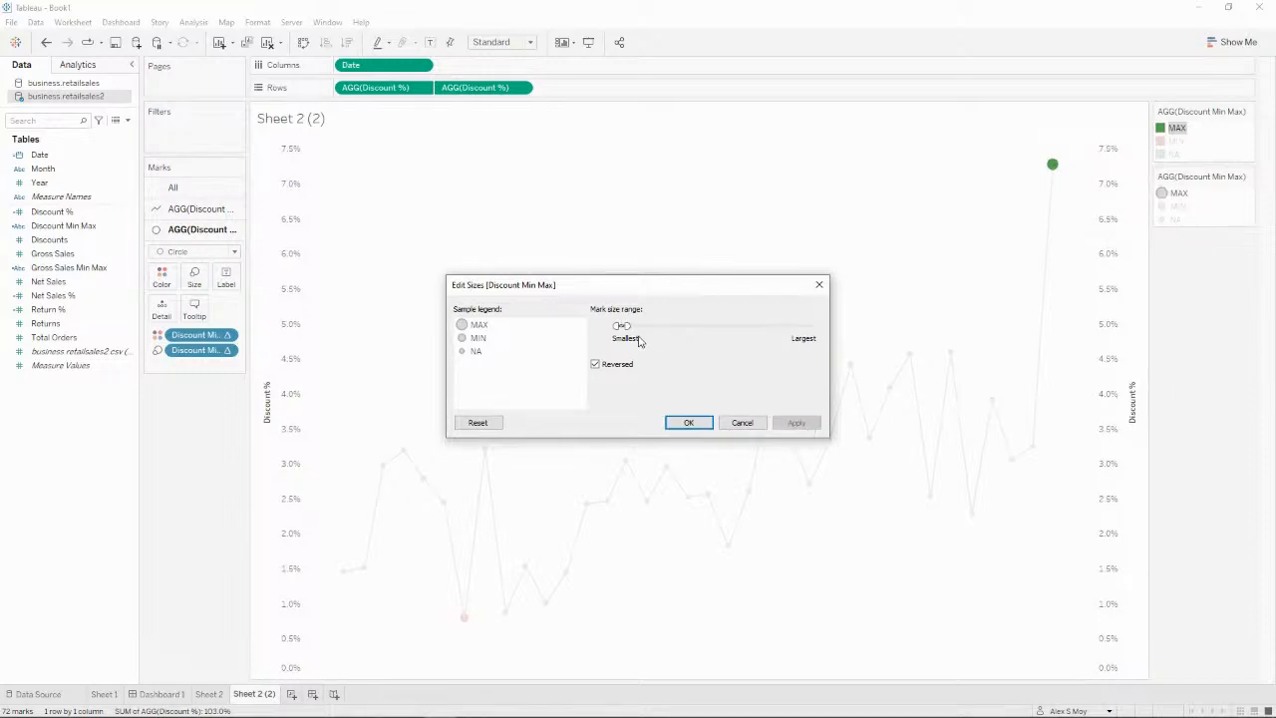
drag(626, 325, 622, 325)
click(796, 423)
click(670, 426)
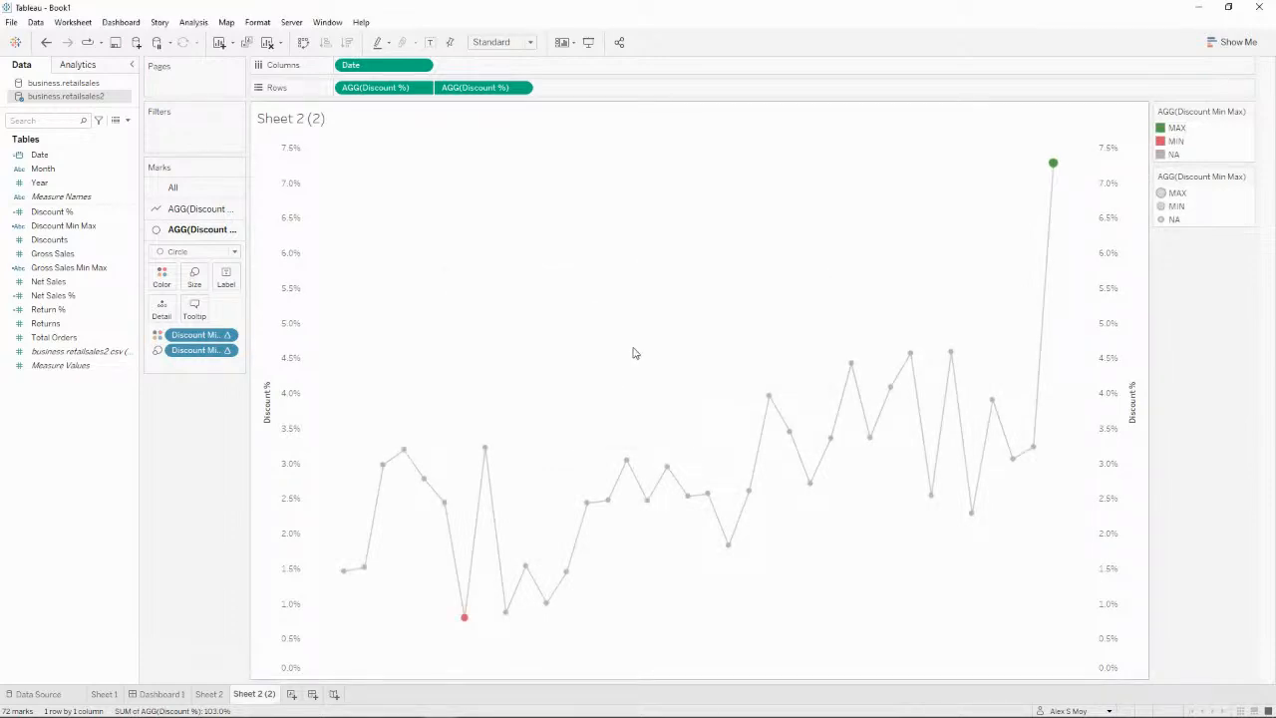
Step: Hide the headers of both Discount % axes on the chart
right_click(1116, 304)
click(1177, 446)
right_click(285, 279)
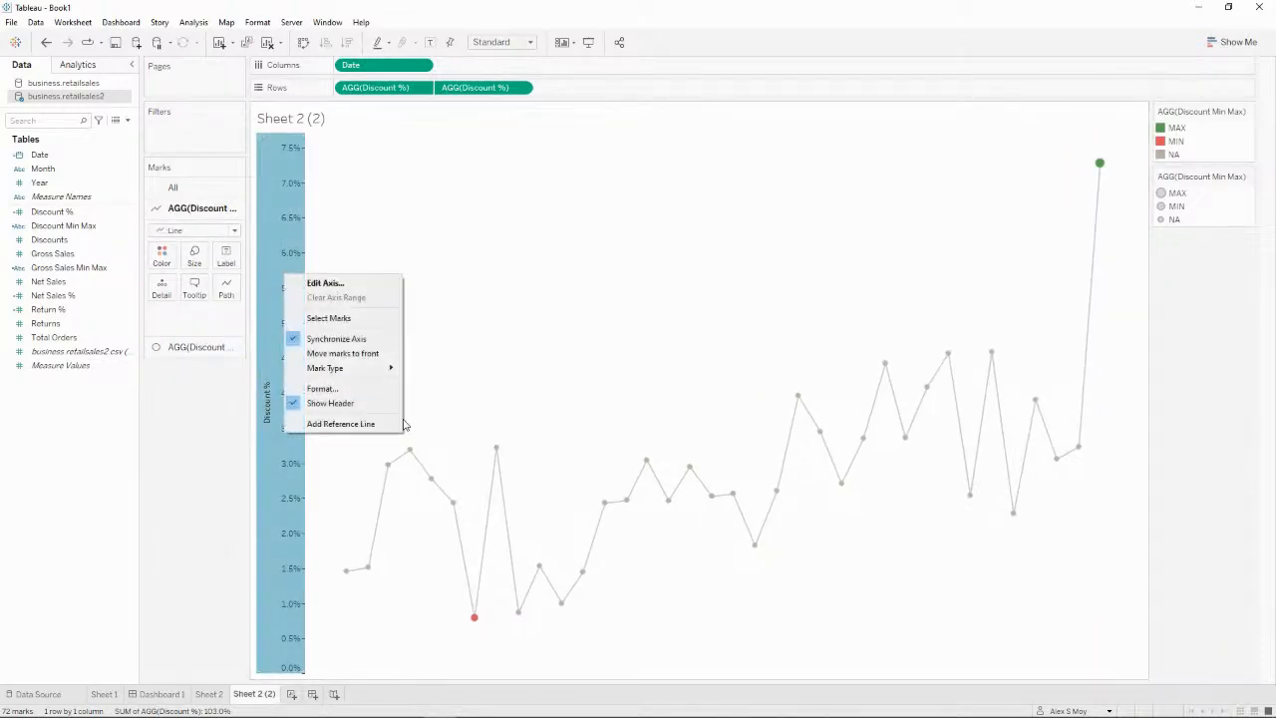
click(321, 405)
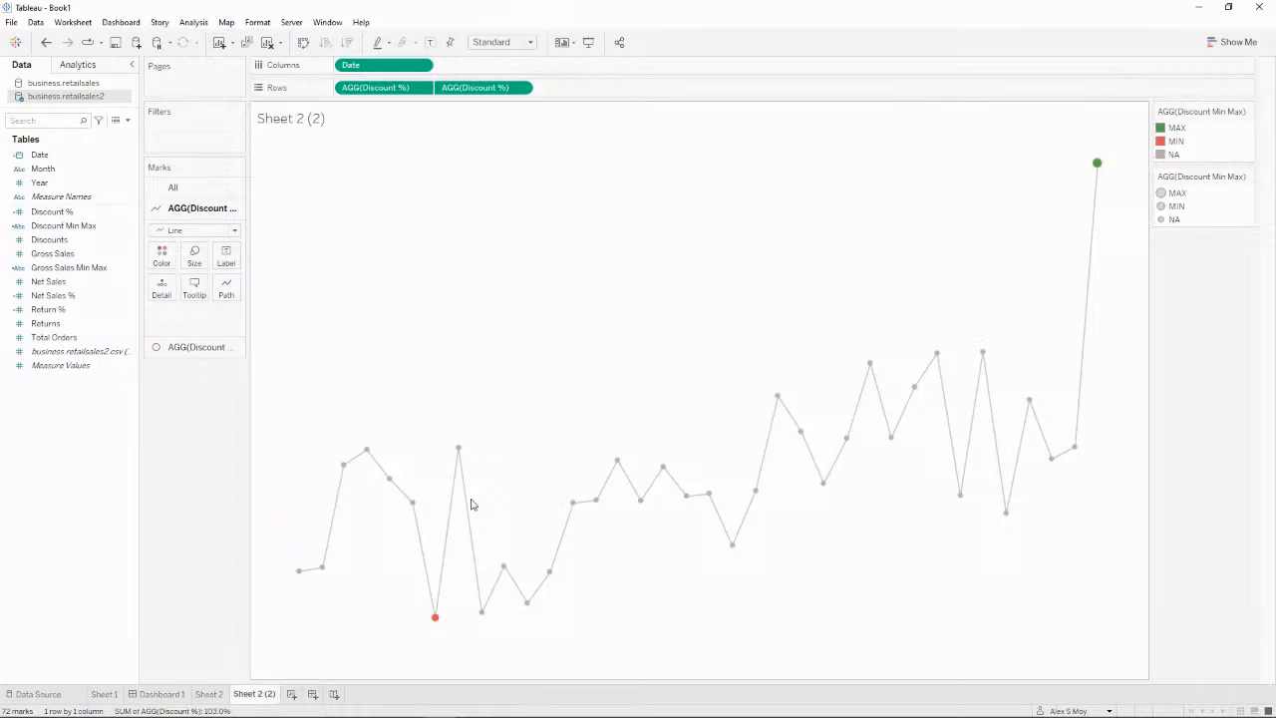
Step: Duplicate the Discount % worksheet and replace both Discount % measures in its rows with Return %
right_click(256, 701)
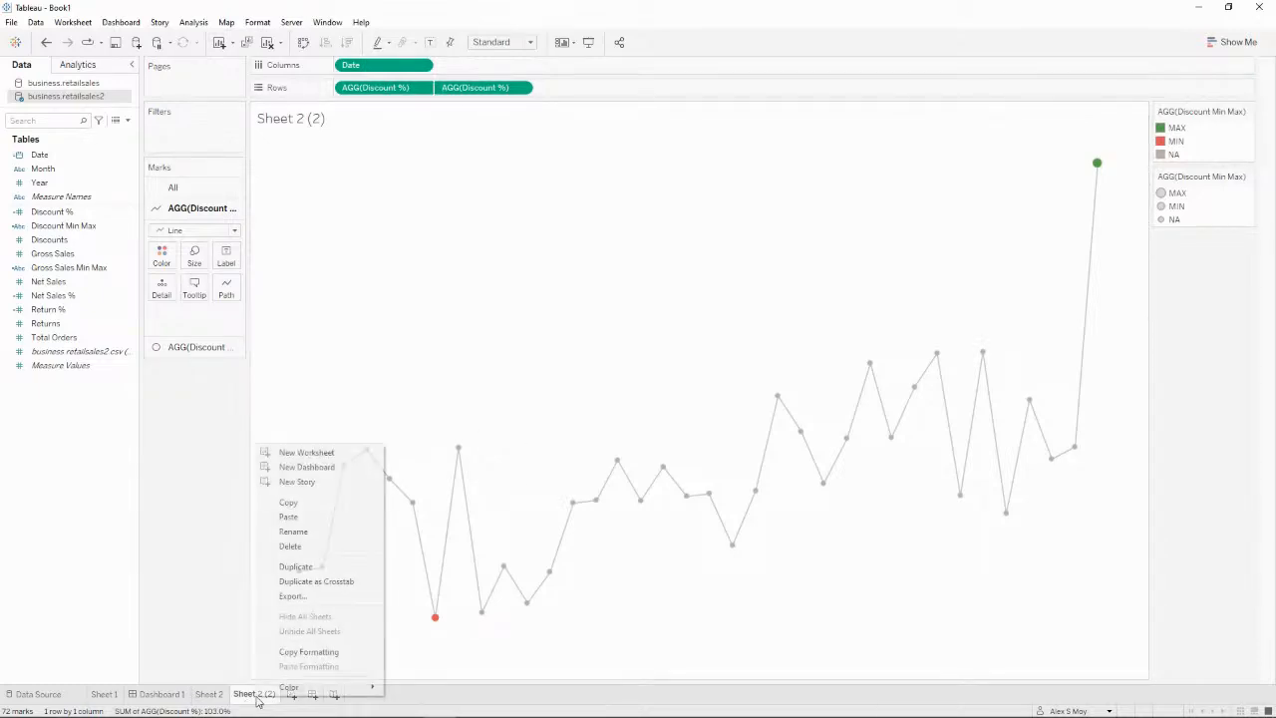
click(333, 564)
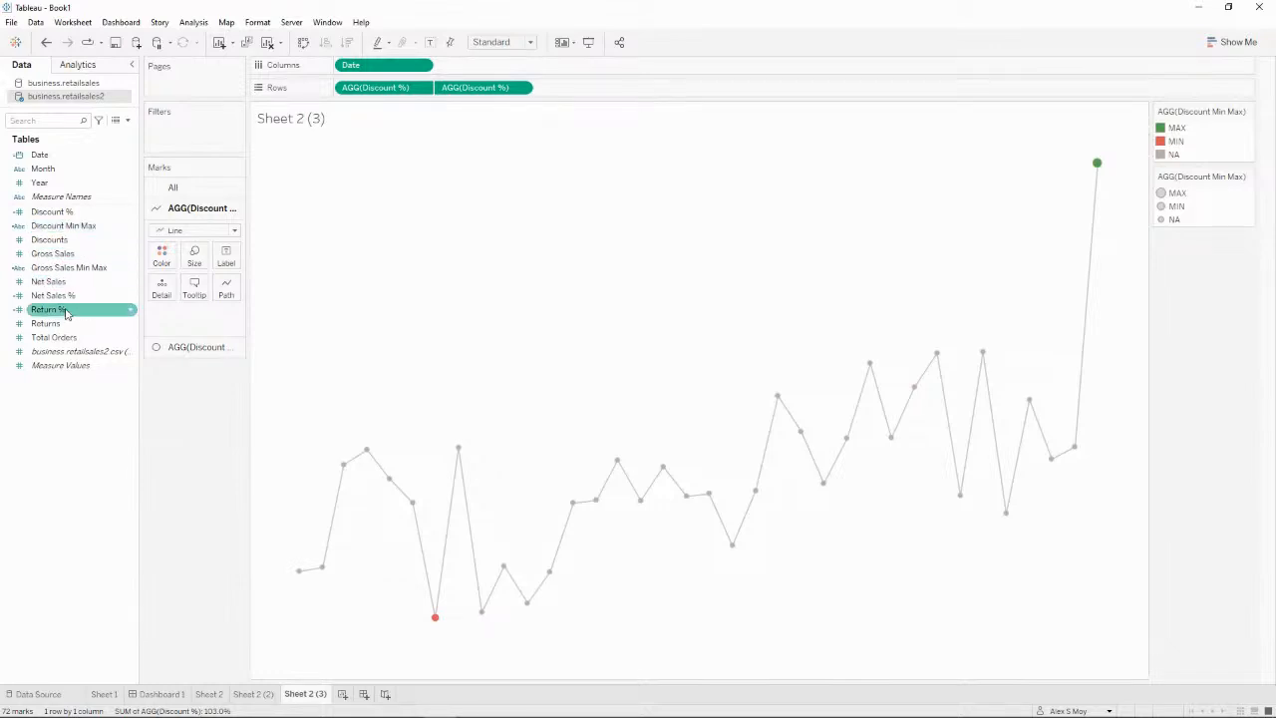
drag(61, 313, 397, 93)
drag(60, 309, 493, 89)
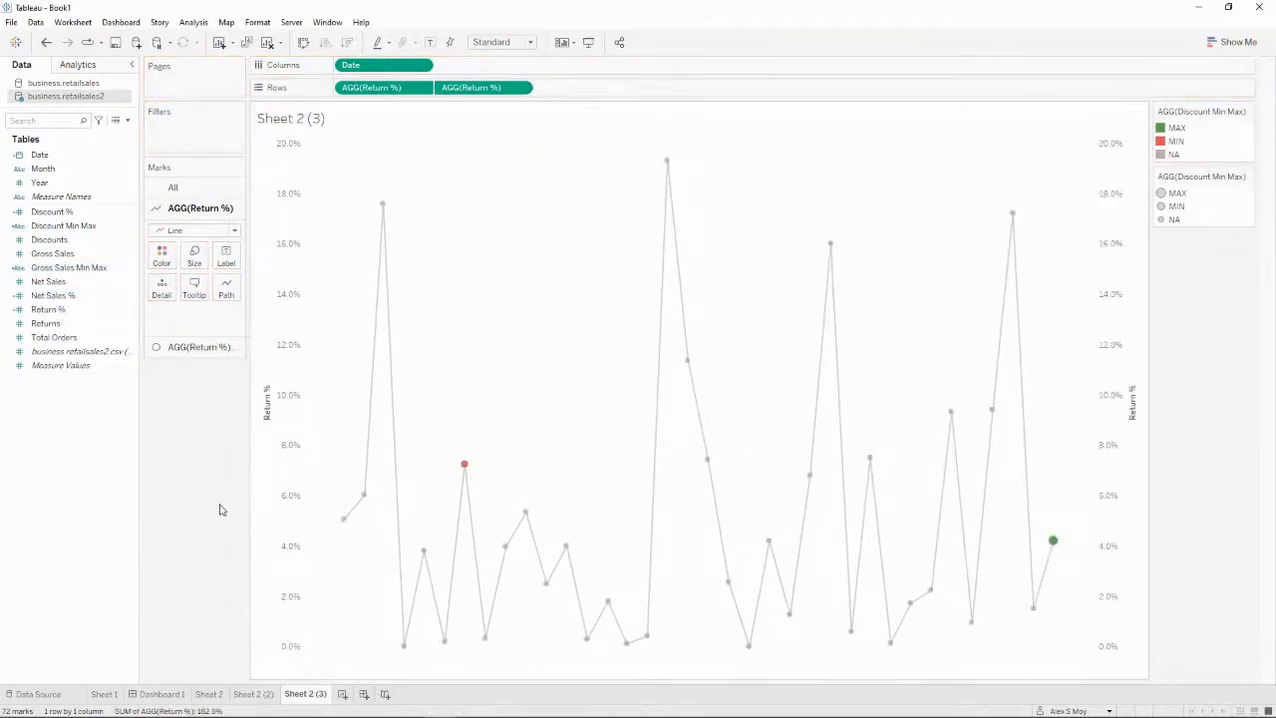
Step: Hide the headers of both Return % axes on the duplicated sheet
right_click(1105, 336)
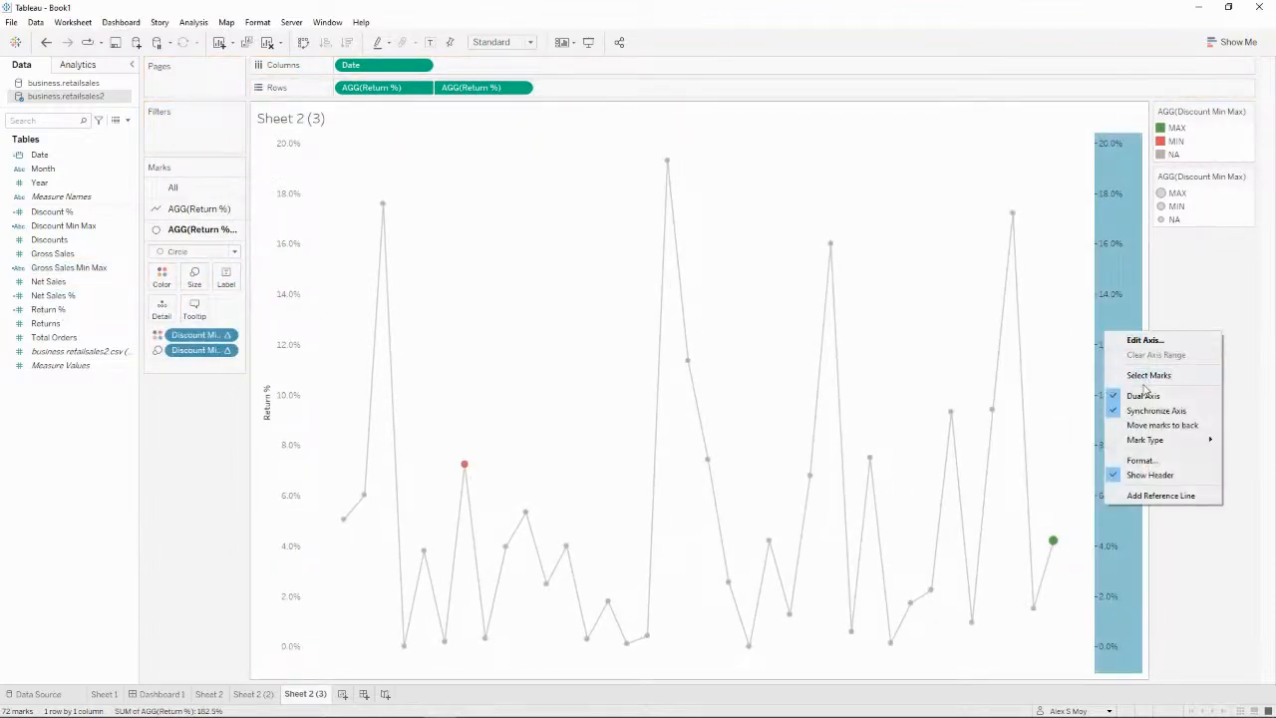
click(1183, 477)
right_click(288, 396)
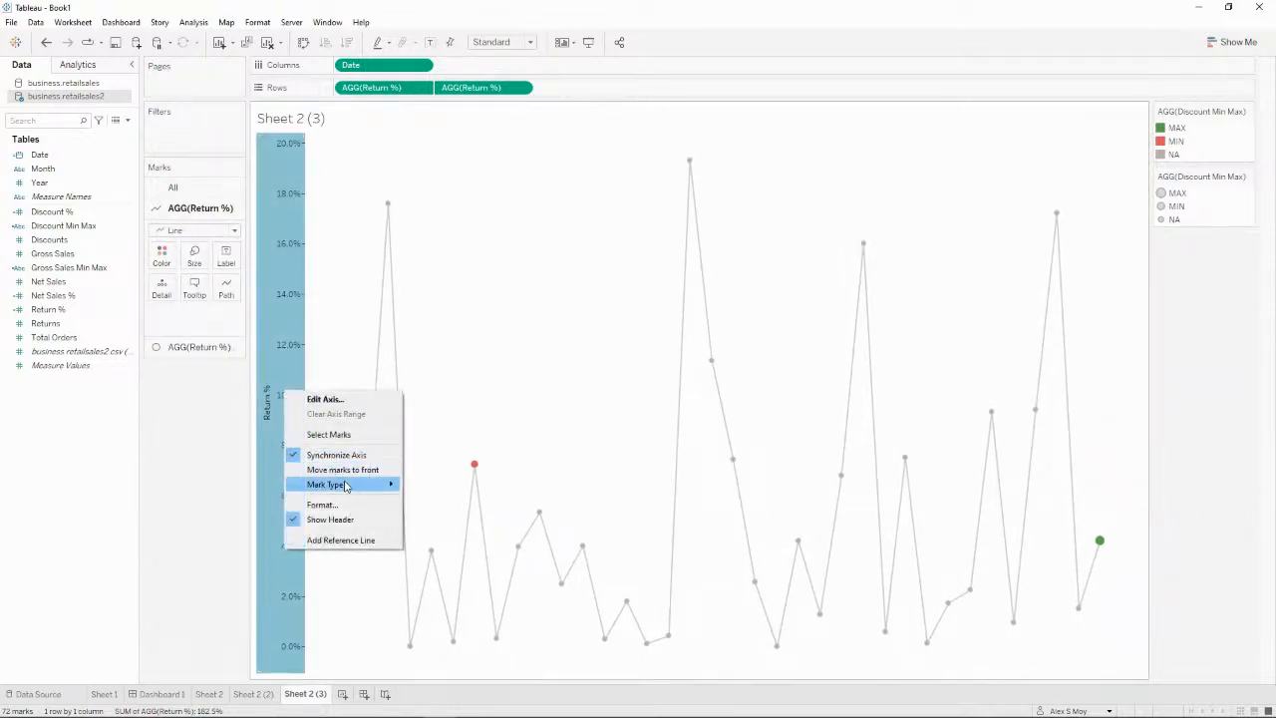
click(344, 519)
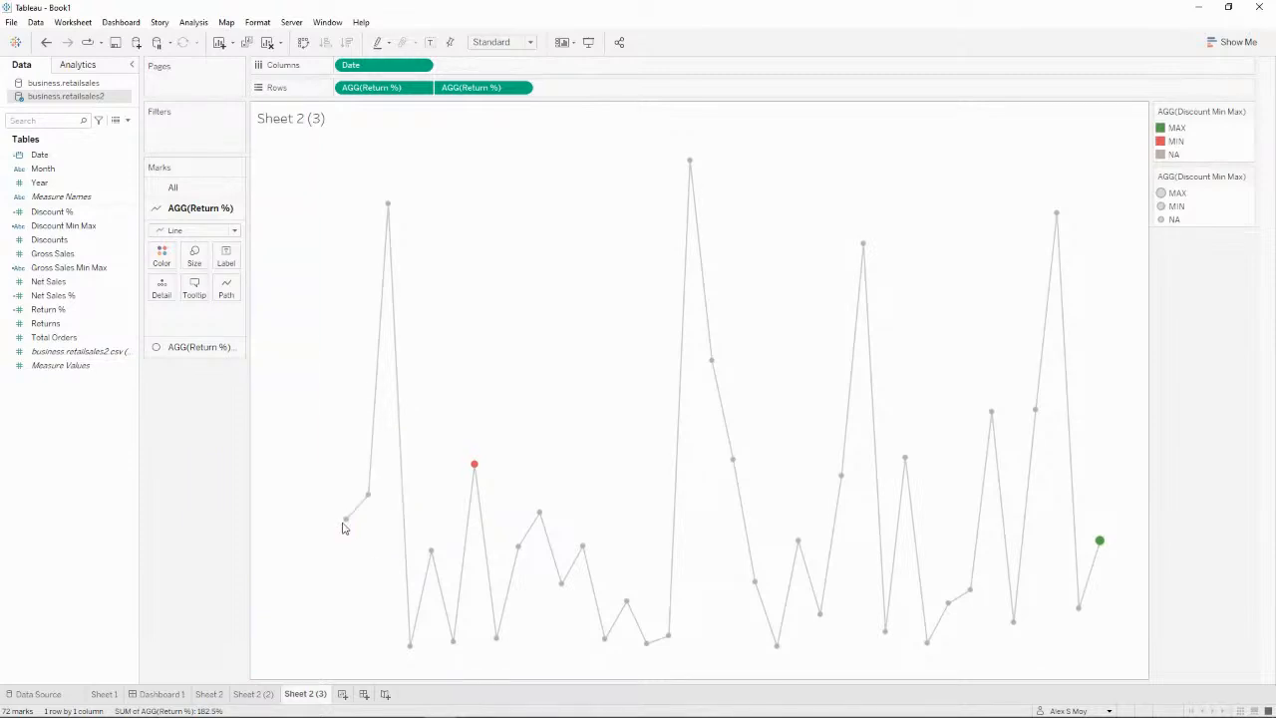
Step: Duplicate the Gross Sales Min Max field, open the copy for editing and name it Return Min Max
right_click(77, 268)
click(116, 349)
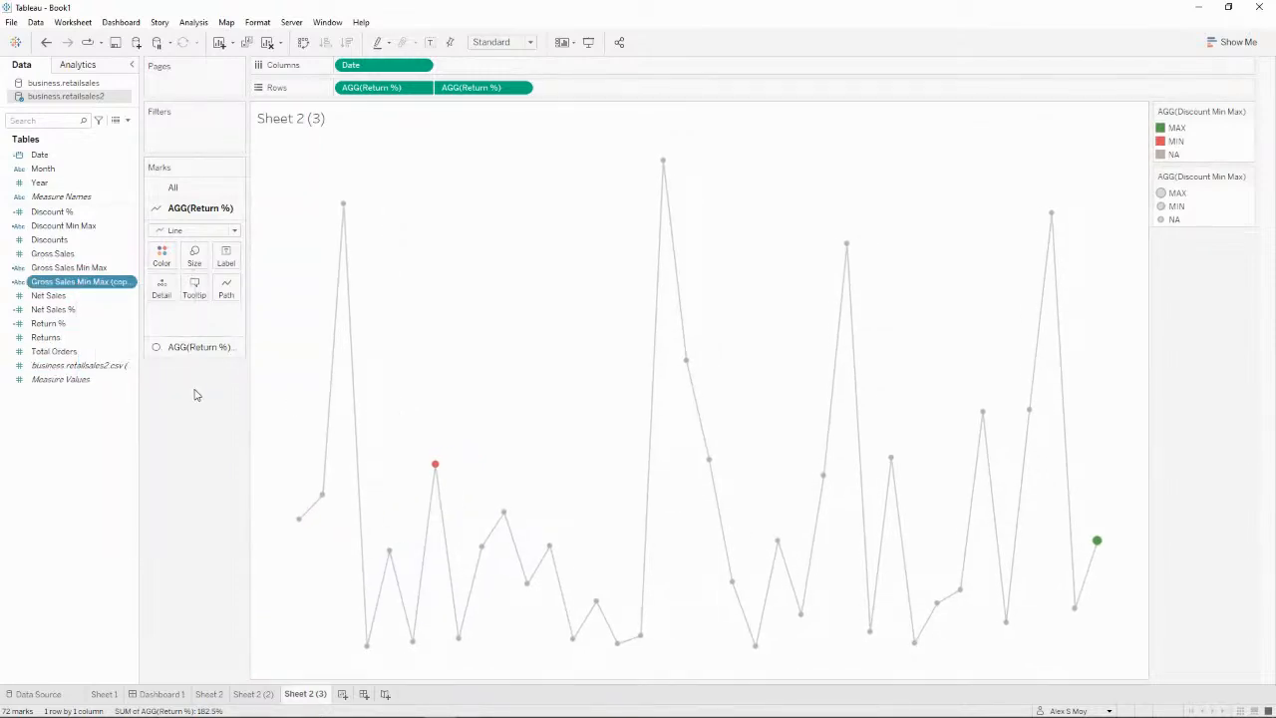
right_click(108, 290)
click(130, 352)
click(490, 247)
key(shift+Home)
text(Returns)
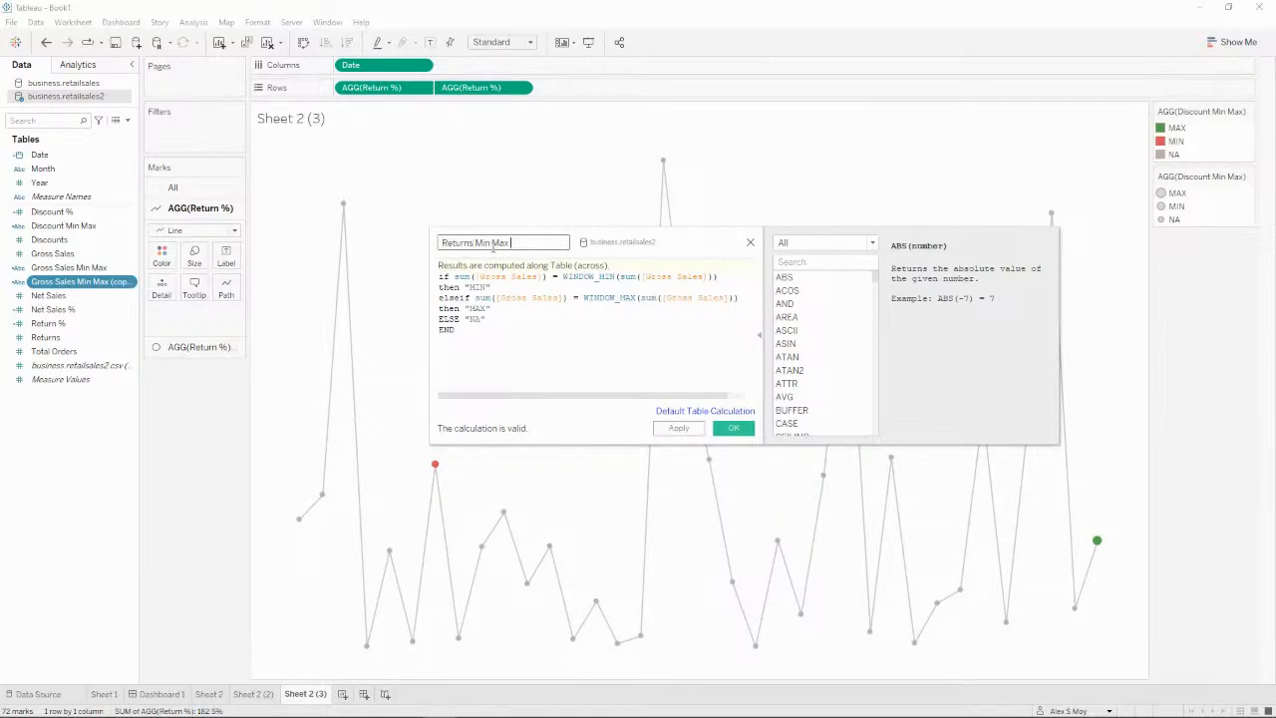
Step: Replace sum([Gross Sales]) at the start of the if condition with [Return %]
key(Tab)
key(Left)
key(ctrl+Right)
key(ctrl+Right)
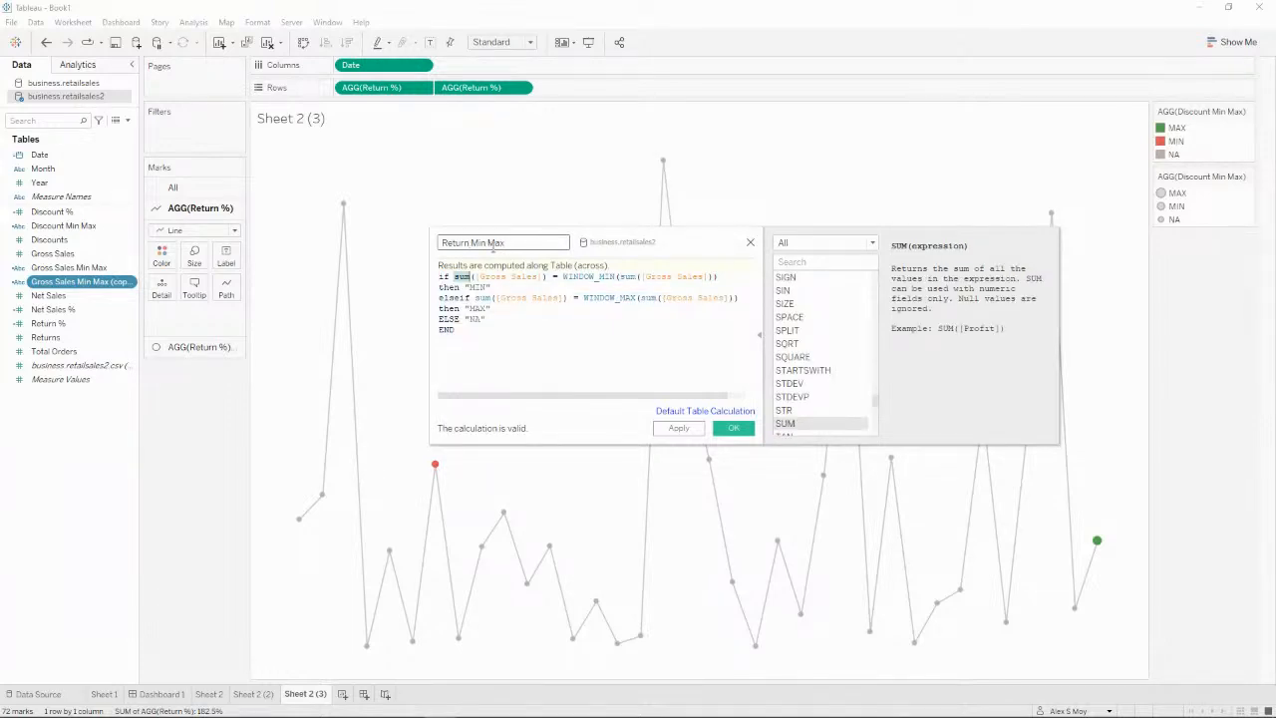
key(ctrl+shift+Right)
key(ctrl+shift+Right)
key(ctrl+shift+Right)
text(re)
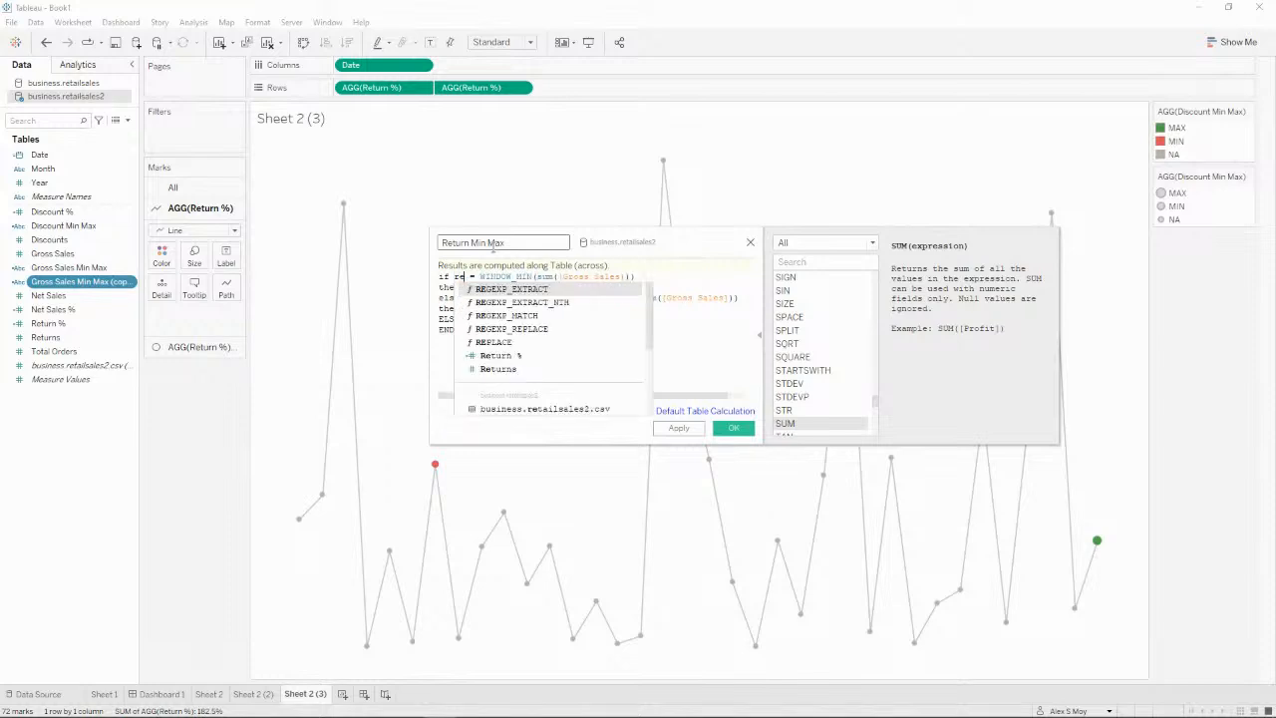
click(567, 355)
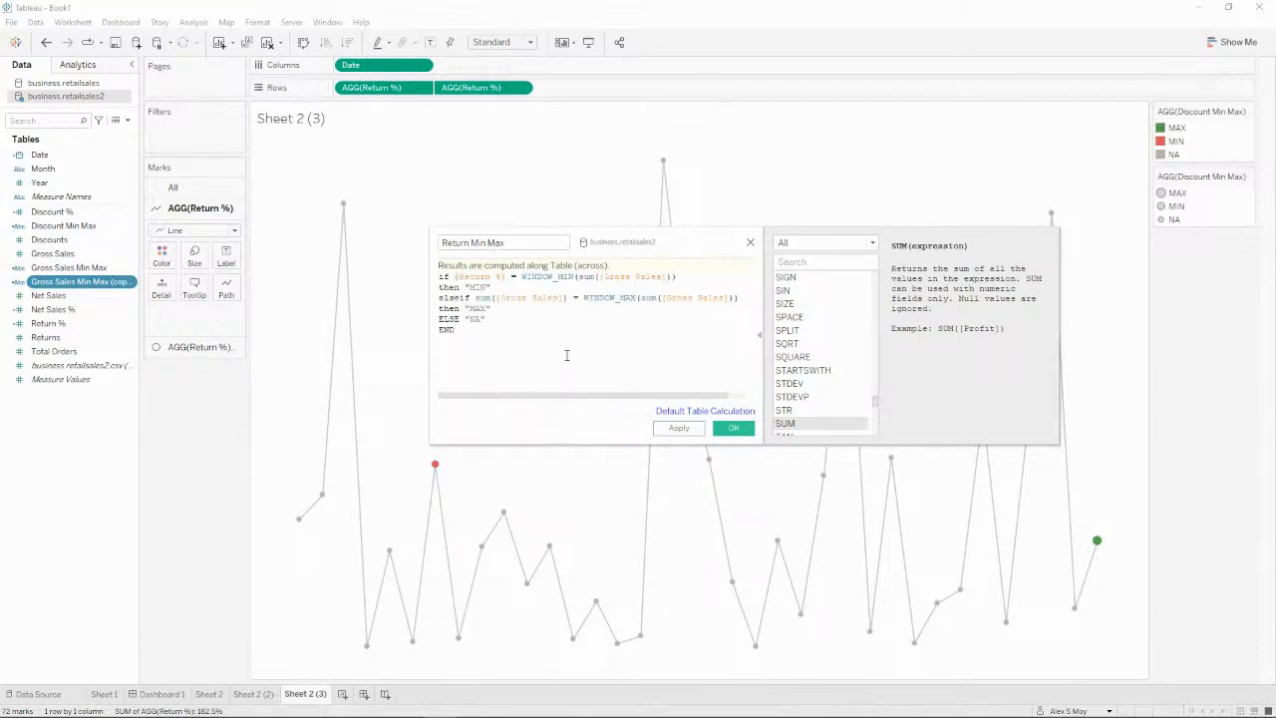
Step: Copy [Return %] and substitute it for sum([Gross Sales]) inside WINDOW_MIN
key(ctrl+shift+Left)
key(ctrl+shift+Left)
key(ctrl+c)
key(End)
key(Left)
key(ctrl+shift+Left)
key(ctrl+shift+Left)
key(ctrl+shift+Left)
key(ctrl+shift+Left)
key(ctrl+v)
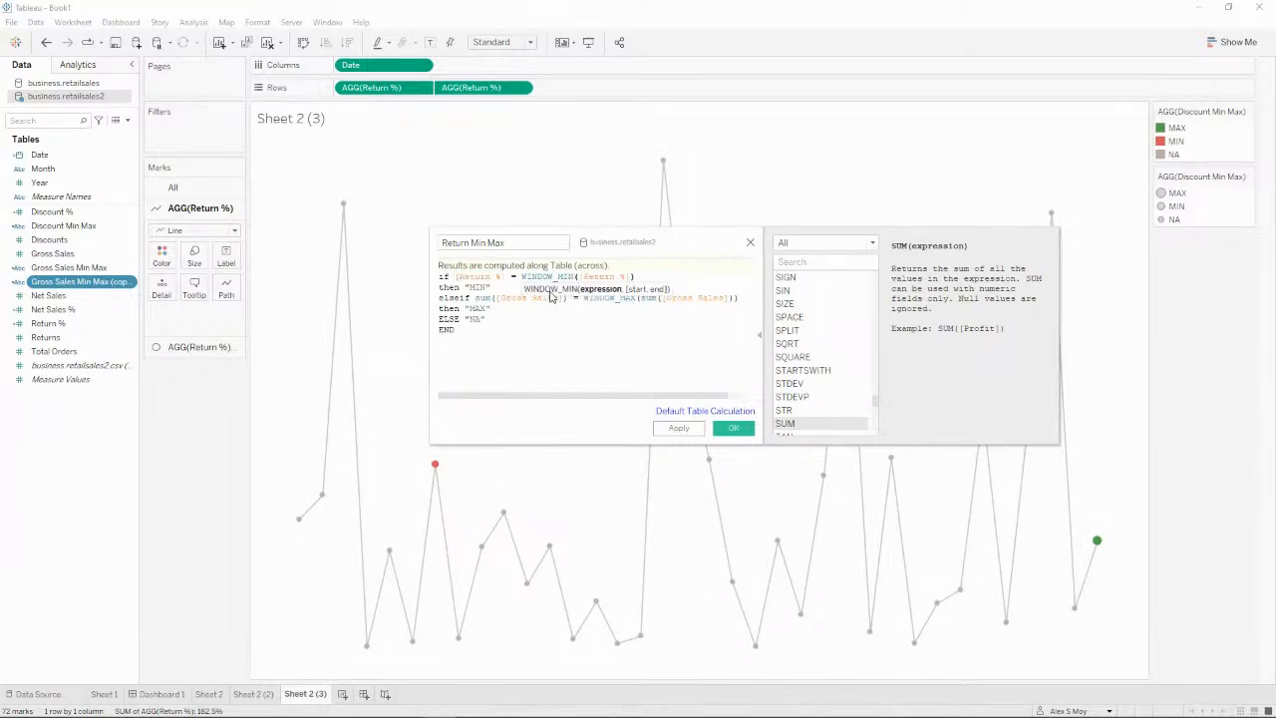
Step: Replace sum([Gross Sales]) at the start of the elseif condition with [Return %]
key(Right)
key(ctrl+shift+Left)
key(ctrl+shift+Left)
key(ctrl+shift+Left)
key(ctrl+shift+Left)
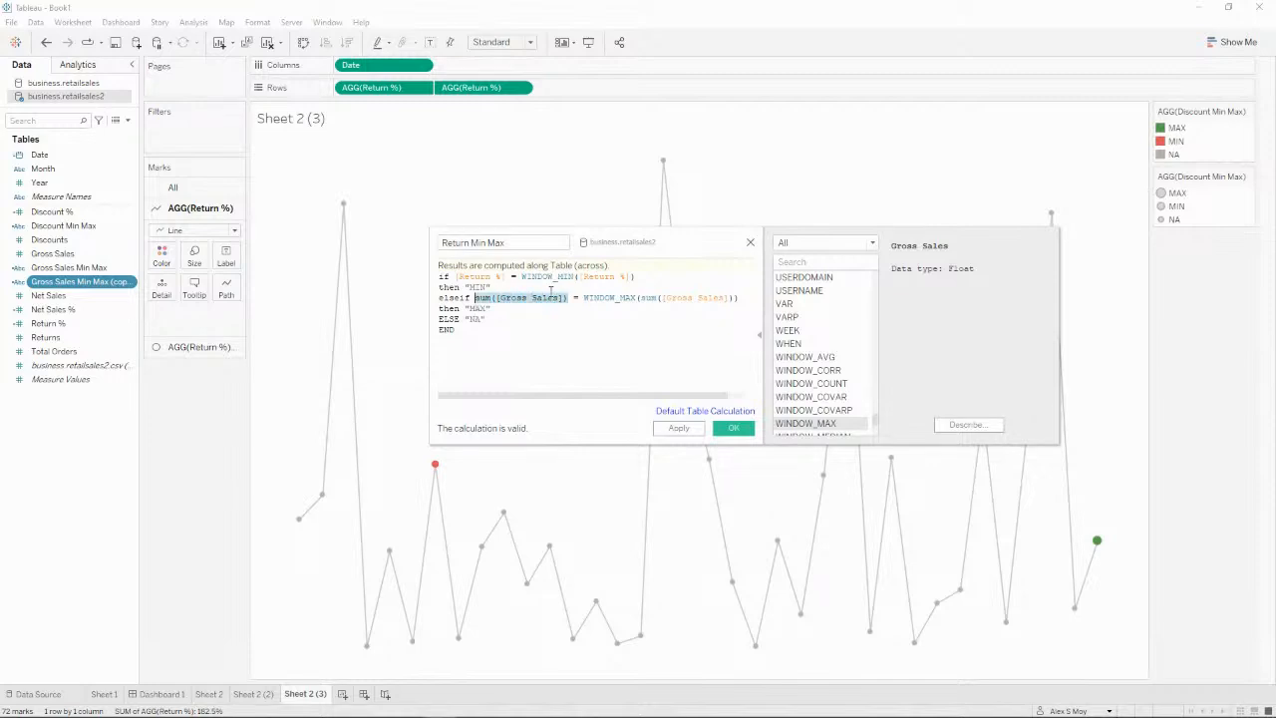
key(ctrl+v)
Step: Replace sum([Gross Sales]) inside WINDOW_MAX with [Return %] and save the Return Min Max calculation
key(End)
key(Left)
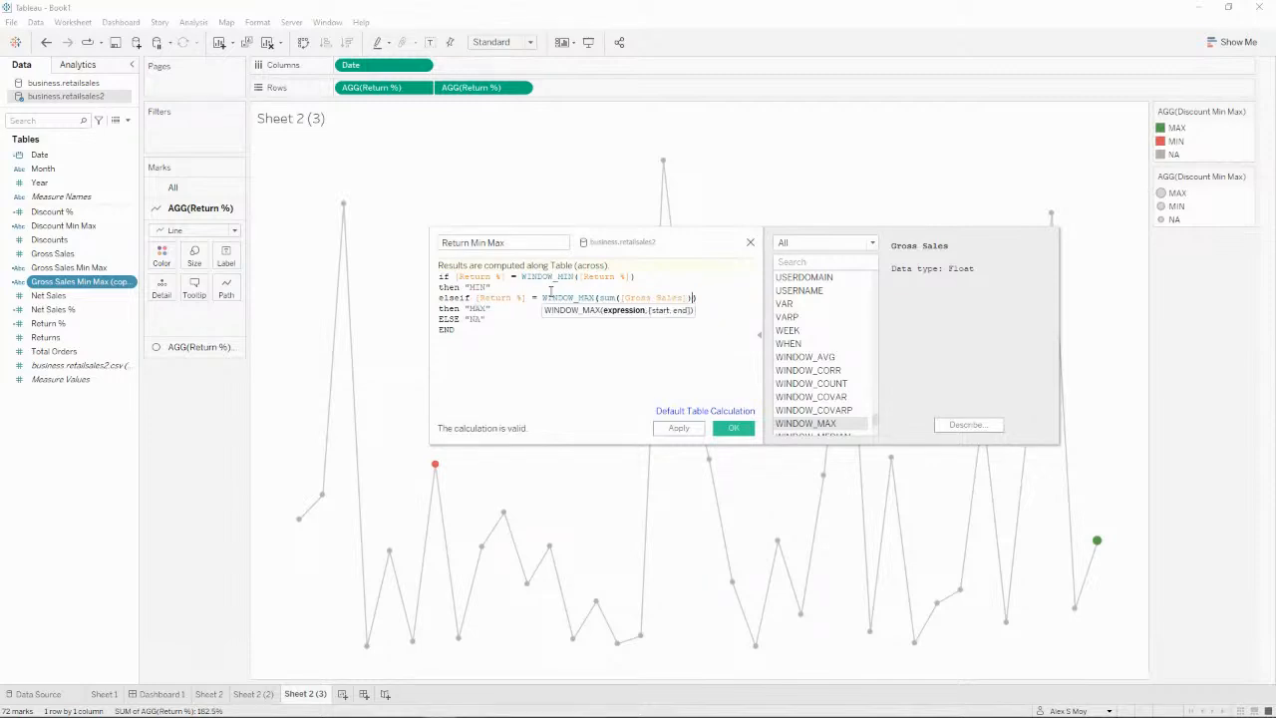
key(ctrl+shift+Left)
key(ctrl+shift+Left)
key(ctrl+shift+Left)
key(ctrl+shift+Left)
key(ctrl+v)
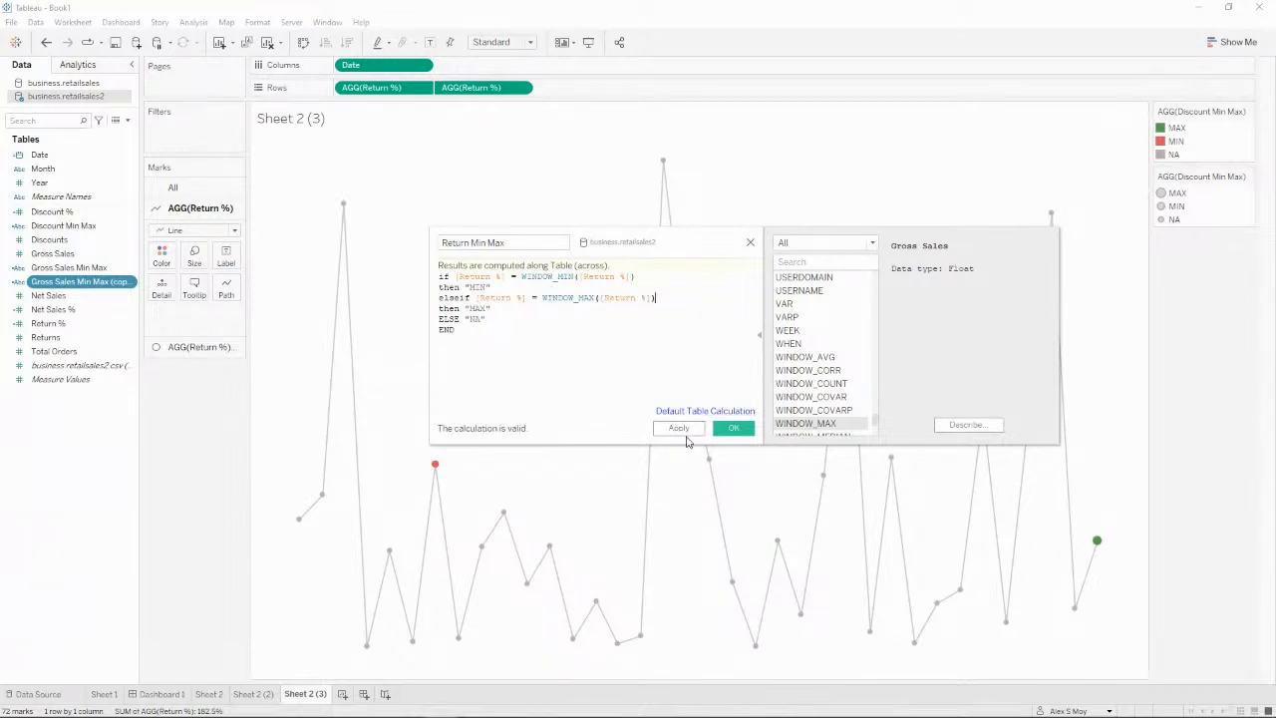
click(682, 430)
click(735, 428)
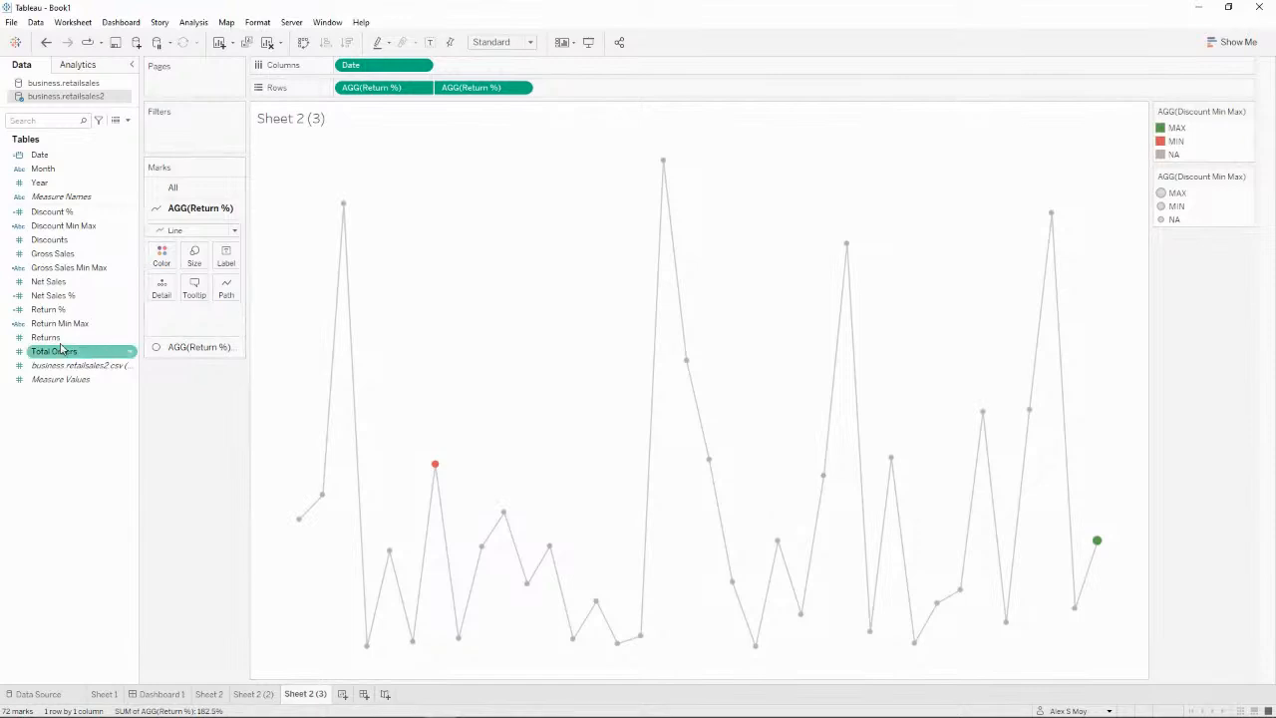
Step: Replace Discount Min Max with Return Min Max for both the colour and the size of the circle marks
drag(60, 323, 189, 335)
click(171, 346)
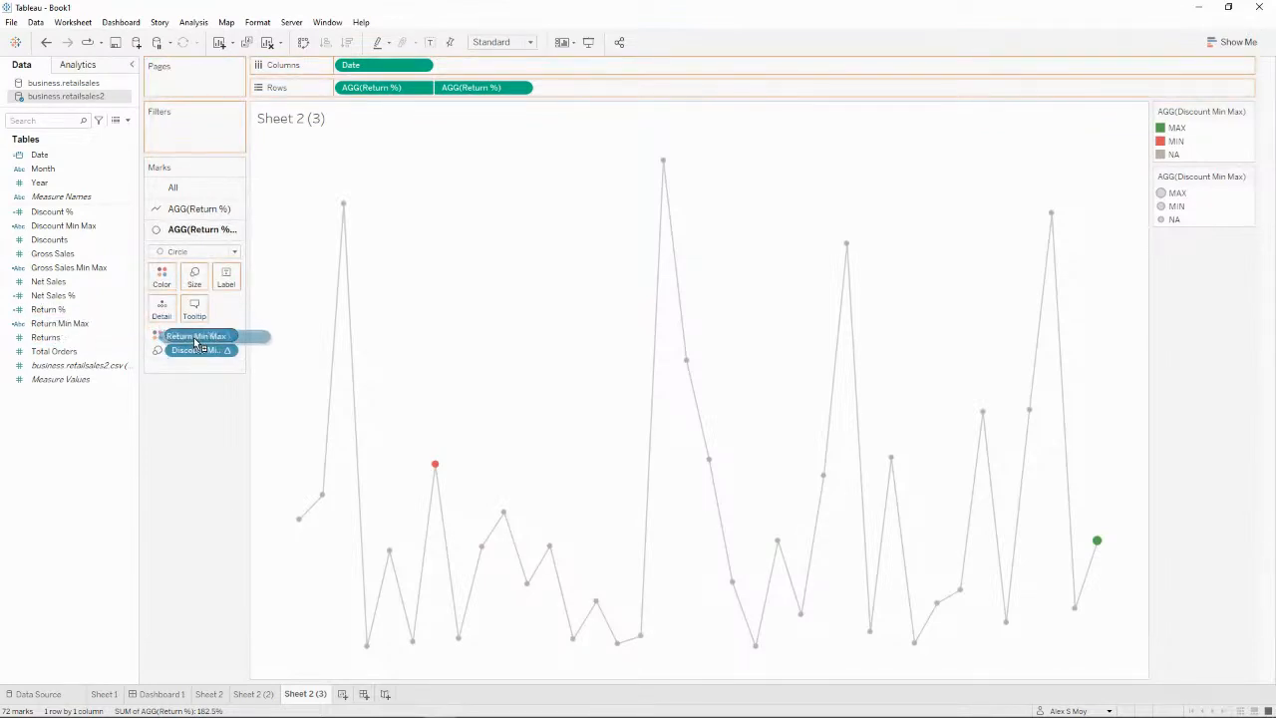
drag(75, 329, 205, 352)
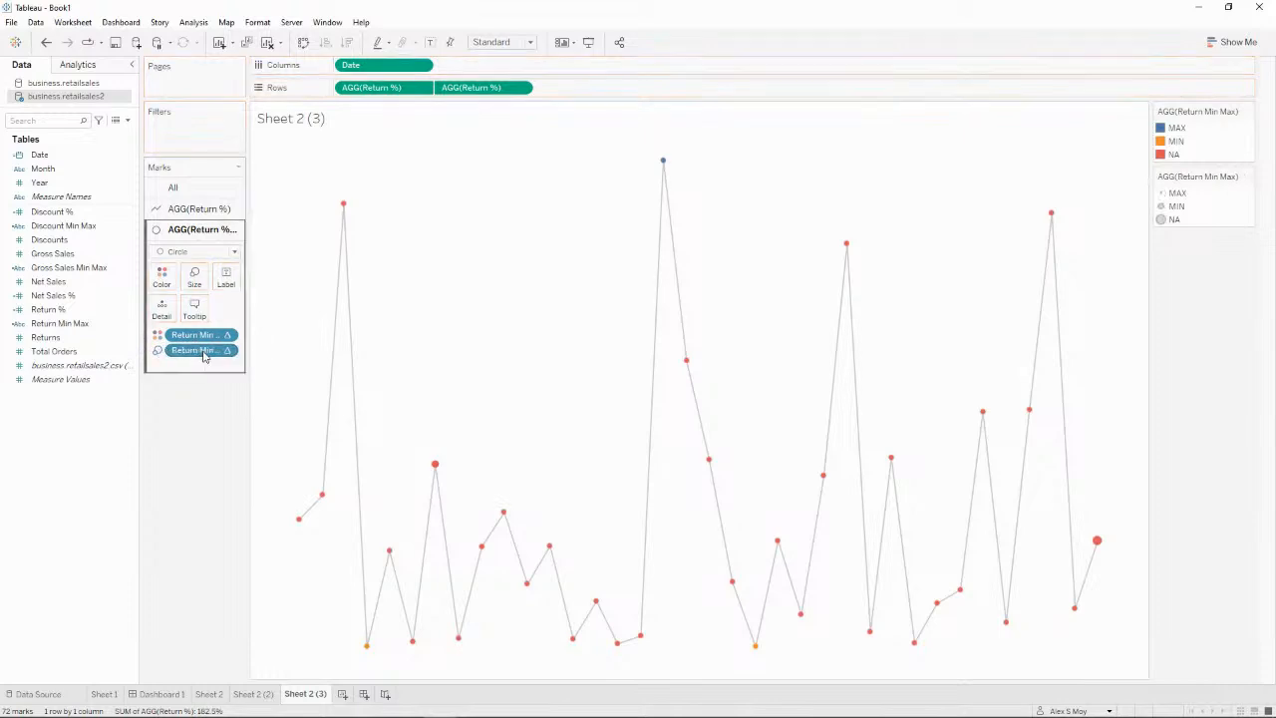
Step: Recolour the Return Min Max categories with MAX green, MIN red and NA grey
double_click(1200, 147)
click(491, 252)
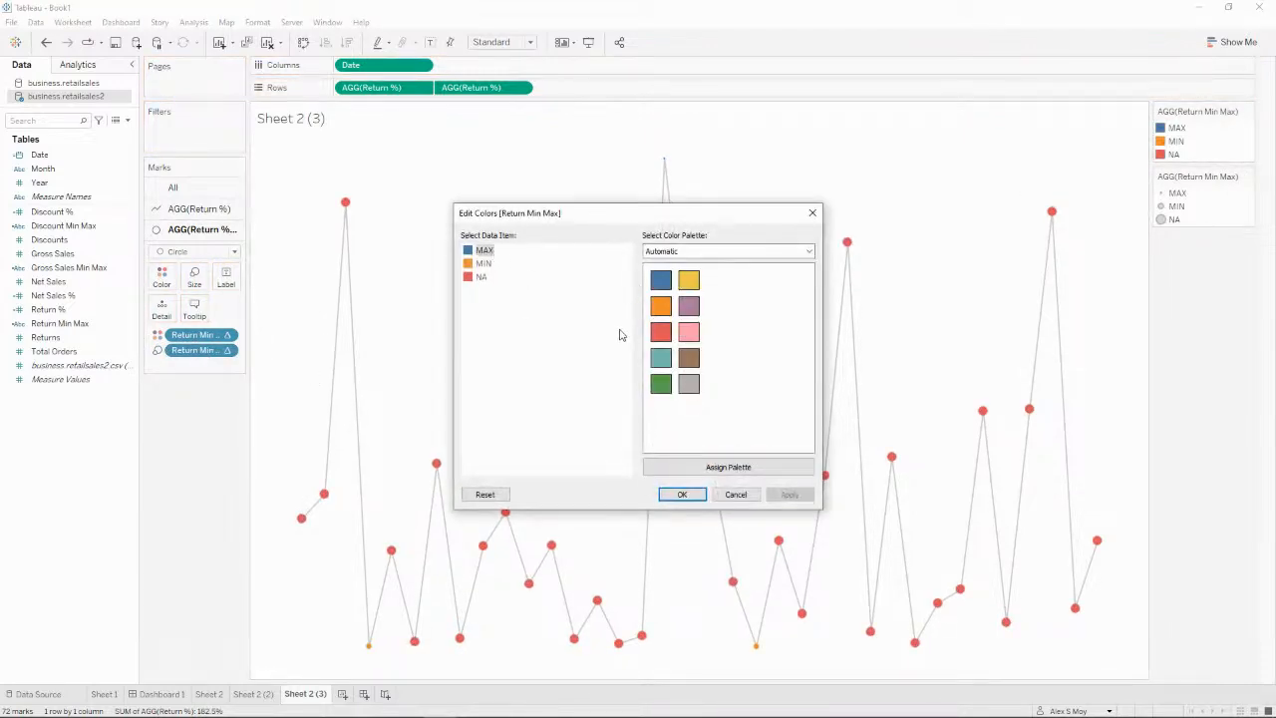
click(662, 386)
click(490, 265)
click(660, 333)
click(481, 277)
click(688, 384)
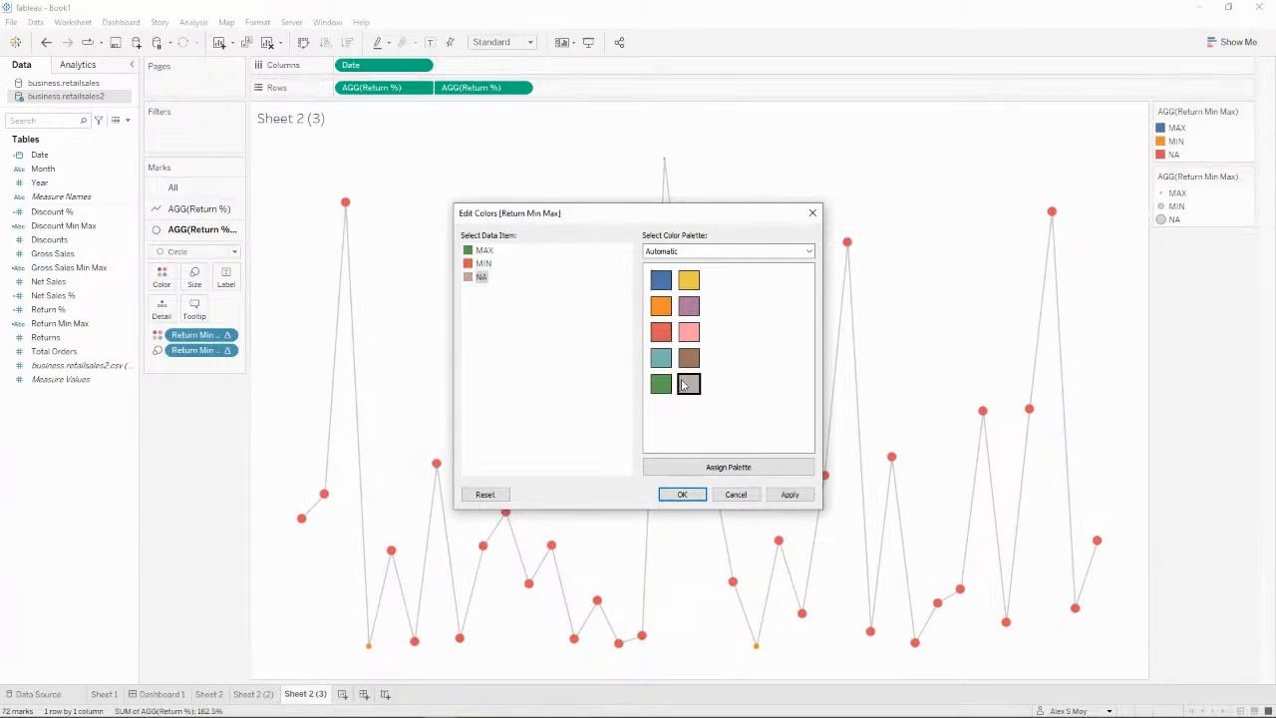
click(790, 495)
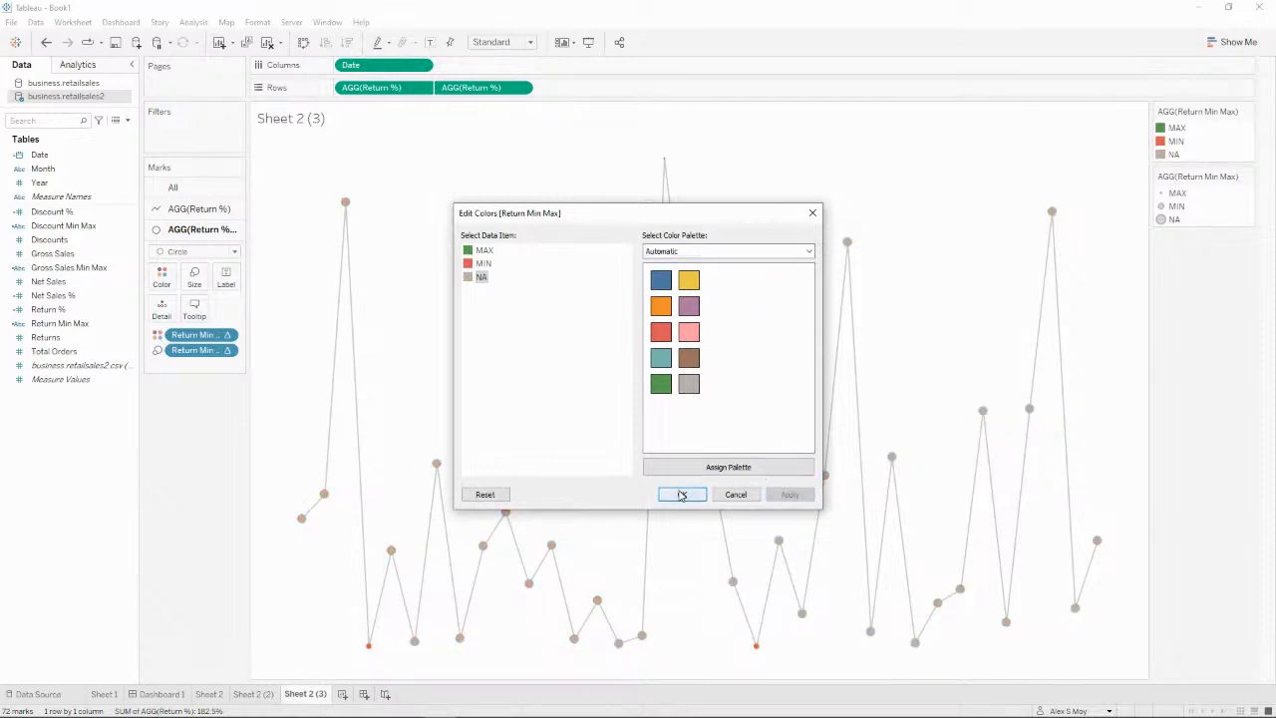
click(682, 494)
Step: Reverse the Return Min Max mark sizes and reduce the upper end of the mark size range
double_click(1172, 206)
click(627, 364)
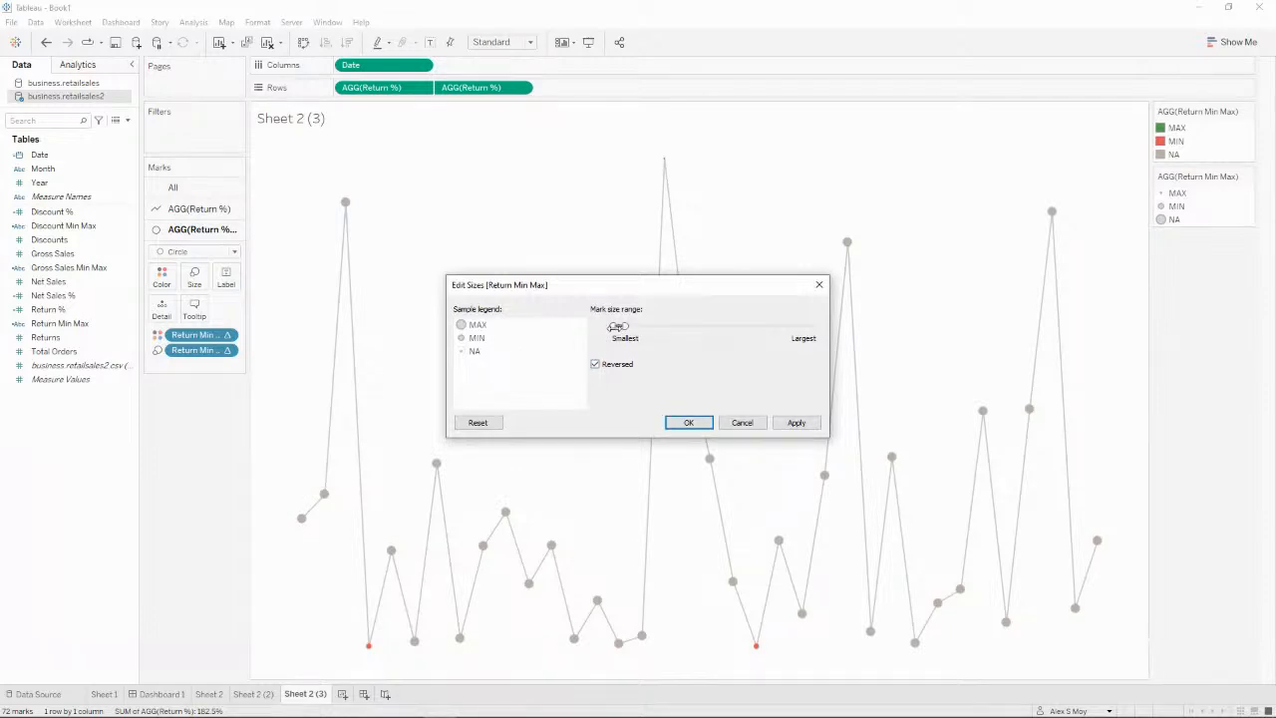
drag(623, 326, 619, 326)
click(802, 427)
click(687, 425)
Step: Exclude the Return Min Max field from the tooltip of the circle marks
mouse_move(663, 163)
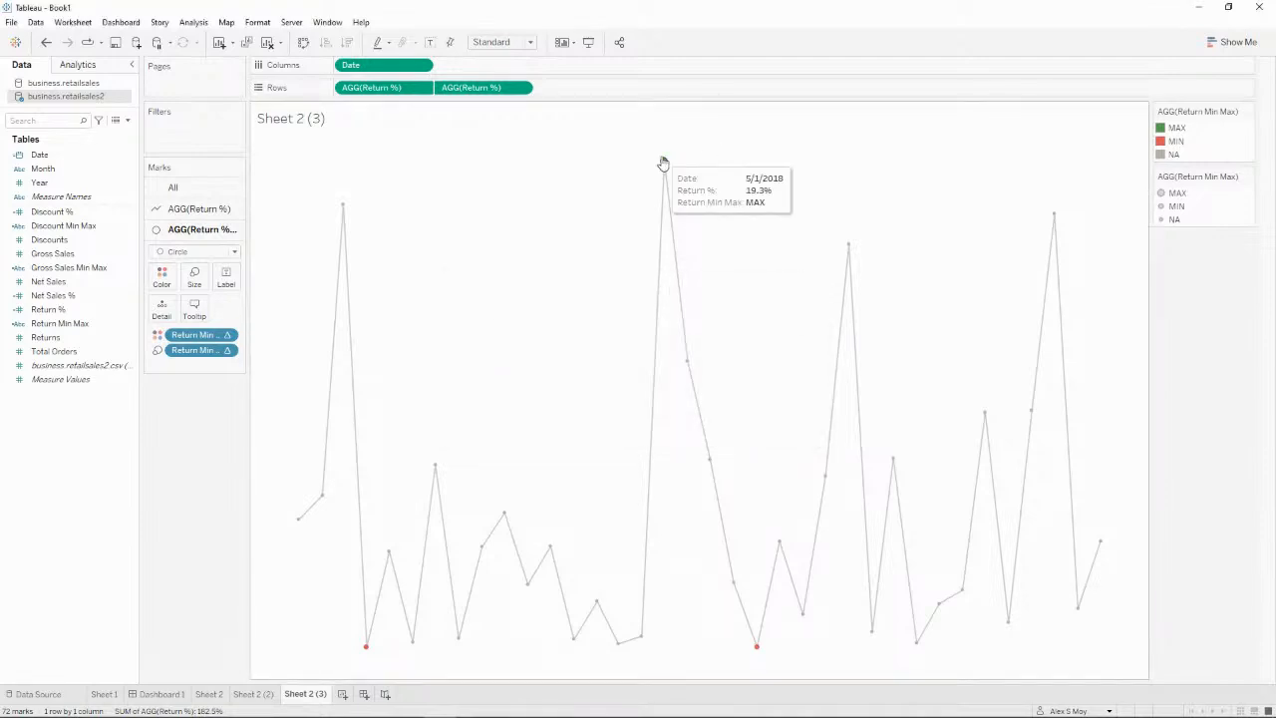
right_click(191, 352)
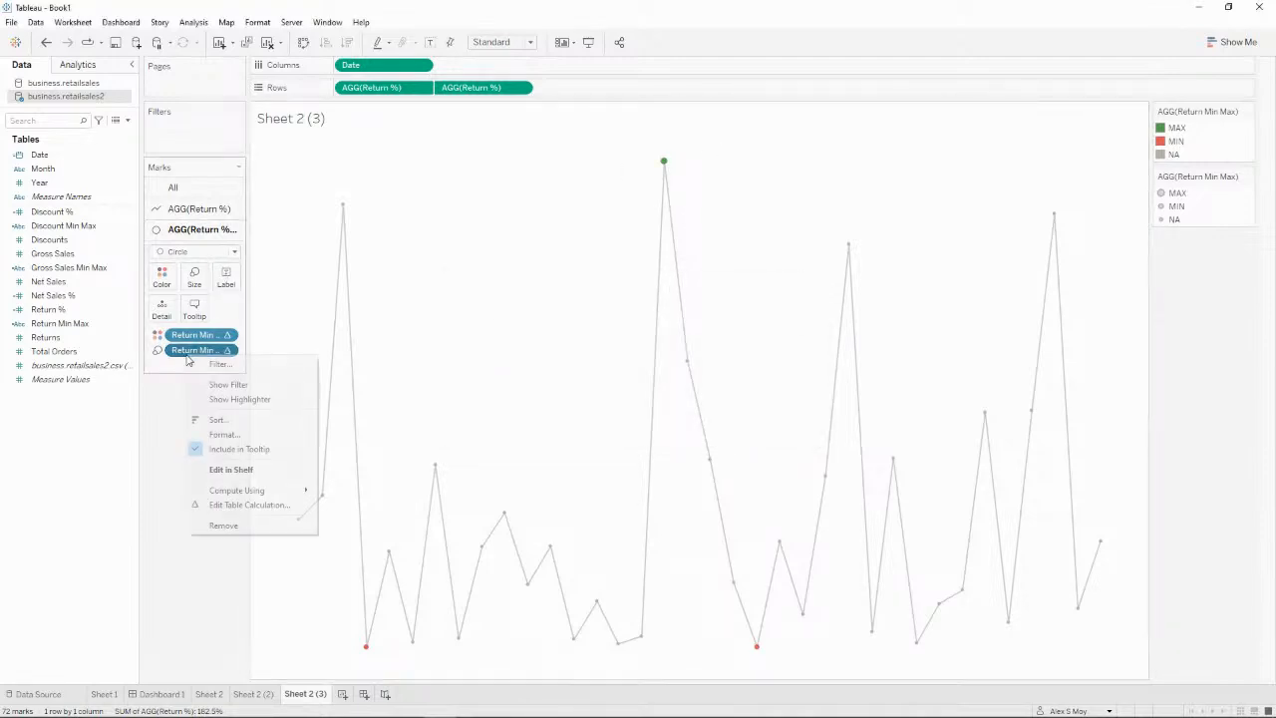
click(248, 450)
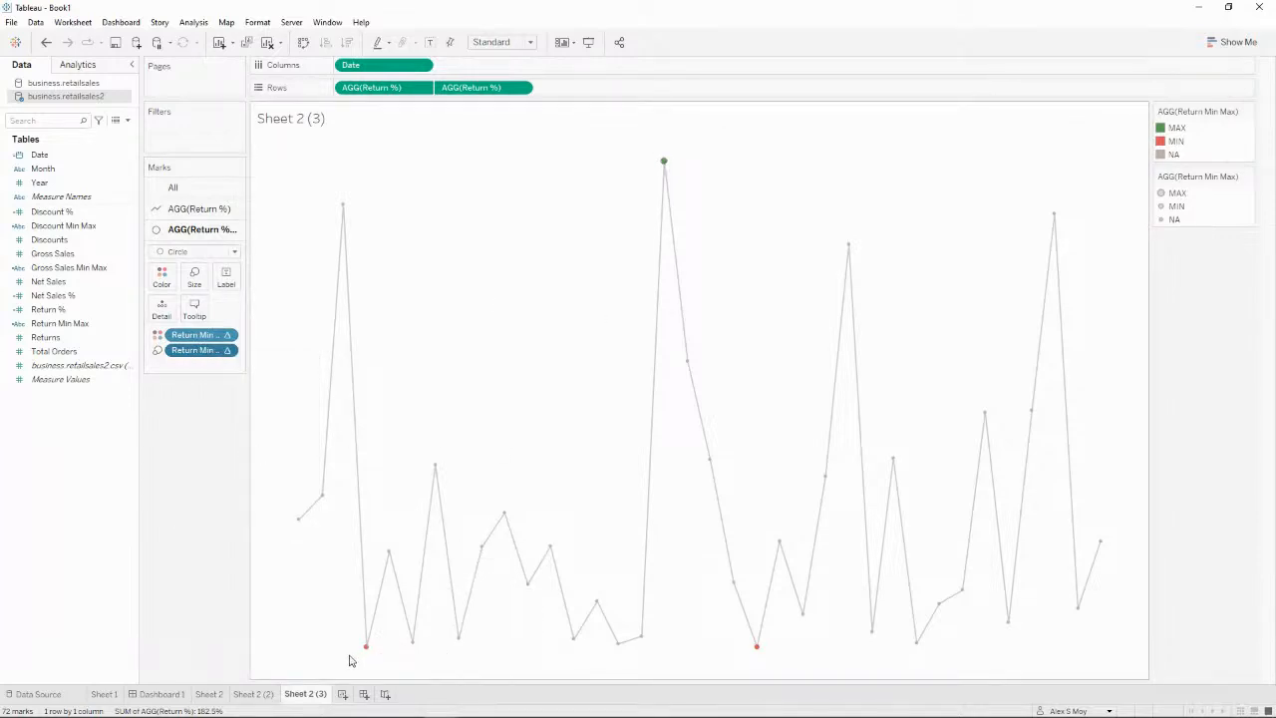
mouse_move(764, 660)
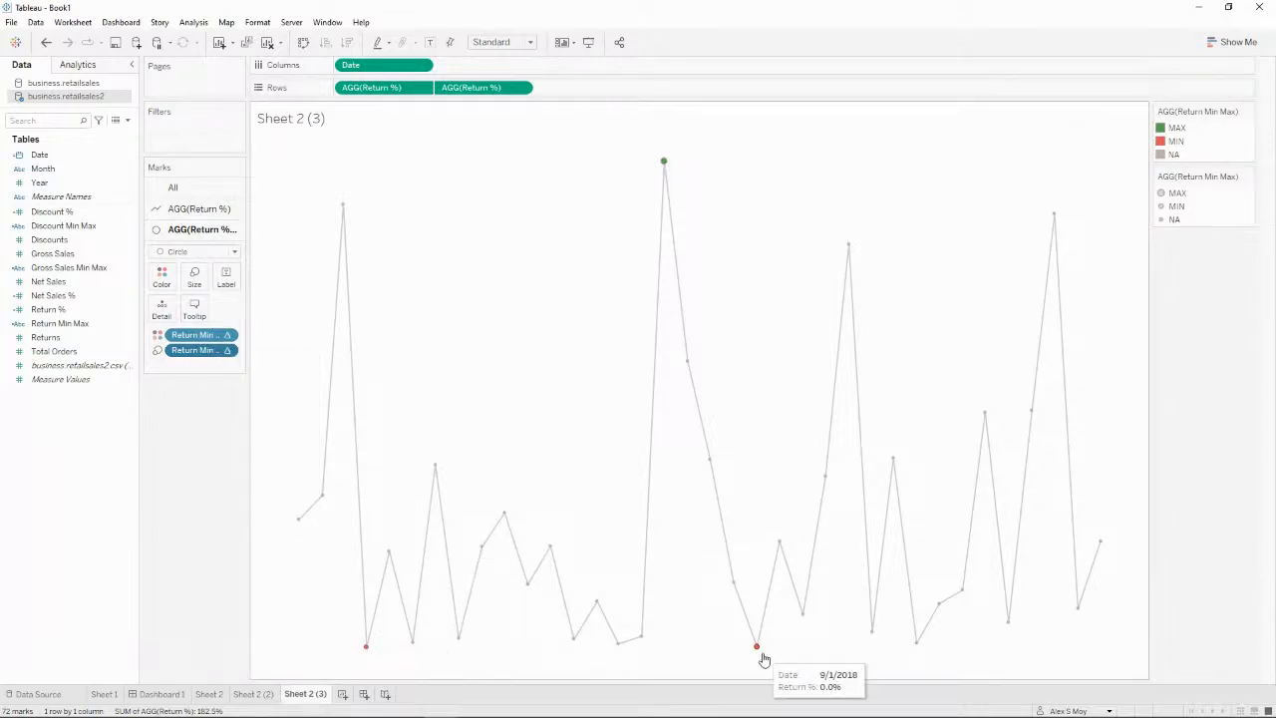
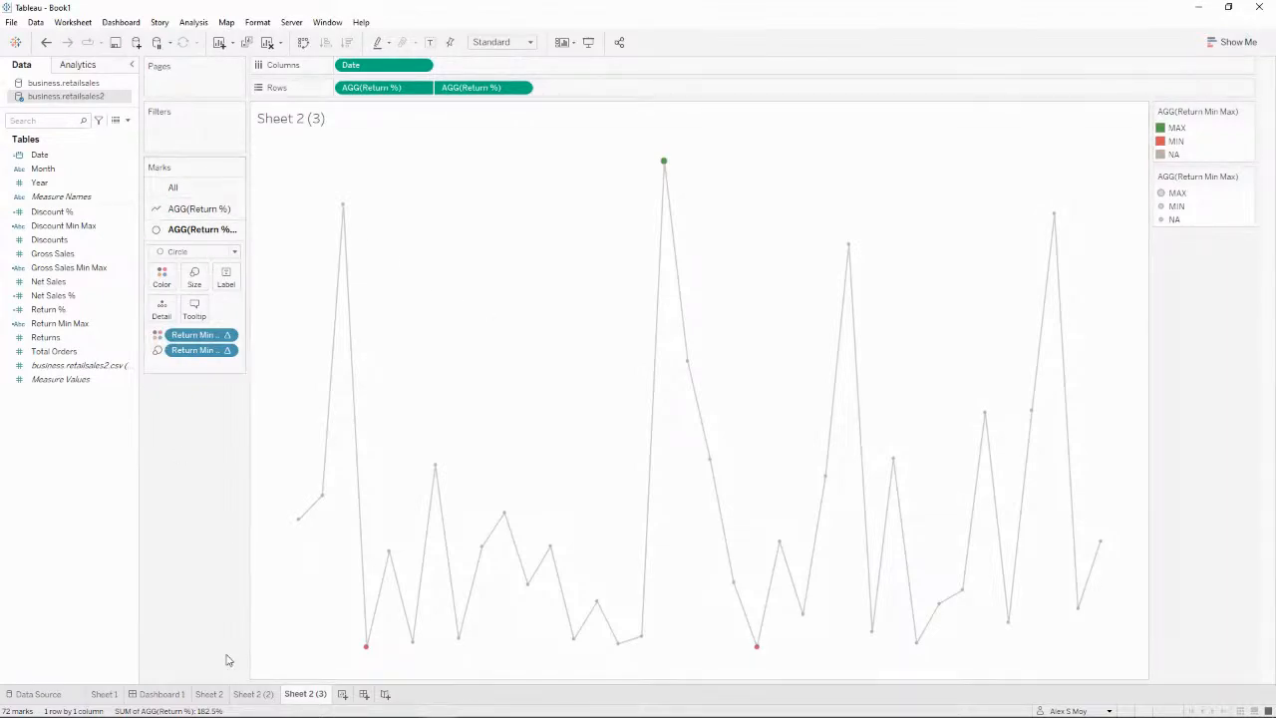
Step: Rename the worksheet Sheet 2 (3) as Return %
double_click(324, 698)
text(R)
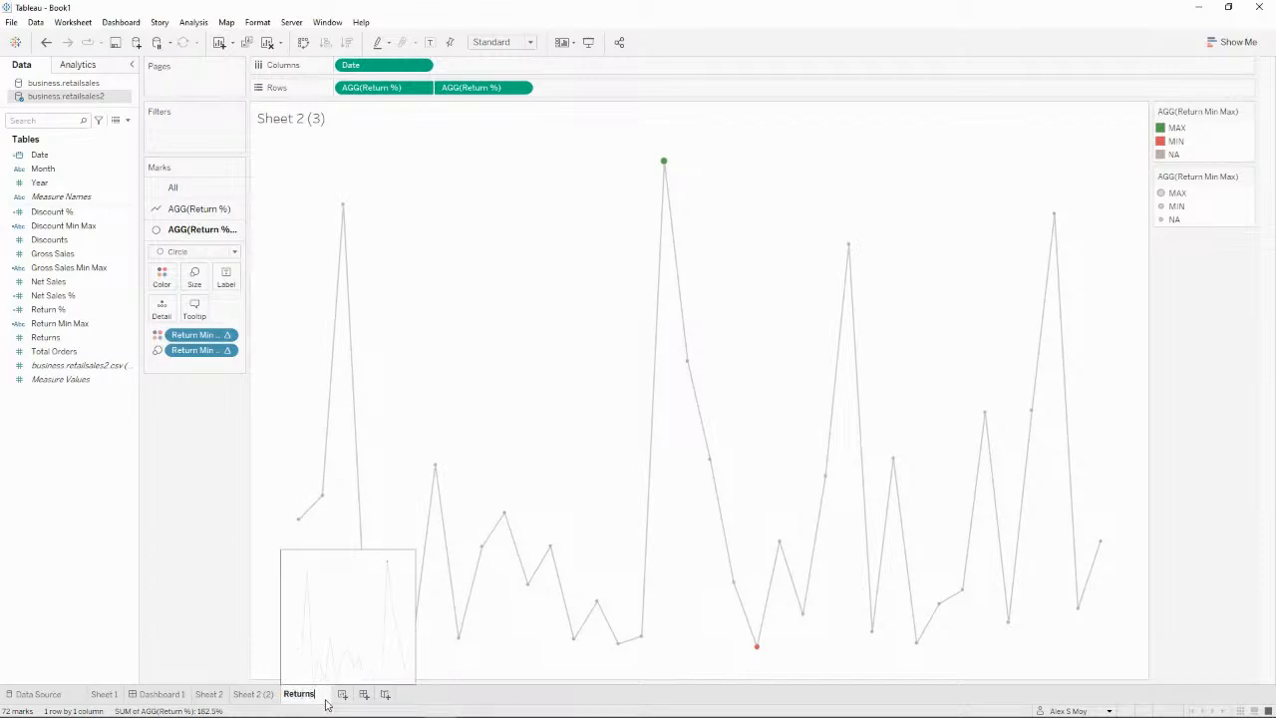
text(eturn %)
key(Return)
Step: Rename the worksheet Sheet 2 (2) as Discount %
click(257, 697)
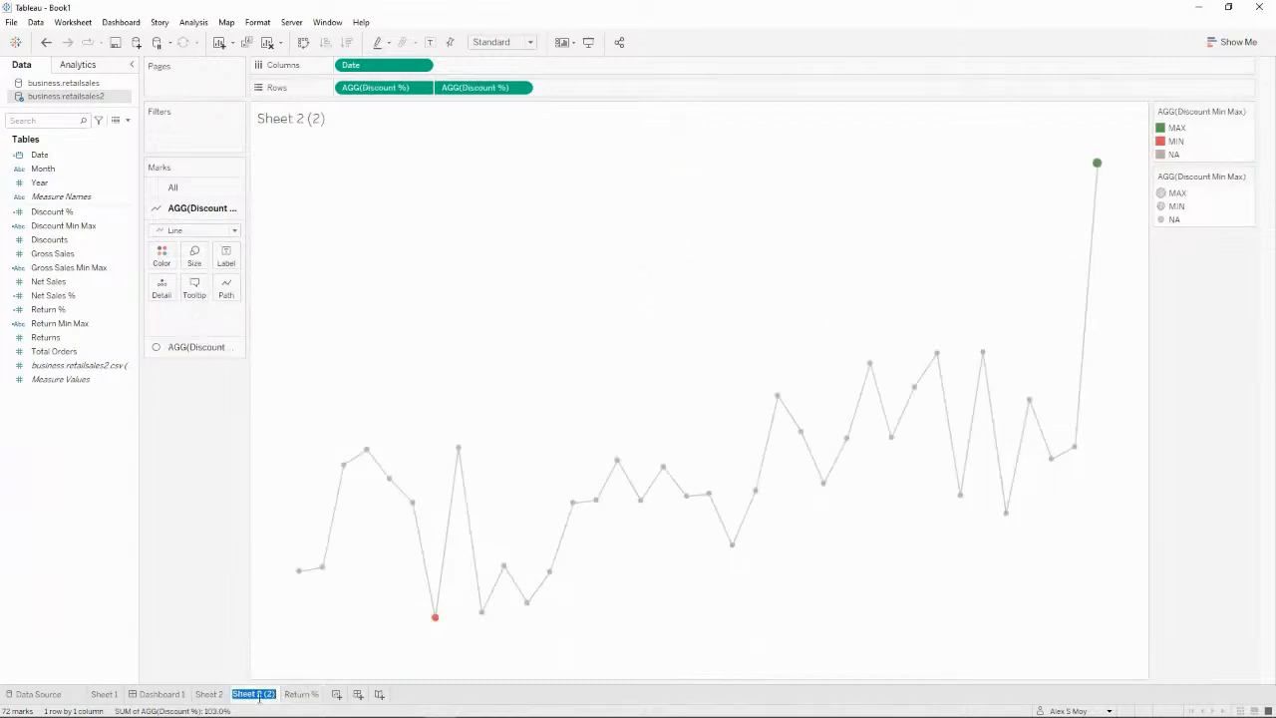
text(Discount %)
key(Return)
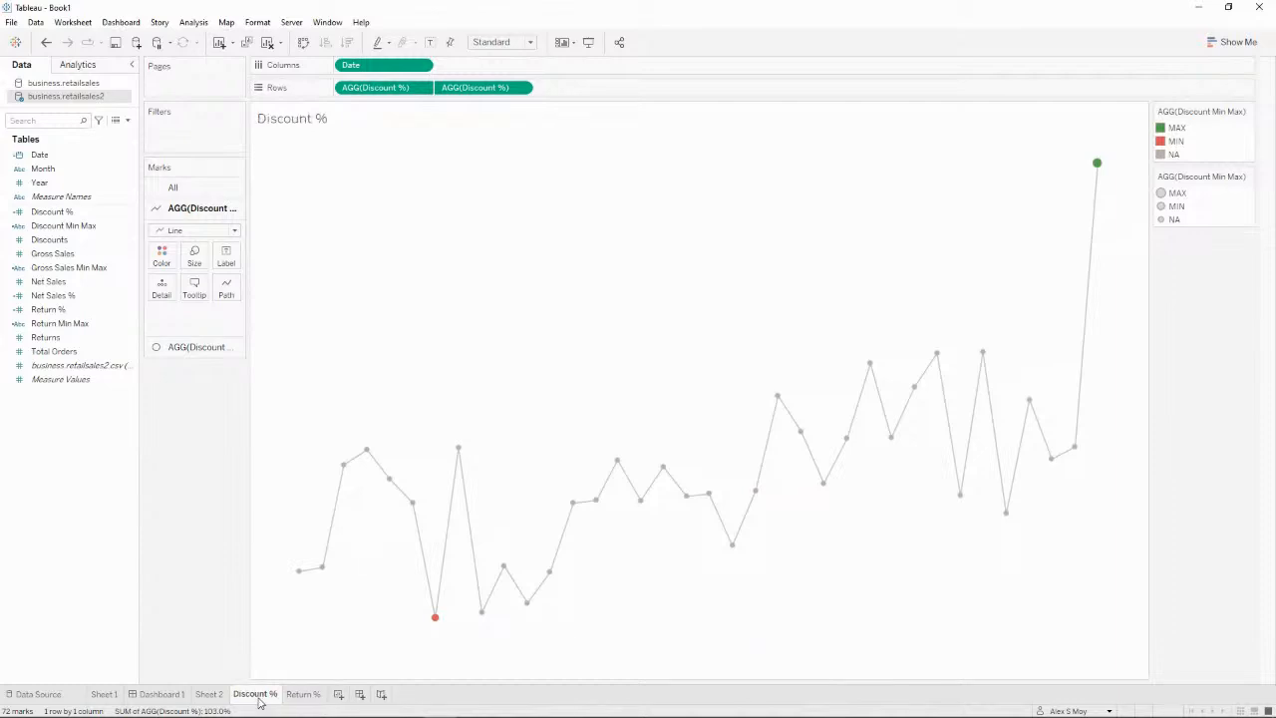
Step: Exclude the Discount Min Max field from the tooltip of the Discount % circle marks
click(197, 348)
right_click(199, 336)
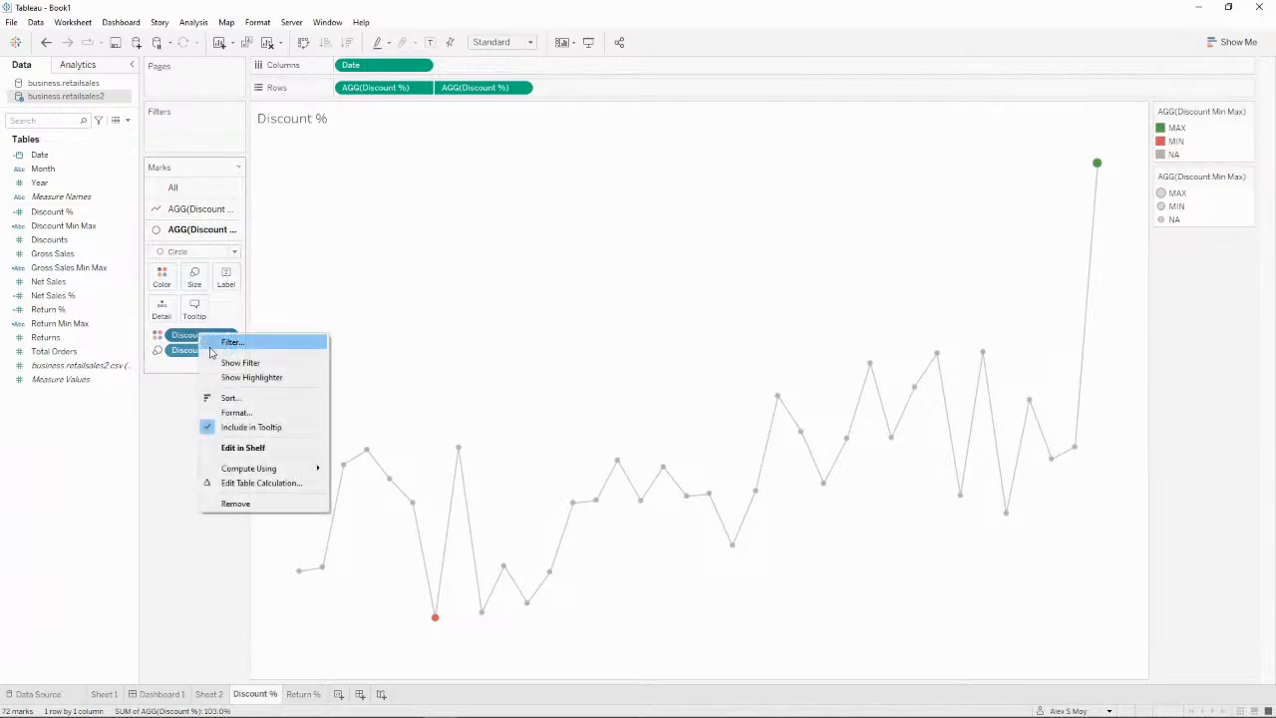
click(264, 429)
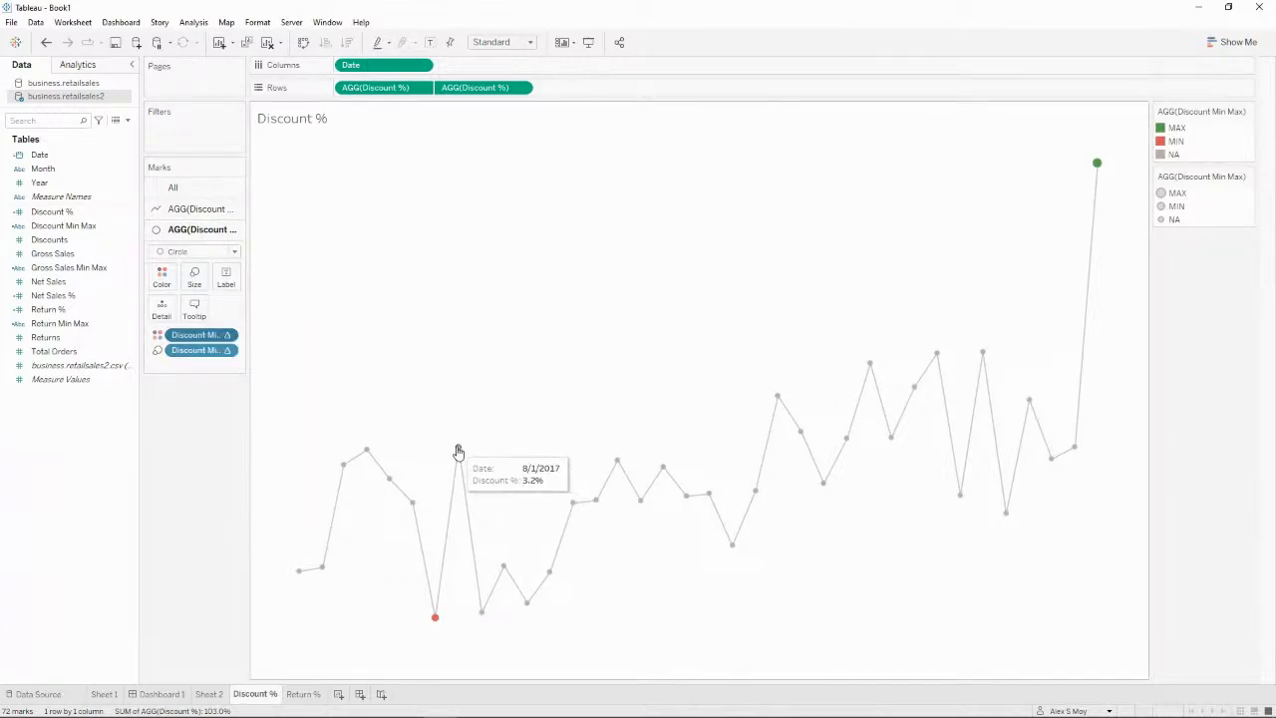
Step: Rename the worksheet Sheet 2 as Gross Sales
click(207, 694)
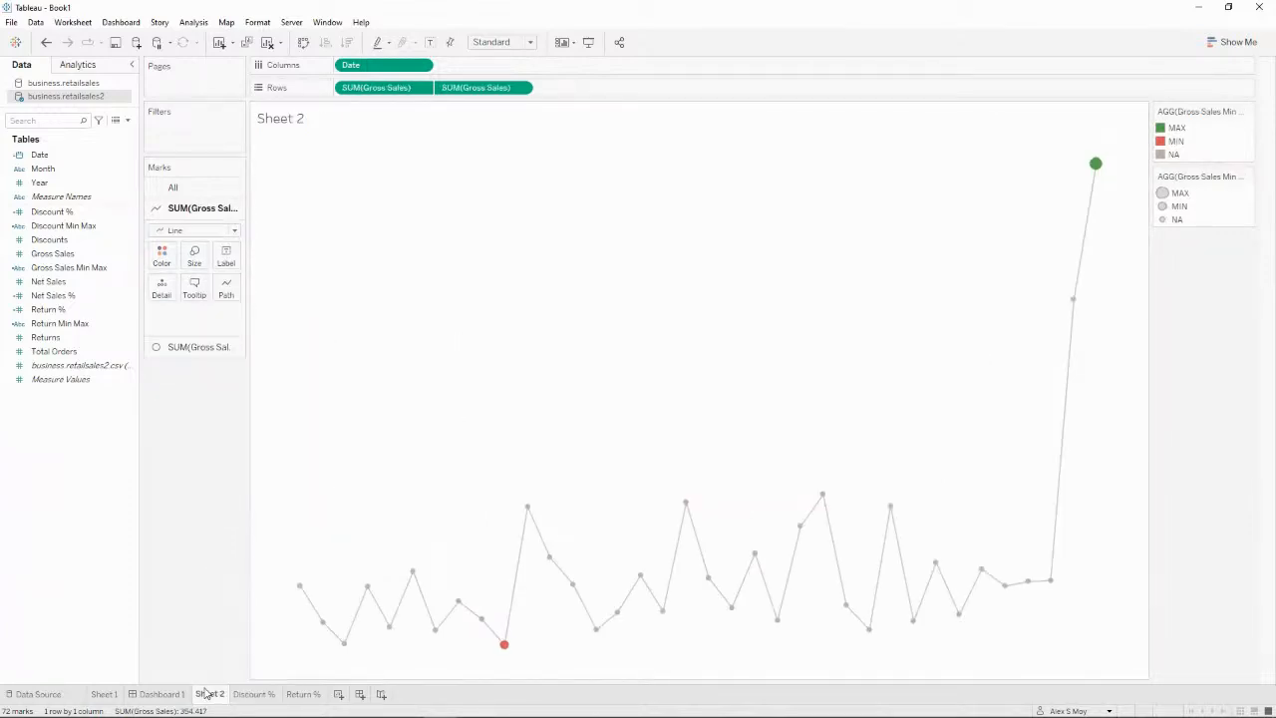
double_click(205, 693)
text(Gross Sale)
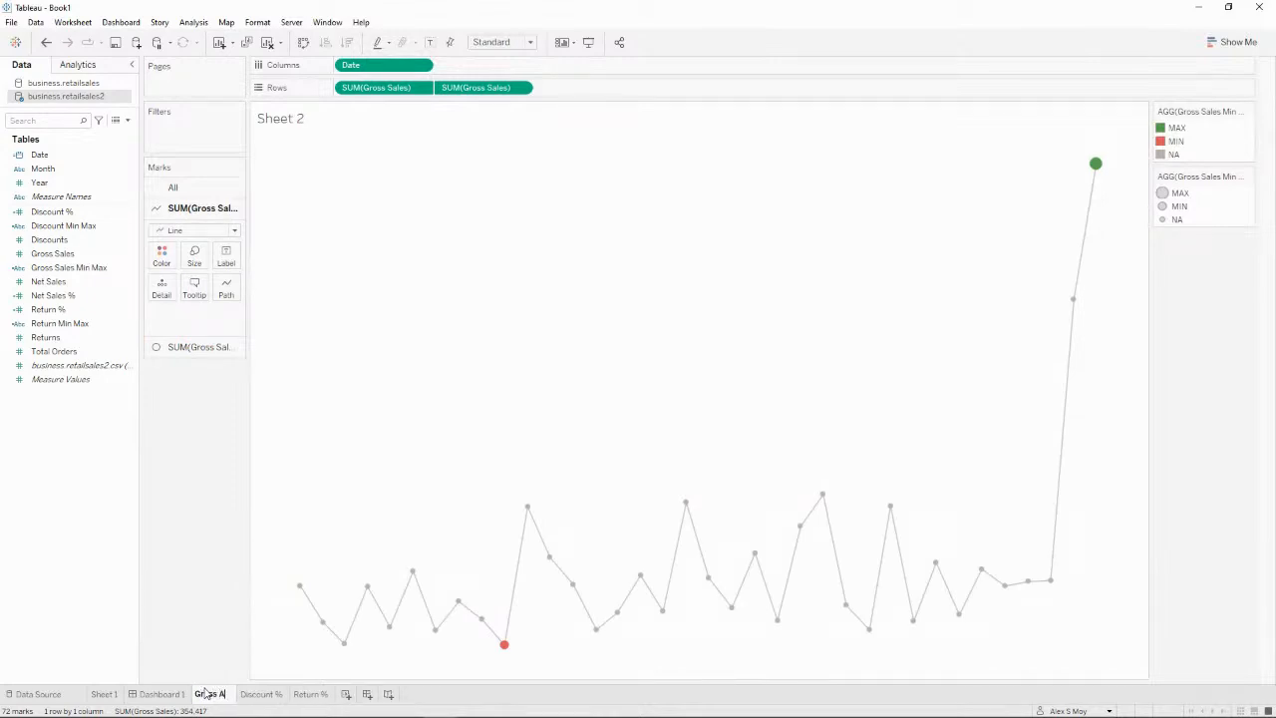
text(s)
key(Return)
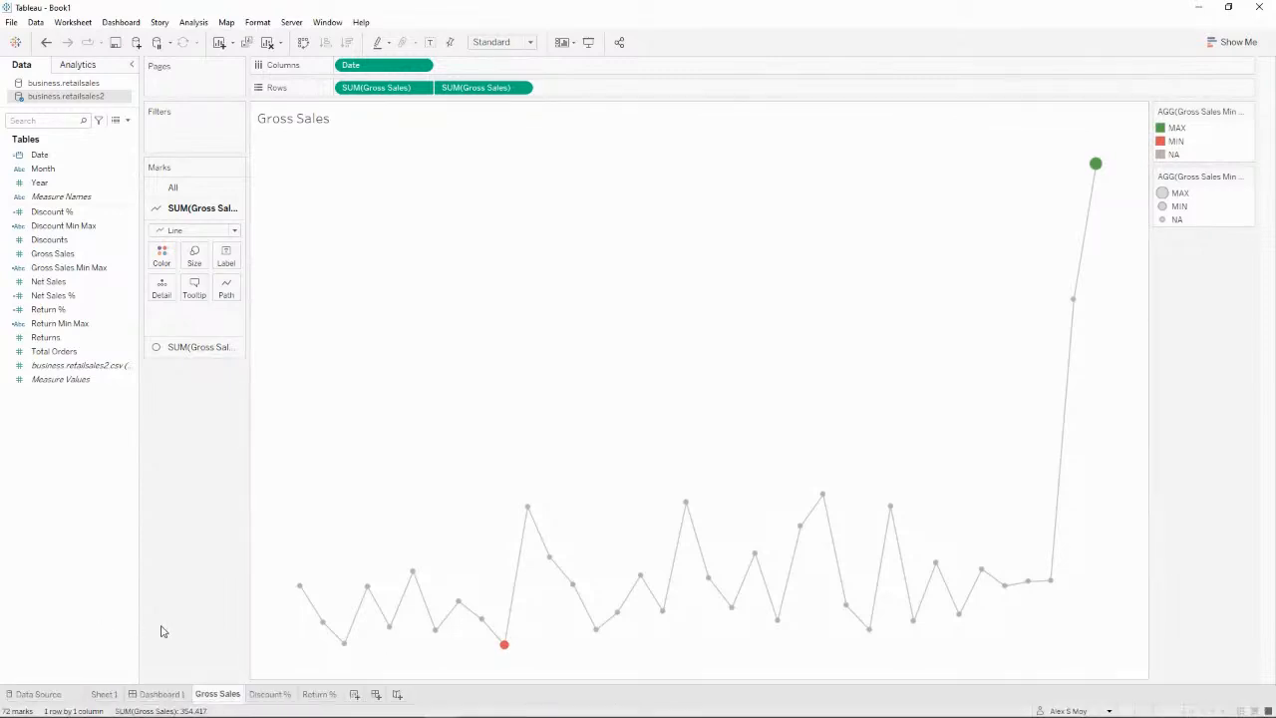
Step: Rename the worksheet Sheet 1 as BANs
click(103, 694)
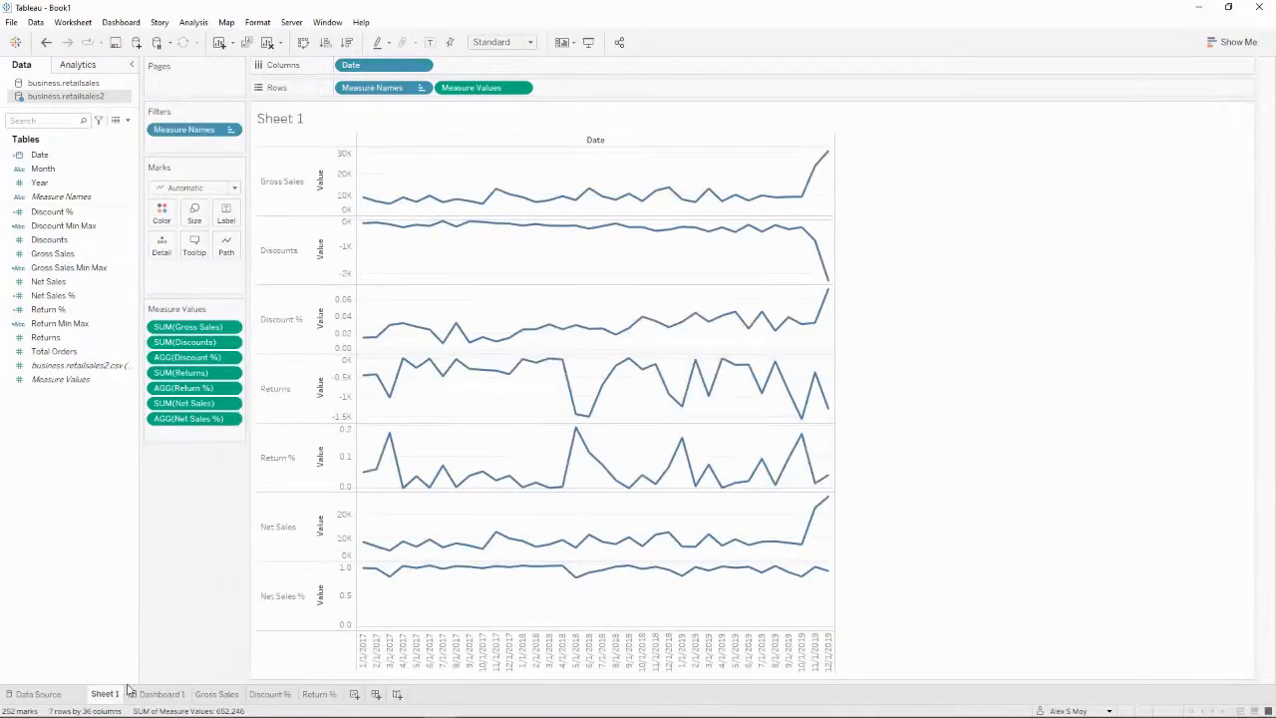
double_click(118, 695)
text(BANs)
key(Return)
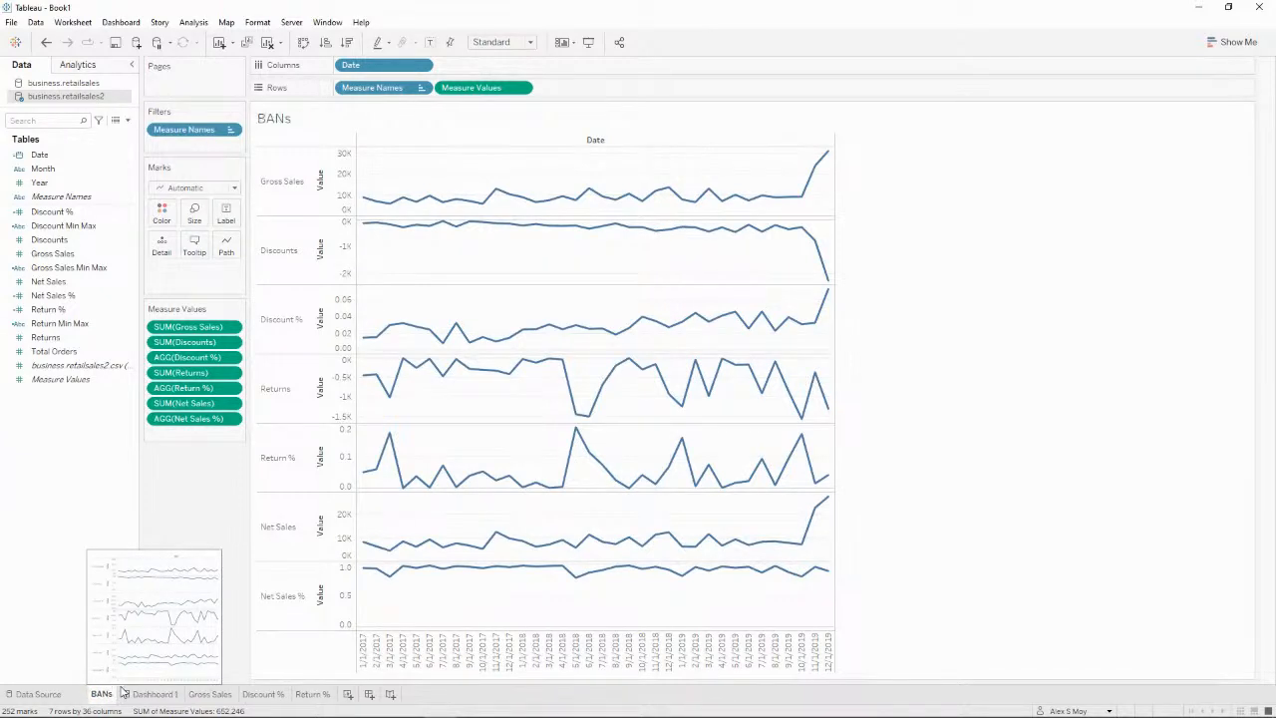
Step: Clear the BANs worksheet and build a text table from Discount %, Gross Sales and Return %
click(266, 43)
click(76, 245)
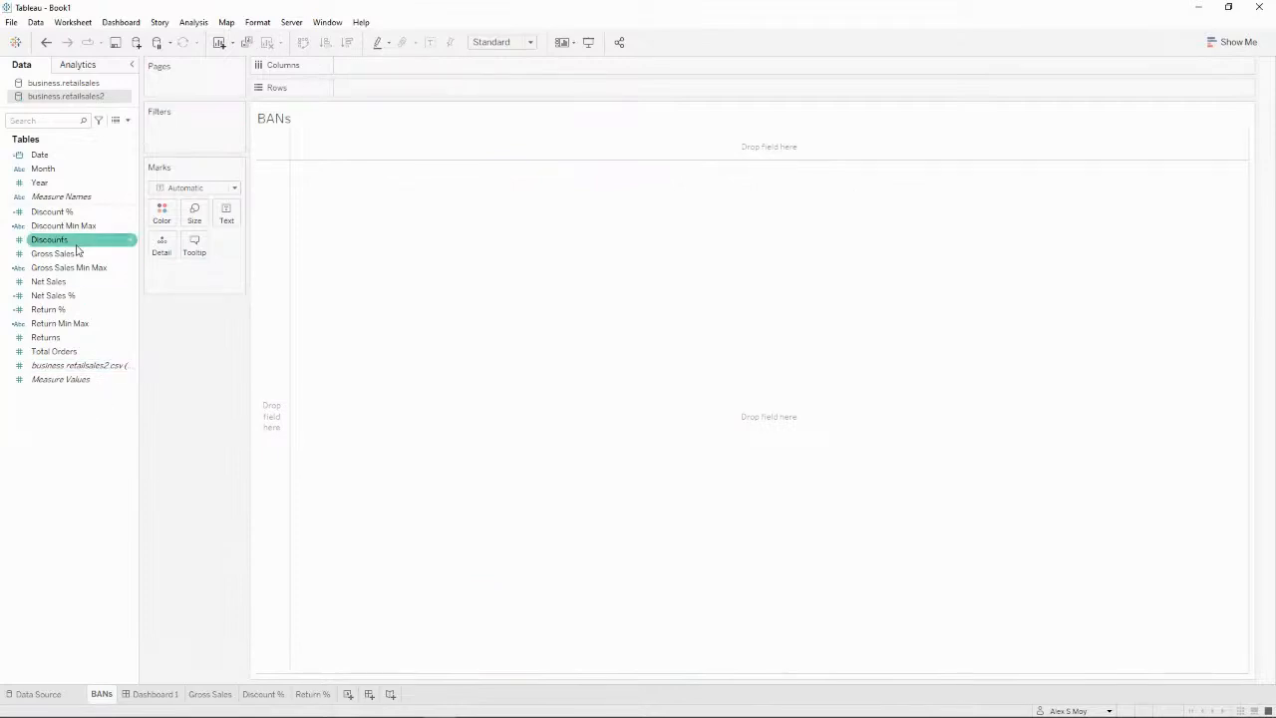
click(78, 214)
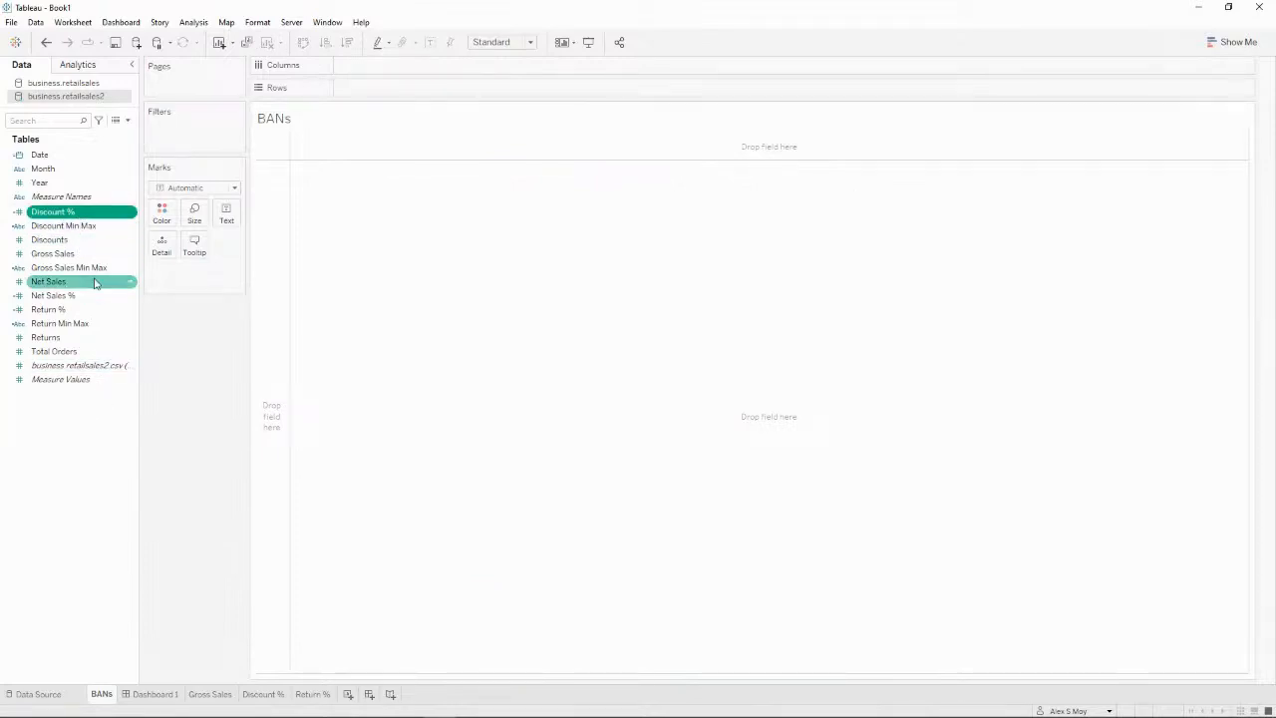
ctrl+click(93, 255)
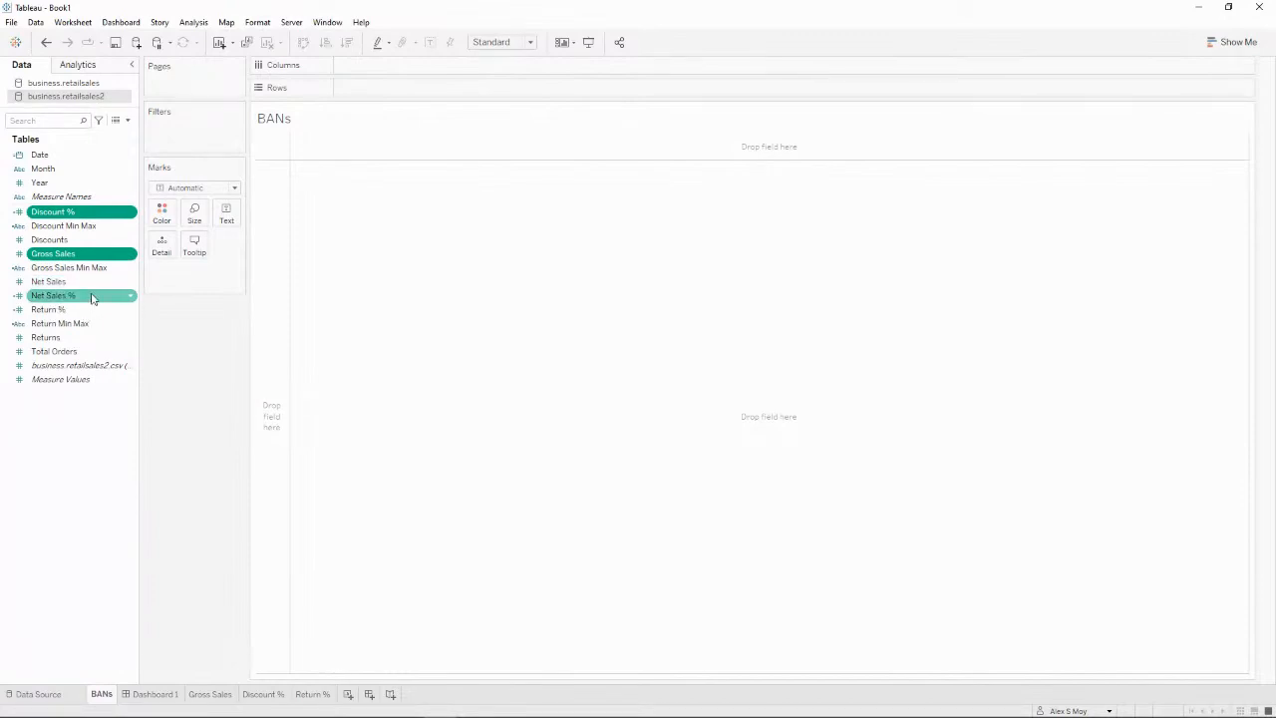
ctrl+click(93, 296)
ctrl+click(105, 300)
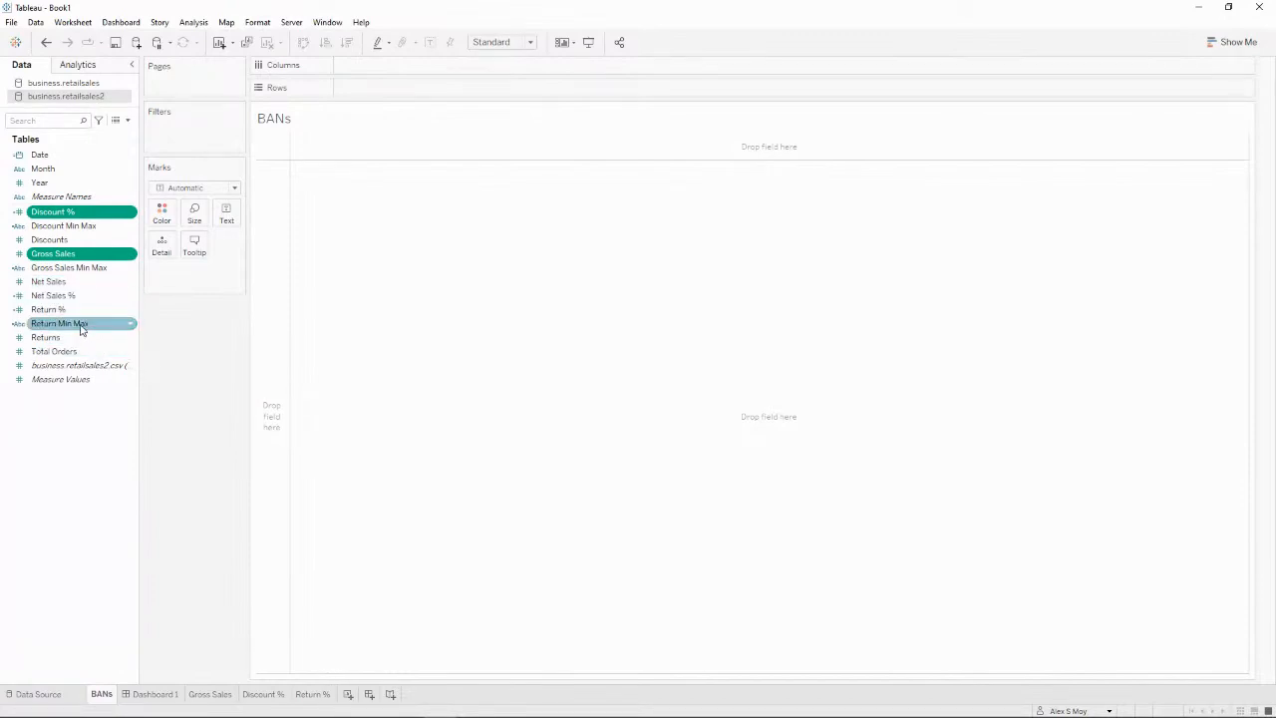
ctrl+click(86, 310)
drag(79, 315, 514, 251)
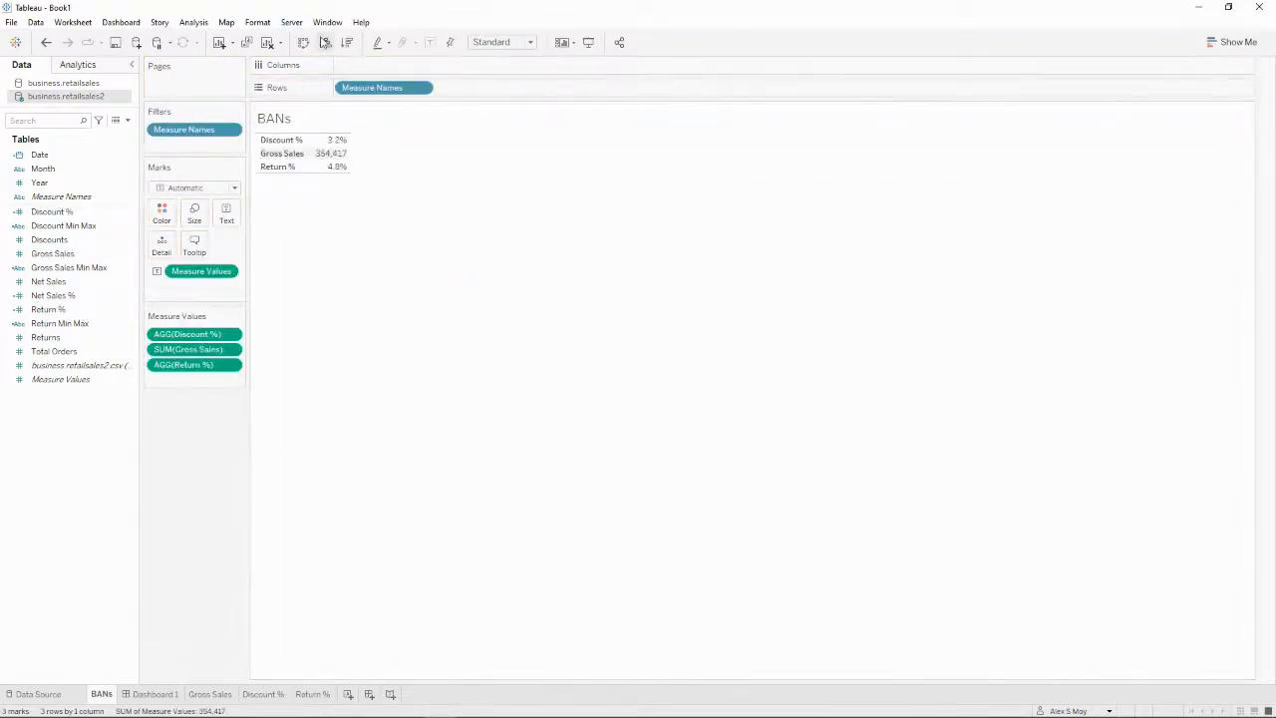
Step: Lay the three measures out across columns with Gross Sales first and fit the table to Entire View
click(302, 43)
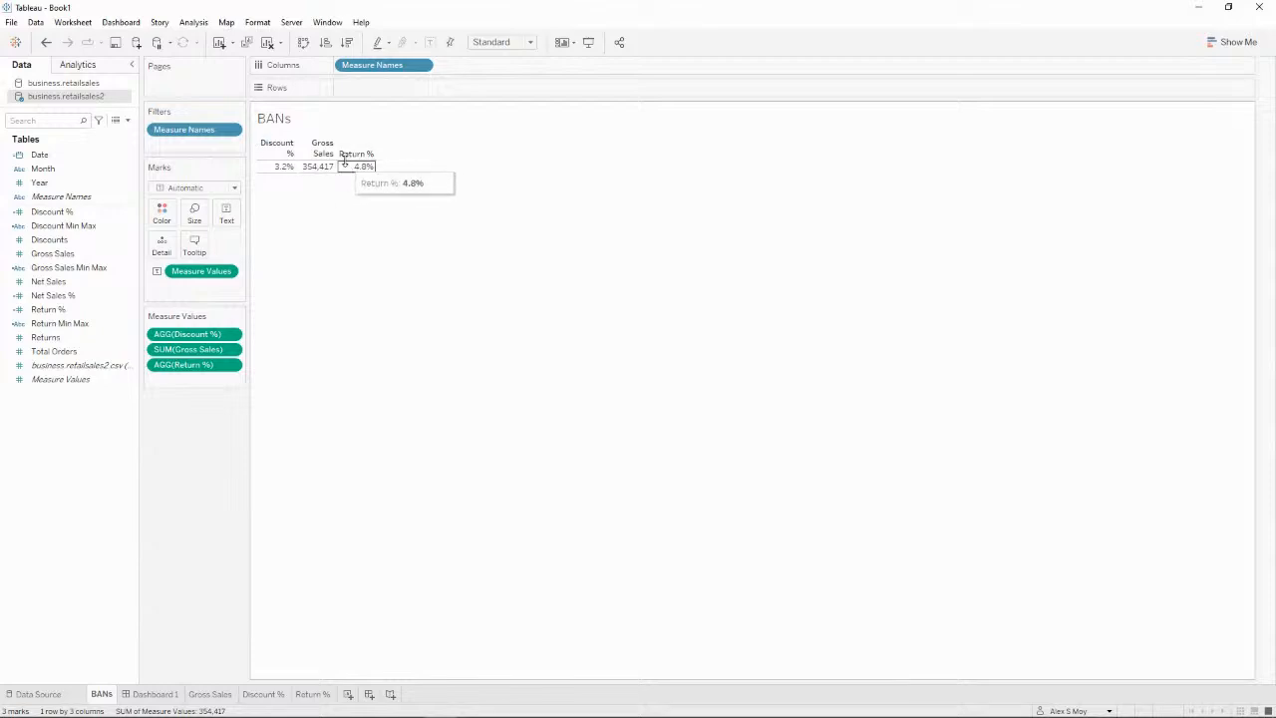
drag(323, 155, 272, 157)
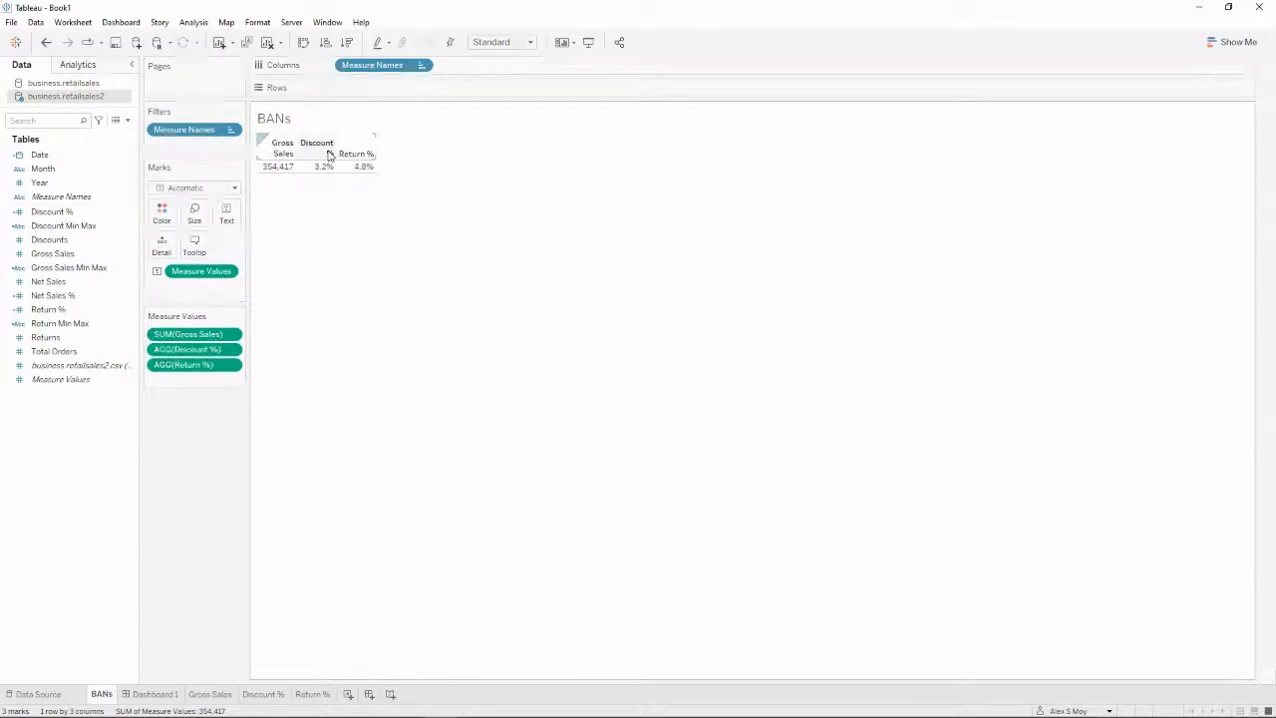
mouse_move(204, 710)
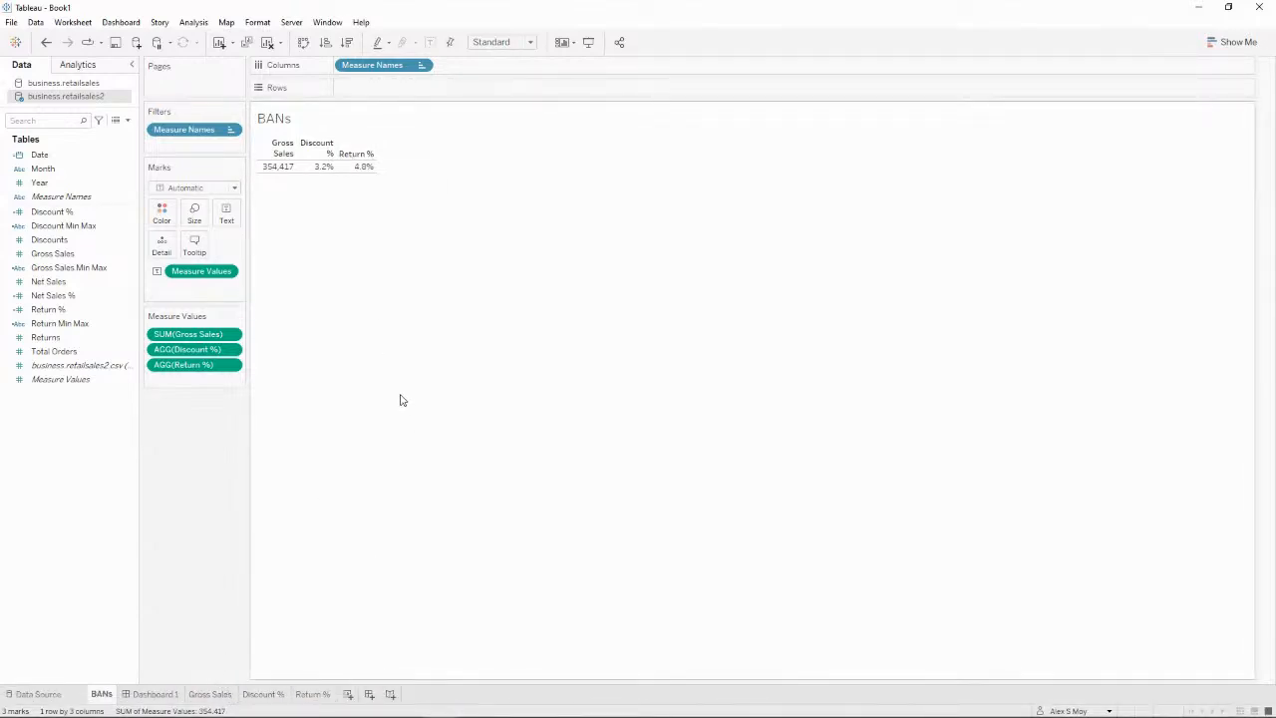
click(520, 42)
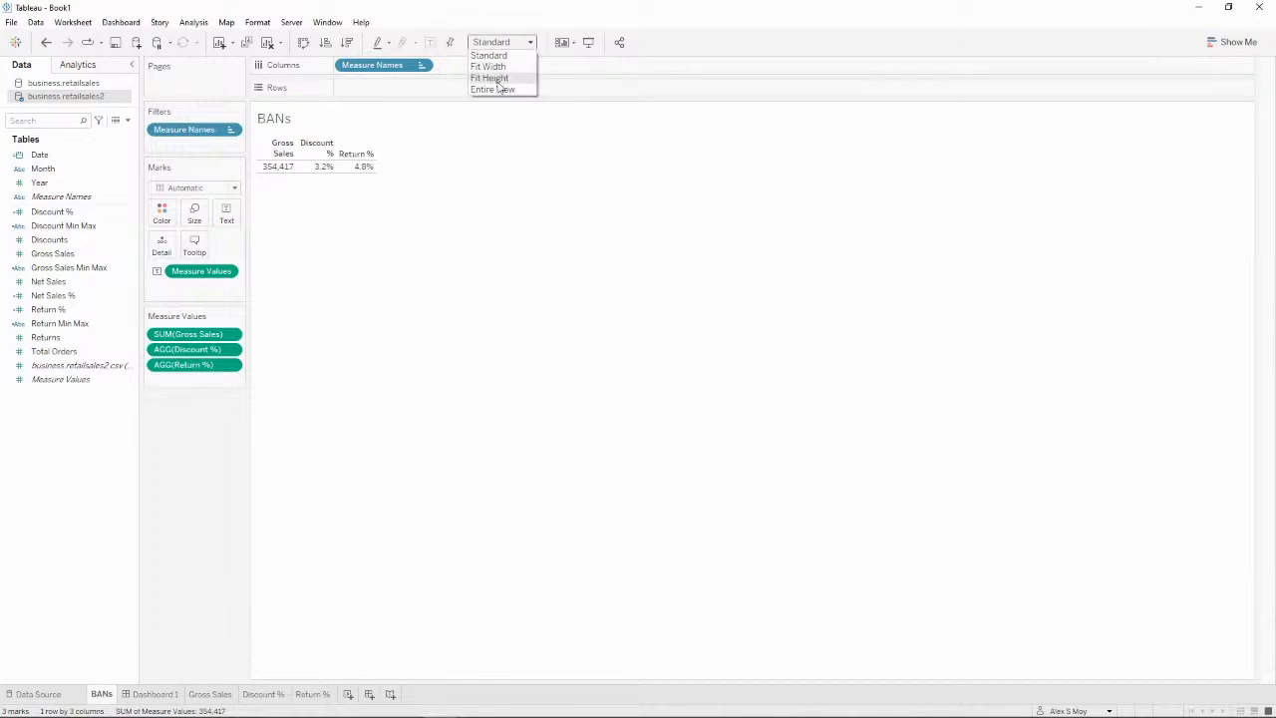
click(496, 90)
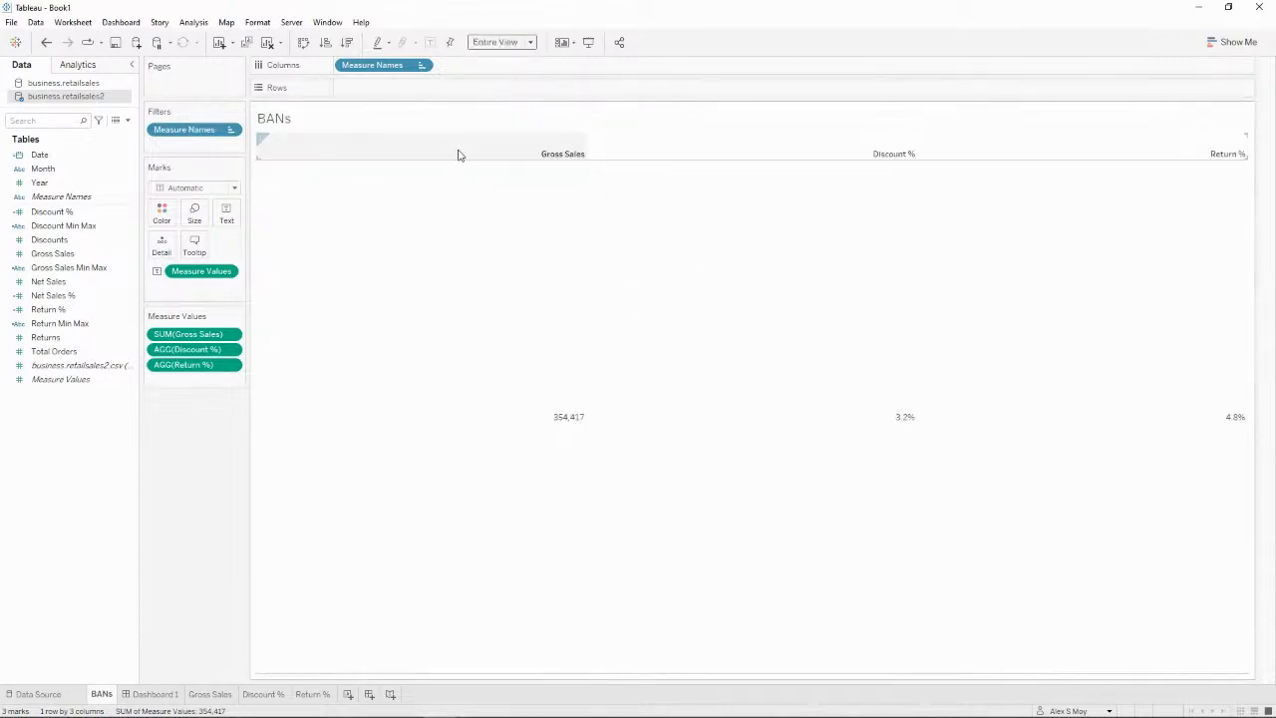
Step: In the Measure Values pane formatting, set the horizontal alignment of the totals to Center
click(371, 219)
right_click(422, 251)
click(456, 302)
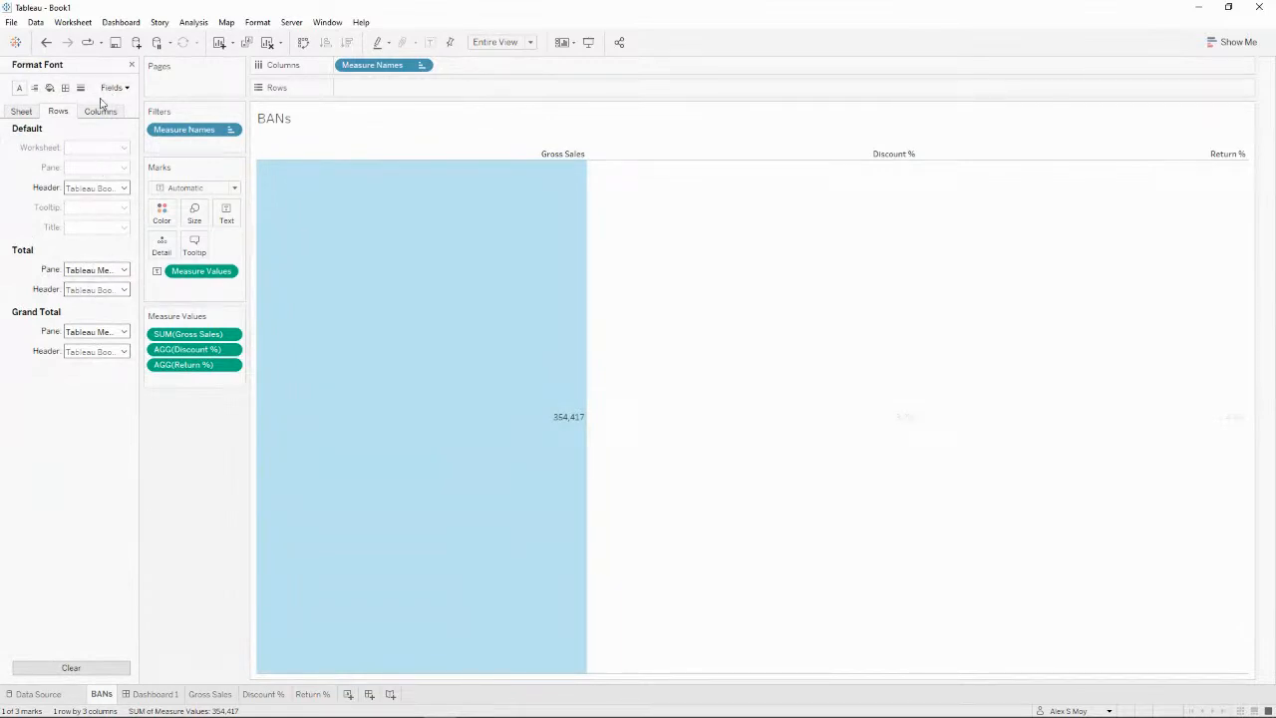
click(112, 87)
click(138, 118)
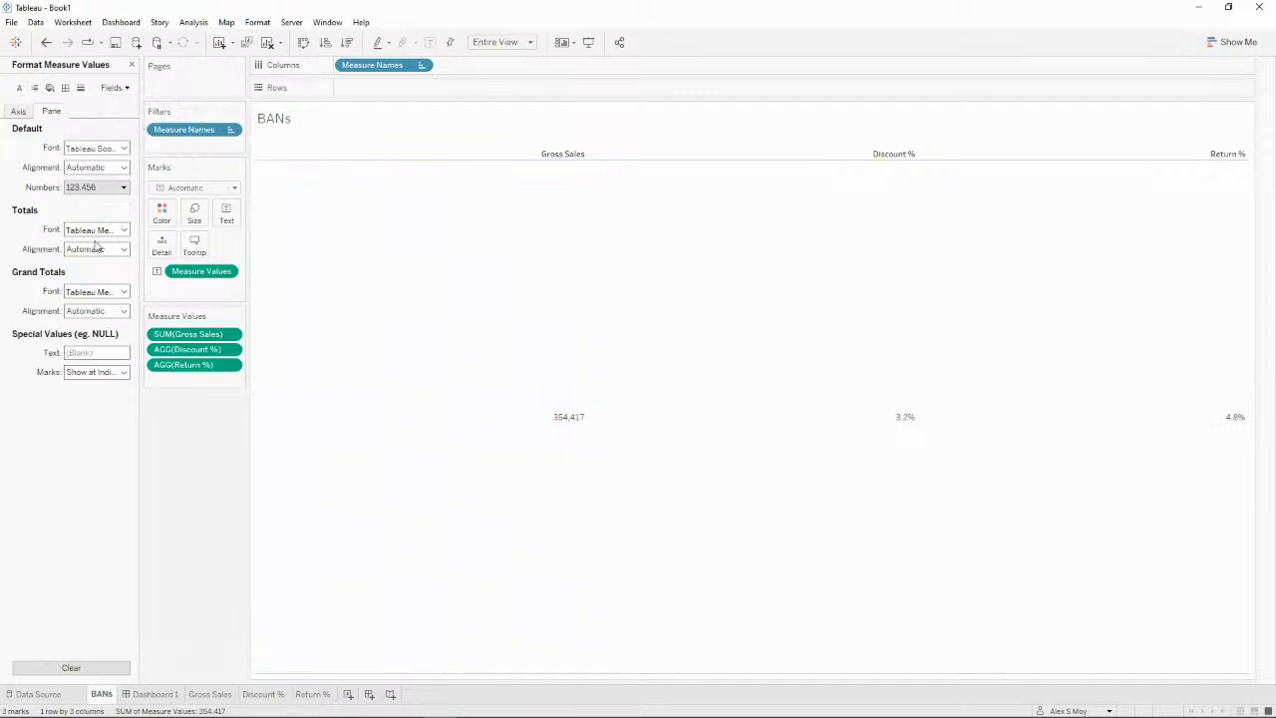
click(109, 248)
click(98, 302)
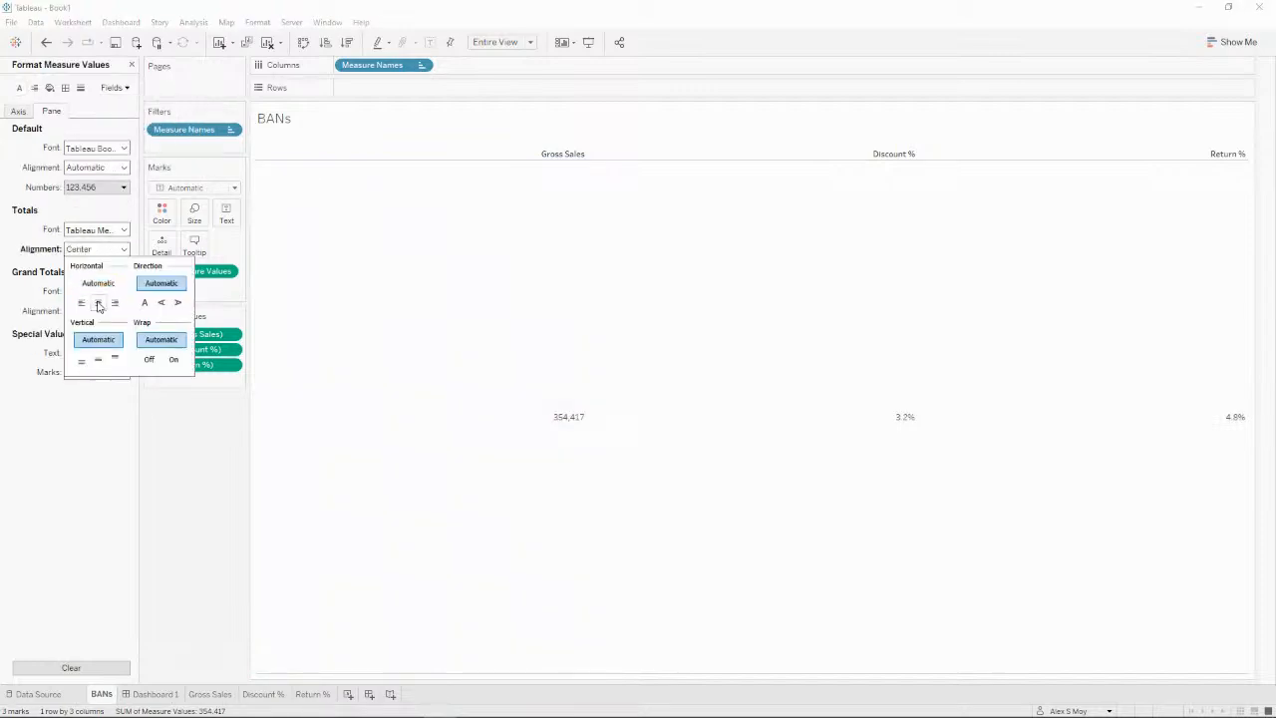
click(50, 464)
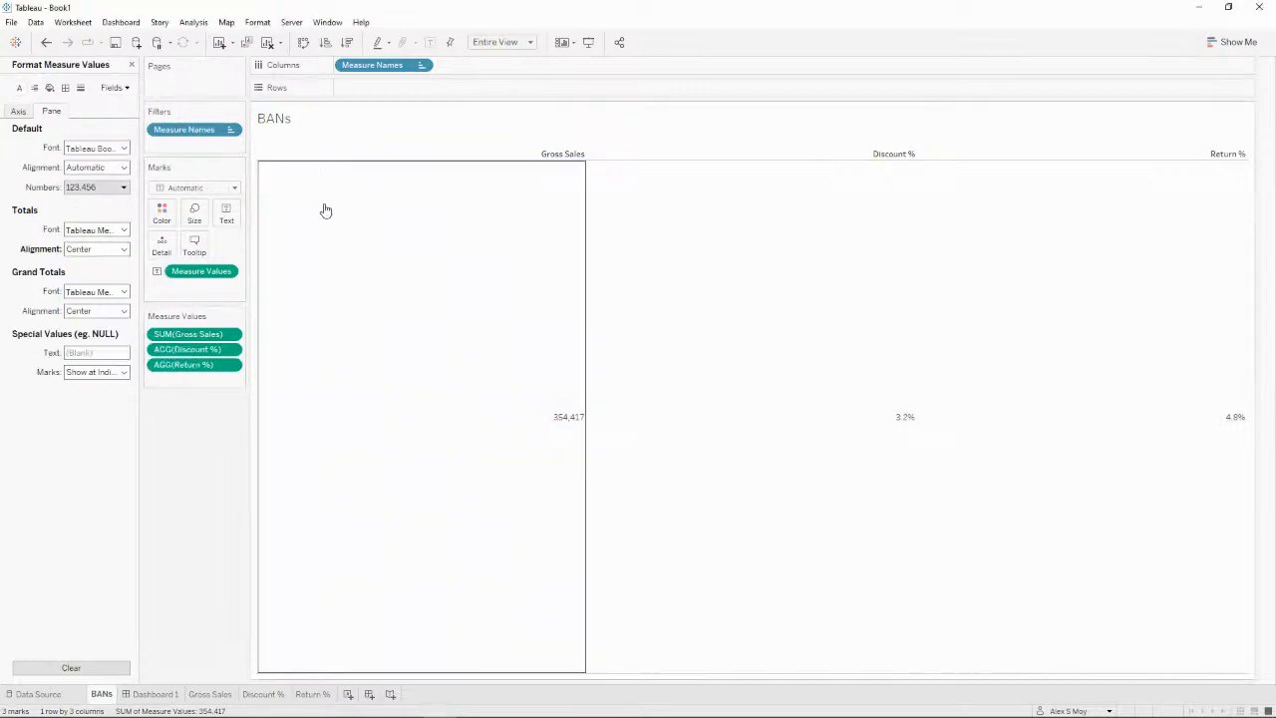
Step: Set the horizontal alignment of the text marks to Center
click(227, 212)
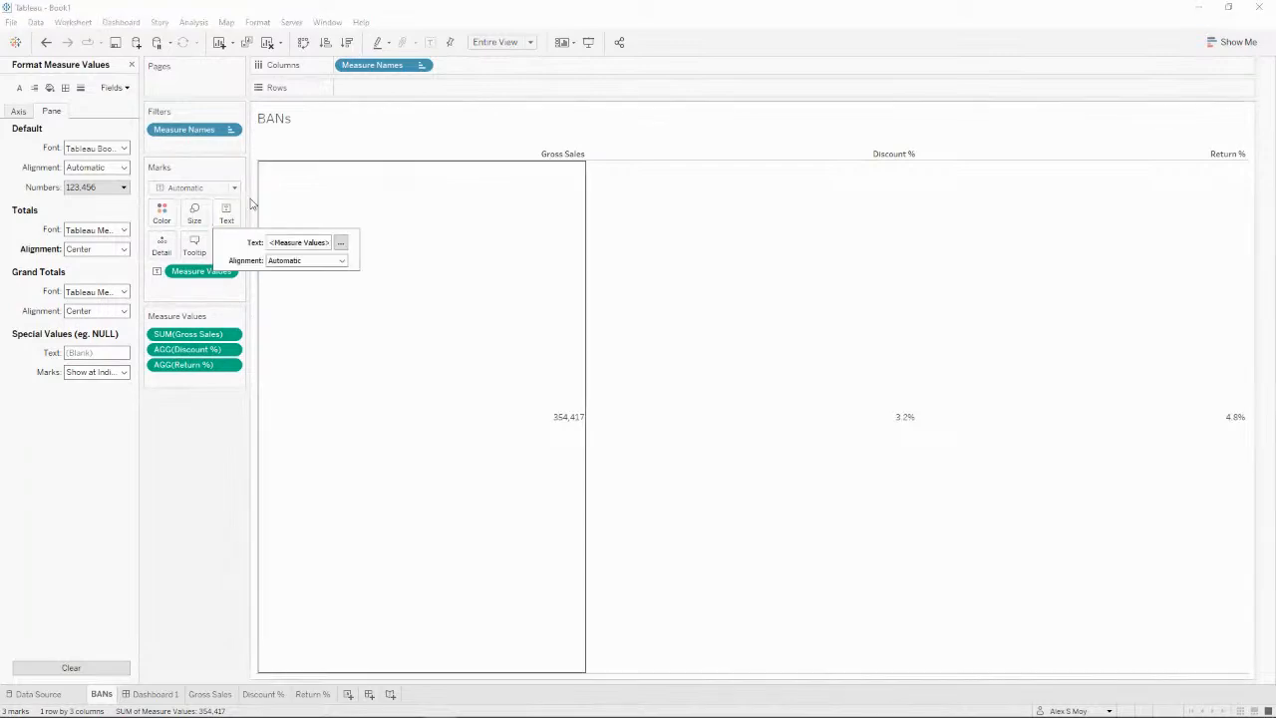
click(309, 260)
click(300, 315)
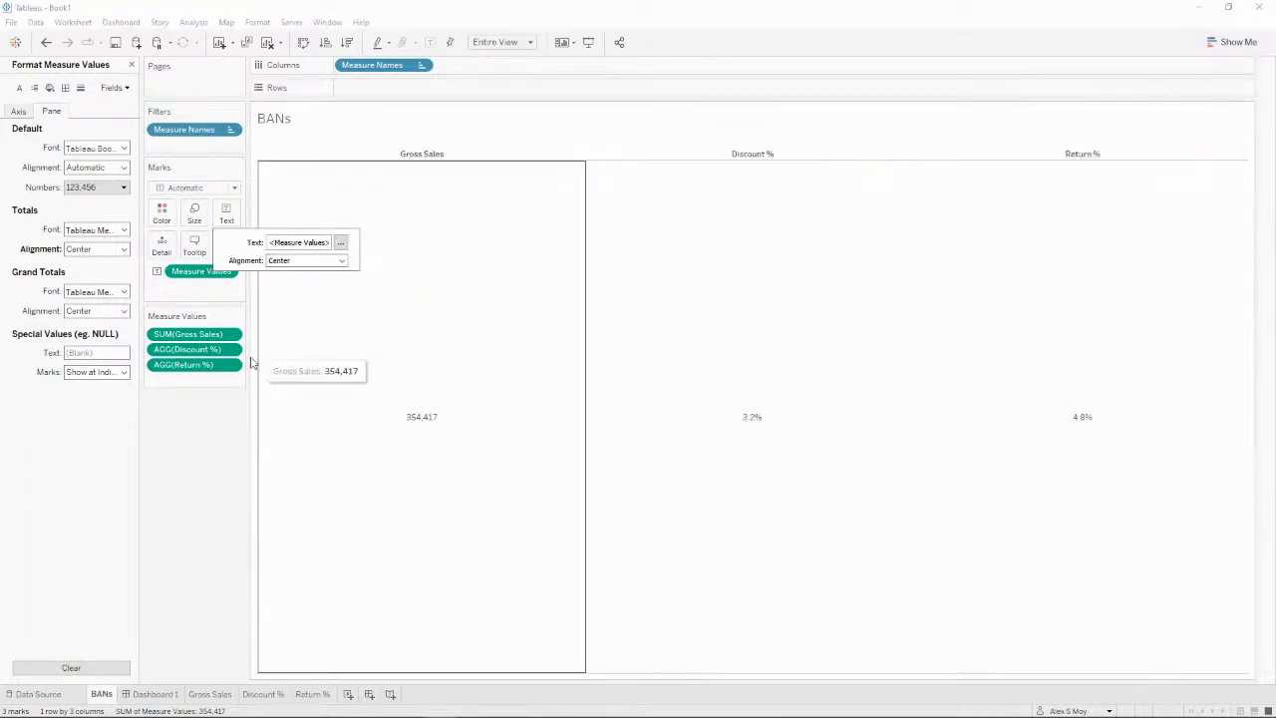
Step: Add Measure Names to the text marks so each value is labelled with its measure
click(206, 419)
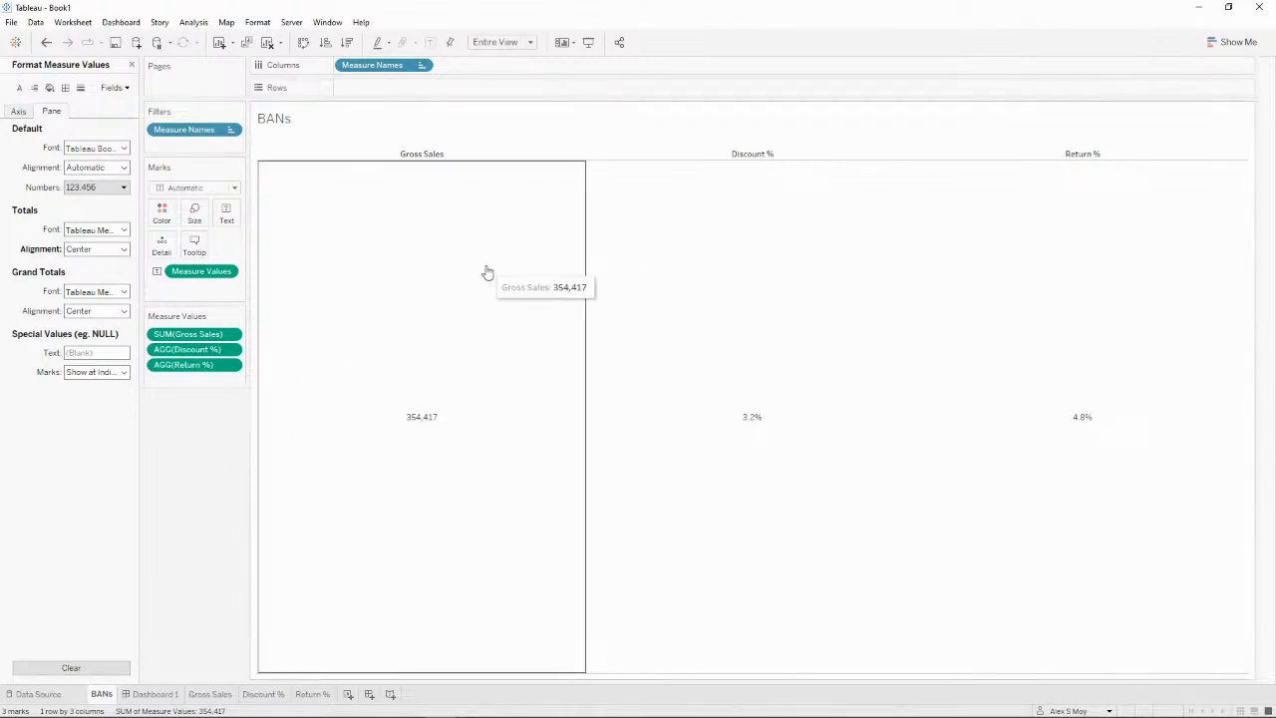
click(438, 308)
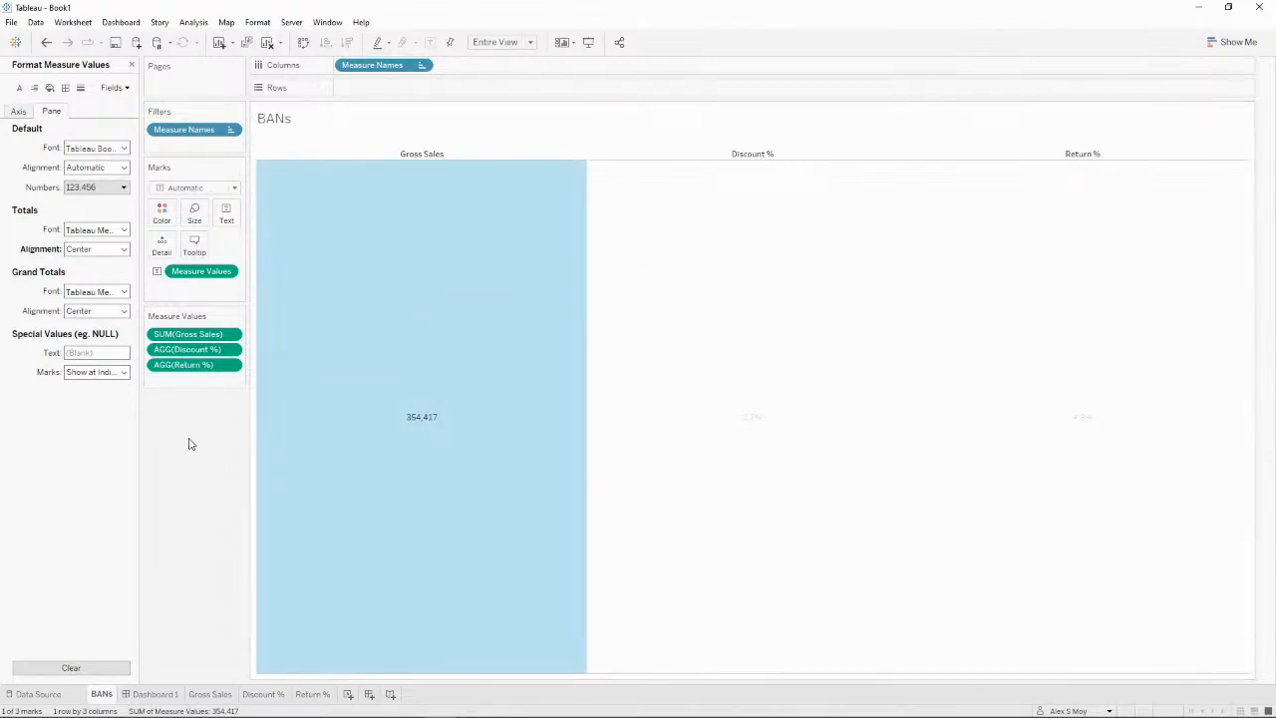
click(322, 131)
drag(376, 66, 228, 218)
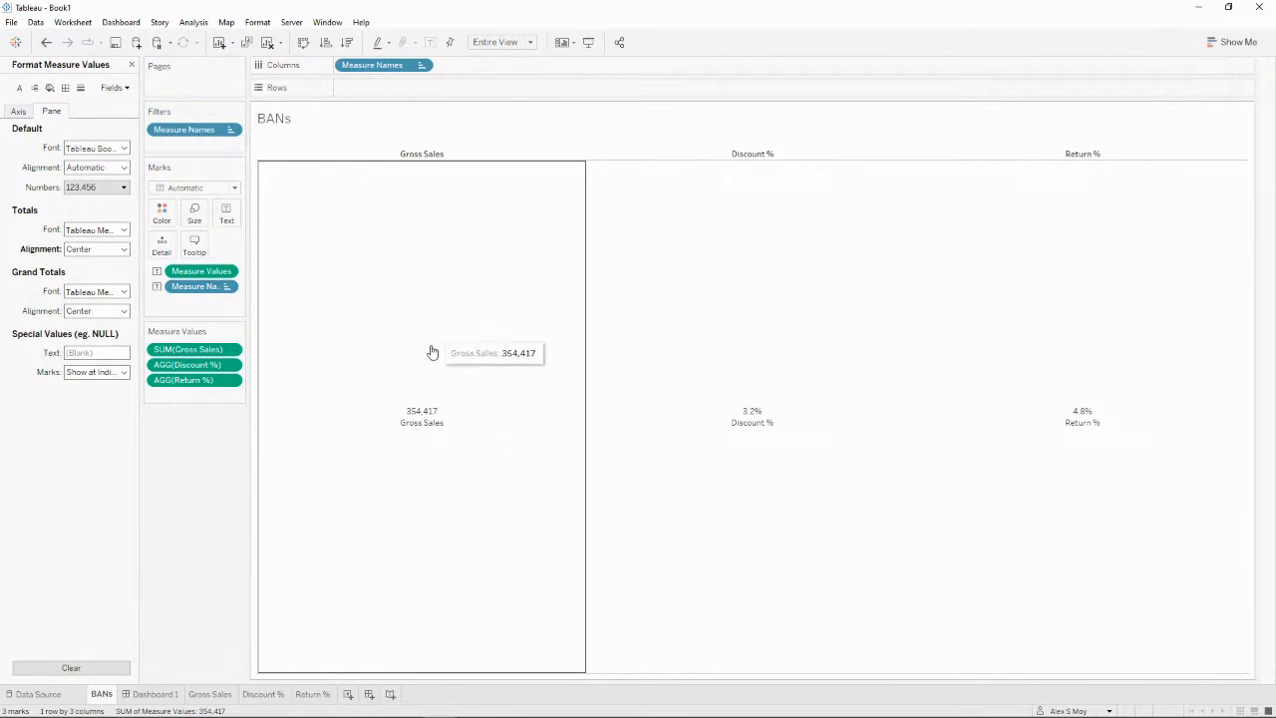
Step: In the text label, set the Measure Values line to size 20 in Tableau Medium
click(228, 214)
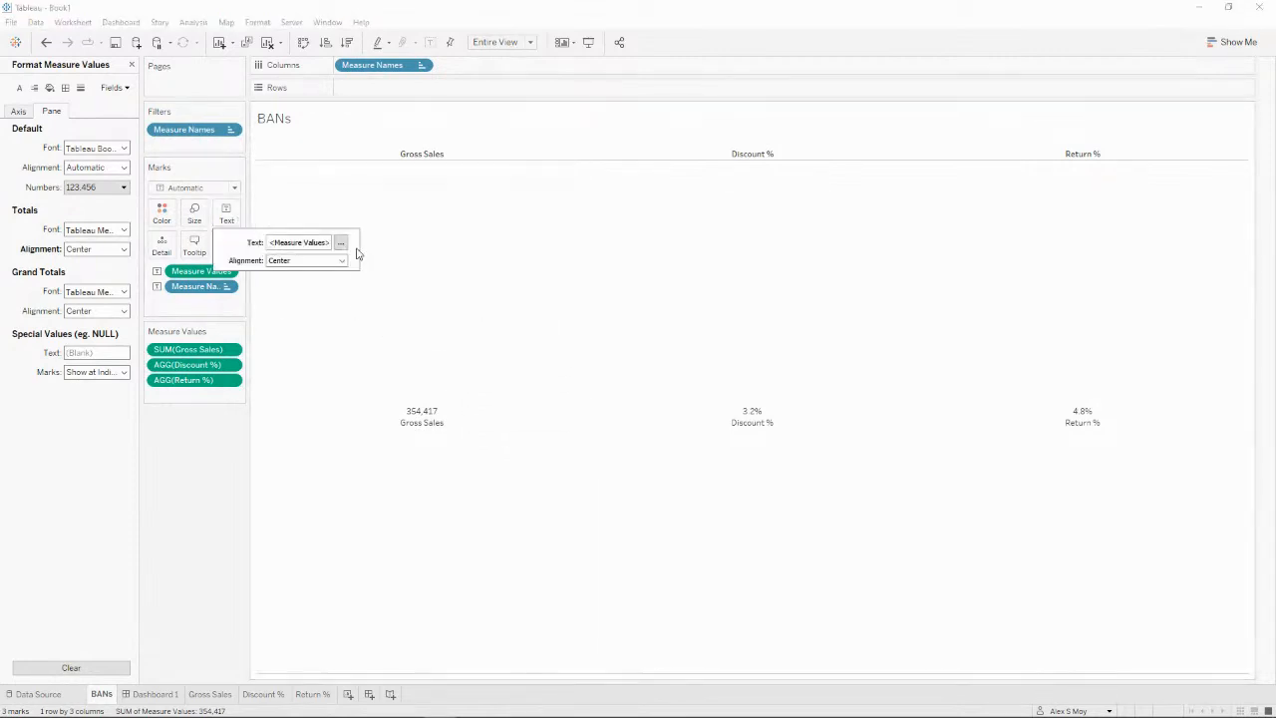
click(340, 242)
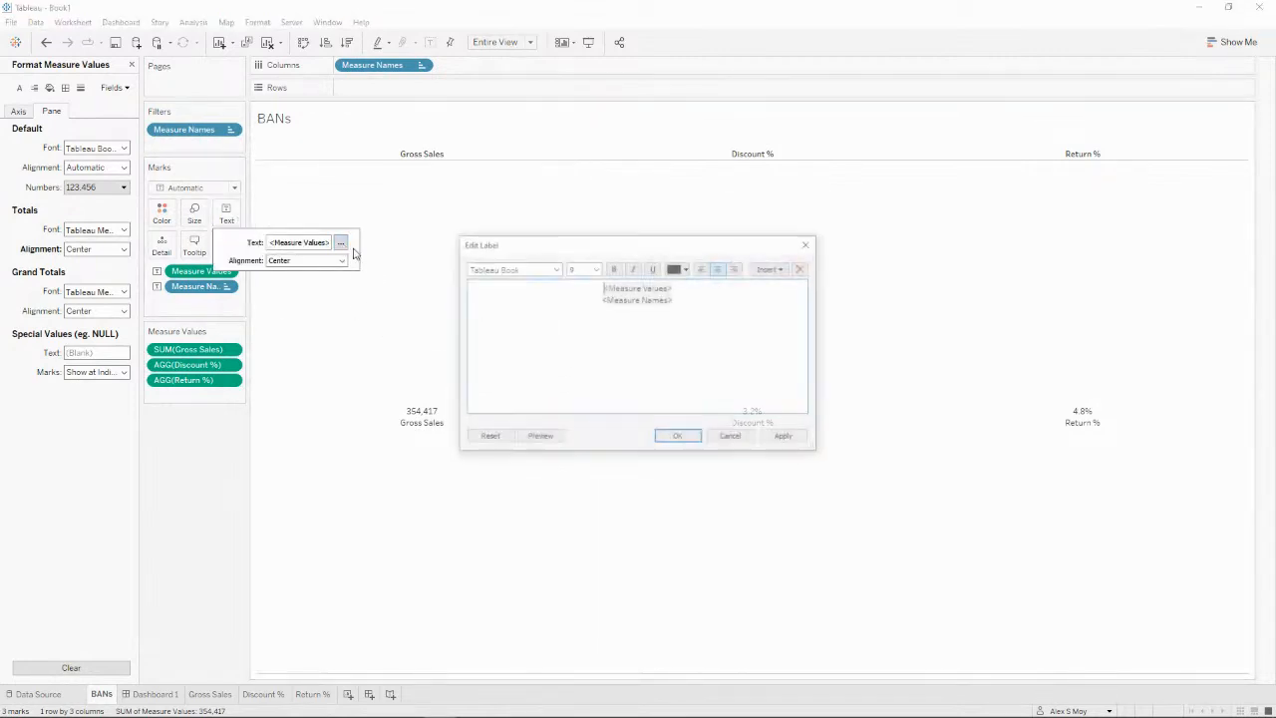
triple_click(714, 287)
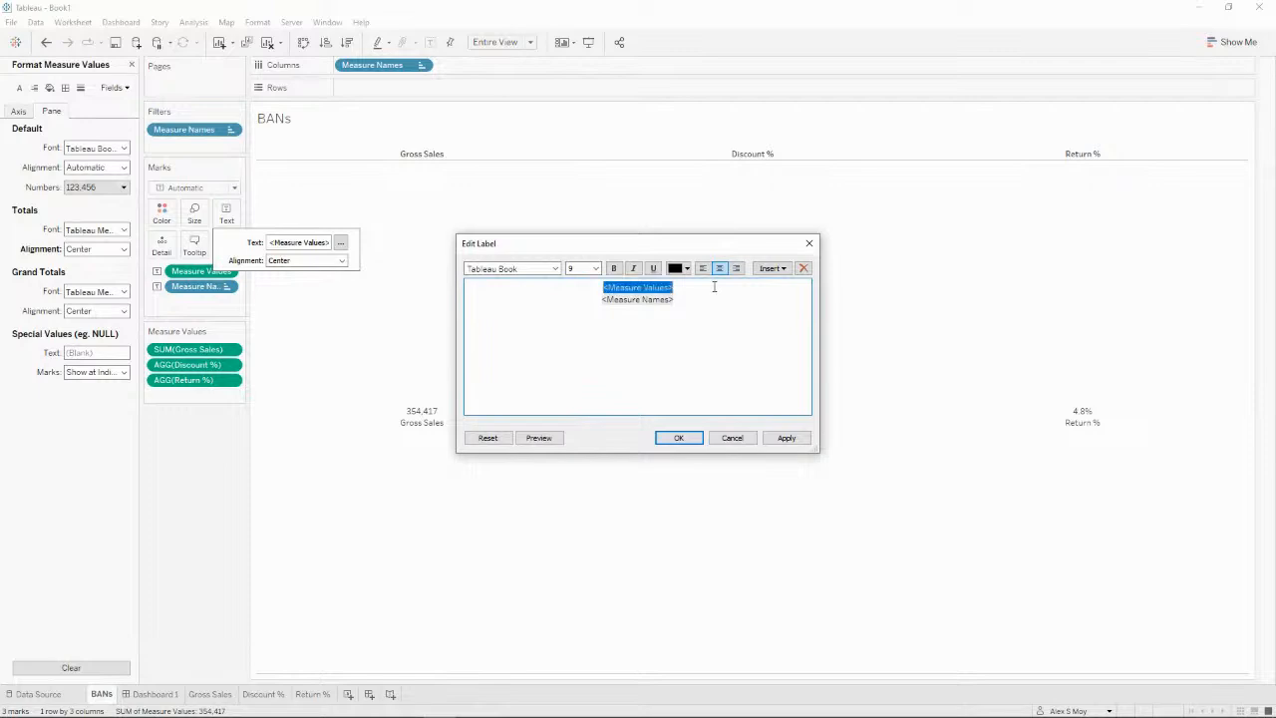
click(595, 268)
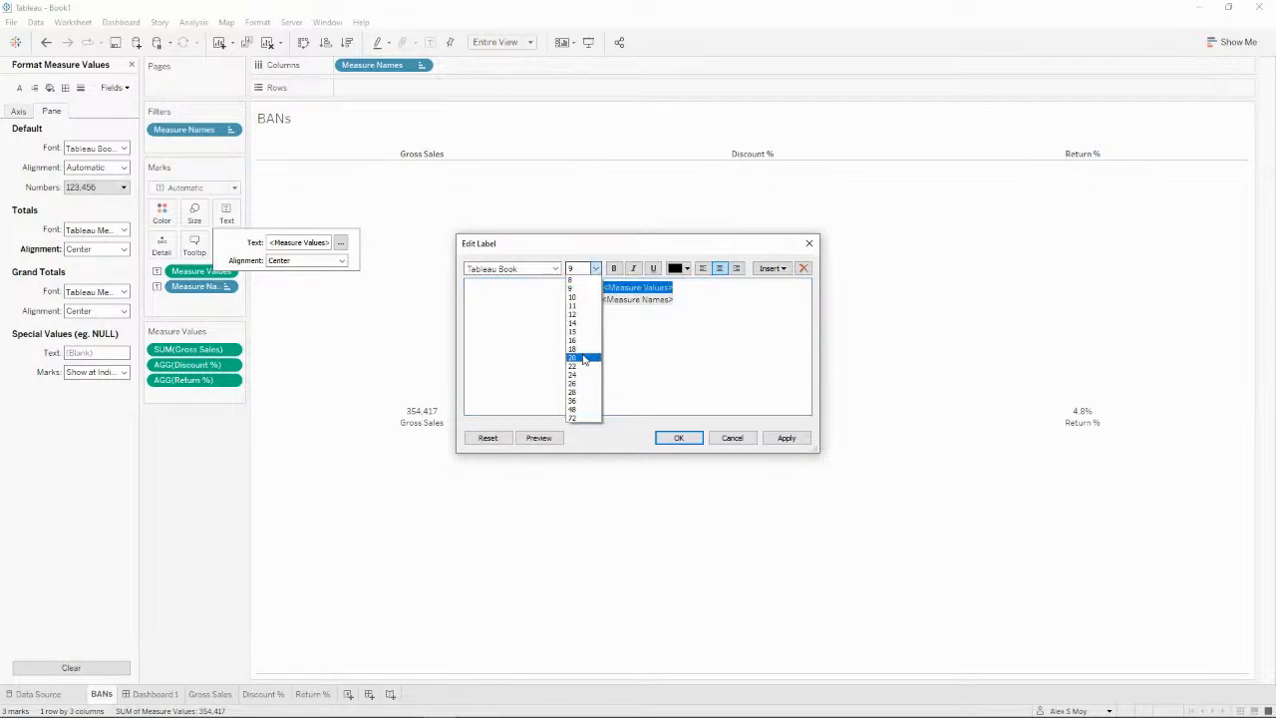
click(584, 357)
click(556, 269)
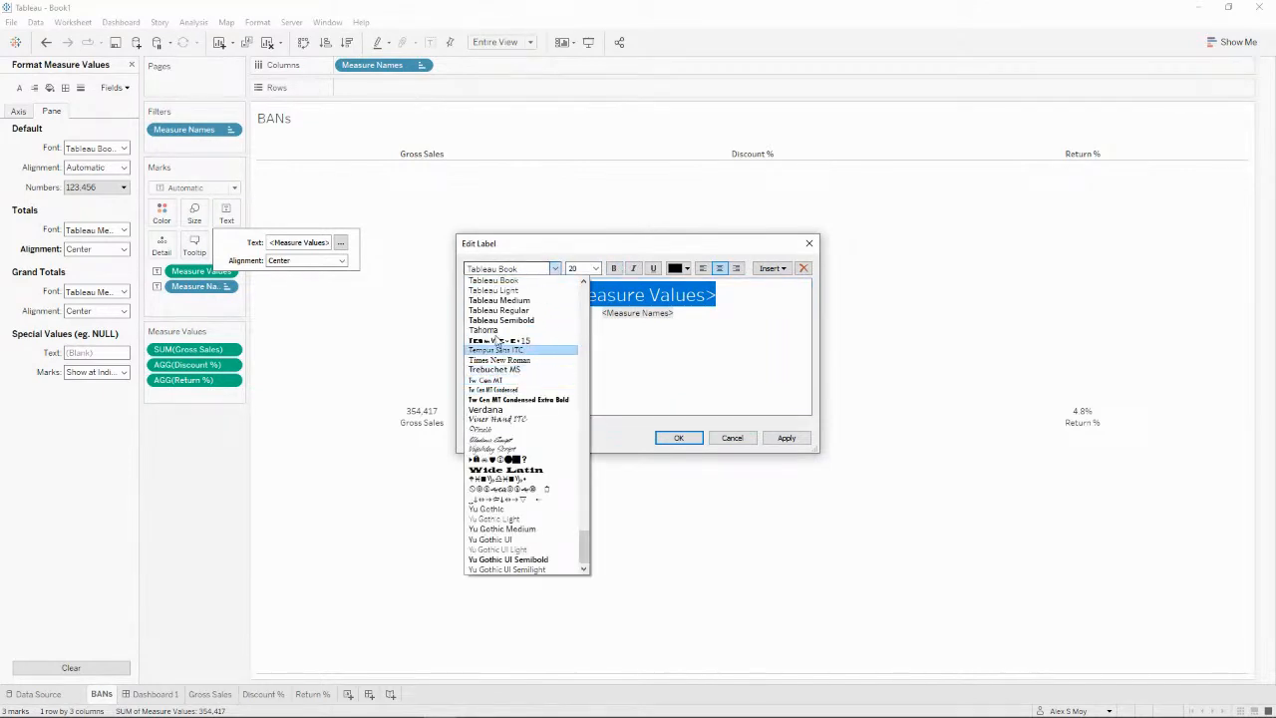
click(499, 302)
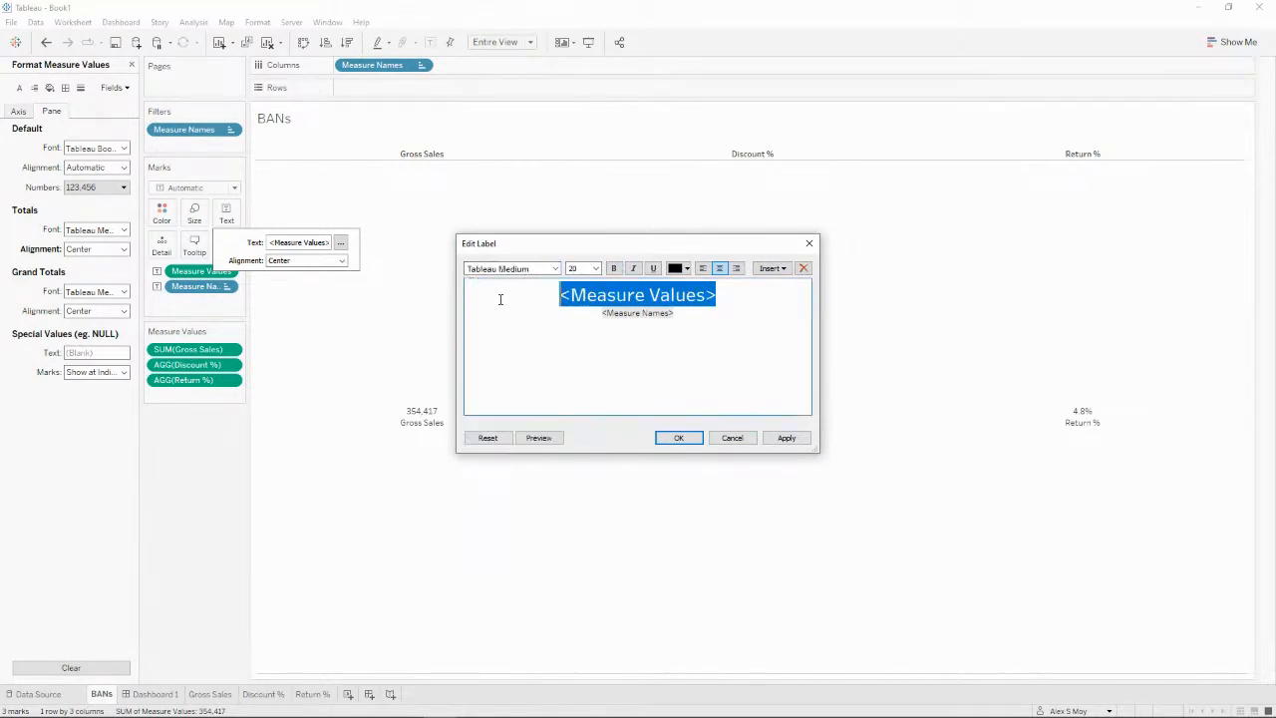
Step: Set the Measure Names line of the label to size 14 in gray and apply it
click(710, 325)
key(shift+Home)
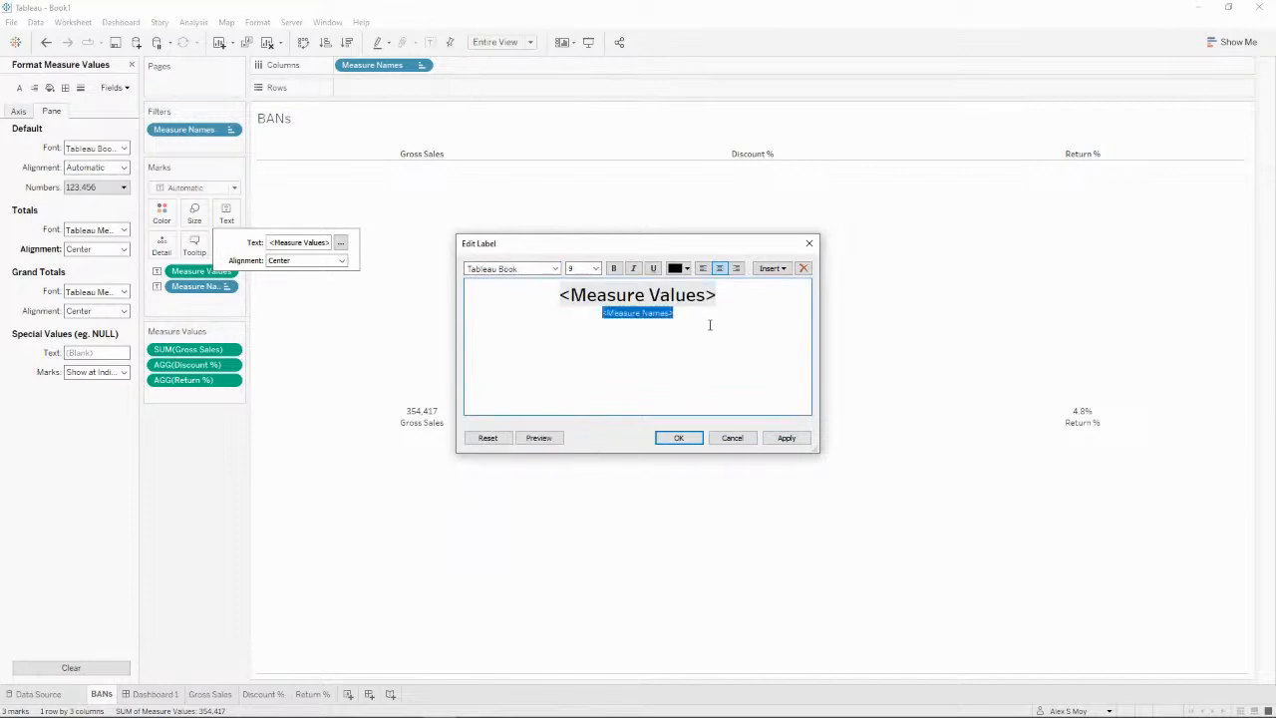
click(596, 268)
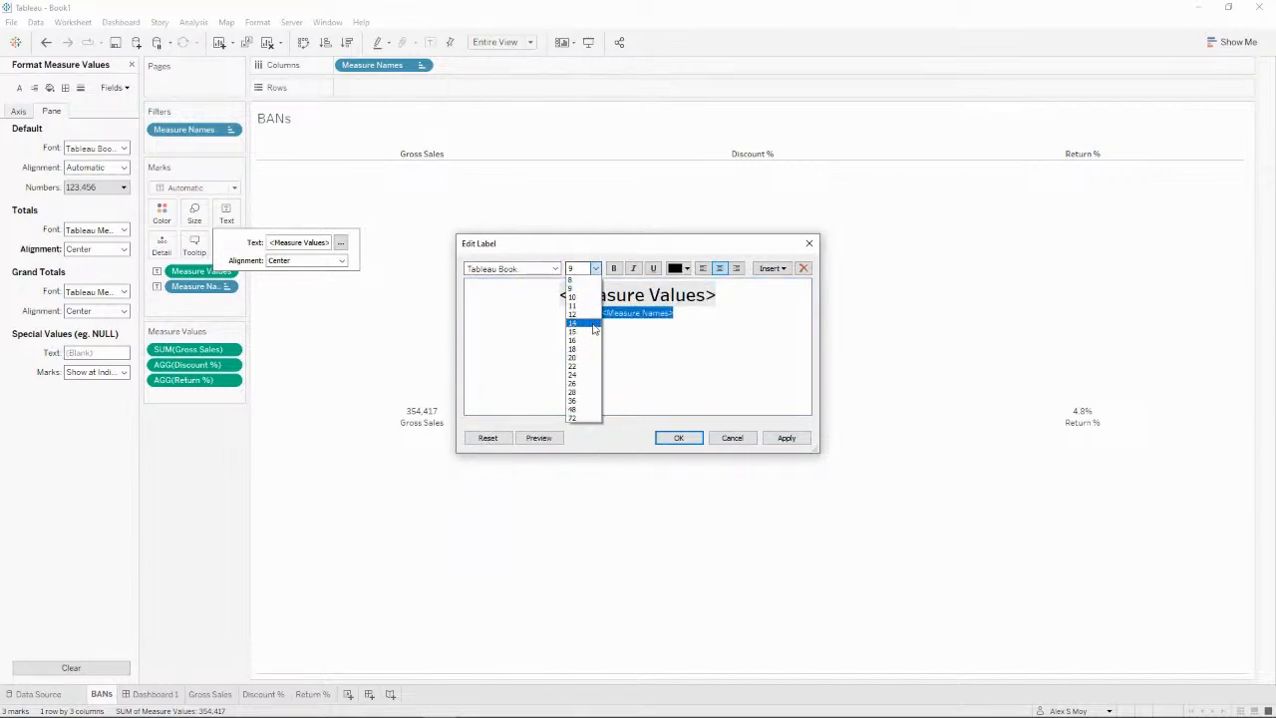
click(594, 329)
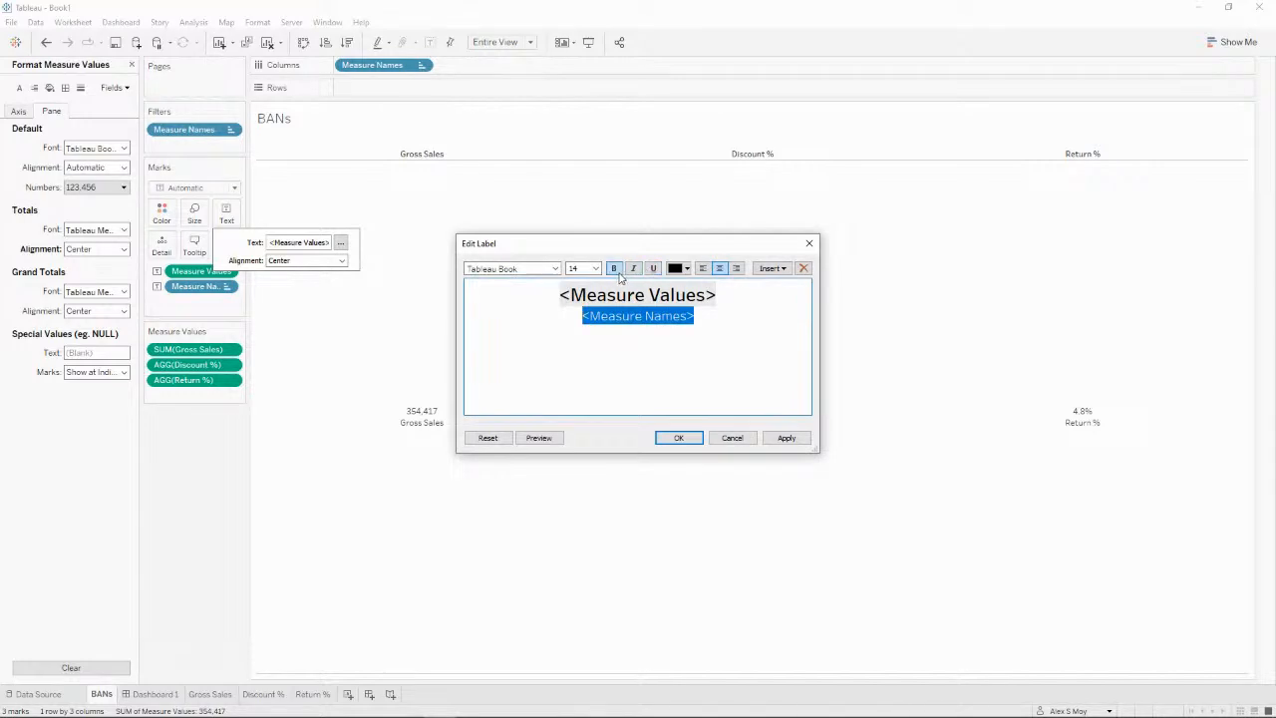
click(686, 268)
click(676, 332)
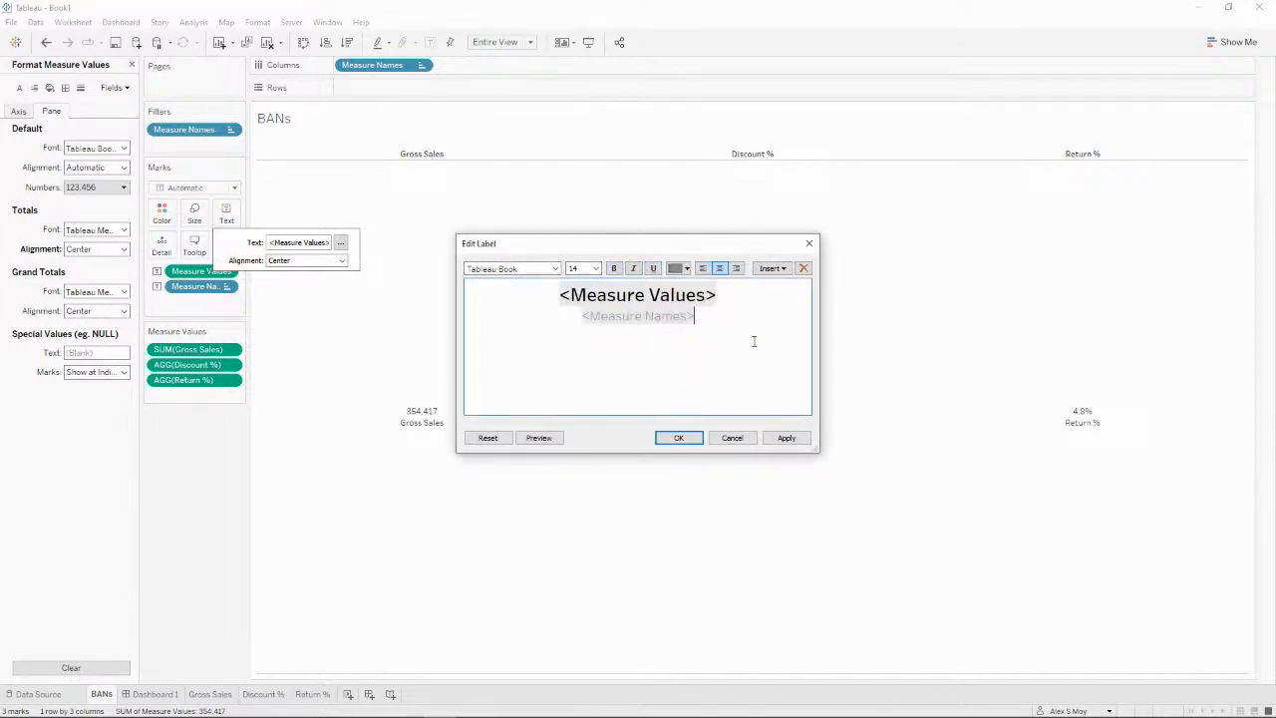
click(804, 439)
Step: Change the Measure Names line to a darker gray, accept the label edits and close the formatting pane
click(707, 316)
key(shift+Home)
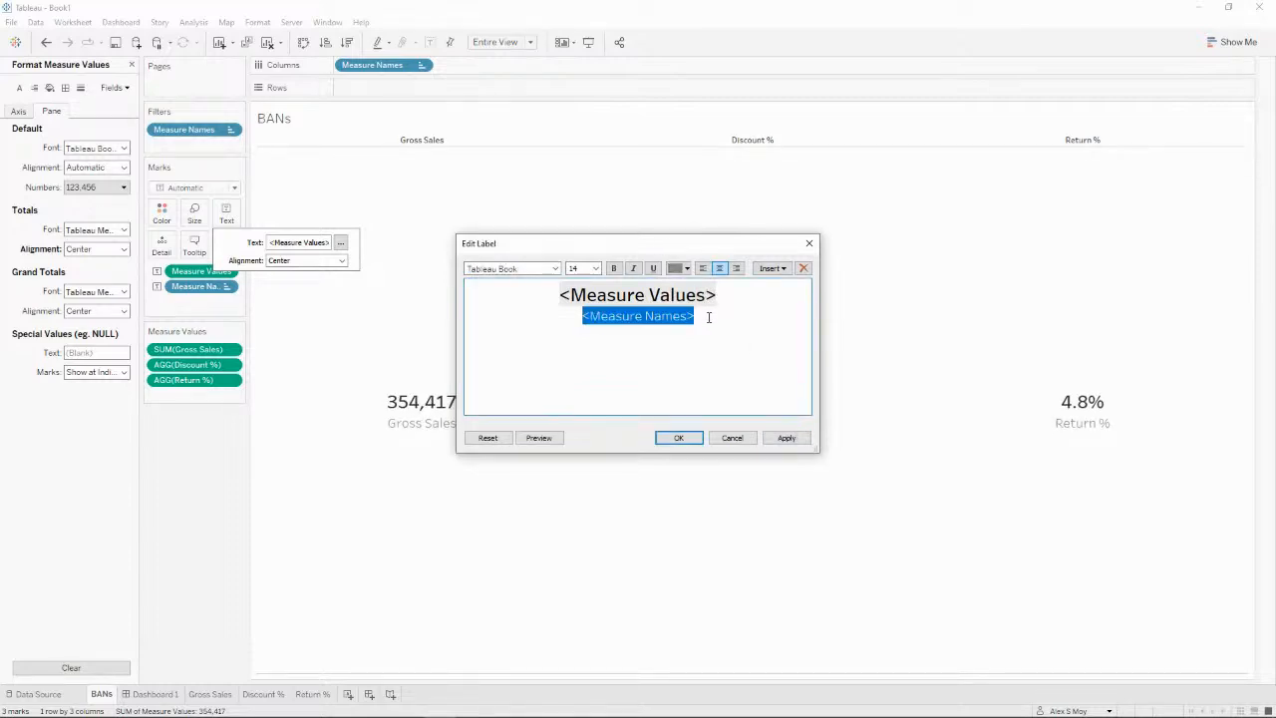
click(686, 270)
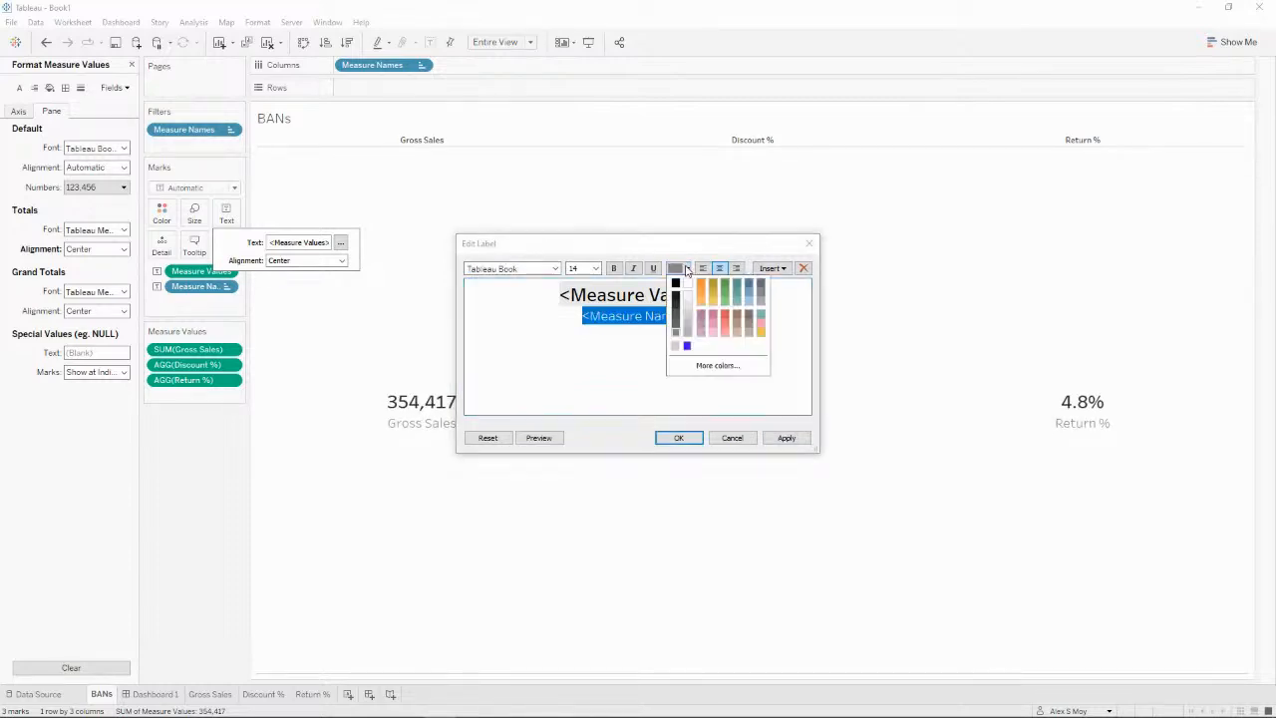
click(690, 332)
click(787, 439)
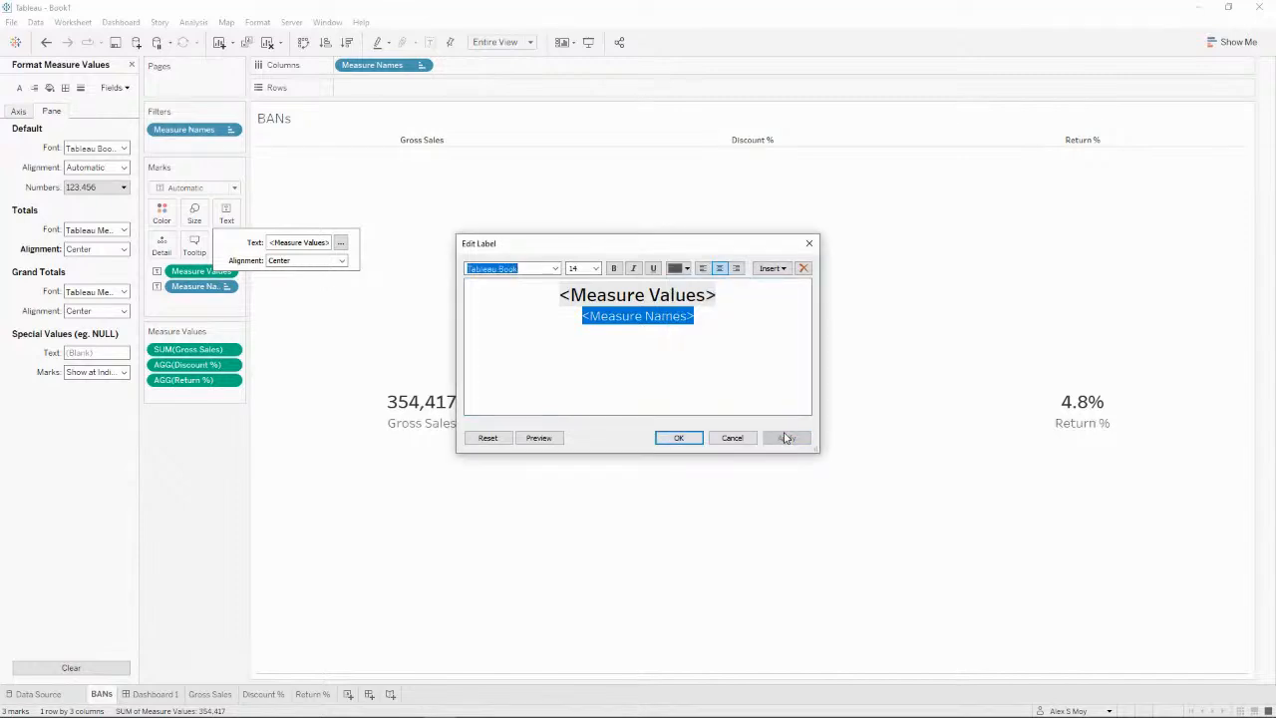
click(692, 439)
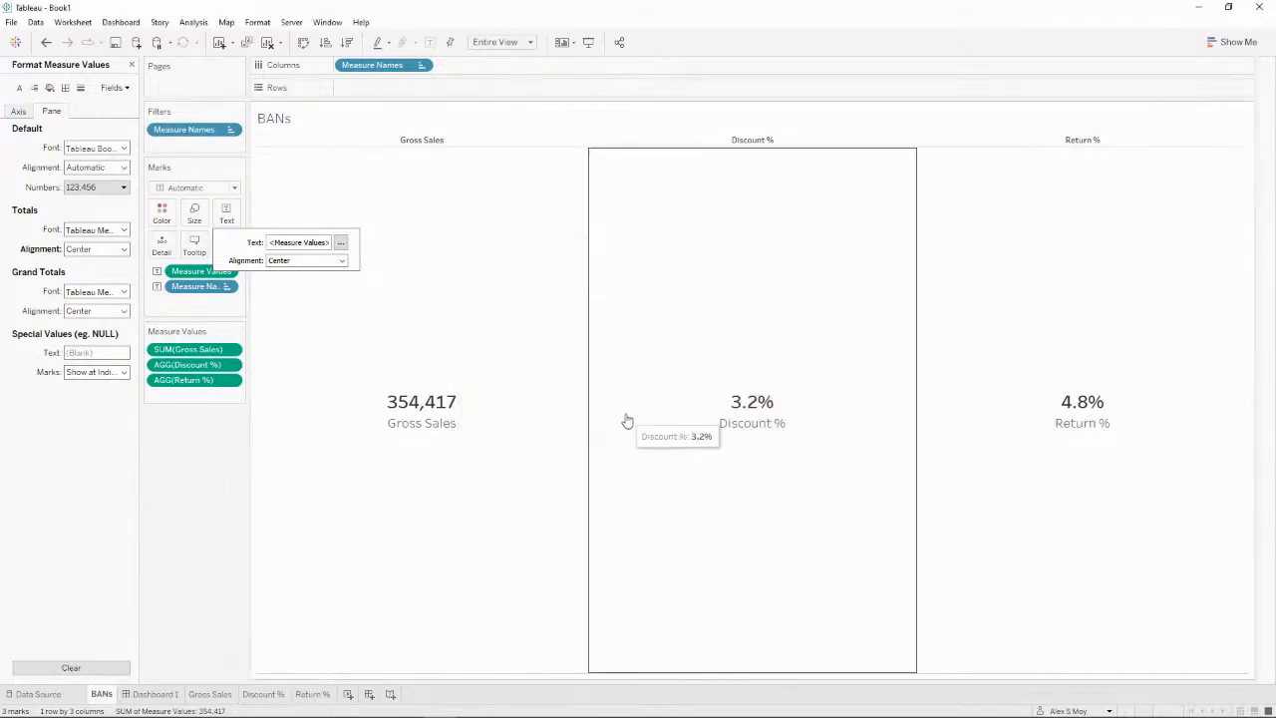
click(130, 64)
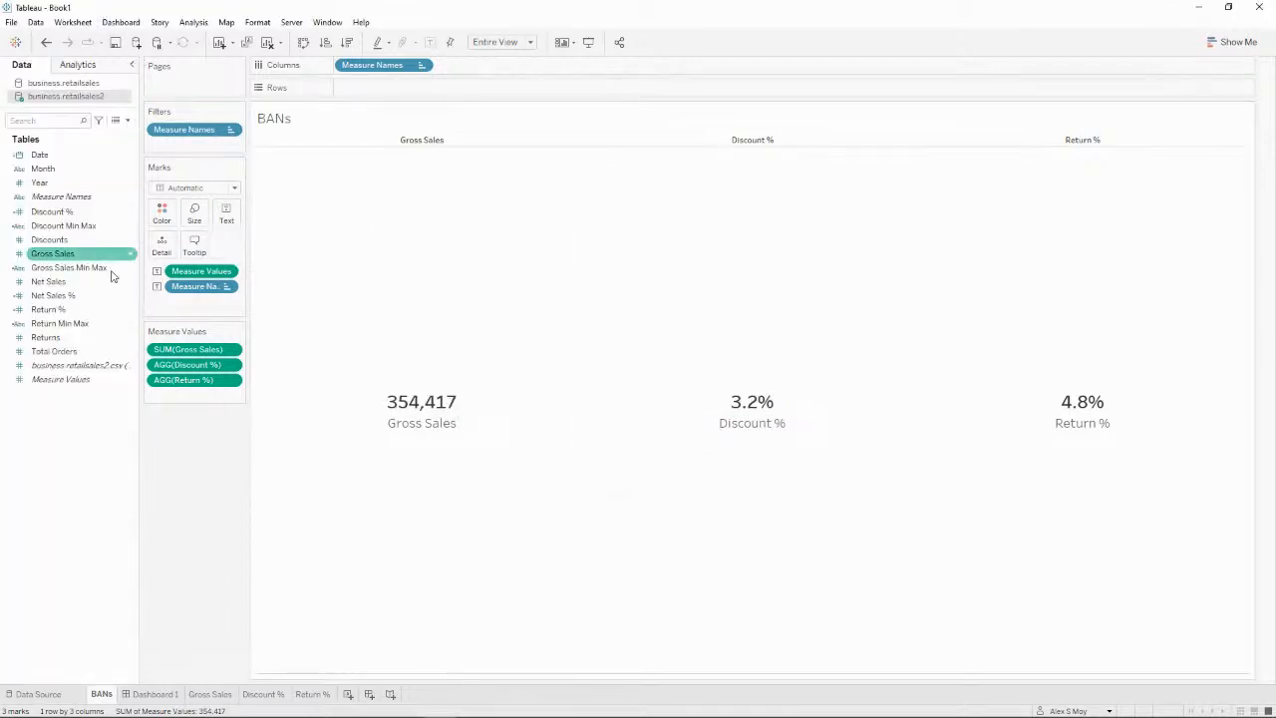
Step: Set the default number format of Gross Sales to Currency (Custom) with no decimal places
right_click(55, 255)
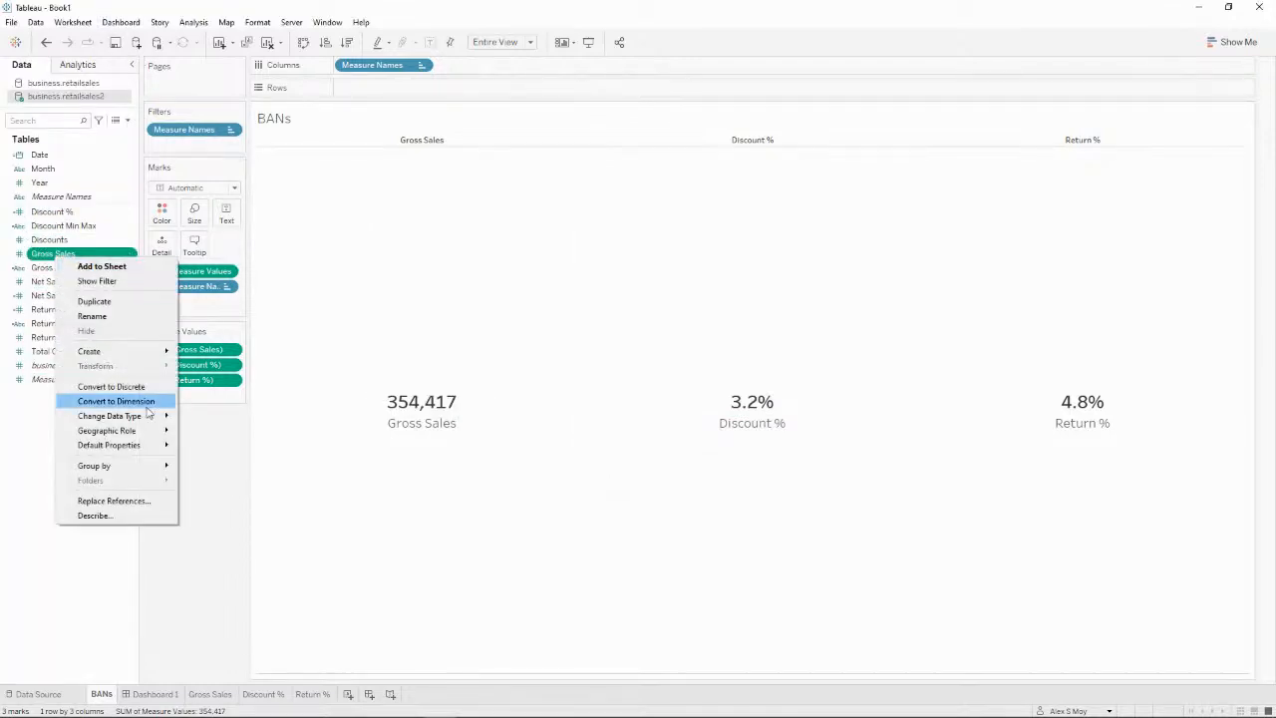
mouse_move(156, 444)
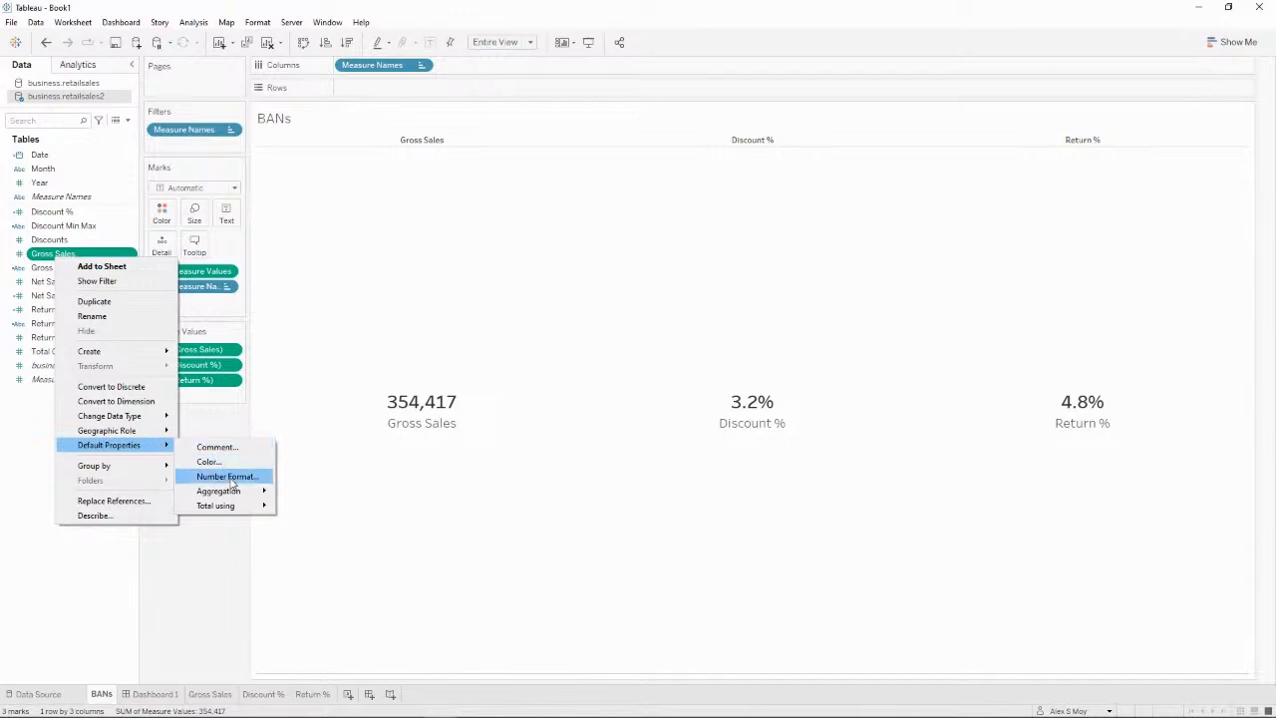
click(224, 476)
click(544, 309)
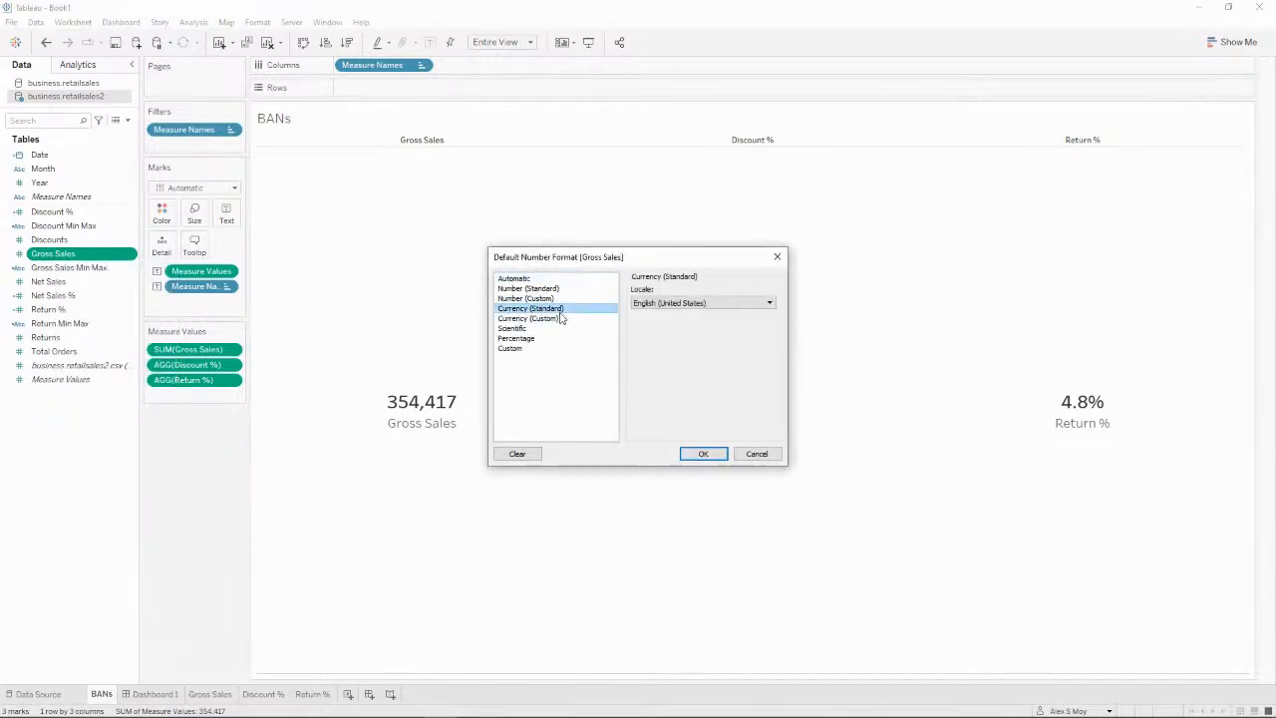
click(549, 319)
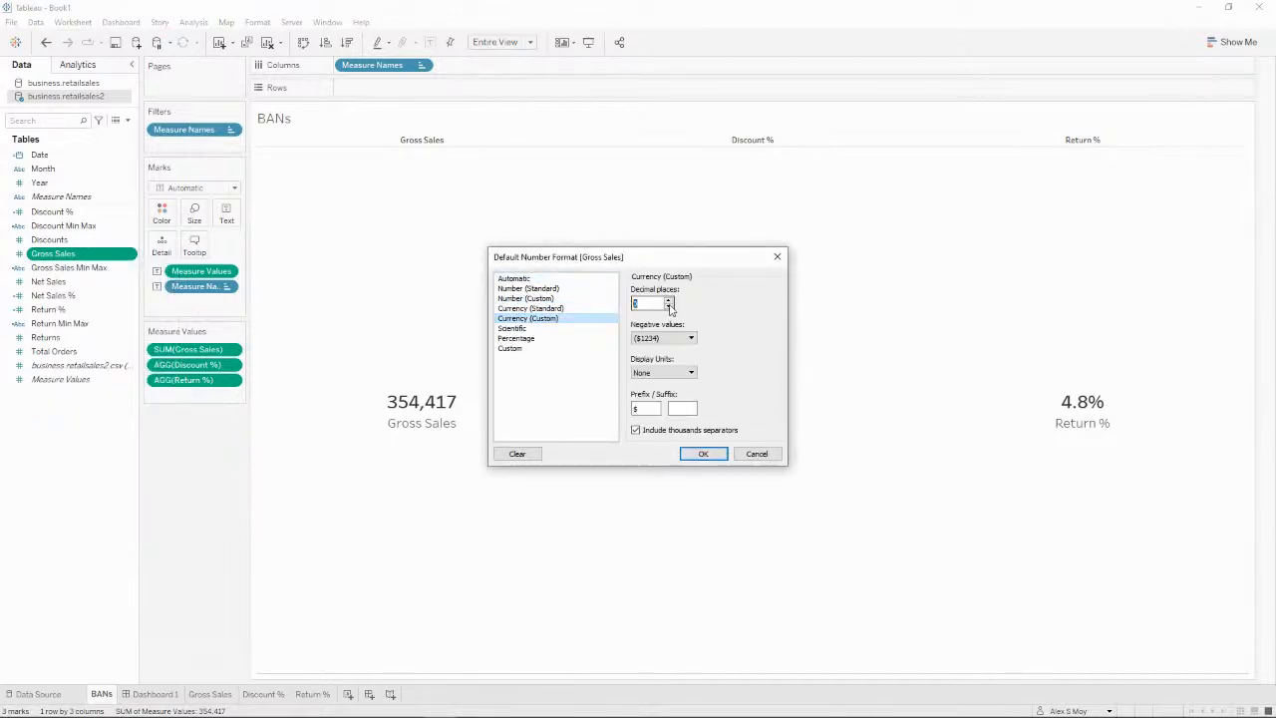
click(702, 454)
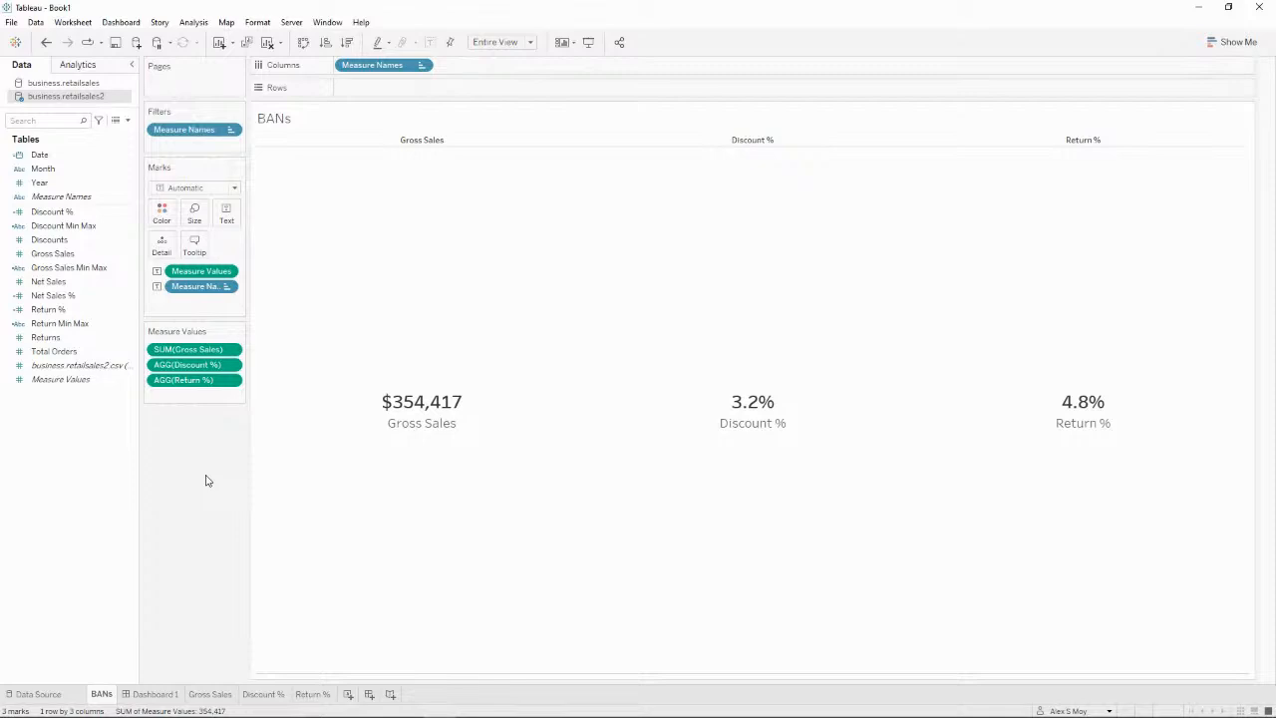
Step: Color the marks by Measure Names and change the Measure Values line of the label to Tableau Bold
drag(204, 131, 162, 213)
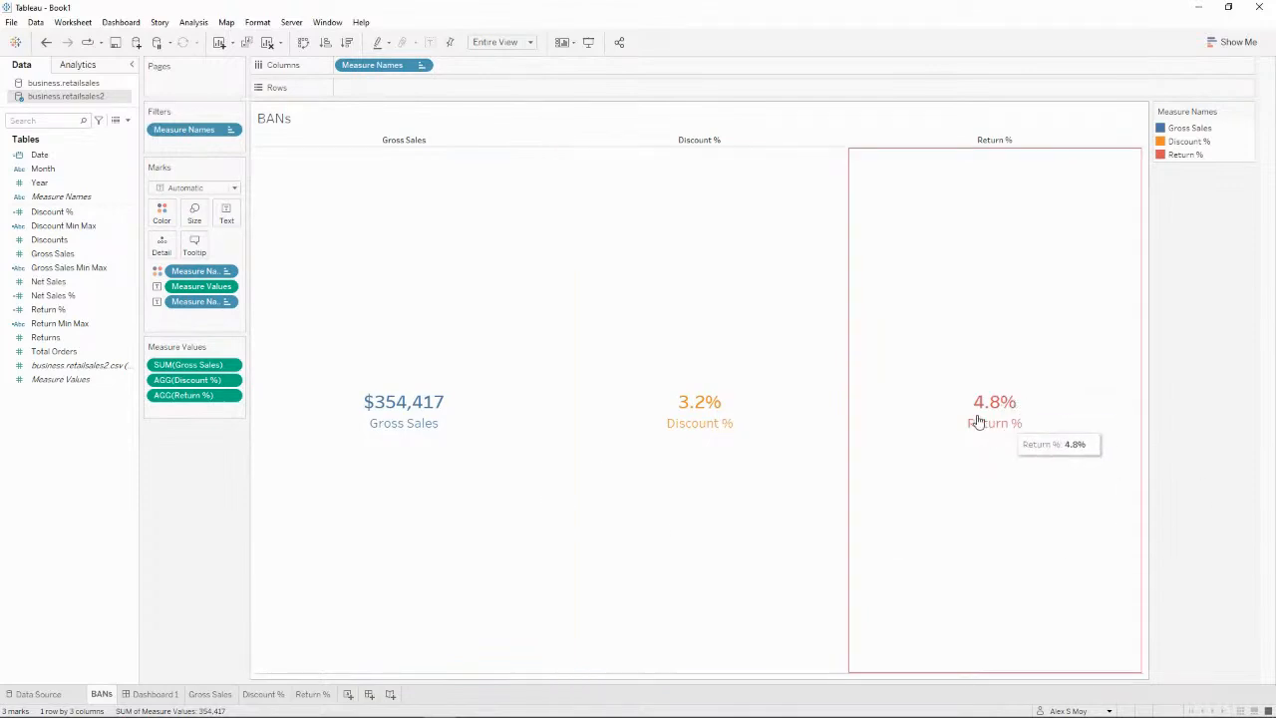
click(226, 213)
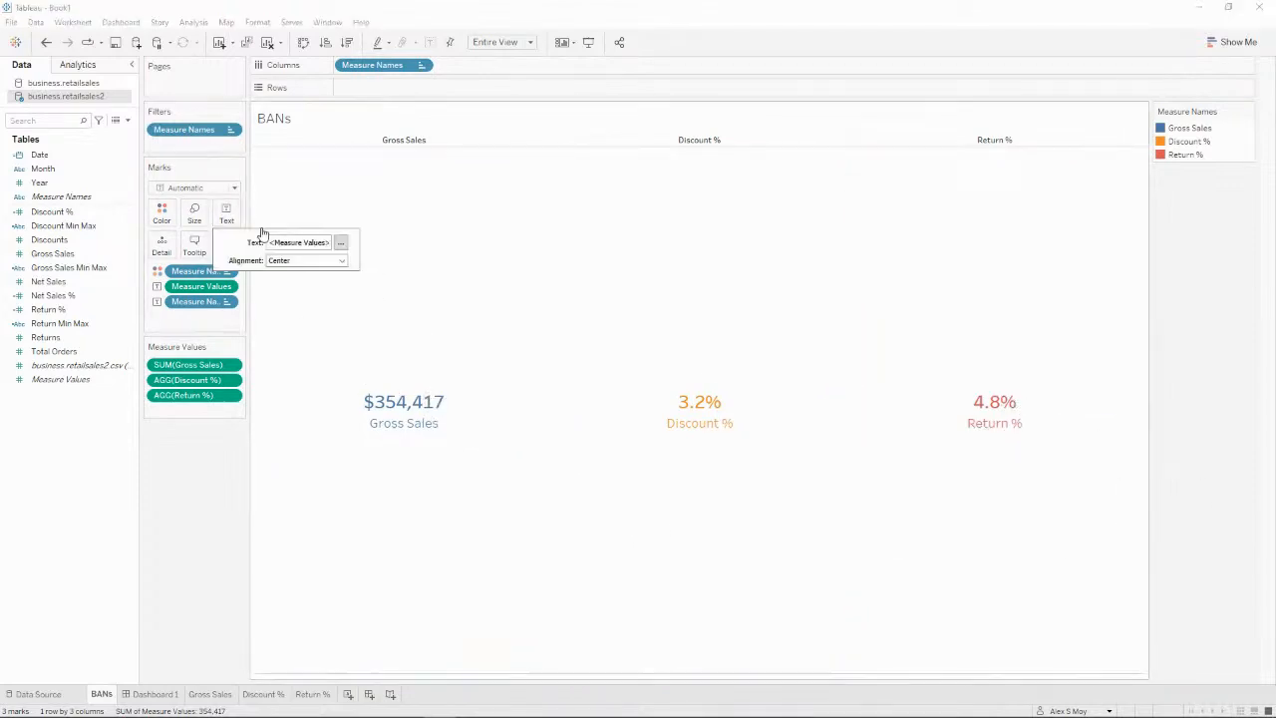
click(341, 243)
triple_click(730, 295)
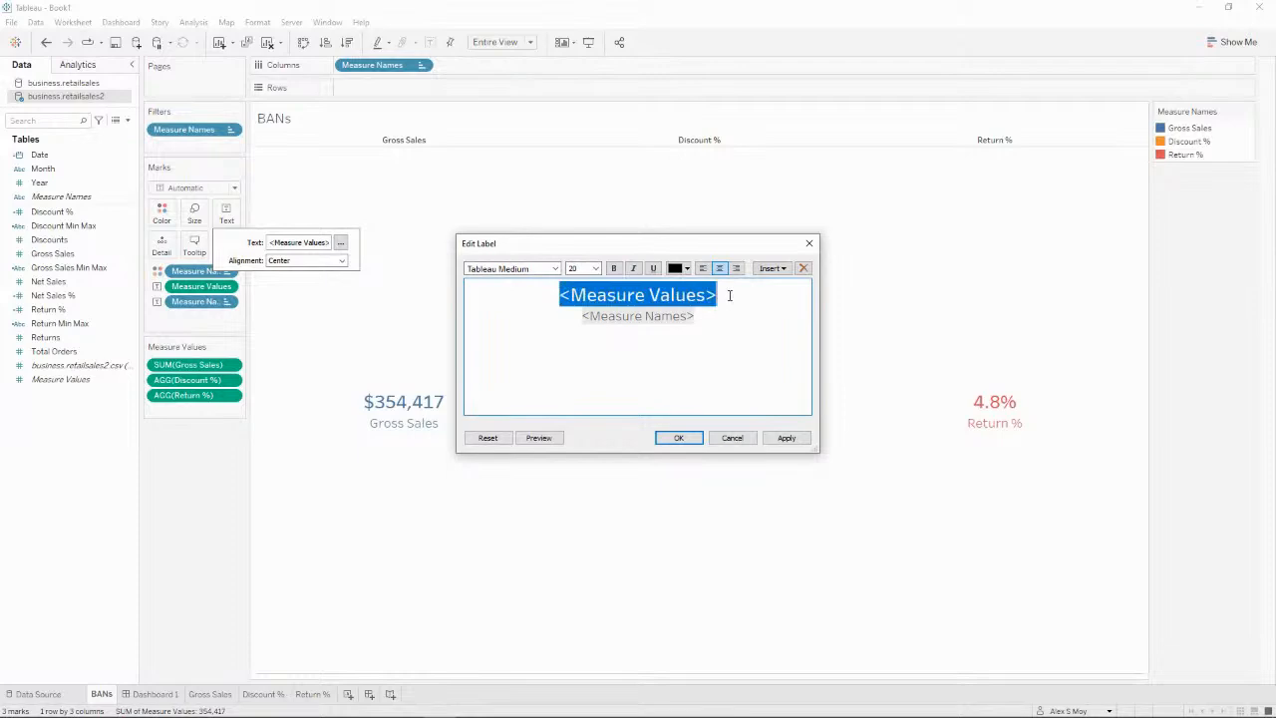
click(556, 269)
scroll(547, 305, up, 1)
click(529, 302)
click(788, 439)
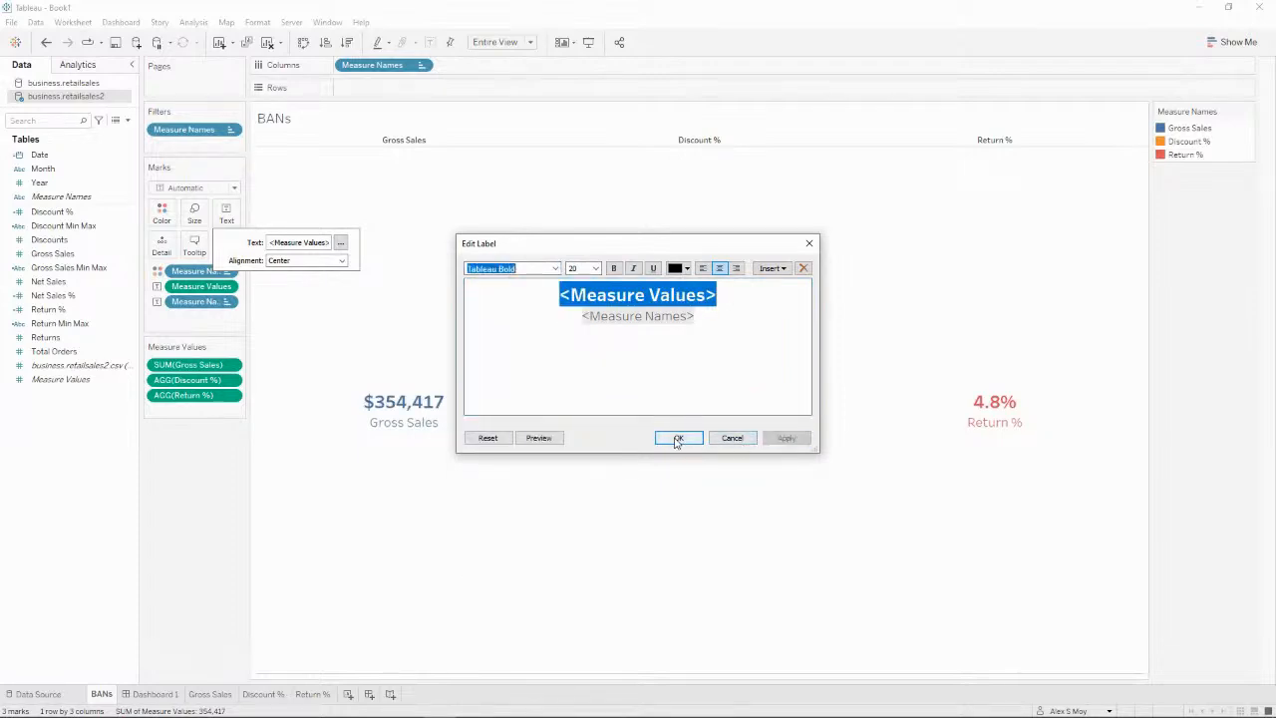
click(595, 268)
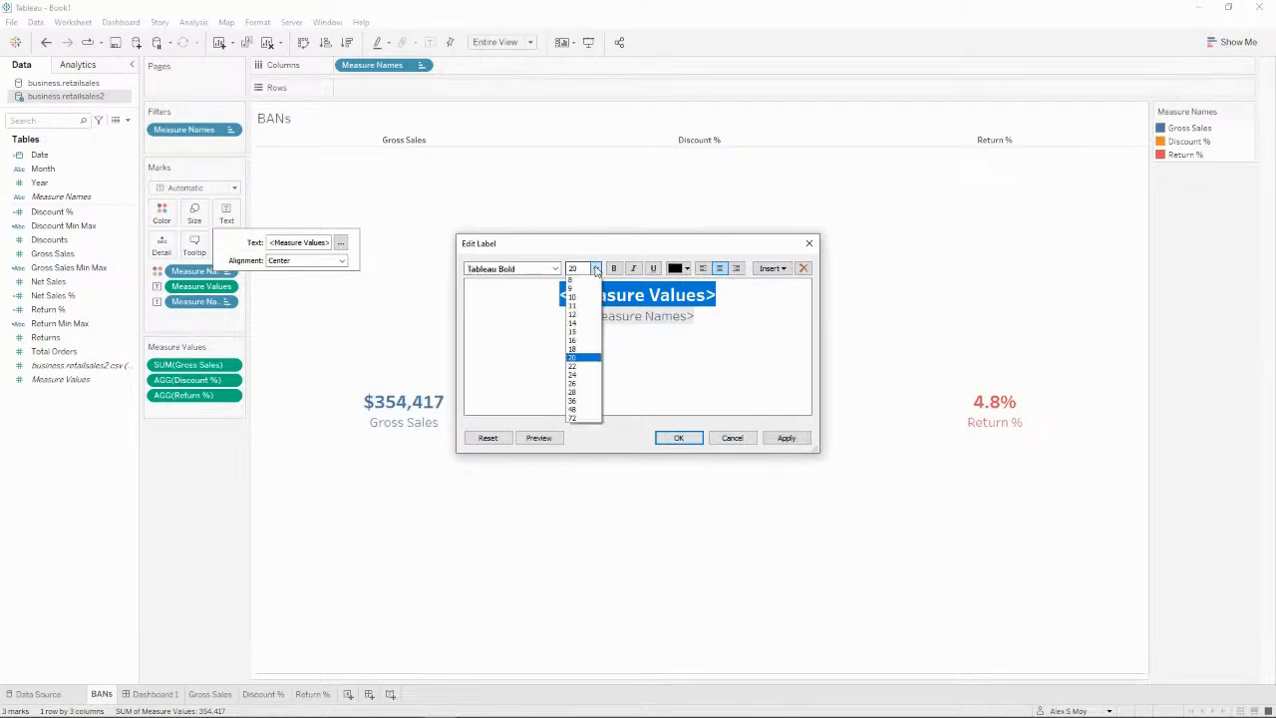
click(596, 269)
click(694, 442)
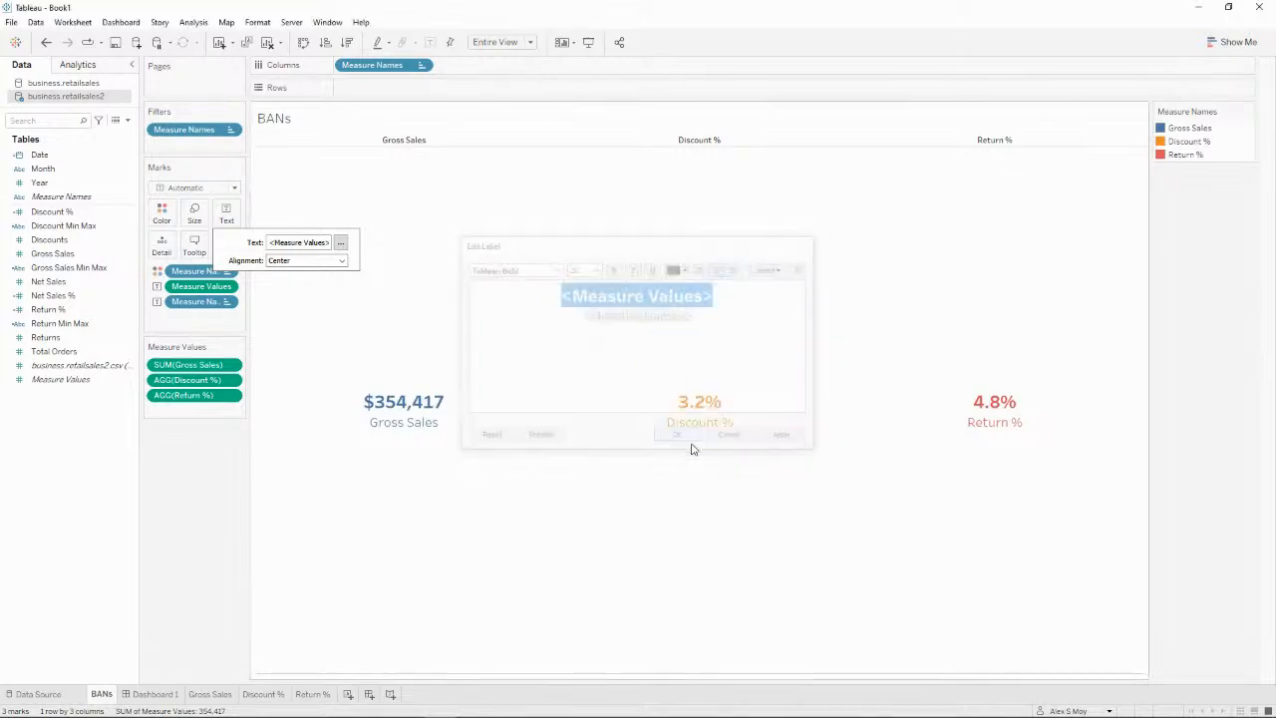
click(180, 497)
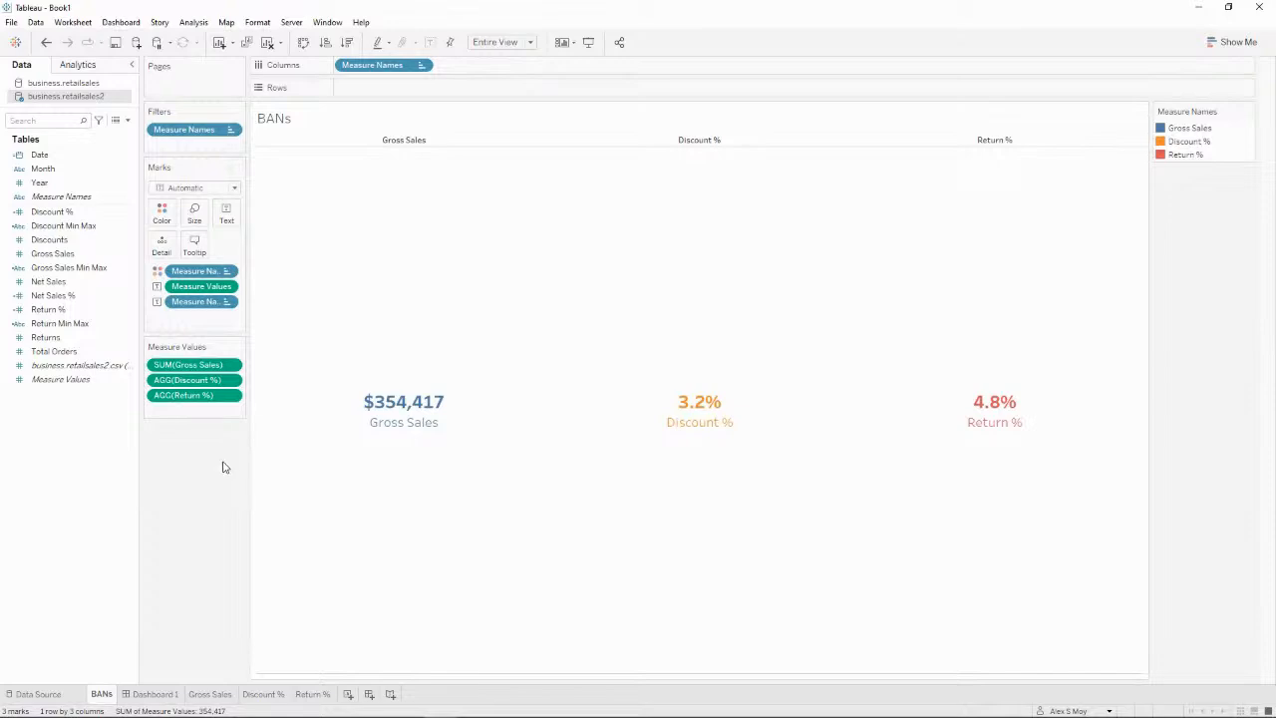
right_click(454, 141)
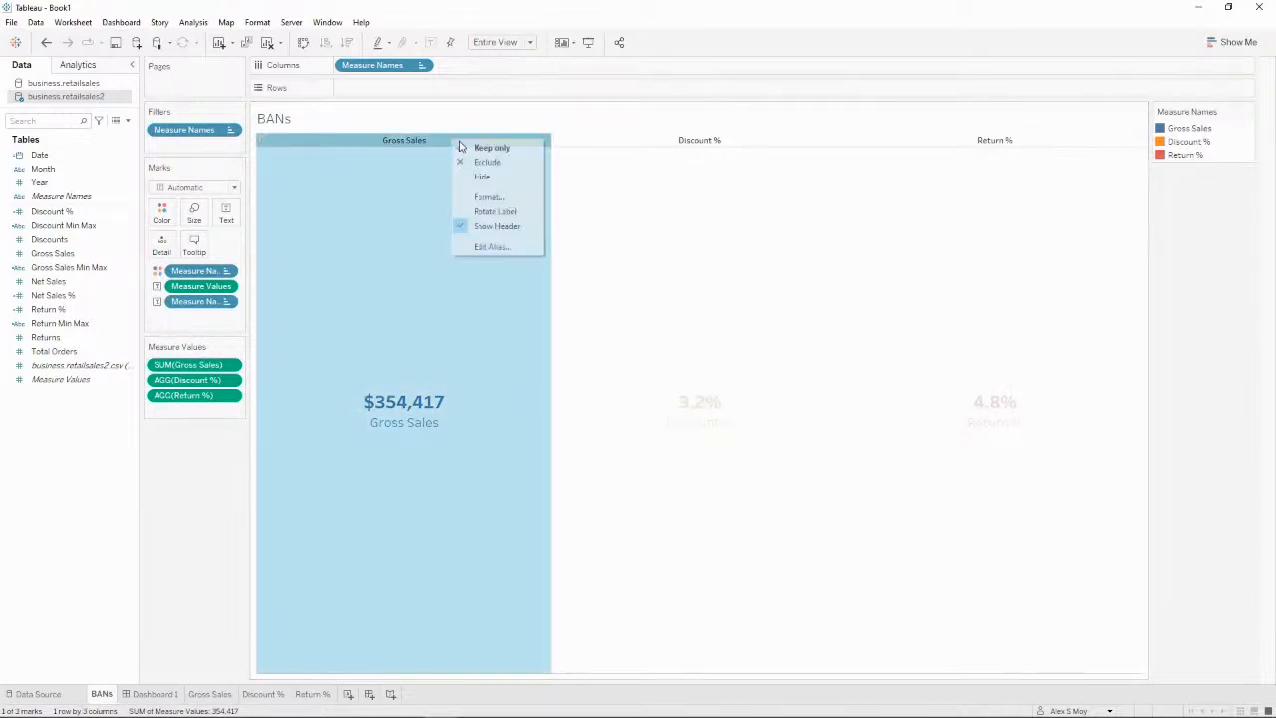
click(529, 176)
key(ctrl+z)
Step: Turn off the measure name header above the columns in the BANs view
right_click(430, 140)
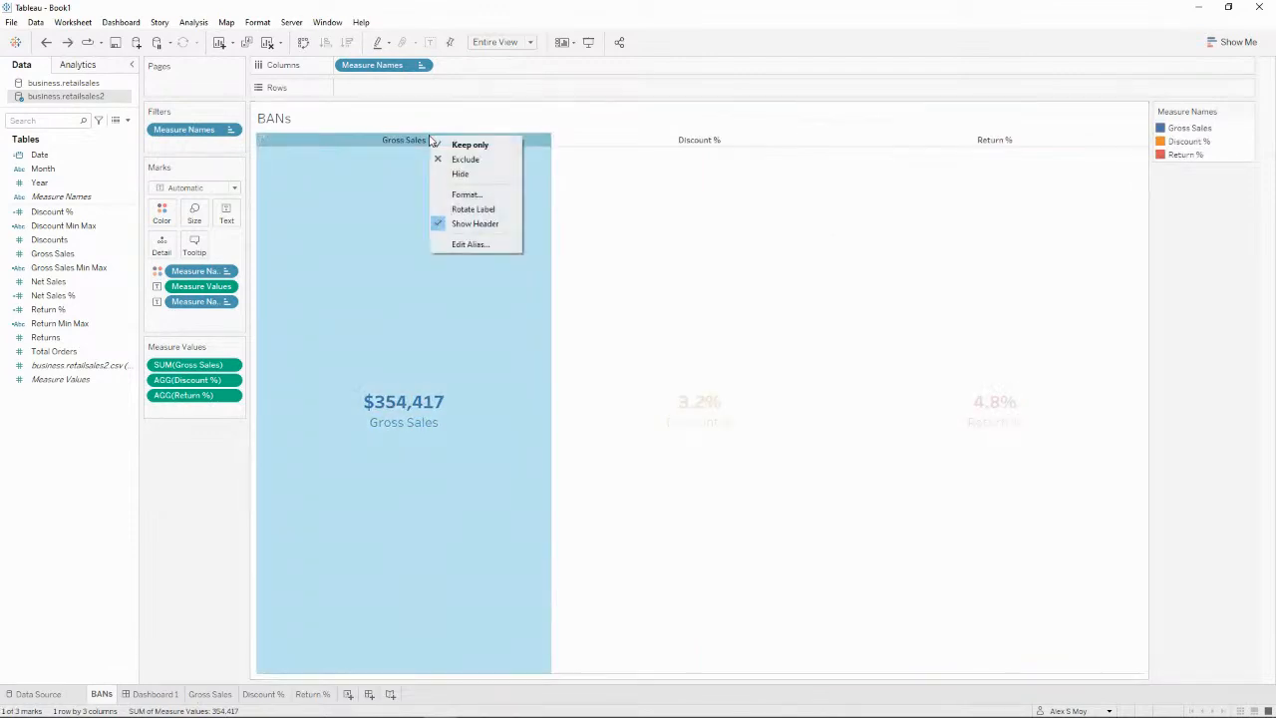
click(491, 228)
click(648, 305)
click(704, 319)
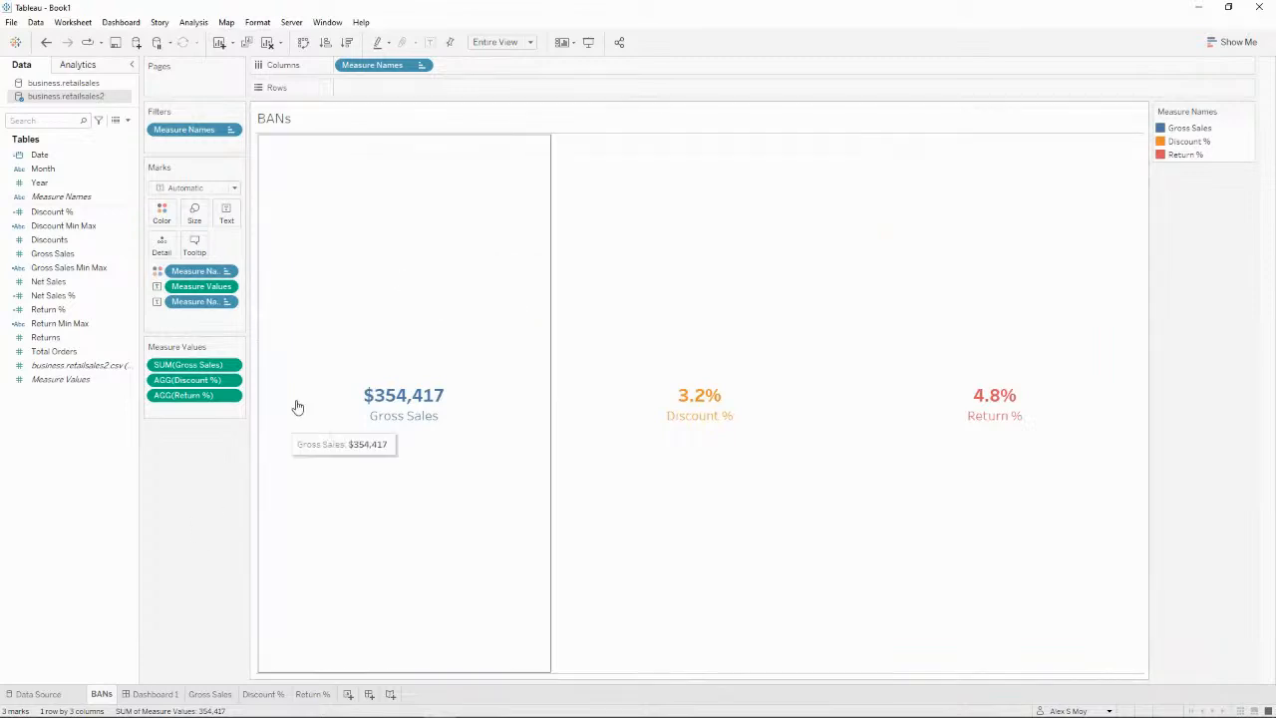
Step: Set the row divider borders of the BANs sheet to None for both pane and header
click(348, 254)
right_click(348, 254)
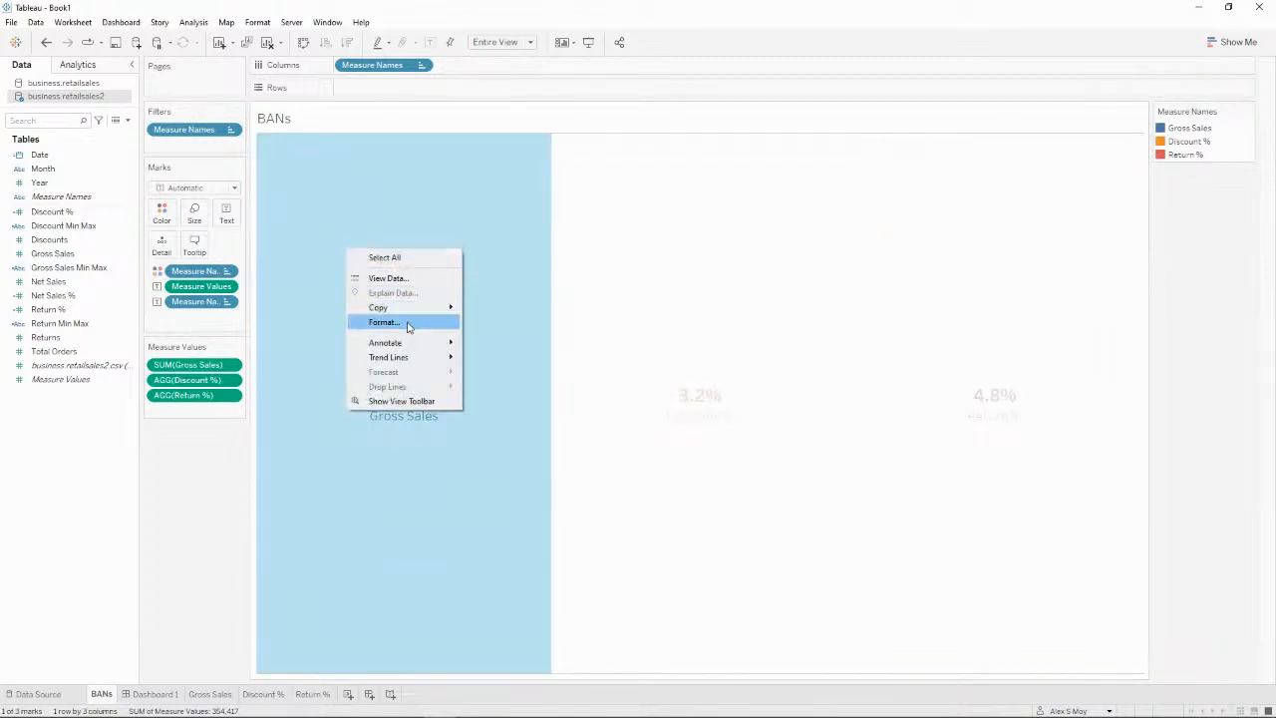
click(405, 325)
click(65, 89)
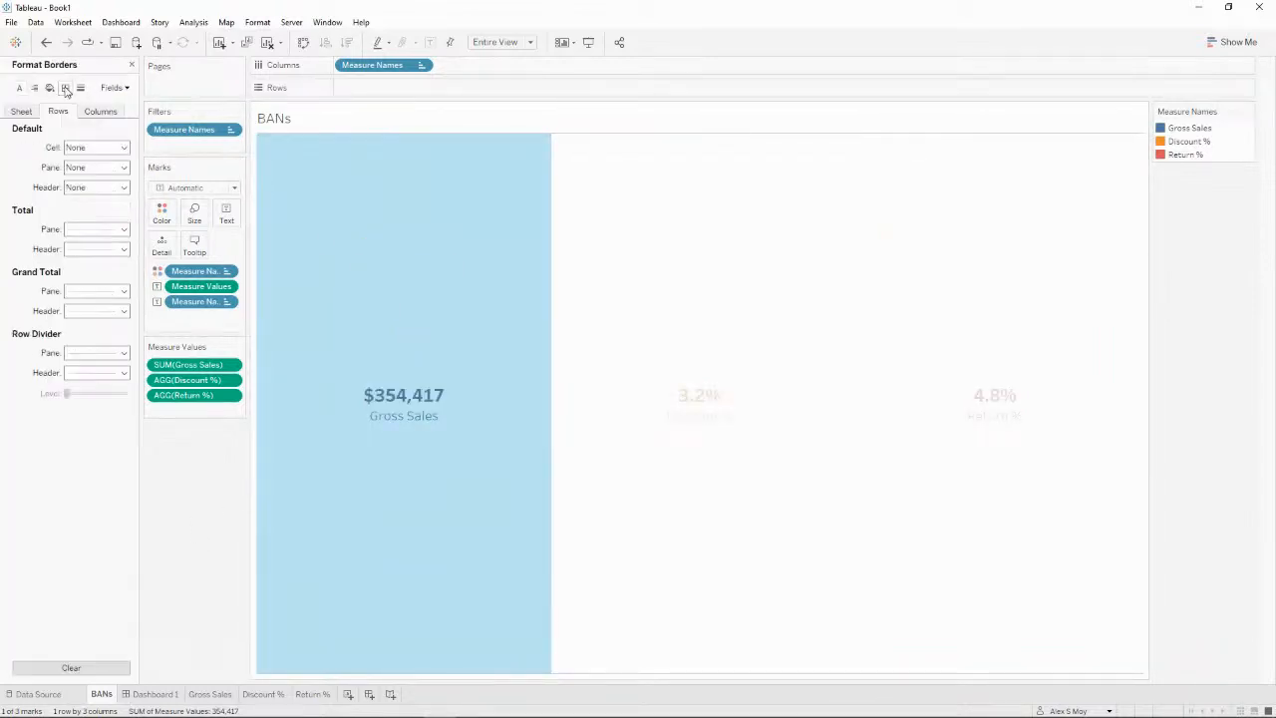
click(90, 354)
click(90, 372)
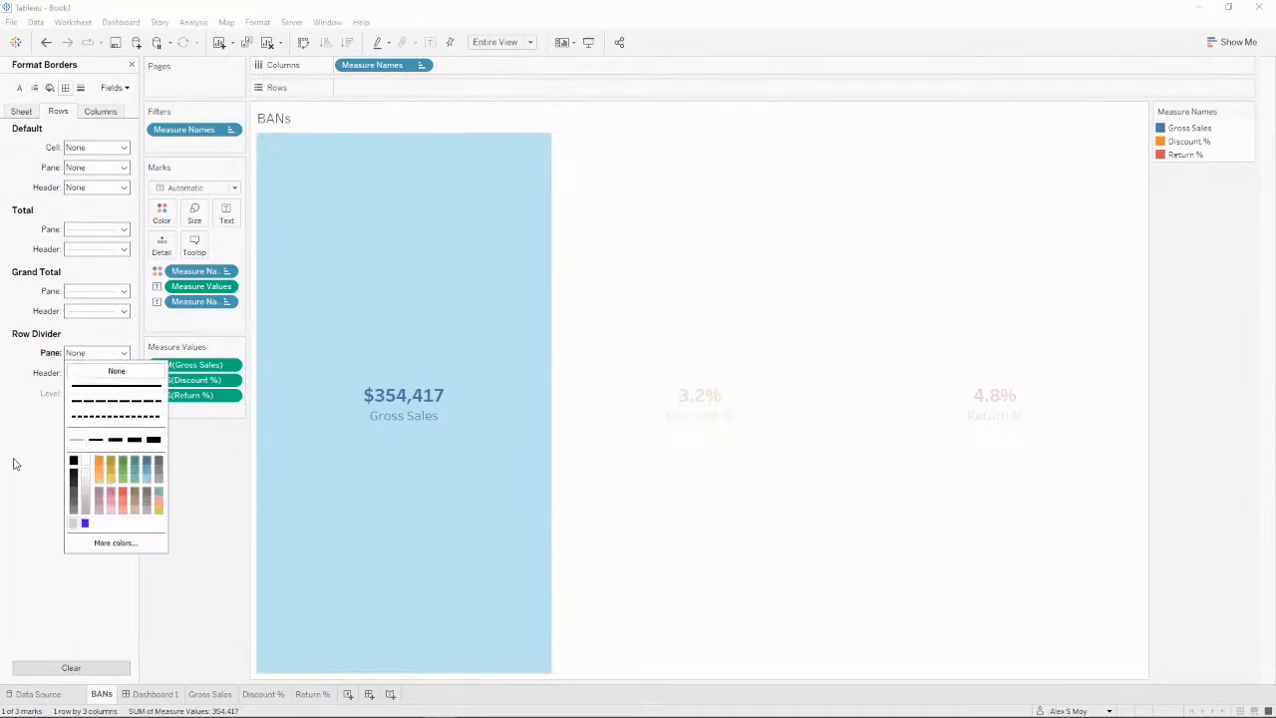
click(17, 466)
click(506, 540)
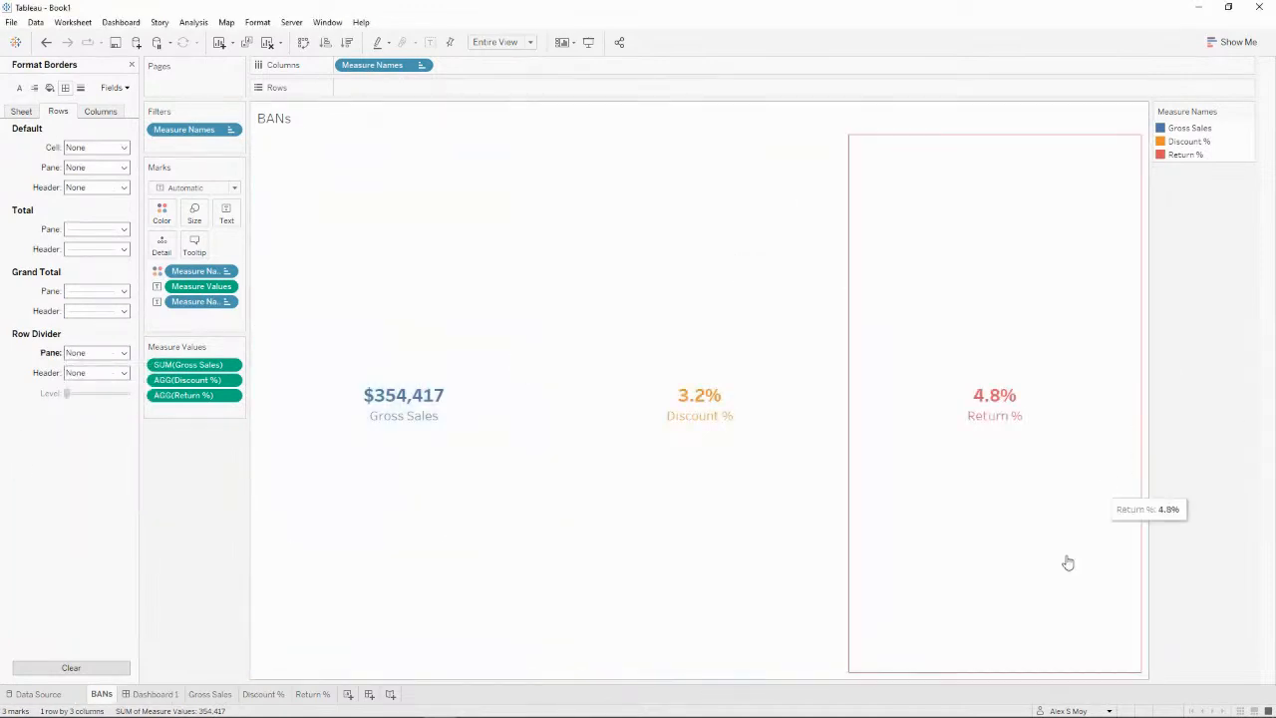
Step: Go to Dashboard 1 and close the border formatting pane
click(156, 695)
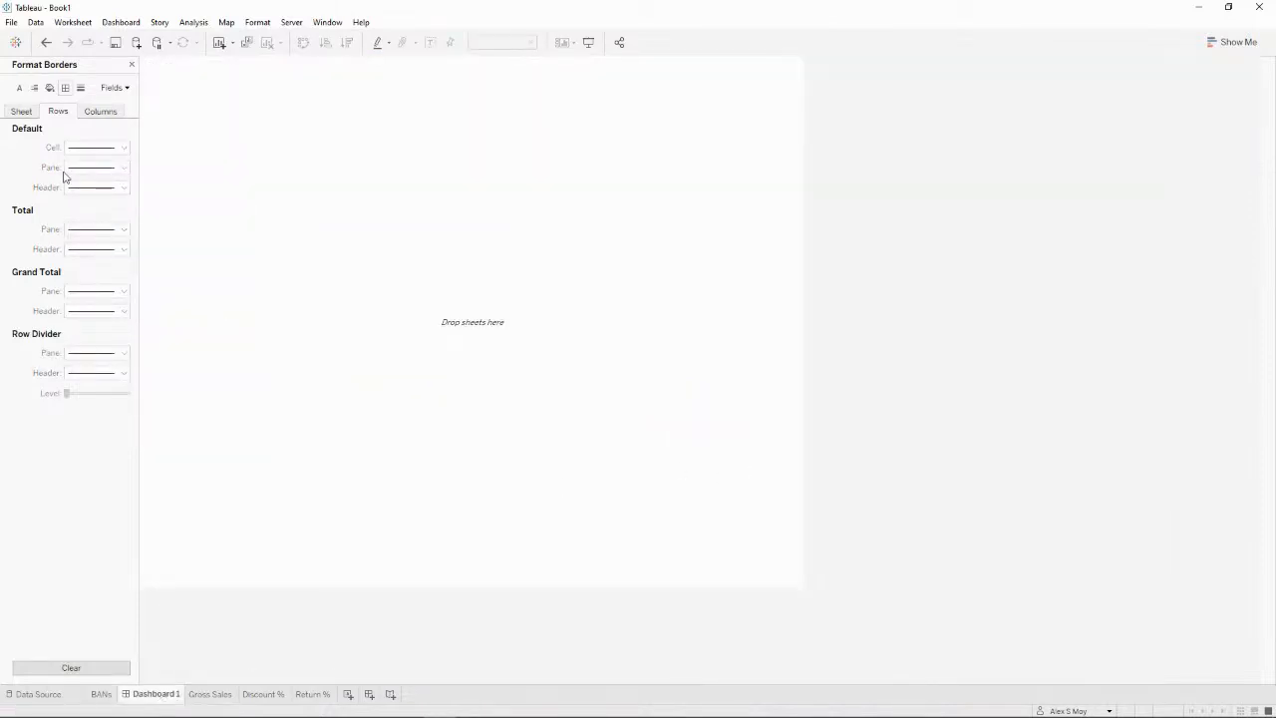
click(21, 114)
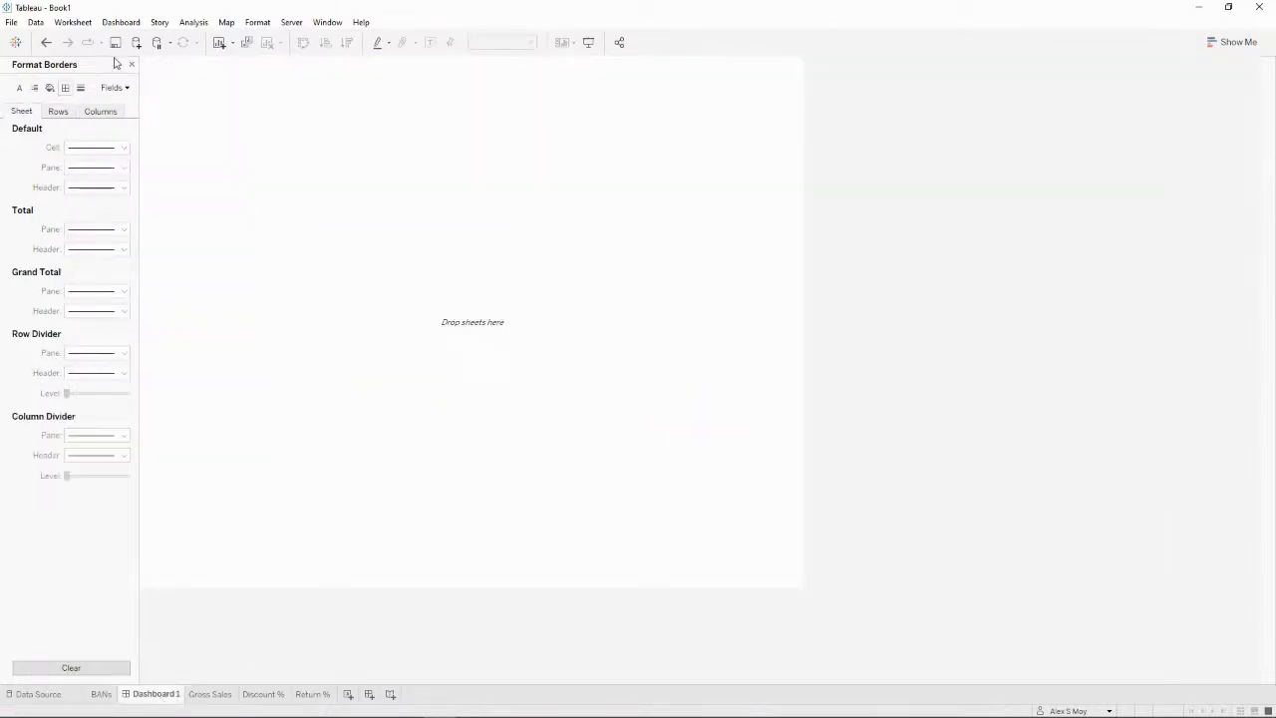
click(132, 65)
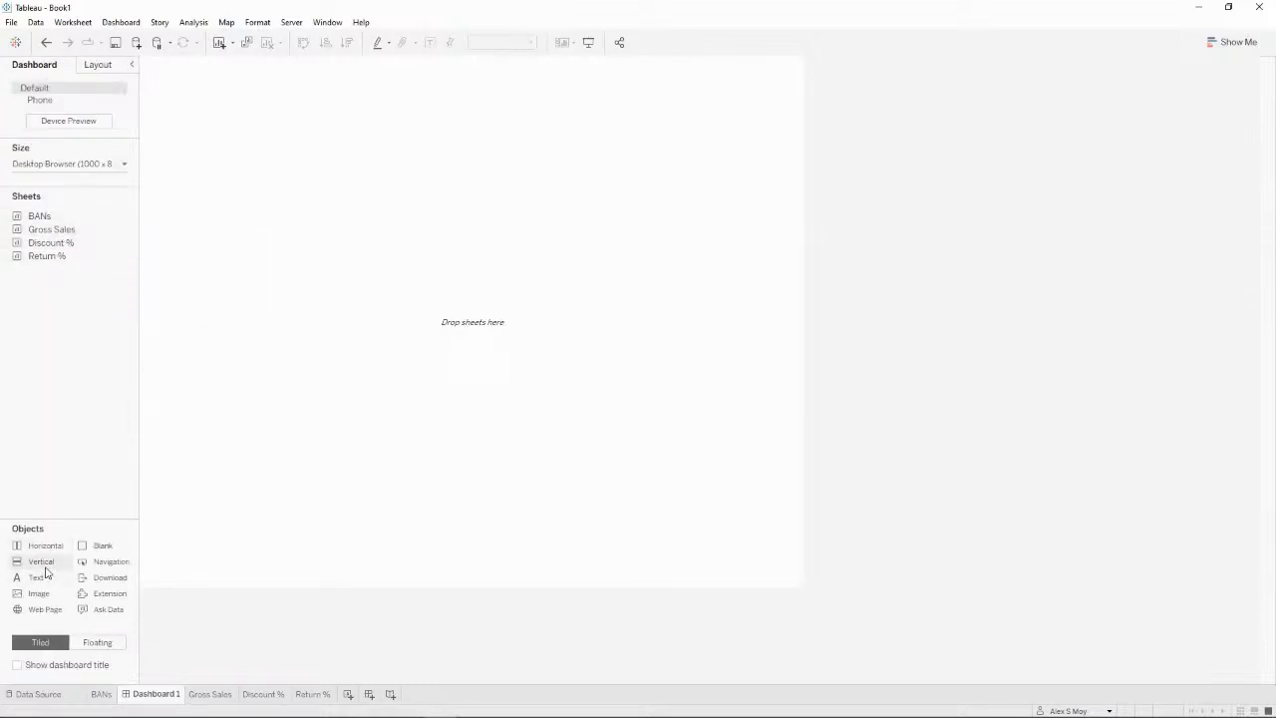
Step: Add a tiled vertical container to the empty dashboard and place a blank object inside it
drag(45, 565, 370, 375)
drag(94, 545, 438, 388)
click(1024, 331)
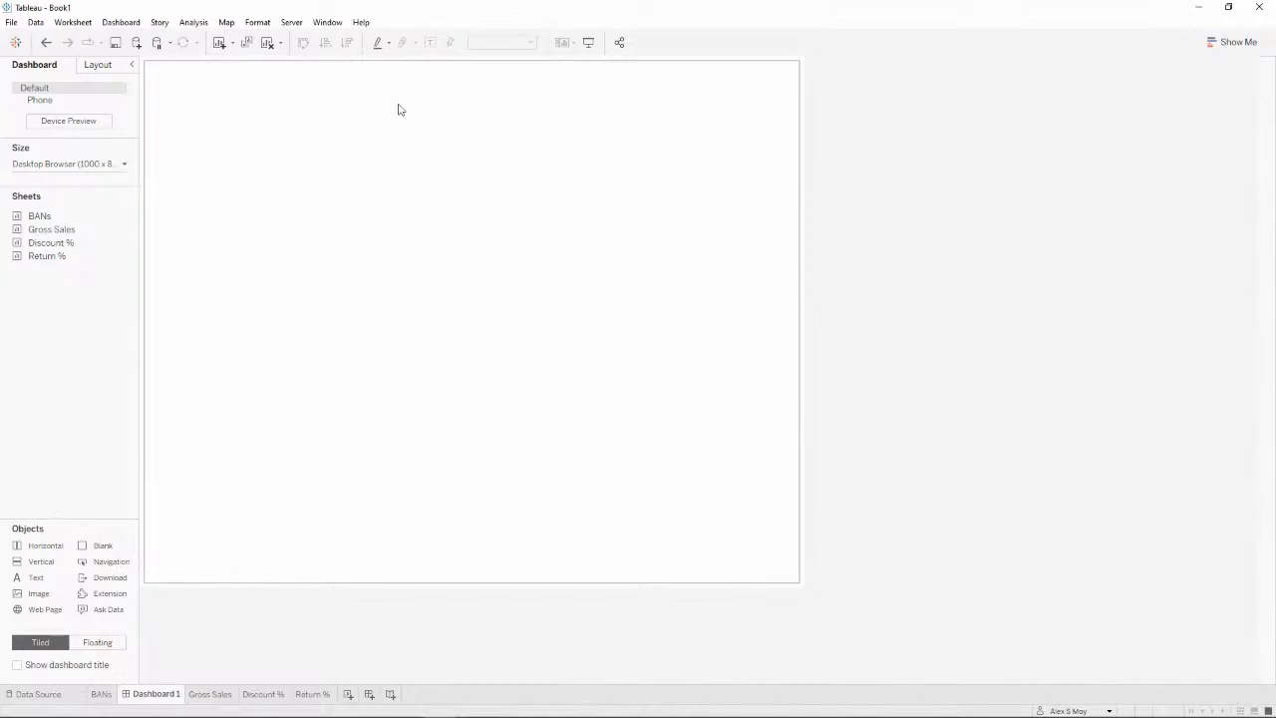
Step: Add a text object above the blank reading ONLINE SALES DASHBOARD, centered at font size 14
drag(50, 581, 381, 126)
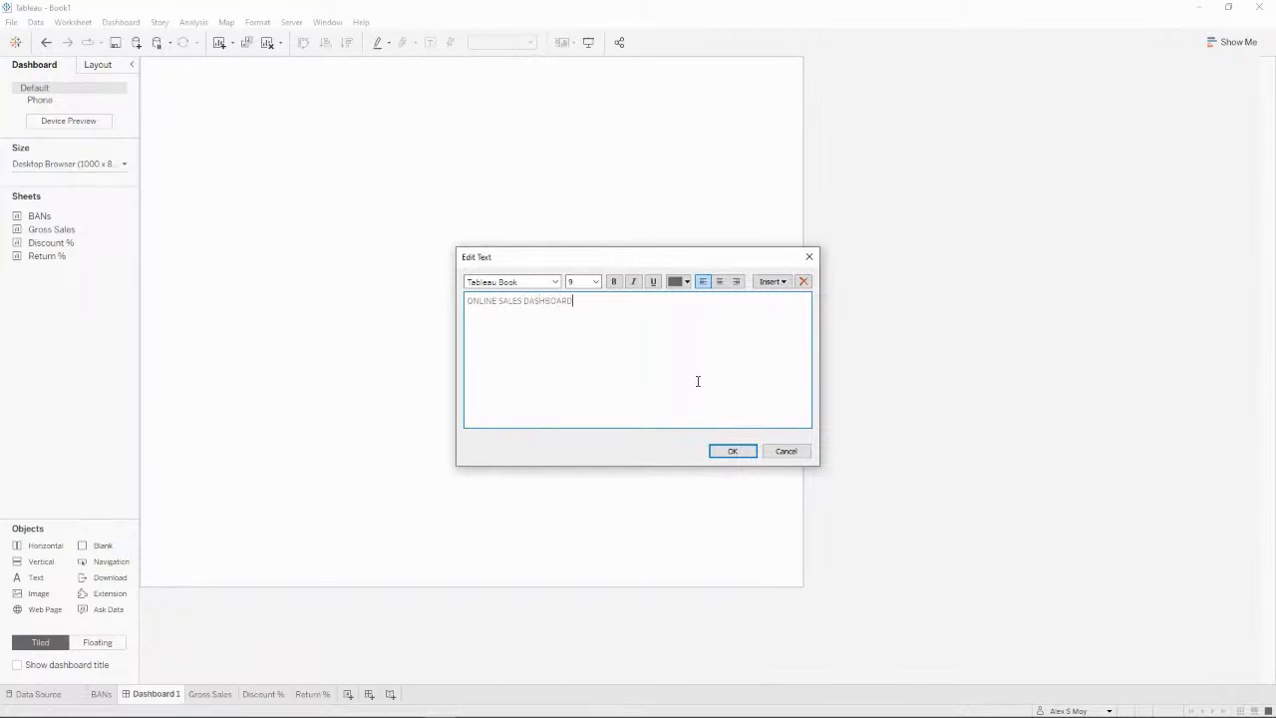
key(ctrl+a)
click(720, 284)
click(595, 282)
click(577, 334)
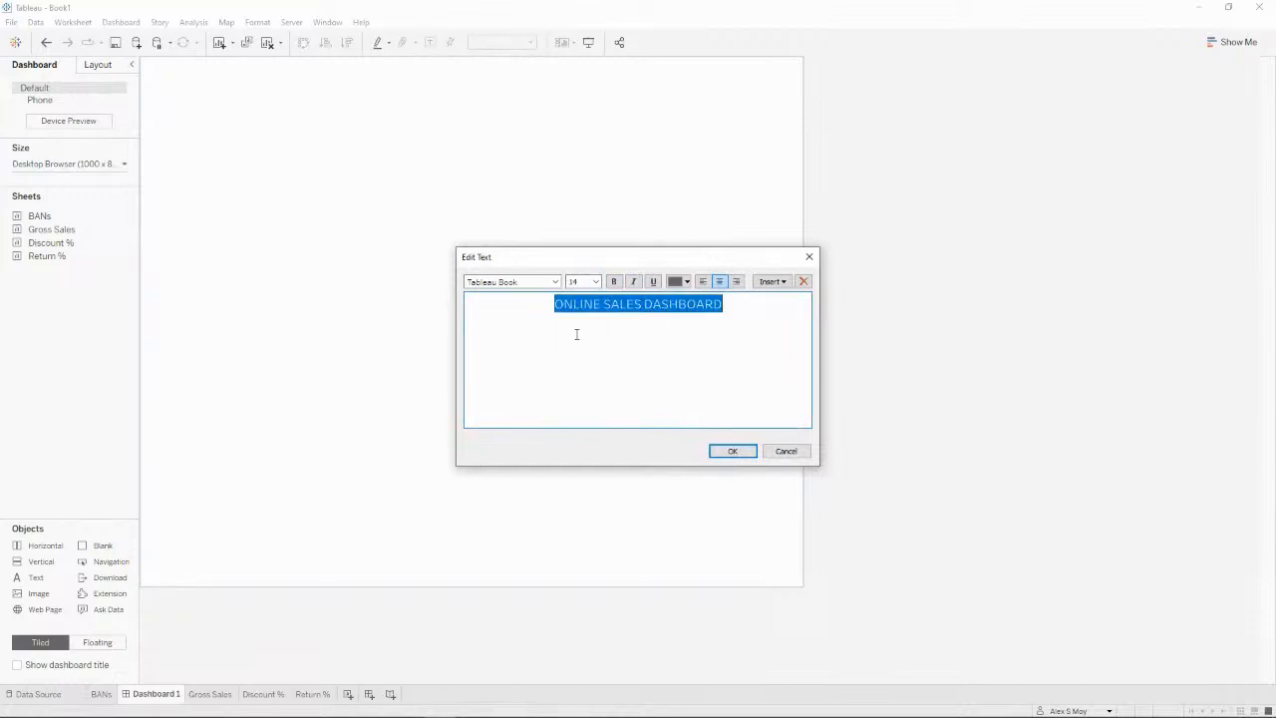
Step: Change the dashboard title's font to Tableau Bold and accept the text
click(557, 284)
scroll(522, 339, up, 2)
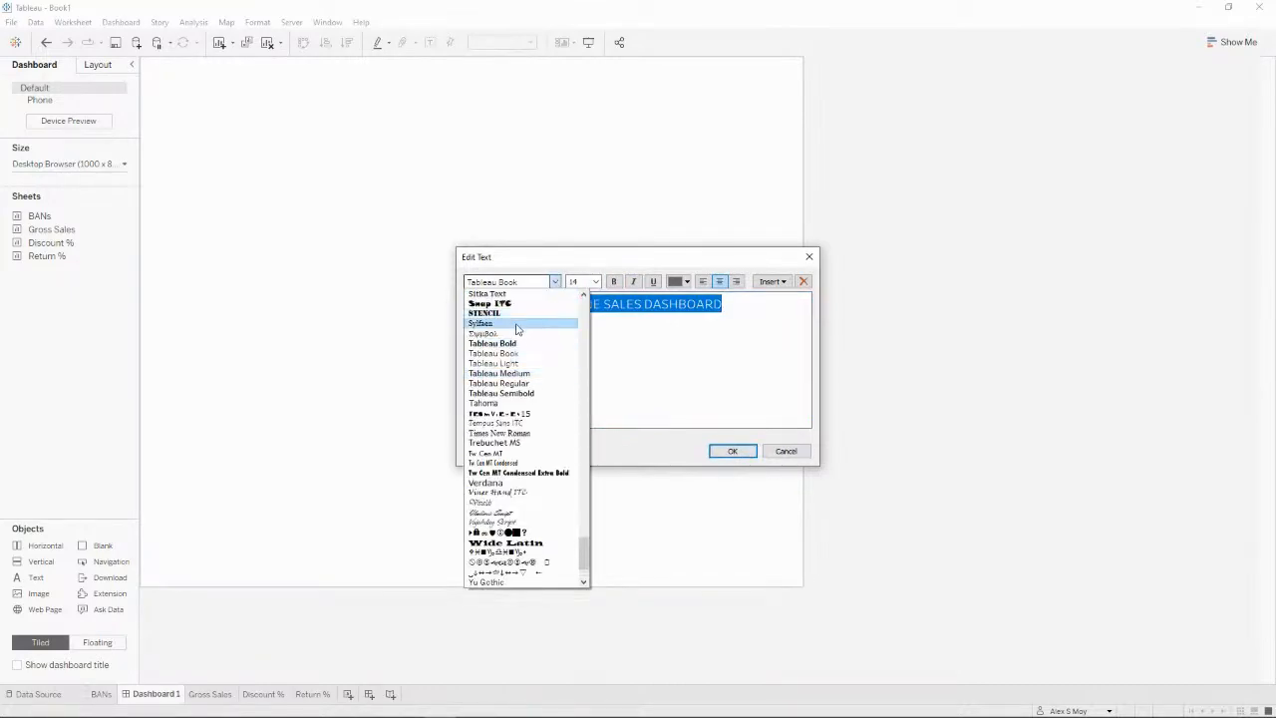
click(519, 343)
click(761, 397)
click(736, 451)
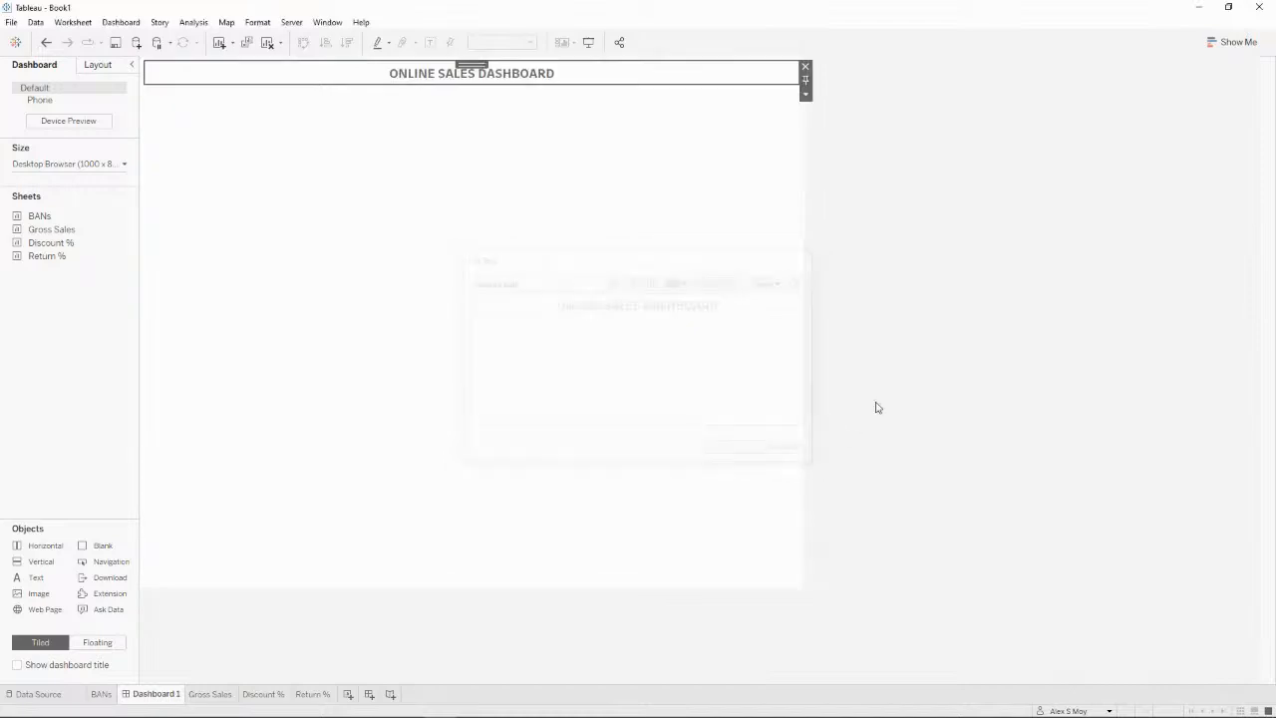
Step: Place the BANs sheet between the title and the blank, and remove its Measure Names legend from the dashboard
click(420, 167)
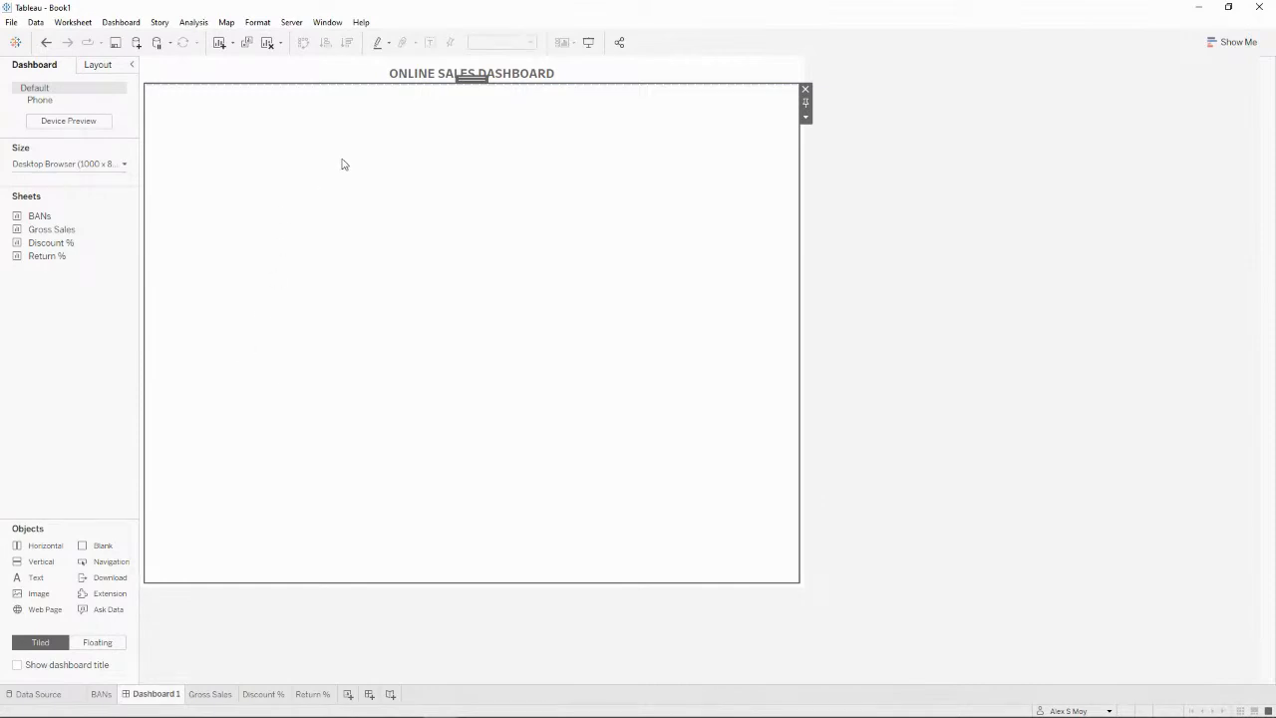
double_click(40, 216)
mouse_move(45, 219)
mouse_down()
mouse_move(421, 137)
mouse_move(439, 160)
mouse_up()
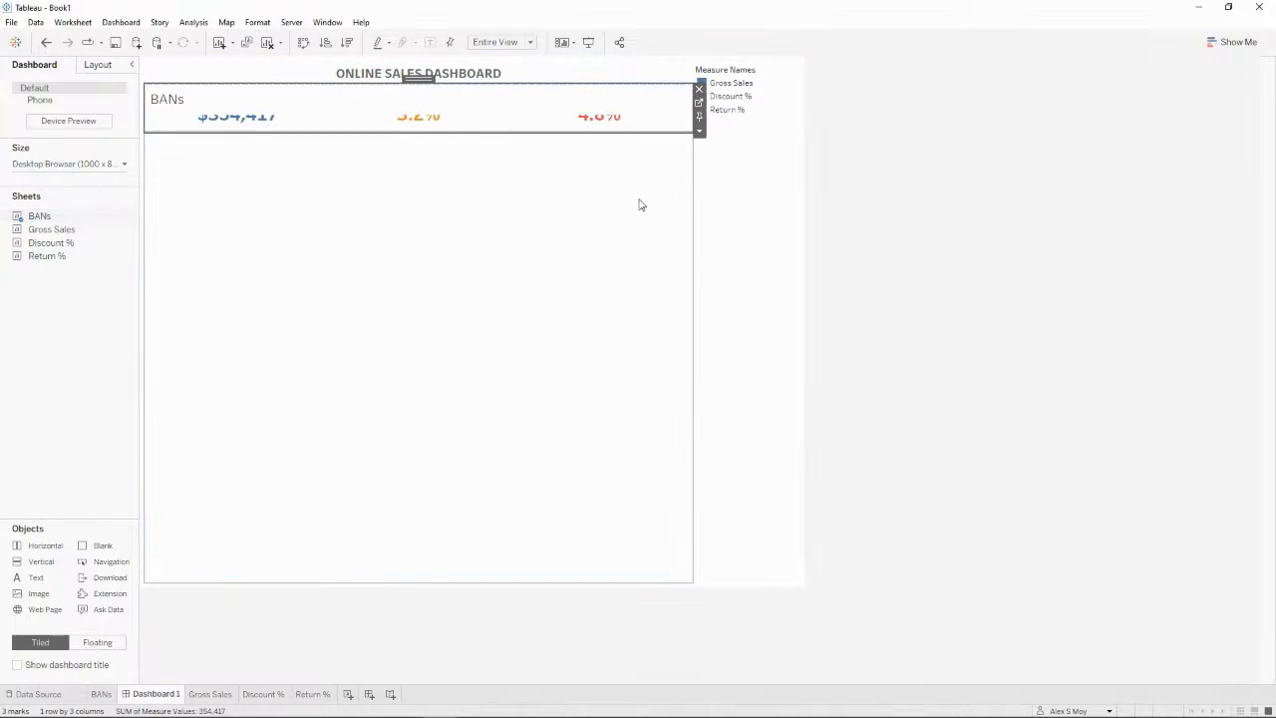
right_click(764, 94)
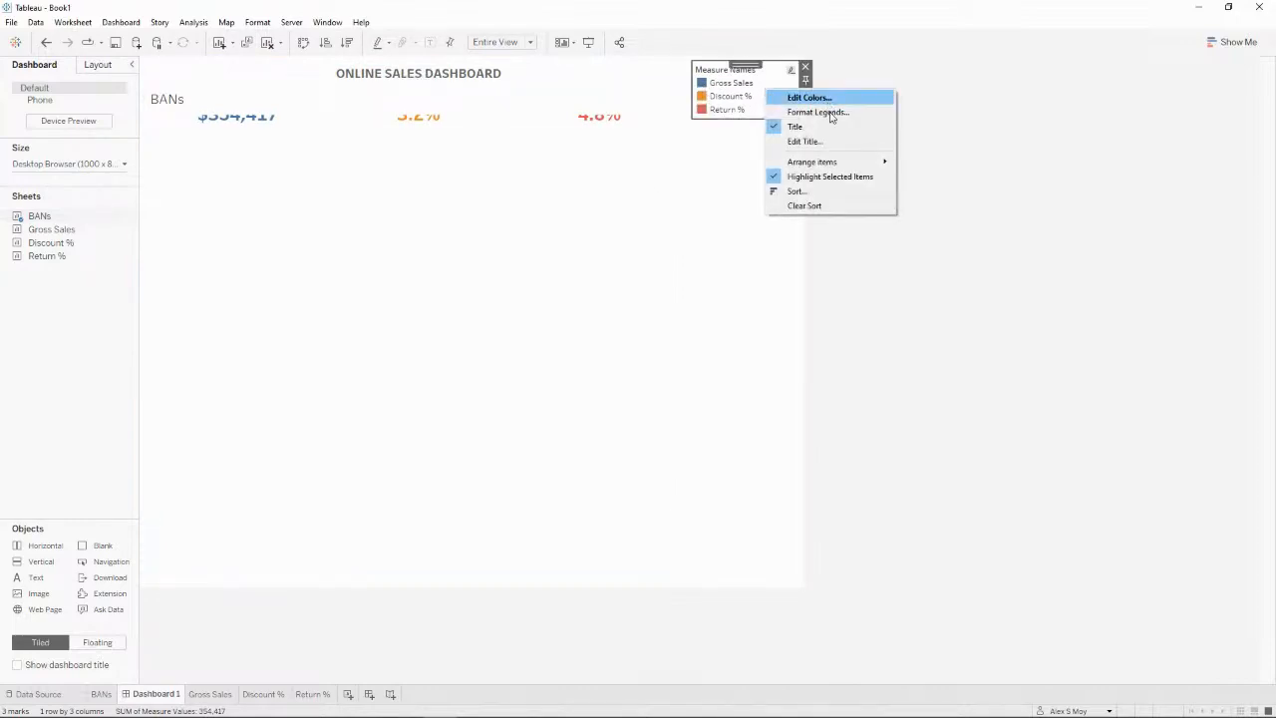
click(806, 67)
Step: Hide the BANs sheet title on the dashboard and adjust the sheet's height to fit the figures closely
drag(658, 131, 661, 192)
right_click(204, 101)
click(256, 157)
drag(419, 189, 427, 150)
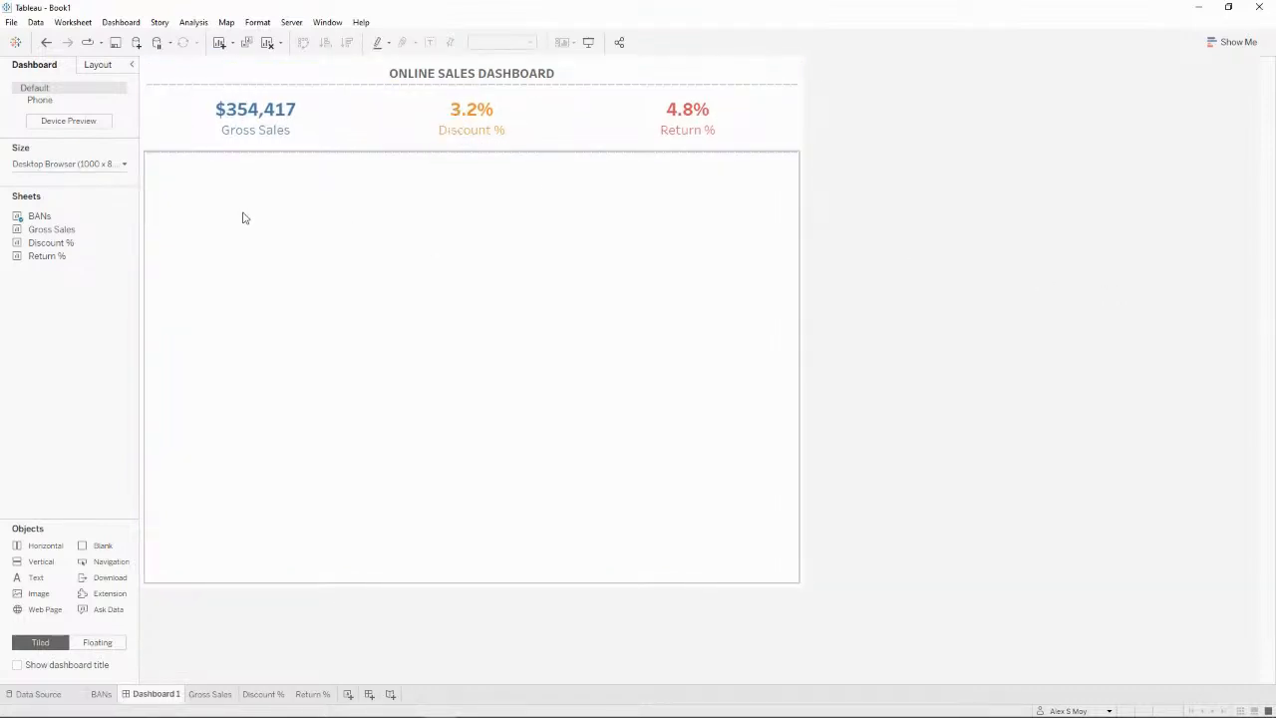
Step: Insert a horizontal container between the BANs sheet and the blank, and make the BANs row tall enough to show its figures
drag(45, 545, 390, 234)
drag(449, 188, 448, 194)
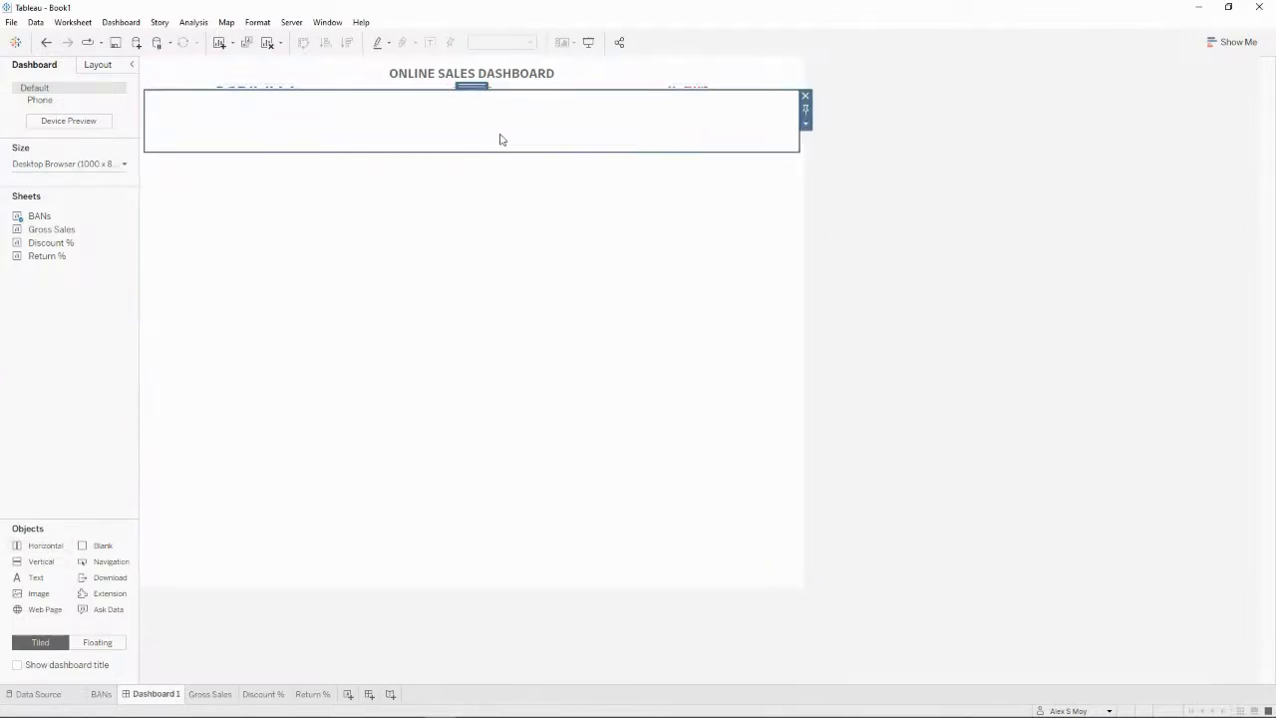
click(603, 86)
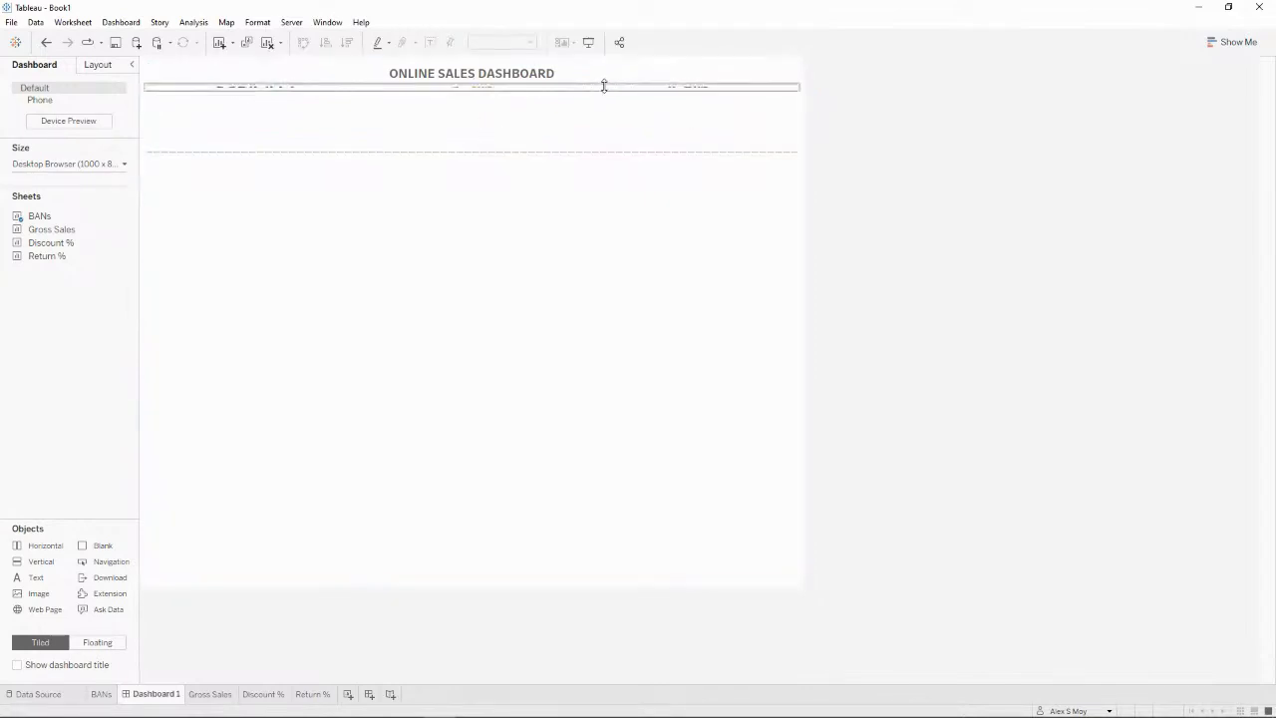
drag(632, 91, 639, 185)
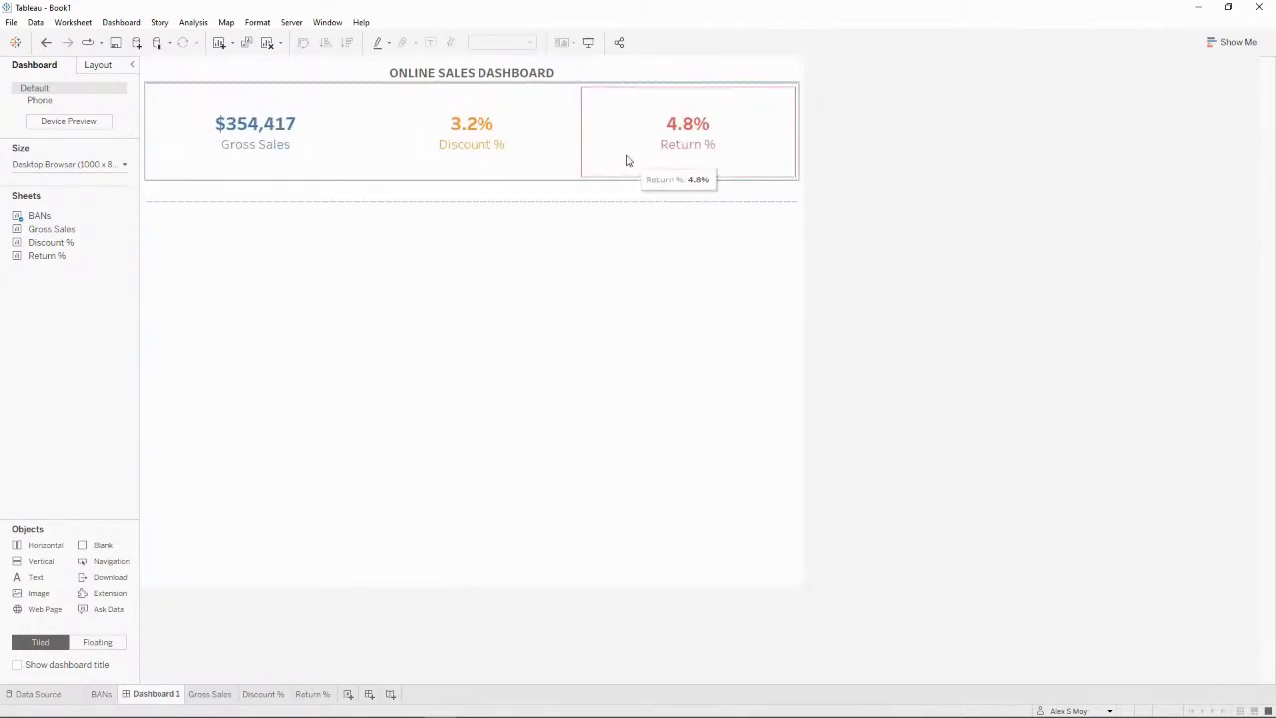
Step: Extend the horizontal container downward and shorten the BANs row above it
click(564, 193)
drag(550, 201, 542, 266)
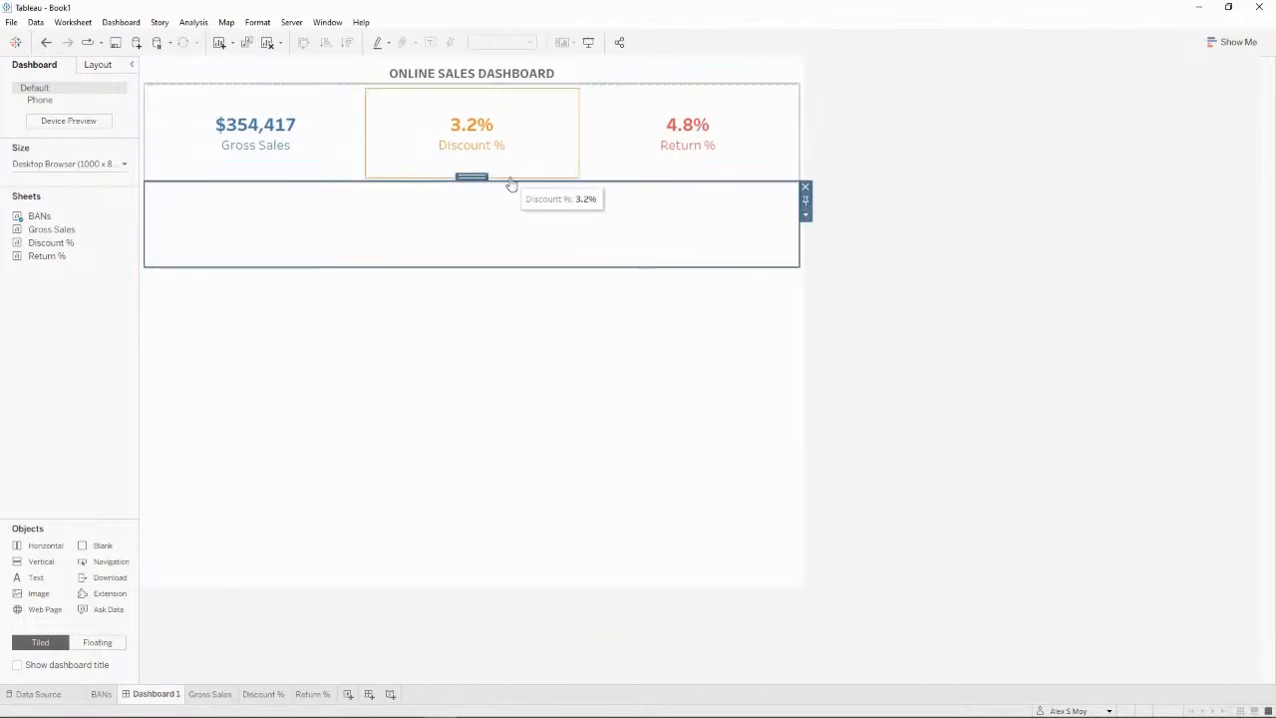
drag(508, 183, 512, 157)
click(504, 200)
click(38, 451)
click(404, 189)
Step: Place the Gross Sales, Discount % and Return % sheets side by side in the horizontal container
mouse_move(57, 229)
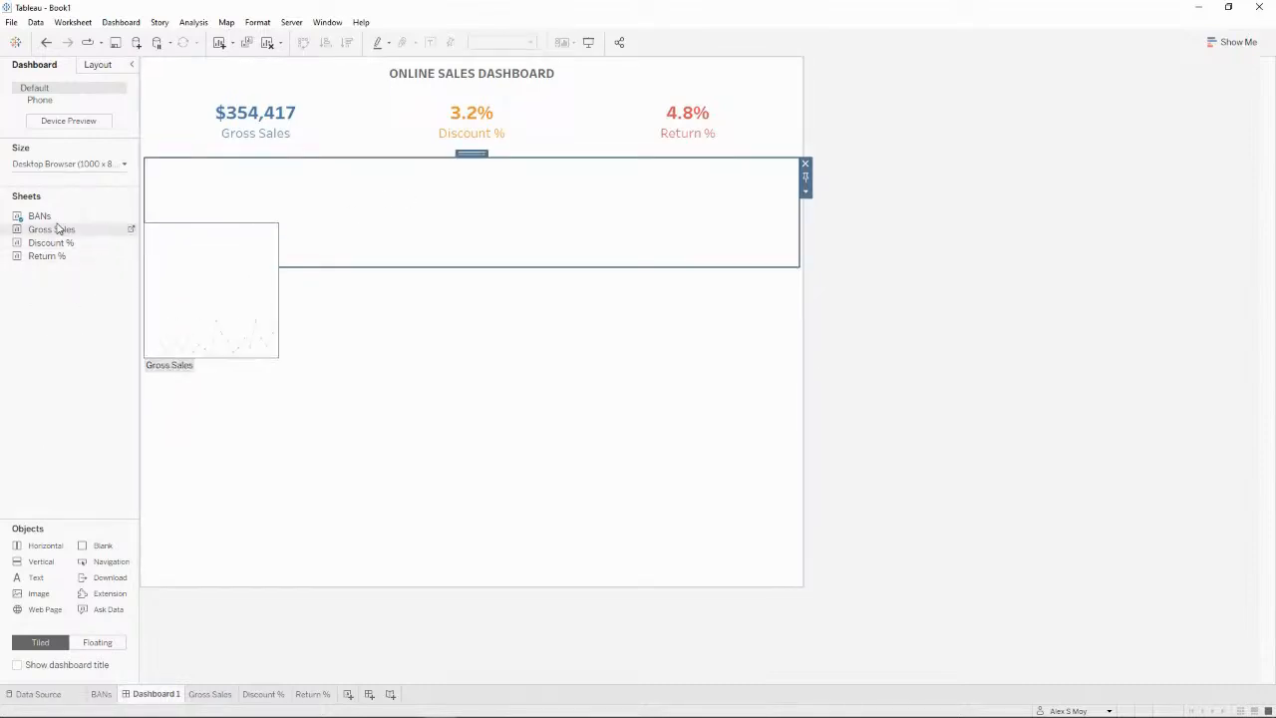
drag(57, 230, 289, 225)
drag(50, 243, 648, 214)
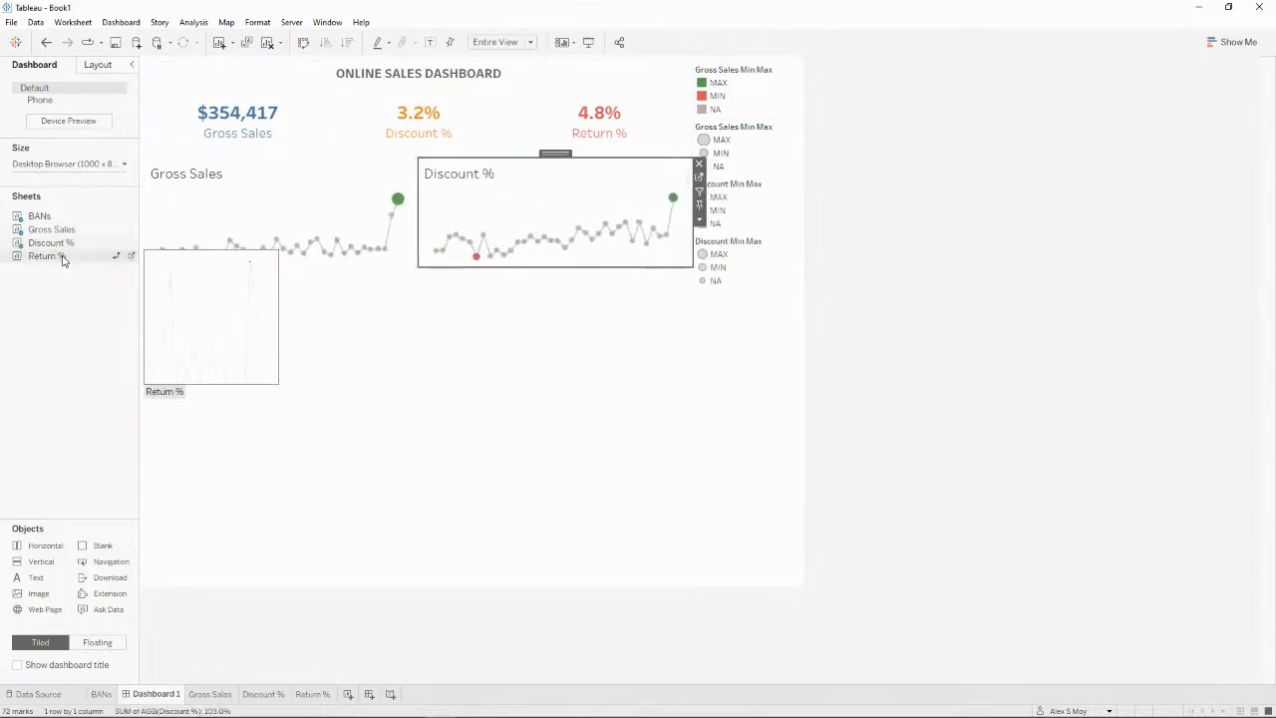
drag(47, 256, 598, 214)
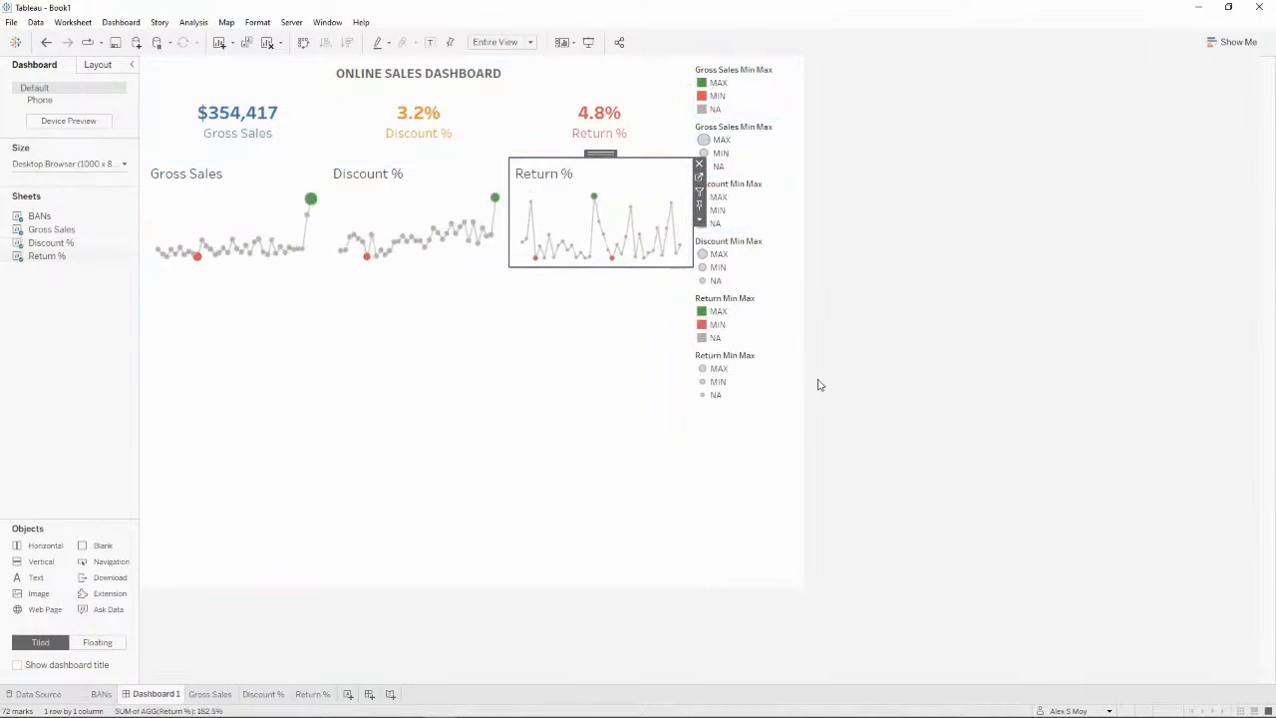
Step: Hide the titles of the Return %, Discount % and Gross Sales charts on the dashboard
right_click(564, 172)
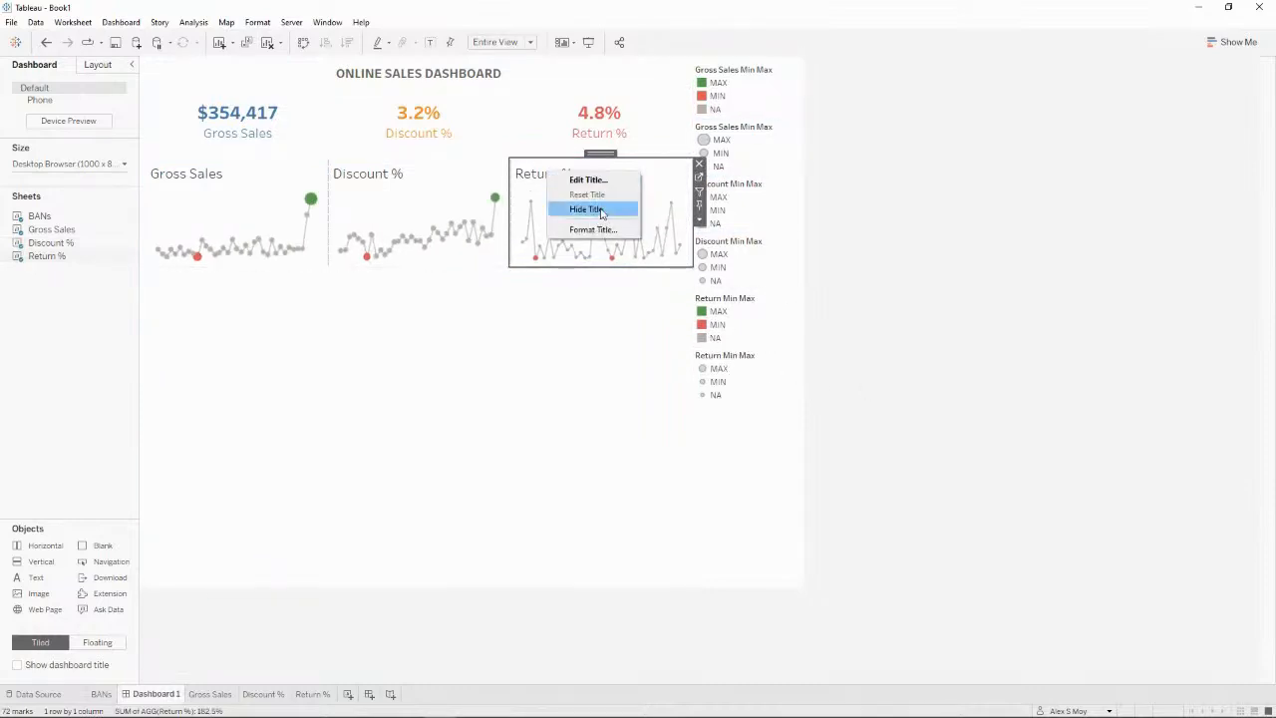
click(585, 209)
right_click(389, 178)
click(422, 215)
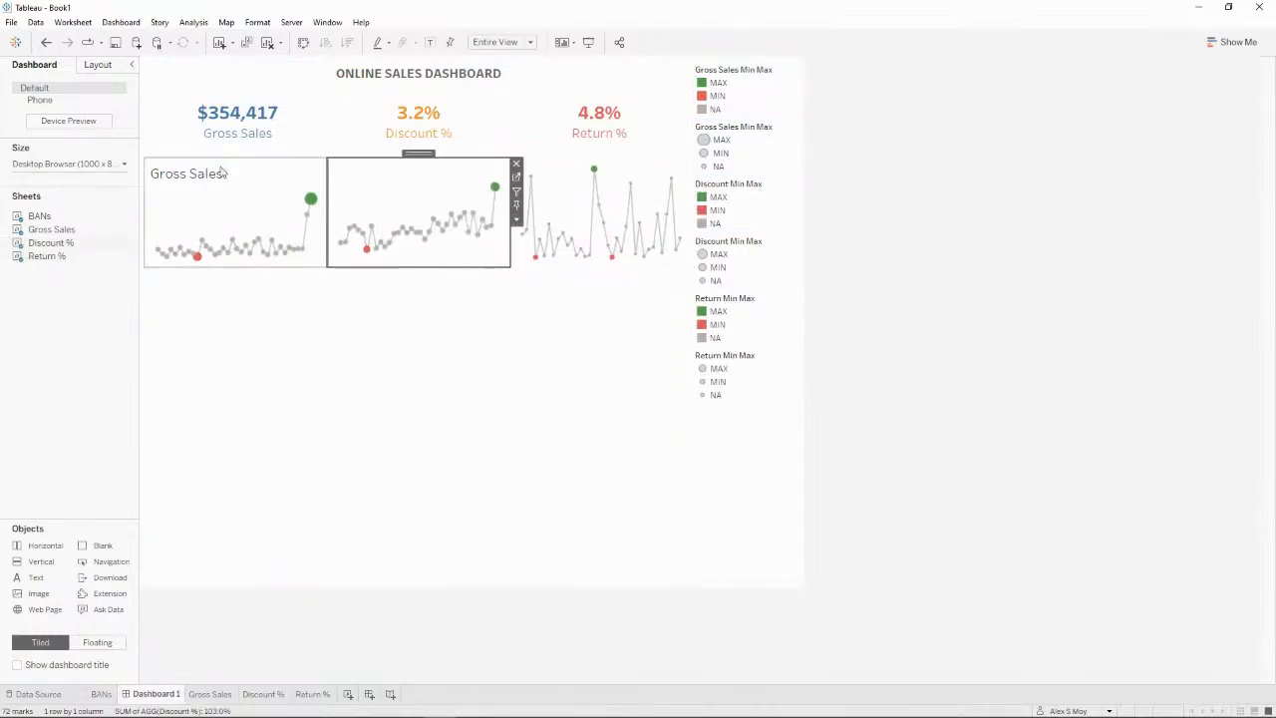
right_click(207, 177)
click(270, 212)
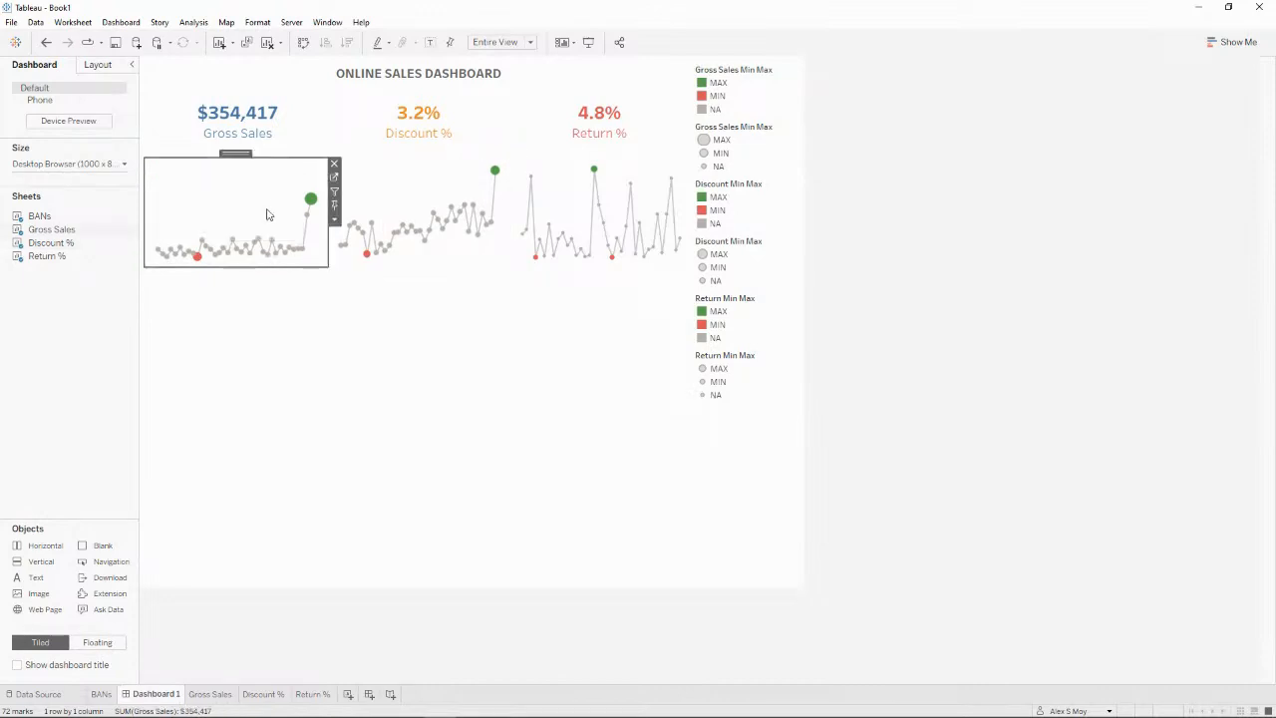
Step: Reduce the maximum mark size in the Gross Sales Min Max size range and accept it
double_click(728, 145)
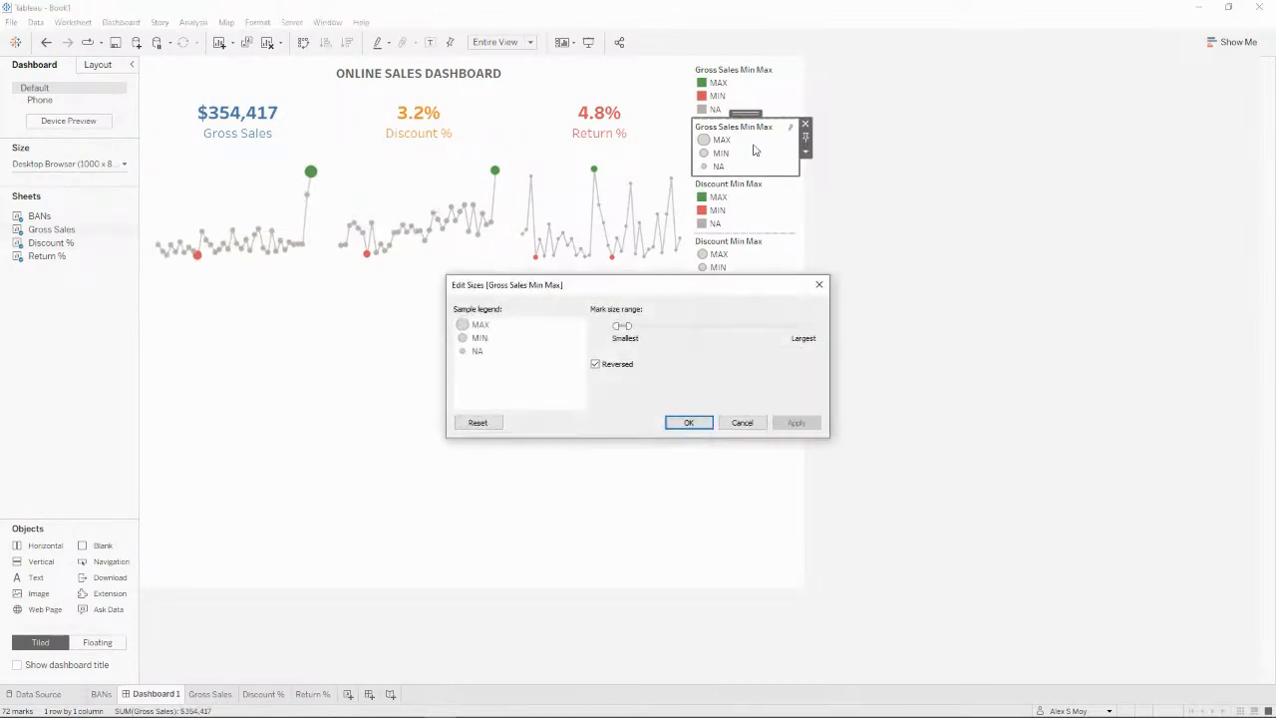
drag(625, 328, 623, 330)
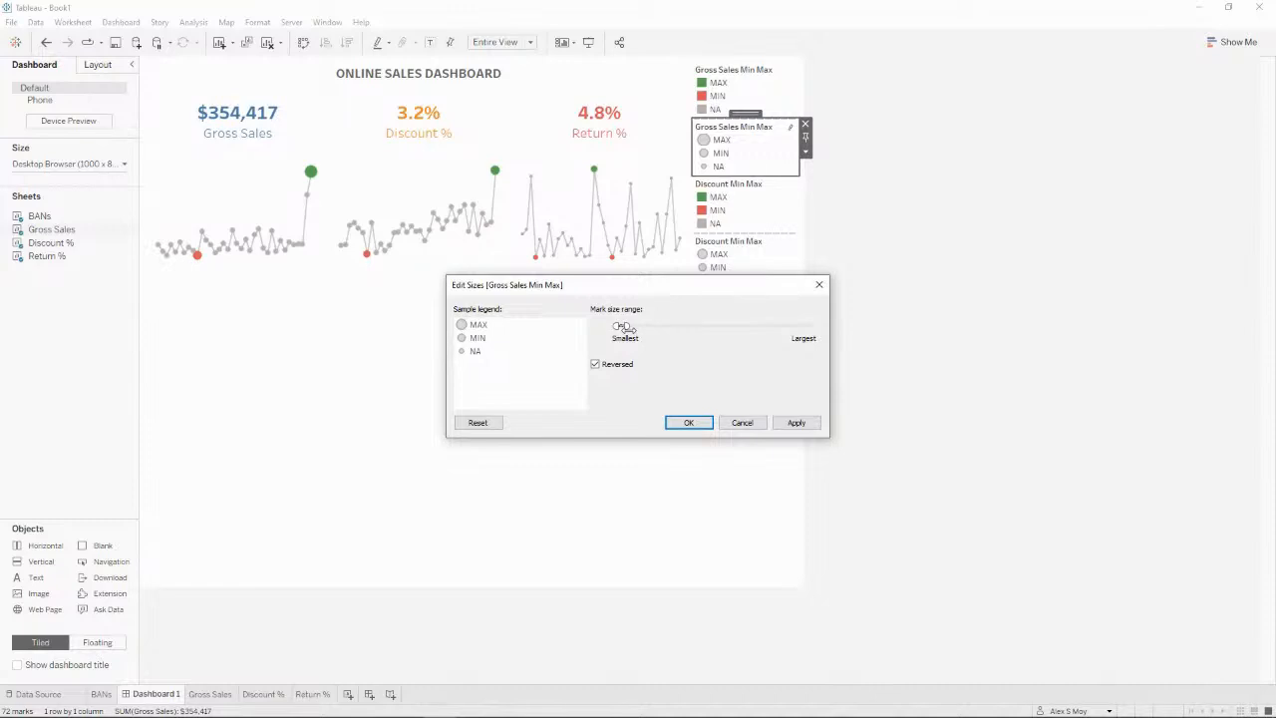
click(797, 423)
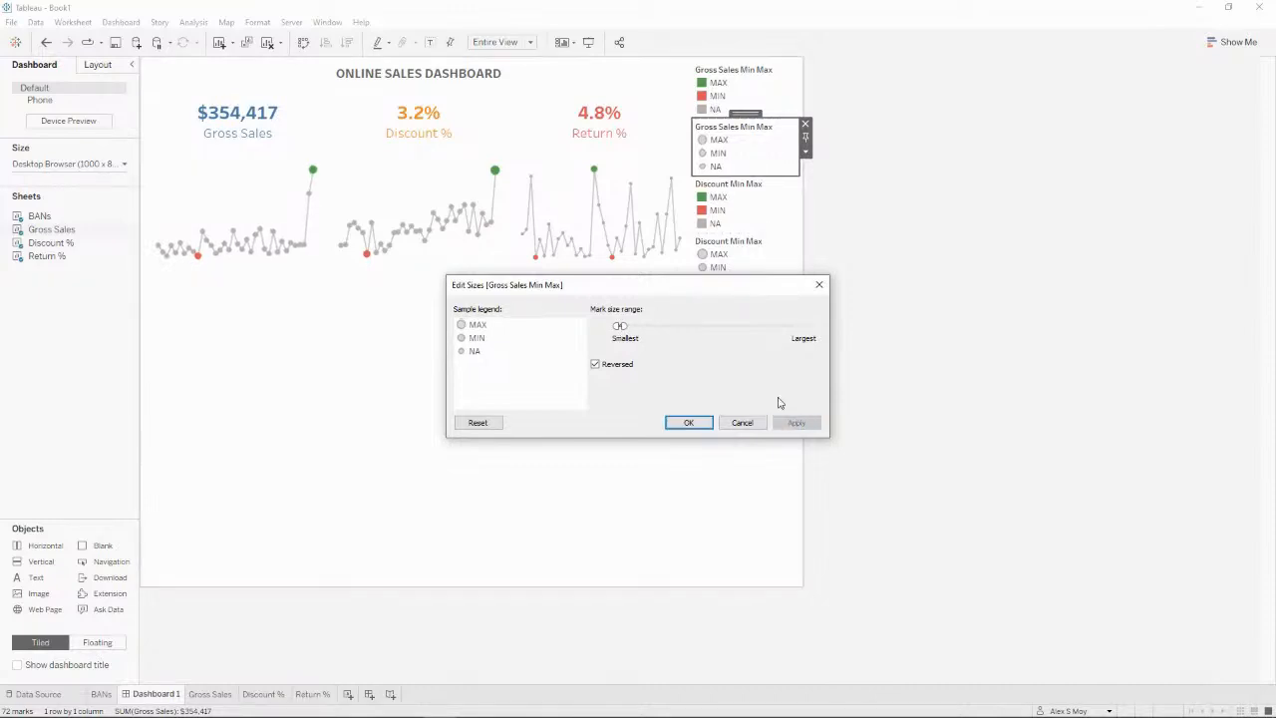
click(594, 172)
click(688, 423)
Step: Slightly reduce the mark size range of Discount Min Max and accept it
click(478, 194)
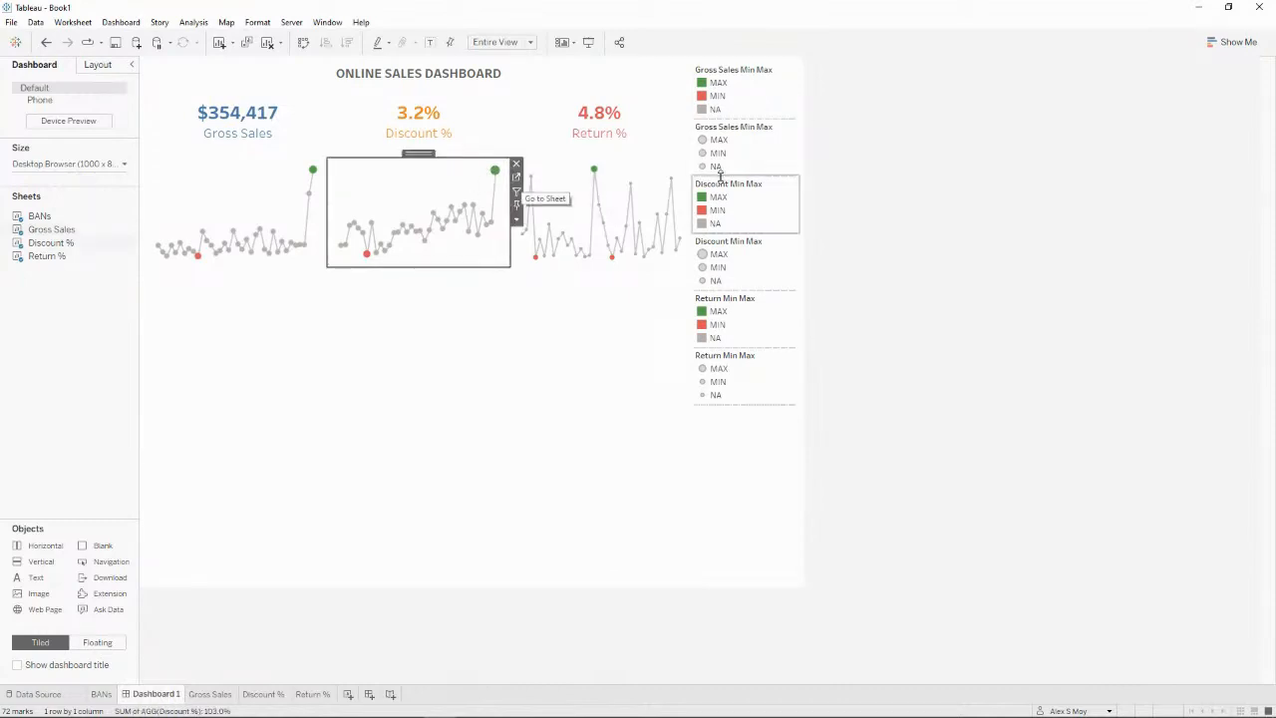
double_click(758, 259)
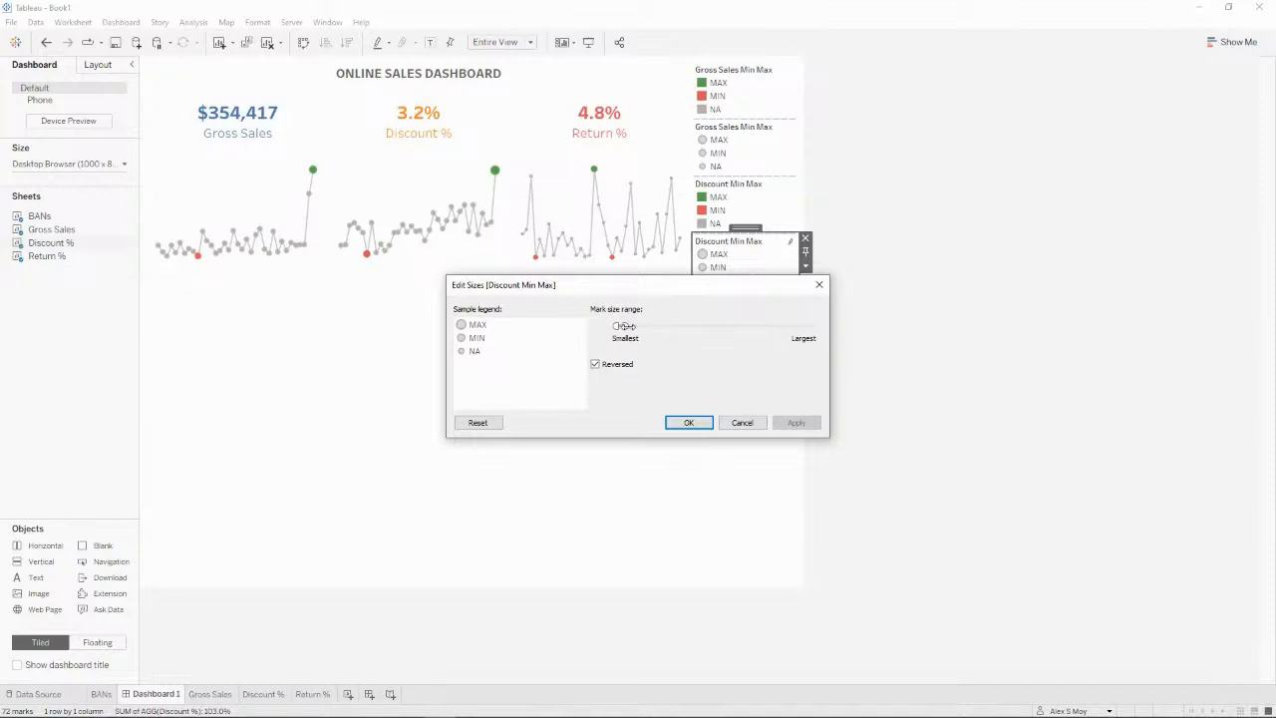
click(804, 423)
click(686, 422)
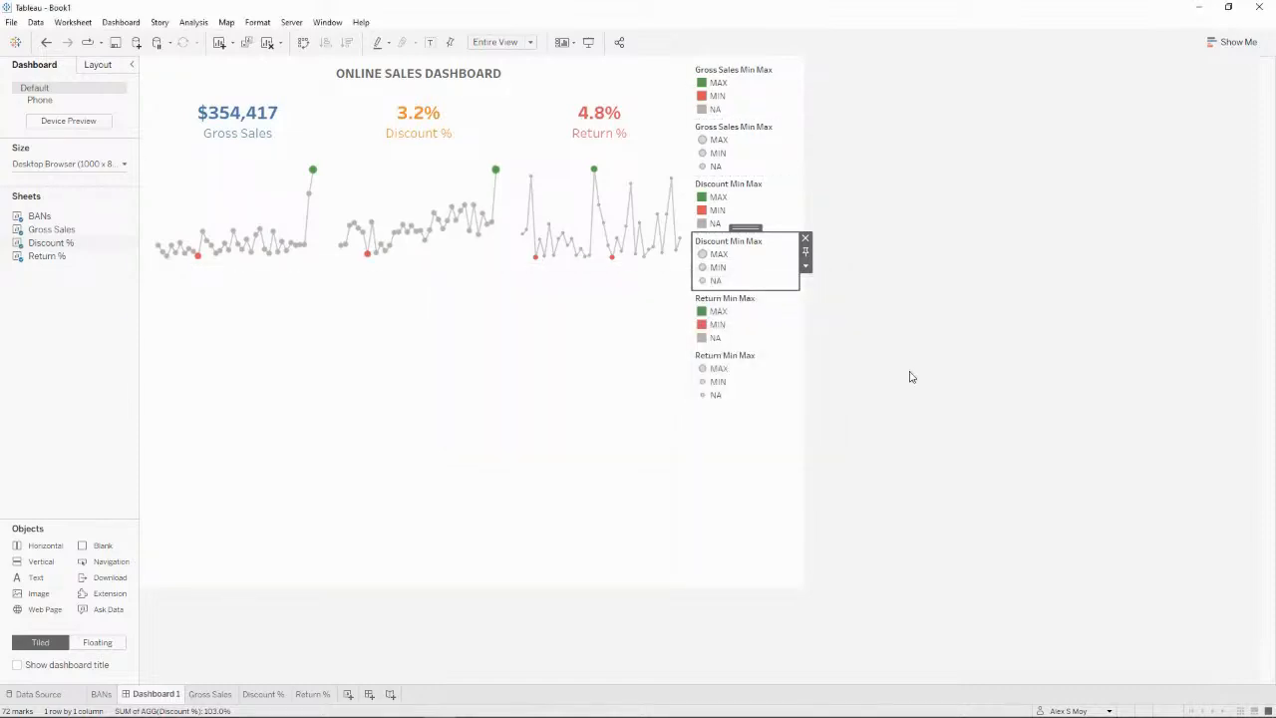
Step: Remove the Gross Sales Min Max color legend, then delete the layout container holding the remaining legends
click(778, 90)
click(806, 68)
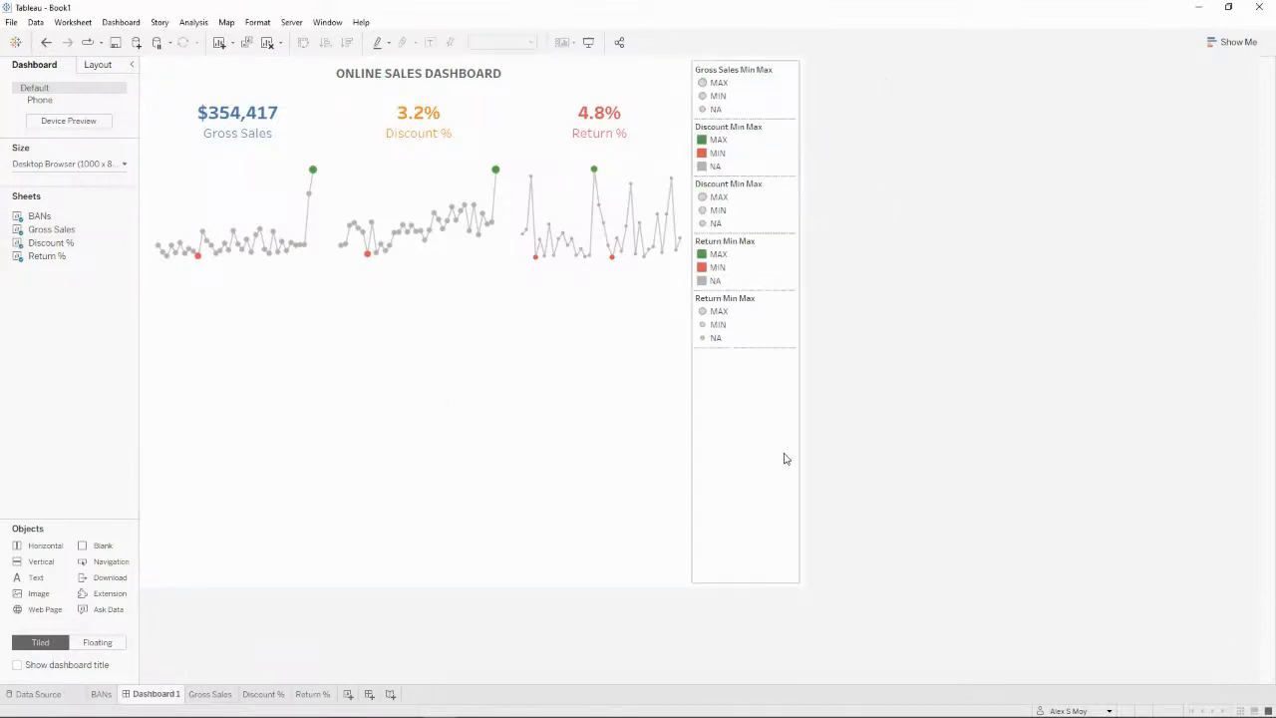
click(807, 68)
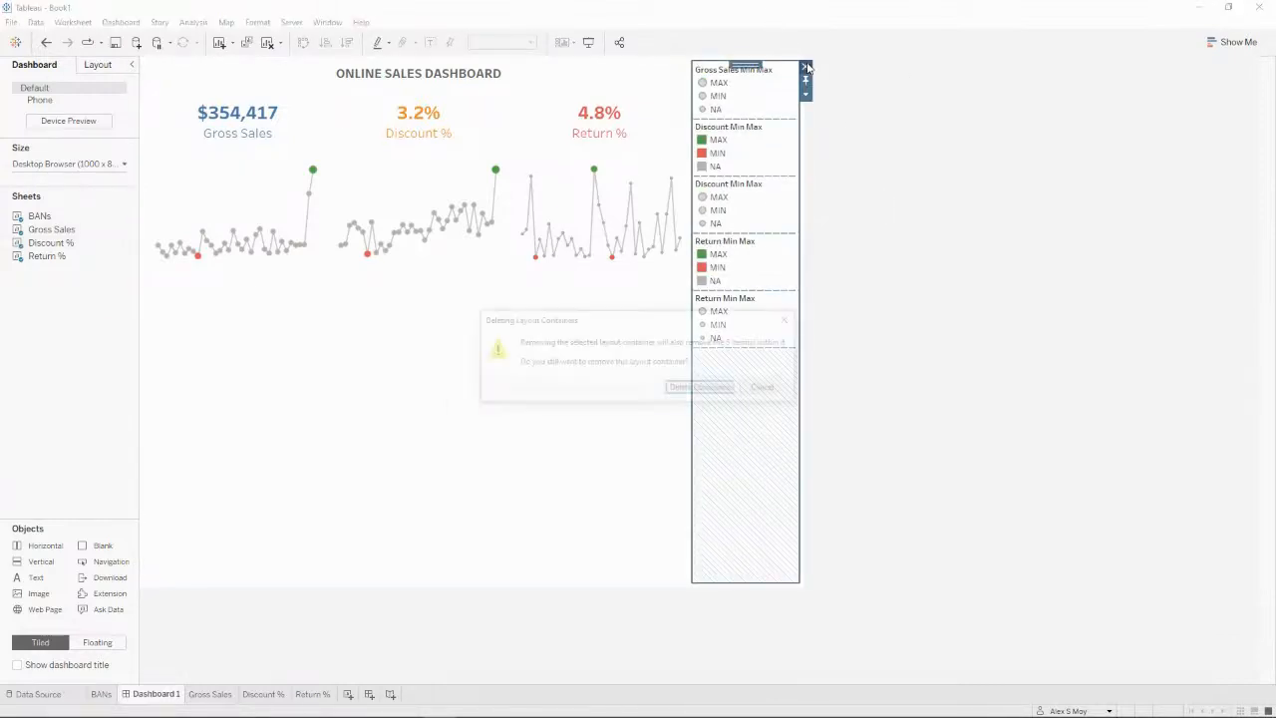
click(680, 390)
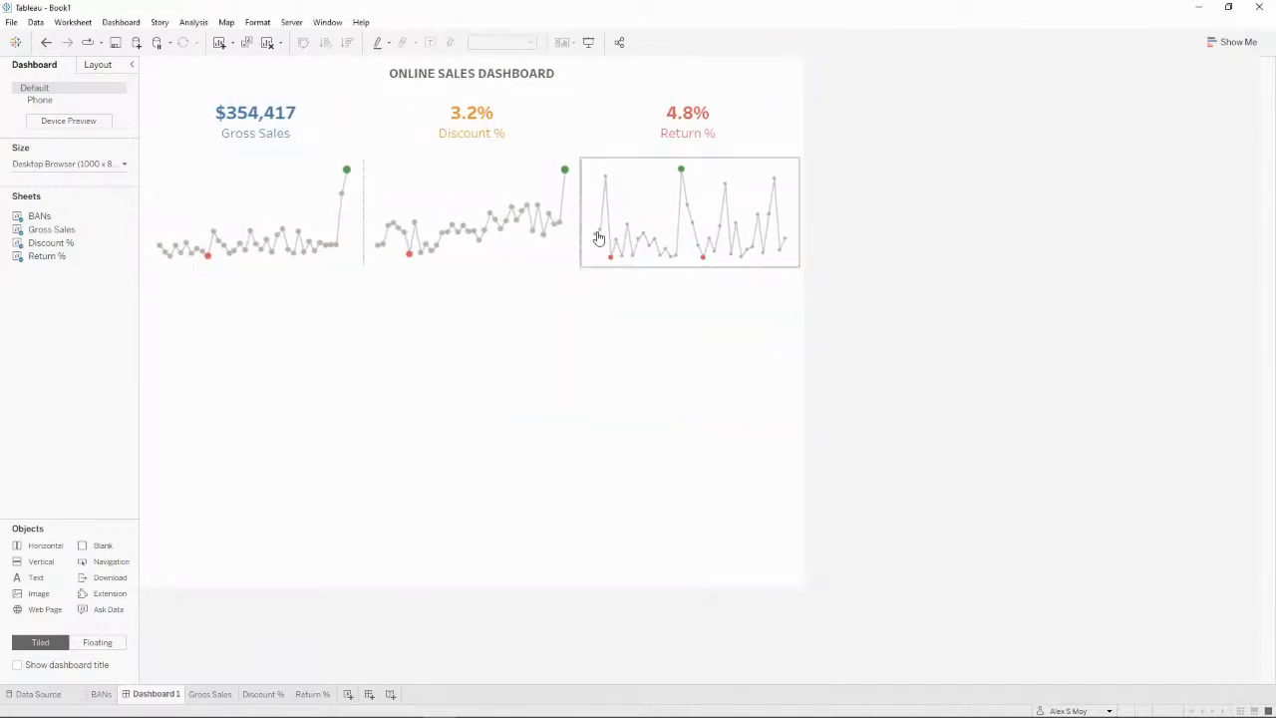
Step: Halve the height of the horizontal container holding the Gross Sales, Discount % and Return % charts
click(547, 259)
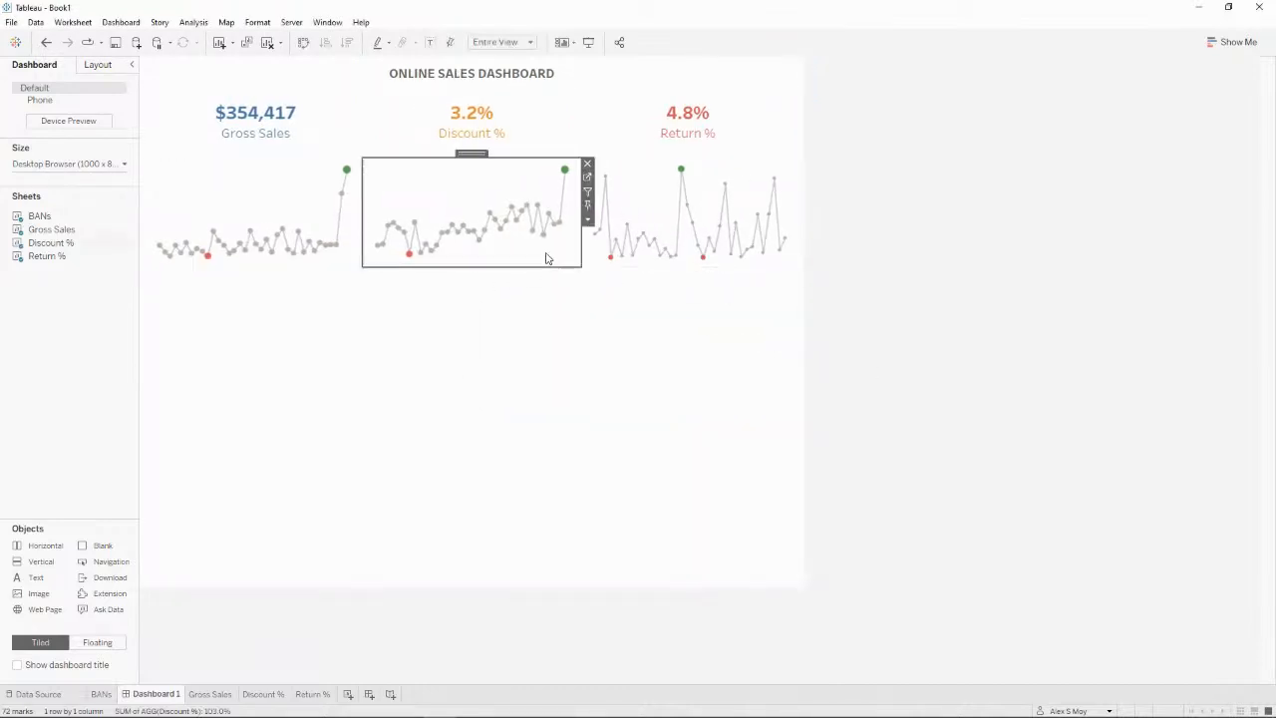
click(610, 254)
click(806, 219)
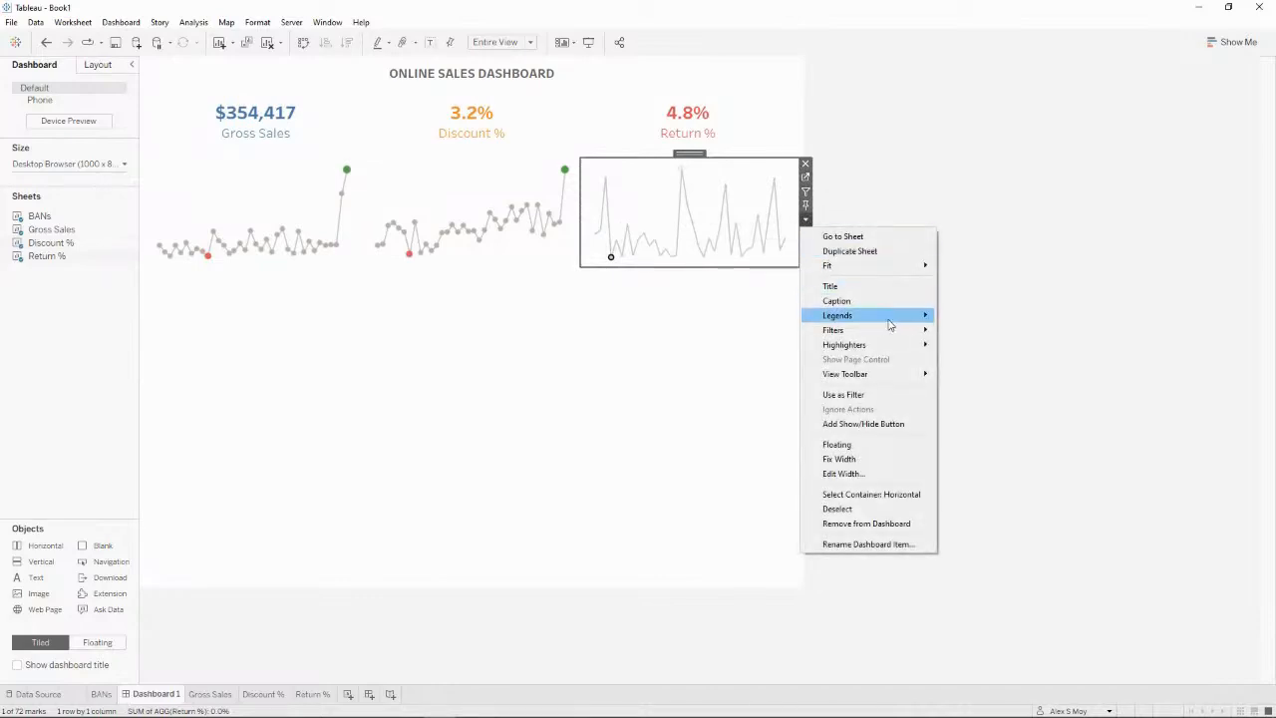
click(902, 495)
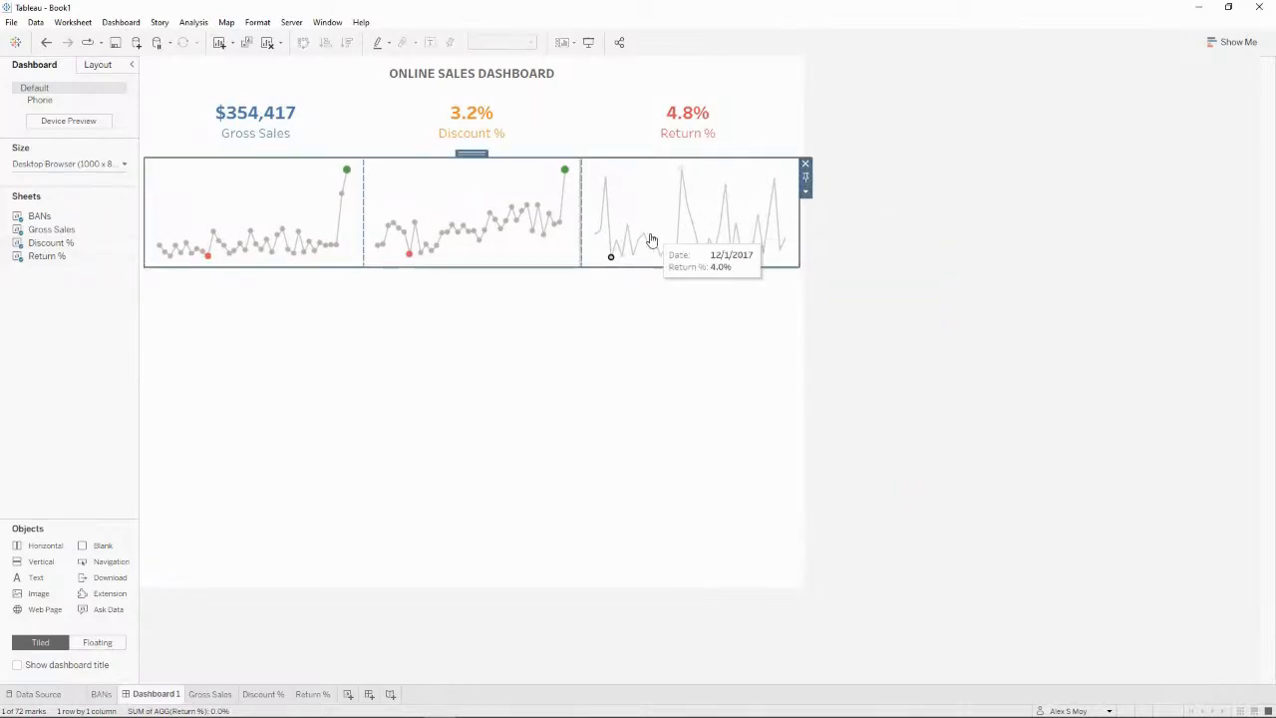
drag(629, 266, 636, 212)
click(711, 189)
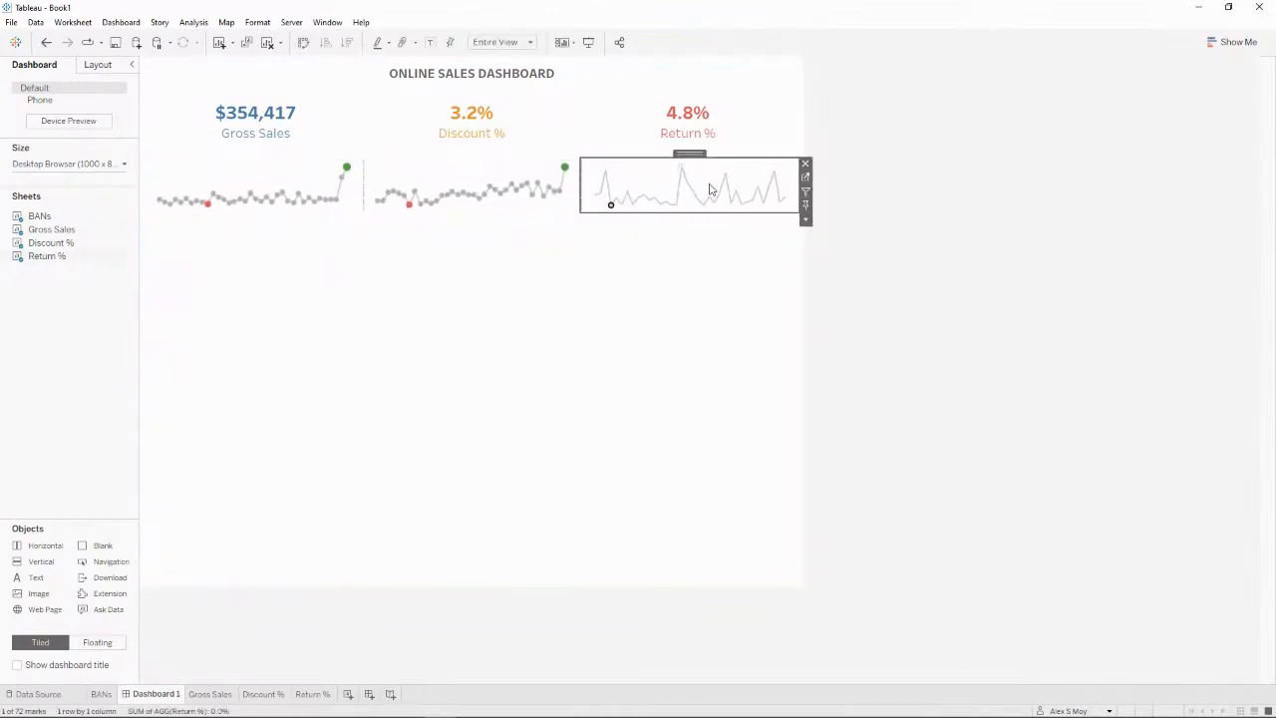
click(957, 259)
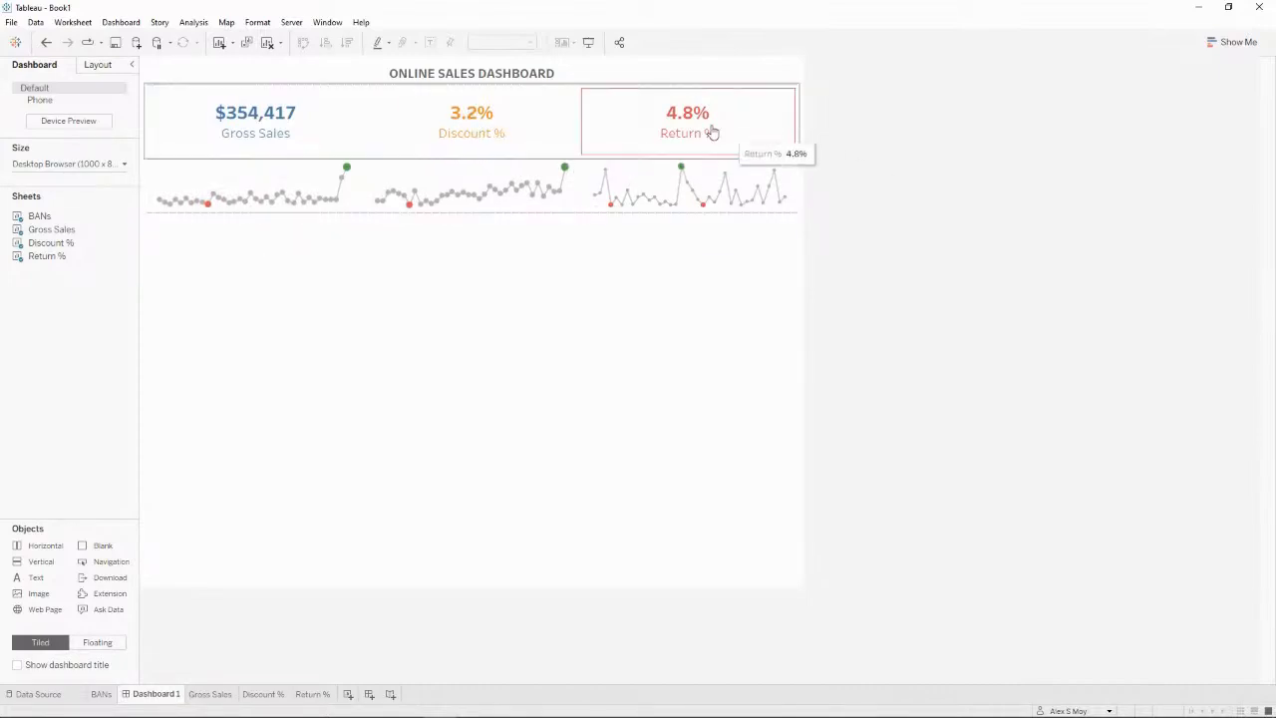
Step: Open the Discount % sheet and reduce the minimum mark size of Discount Min Max so the NA points shrink into the line
click(474, 194)
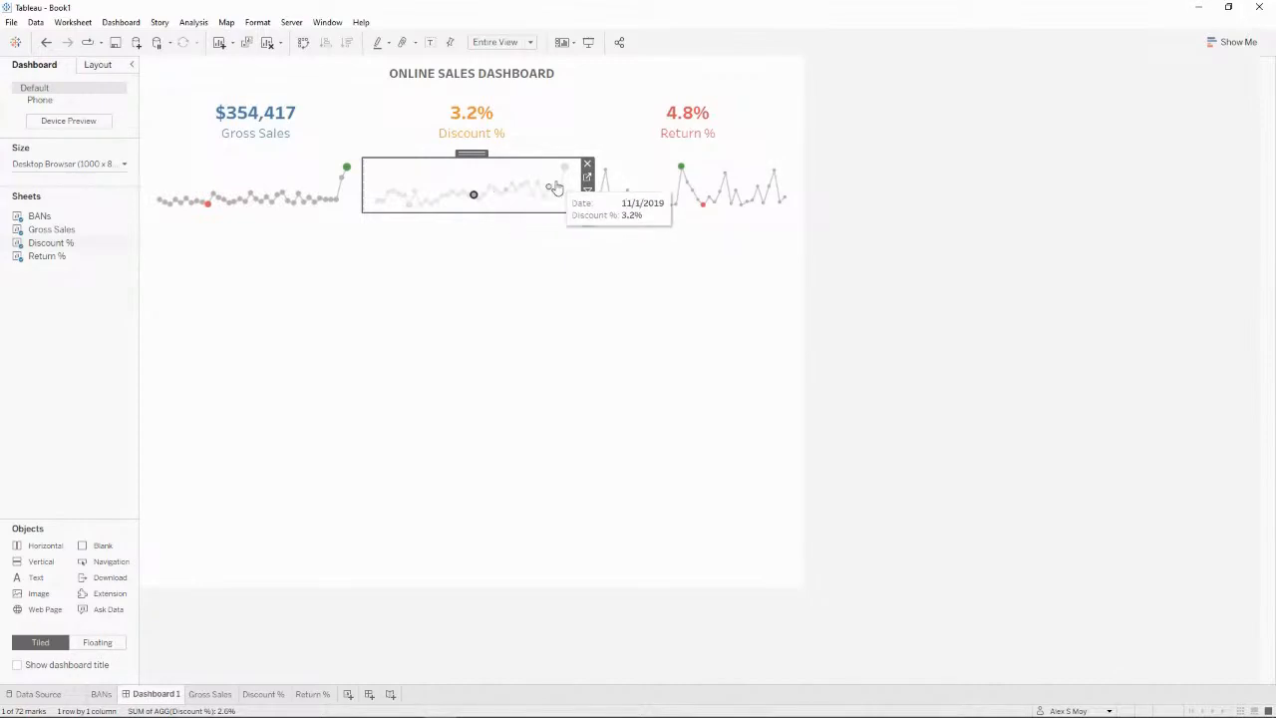
click(588, 178)
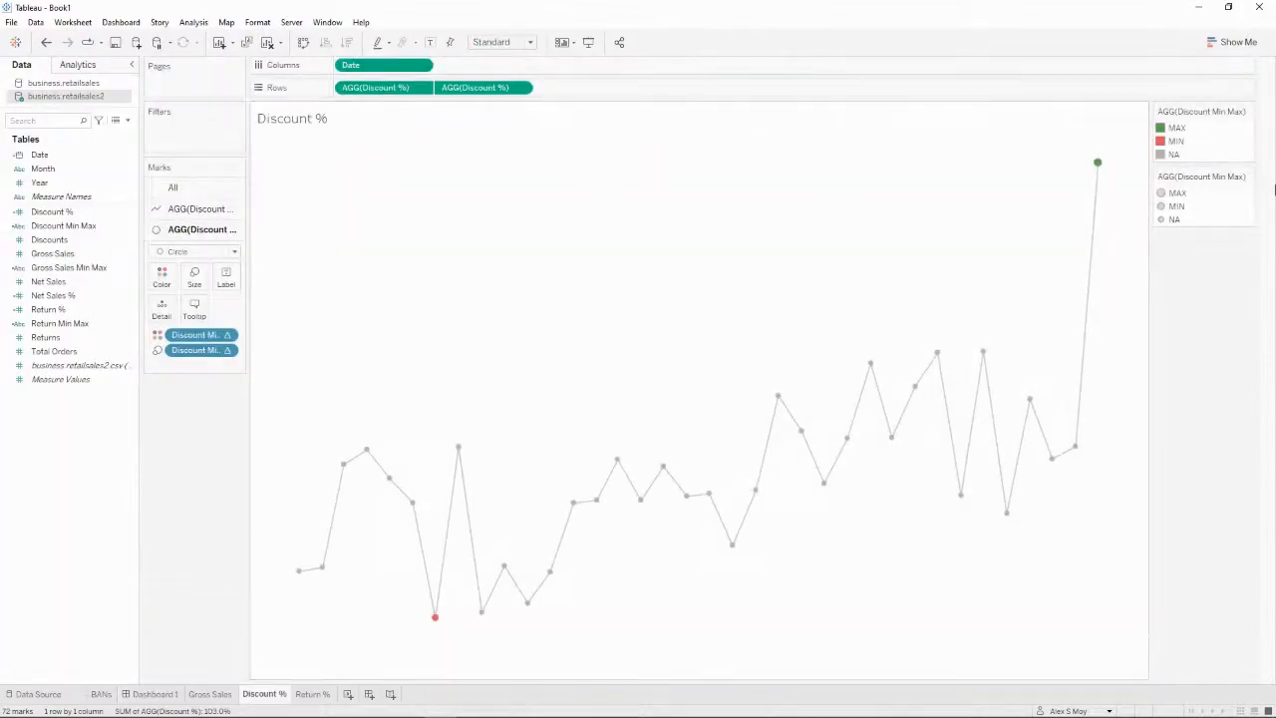
double_click(1232, 202)
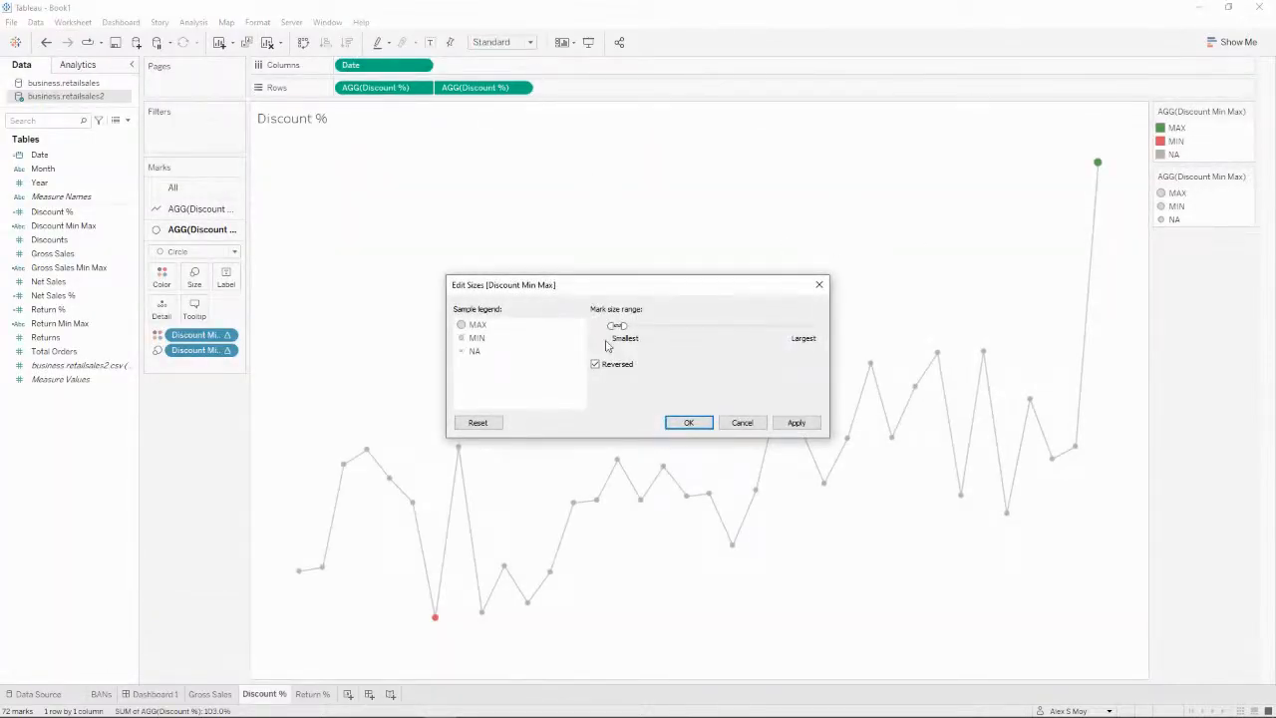
click(796, 424)
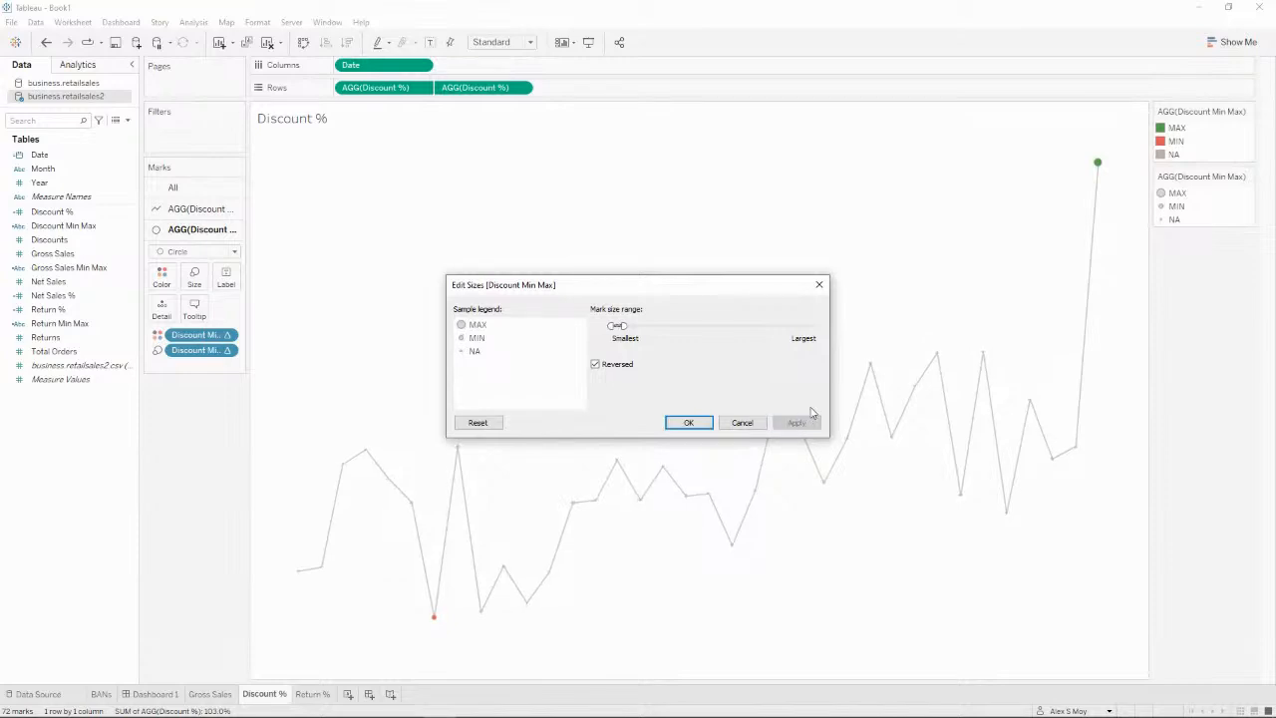
click(688, 423)
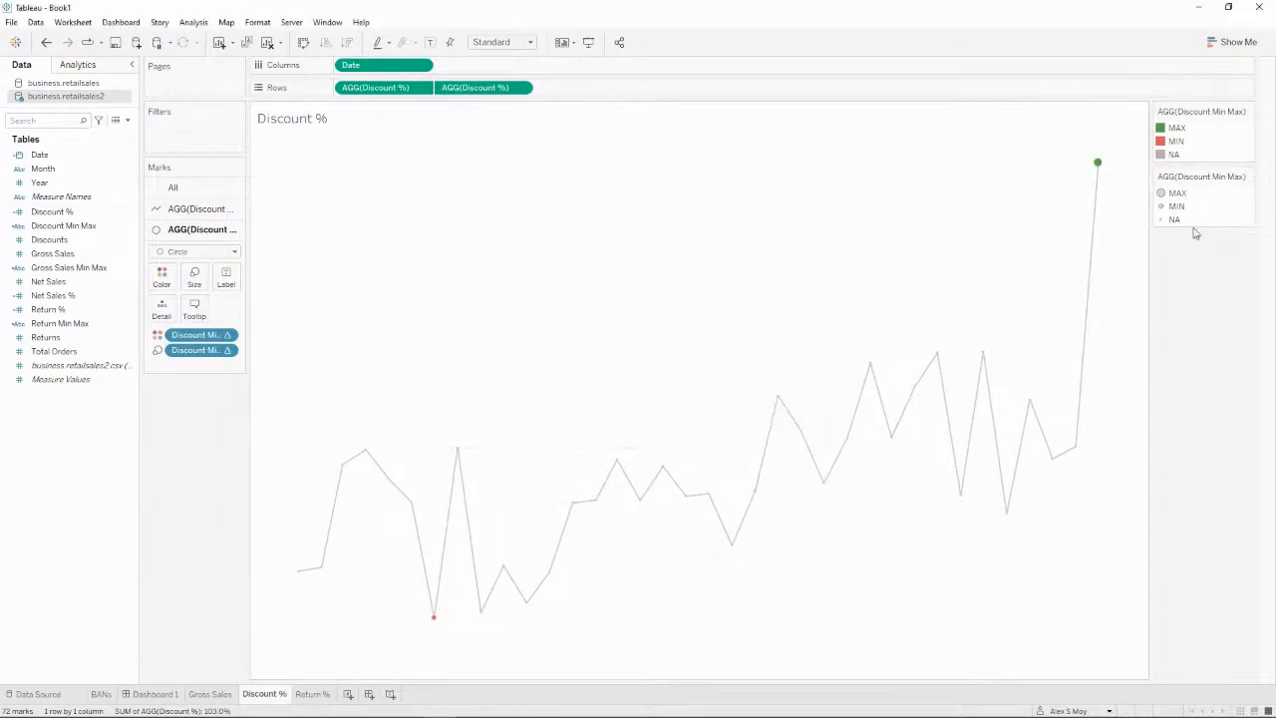
Step: On the Gross Sales sheet, lower the minimum mark size of Gross Sales Min Max and accept it
click(210, 694)
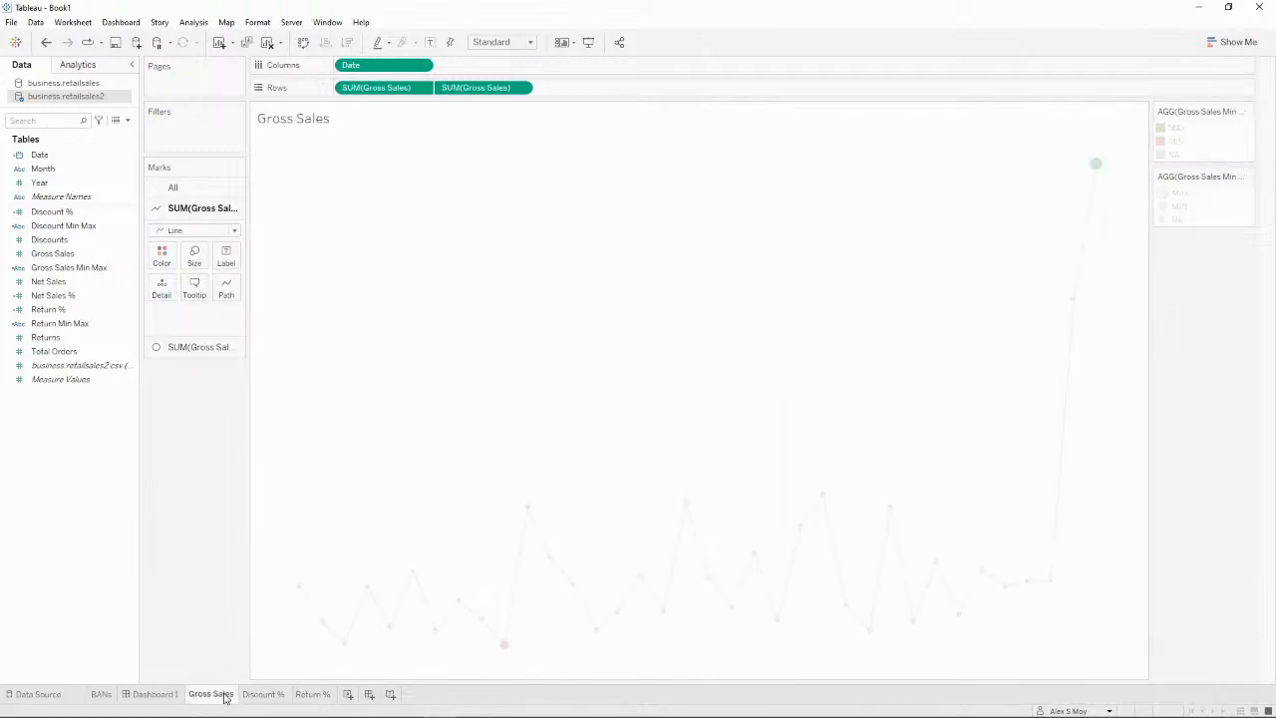
double_click(1214, 204)
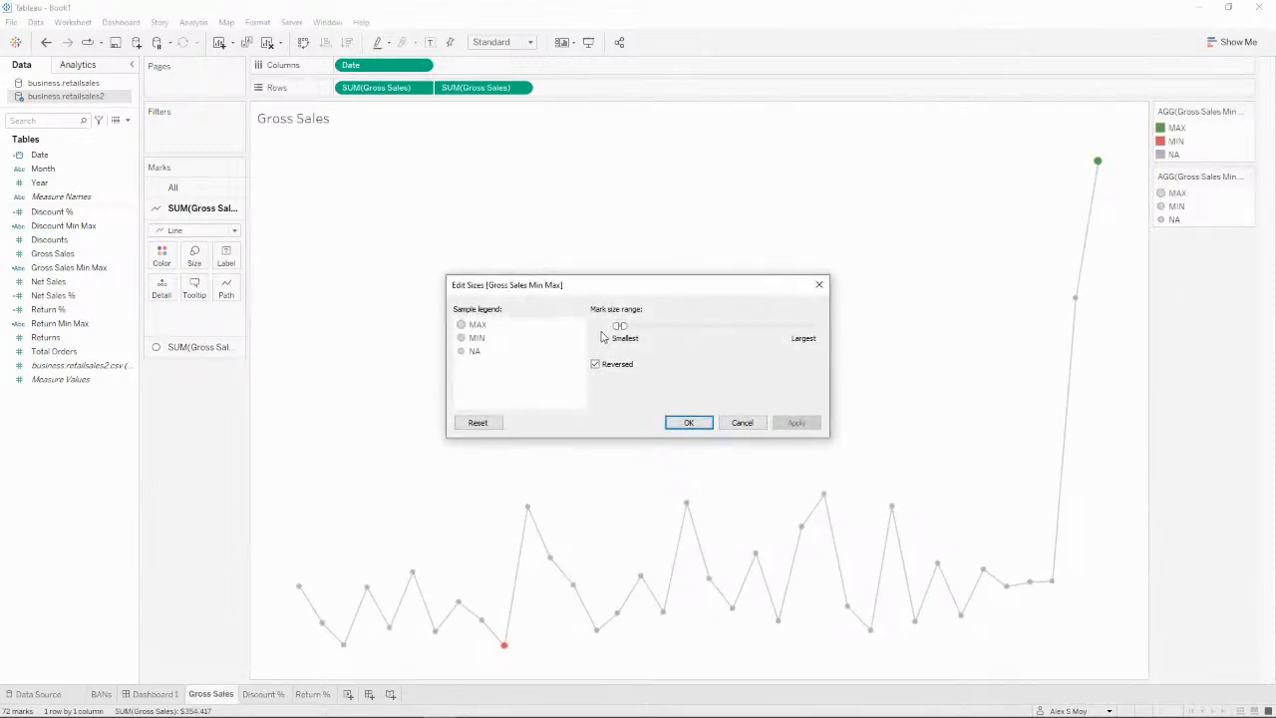
click(778, 423)
click(688, 424)
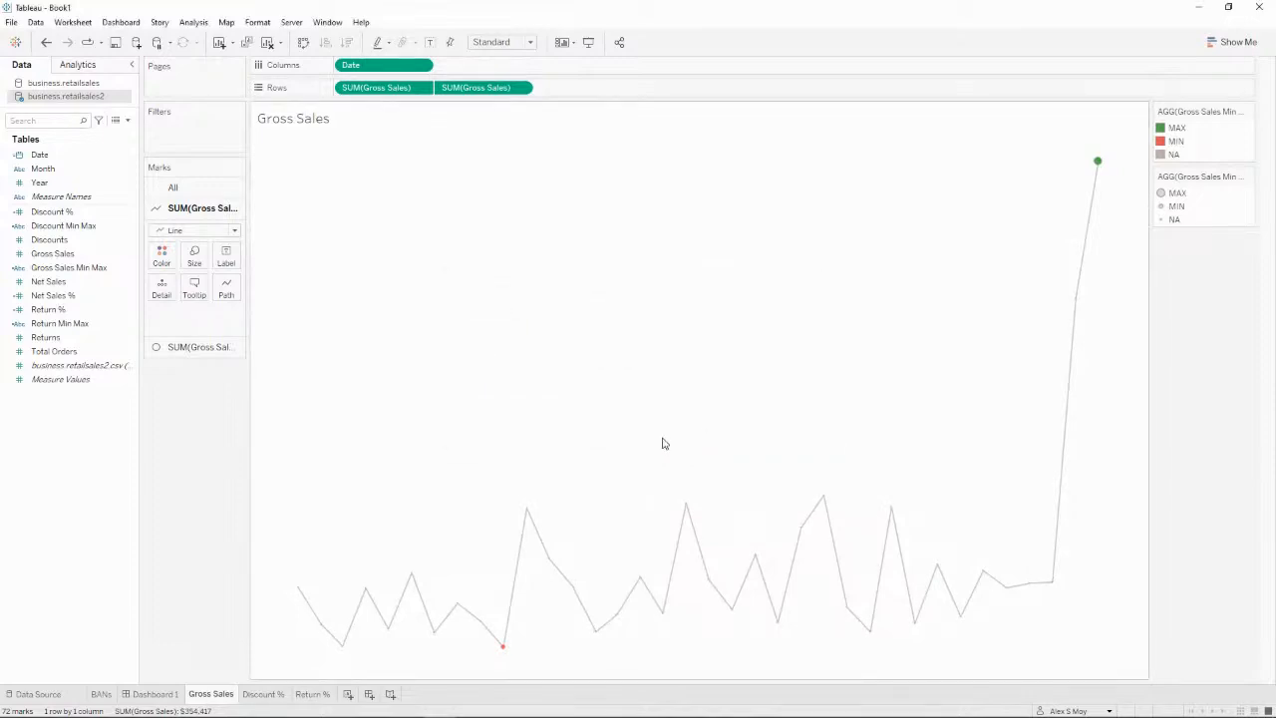
Step: On the Return % sheet, shrink the smallest mark size of Return Min Max, then apply and accept the size range
click(311, 693)
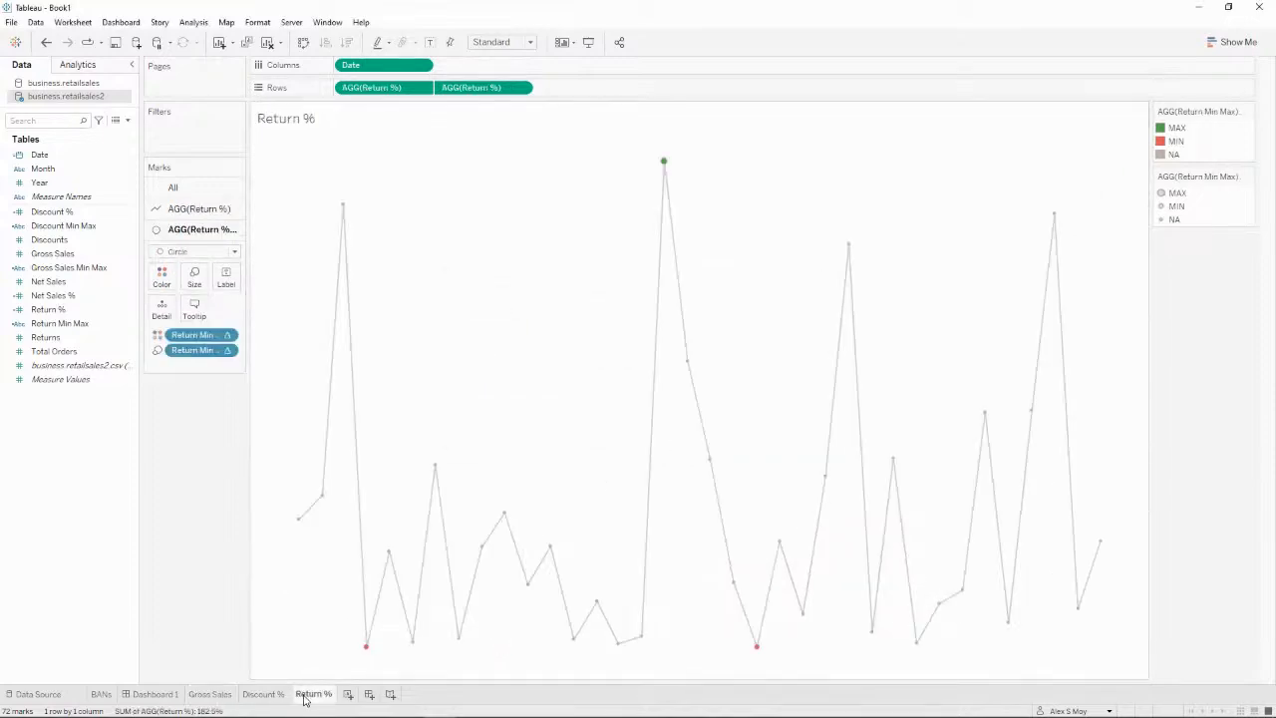
double_click(1193, 215)
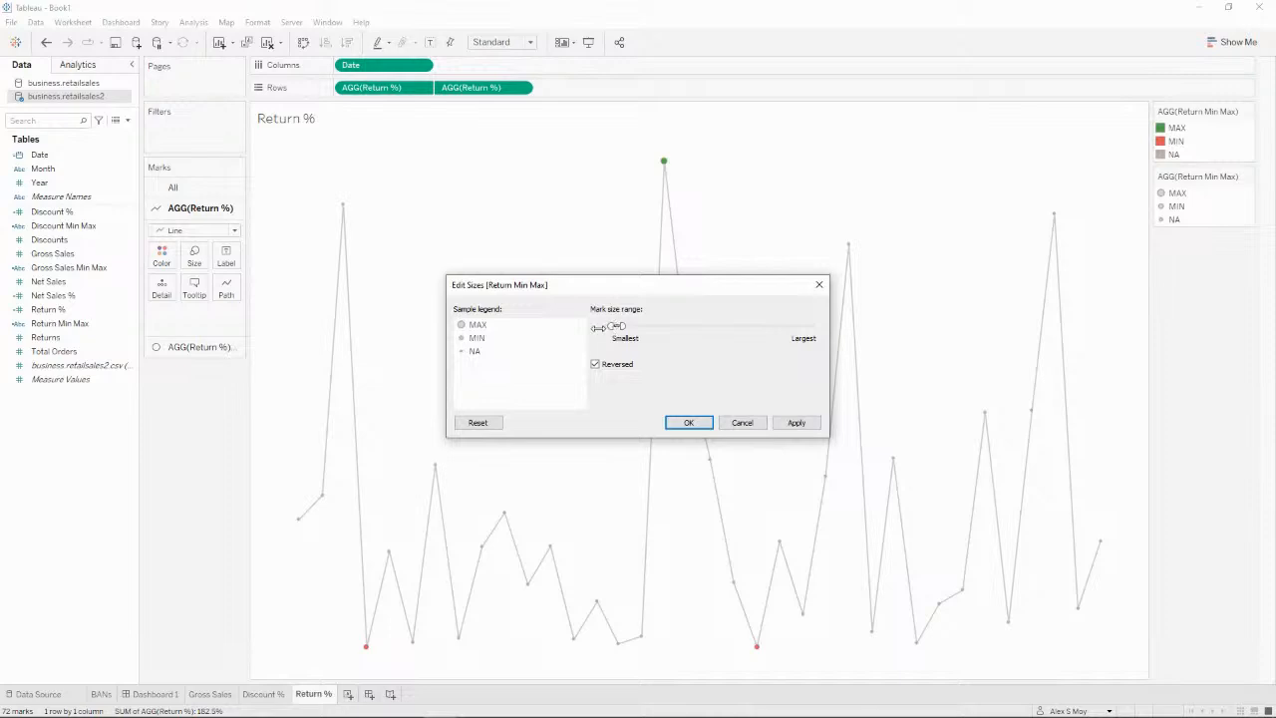
click(814, 425)
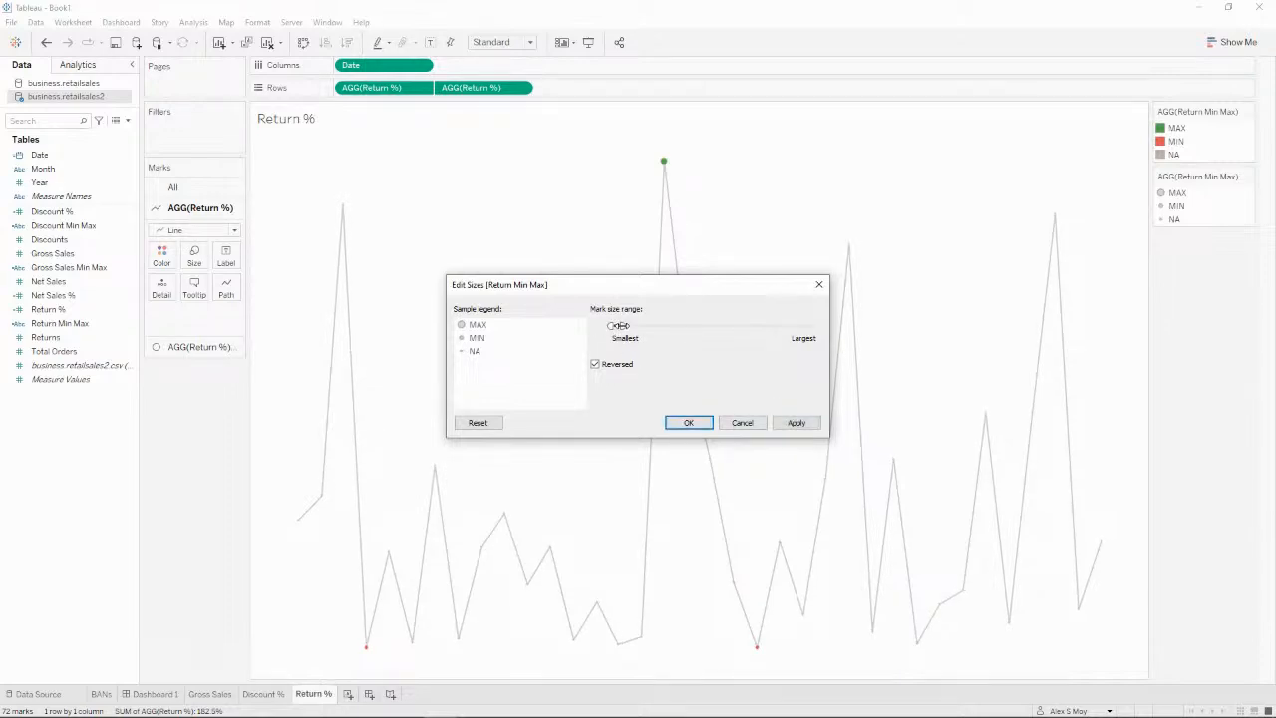
click(796, 423)
click(688, 423)
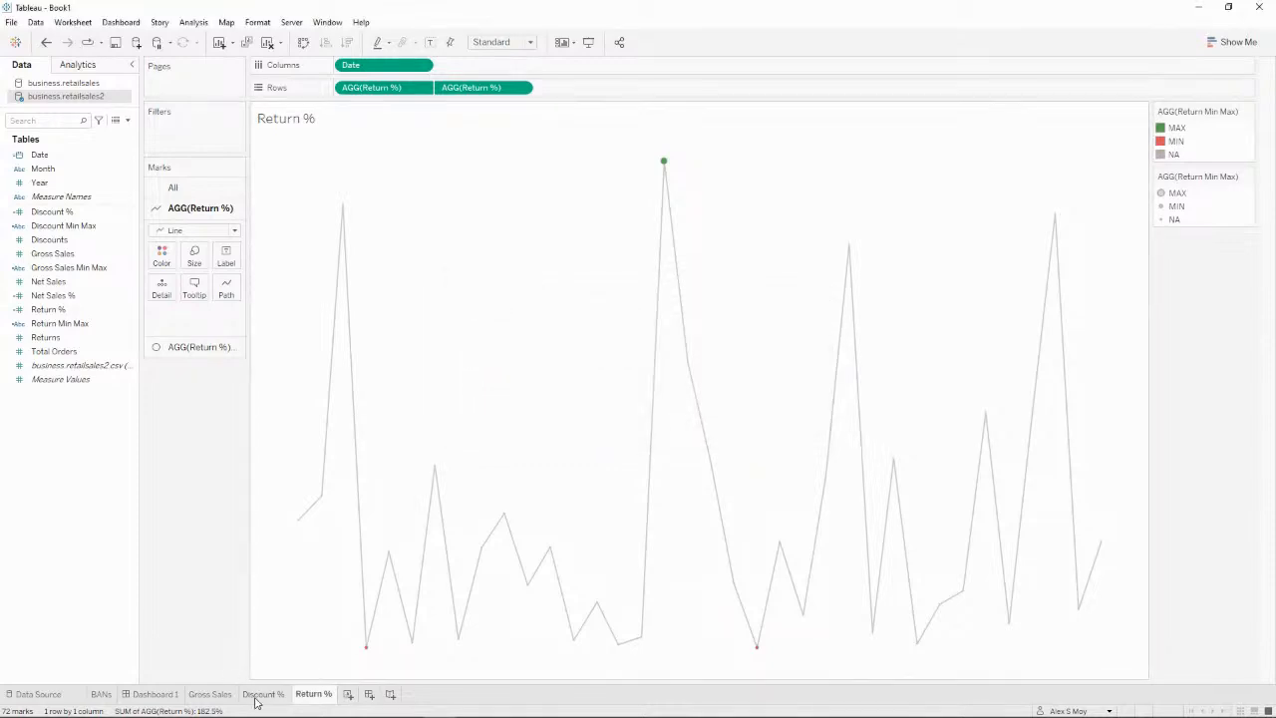
Step: Return to Dashboard 1 and clear the selected mark in the Discount % chart
click(171, 699)
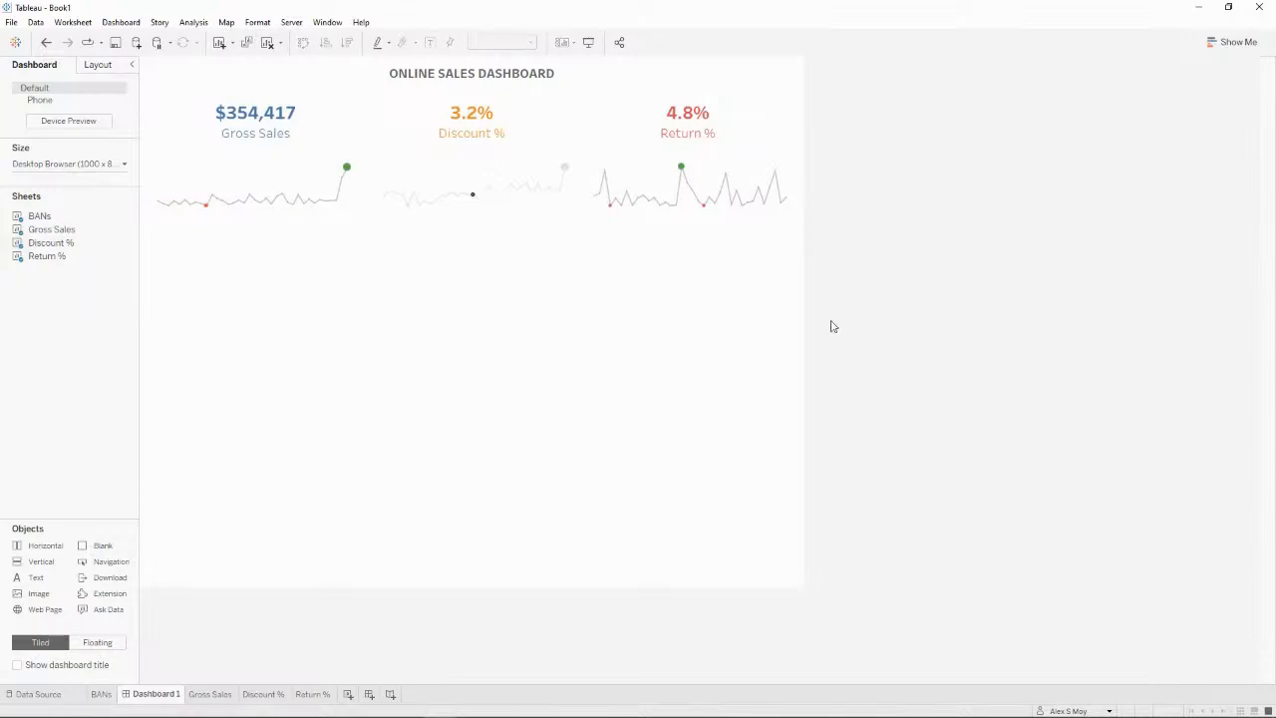
click(615, 284)
click(504, 173)
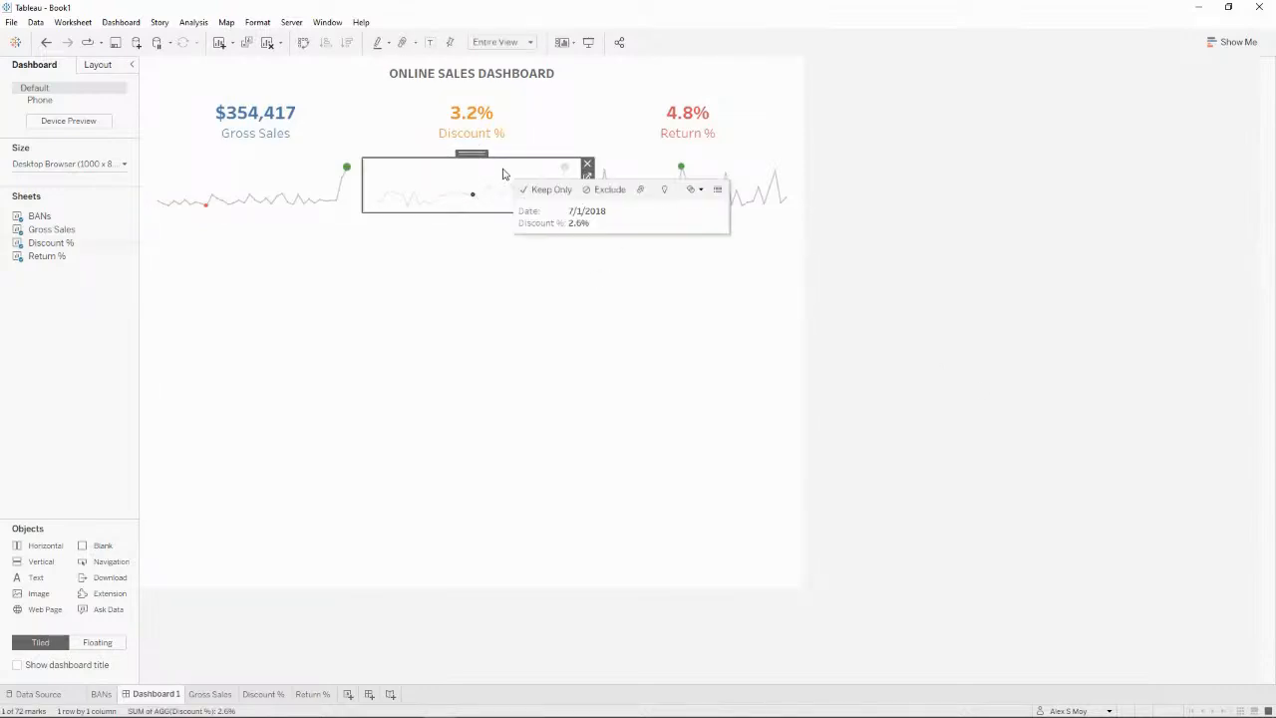
Step: Examine the data points on the Gross Sales and Discount % sparklines, including their peak values
click(817, 334)
click(508, 187)
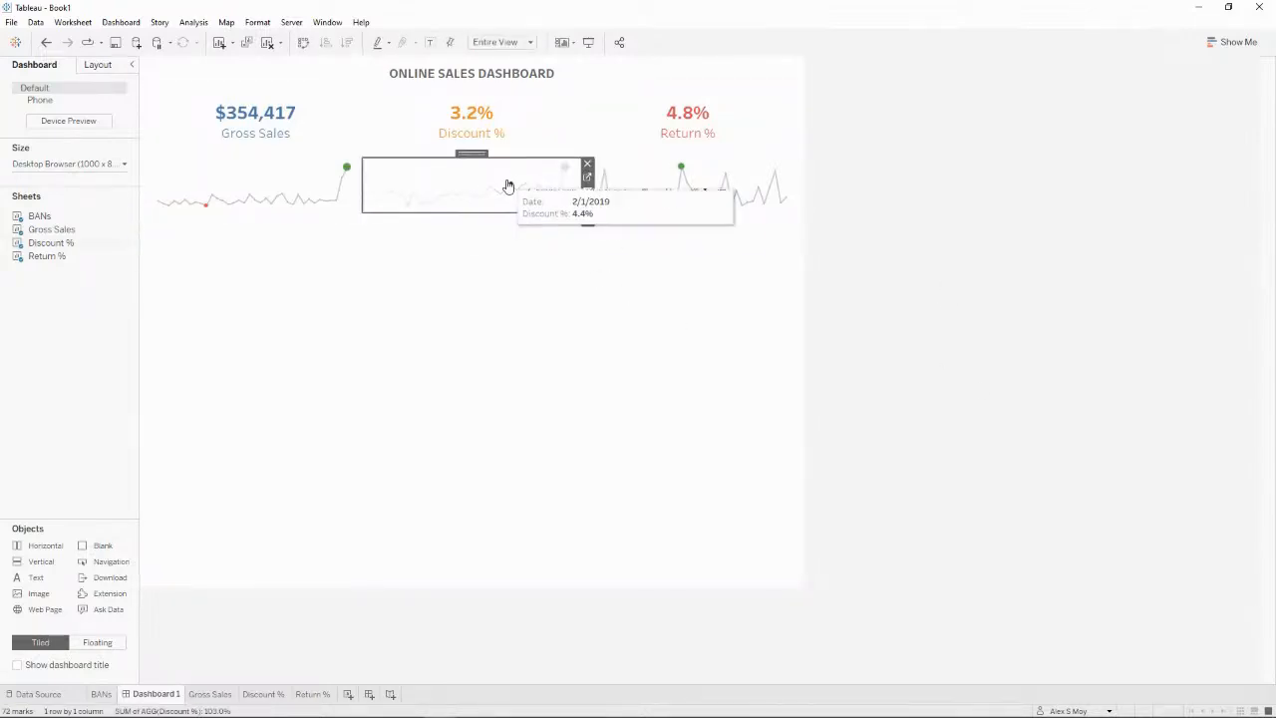
click(507, 186)
click(946, 260)
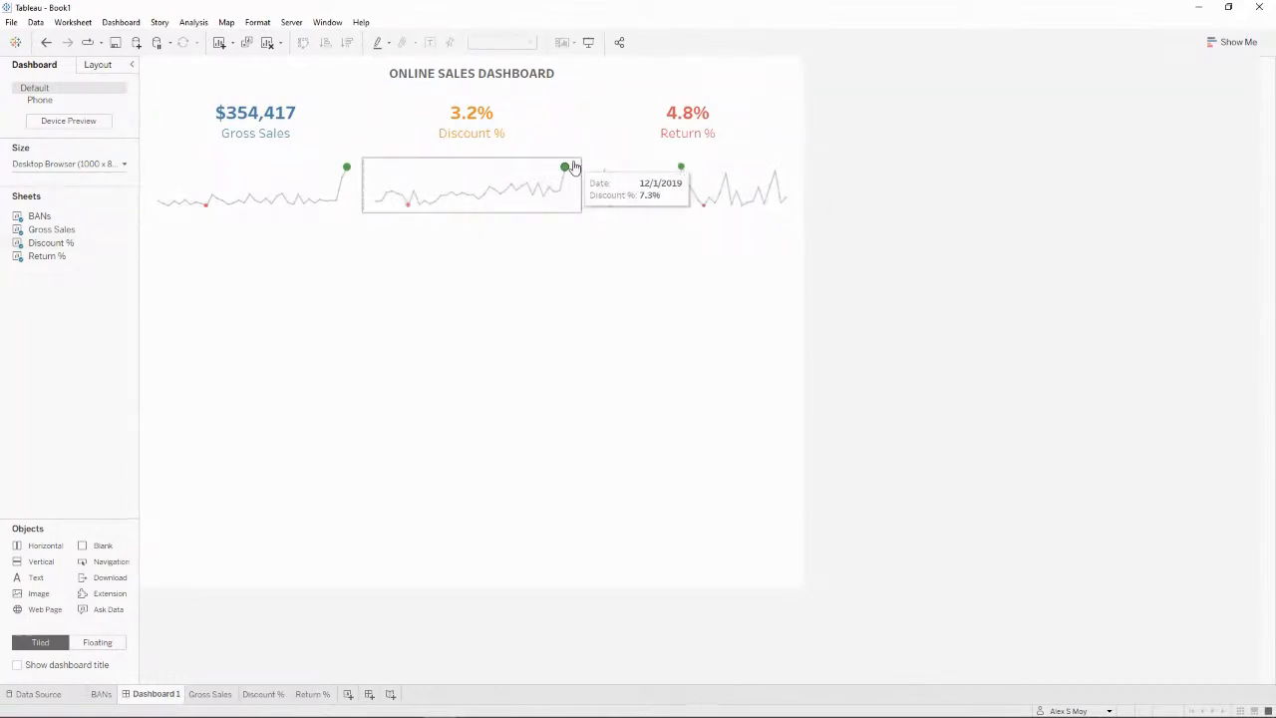
click(497, 232)
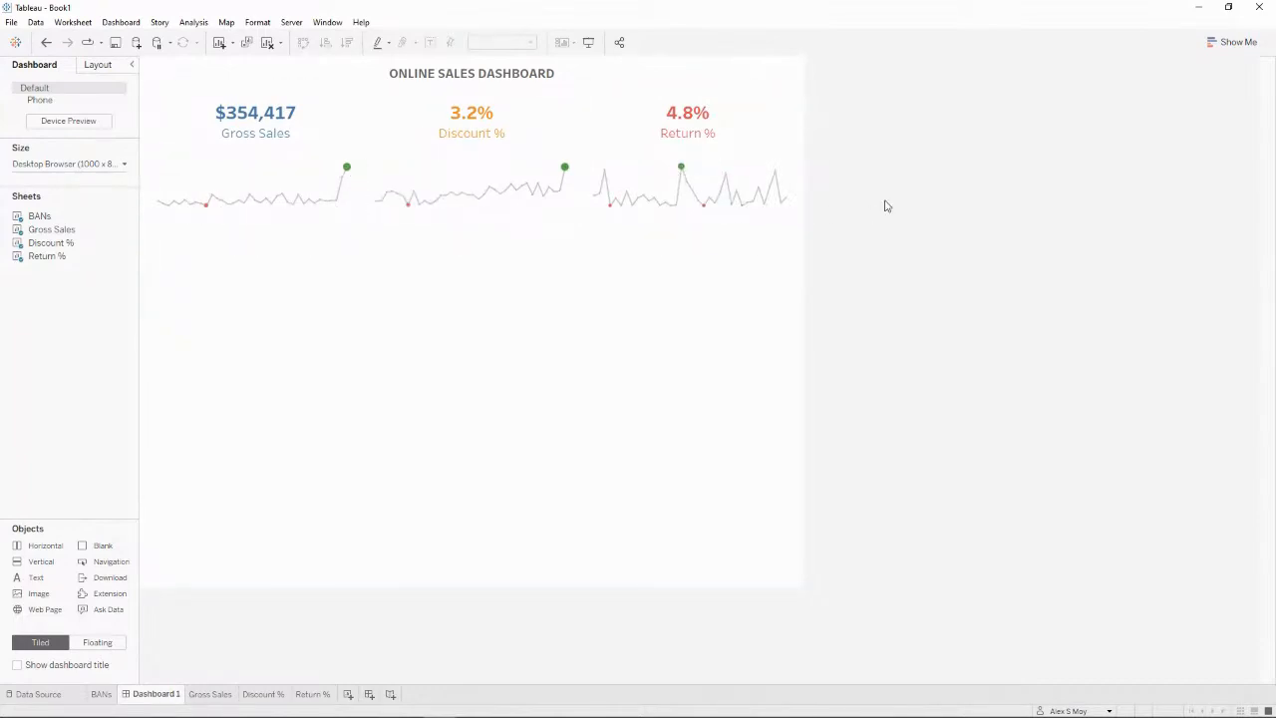
mouse_move(566, 174)
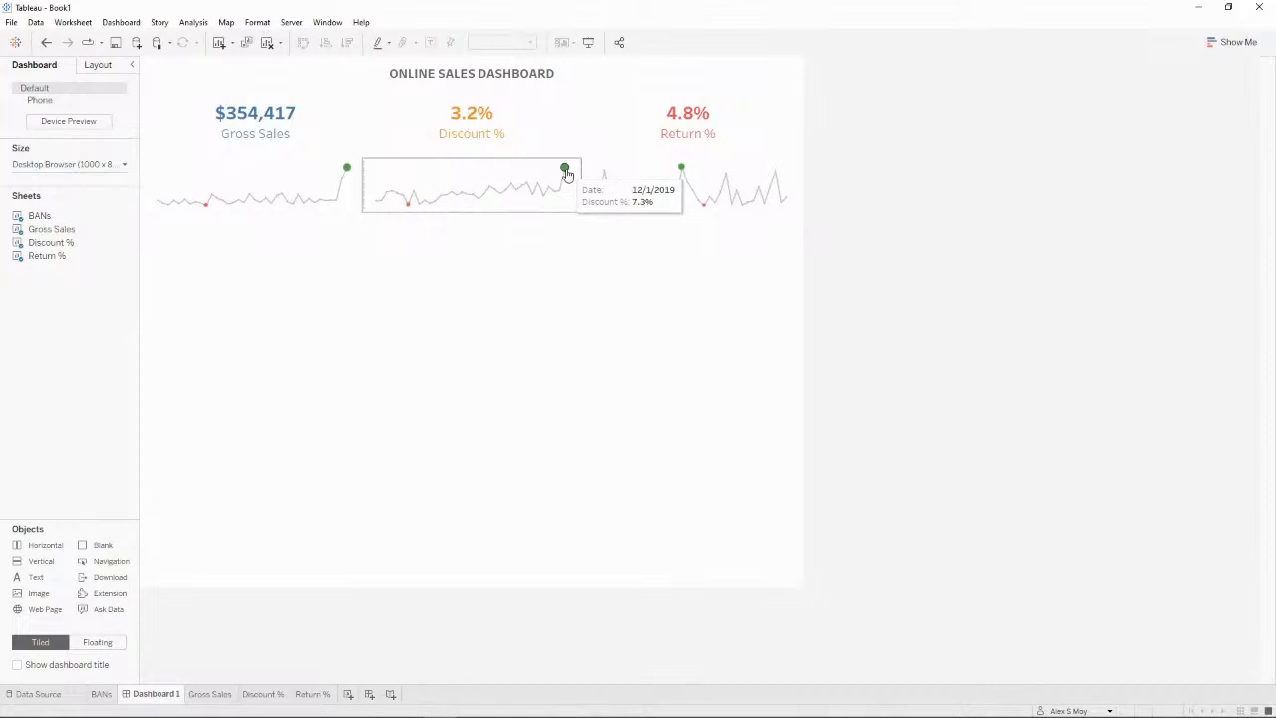
mouse_move(346, 172)
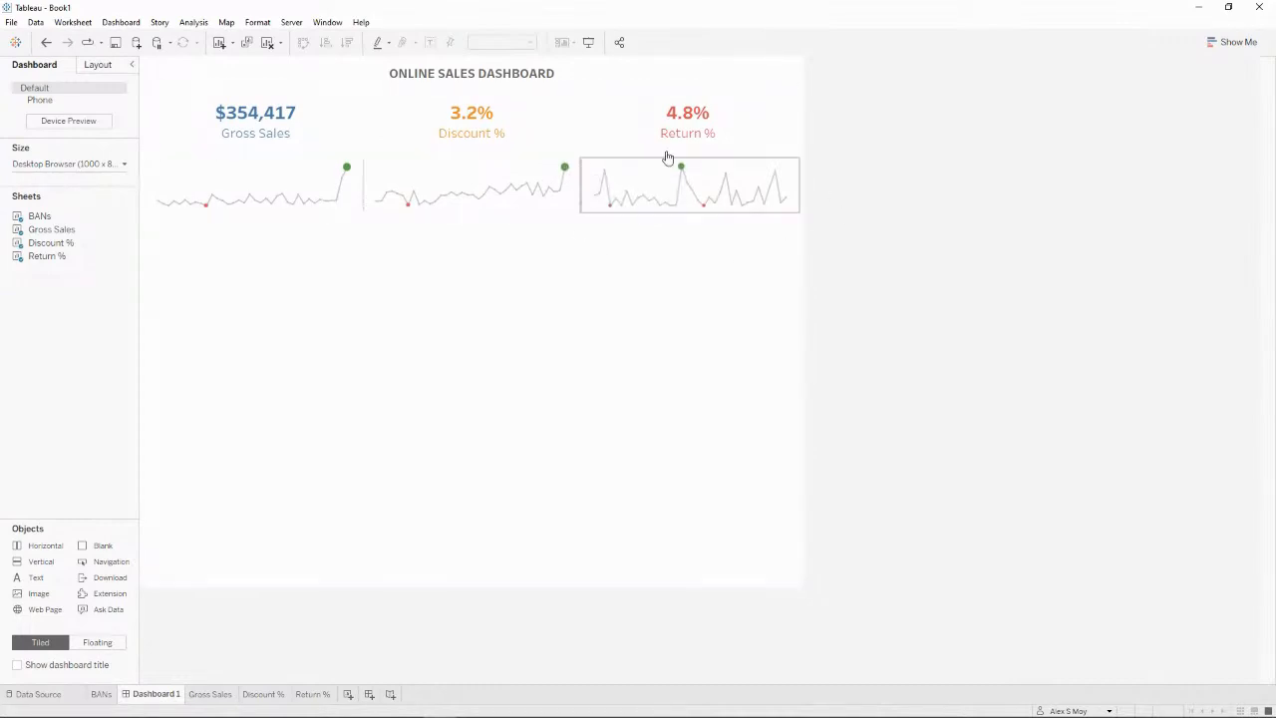
Step: In the BANs sheet, reduce the Measure Values part of the text label to font size 18
click(378, 151)
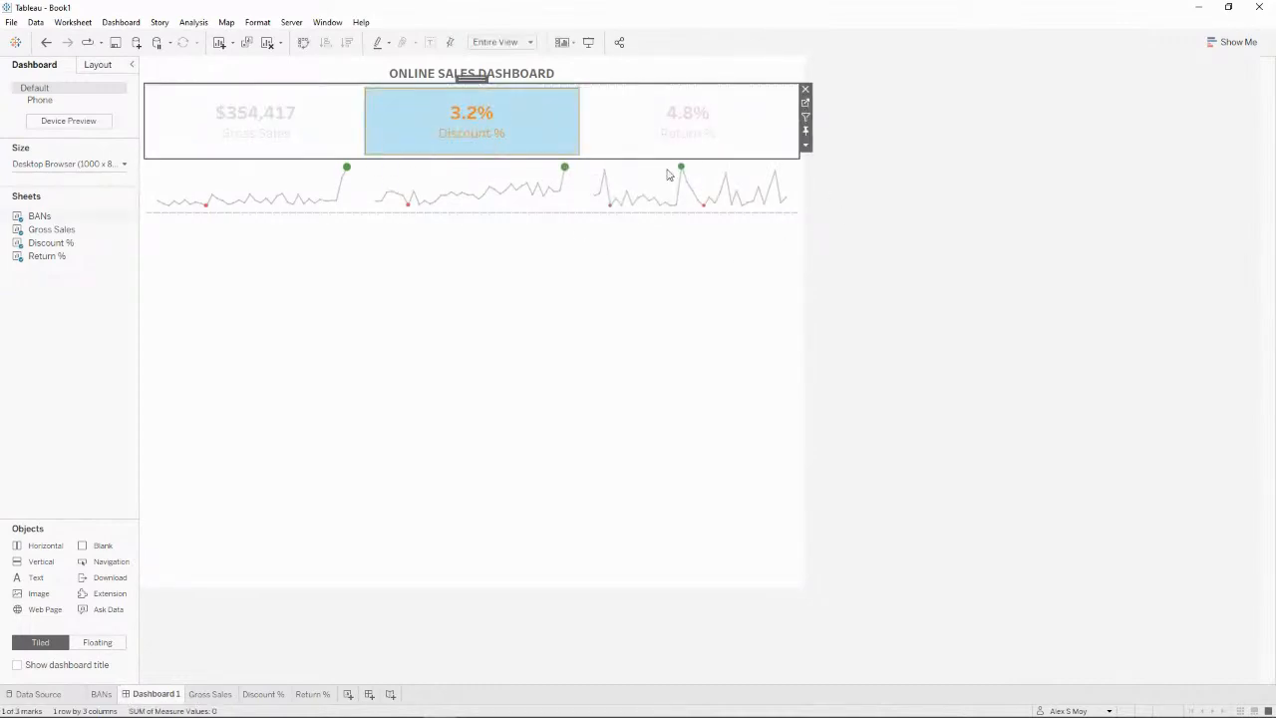
click(807, 104)
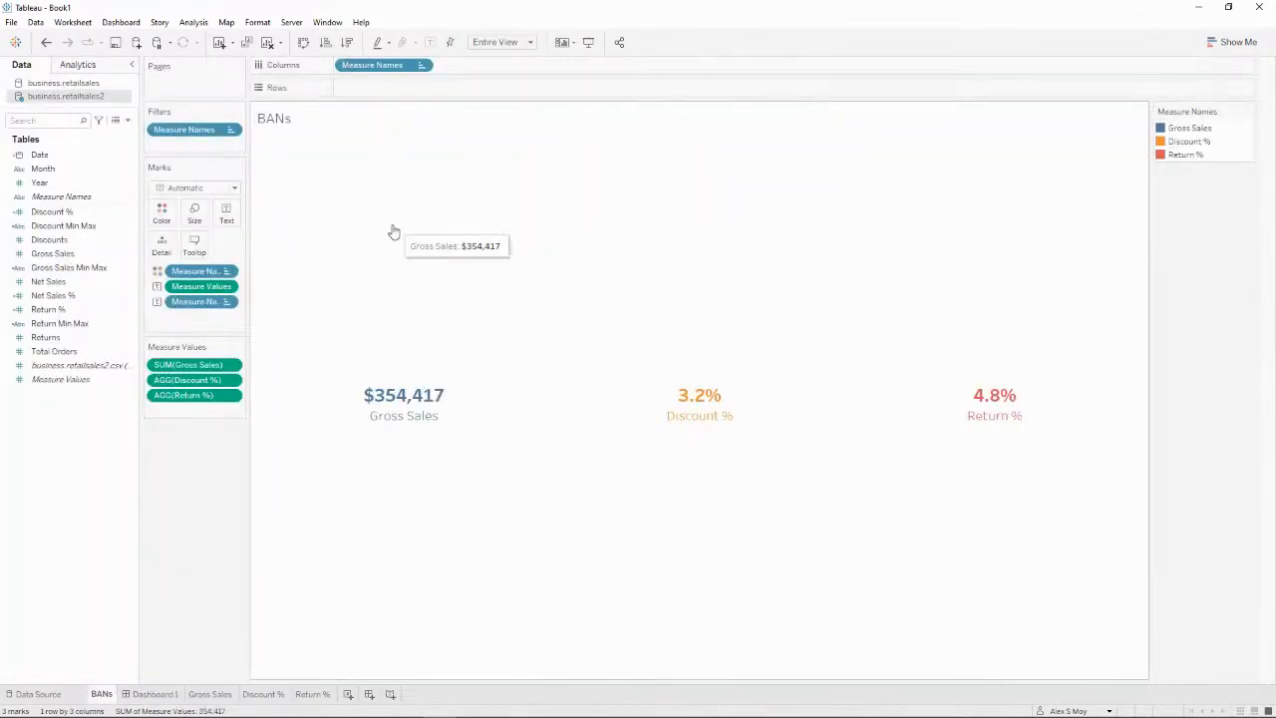
click(424, 377)
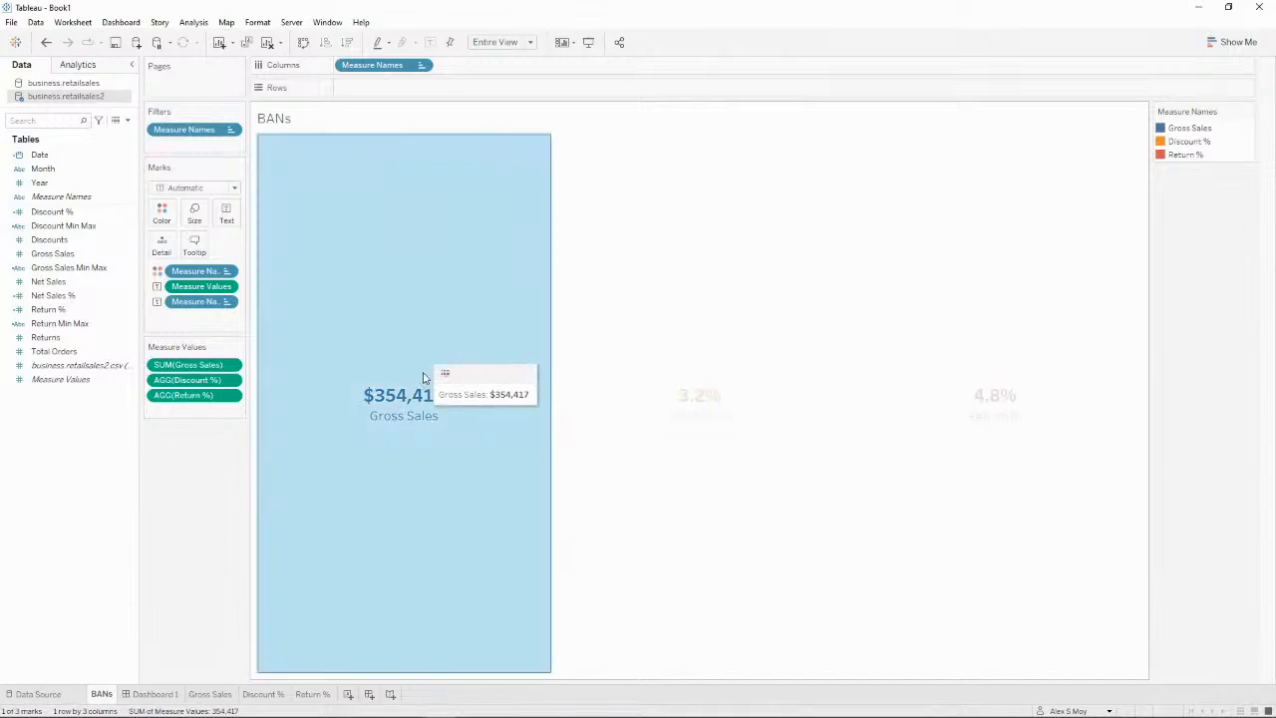
click(227, 212)
click(342, 242)
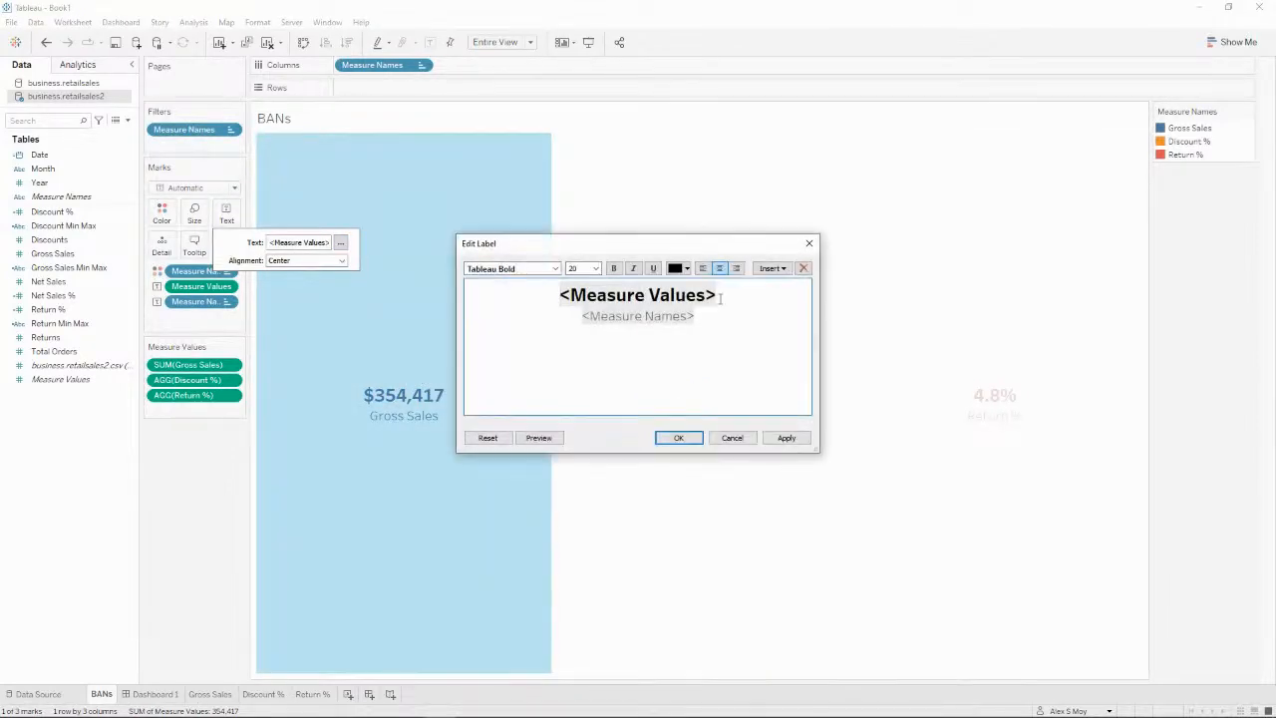
drag(722, 296, 486, 291)
click(596, 269)
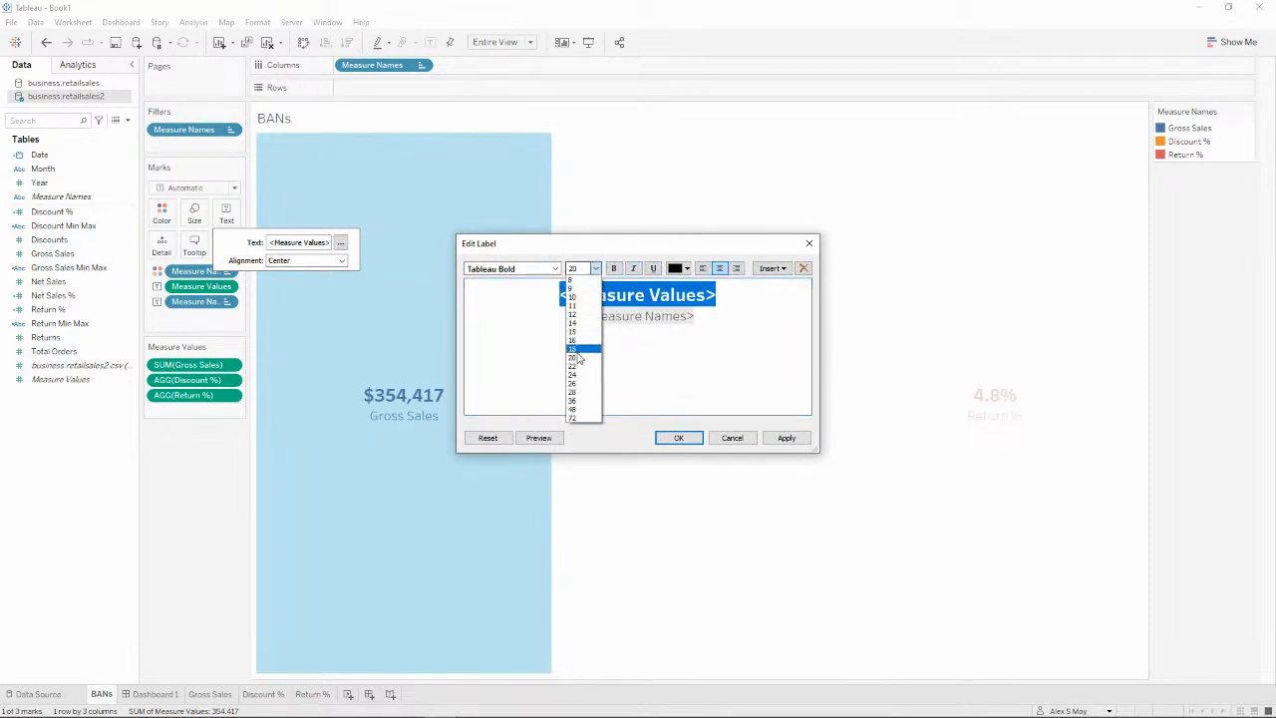
click(583, 350)
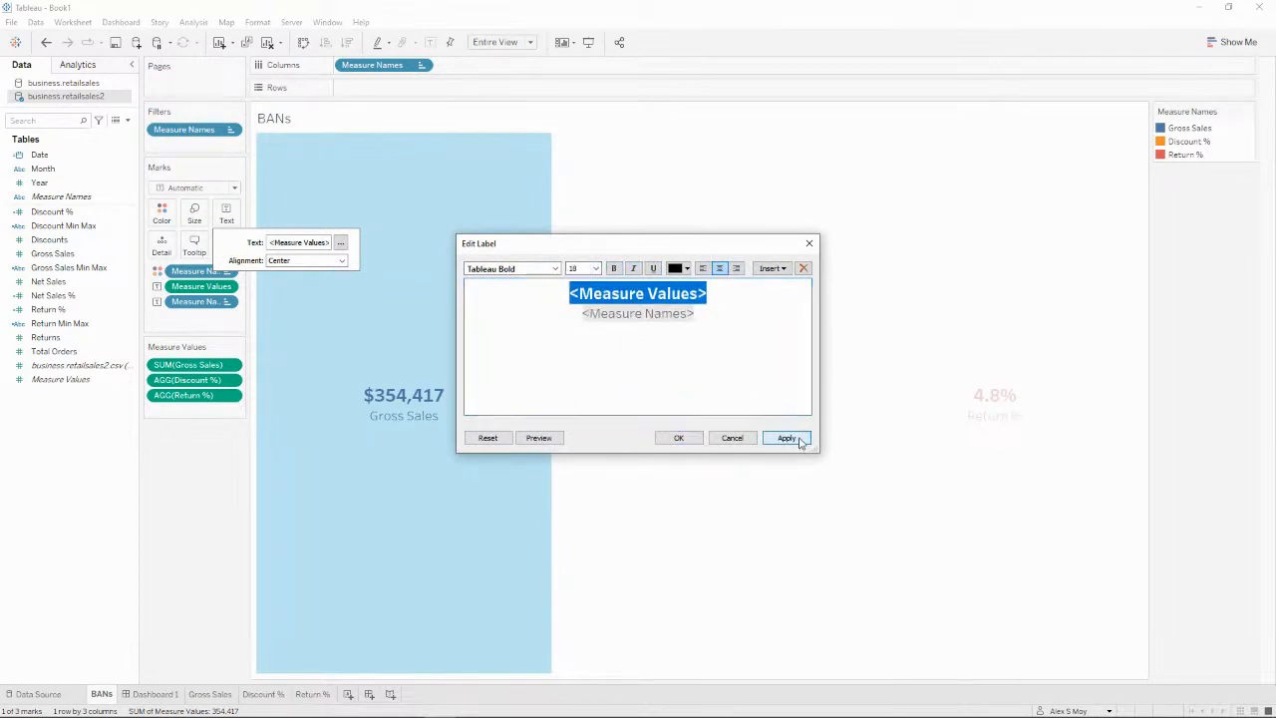
click(795, 438)
Step: Reduce the Measure Names line of the BANs label to font size 12 and close the label editor
click(735, 317)
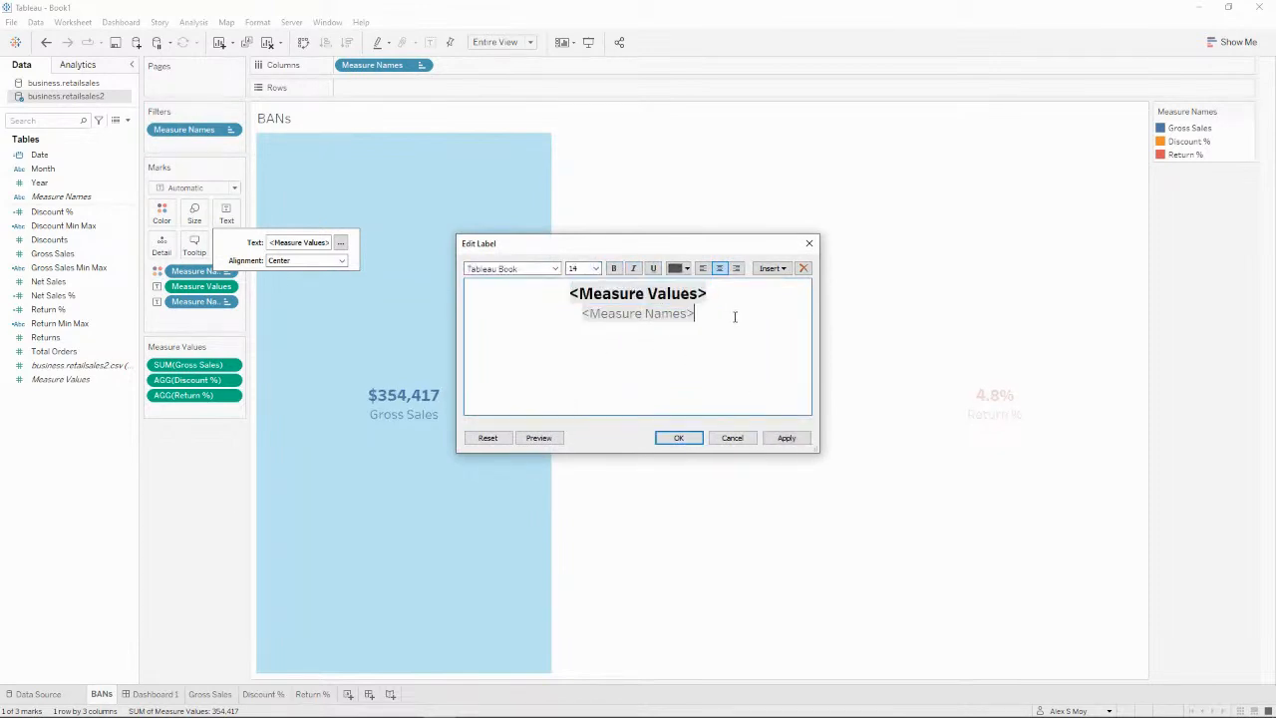
drag(729, 325, 561, 317)
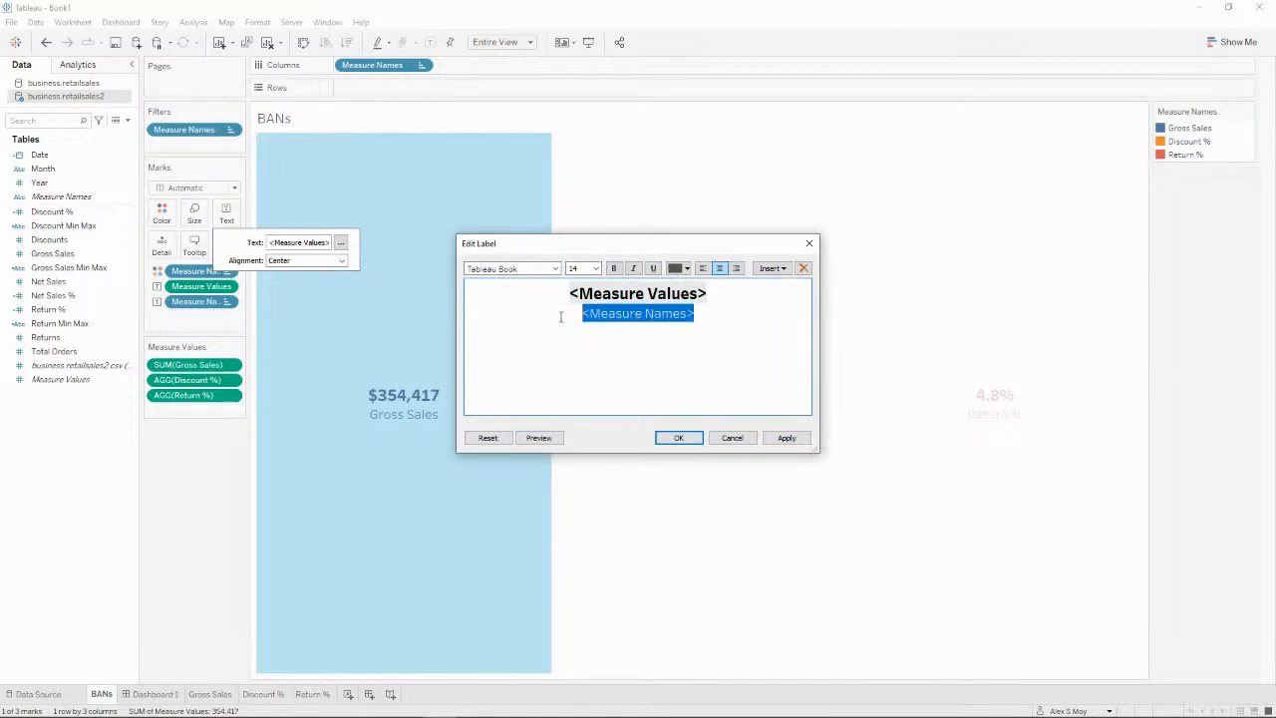
click(596, 268)
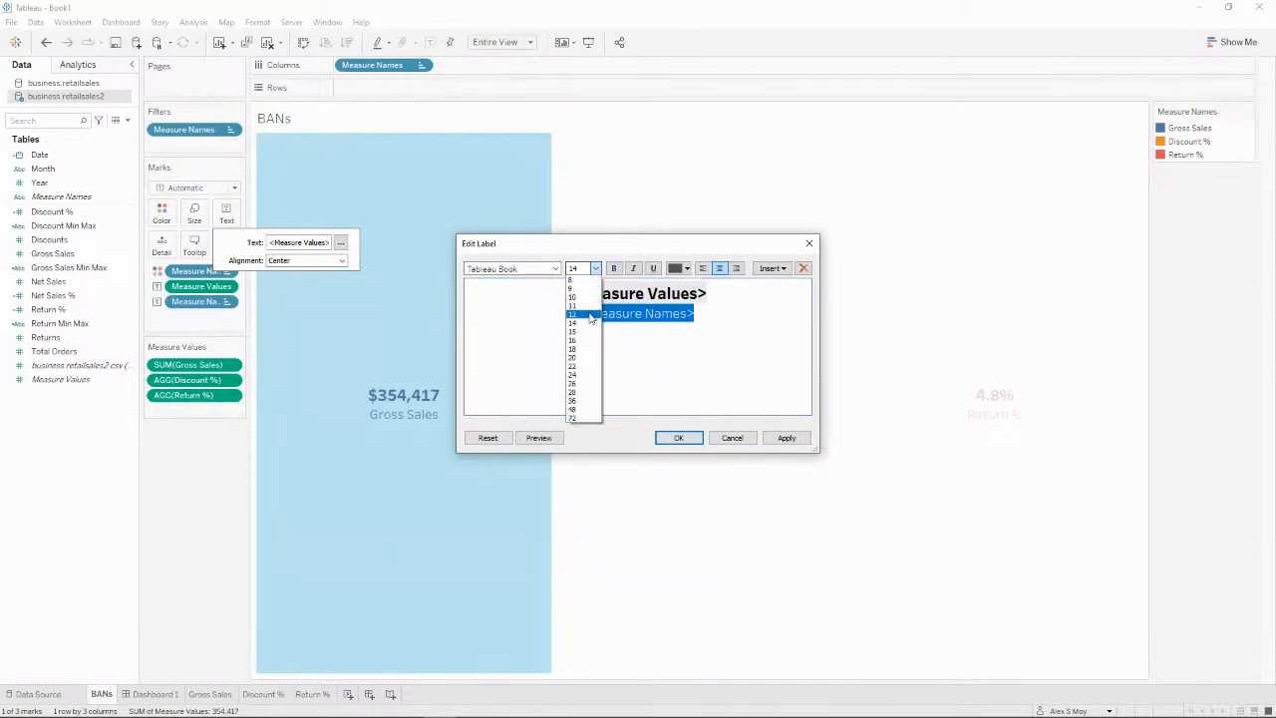
click(590, 318)
click(786, 438)
click(678, 438)
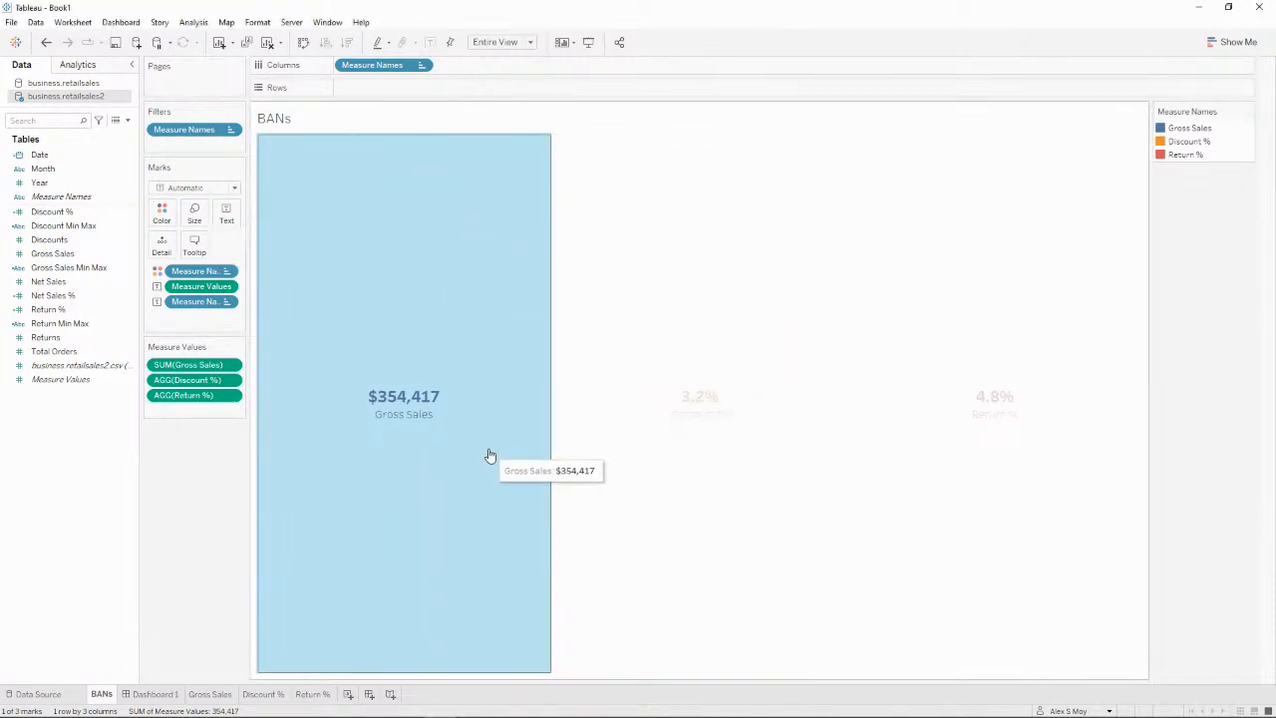
Step: Remove the Measure Names colour coding from the BANs sheet, return to Dashboard 1 and clear the BANs selection
click(490, 456)
drag(199, 271, 203, 485)
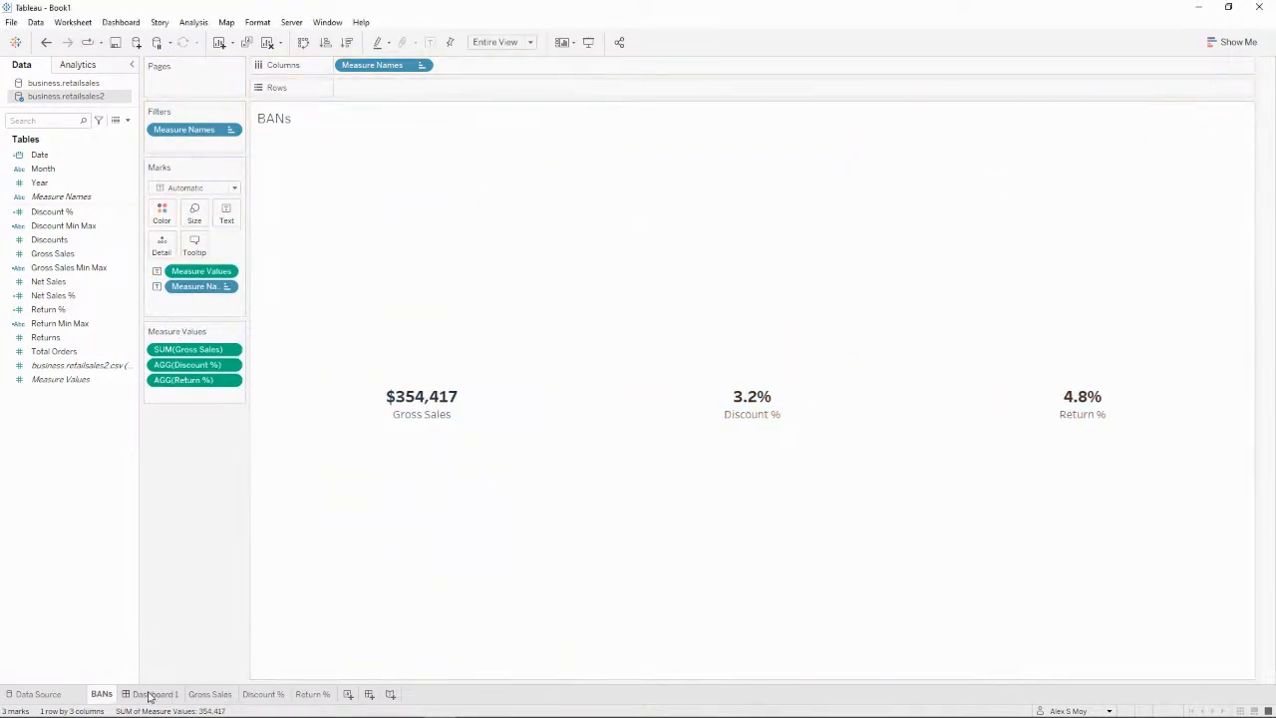
click(155, 694)
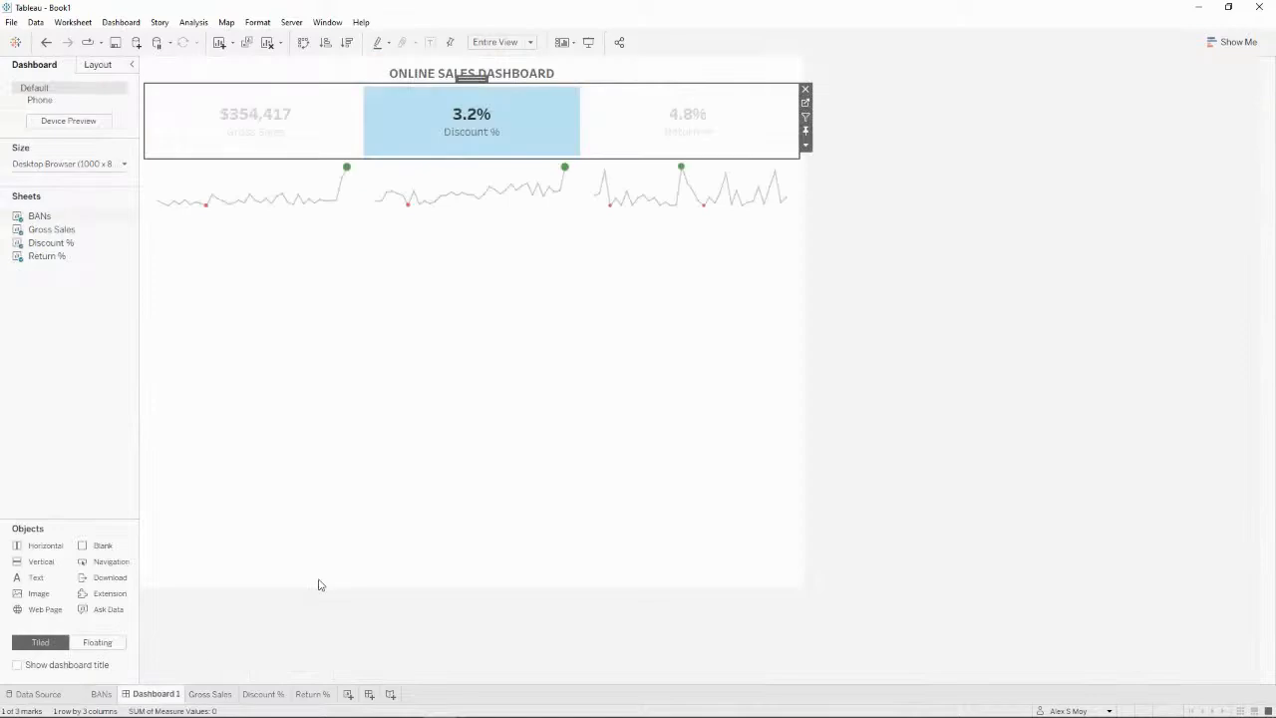
click(517, 133)
click(1049, 286)
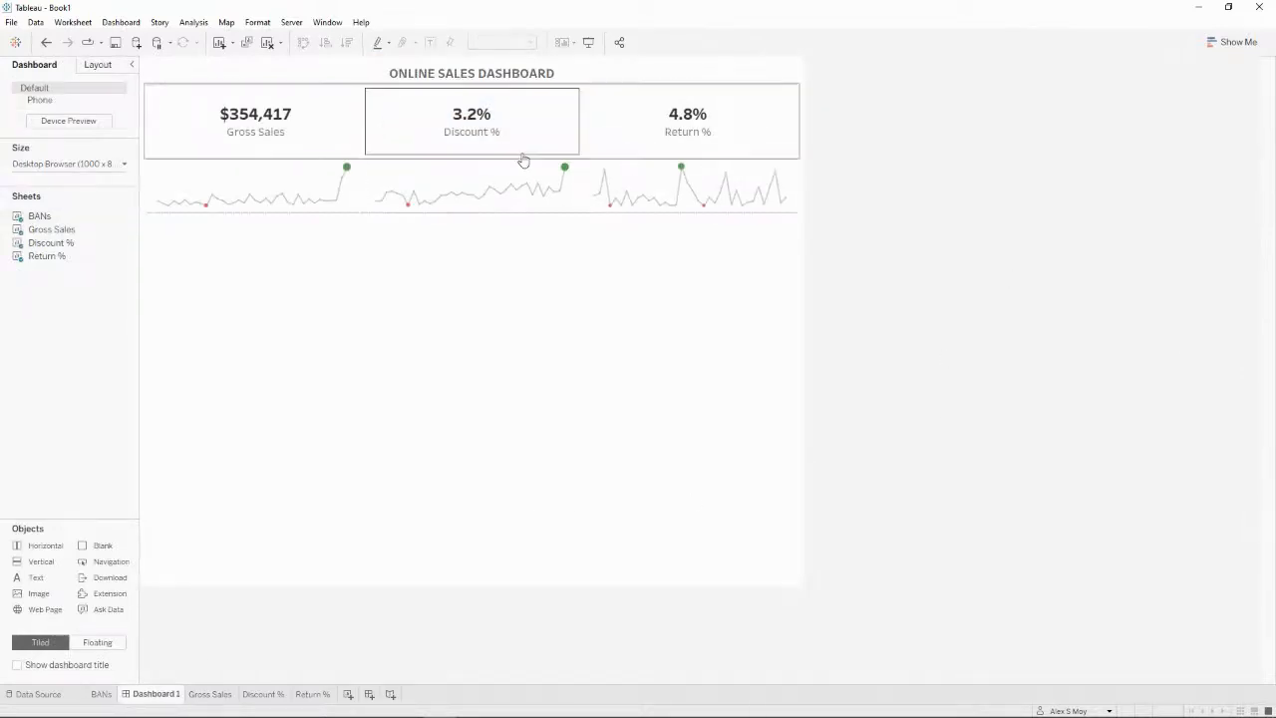
Step: Move the BANs row below the three sparklines on the dashboard and make the sparkline row taller
click(548, 152)
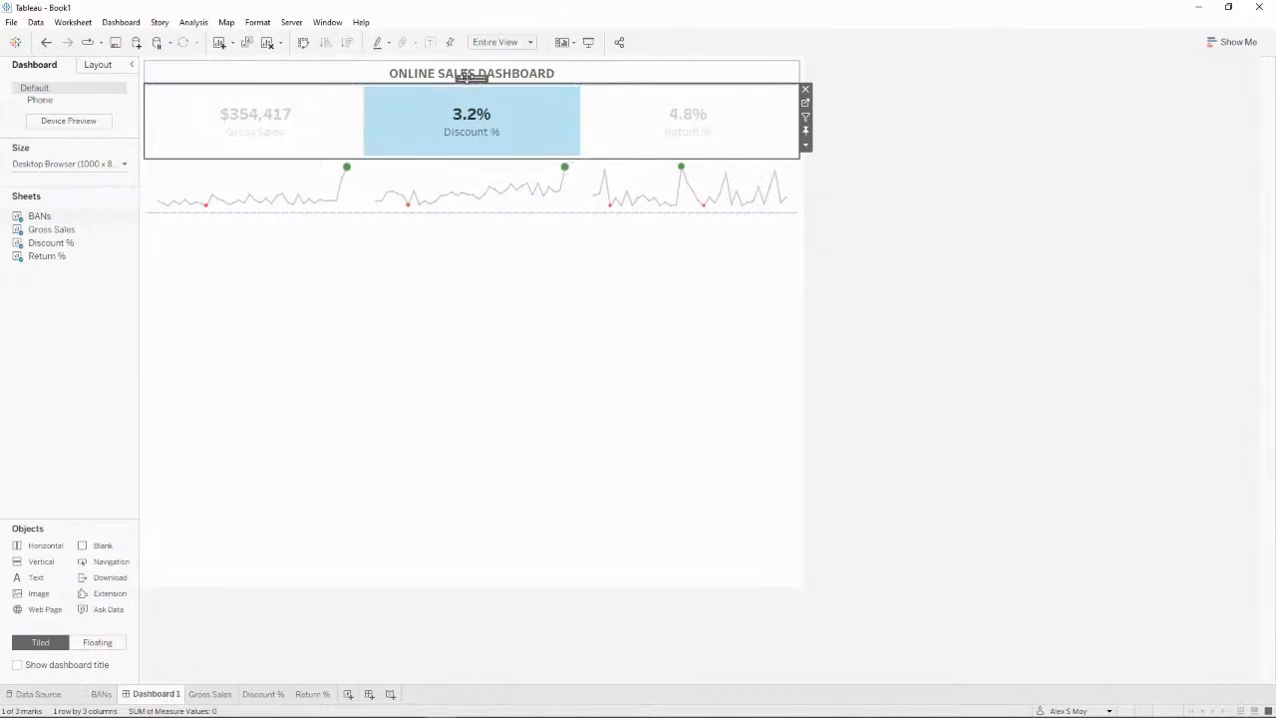
drag(467, 78, 510, 193)
click(985, 218)
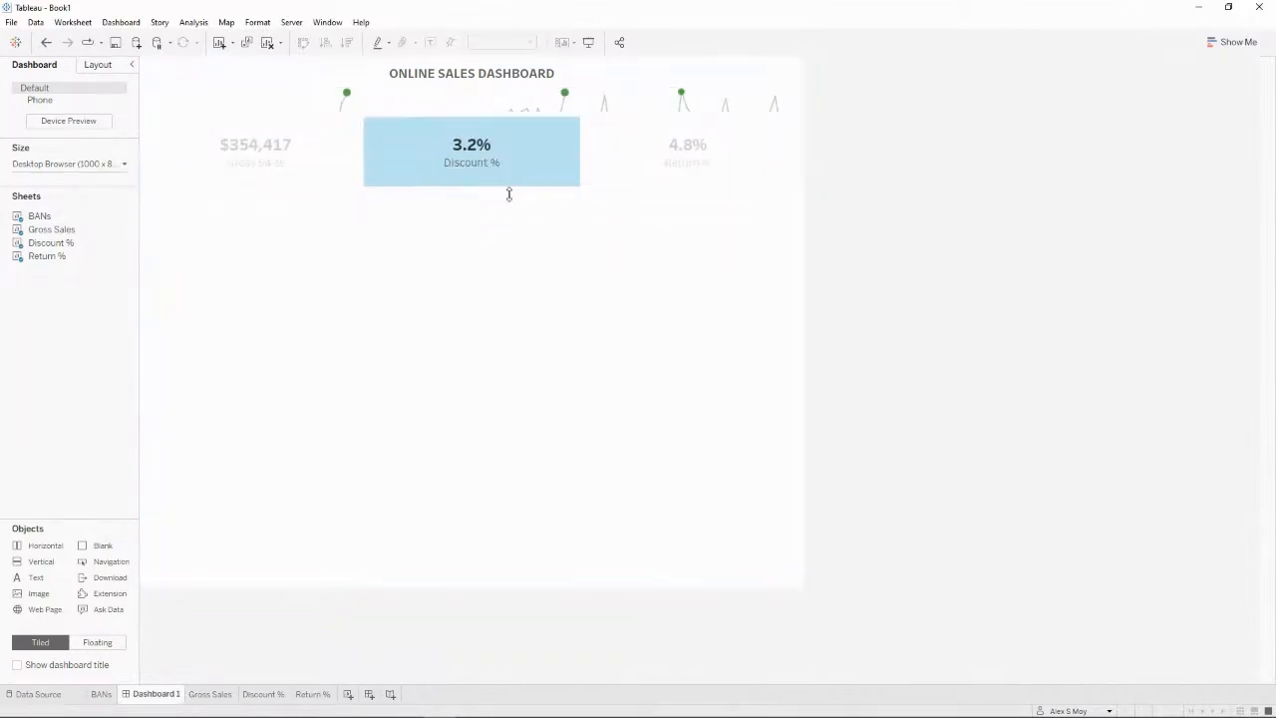
drag(538, 116, 538, 145)
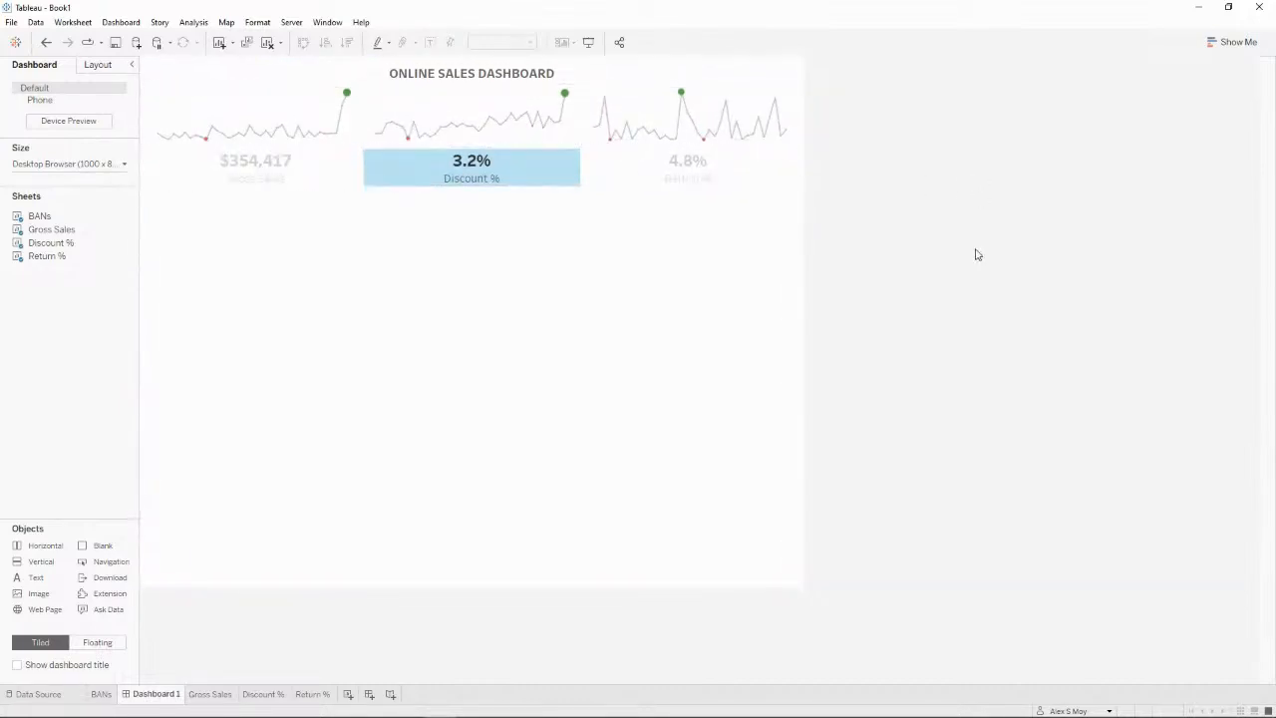
click(604, 105)
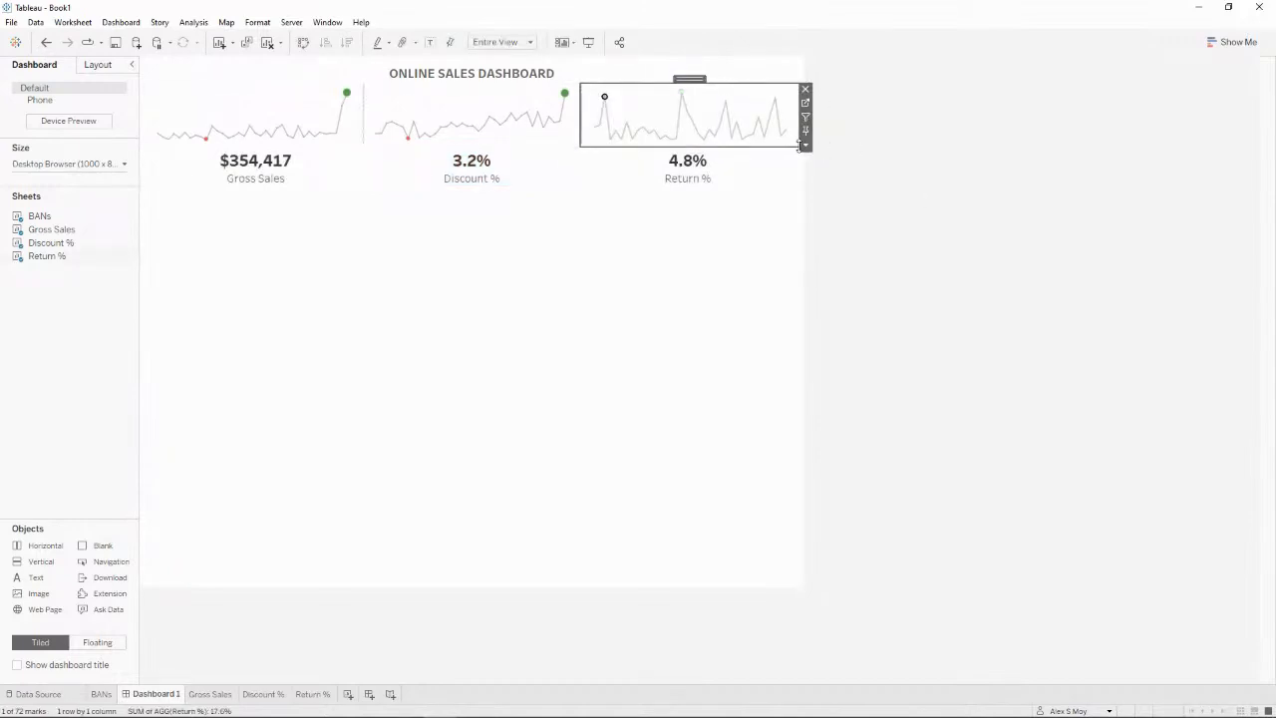
click(806, 146)
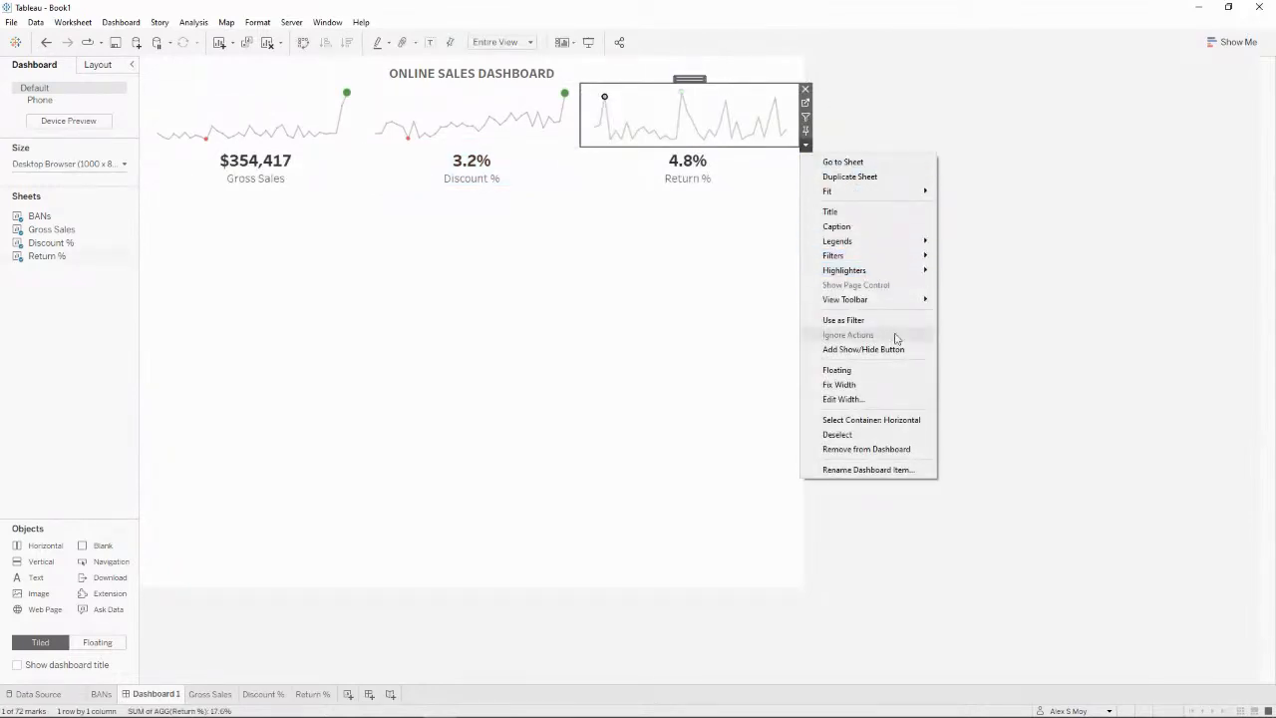
mouse_move(909, 298)
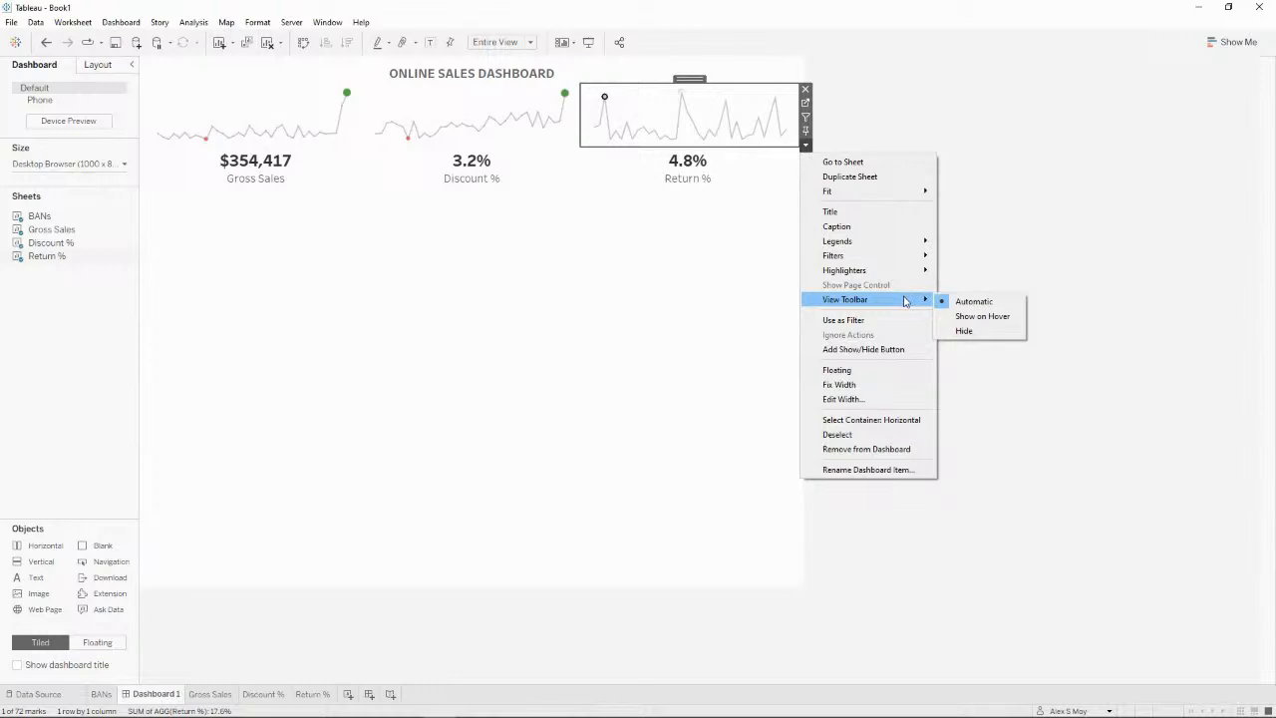
click(1163, 224)
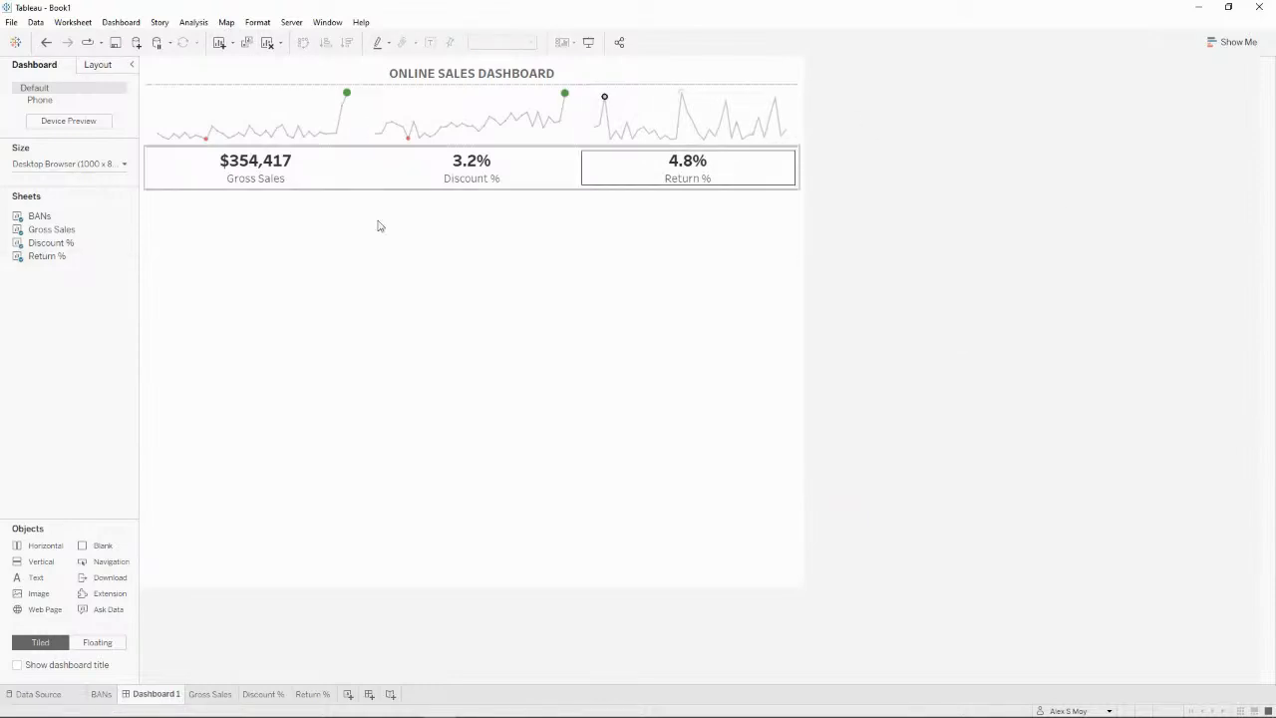
Step: Expand the dashboard's item hierarchy and remove the two outer horizontal containers wrapped around the vertical container
click(97, 64)
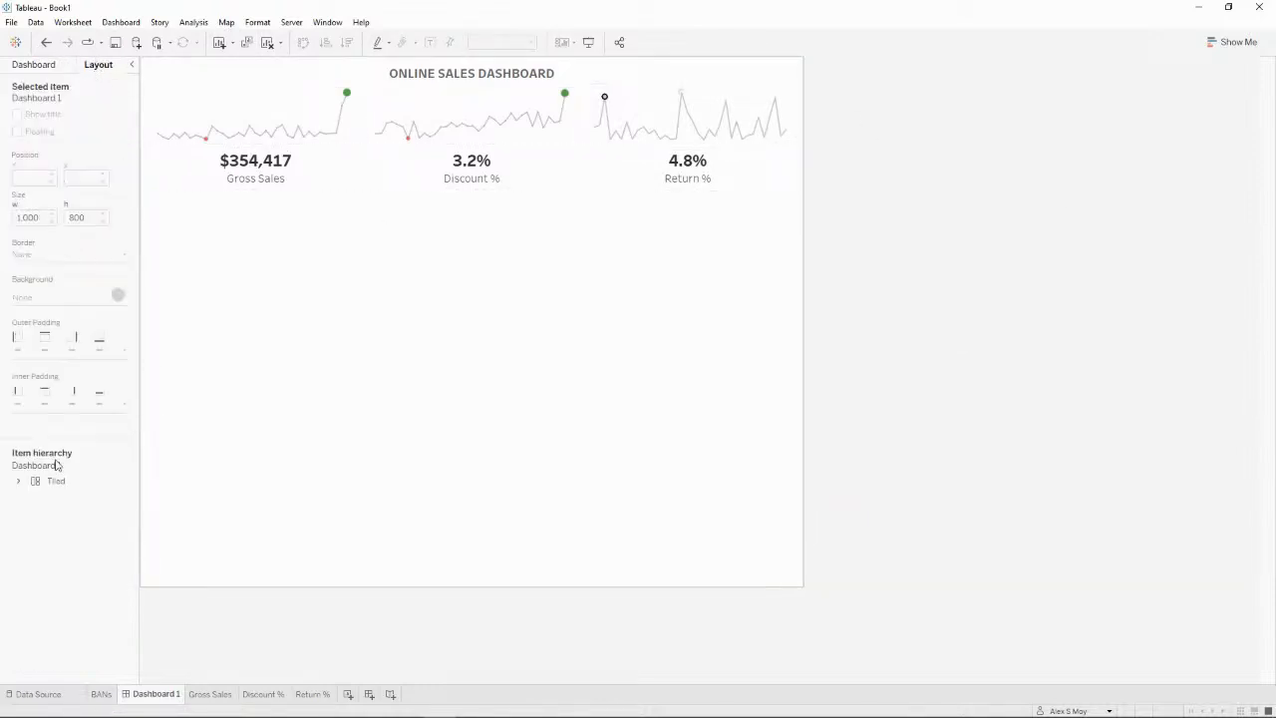
click(31, 496)
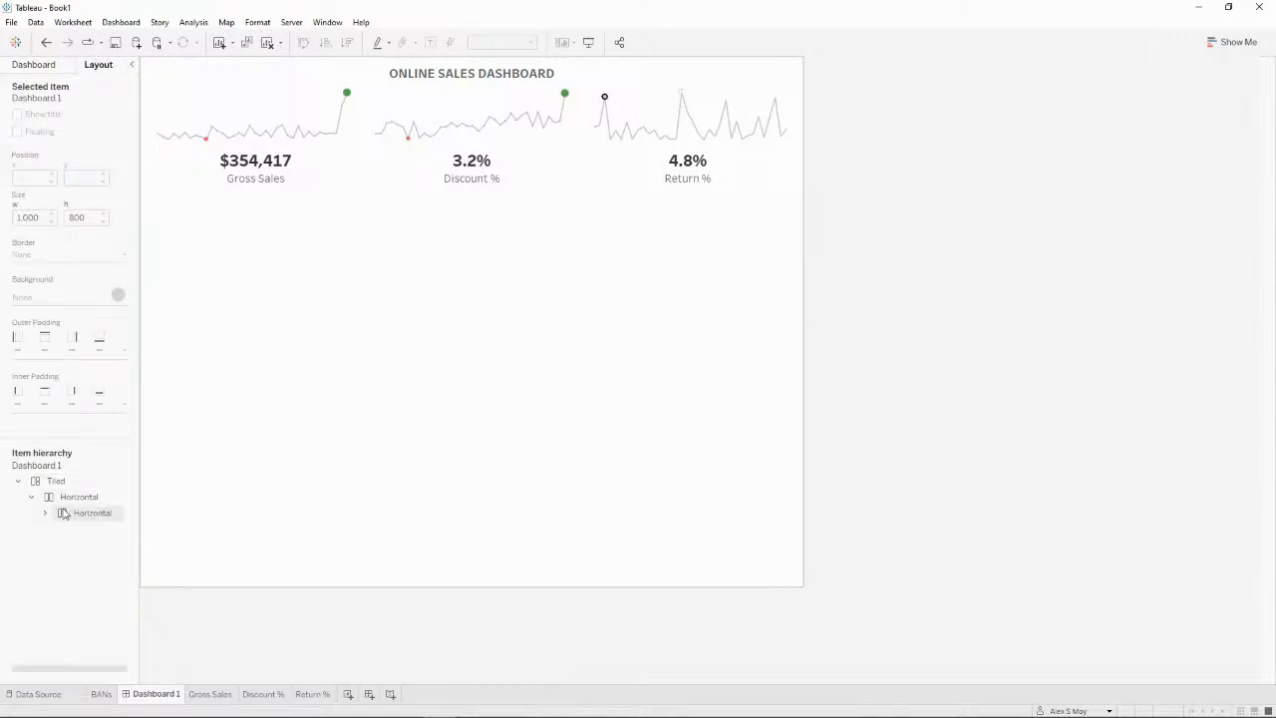
click(57, 528)
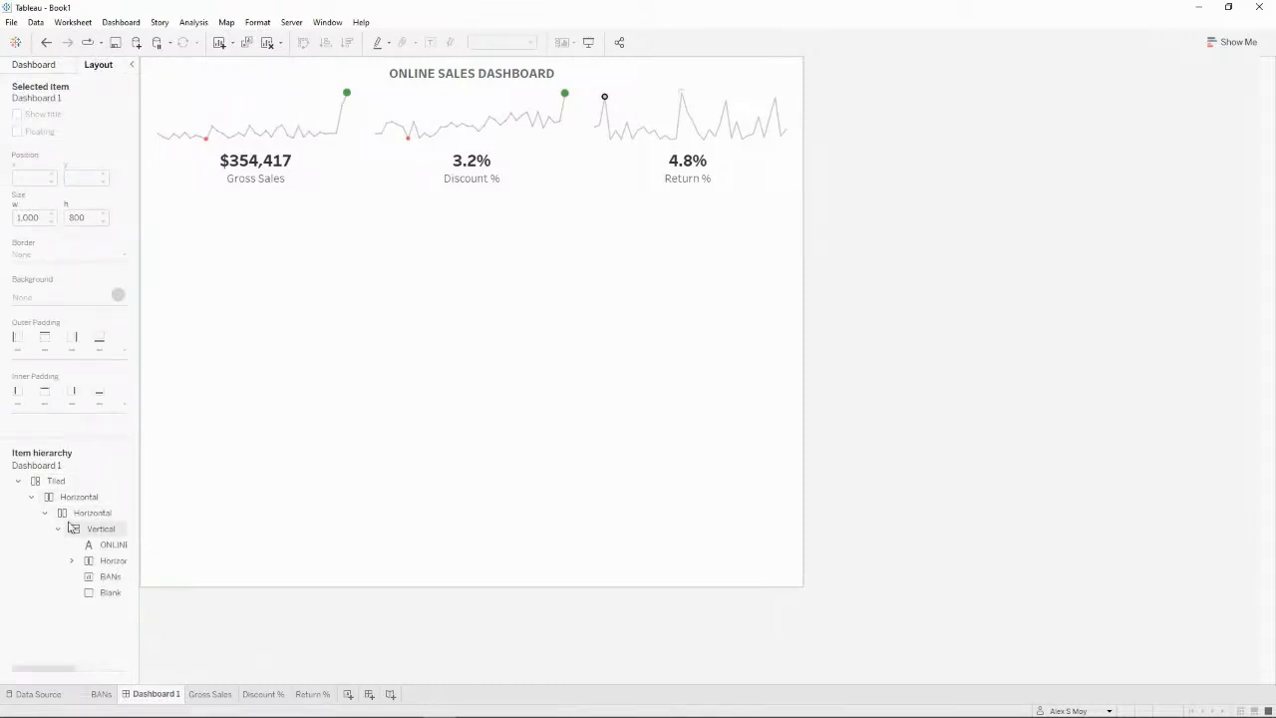
click(78, 500)
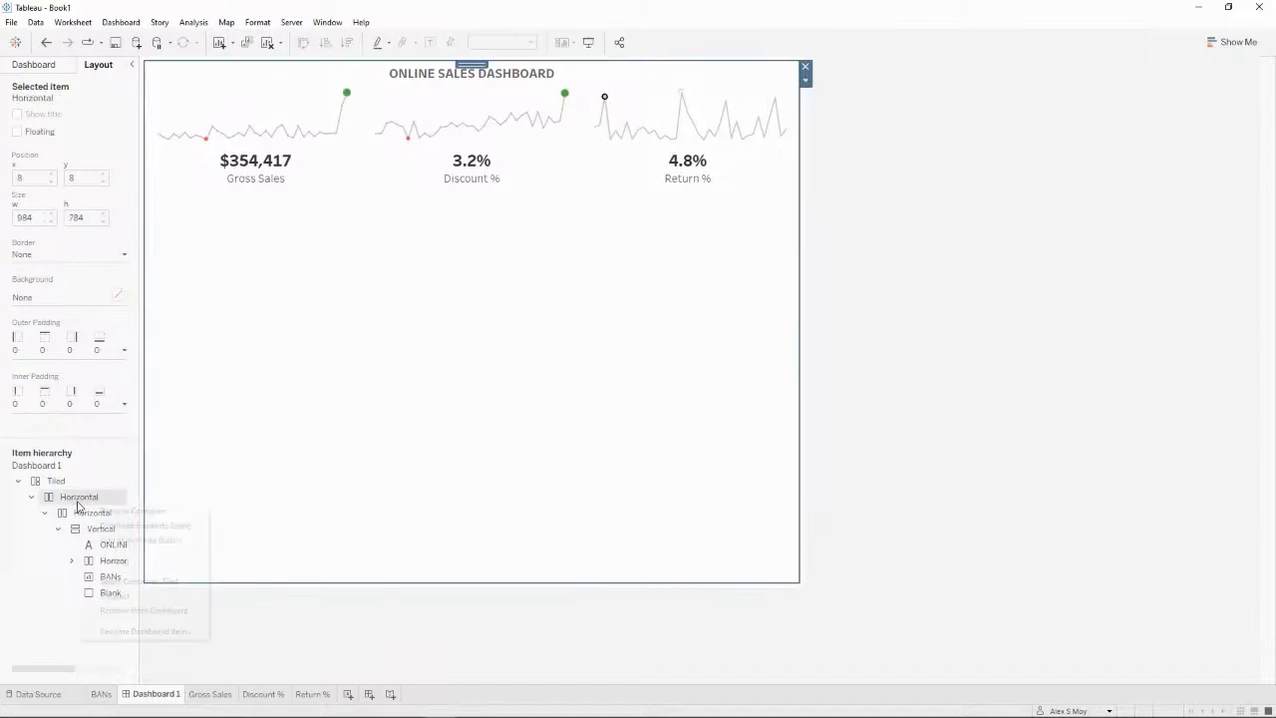
right_click(80, 503)
click(111, 514)
right_click(64, 495)
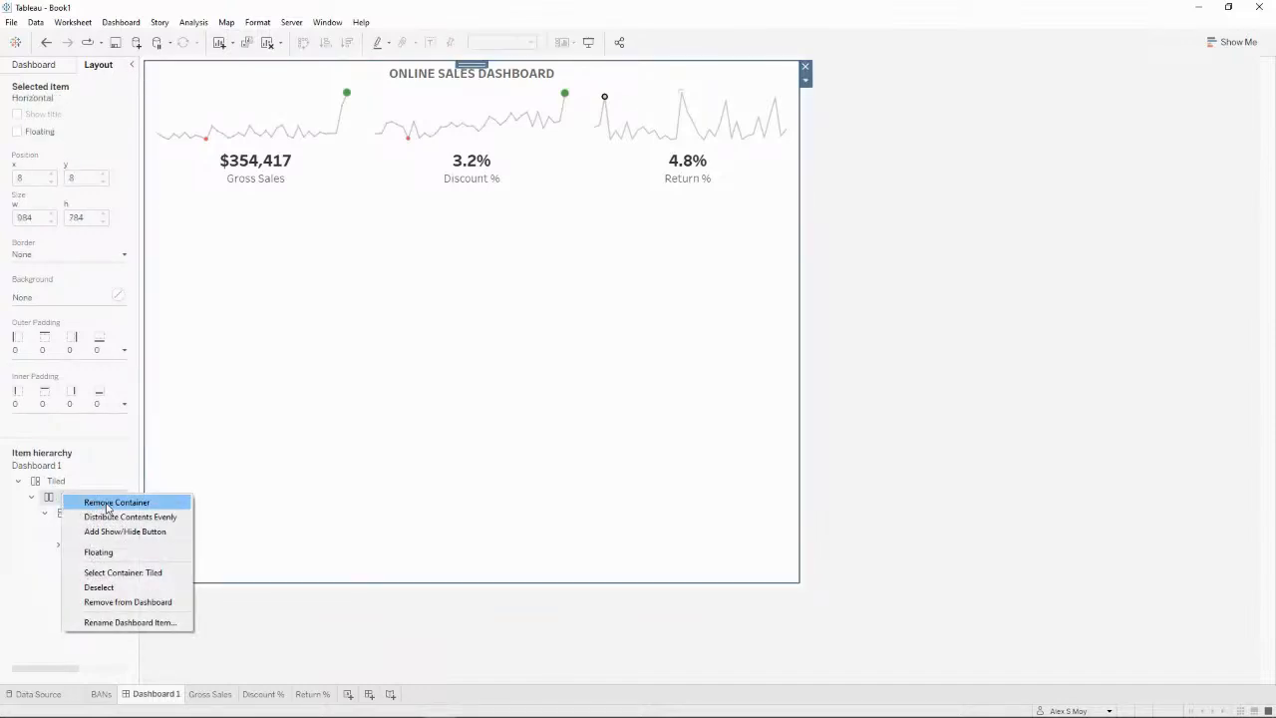
click(108, 502)
click(85, 497)
Step: Move the horizontal container holding the three sparklines directly below the BANs row
click(82, 531)
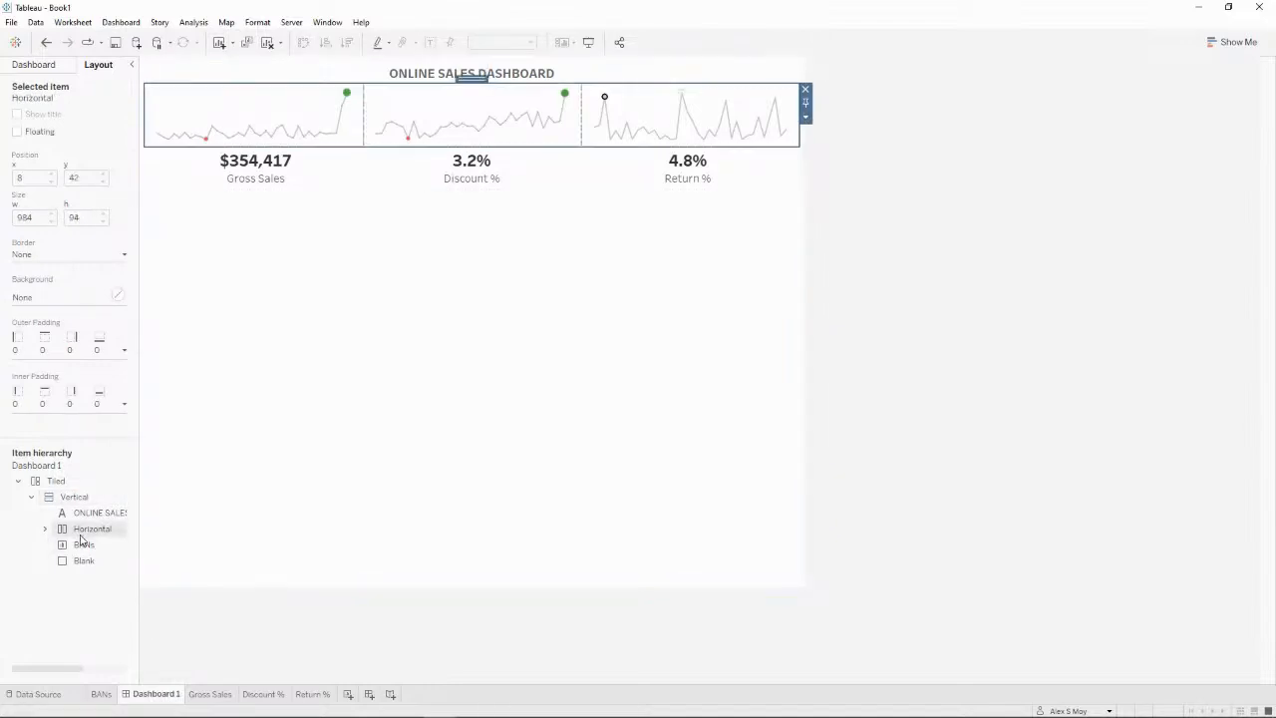
drag(472, 77, 469, 195)
click(926, 239)
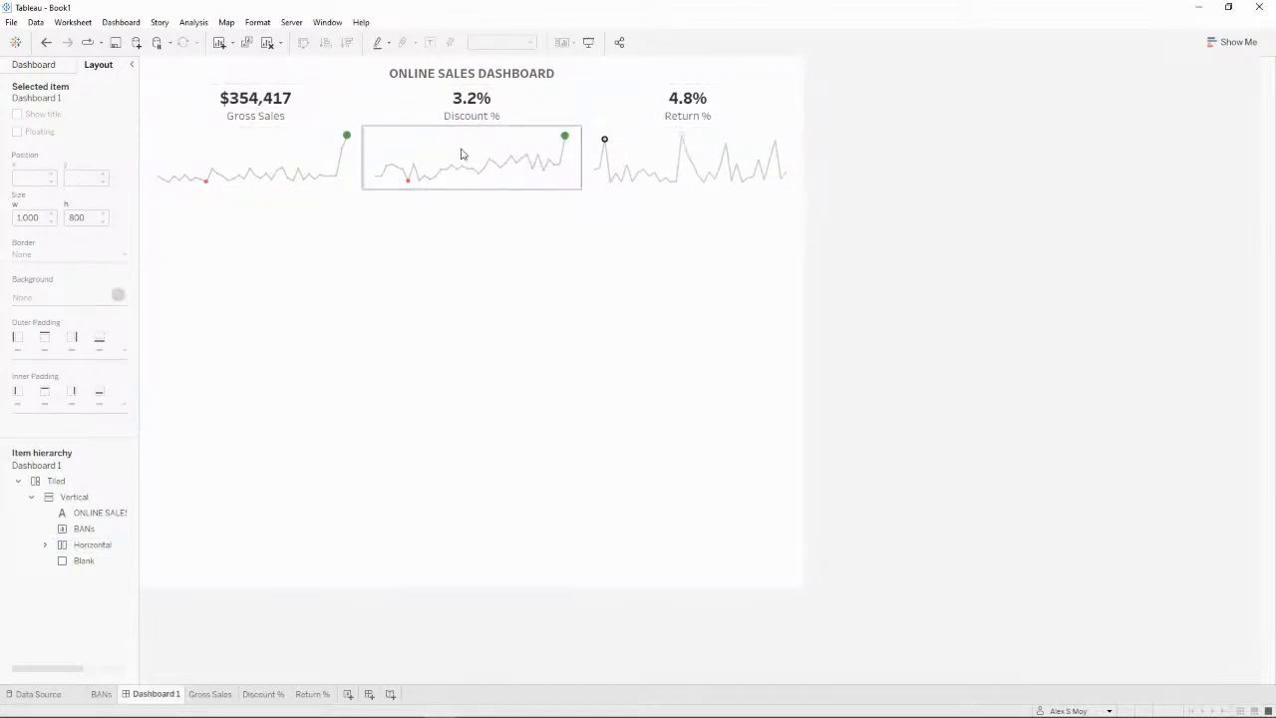
Step: Make the dashboard title row slightly taller and adjust the height of the sparkline row by moving its lower edge
click(100, 543)
drag(680, 190, 686, 173)
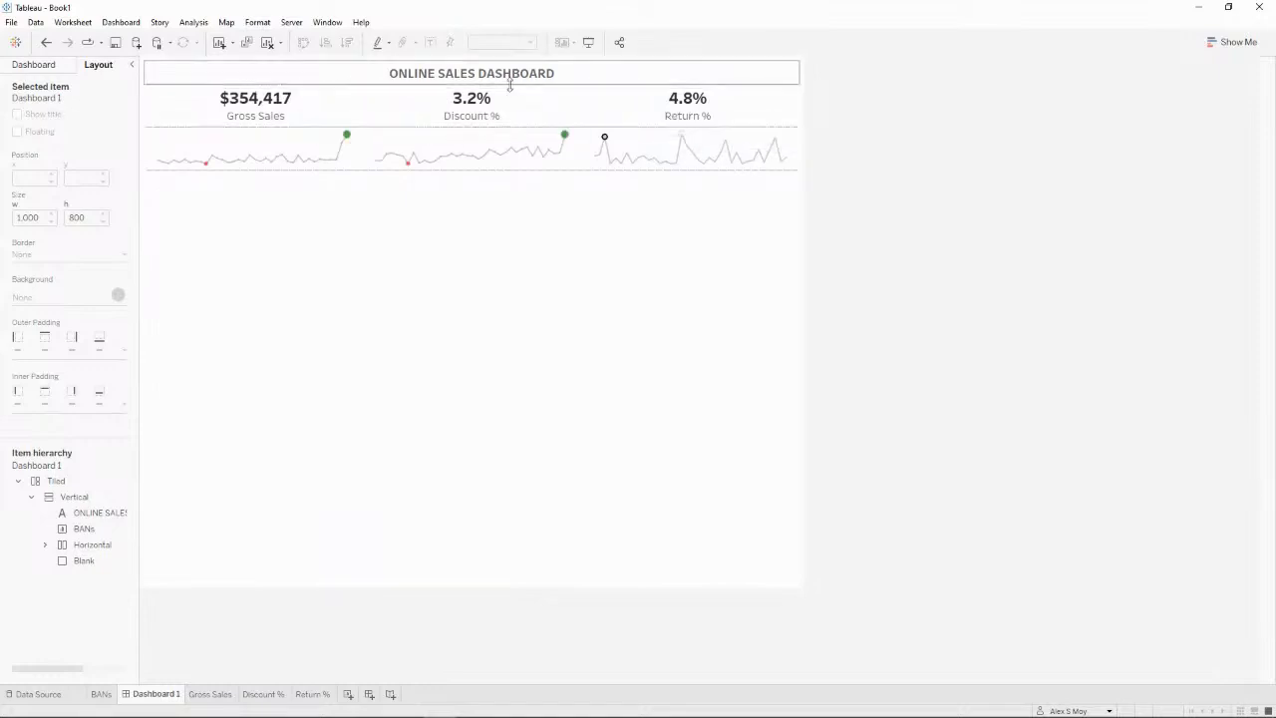
click(572, 72)
drag(559, 83, 559, 94)
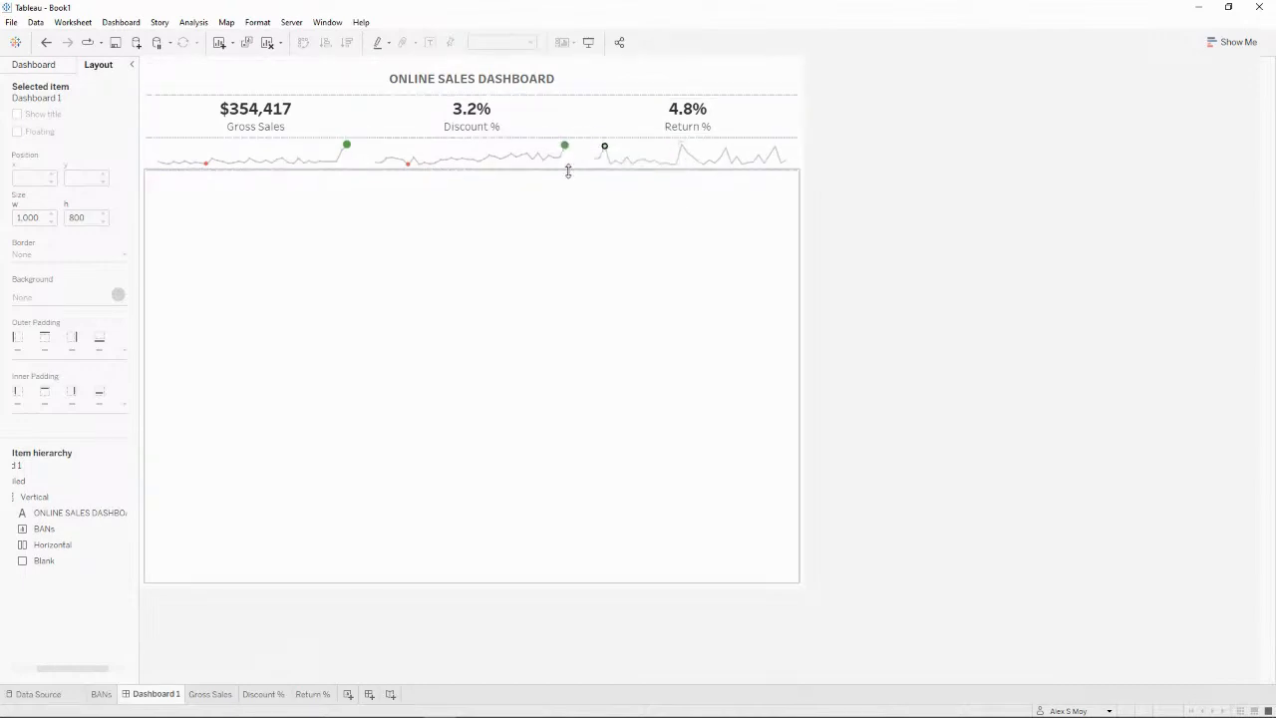
drag(573, 171, 573, 189)
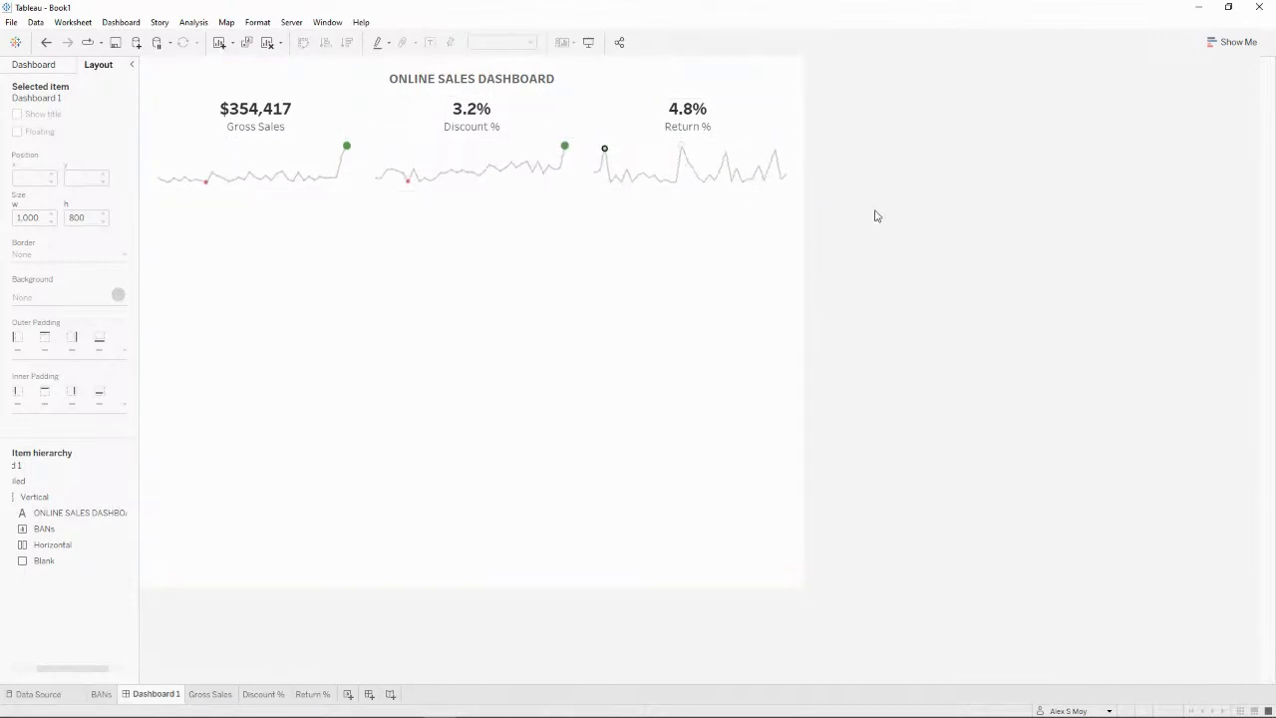
click(618, 251)
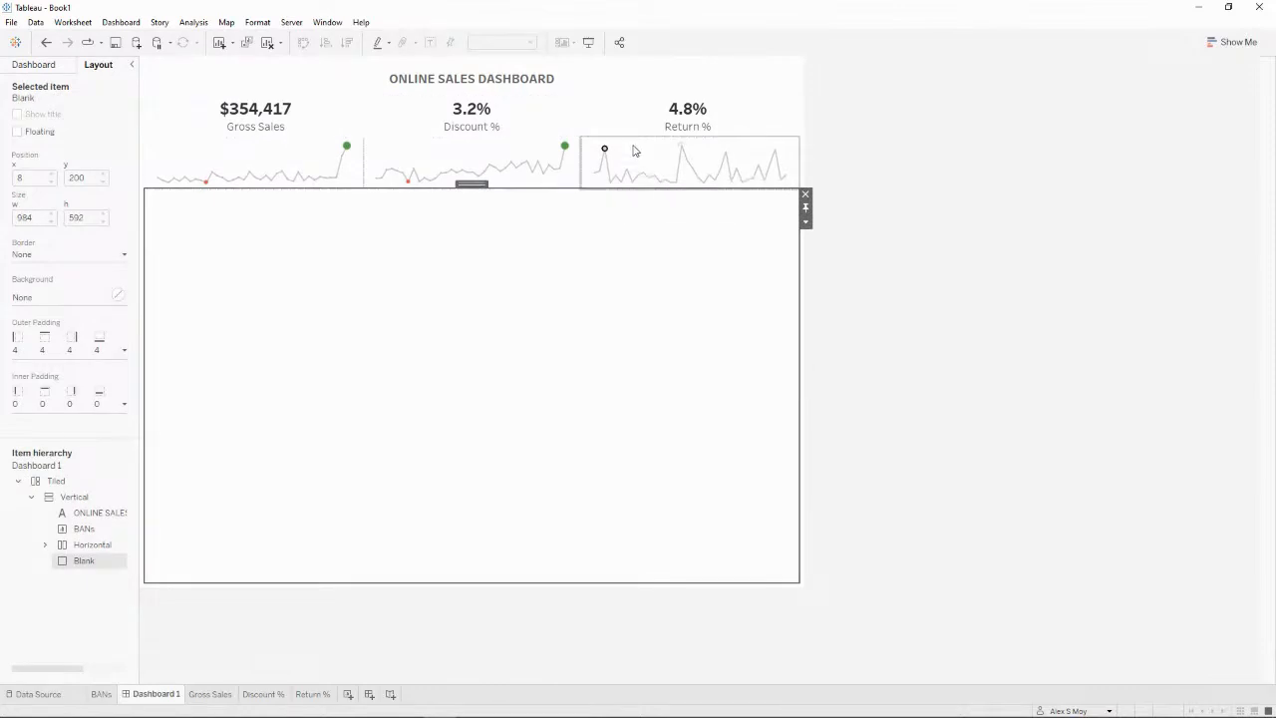
click(634, 150)
click(692, 273)
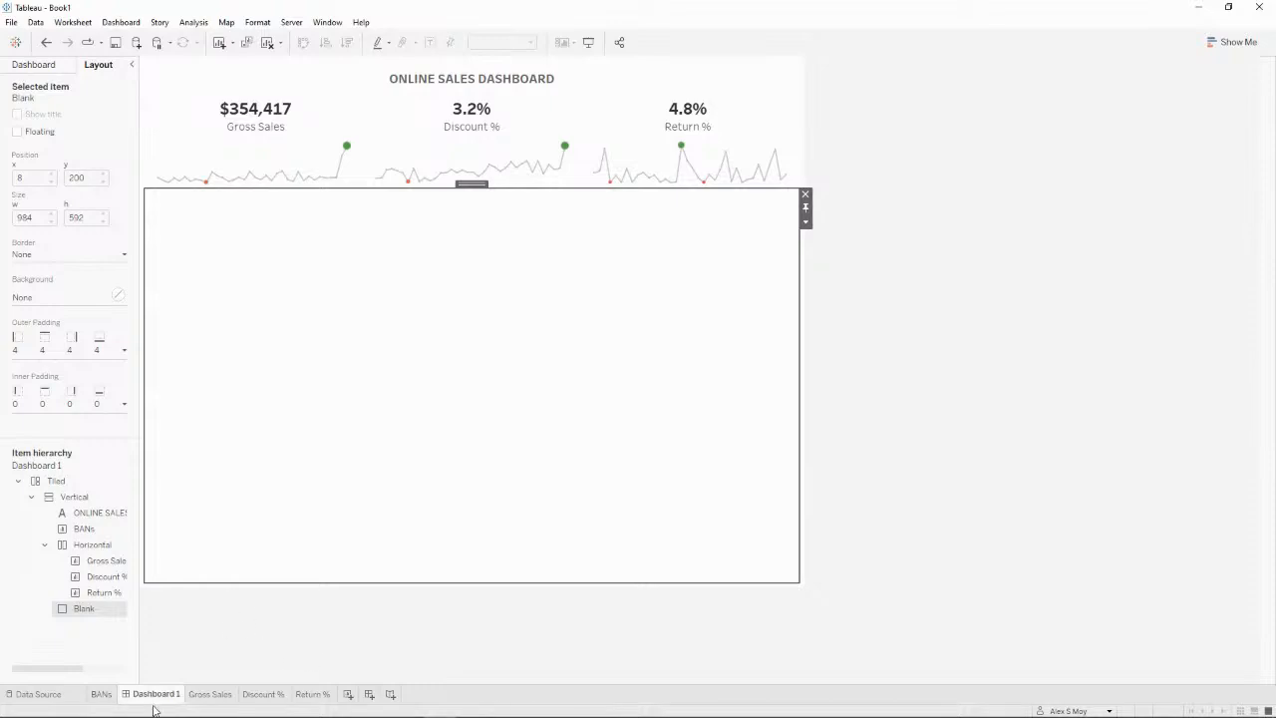
Step: Create a new worksheet and switch to the business.retailsales2 data source
click(348, 695)
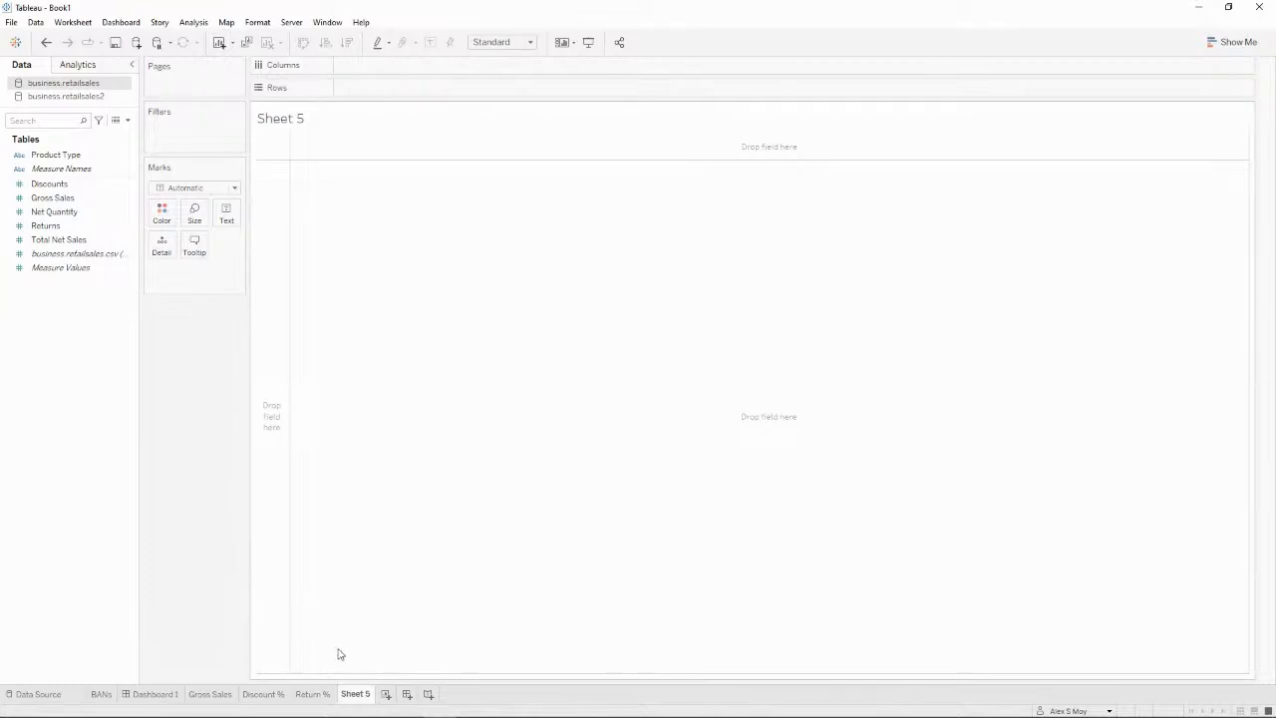
click(77, 96)
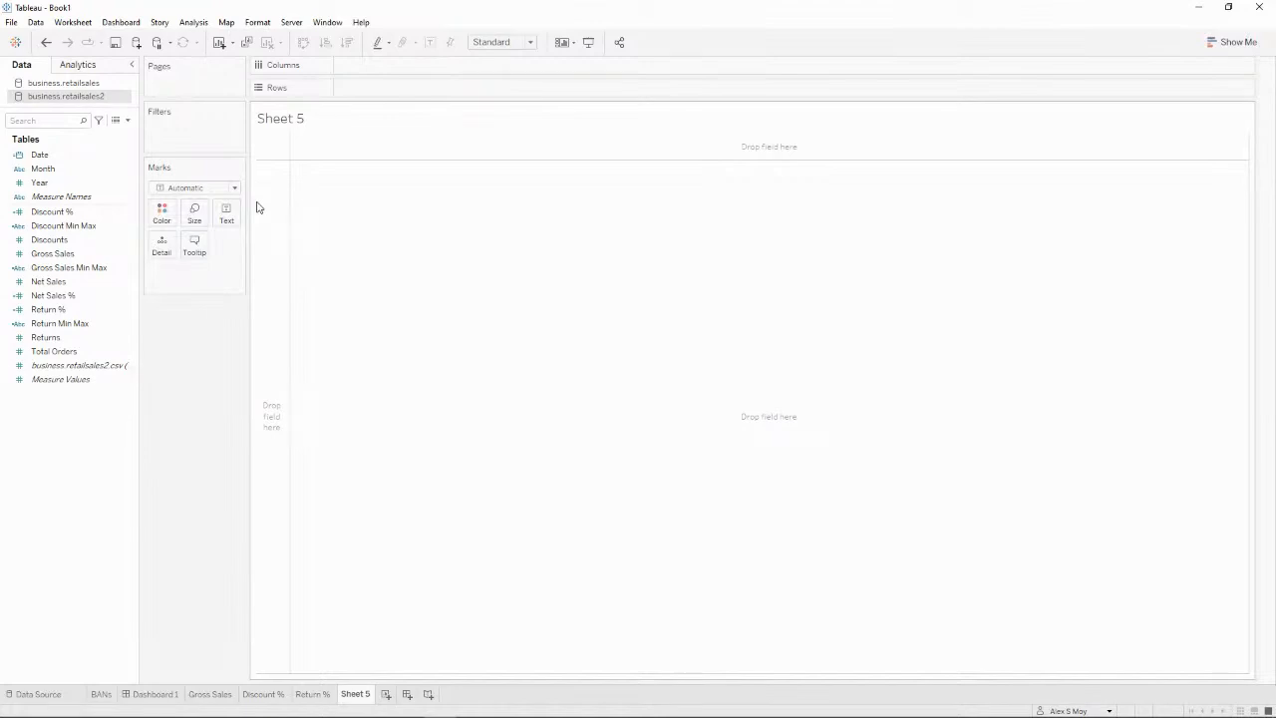
click(73, 213)
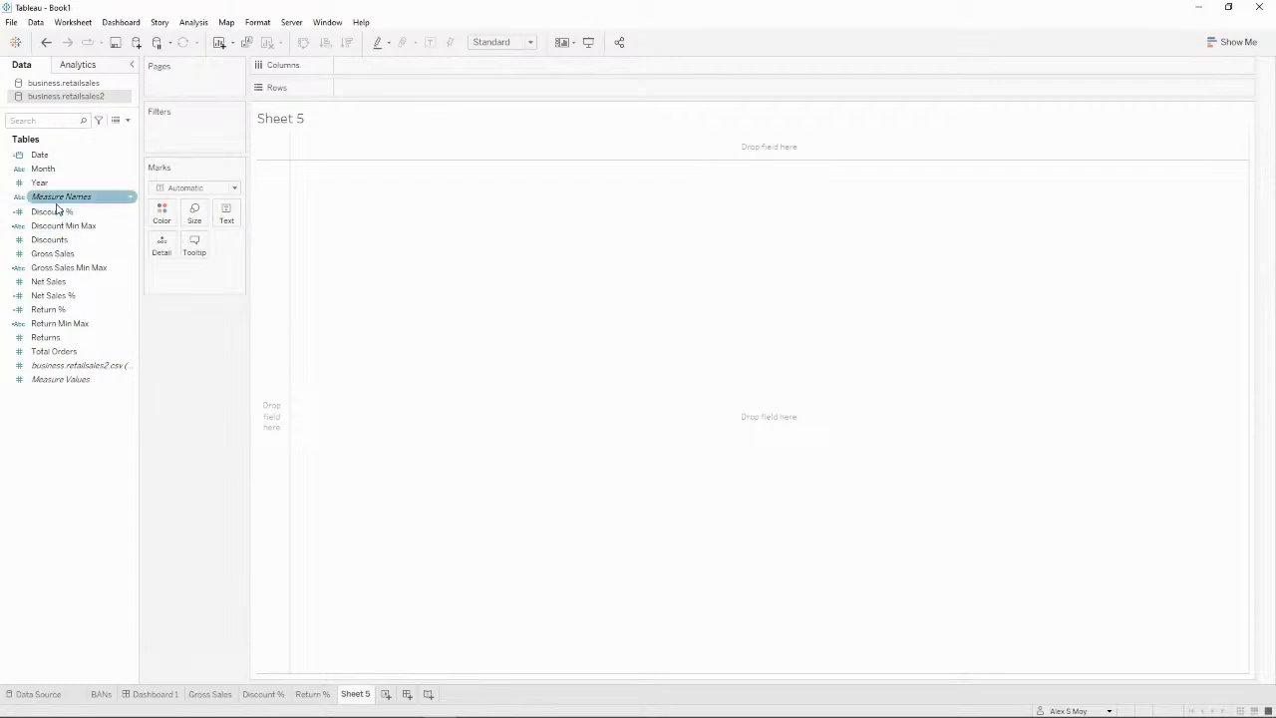
Step: Try plotting Discount % on the rows as a circle mark, and take the field off the sheet again
drag(55, 212, 565, 264)
click(224, 188)
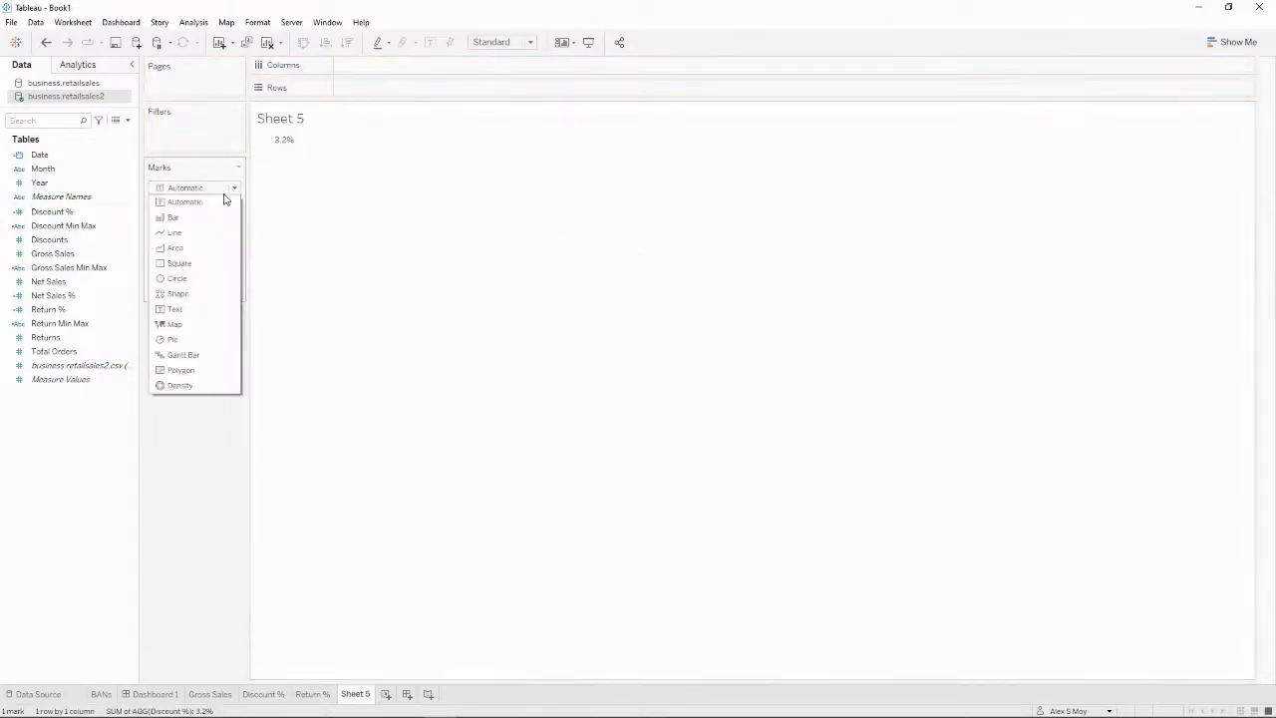
click(197, 278)
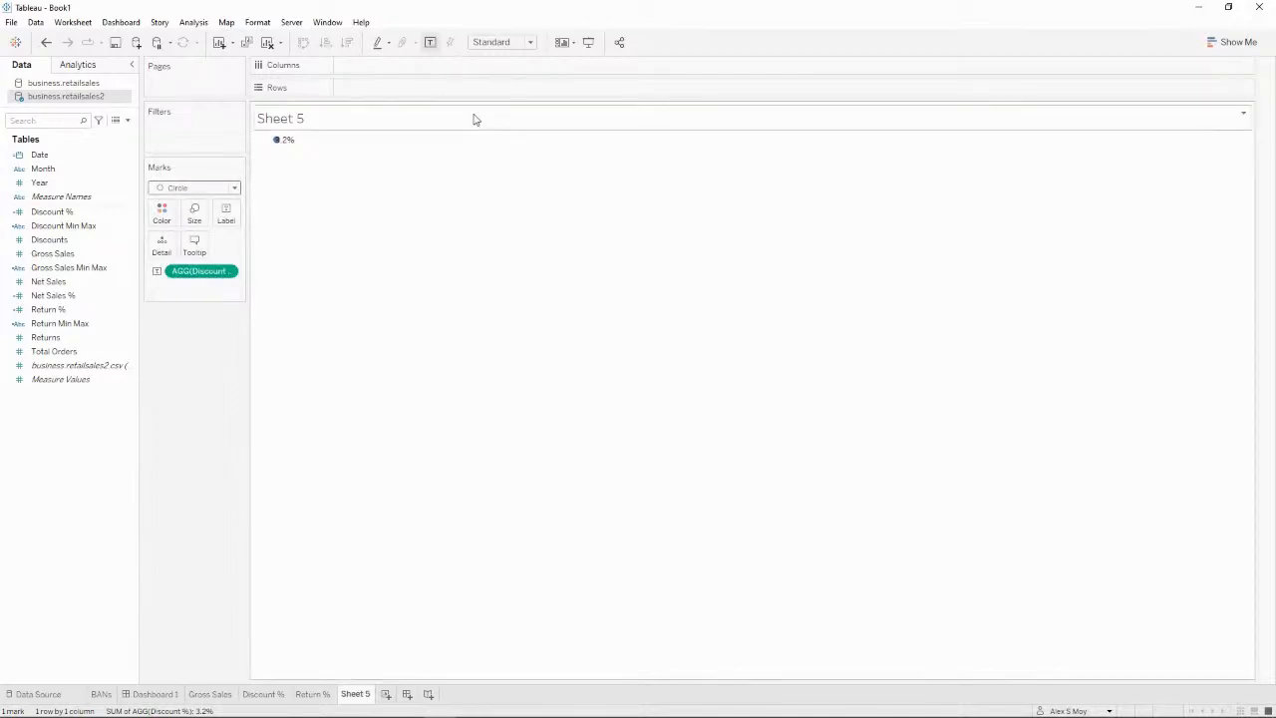
click(1235, 42)
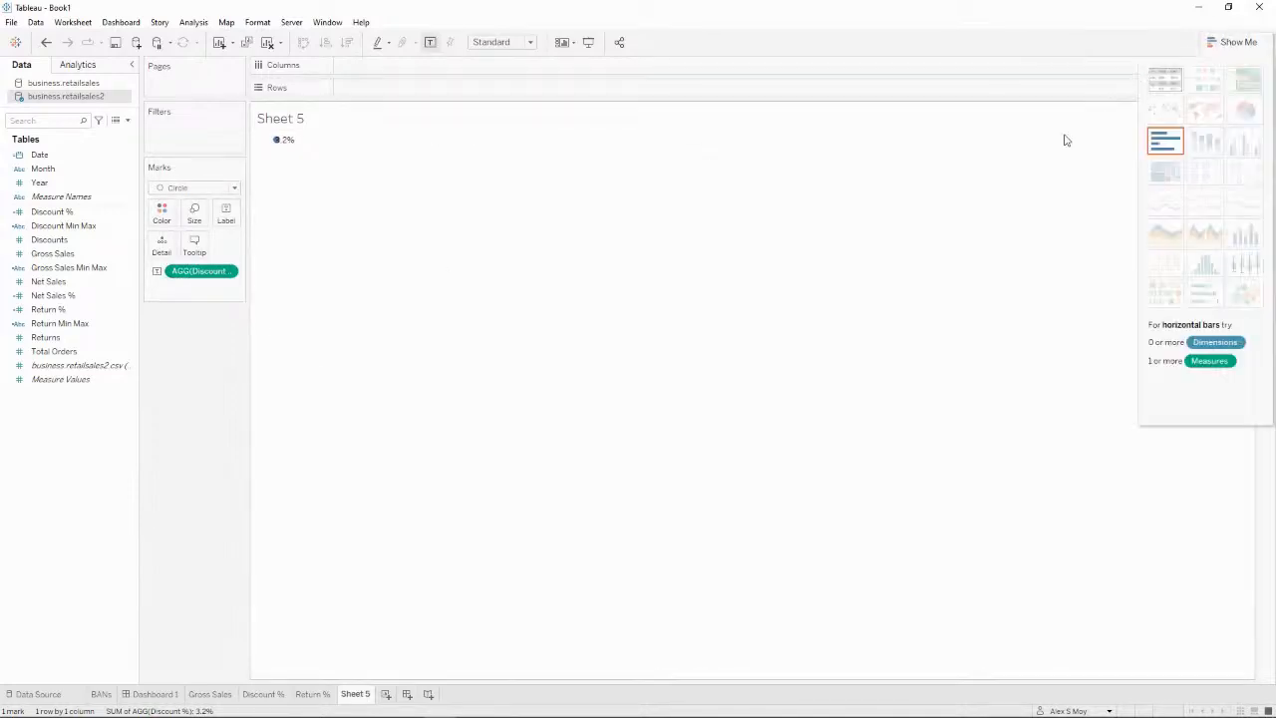
drag(217, 279, 543, 89)
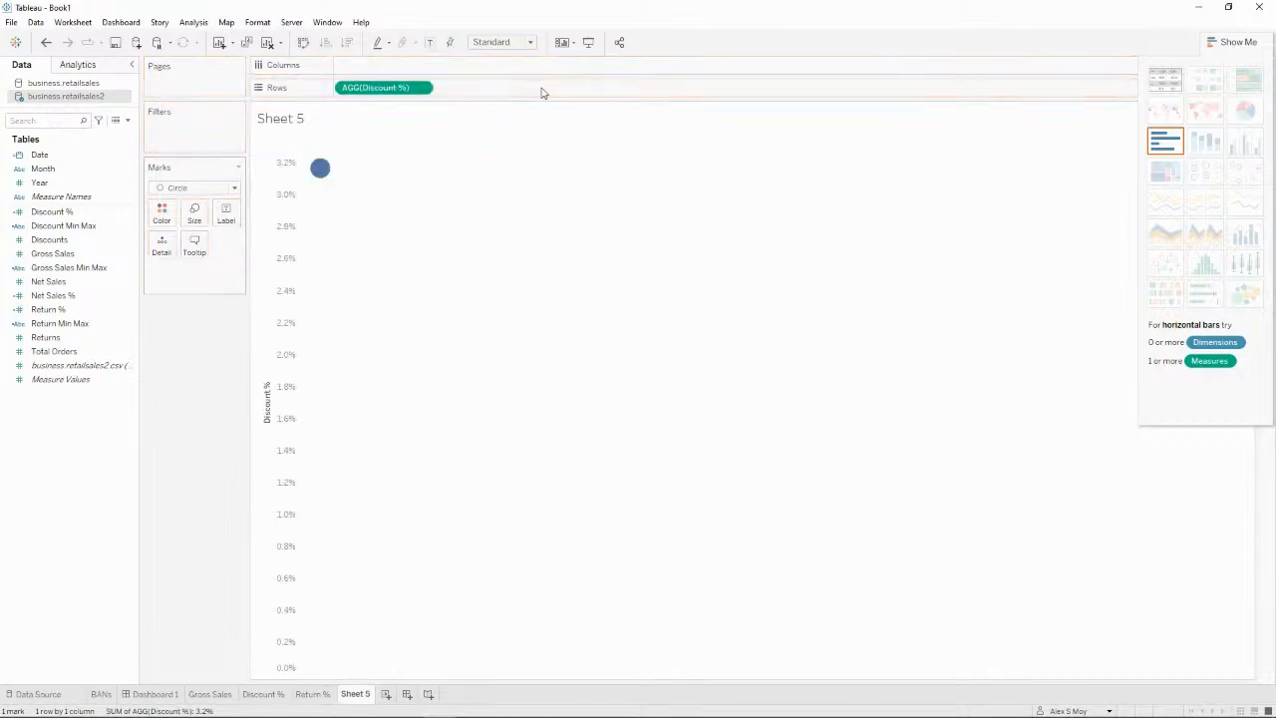
drag(144, 397, 120, 489)
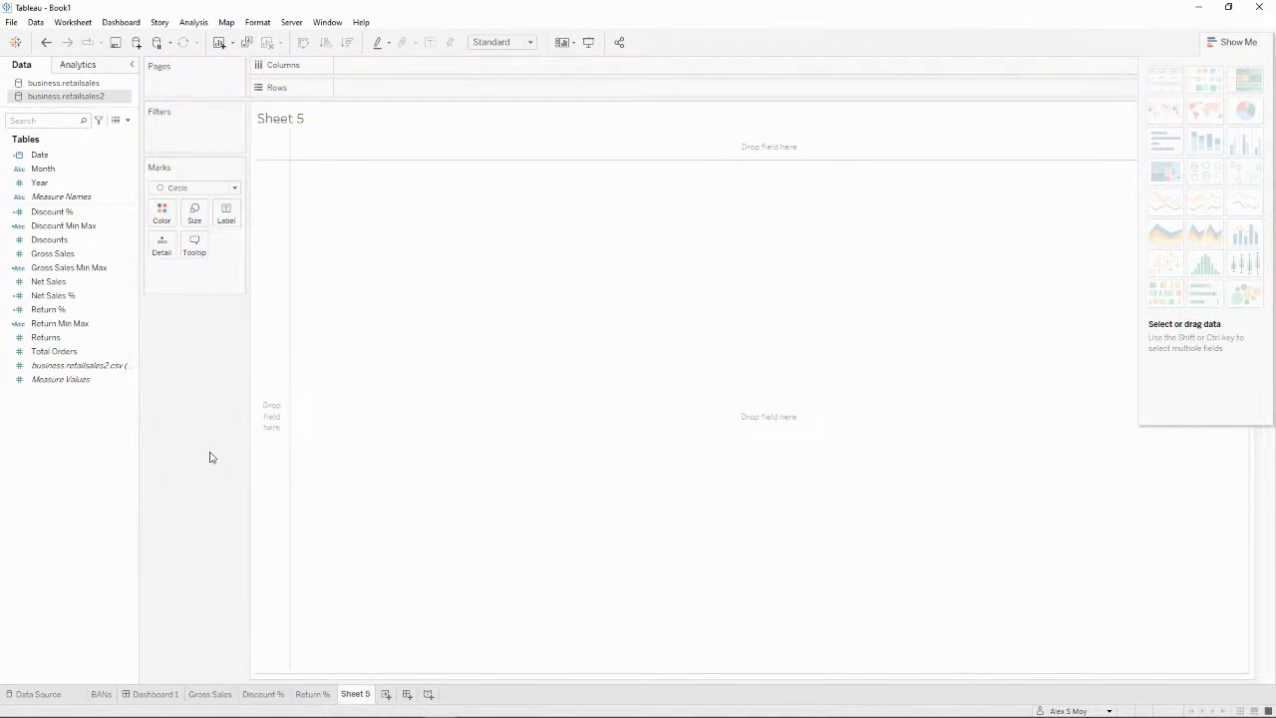
click(1247, 44)
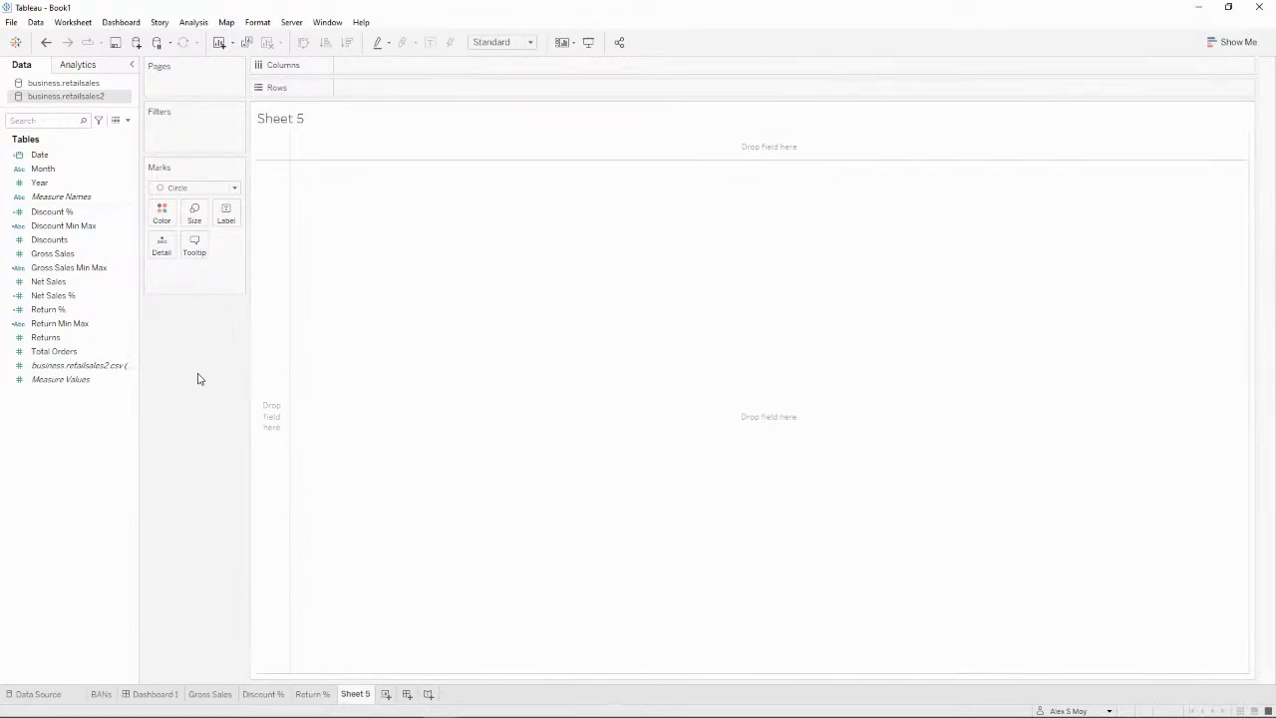
right_click(112, 467)
click(166, 476)
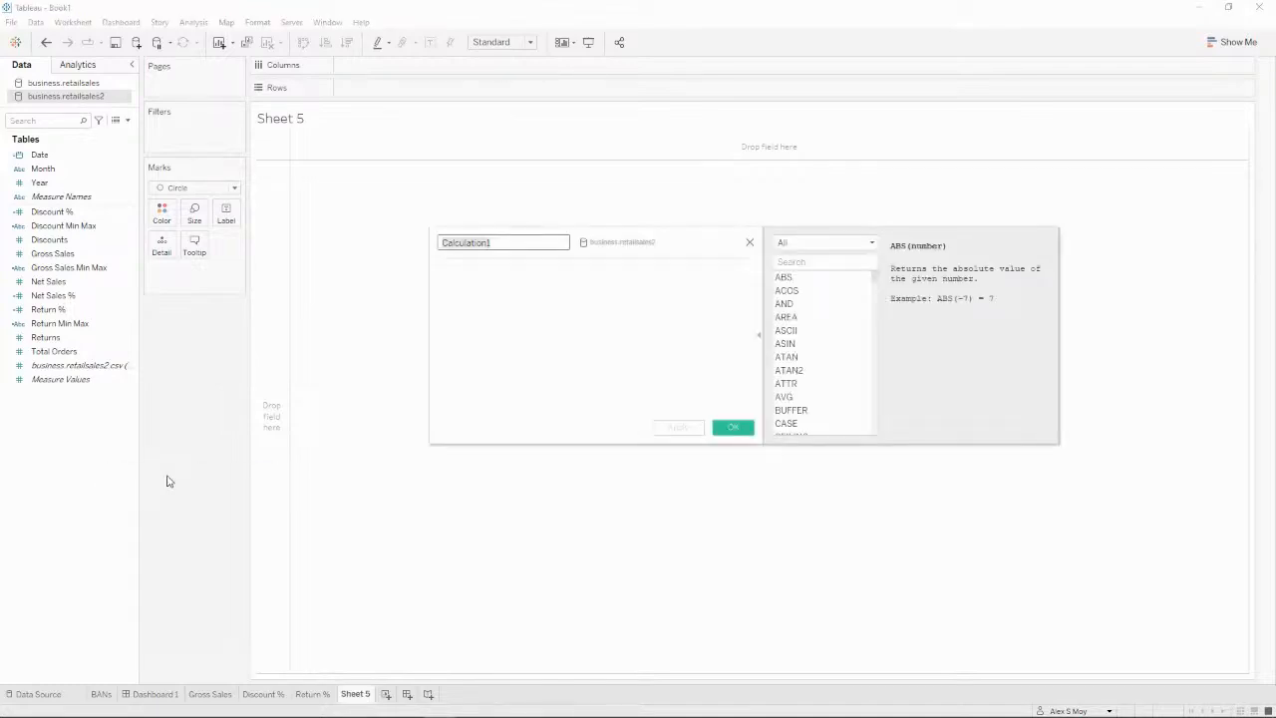
text(Discount % - 1)
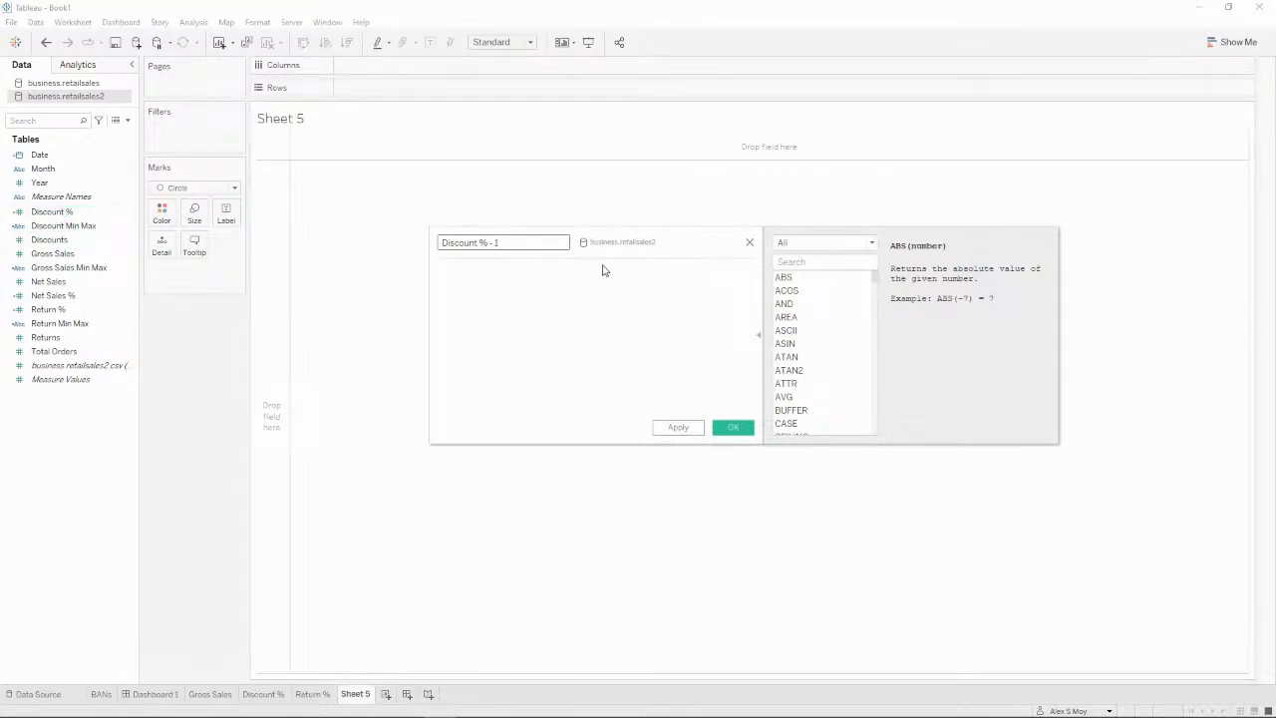
click(750, 244)
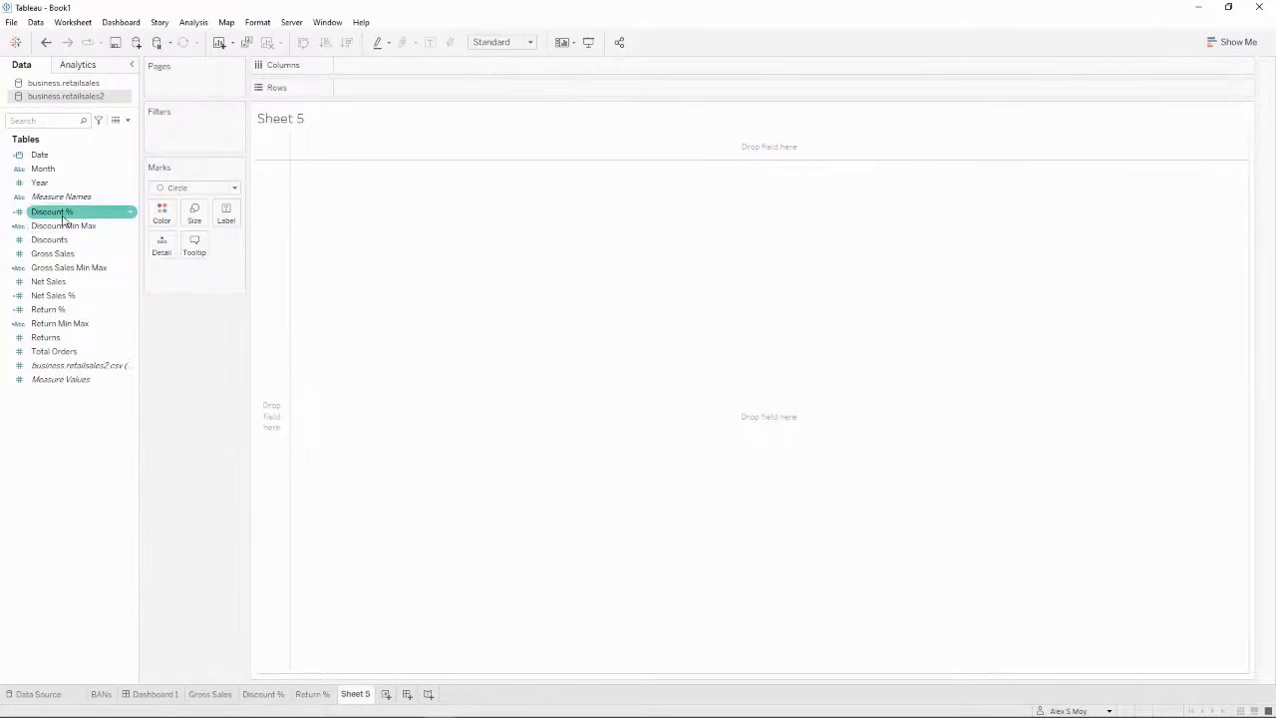
Step: Try plotting Discount % and Return % on the rows as circle marks, and clear the sheet
double_click(52, 212)
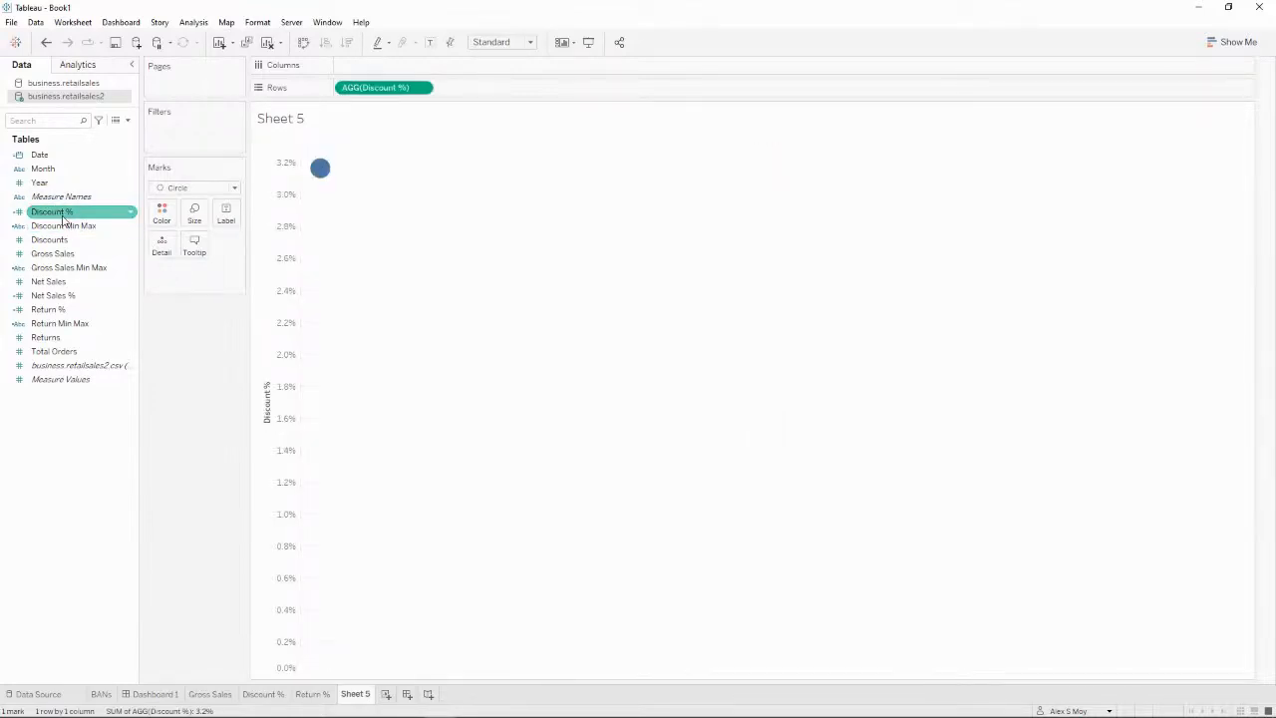
mouse_move(336, 182)
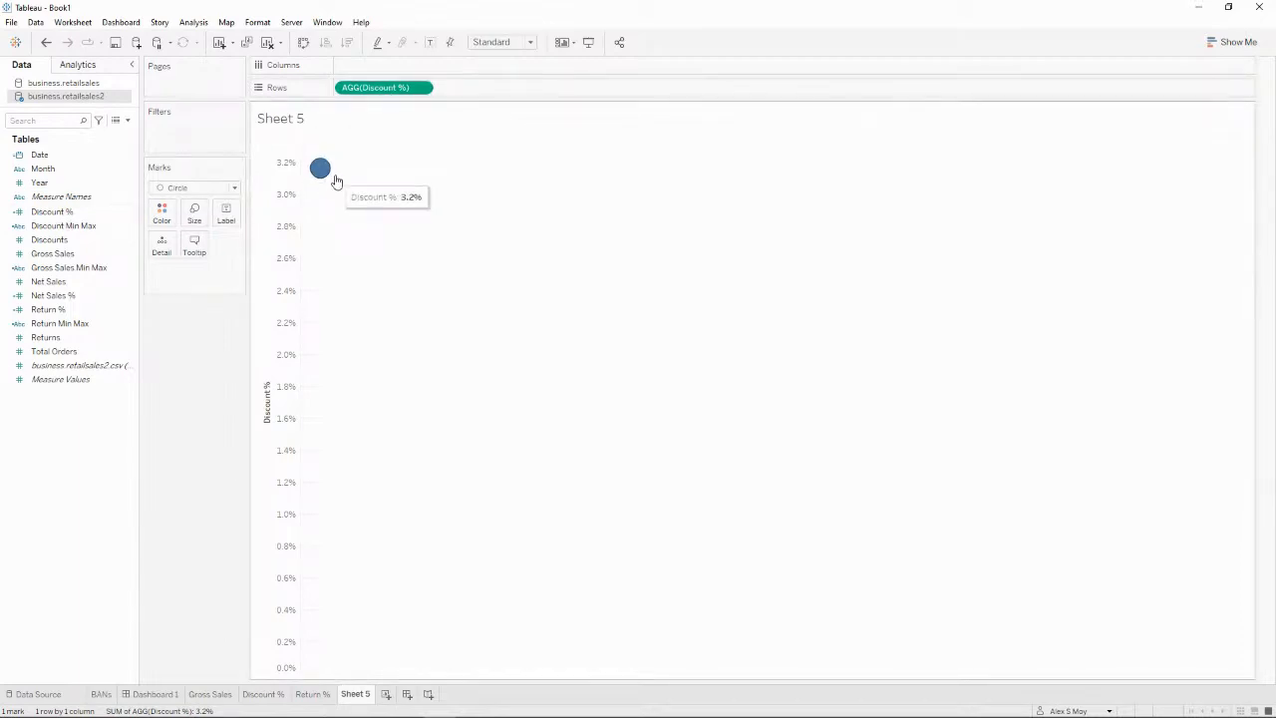
click(100, 200)
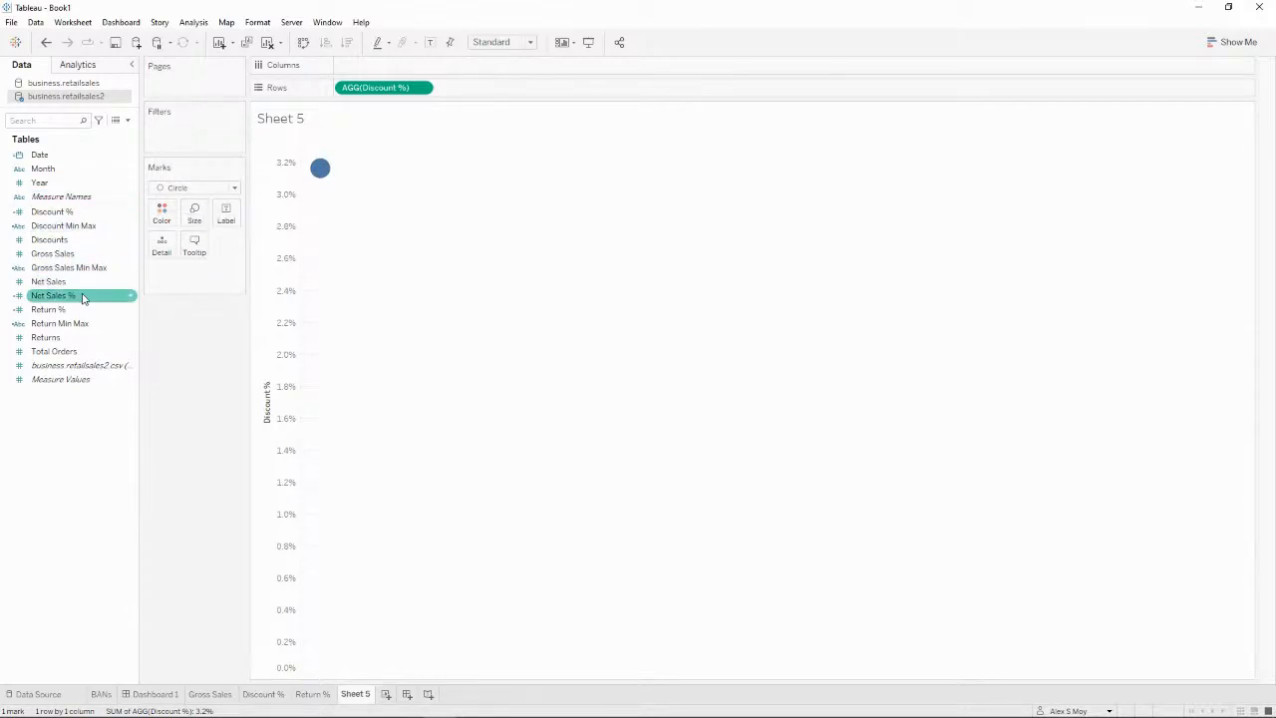
drag(87, 311, 579, 90)
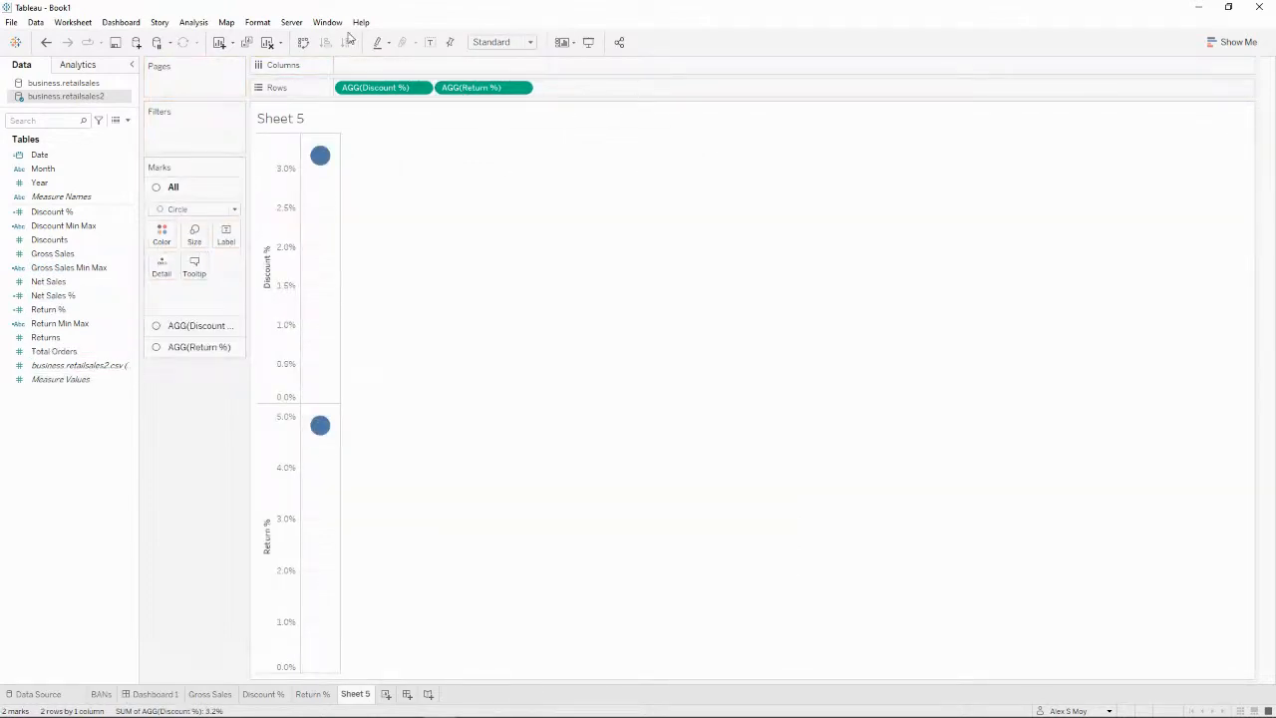
click(268, 42)
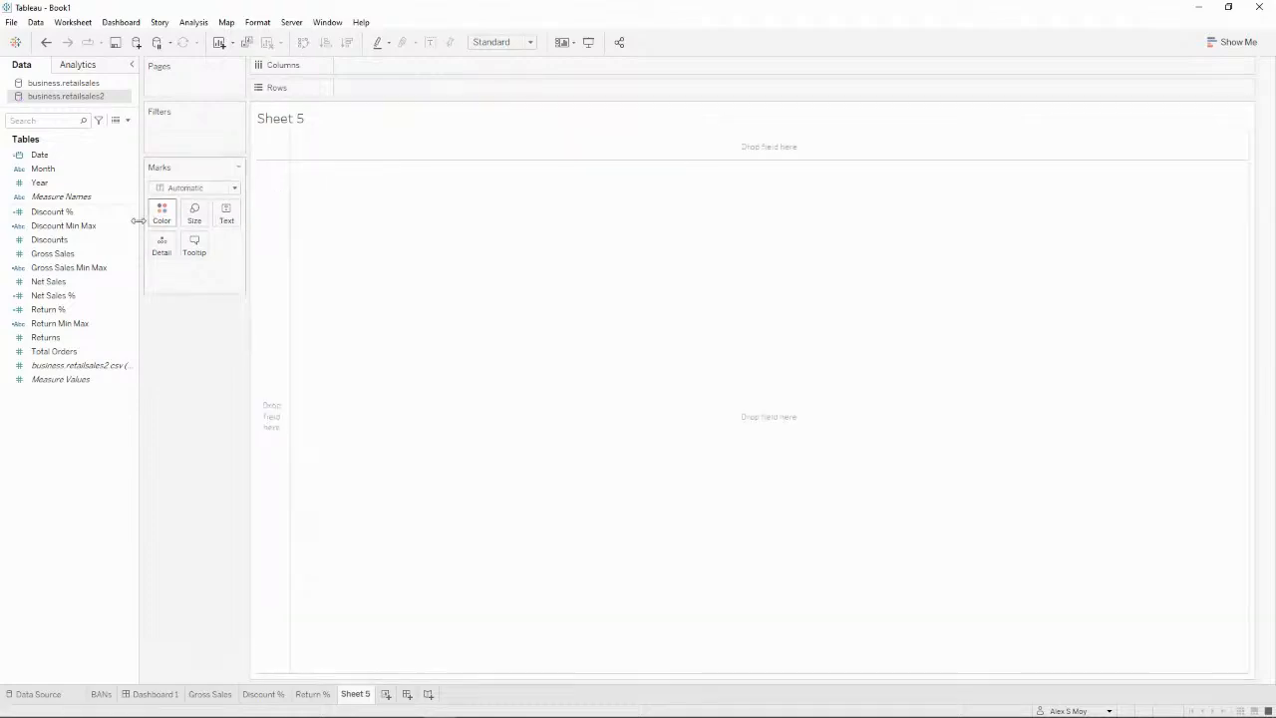
Step: Build a horizontal bar chart of Discount %, Net Sales % and Return % with Measure Values on columns and Measure Names on rows
drag(78, 212, 84, 218)
ctrl+click(89, 295)
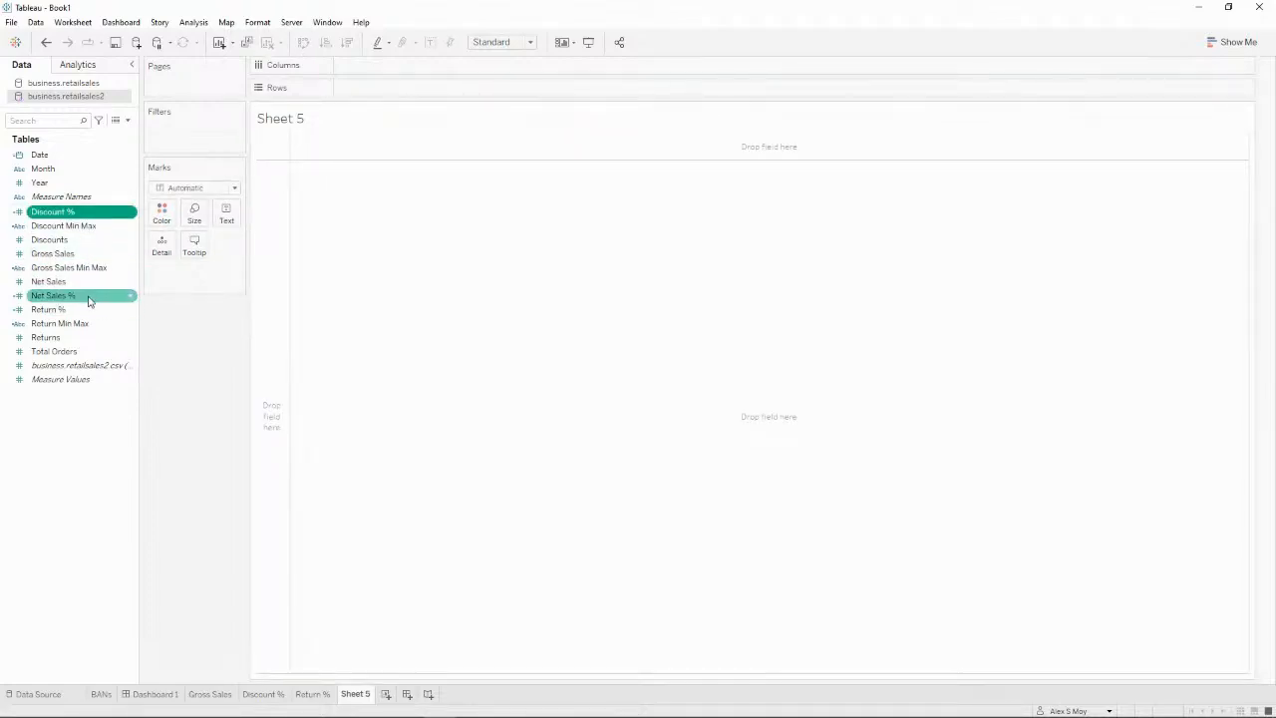
ctrl+click(93, 341)
ctrl+click(95, 310)
drag(70, 297, 524, 251)
drag(231, 267, 527, 65)
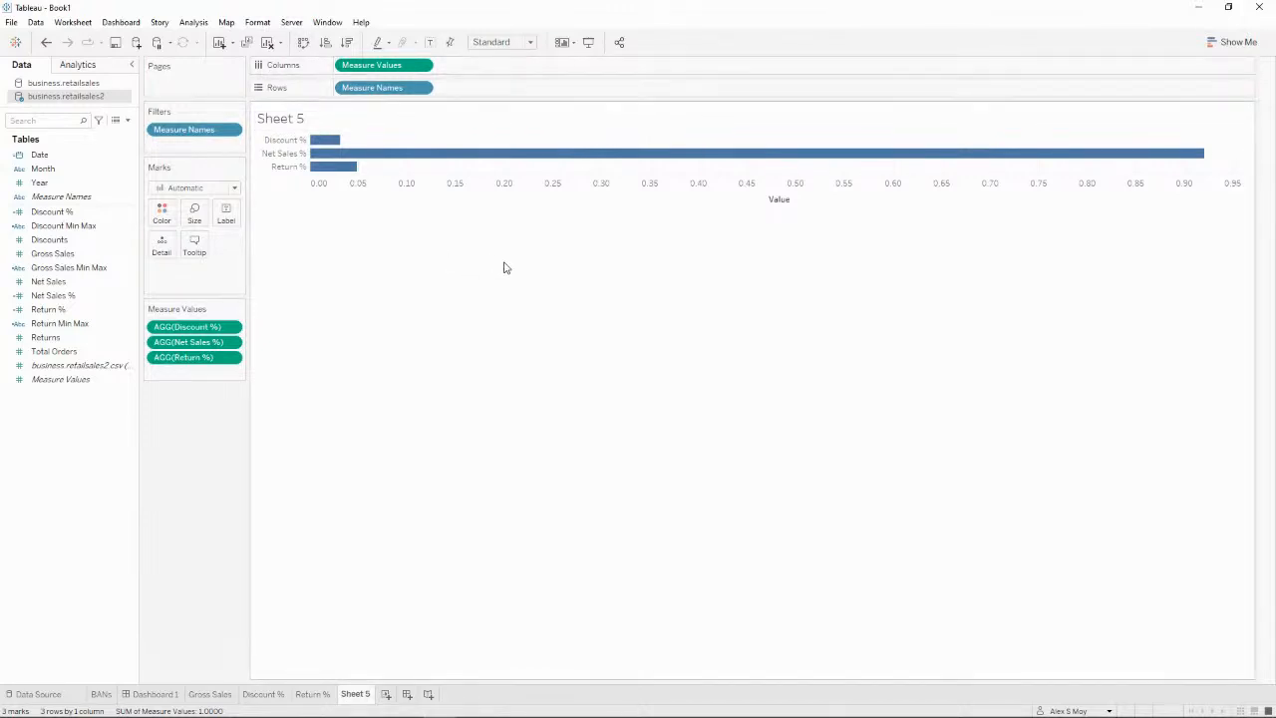
Step: Format the value axis numbers of the bar chart as percentages
right_click(571, 194)
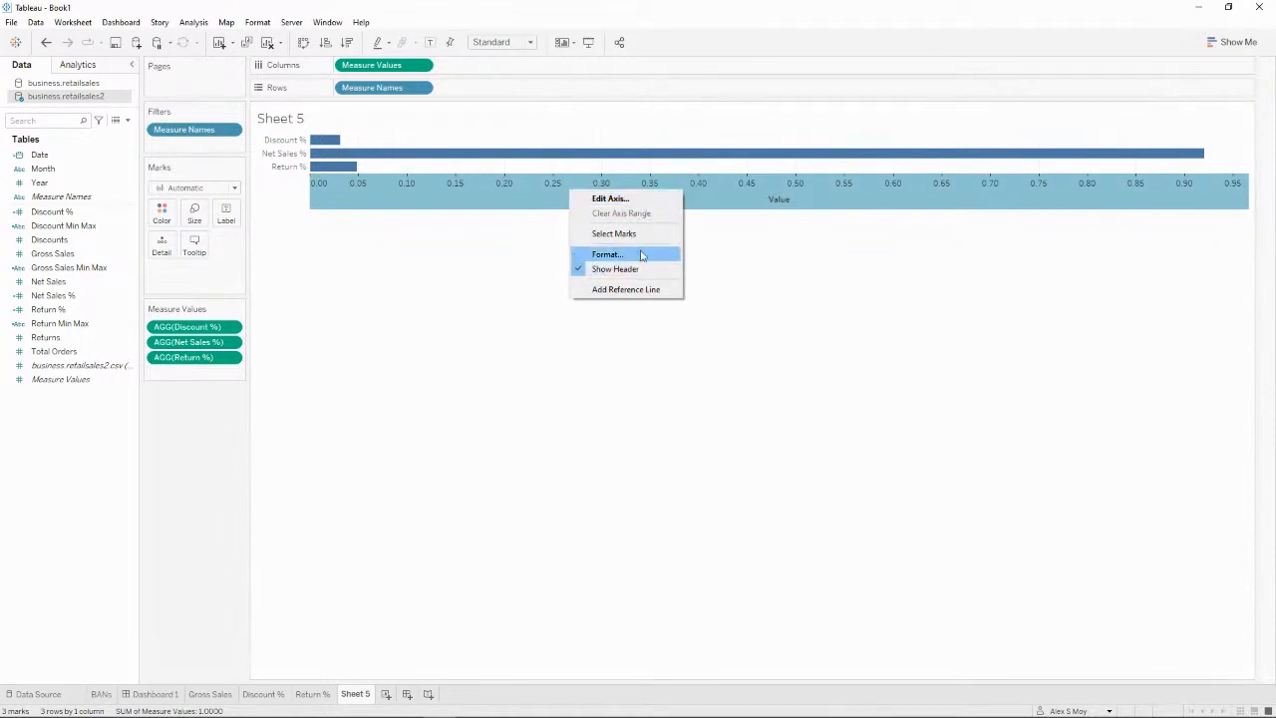
click(606, 254)
click(124, 249)
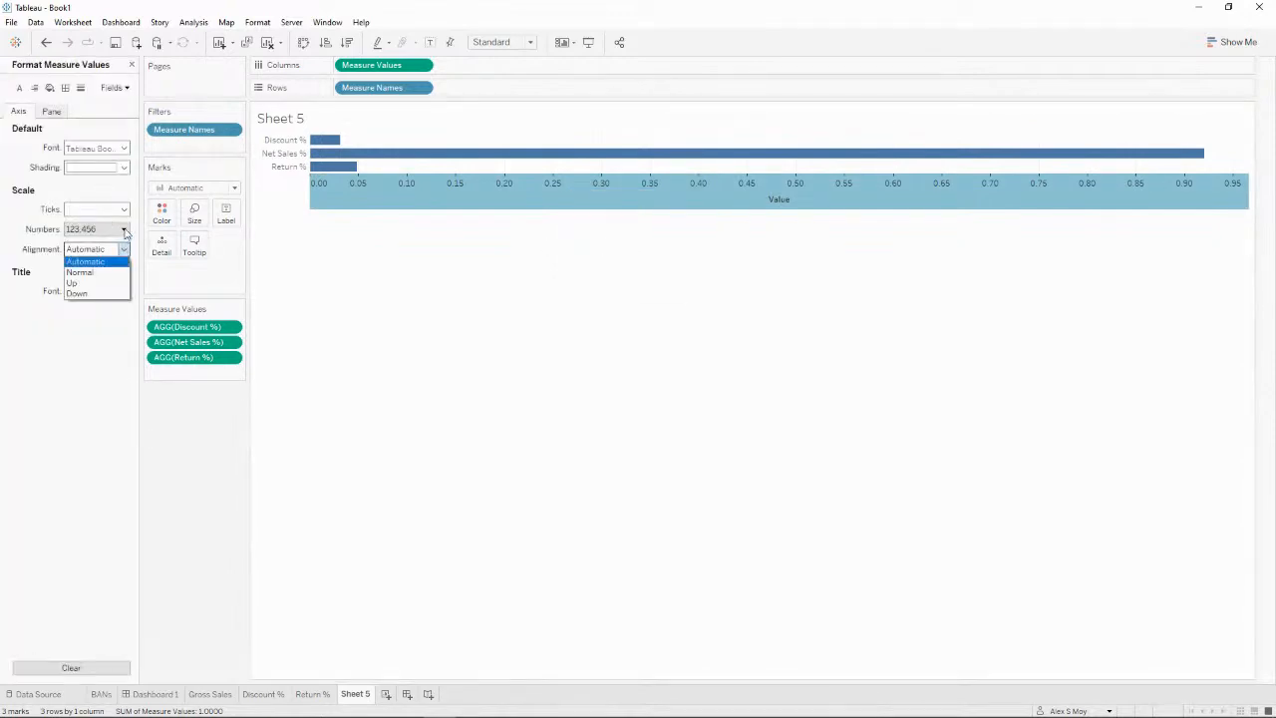
click(124, 229)
click(110, 311)
click(245, 277)
click(718, 381)
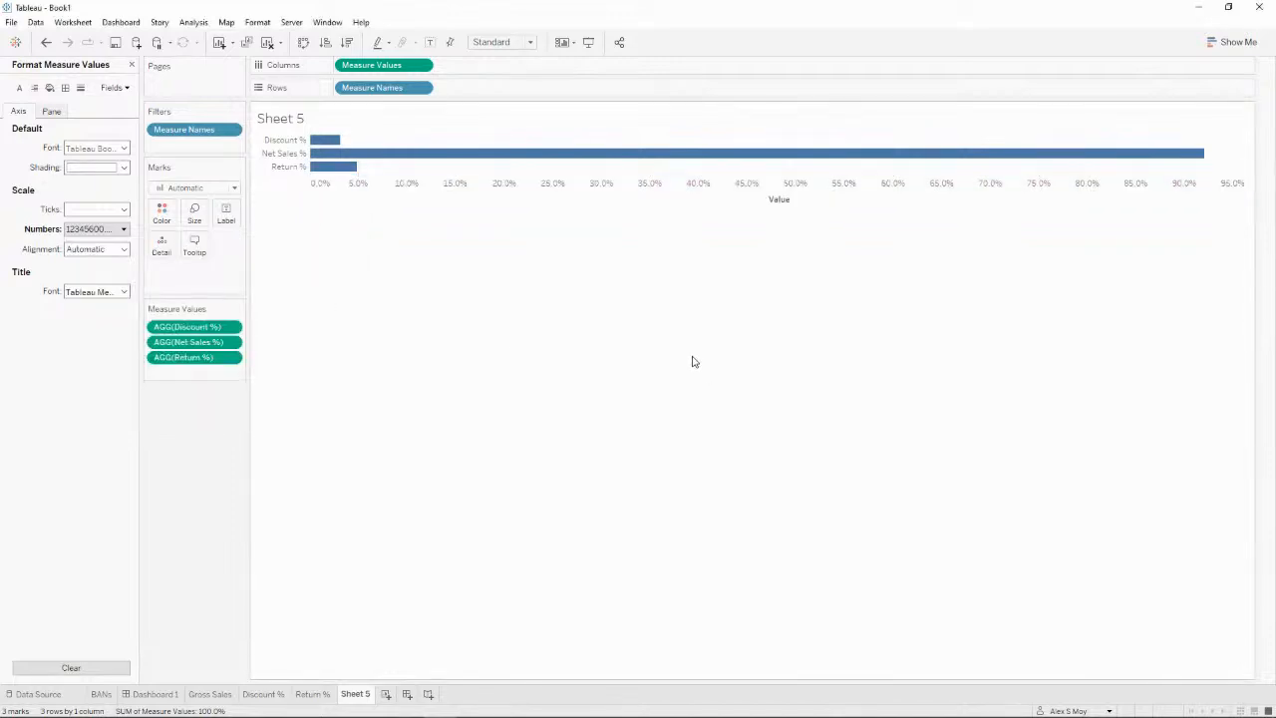
Step: Remove the title from the chart's value axis
right_click(780, 202)
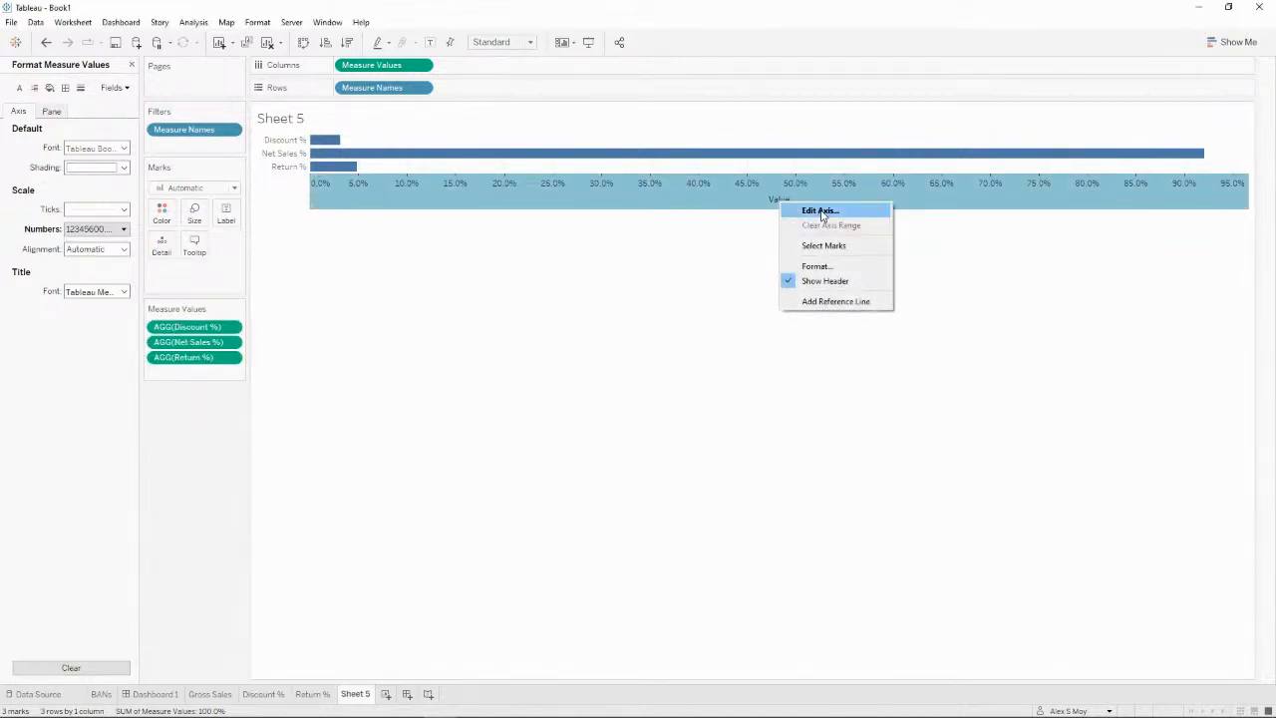
click(802, 211)
click(601, 450)
key(ctrl+a)
key(BackSpace)
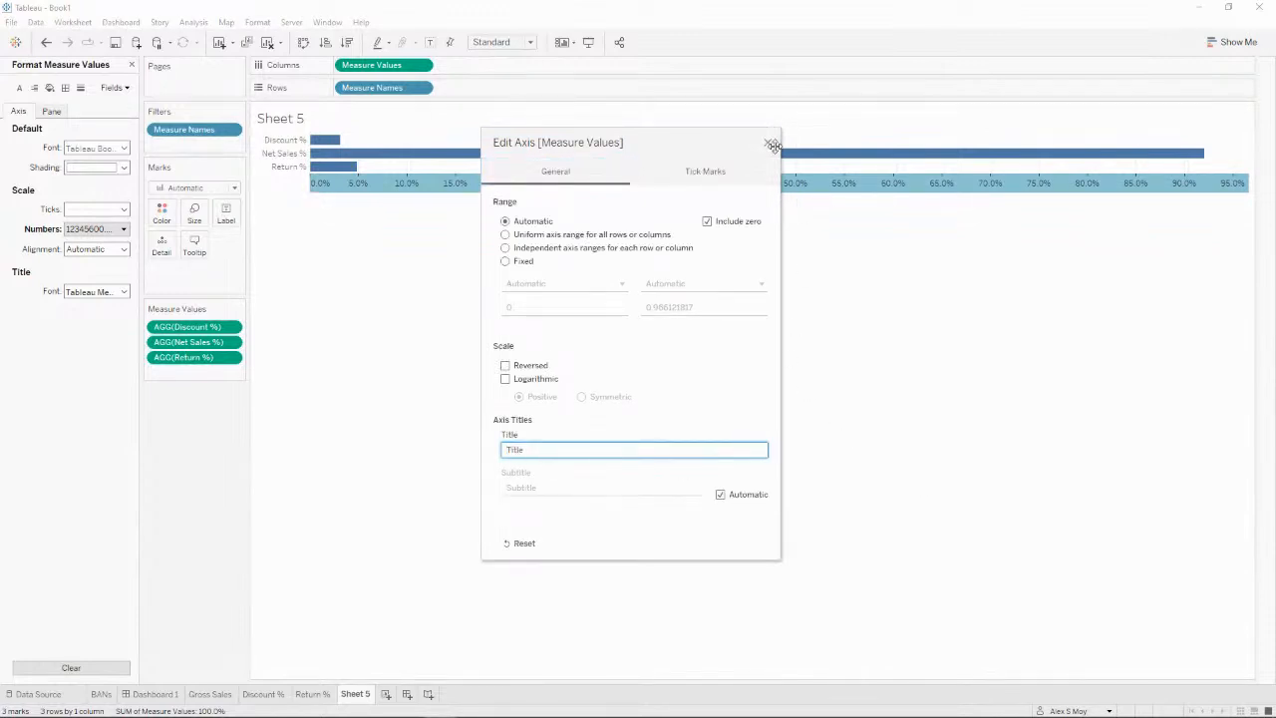
click(768, 142)
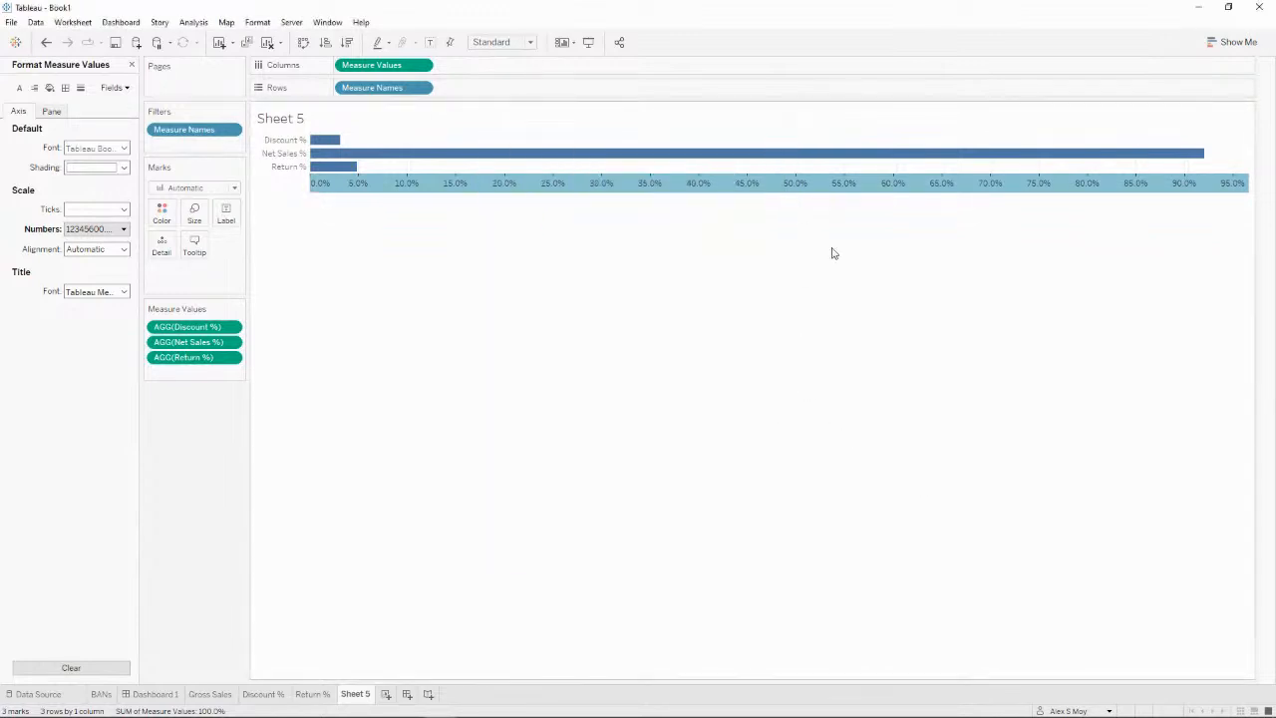
Step: Swap the rows and columns to make the bars vertical, and inspect the Net Sales % bar
click(303, 42)
mouse_move(357, 374)
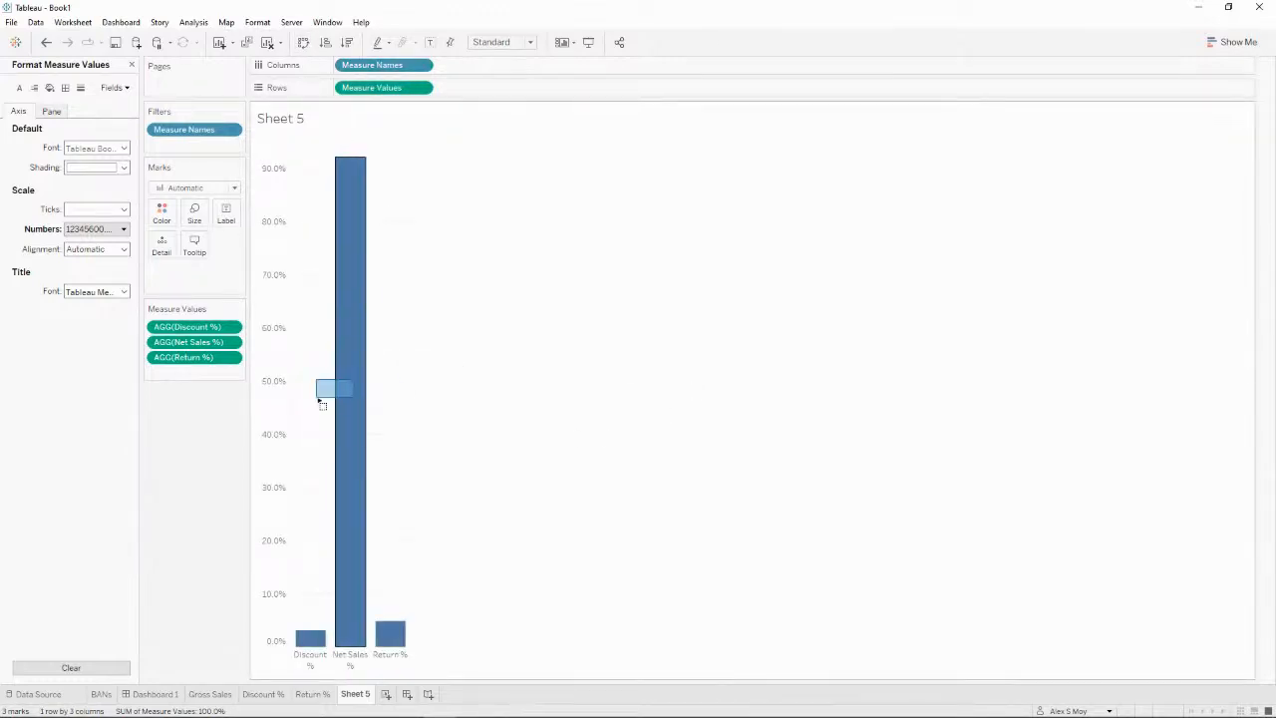
click(351, 409)
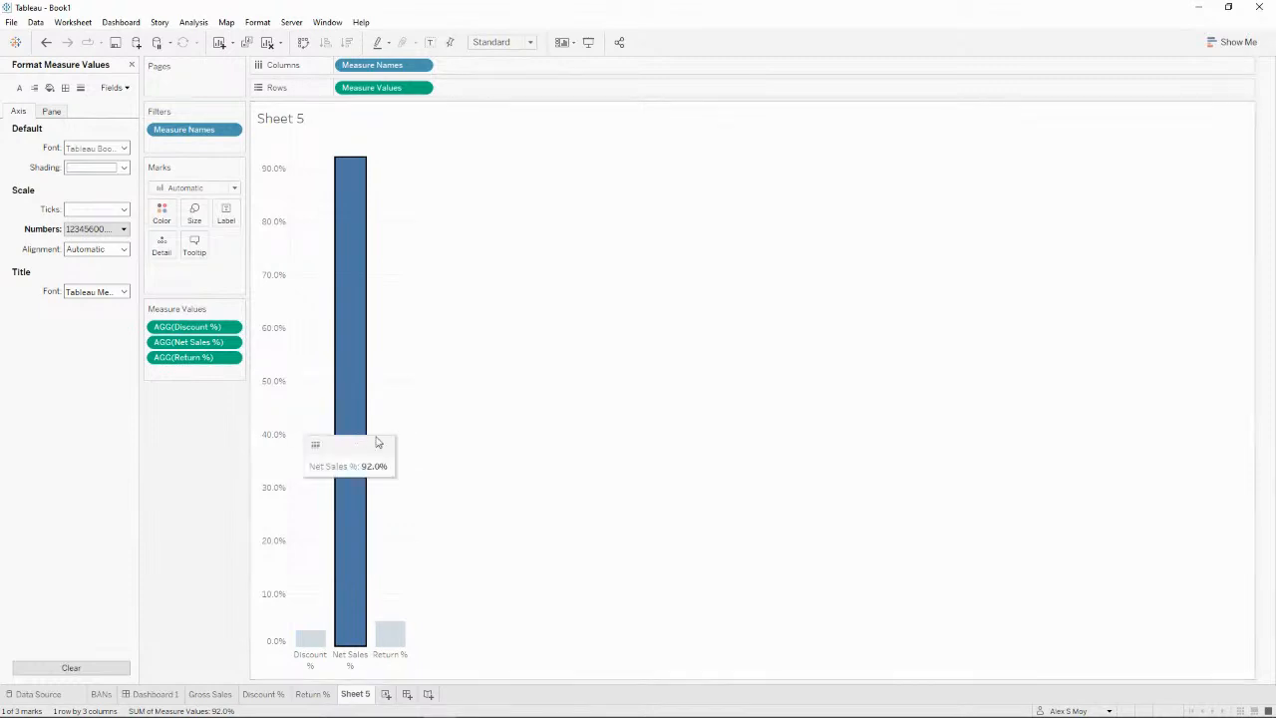
click(518, 449)
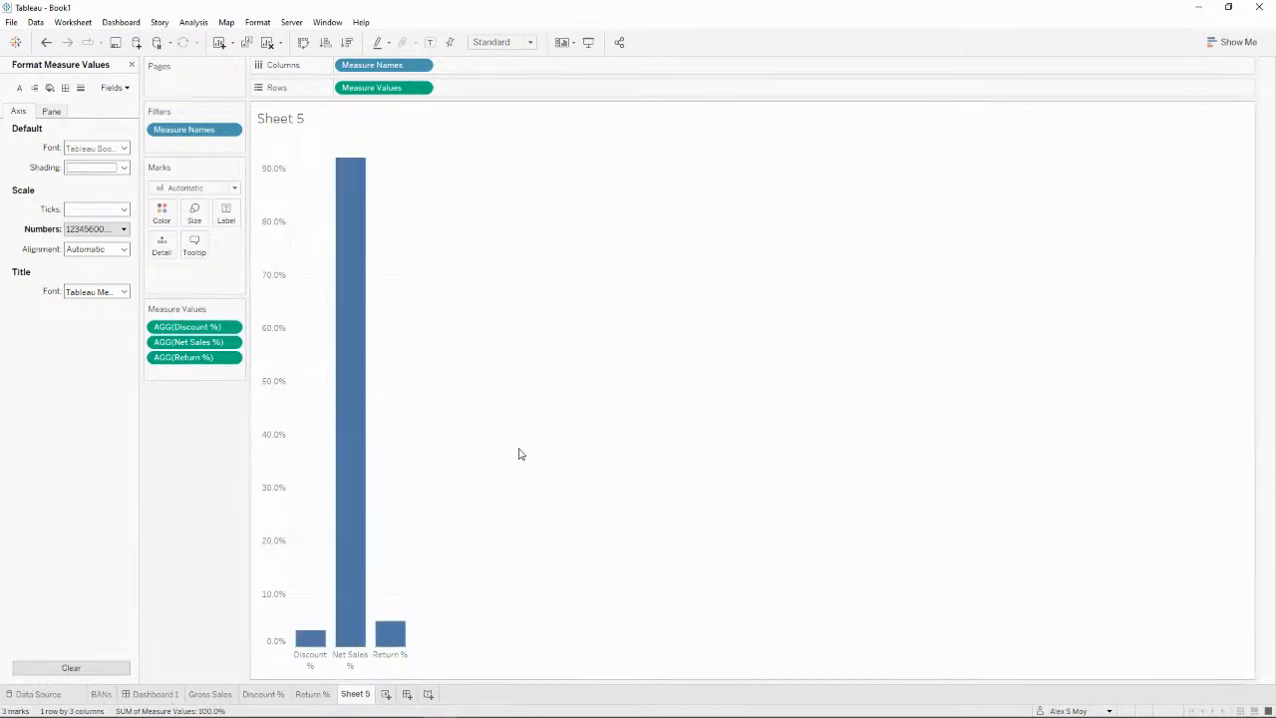
Step: Change the mark type to Gantt Bar and inspect the Return % mark
click(229, 188)
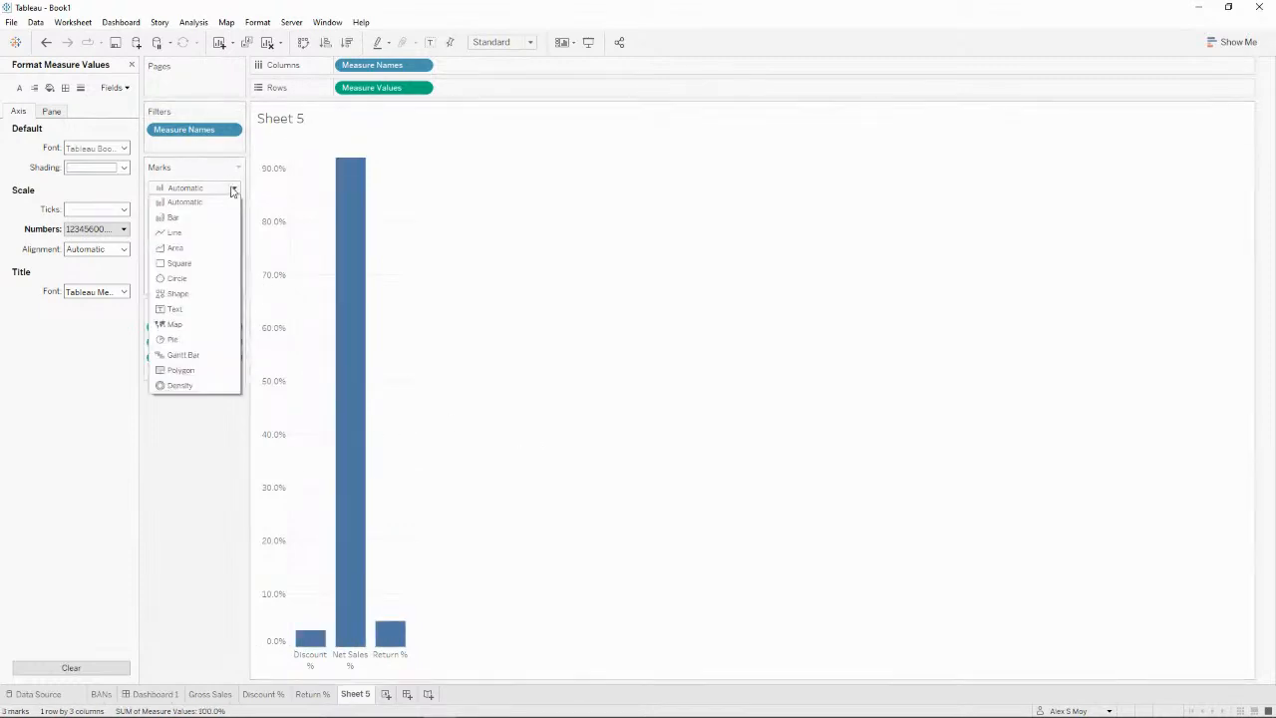
click(220, 355)
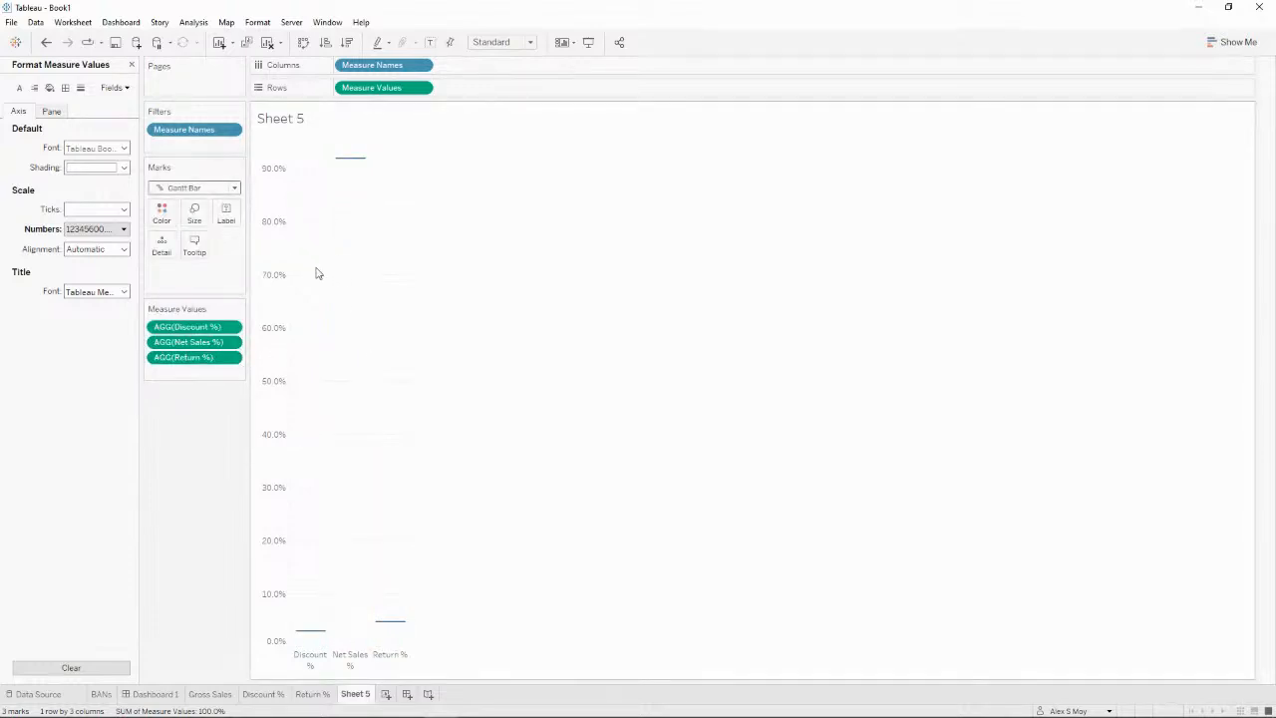
click(399, 622)
click(547, 616)
drag(390, 624, 336, 619)
click(553, 603)
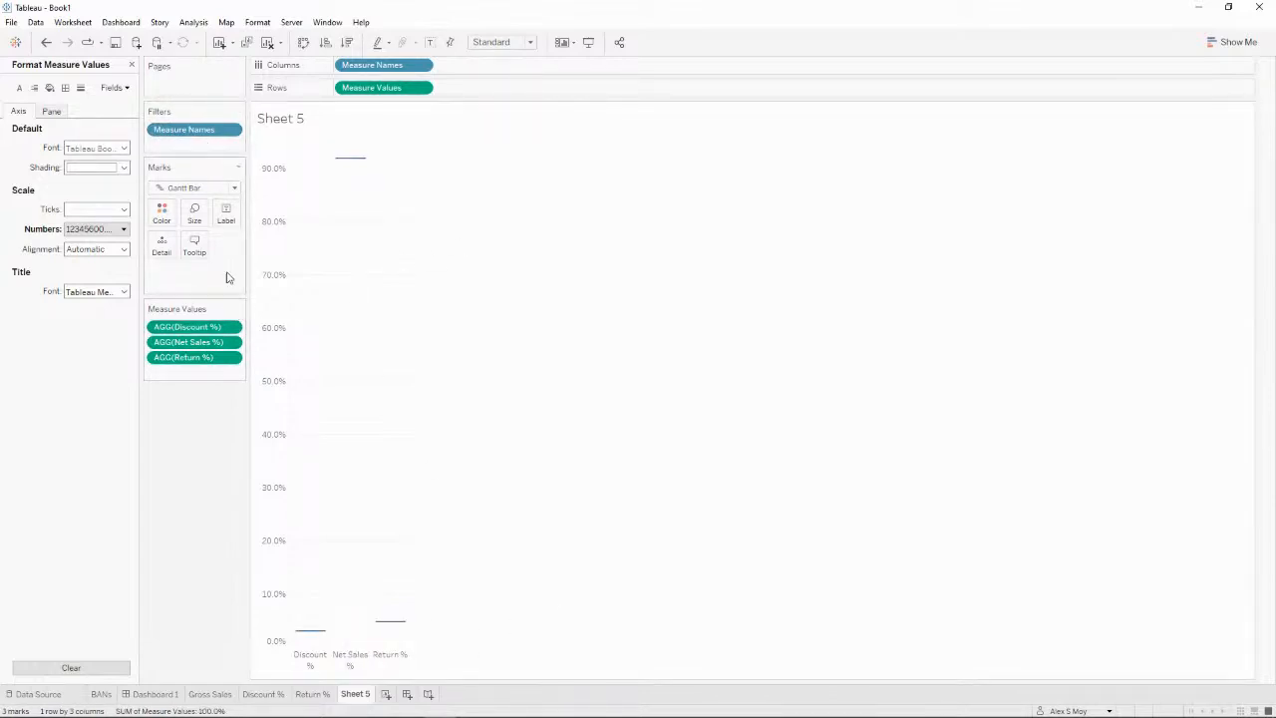
Step: Clear the worksheet and close the Measure Values formatting options
click(283, 46)
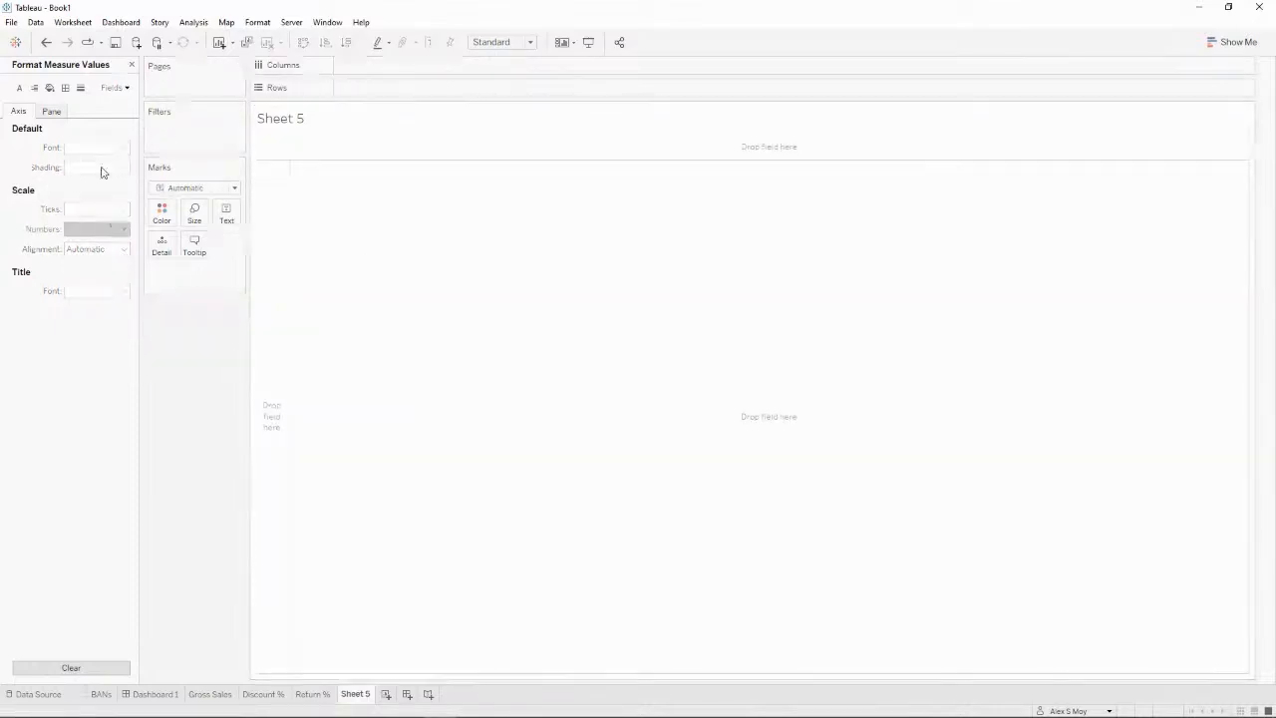
click(132, 64)
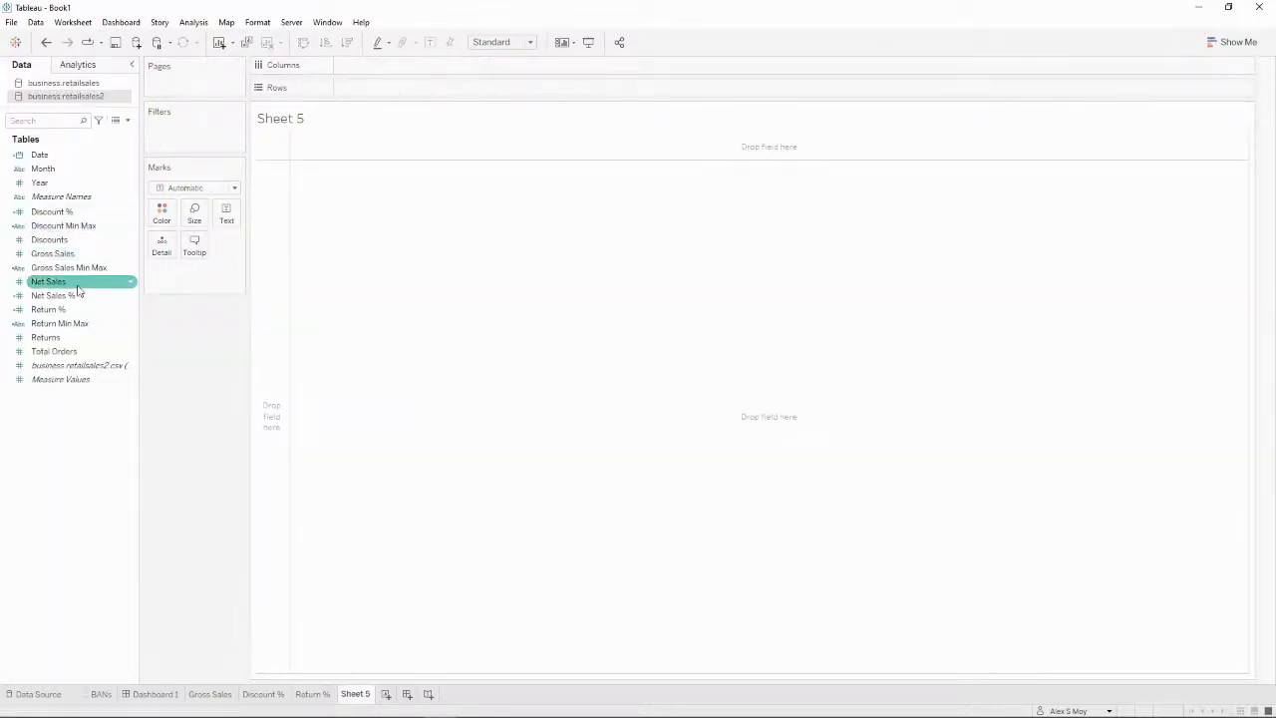
Step: Plot Gross Sales and Discounts as rows, changing the discount expression to SUM(-[Discounts])
double_click(82, 261)
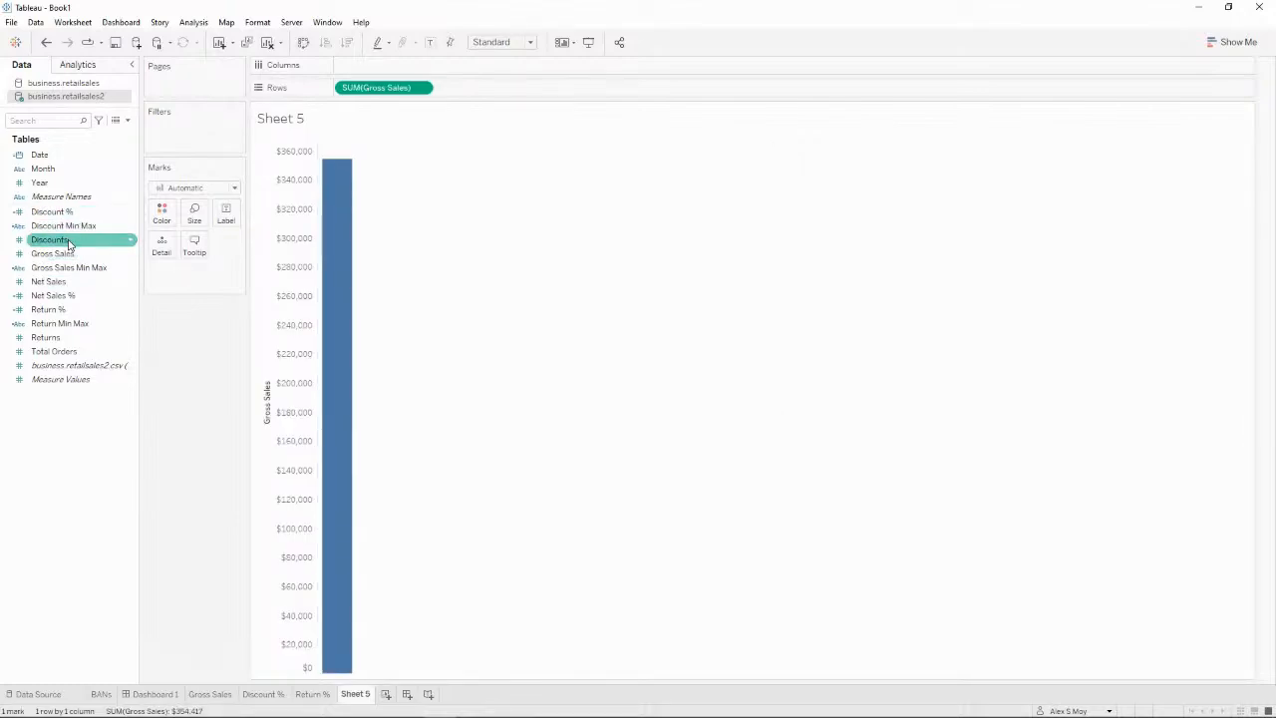
mouse_move(69, 244)
mouse_down()
mouse_move(521, 113)
mouse_move(531, 88)
mouse_up()
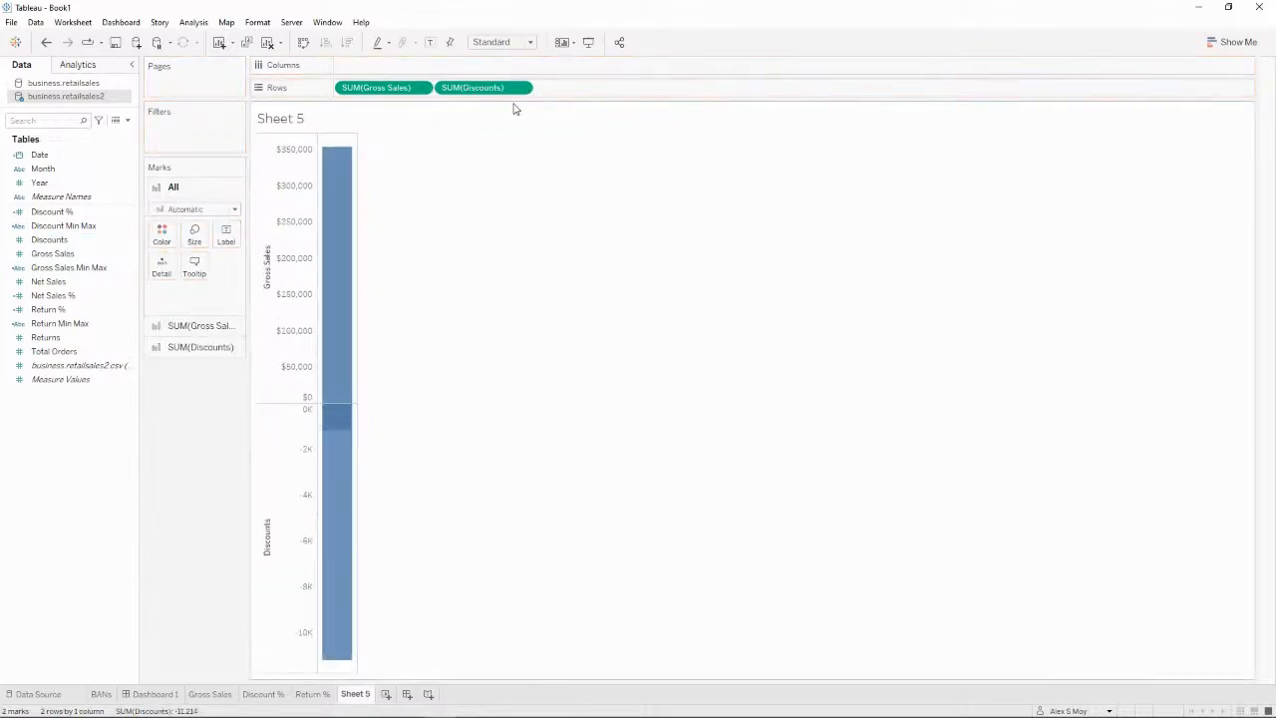
double_click(469, 88)
click(464, 87)
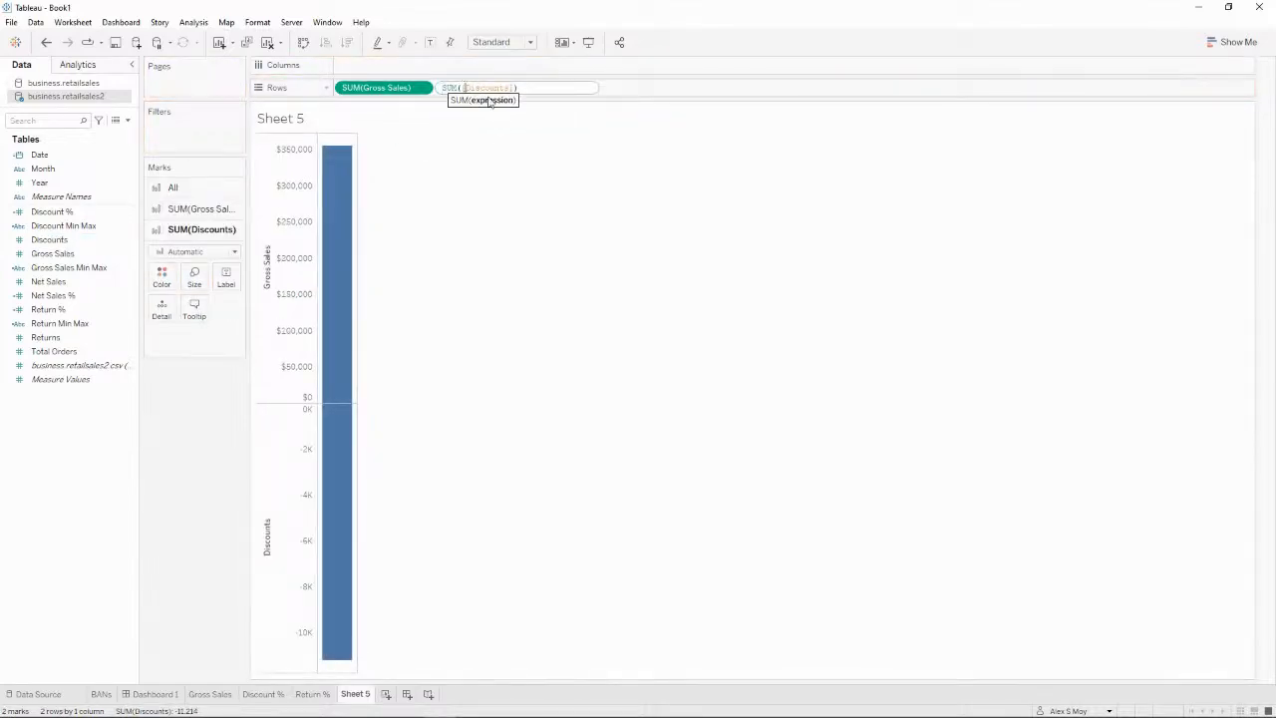
text(-)
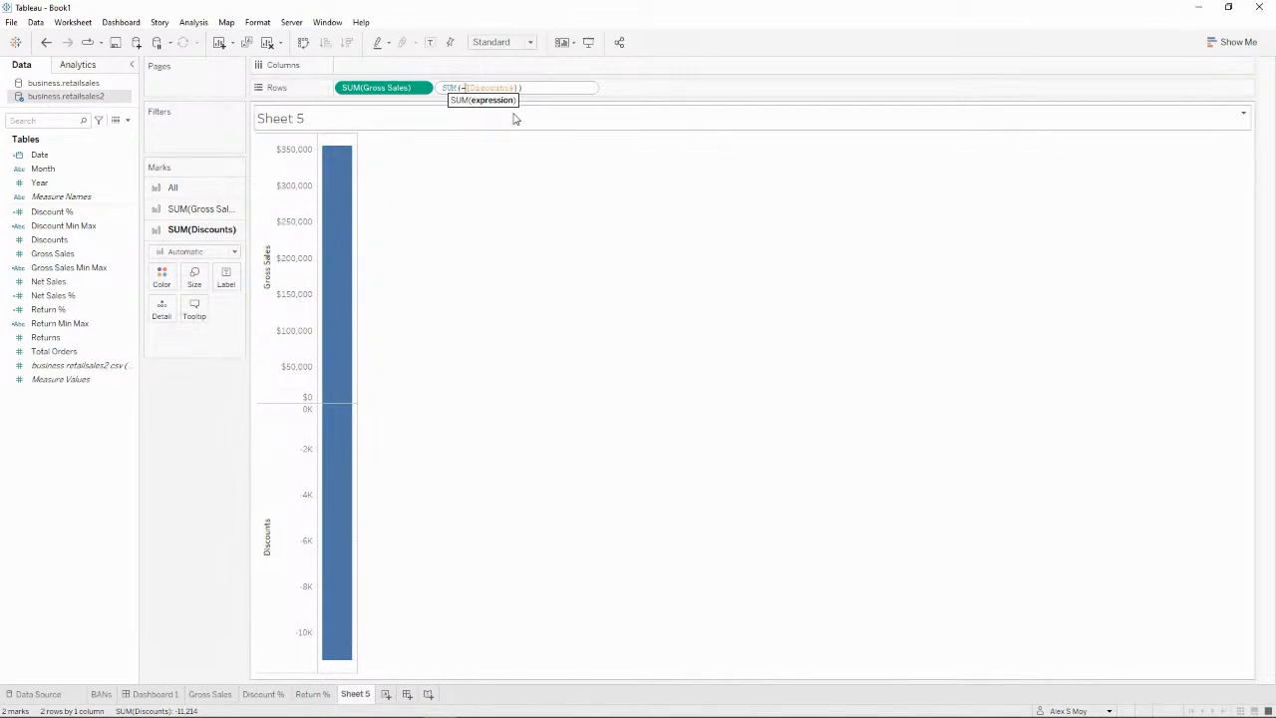
key(Return)
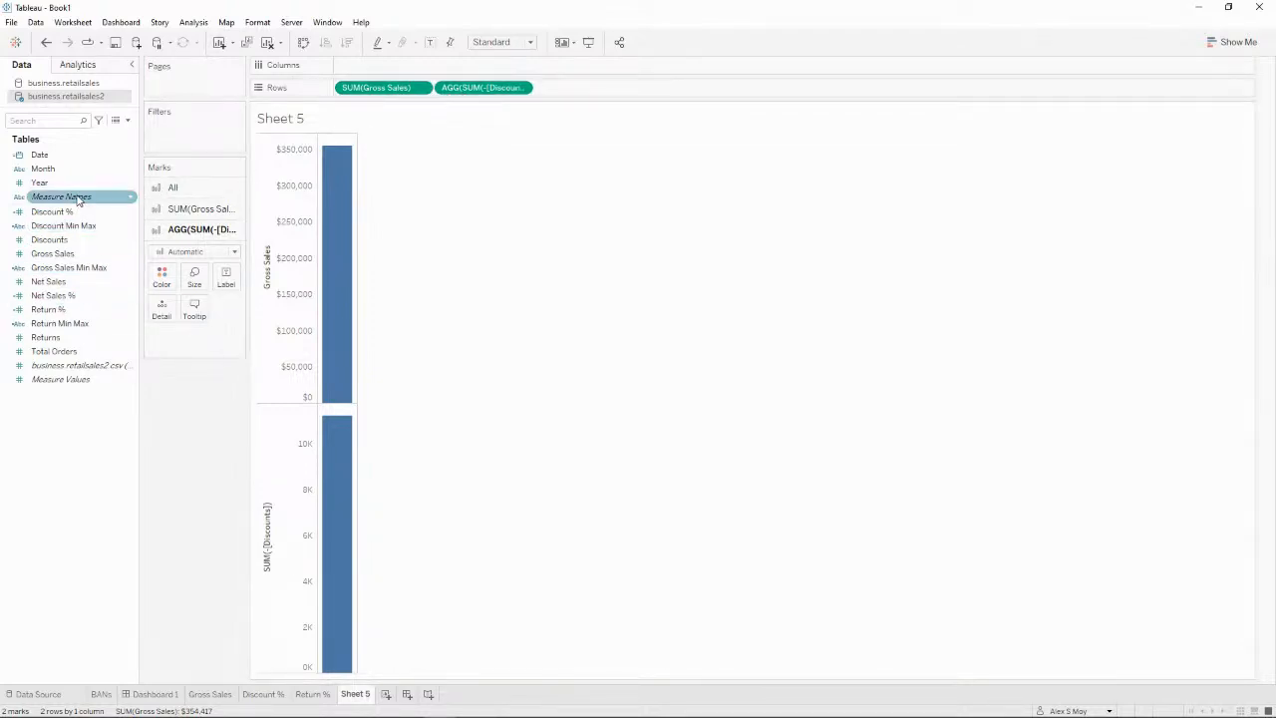
Step: Convert the Gross Sales and Discounts view to a horizontal bar chart with Show Me
click(1232, 42)
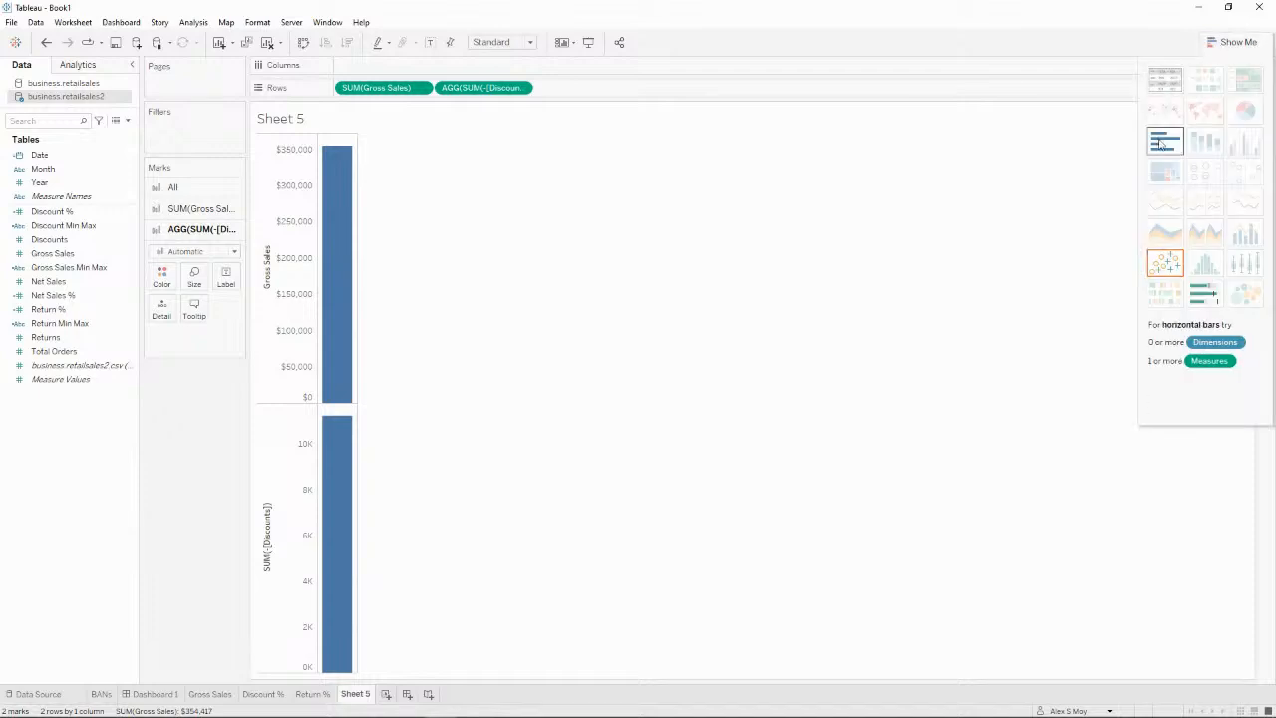
click(1162, 144)
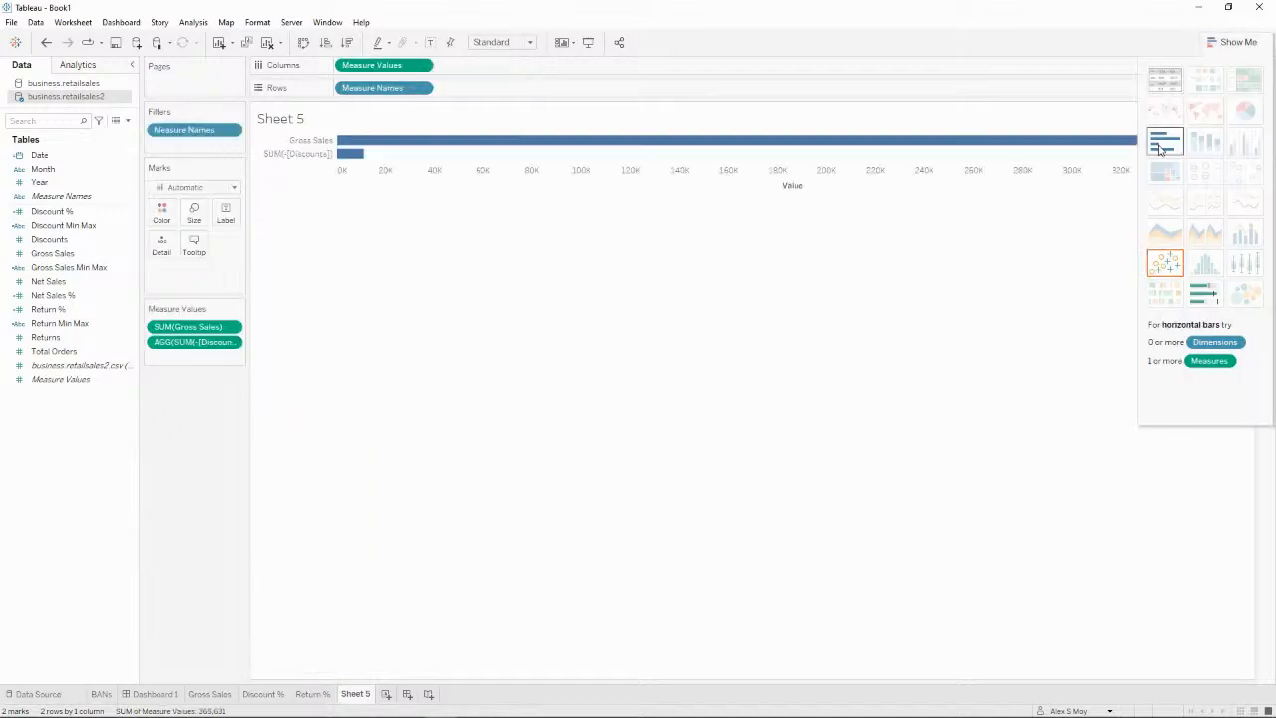
click(1241, 42)
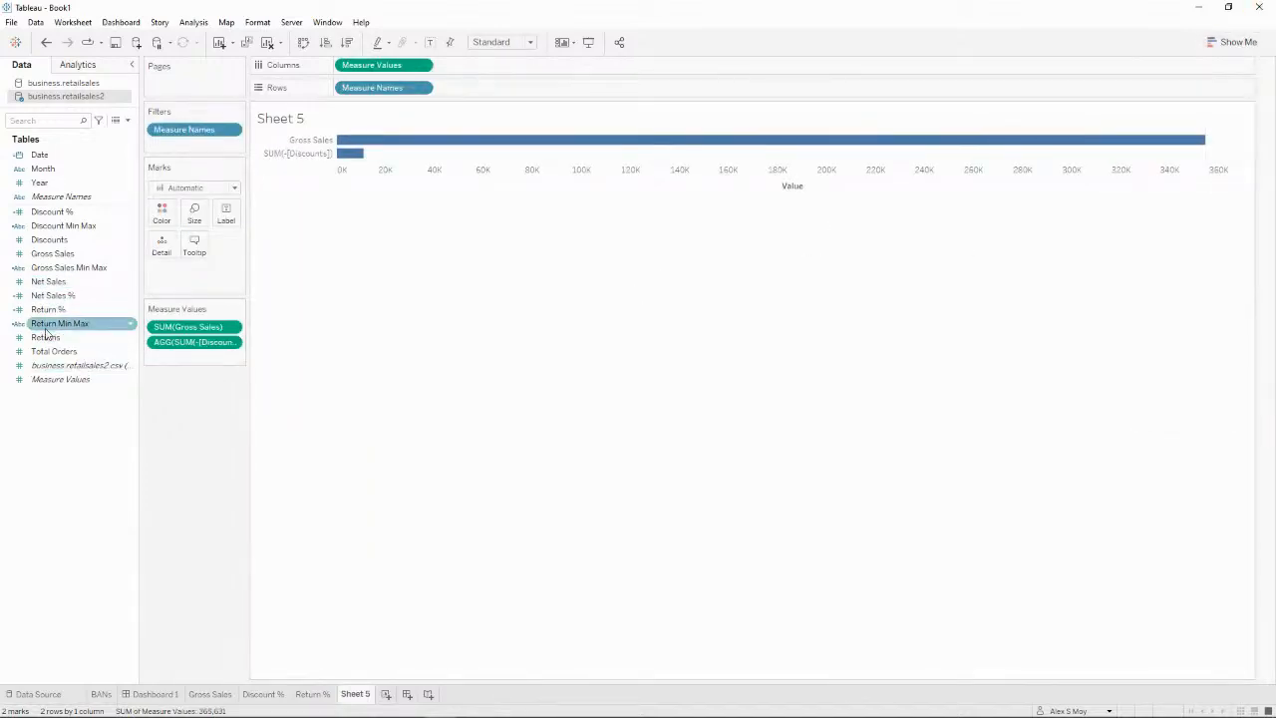
Step: Add Returns to the measure values as SUM(-[Returns]), followed by Net Sales
drag(165, 367, 185, 359)
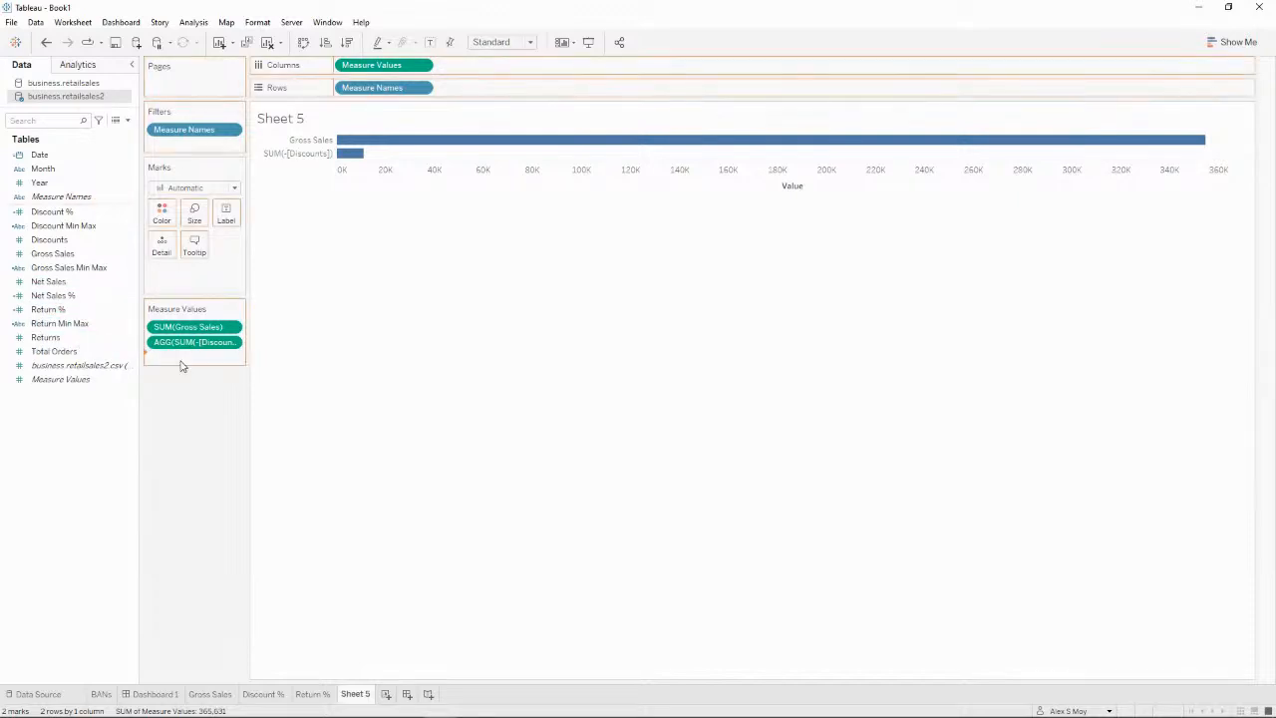
double_click(175, 357)
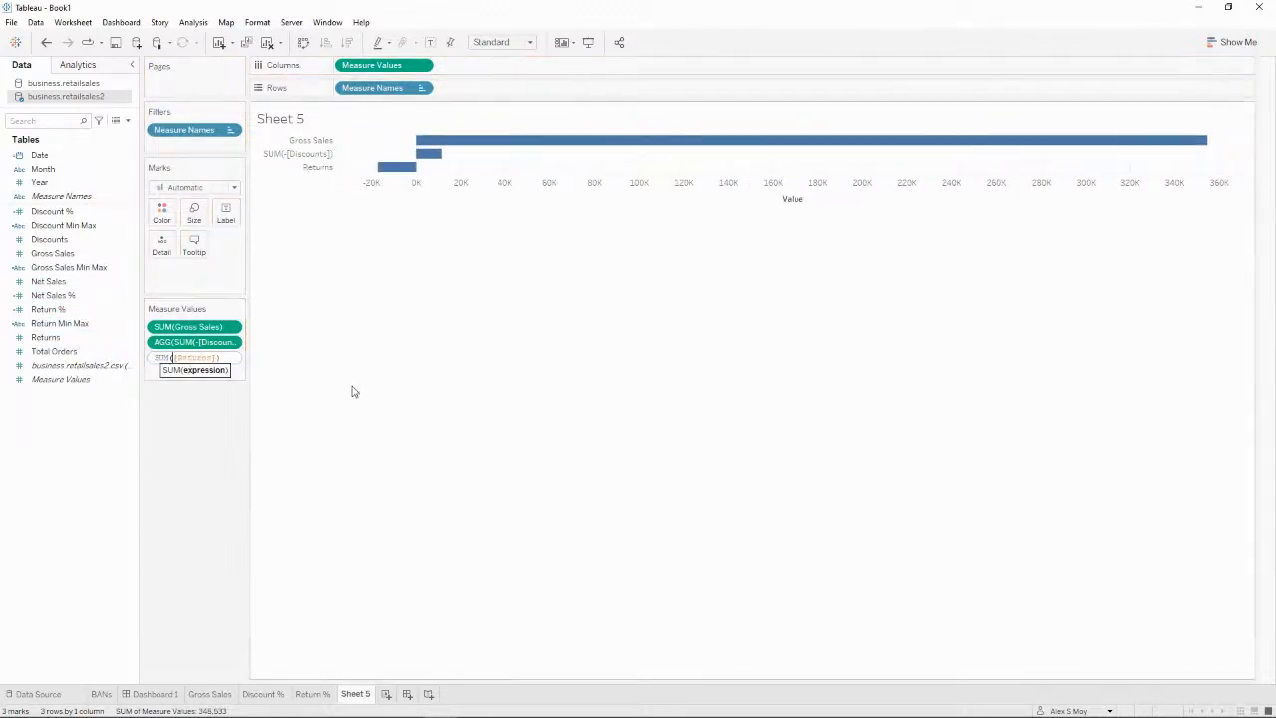
text(-)
key(Return)
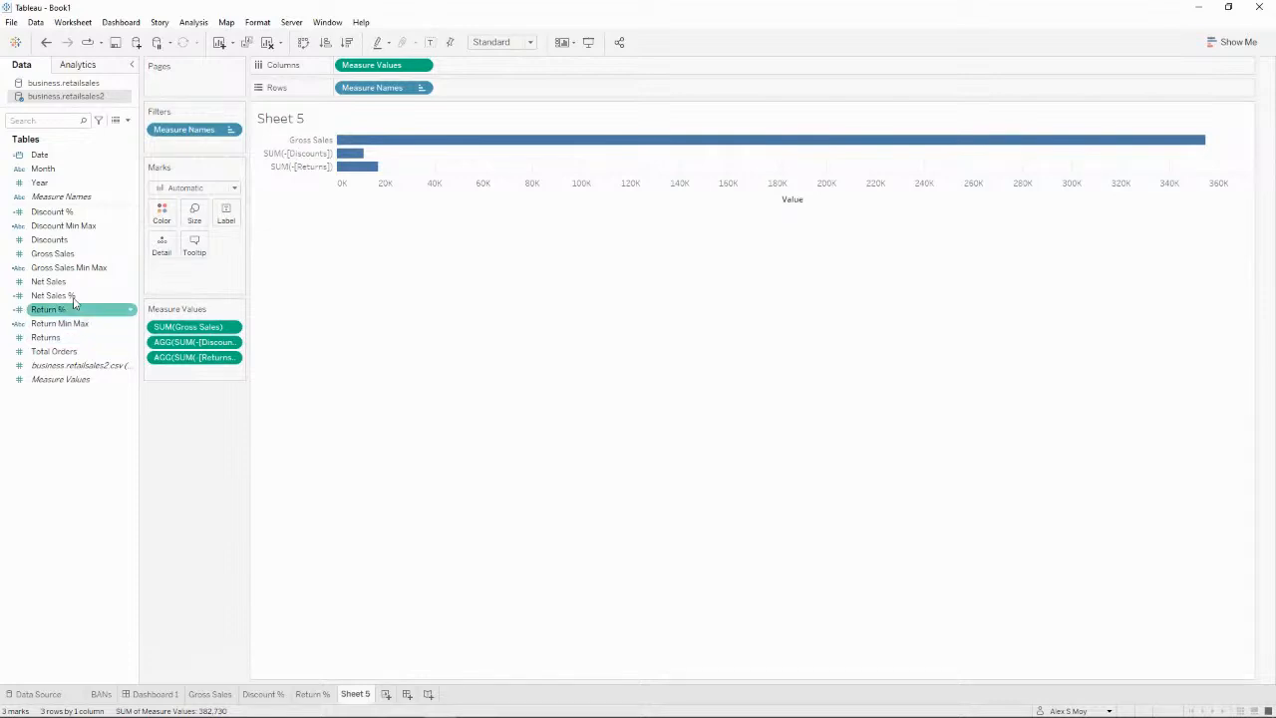
drag(76, 285, 213, 377)
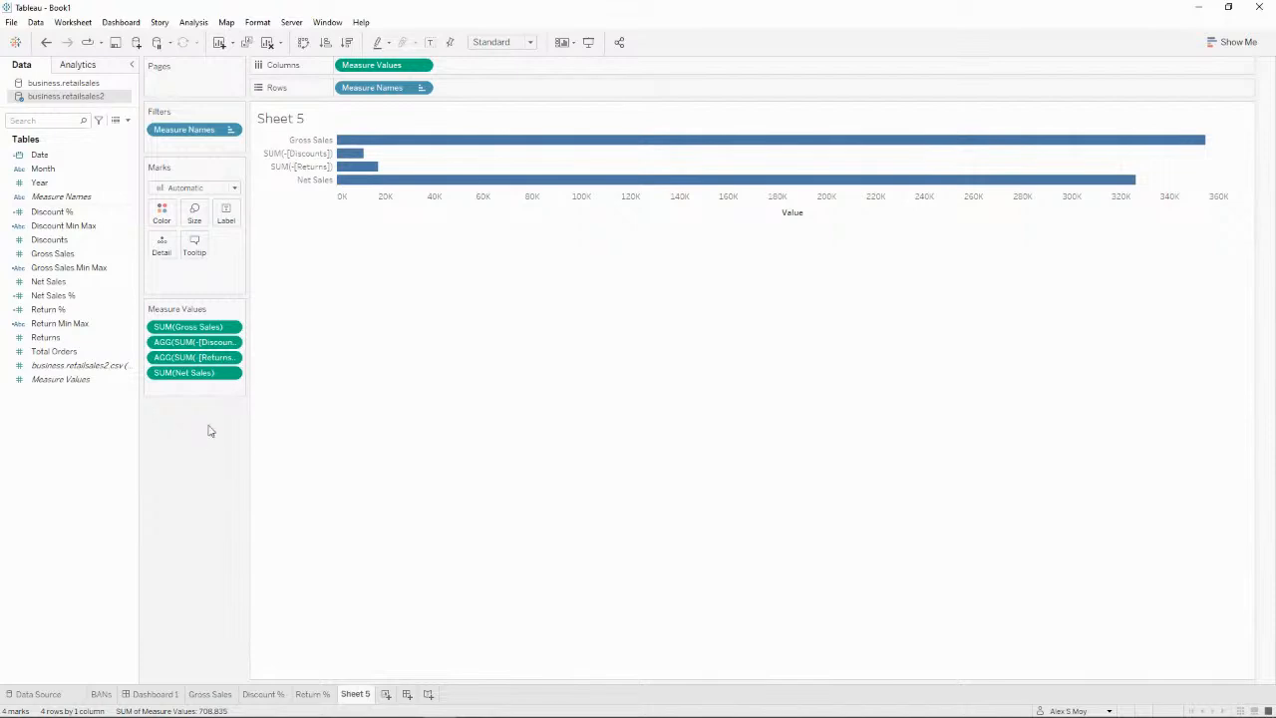
Step: Change the mark type of the measures chart to Gantt Bar
click(216, 188)
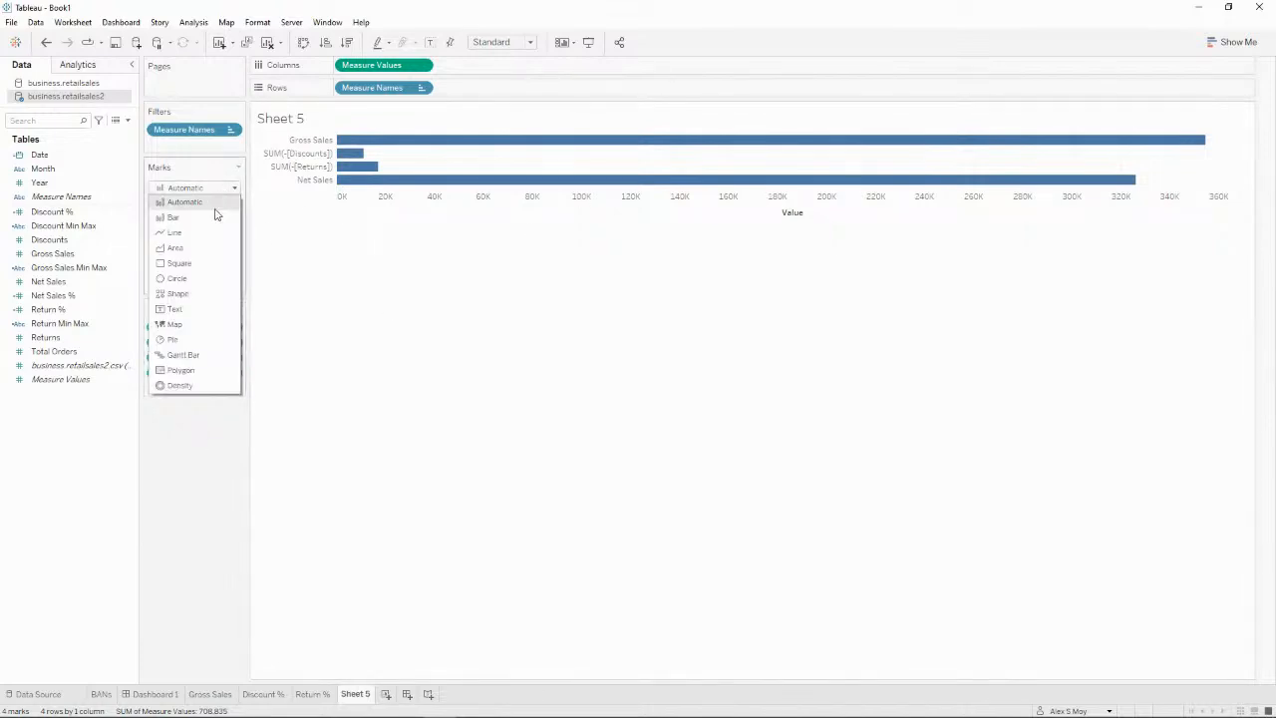
click(187, 355)
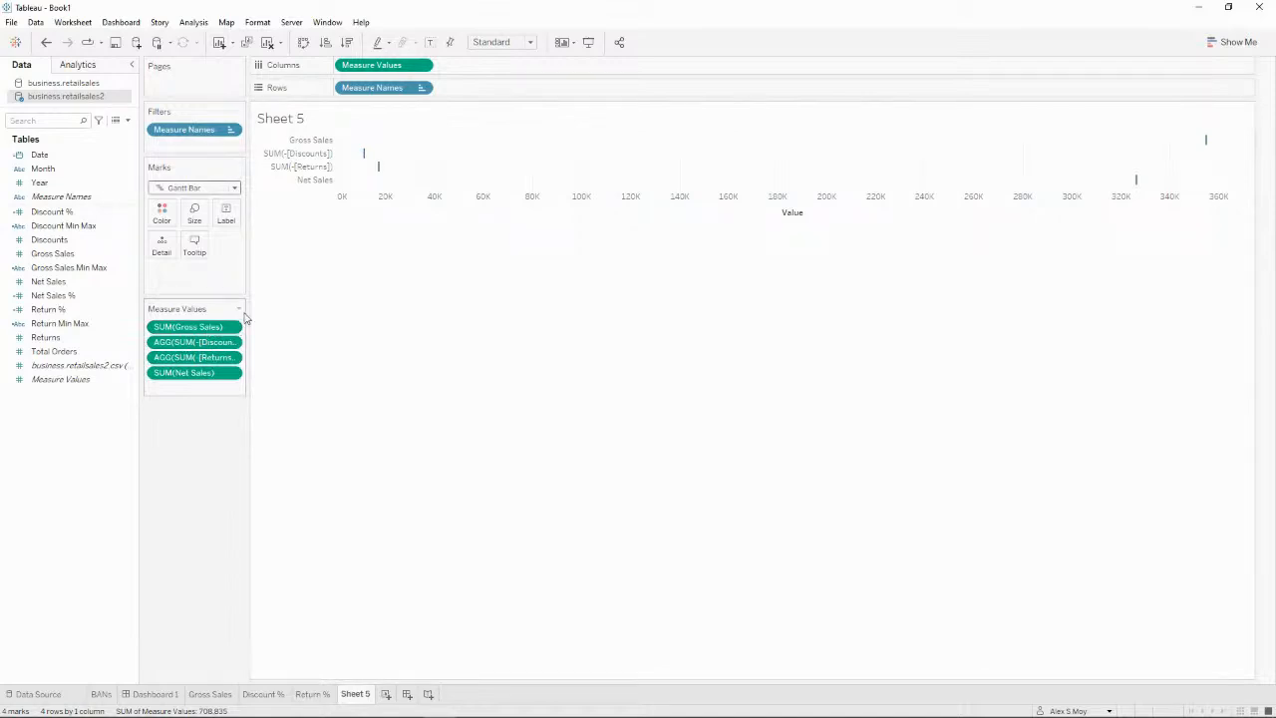
right_click(399, 66)
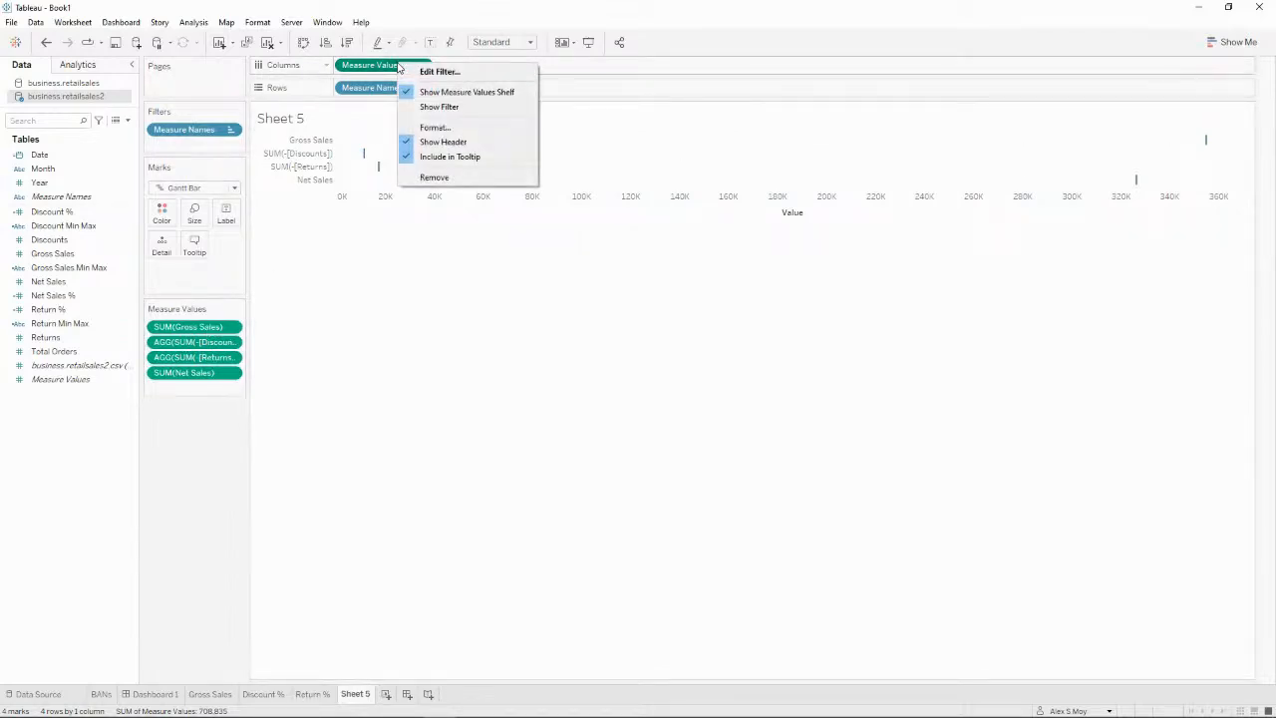
click(364, 314)
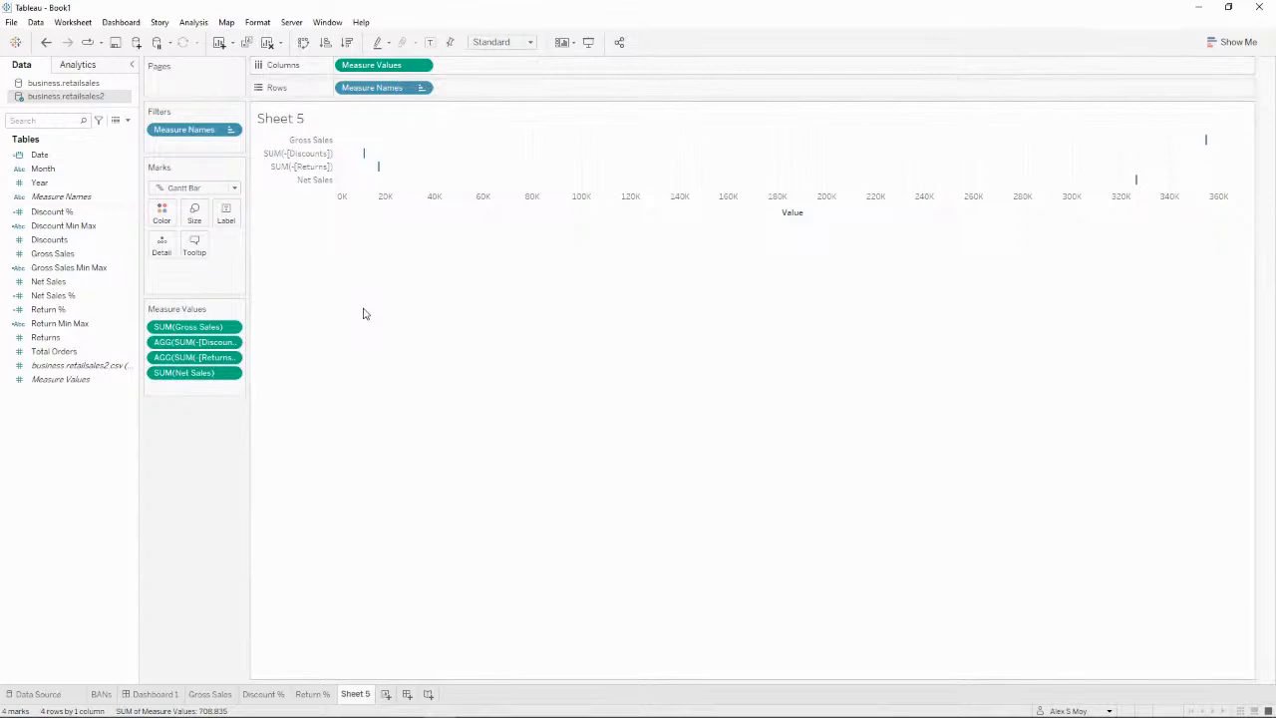
Step: Try sizing the Gantt marks by Measure Values, and clear the worksheet
drag(399, 65, 198, 219)
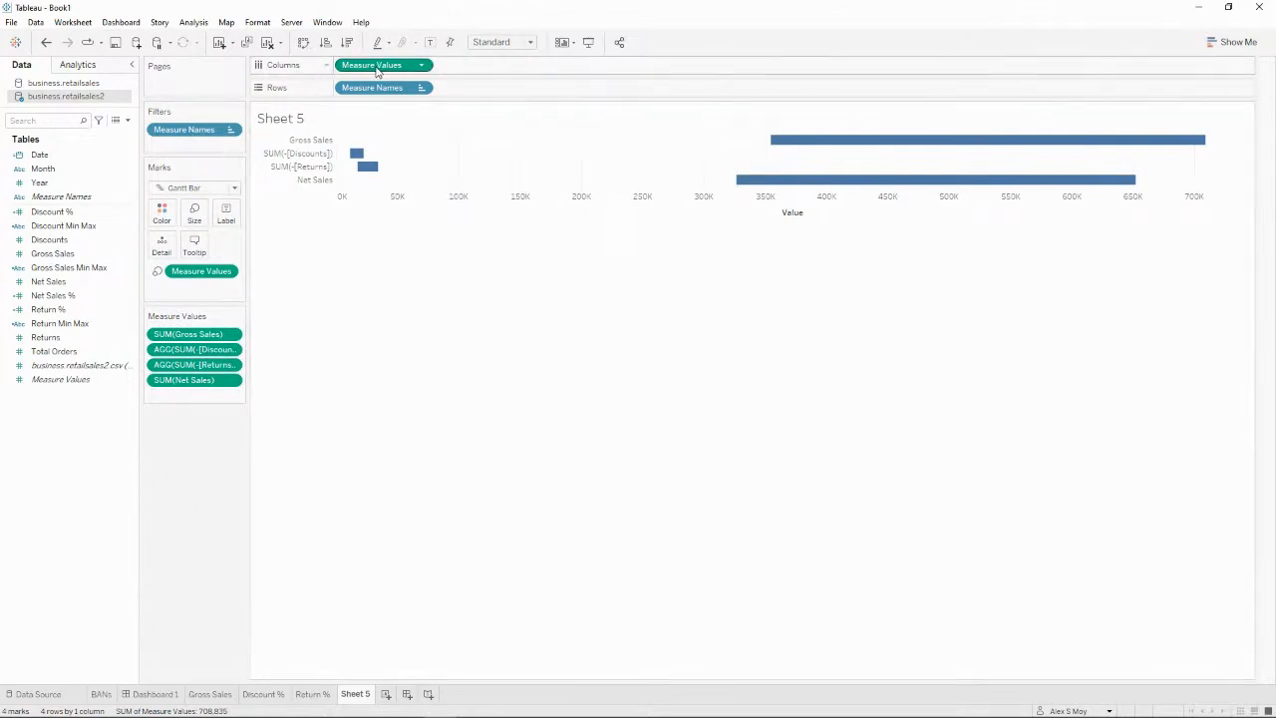
key(ctrl+z)
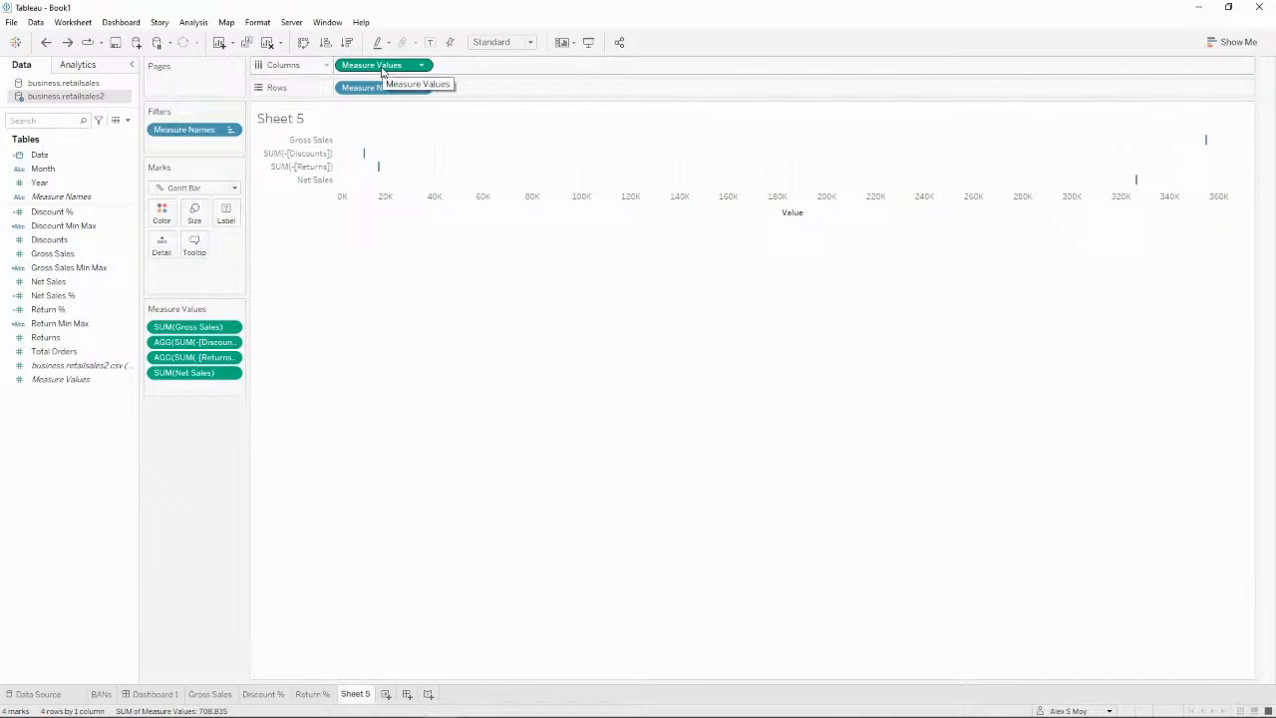
right_click(382, 70)
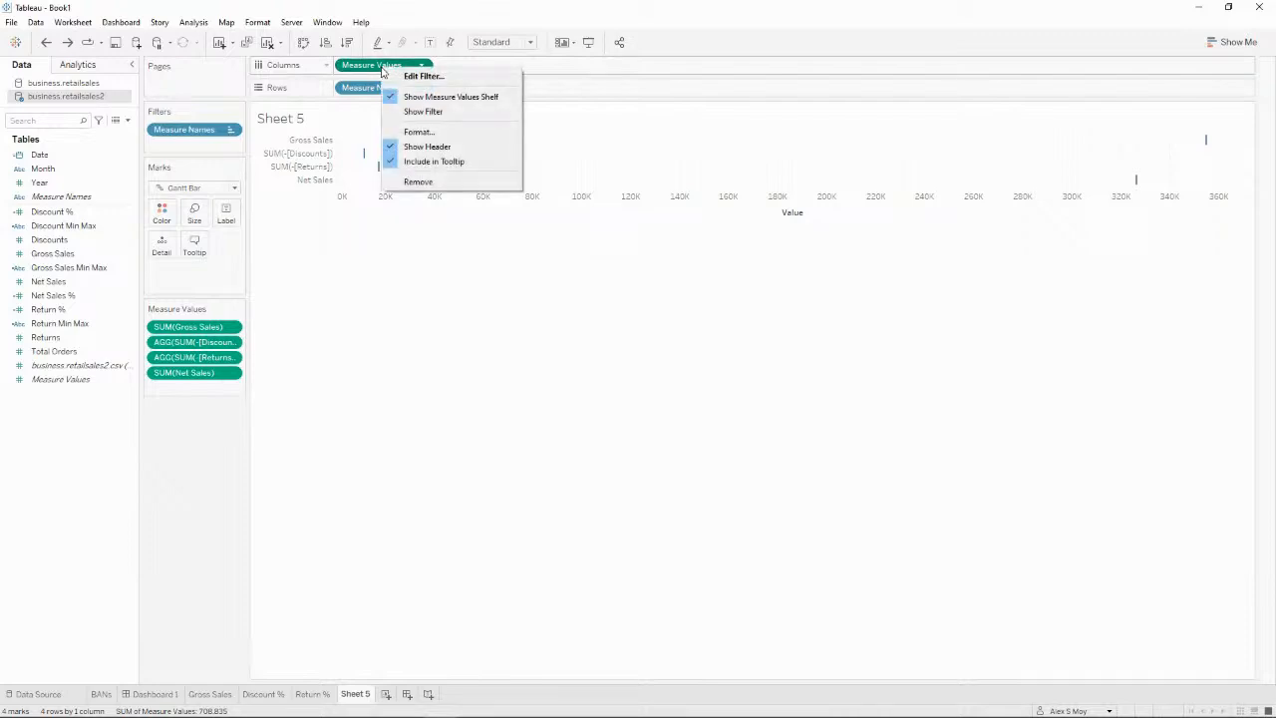
click(336, 298)
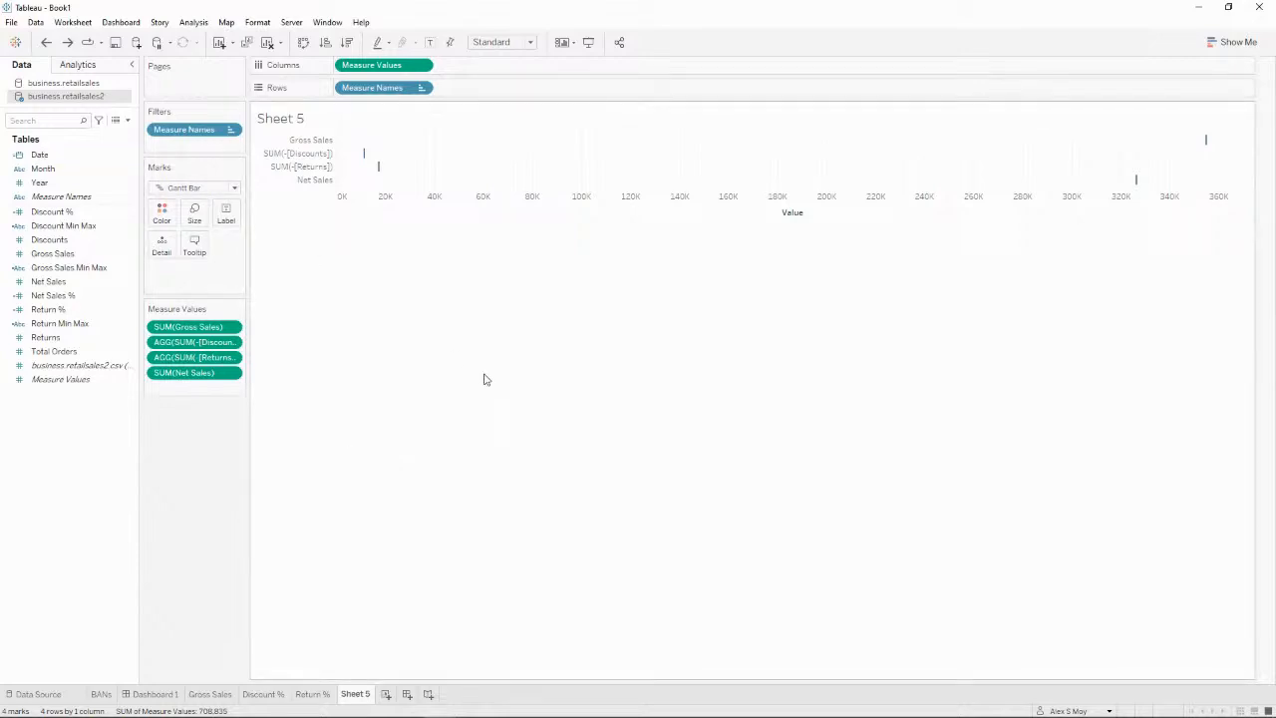
click(267, 44)
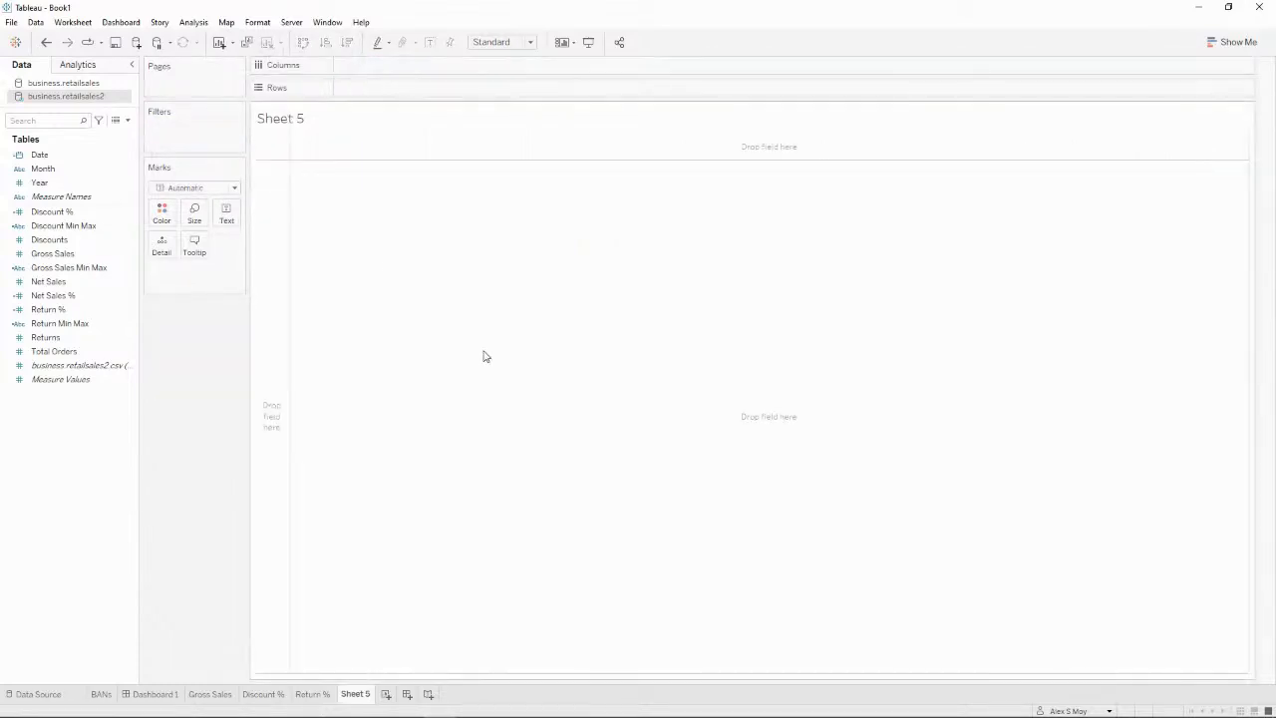
Step: Plot Gross Sales as rows against Date as columns, using the continuous Month level
double_click(60, 254)
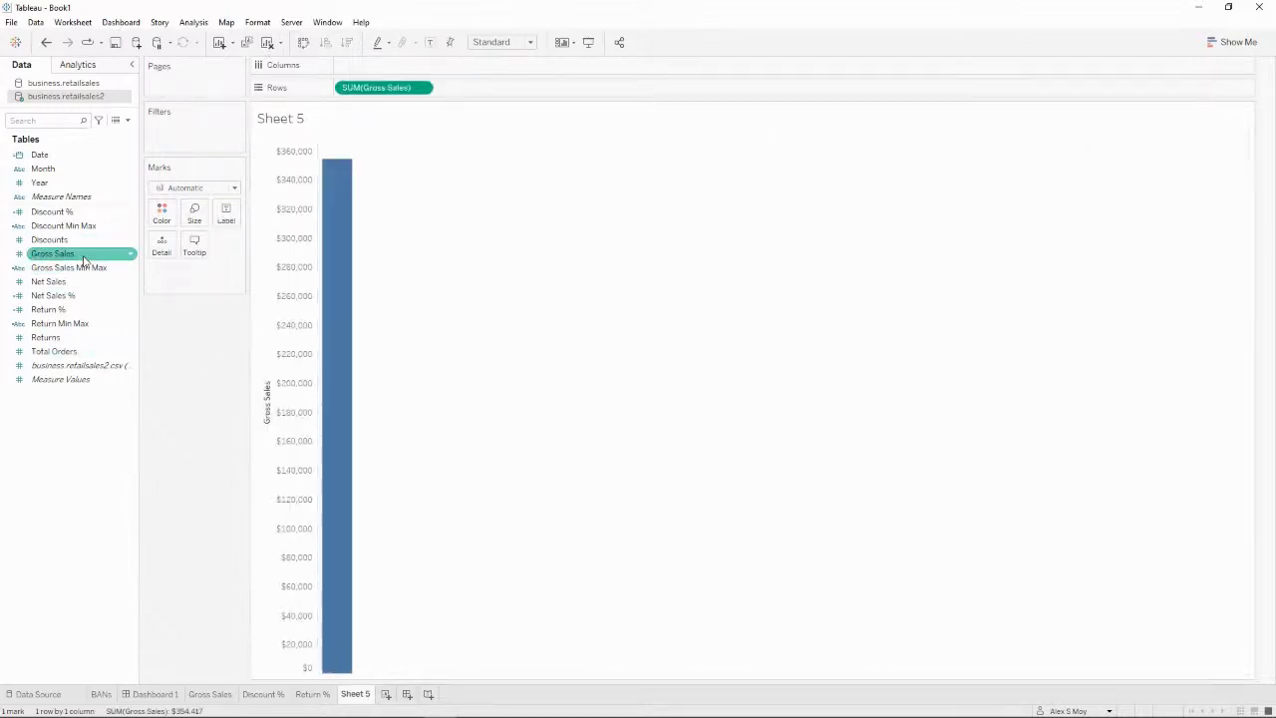
click(54, 156)
drag(54, 162, 421, 68)
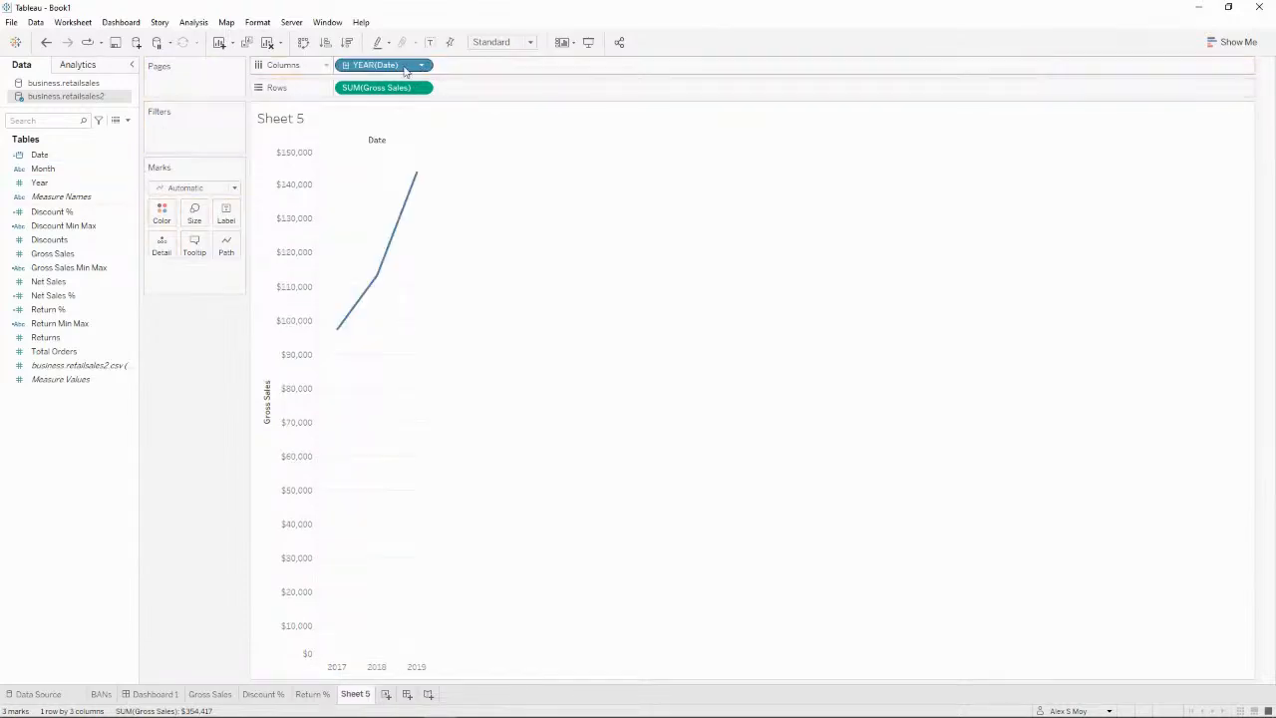
click(421, 65)
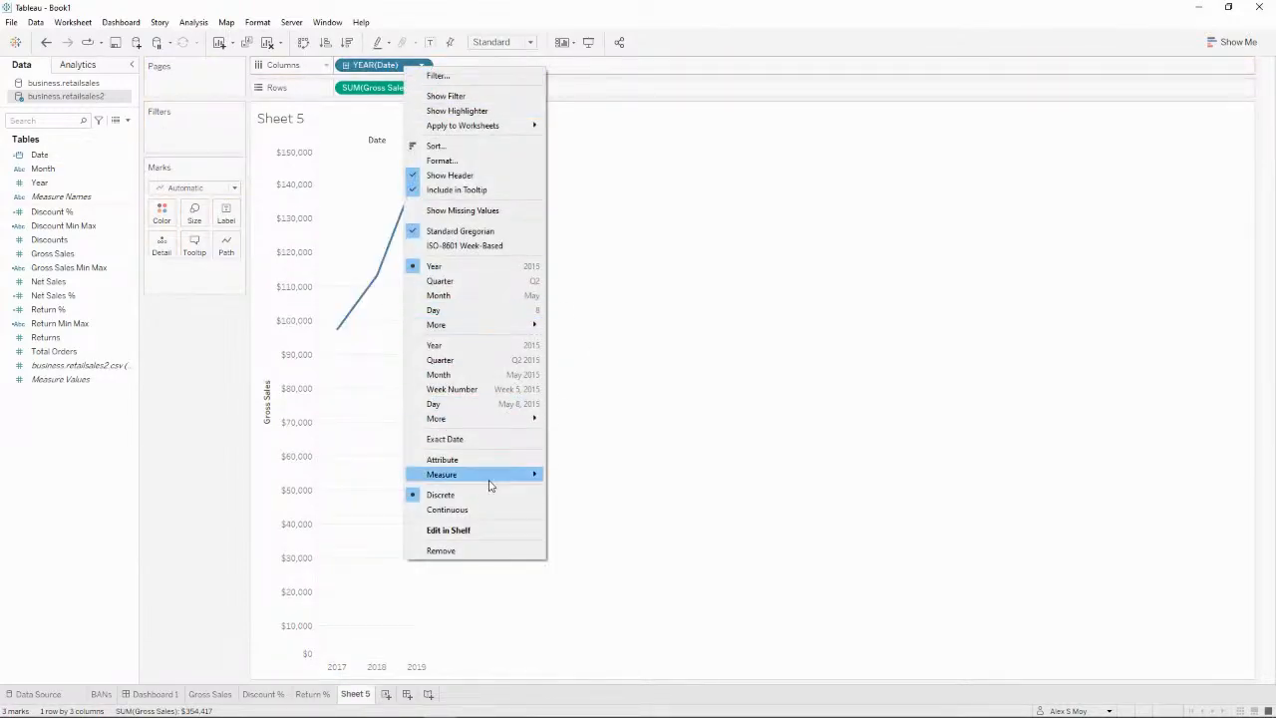
click(500, 377)
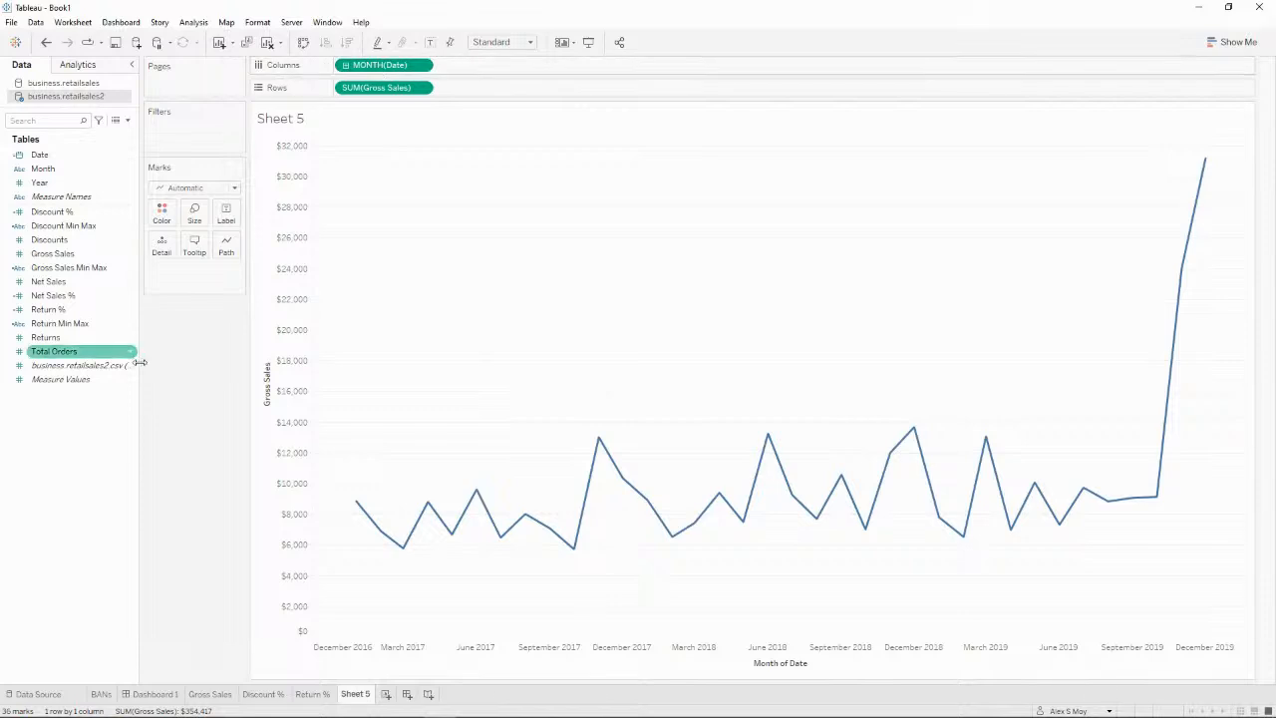
Step: Remove the Month of Date title from the date axis
right_click(789, 658)
click(859, 559)
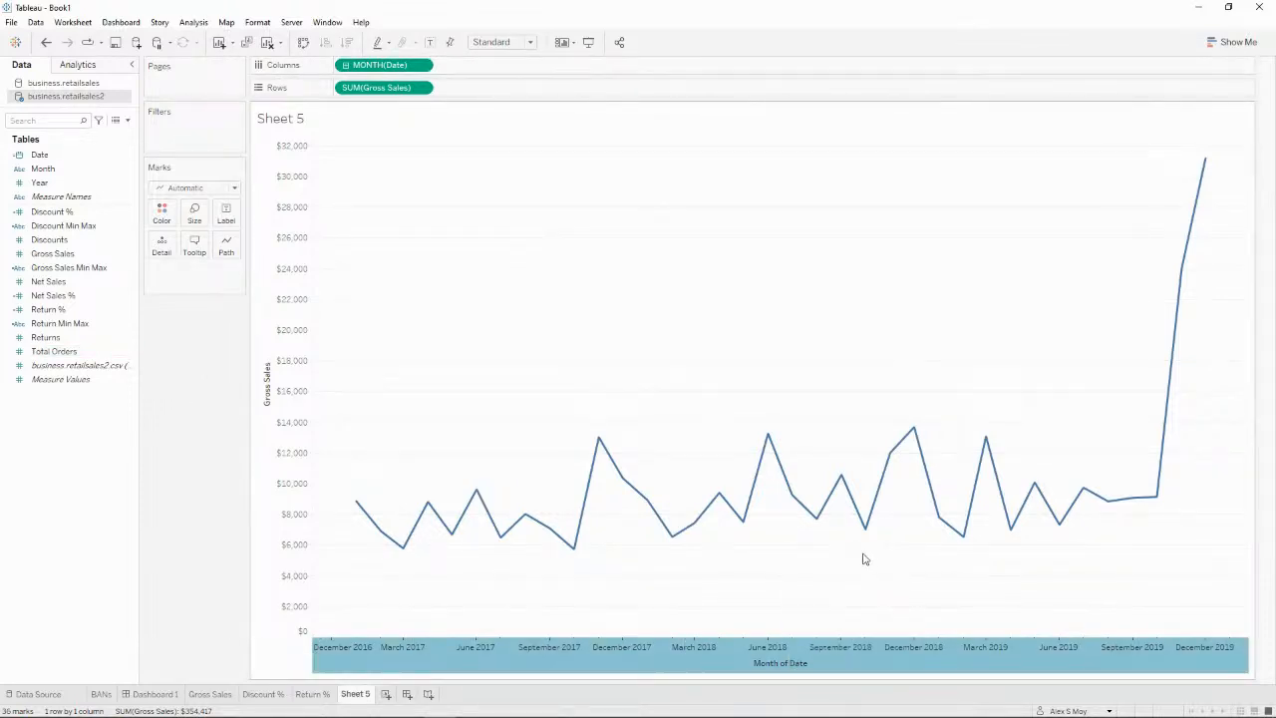
click(637, 461)
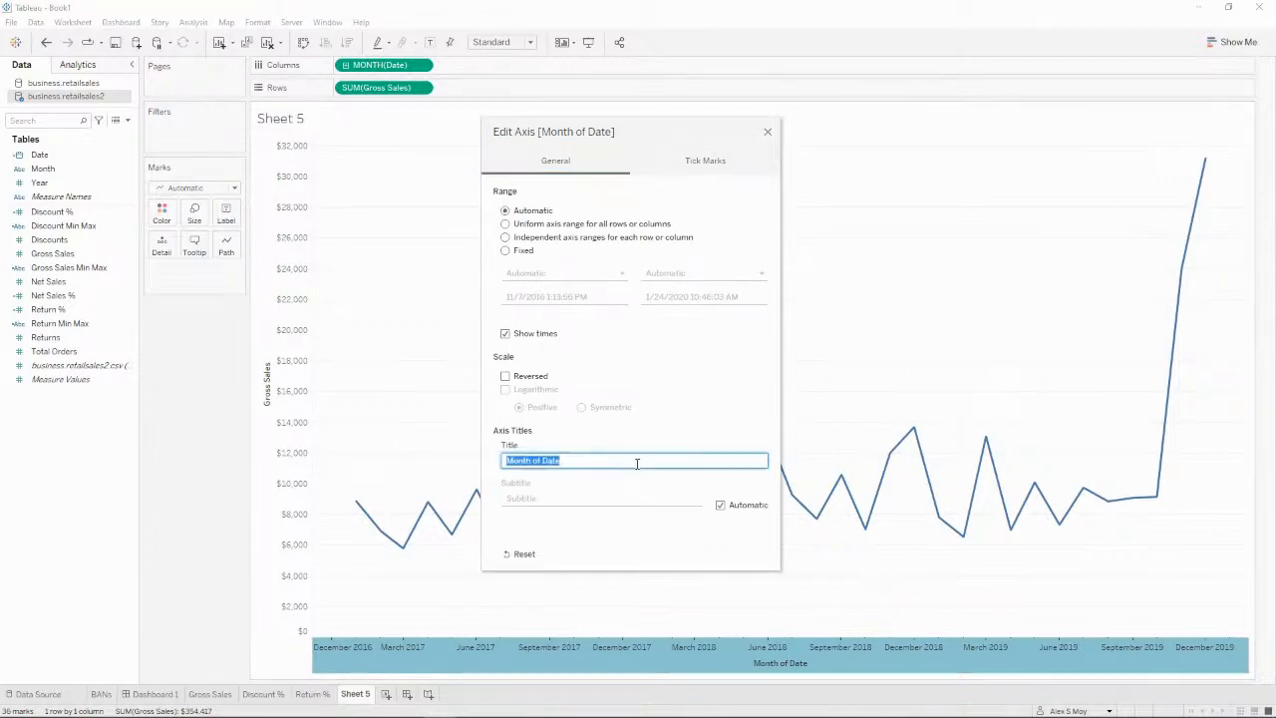
key(BackSpace)
click(767, 131)
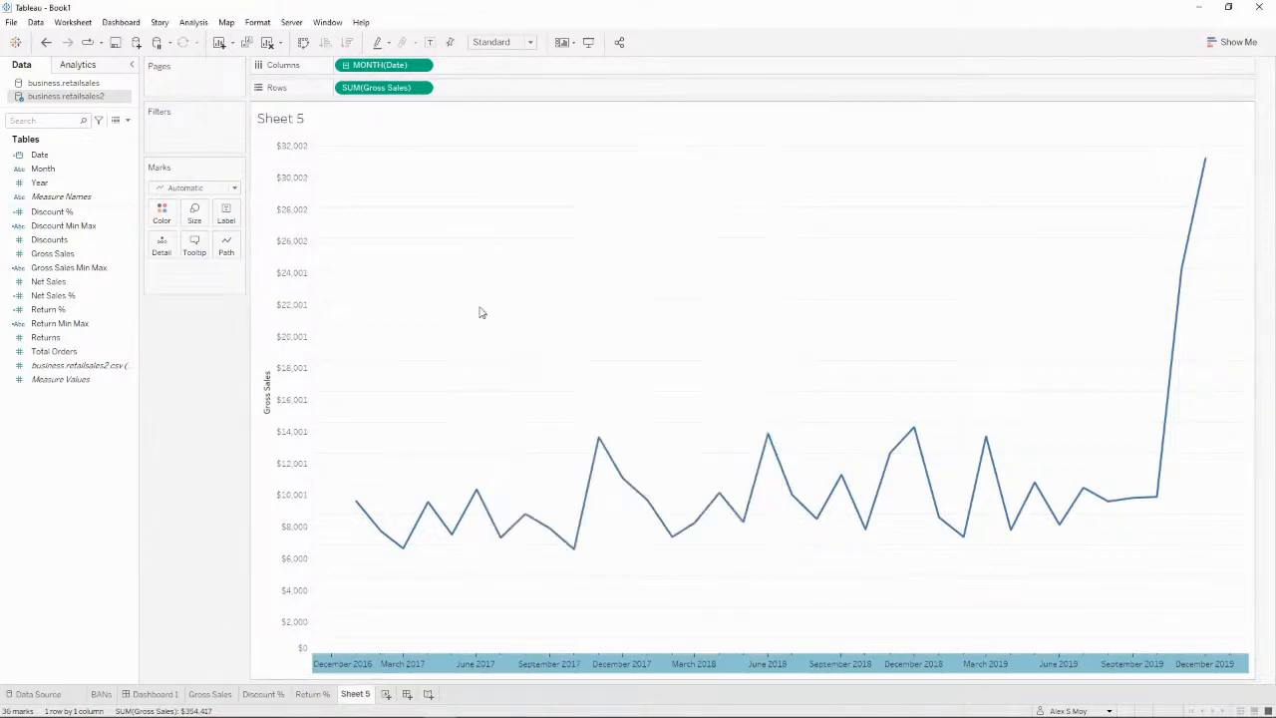
click(220, 531)
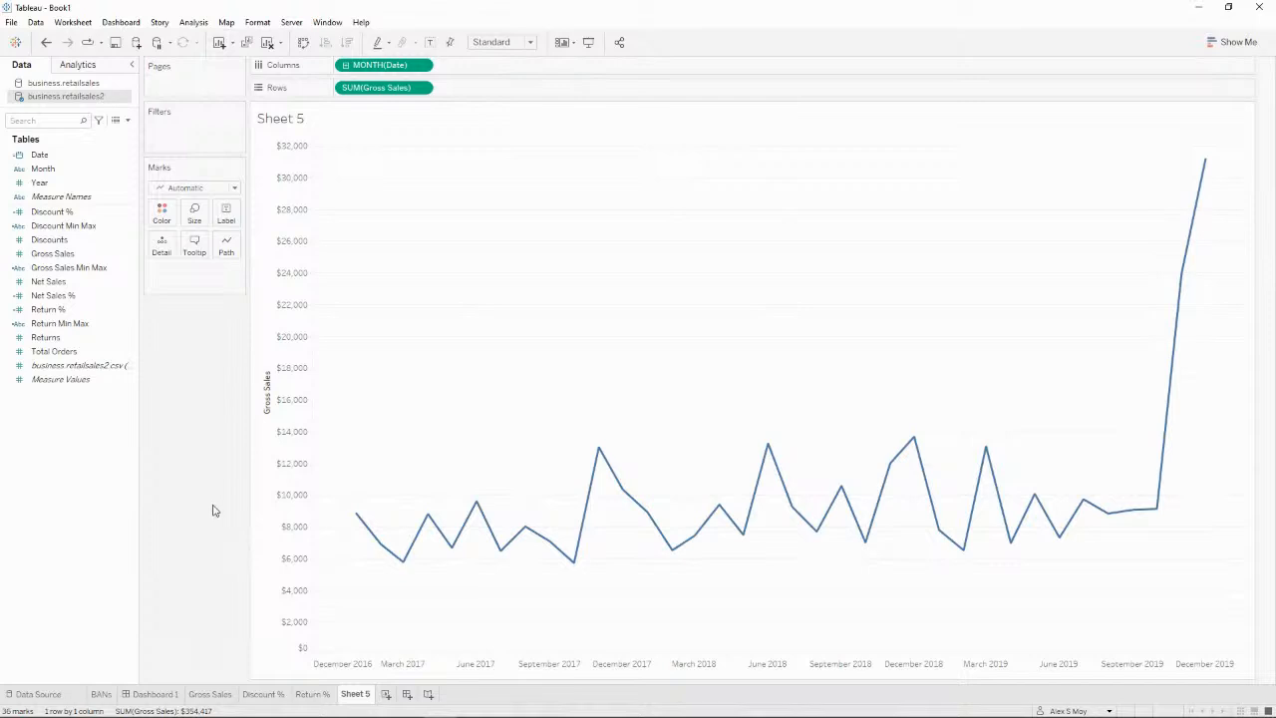
Step: Change the mark type of the monthly Gross Sales chart to Bar
click(233, 187)
click(207, 218)
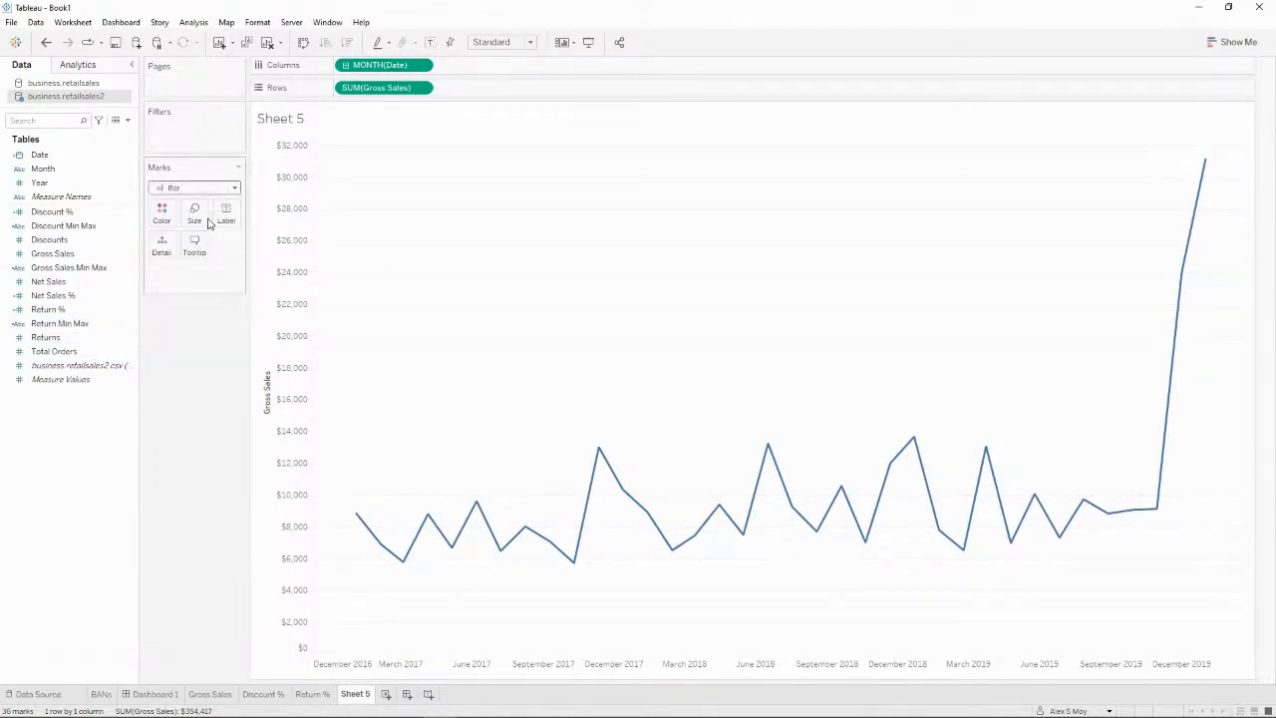
click(94, 285)
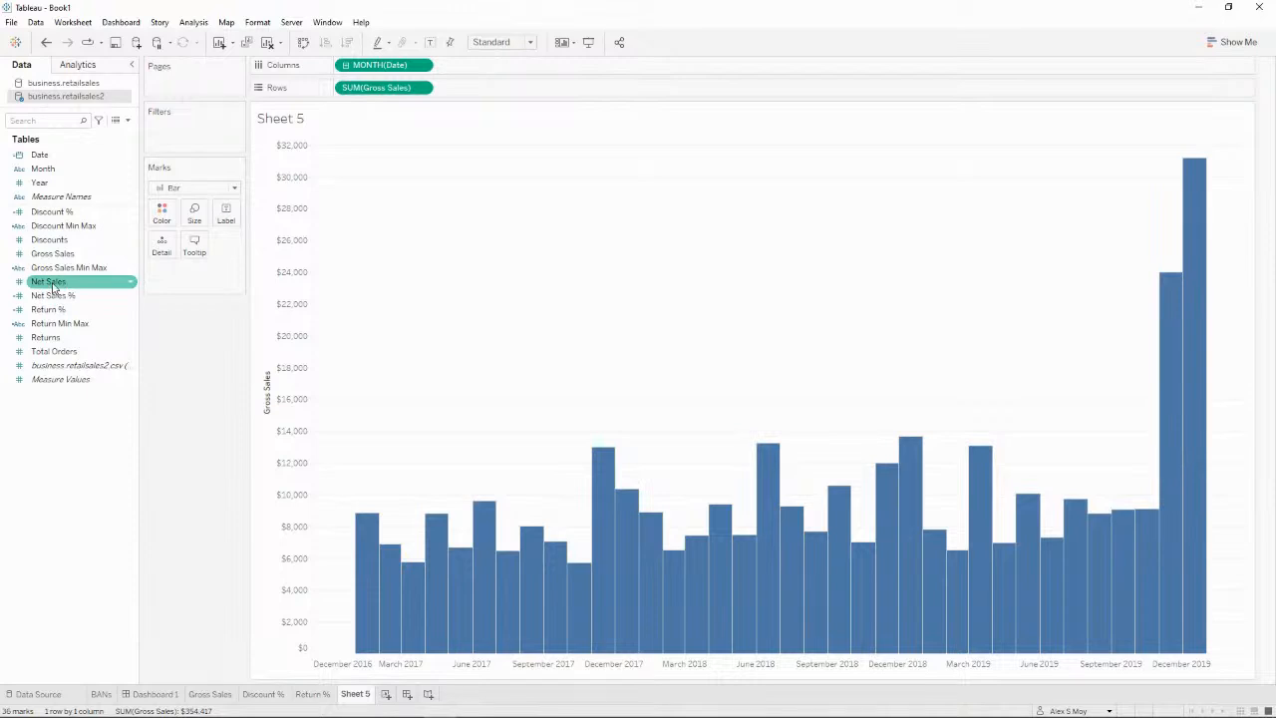
Step: Try adding Net Sales as a measure in the row headers and as the bar color, undoing each attempt
drag(53, 287, 287, 288)
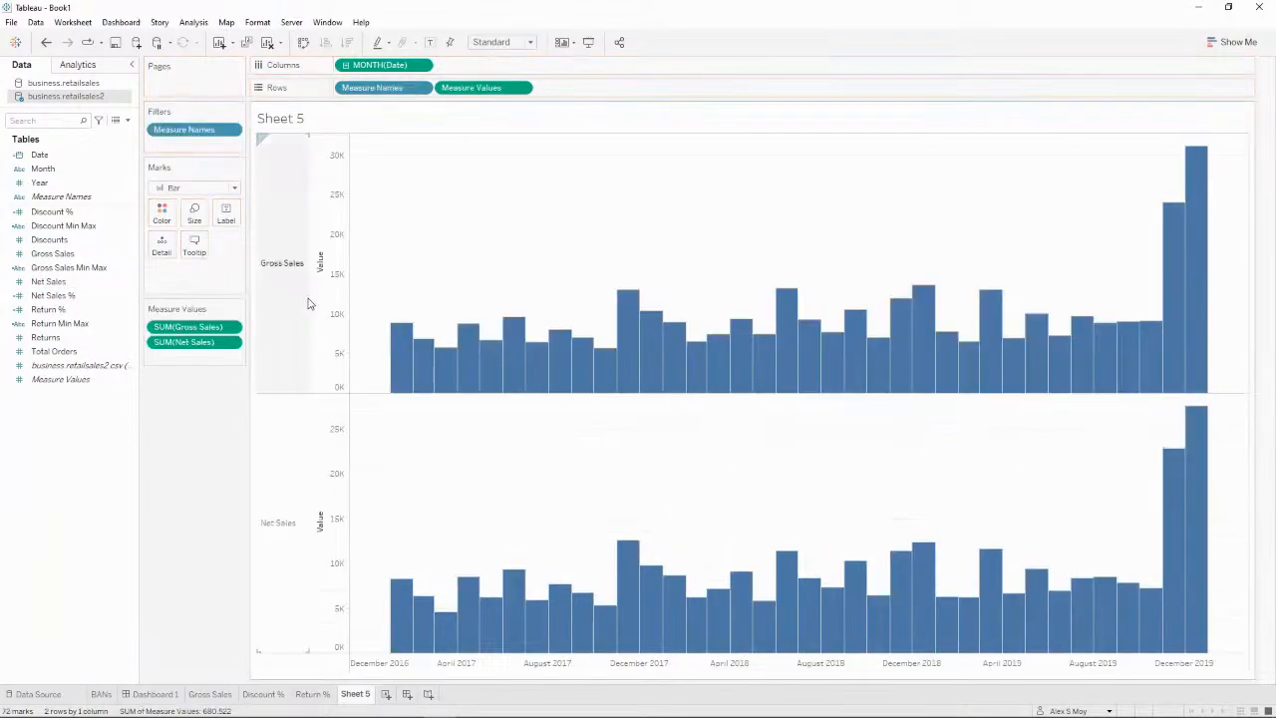
click(46, 41)
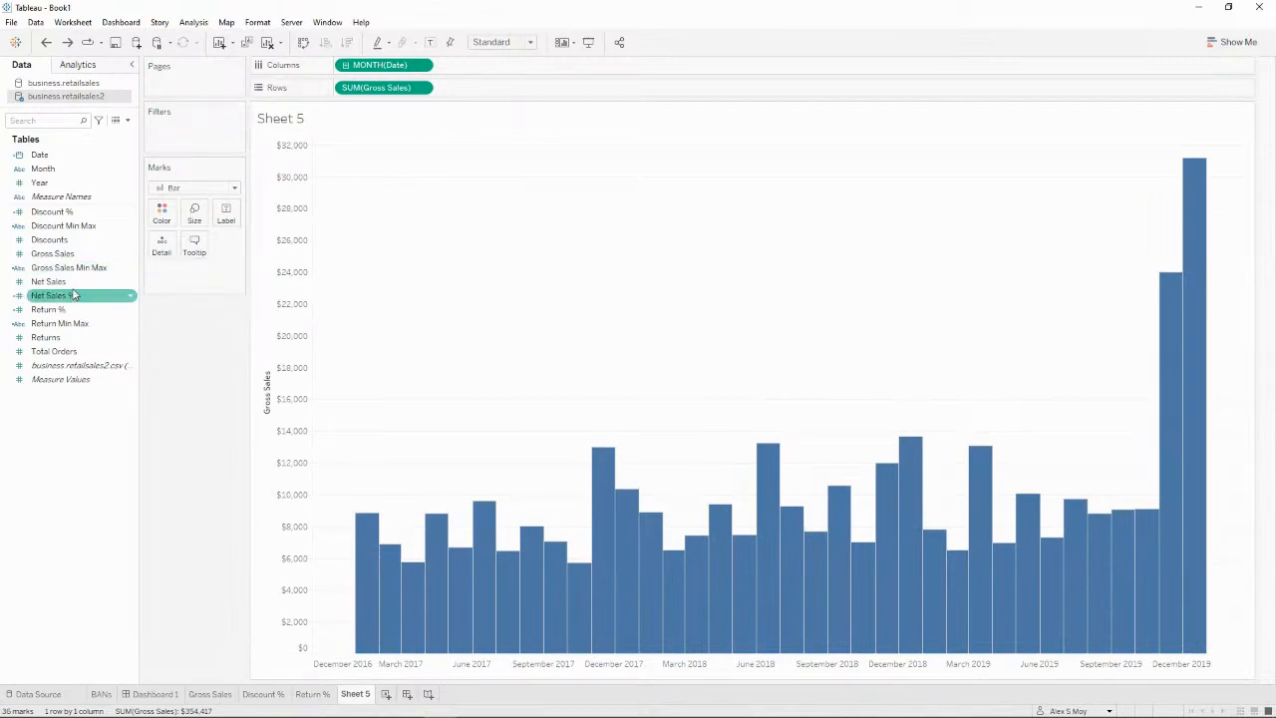
drag(45, 288, 917, 359)
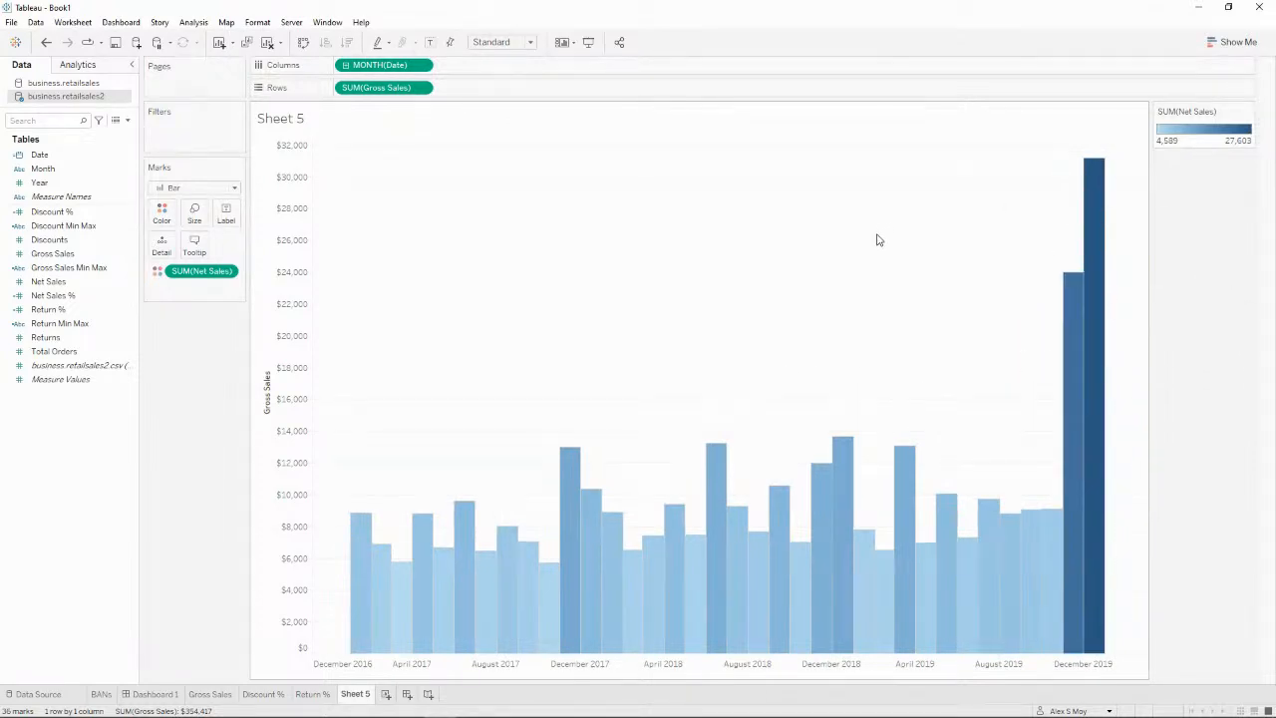
key(ctrl+z)
Step: Add Net Sales to the rows beside Gross Sales and combine both measures on a dual axis
drag(48, 283, 571, 95)
right_click(463, 90)
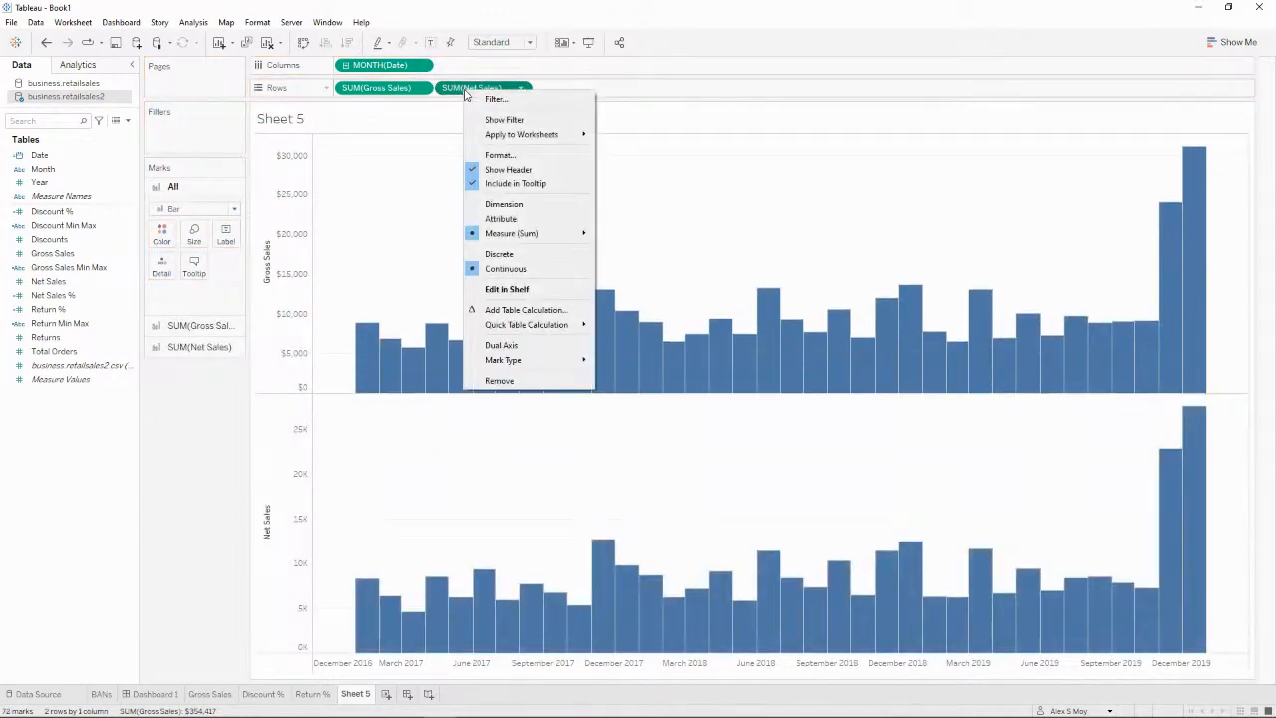
click(507, 345)
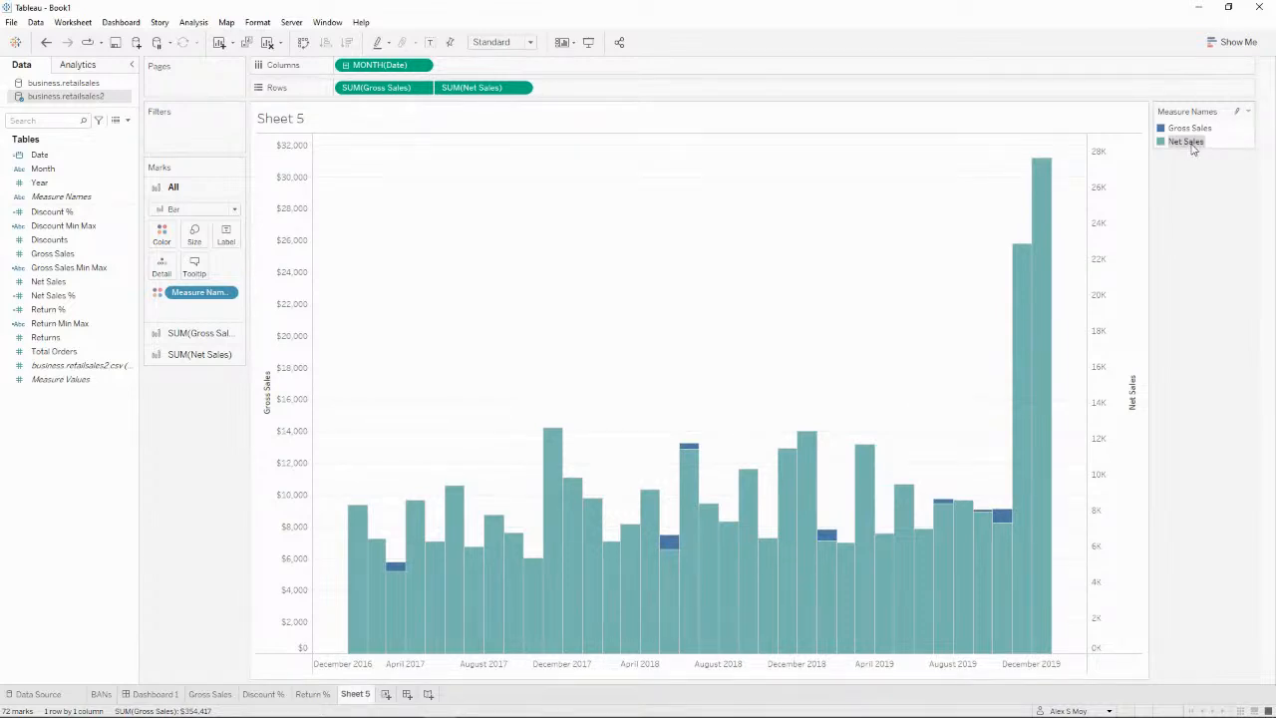
Step: Try the Gantt Bar mark type for Net Sales, and undo that change
click(190, 355)
click(219, 253)
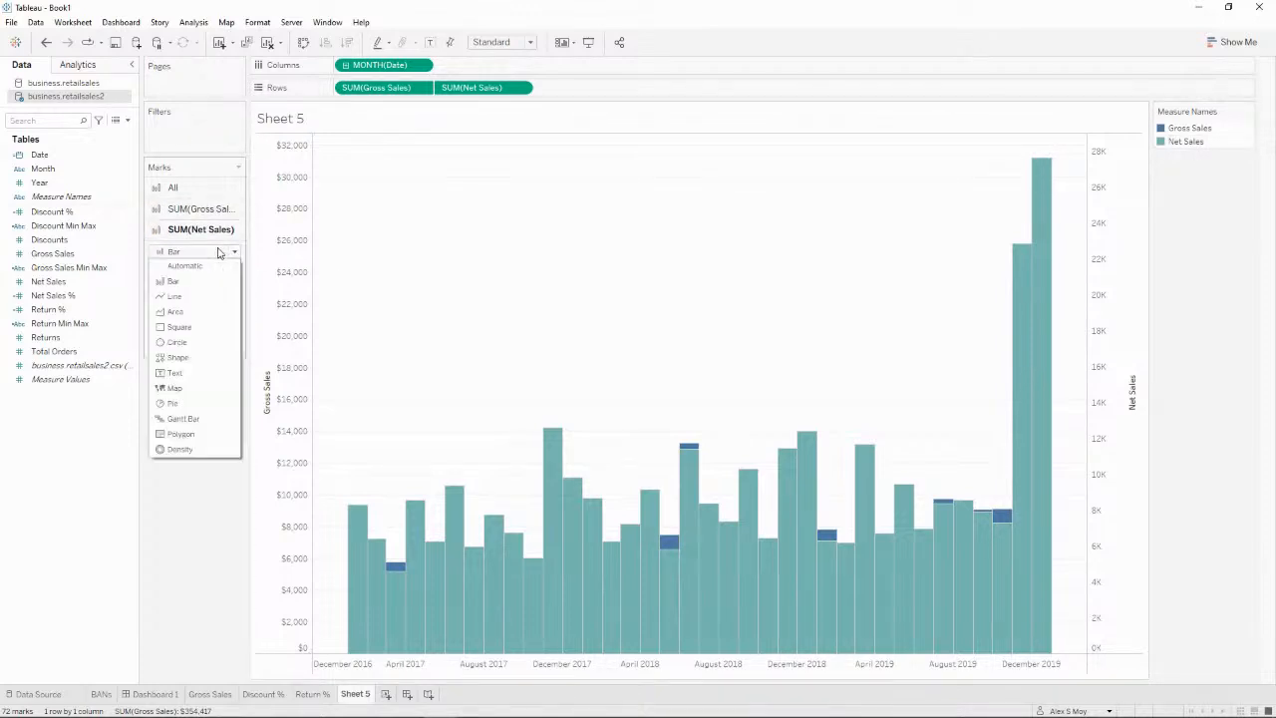
click(183, 418)
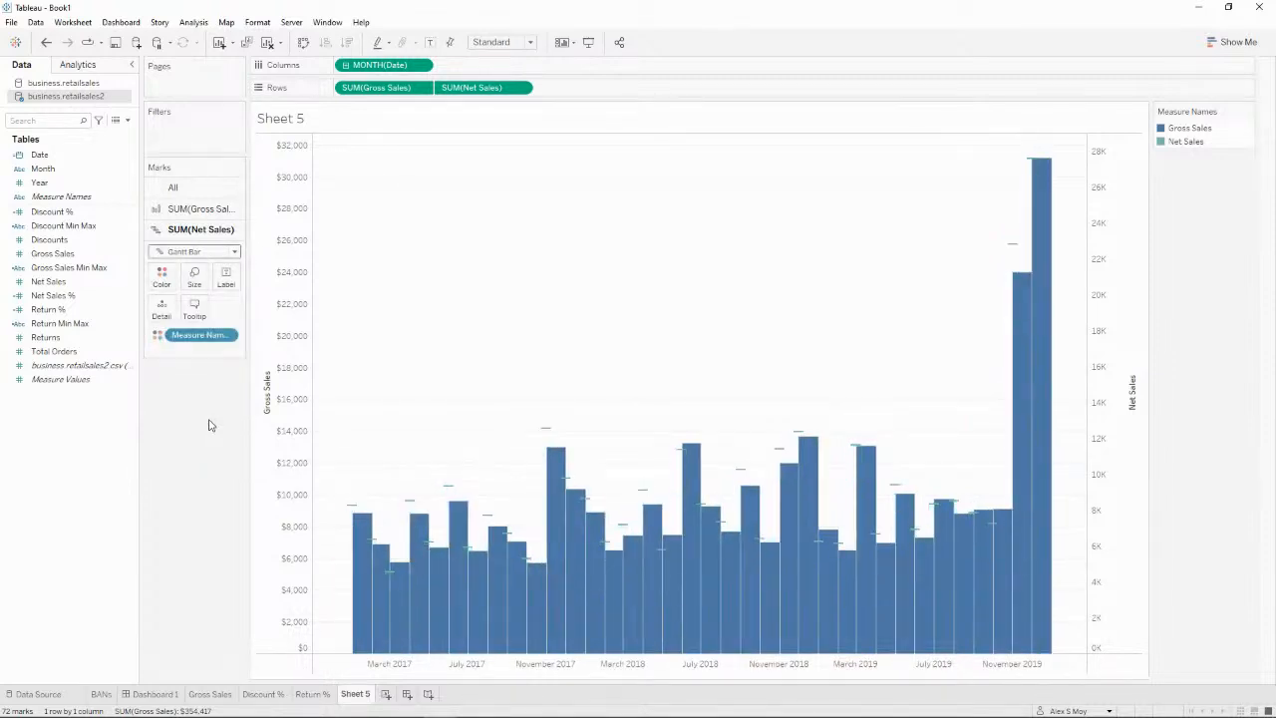
key(ctrl+z)
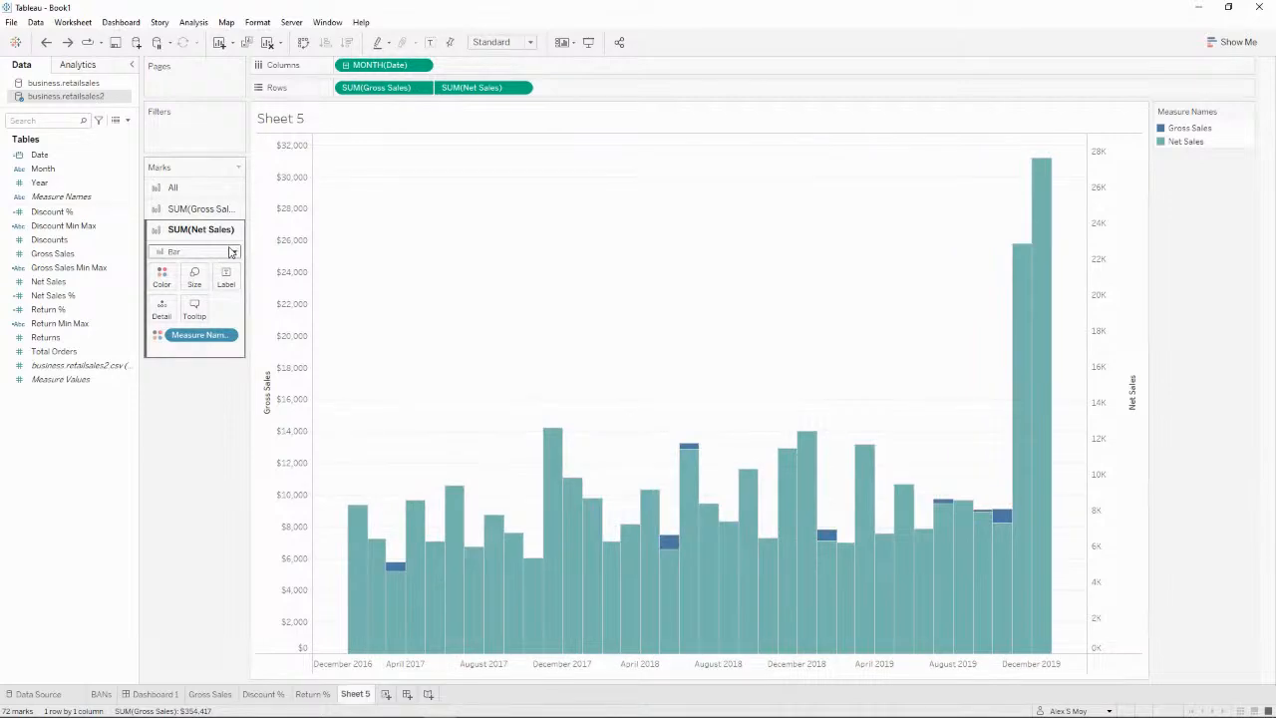
Step: Reduce the opacity of the Net Sales bars to 53%
click(161, 277)
click(203, 352)
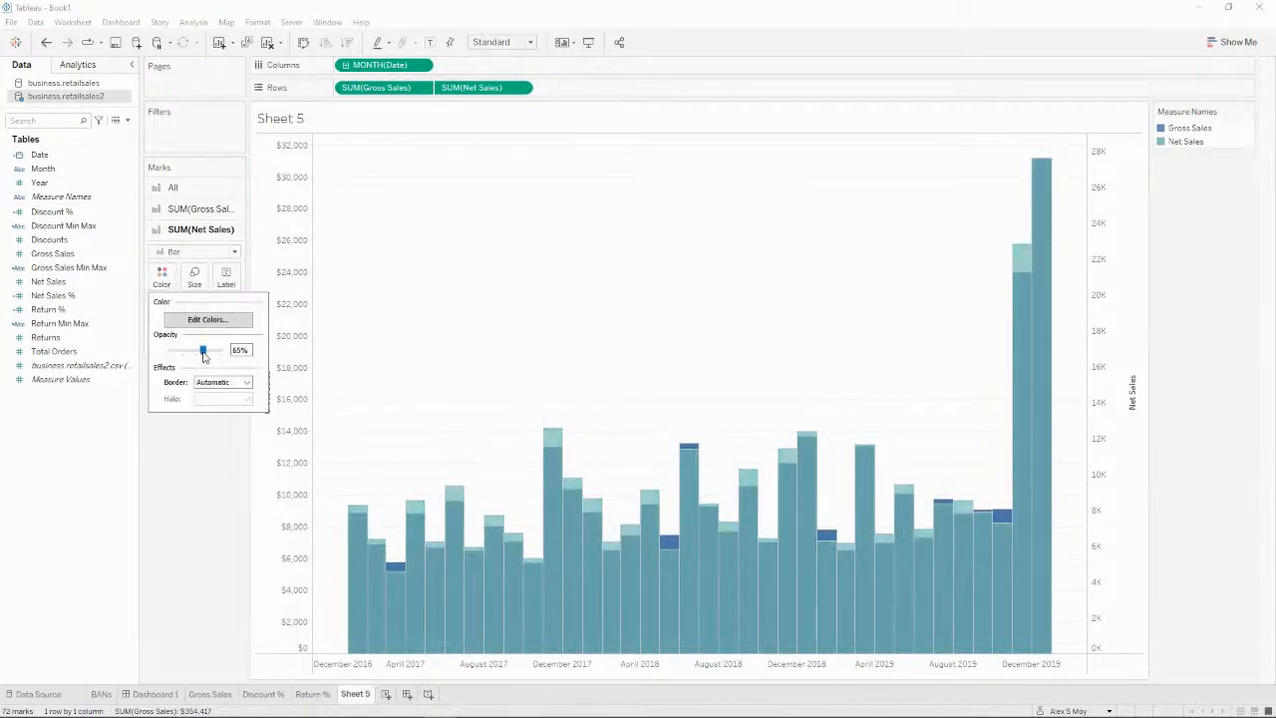
mouse_move(203, 359)
mouse_down()
mouse_move(187, 361)
mouse_move(223, 361)
mouse_move(199, 366)
mouse_up()
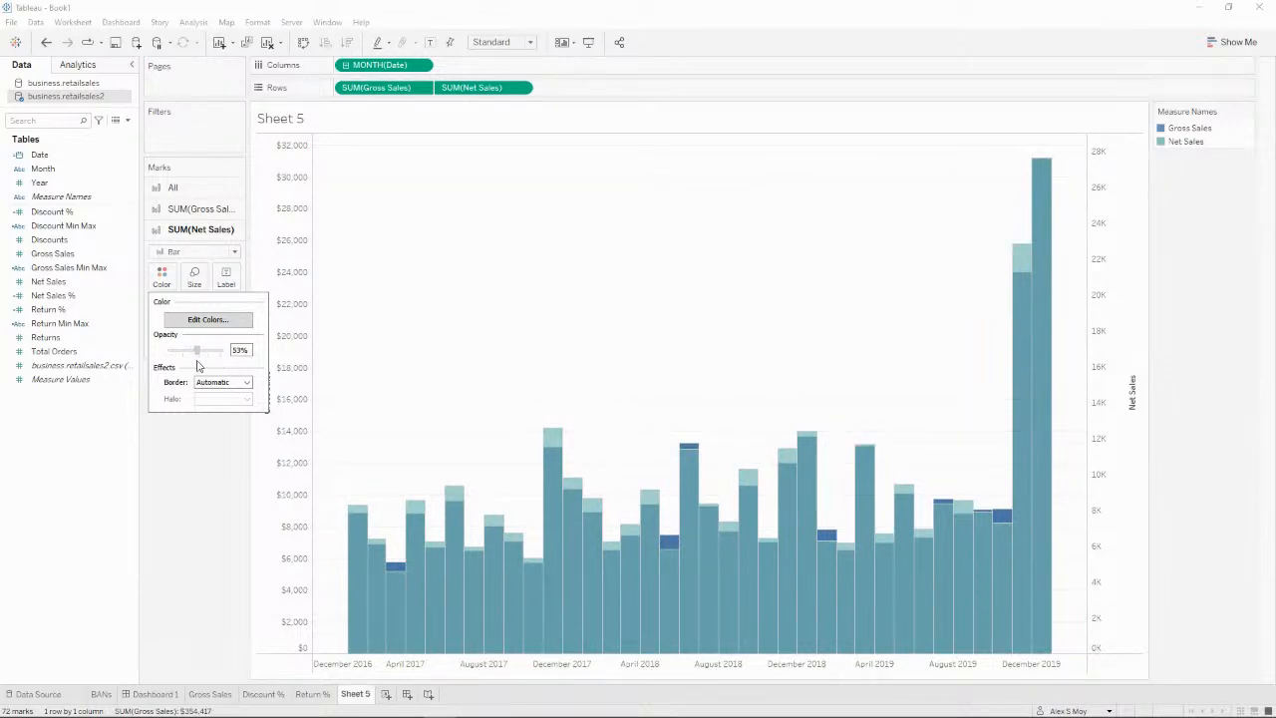
click(196, 478)
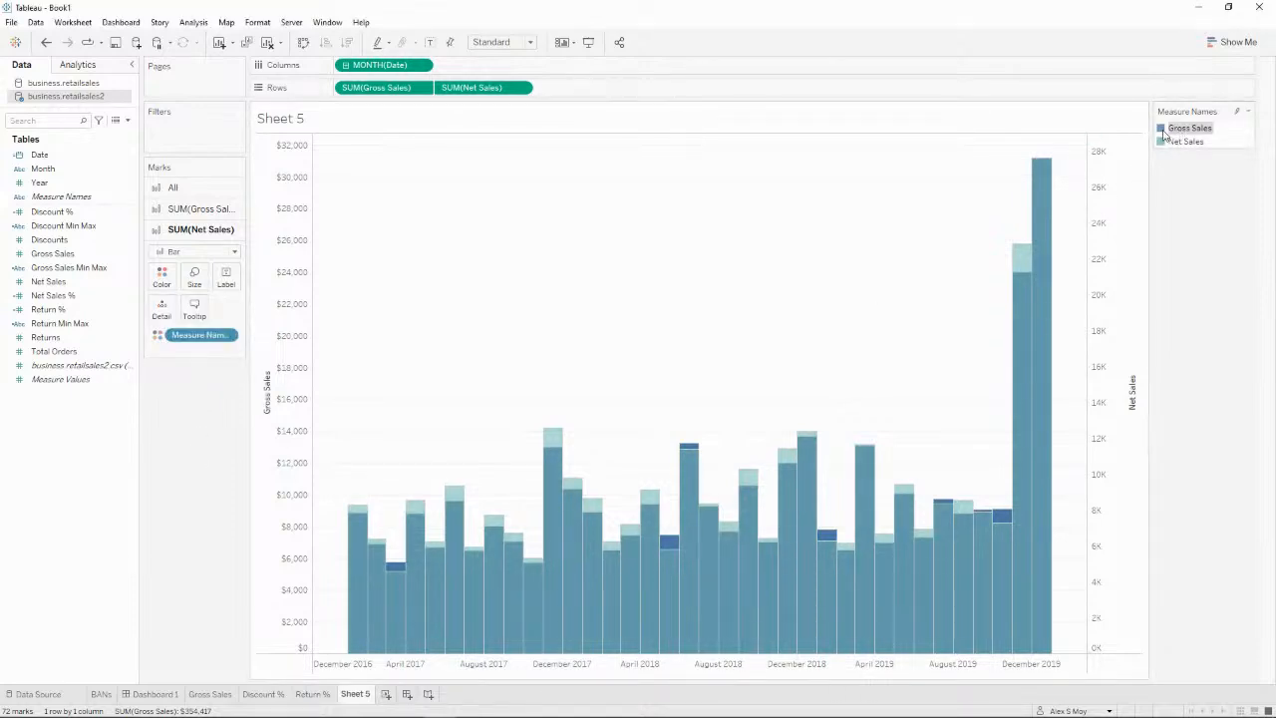
Step: Reorder the Measure Names color legend so that Net Sales comes before Gross Sales
drag(1188, 140, 1189, 149)
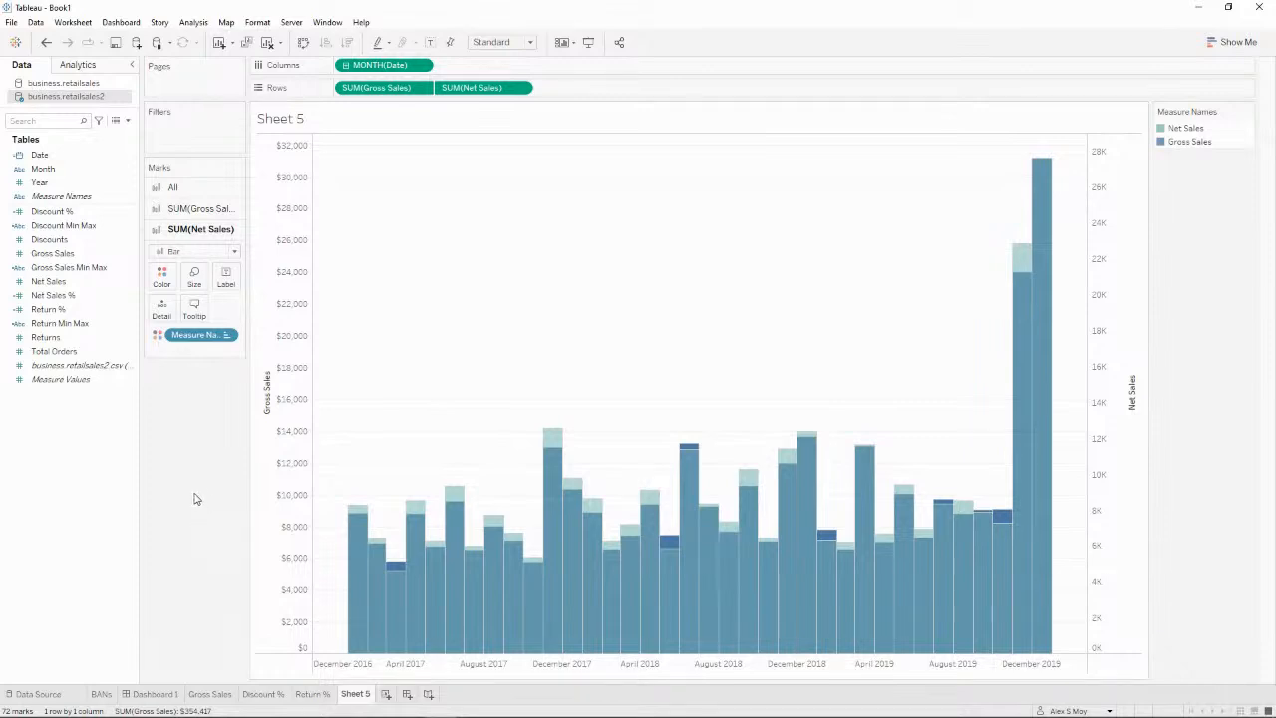
right_click(68, 283)
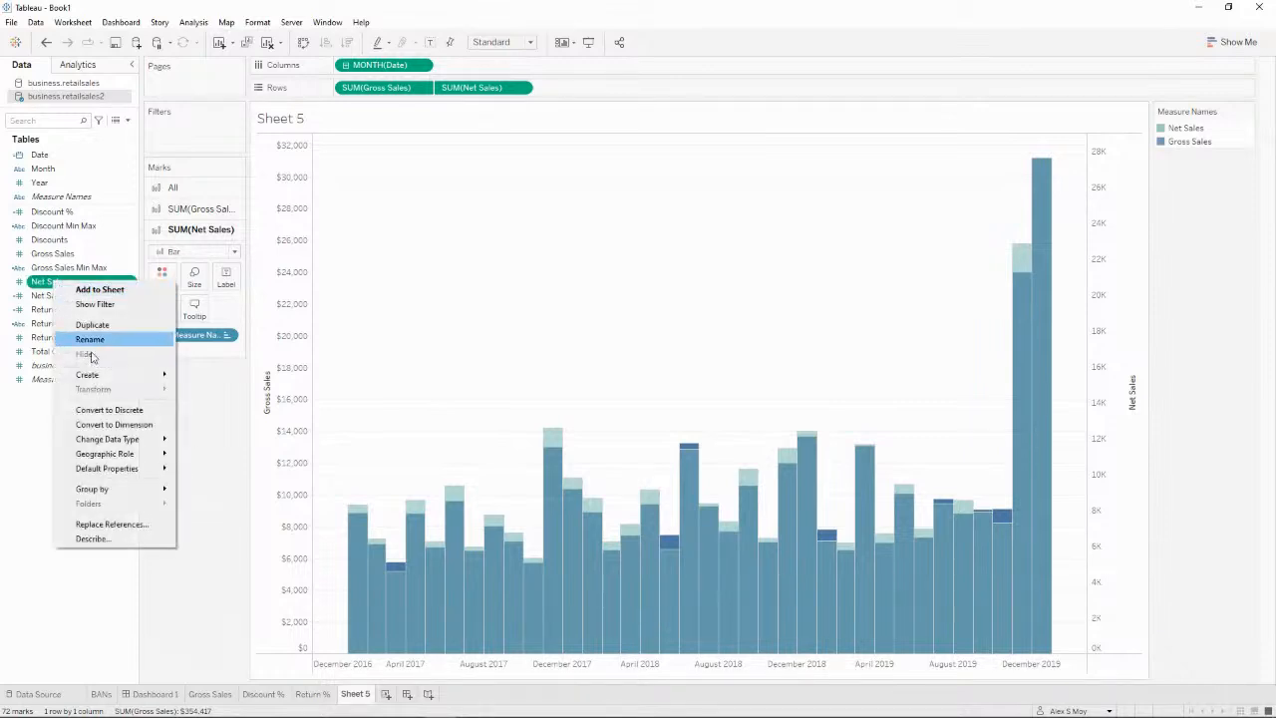
click(20, 479)
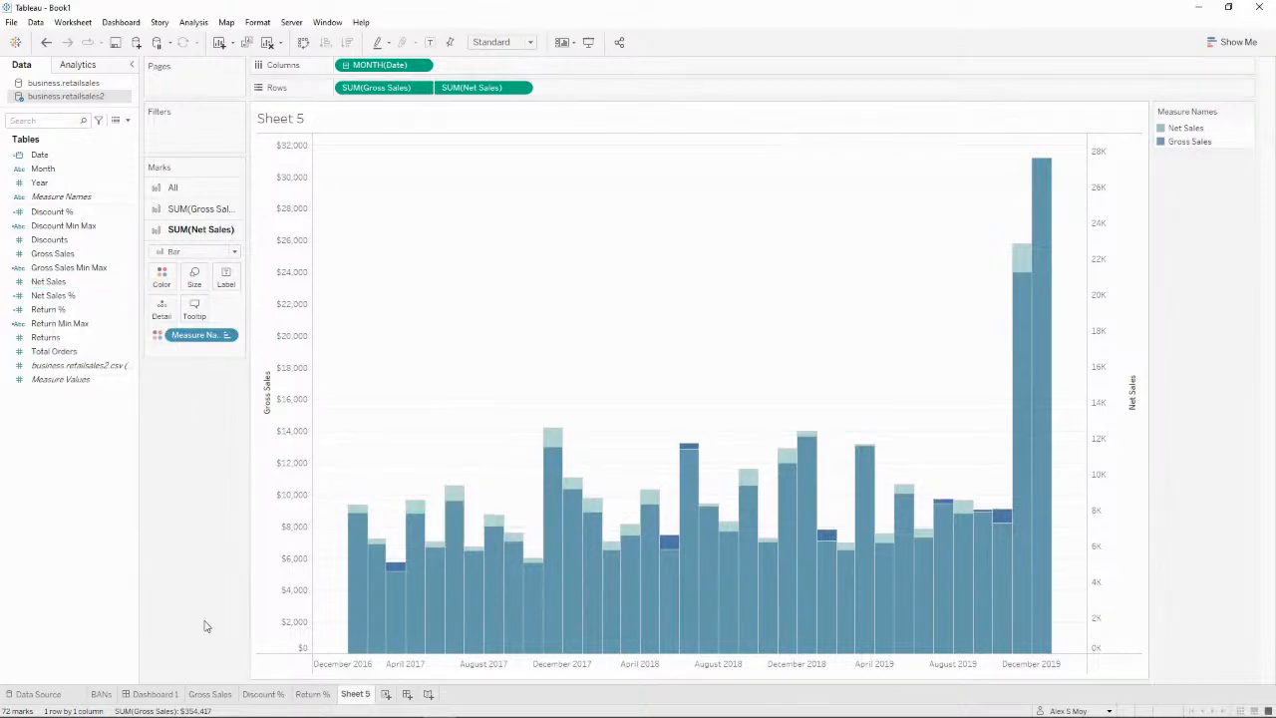
Step: Create a new worksheet and add the Gross Sales, Net Sales, Discounts and Returns measures to it
click(385, 695)
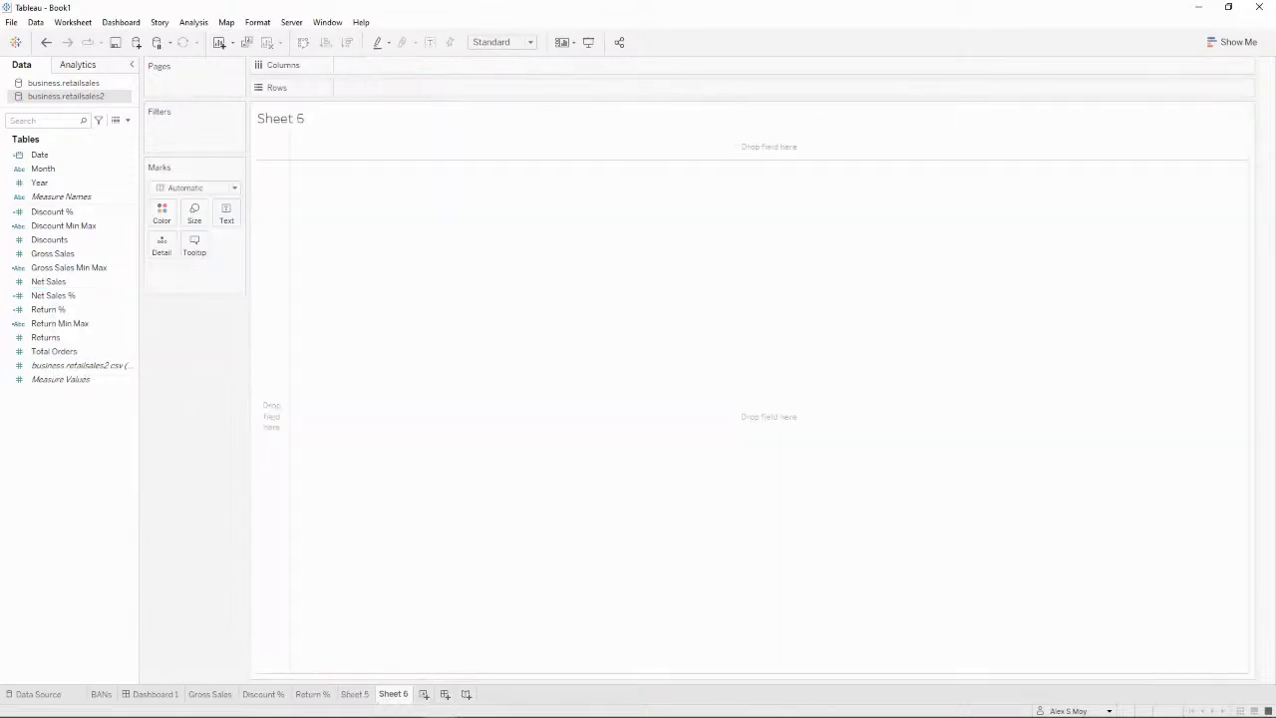
double_click(67, 257)
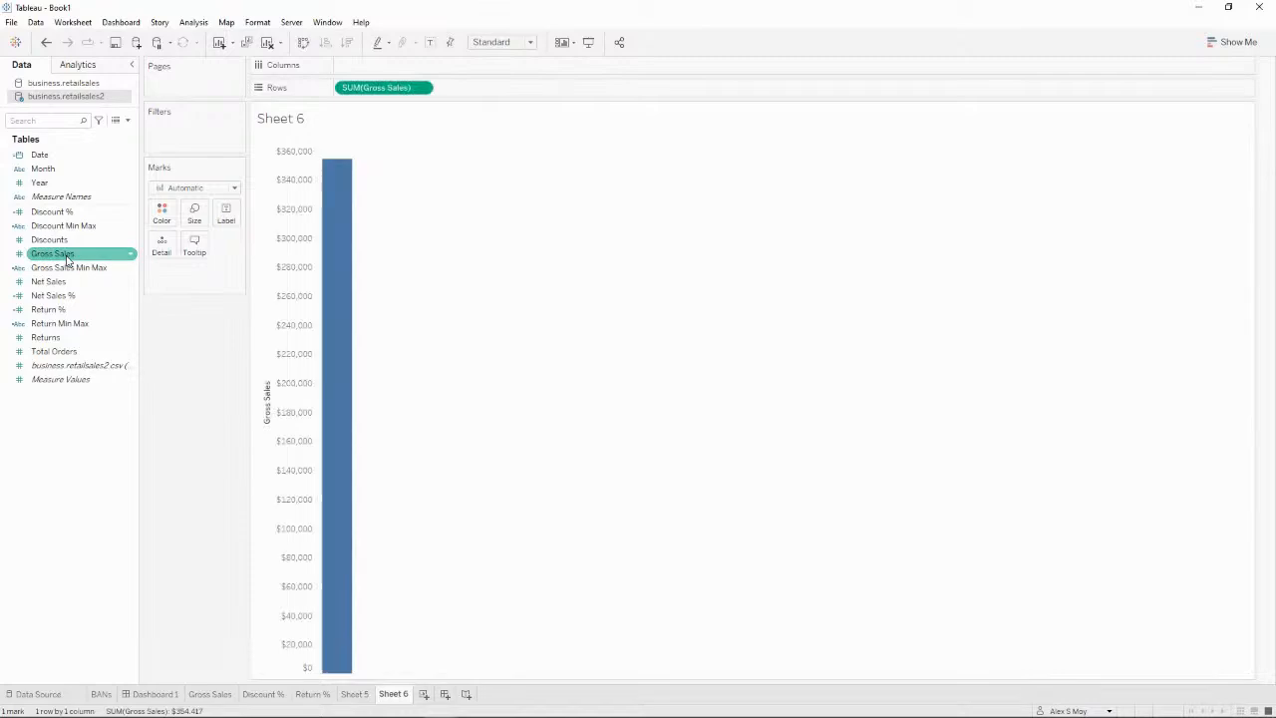
double_click(58, 283)
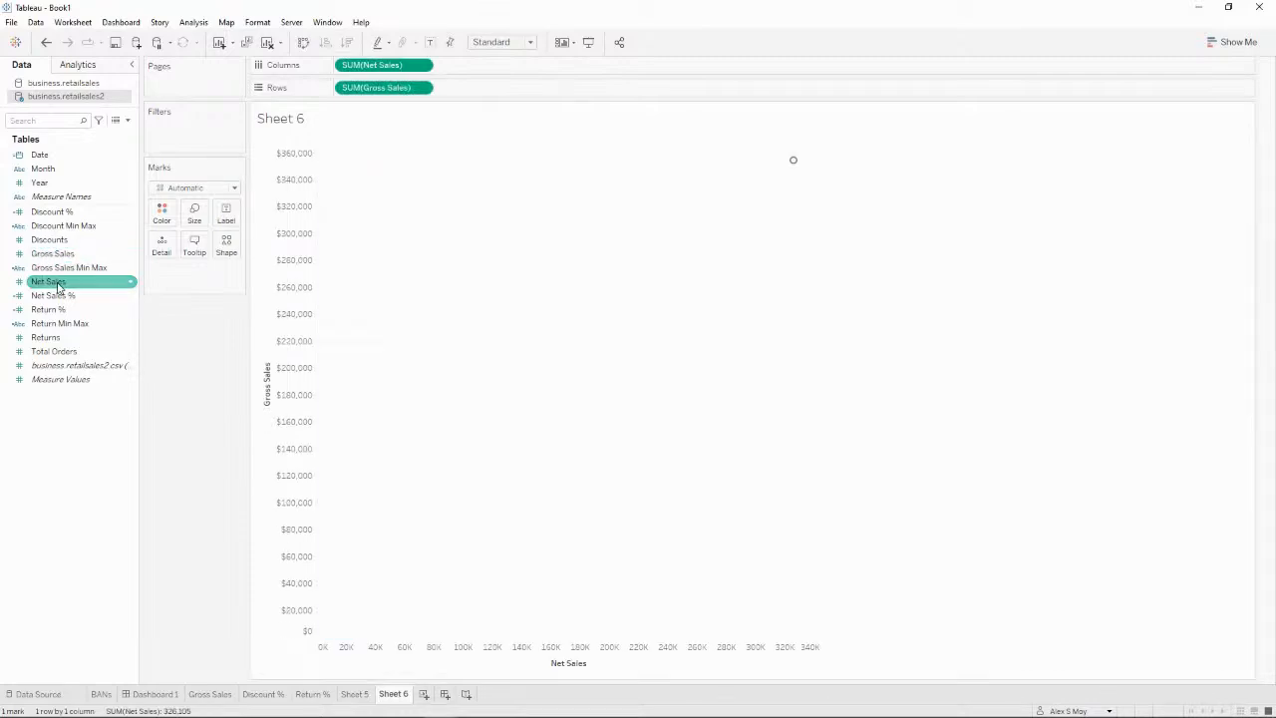
double_click(49, 240)
click(74, 312)
double_click(70, 339)
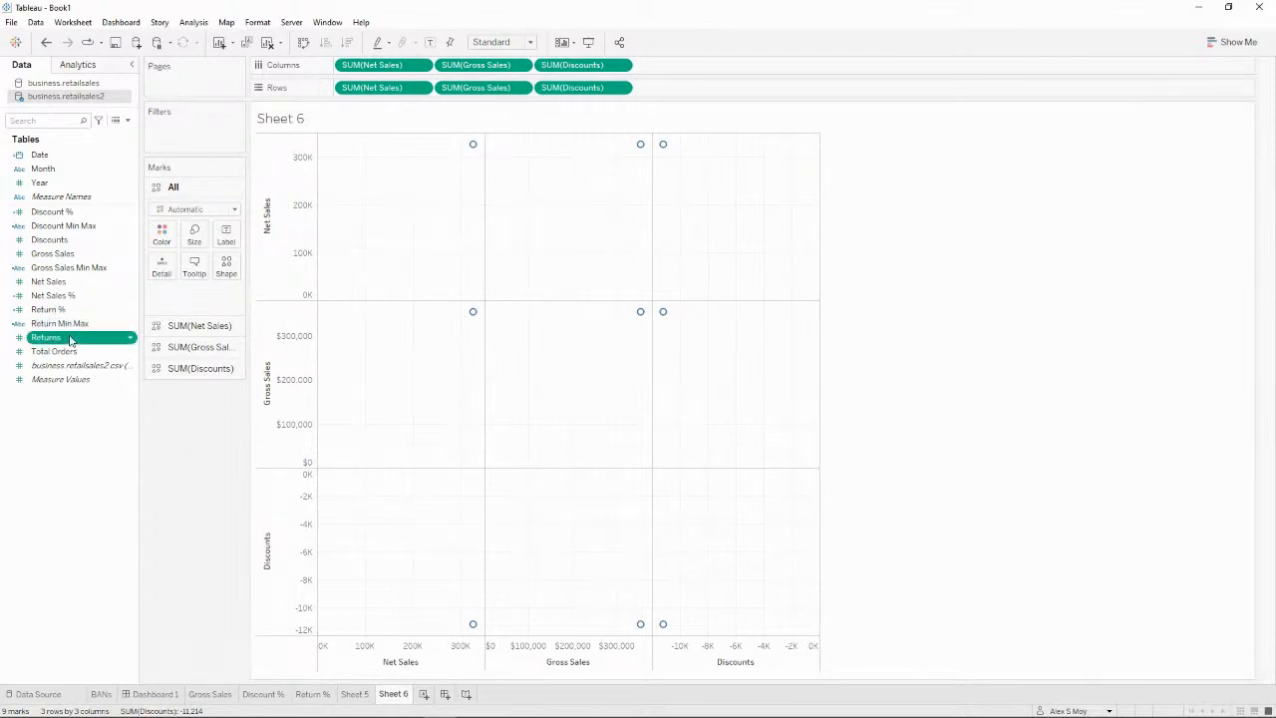
Step: Convert the view to a text table and order its rows as Gross Sales, Discounts, Returns, Net Sales
click(1232, 42)
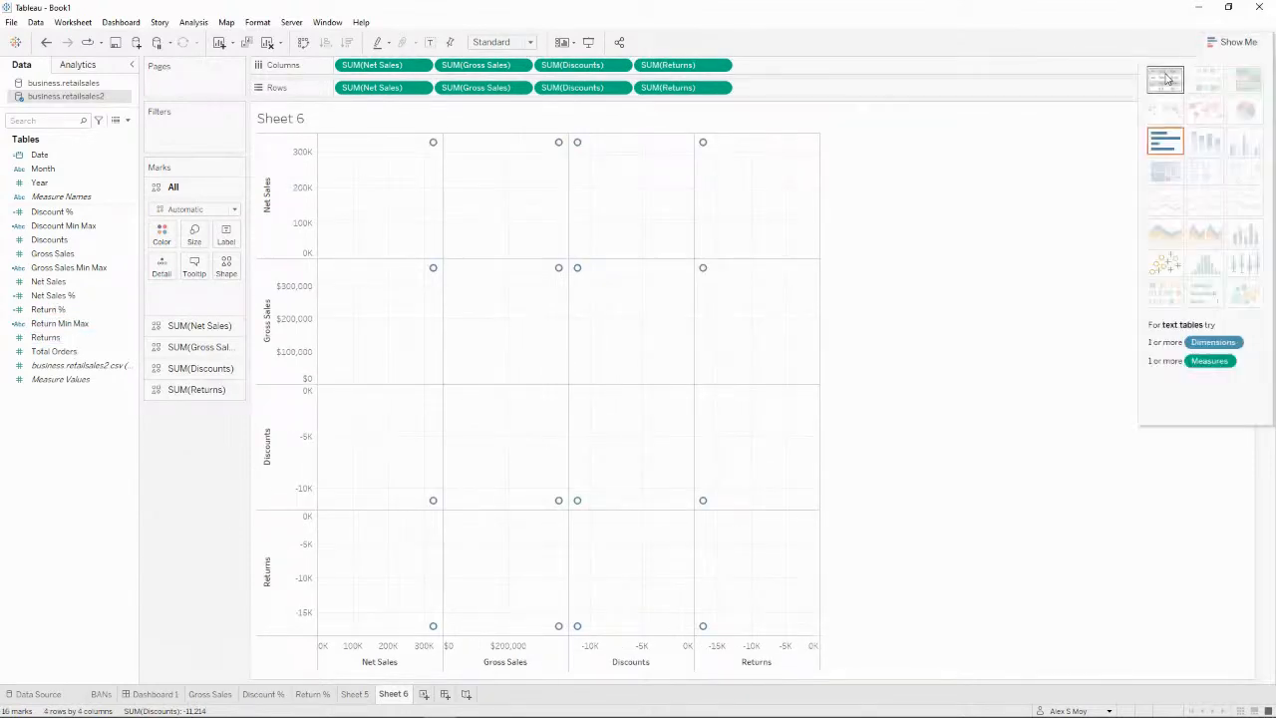
click(1165, 79)
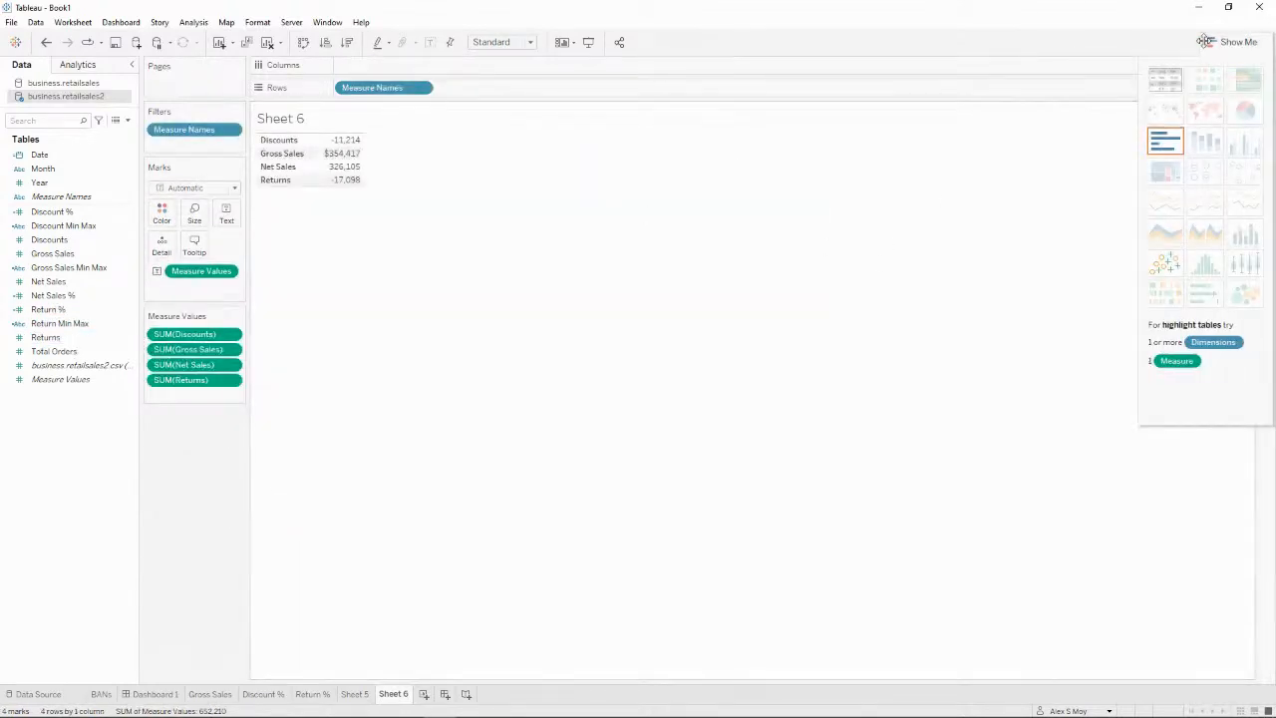
click(1233, 42)
click(293, 141)
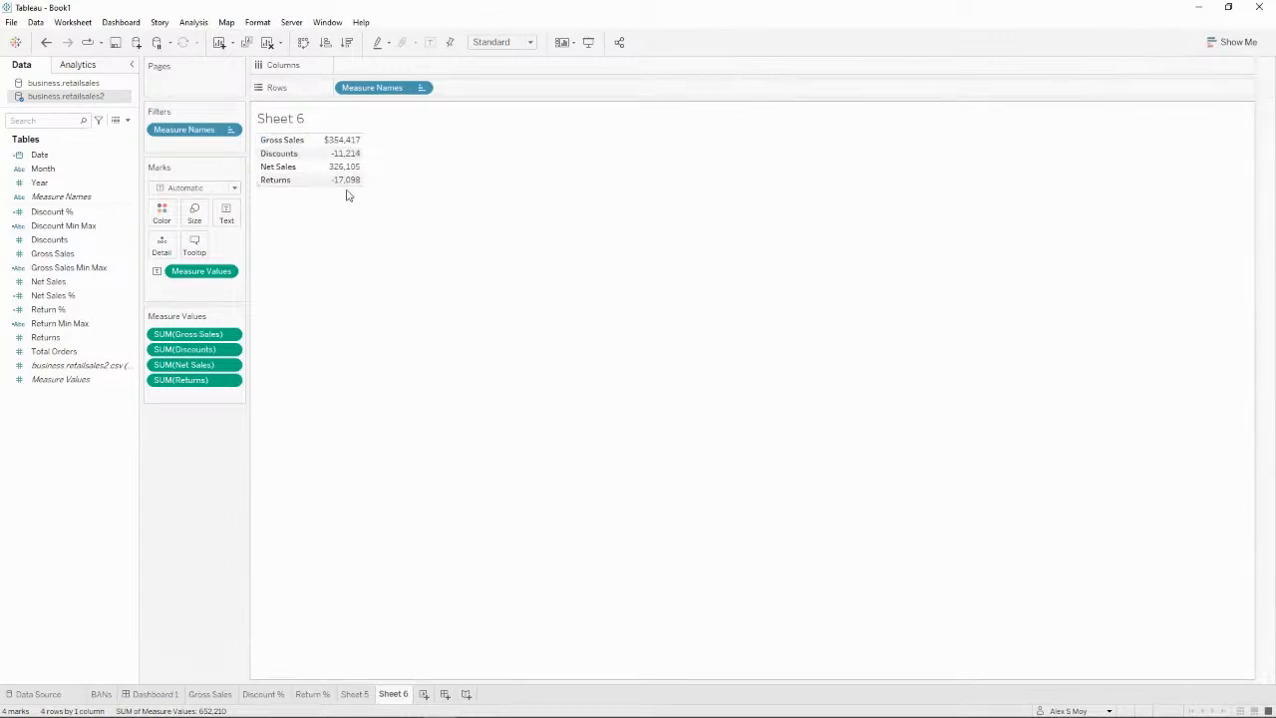
drag(291, 169, 293, 197)
Step: Try to show column grand totals for the measures table
click(193, 22)
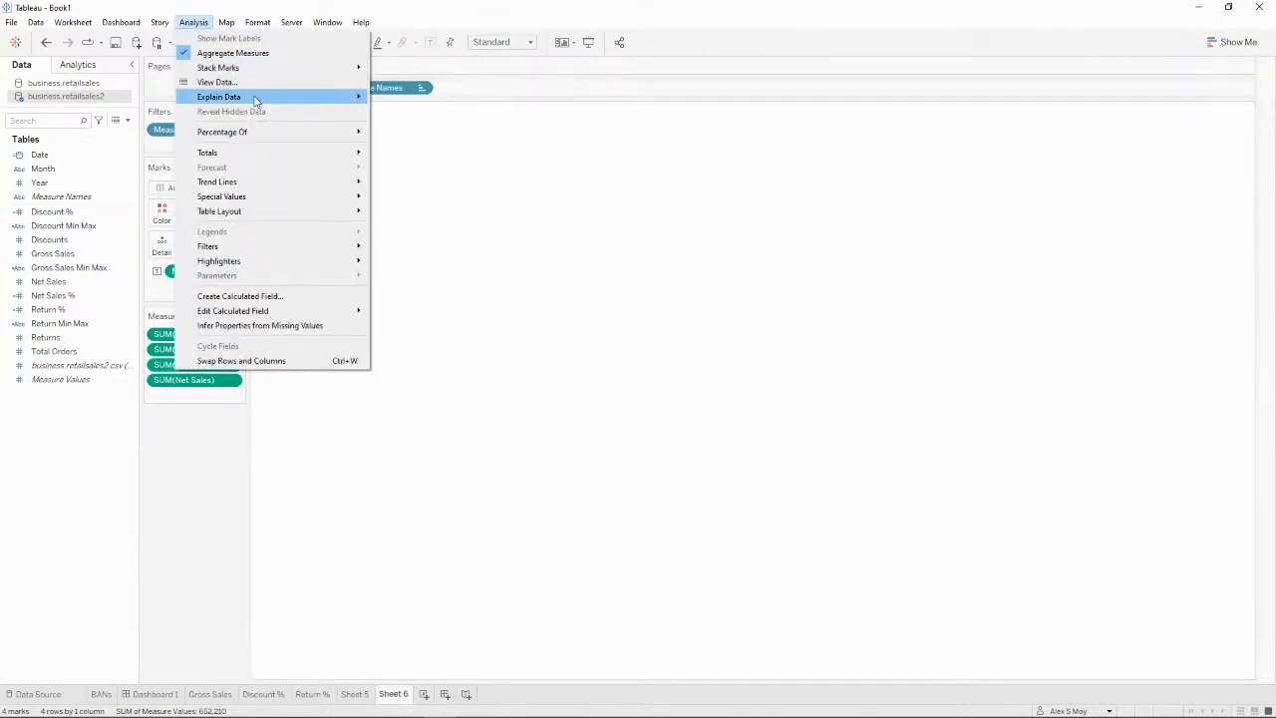
mouse_move(290, 155)
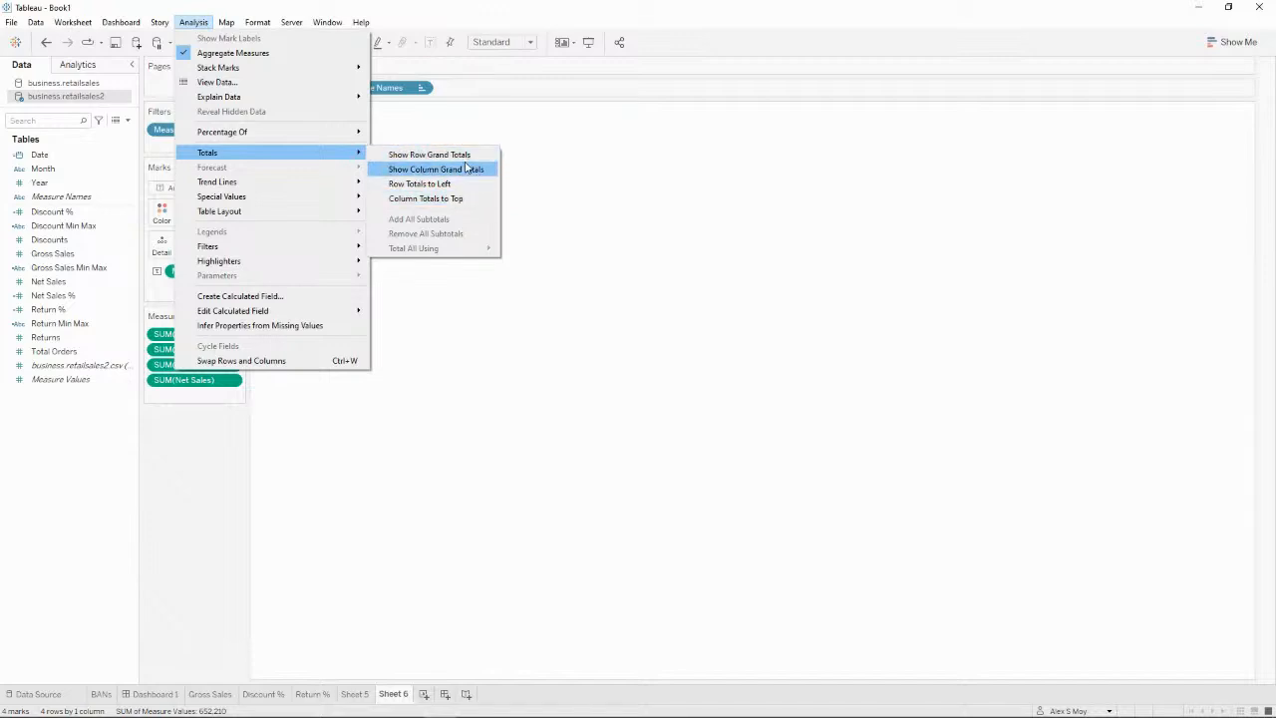
click(465, 170)
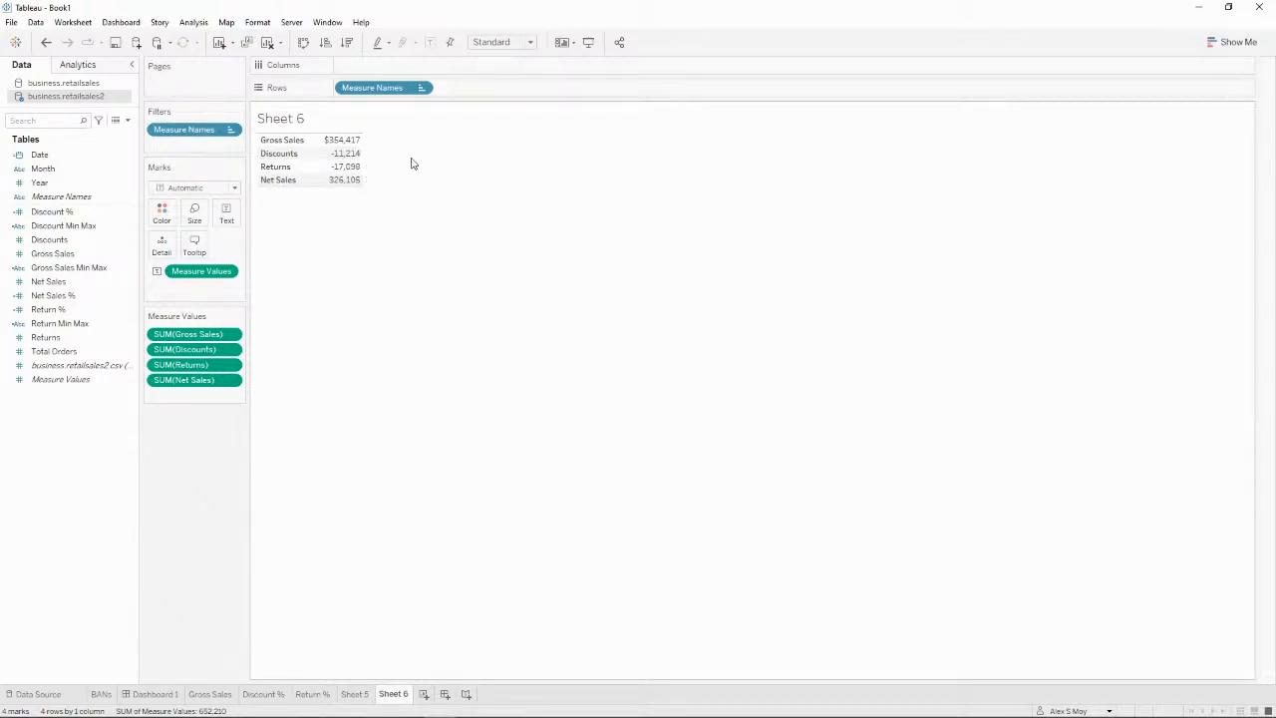
Step: Switch to Windows Calculator, compute 354417 - 11214 - 17098 to check the Net Sales figure, and close it
key(super+r)
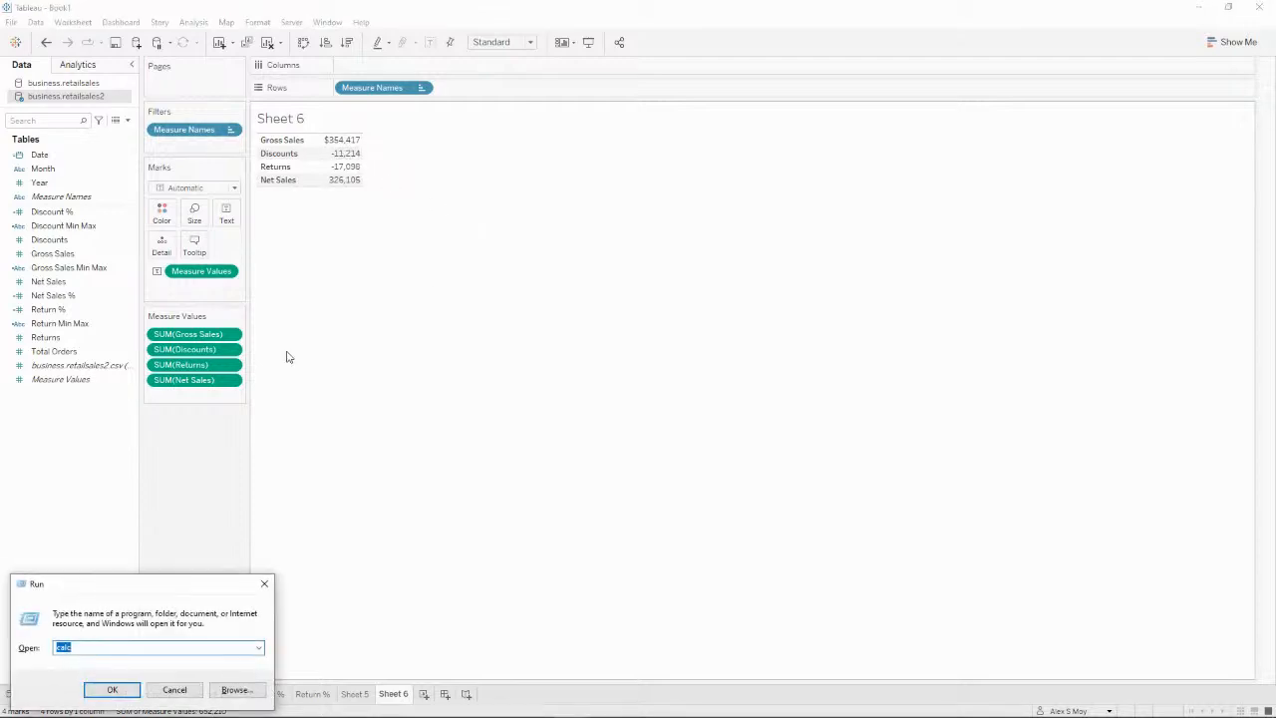
drag(199, 587, 755, 288)
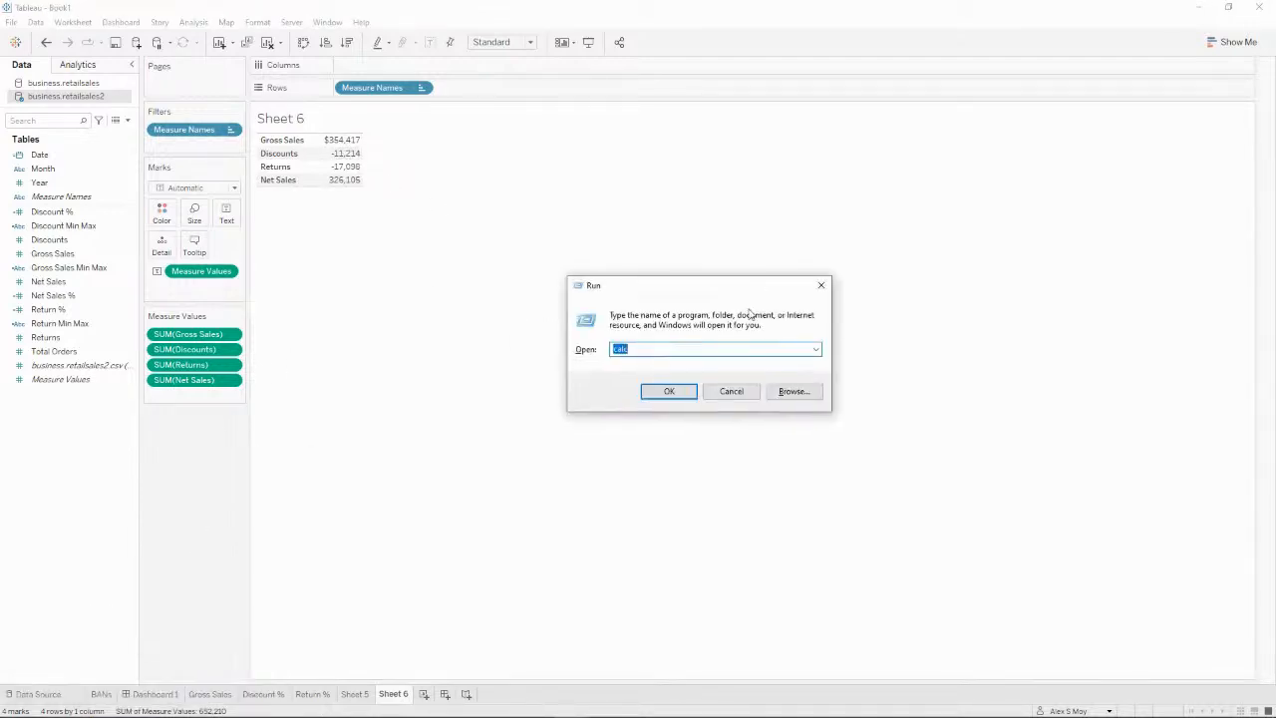
click(670, 390)
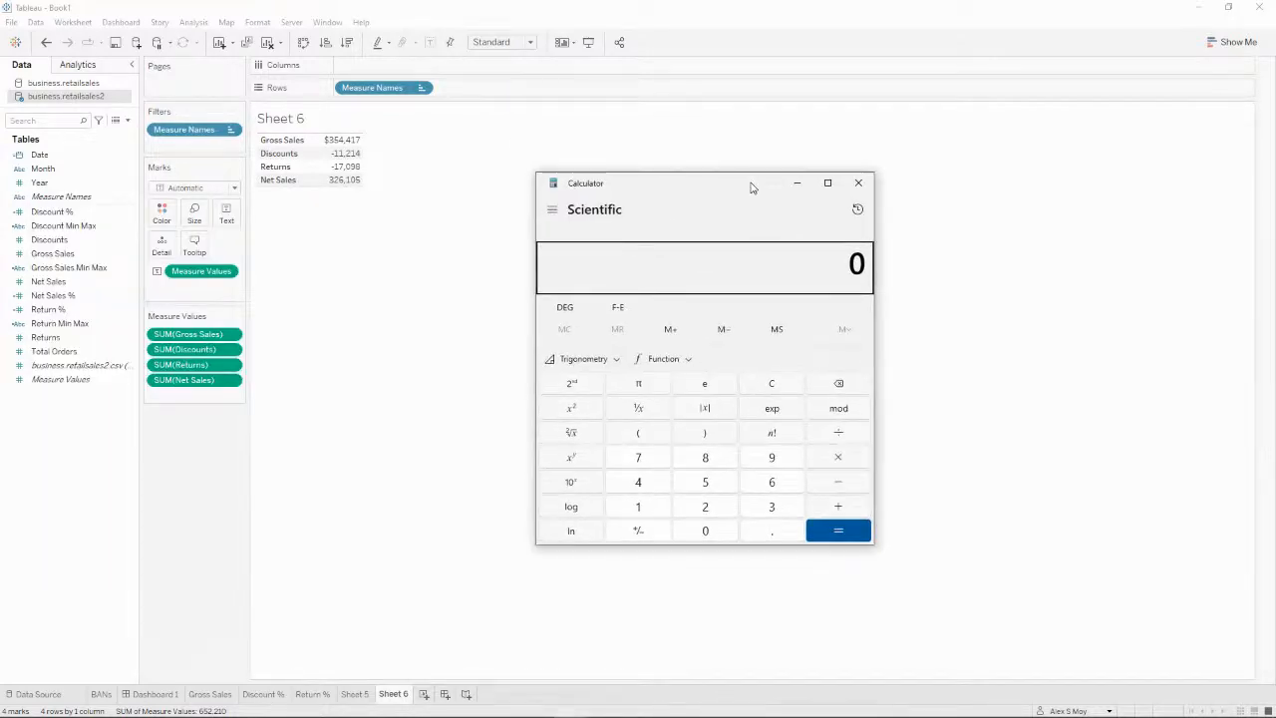
text(3544)
text(17)
text(11214)
text(-17098)
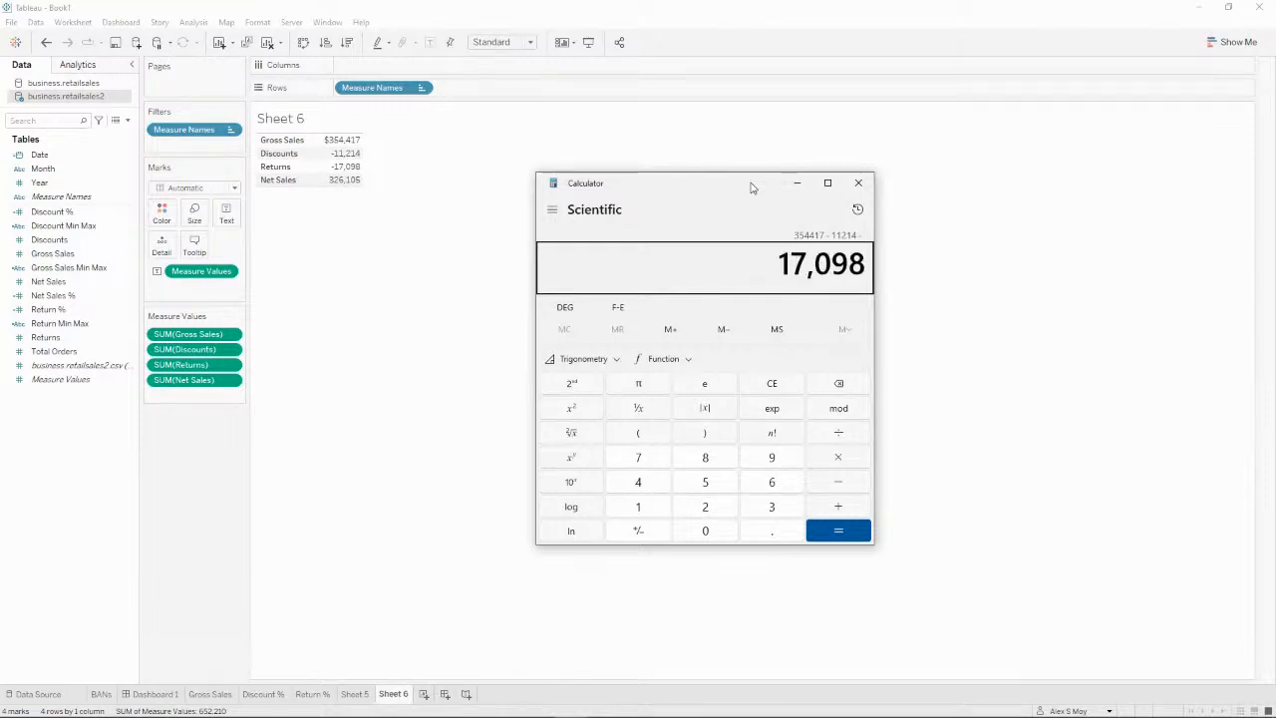
key(Return)
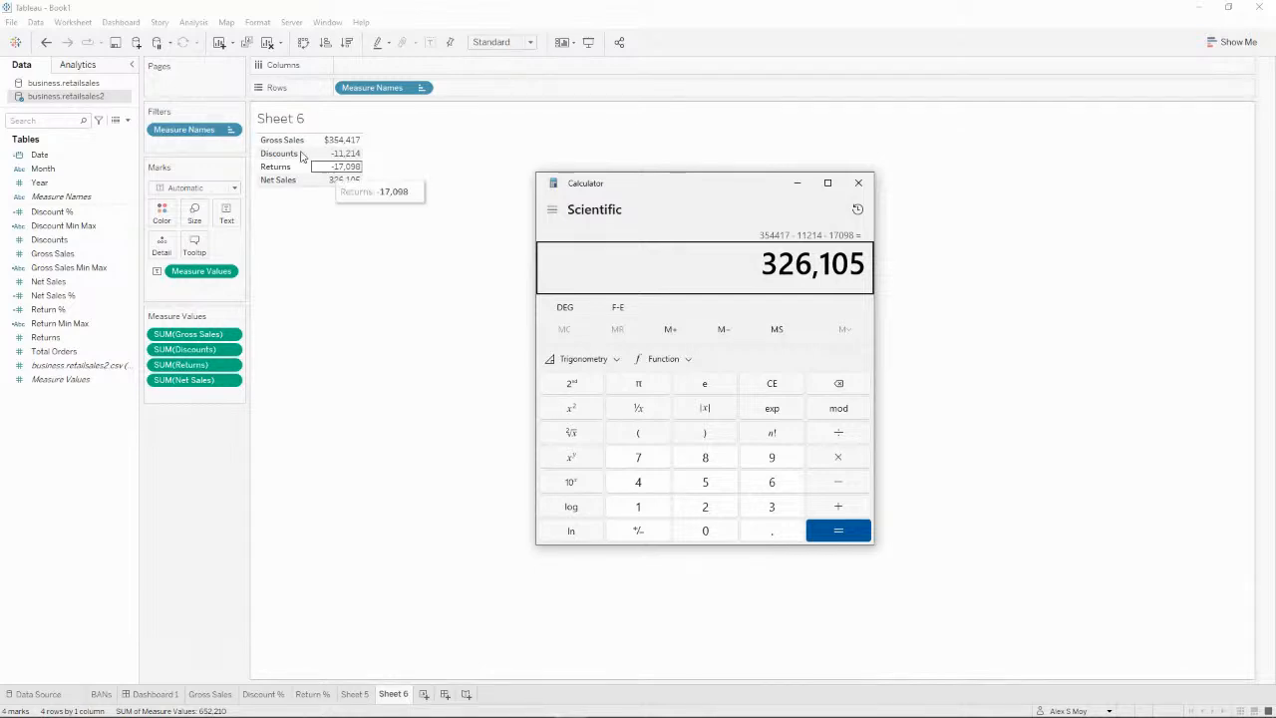
click(858, 184)
Step: Return to Sheet 5 and change the mark type of Net Sales to Shape
click(356, 693)
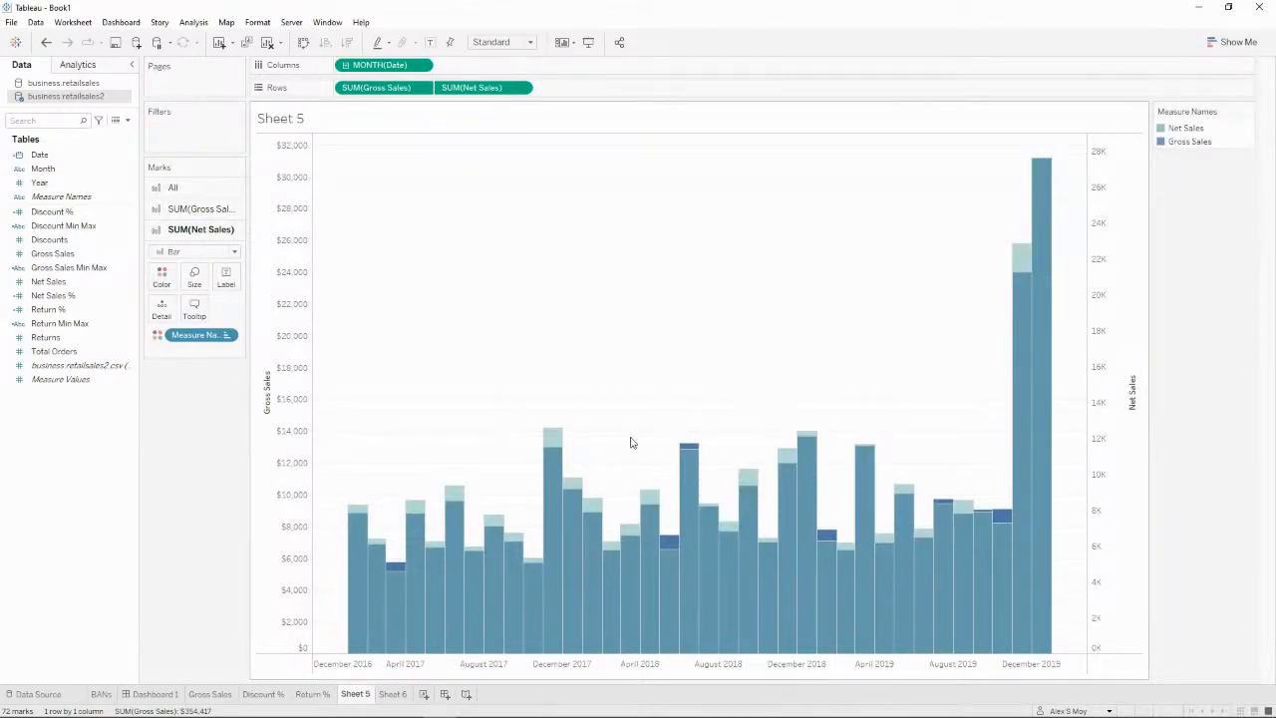
mouse_move(563, 437)
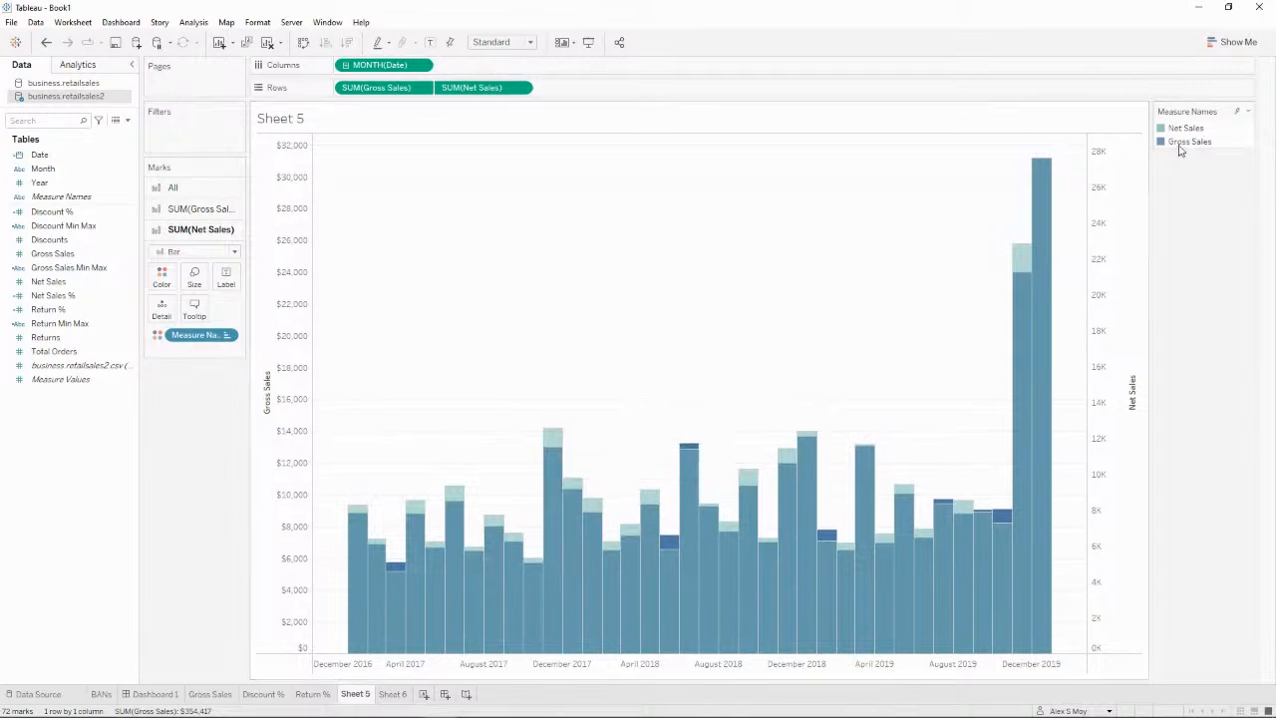
click(222, 251)
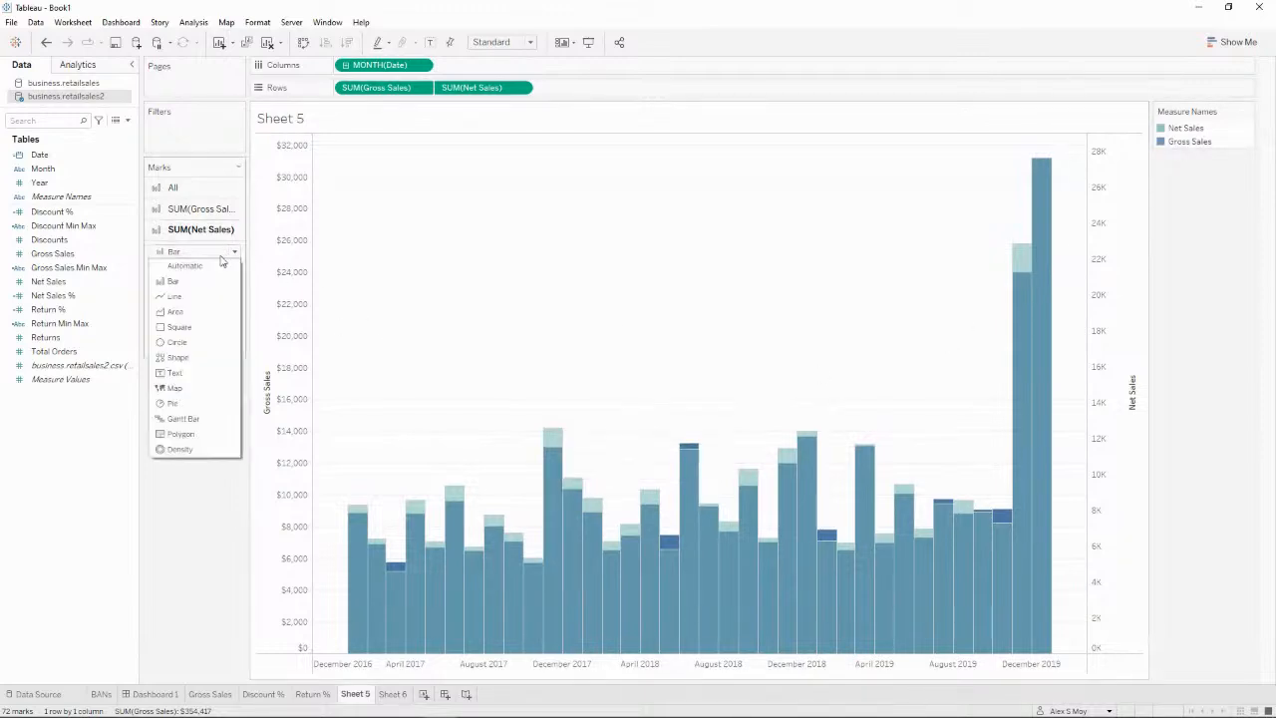
click(196, 357)
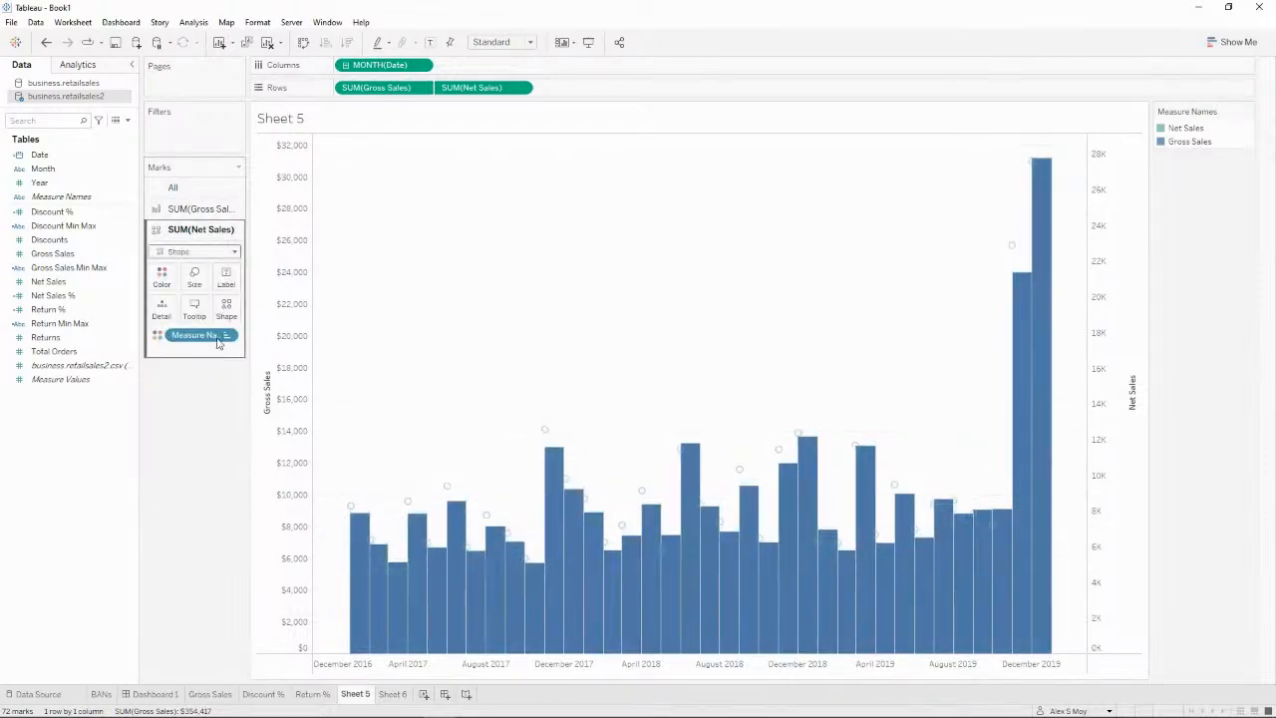
Step: Browse the Thin Arrows and Filled palettes for the Net Sales shape and return to the Default palette's open circle
click(198, 283)
click(226, 309)
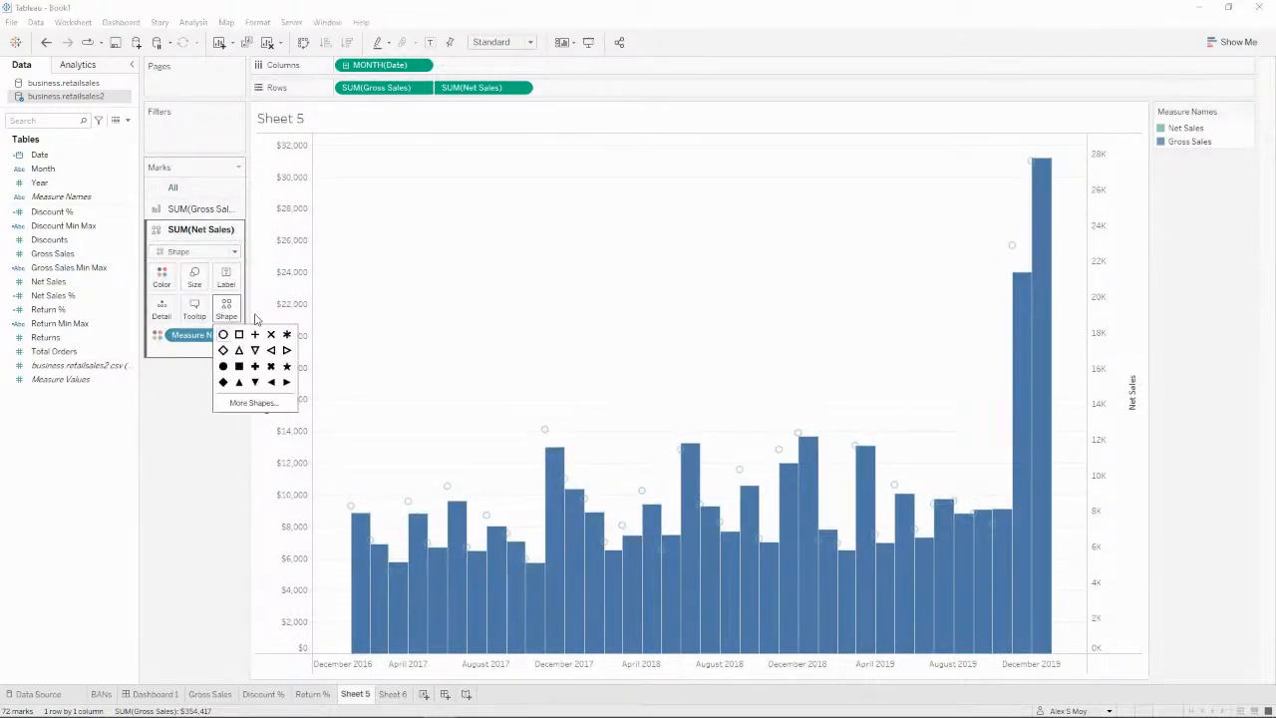
click(276, 405)
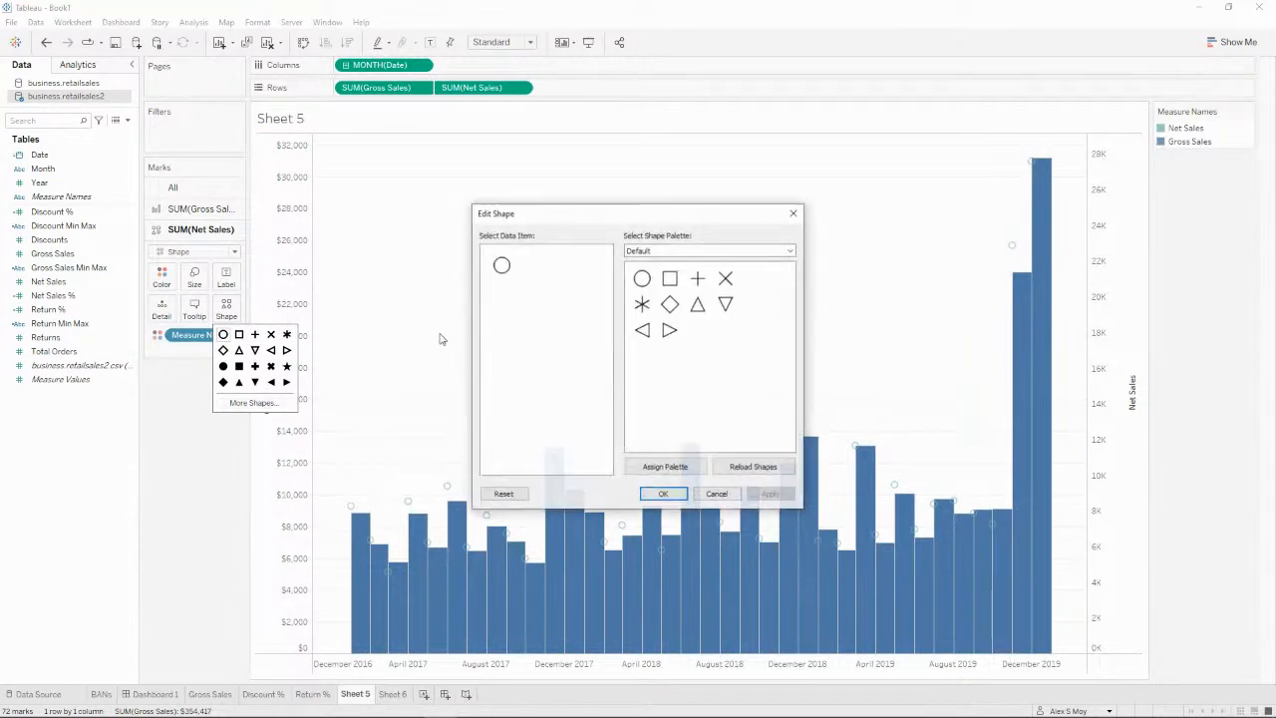
click(704, 251)
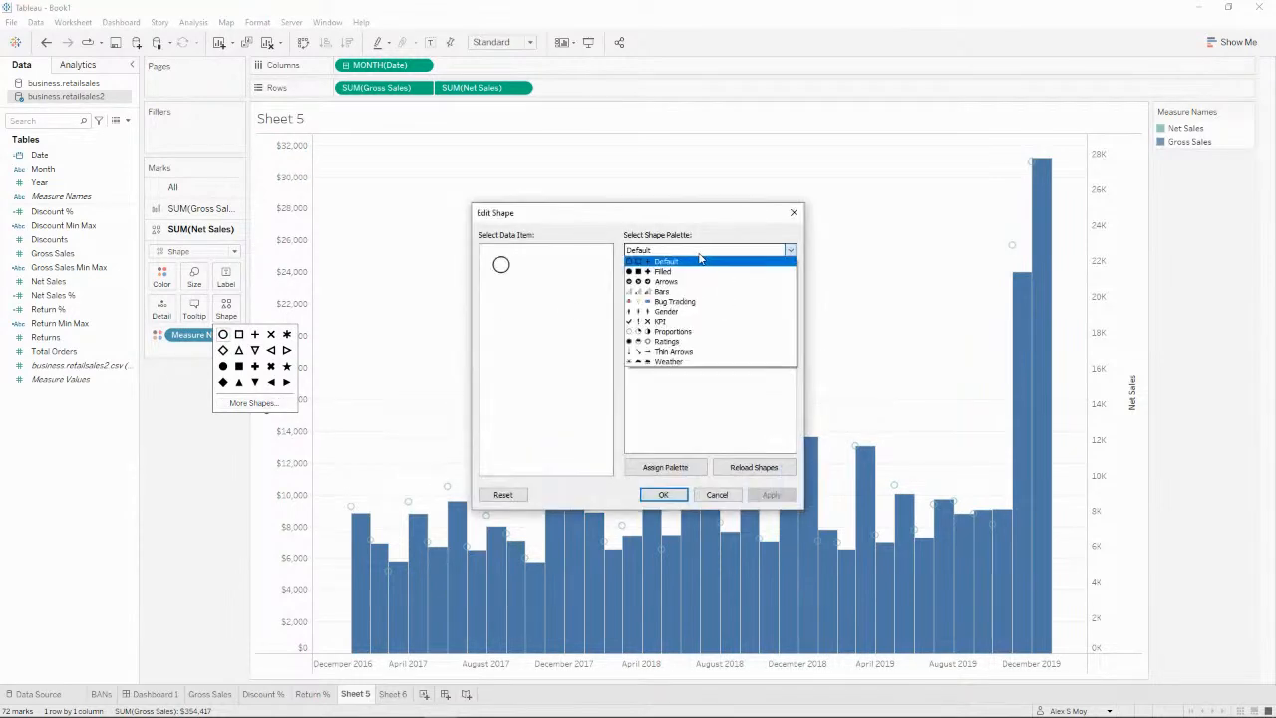
click(725, 352)
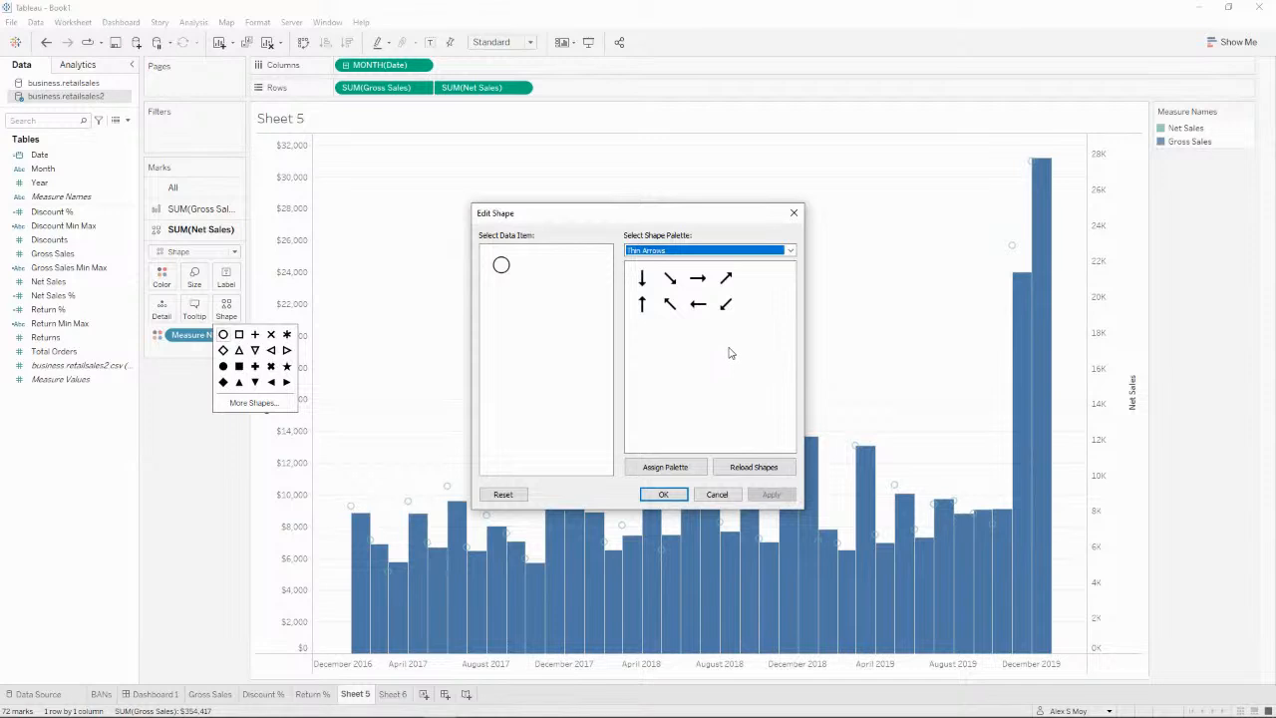
click(733, 250)
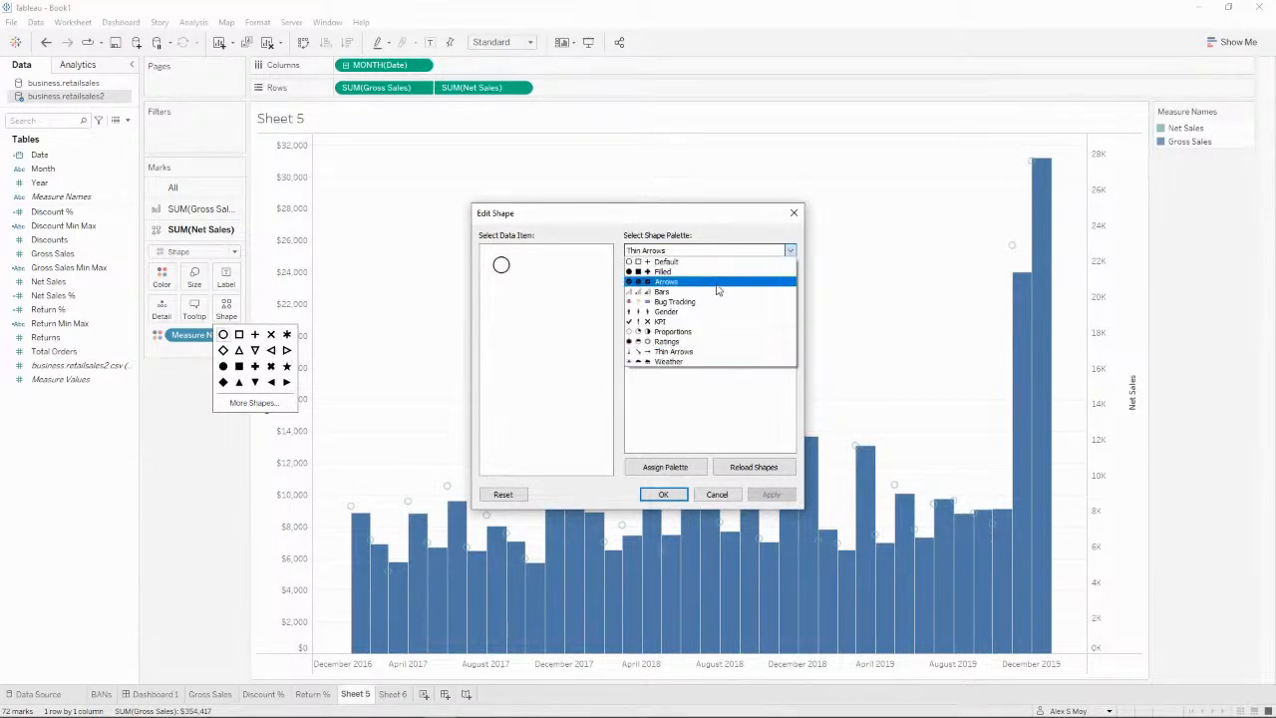
click(722, 271)
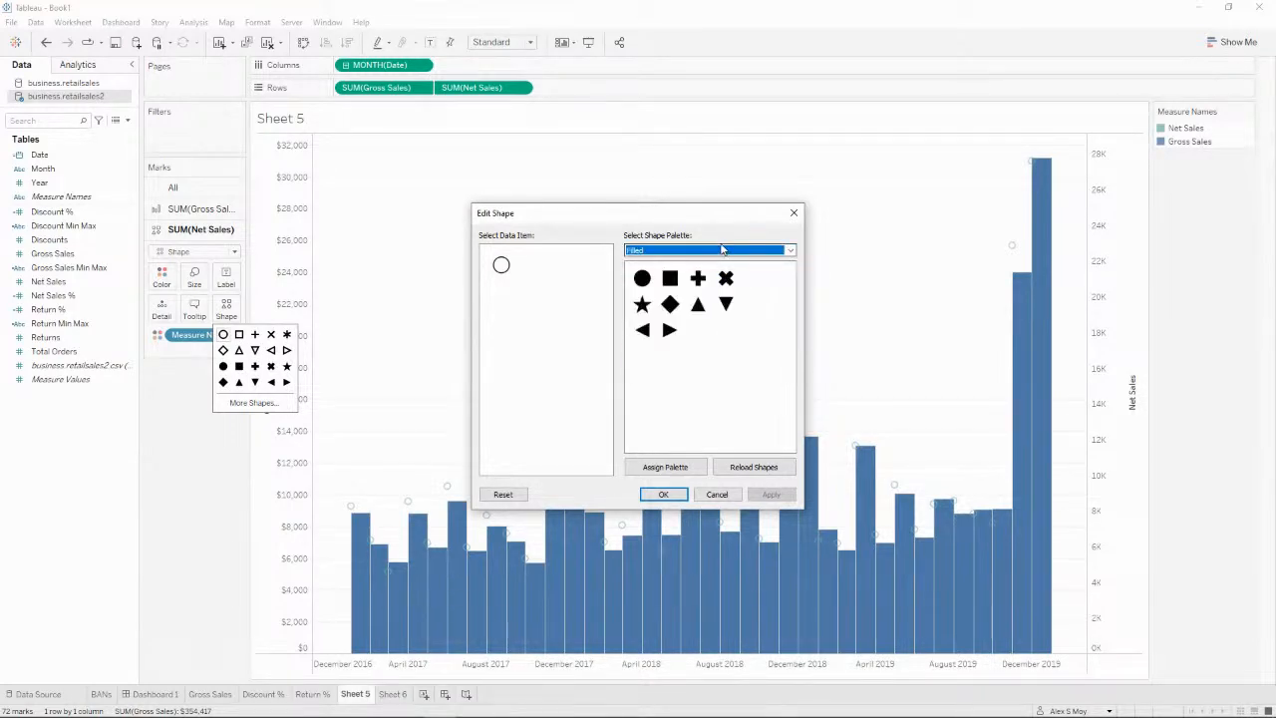
click(670, 278)
click(705, 250)
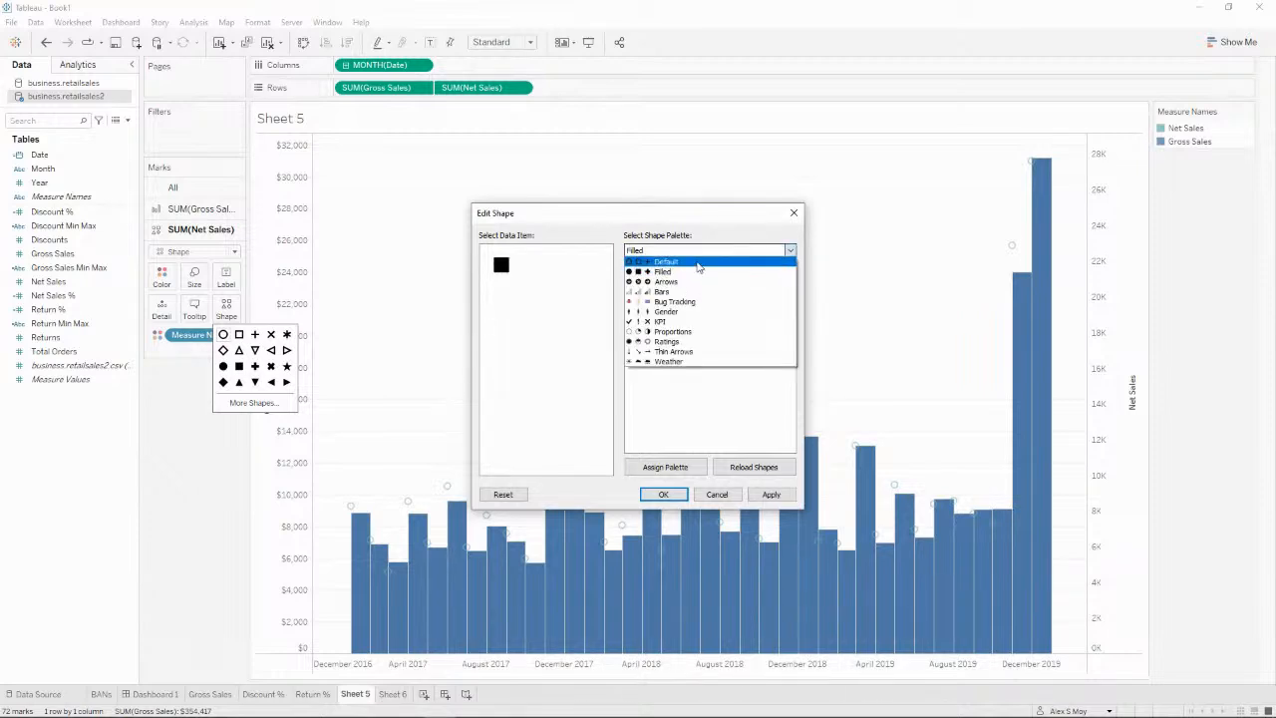
click(700, 262)
click(642, 279)
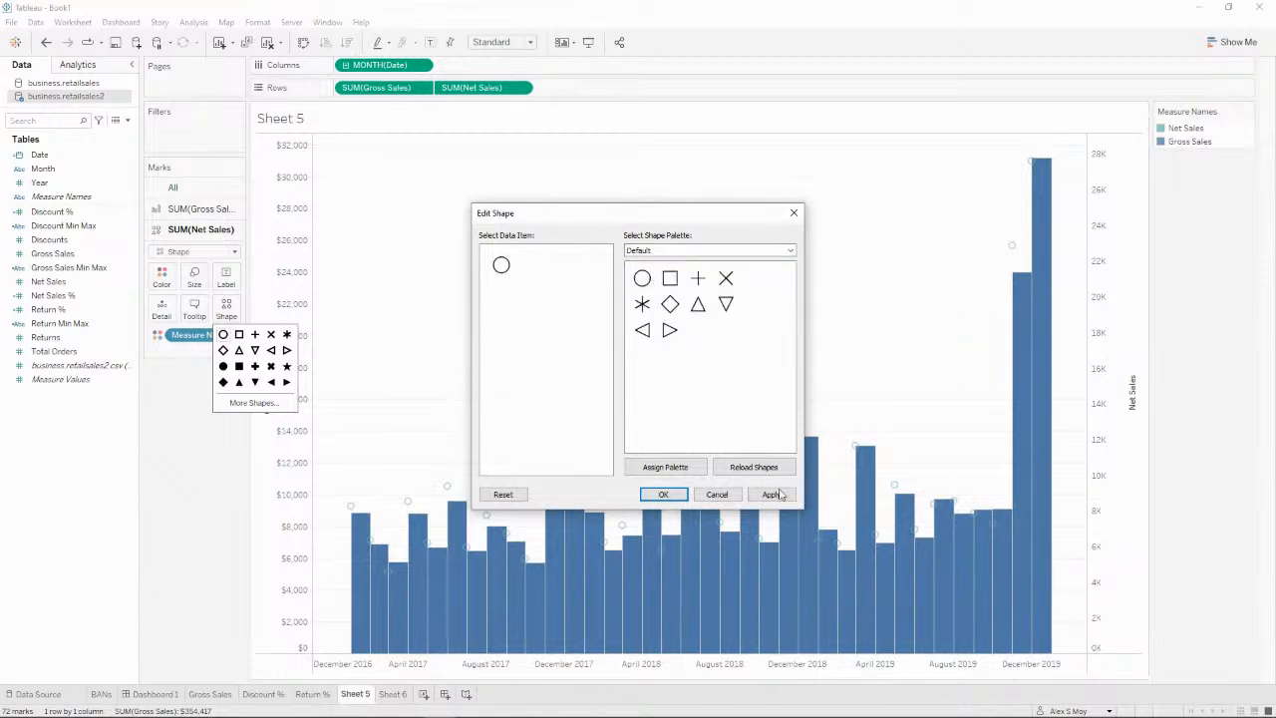
click(663, 494)
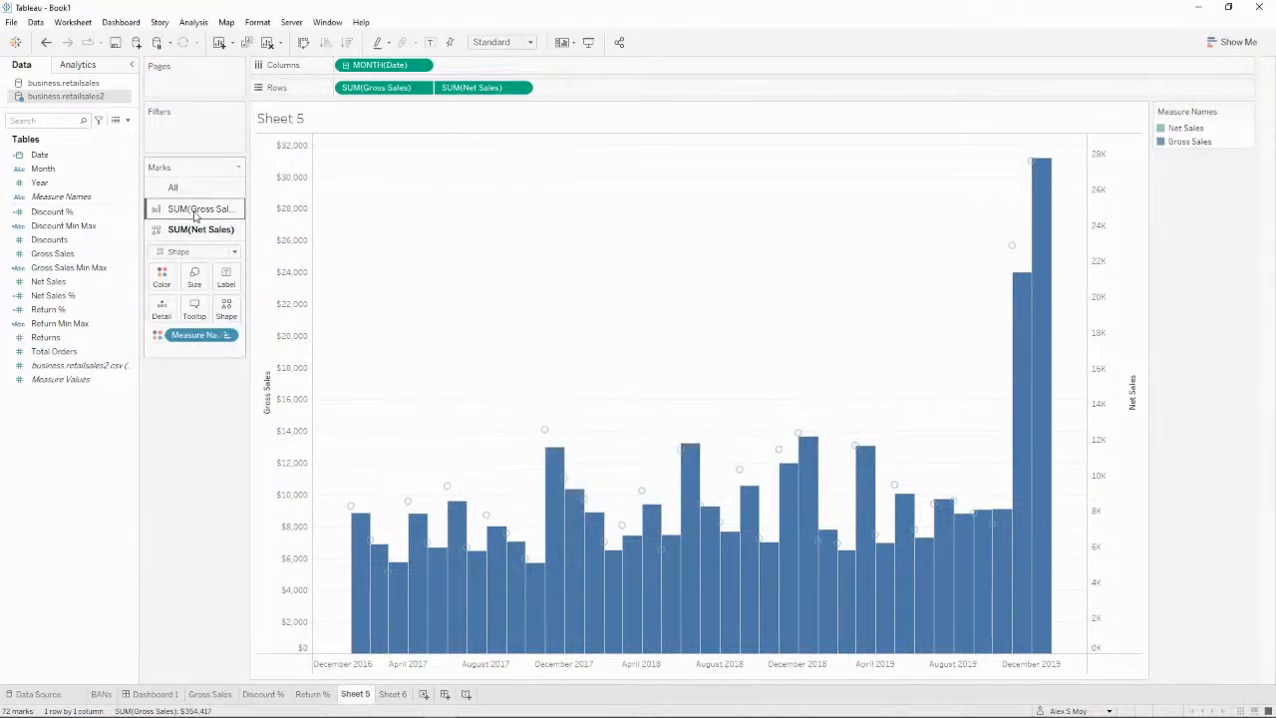
Step: Change the Gross Sales mark type to Line and inspect its monthly points against the Net Sales circles
click(197, 208)
click(216, 236)
click(179, 282)
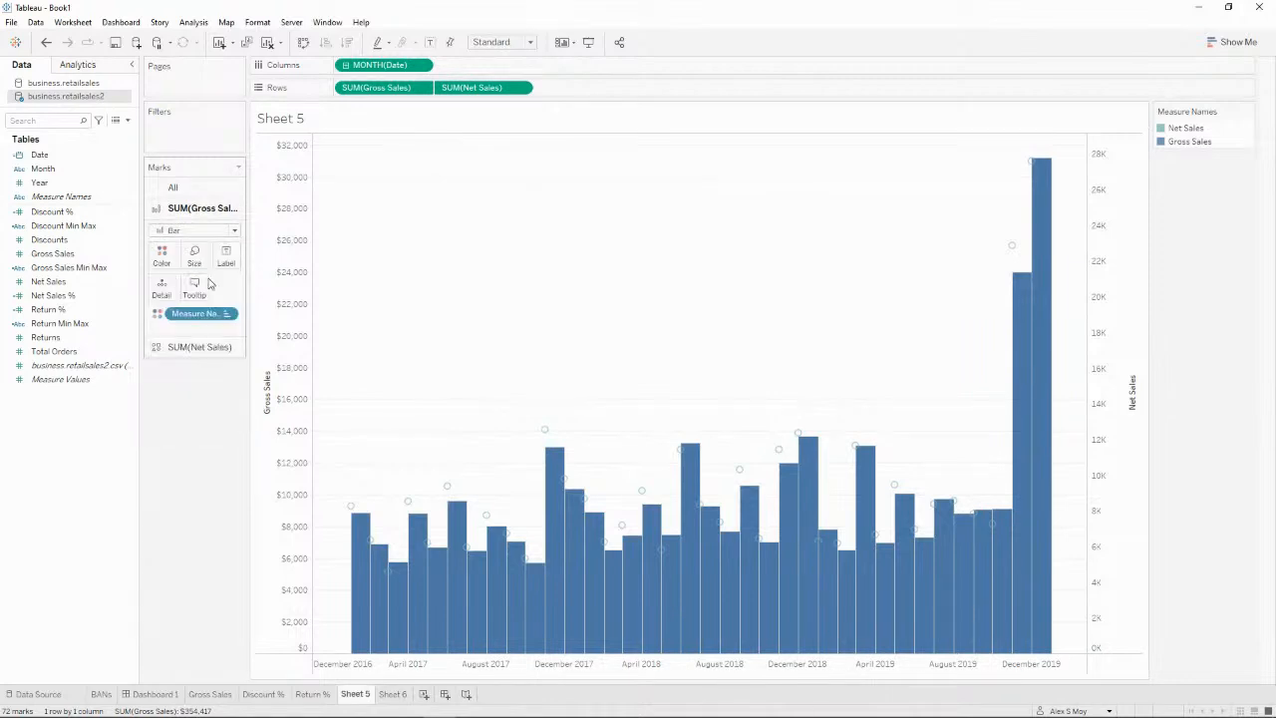
mouse_move(551, 432)
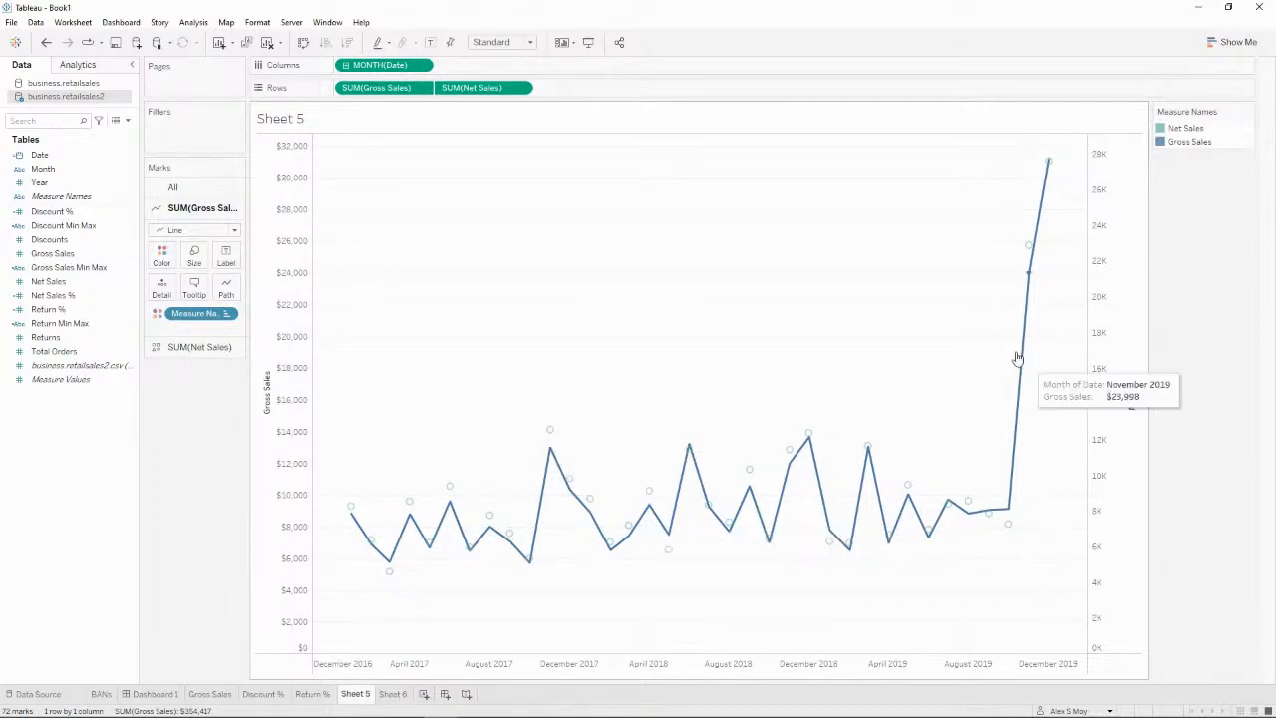
mouse_move(791, 455)
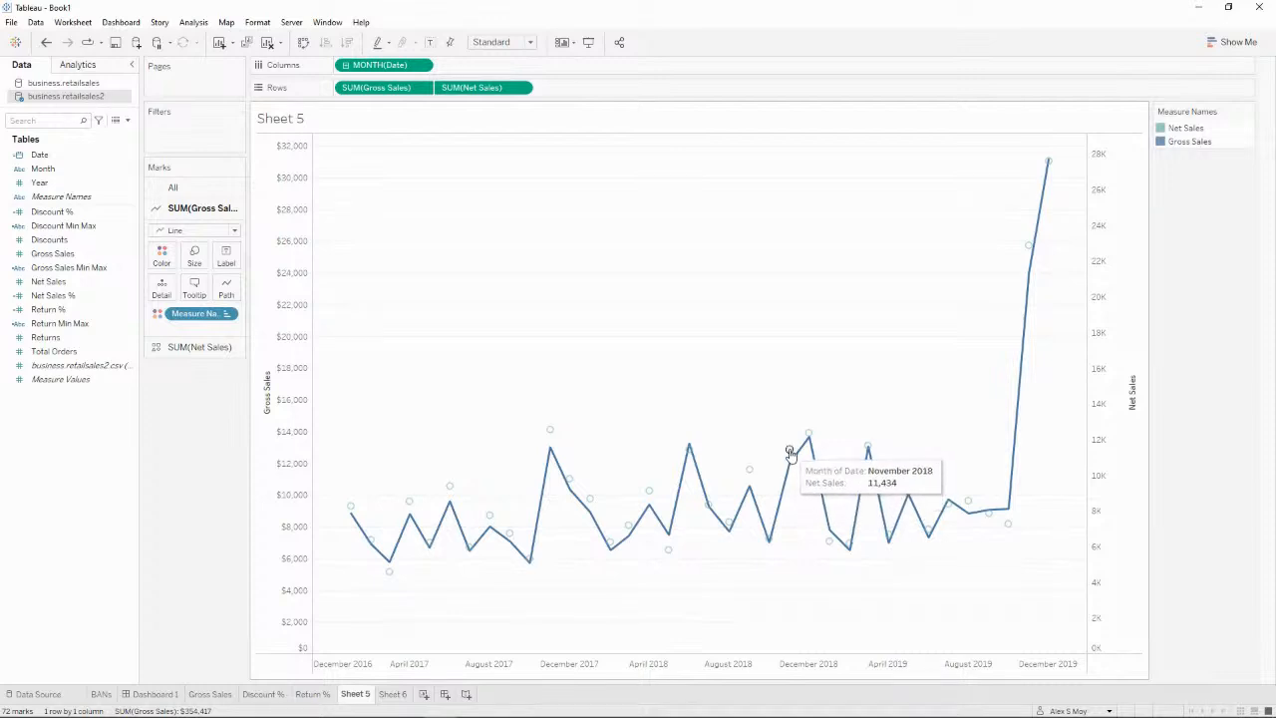
Step: Synchronize the Net Sales axis with the Gross Sales axis
right_click(1115, 426)
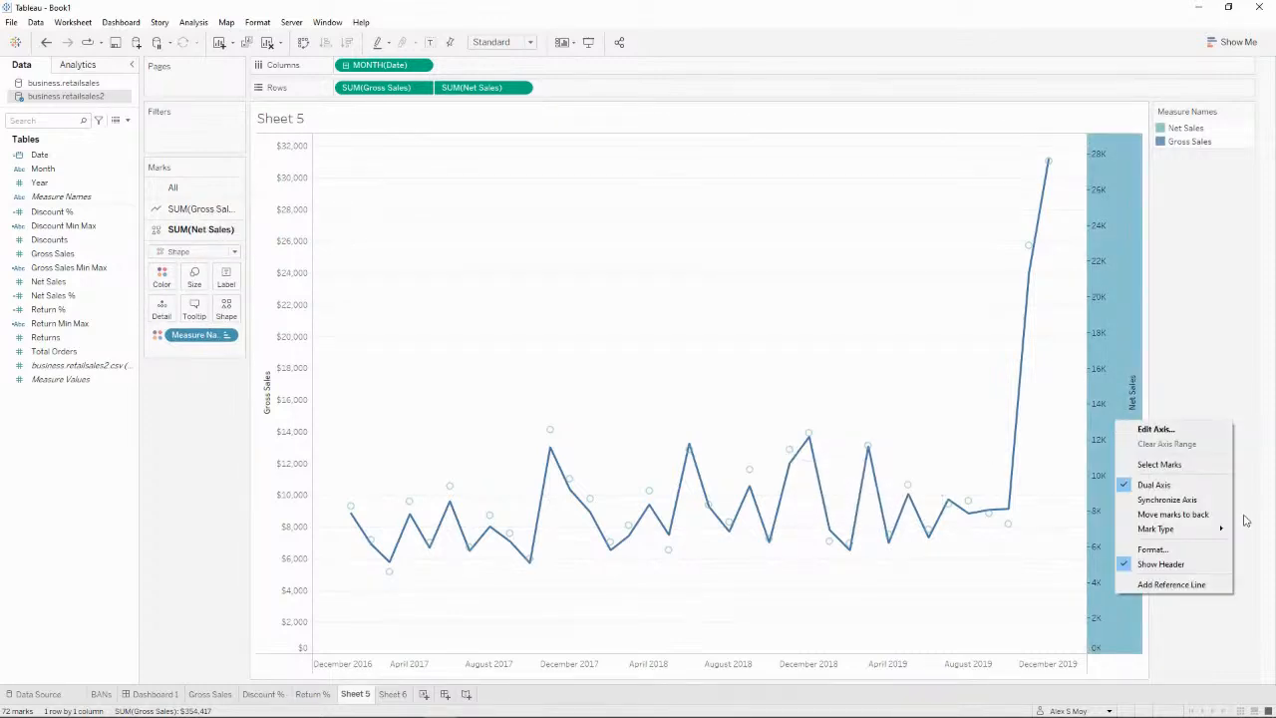
click(1167, 500)
click(1205, 445)
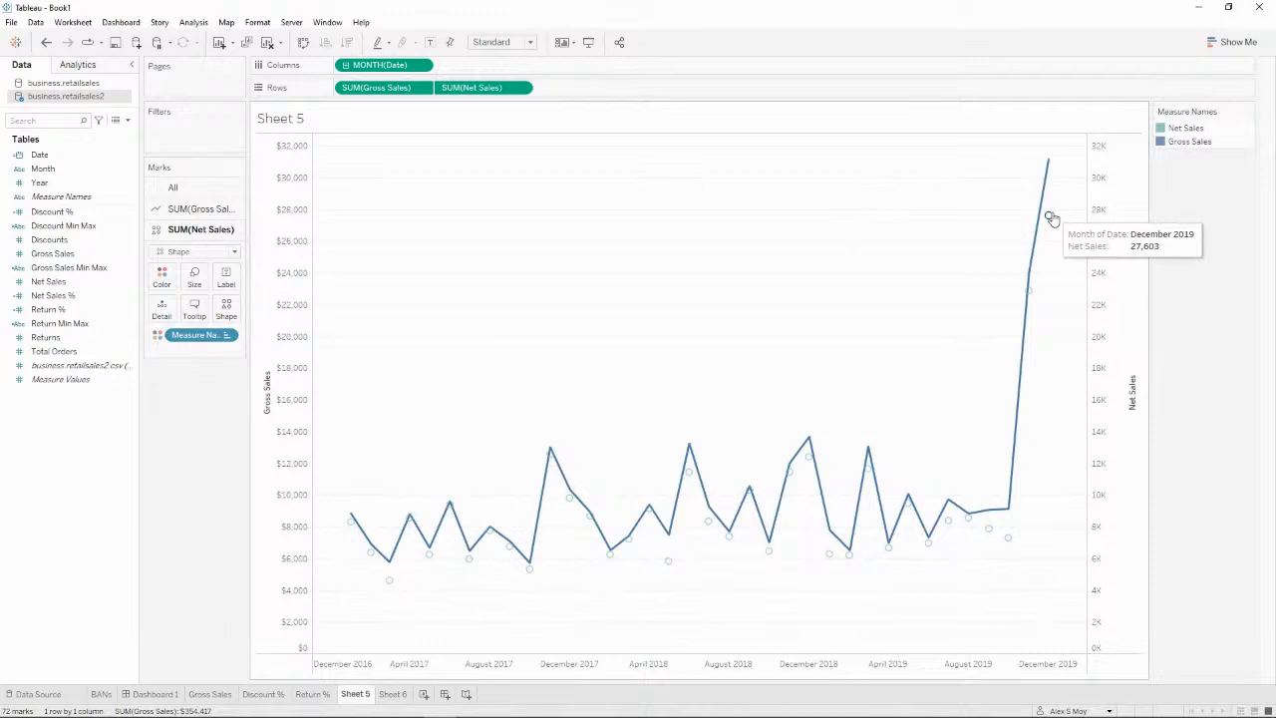
Step: Set the mark type of both Gross Sales and Net Sales to Bar
click(211, 219)
click(195, 235)
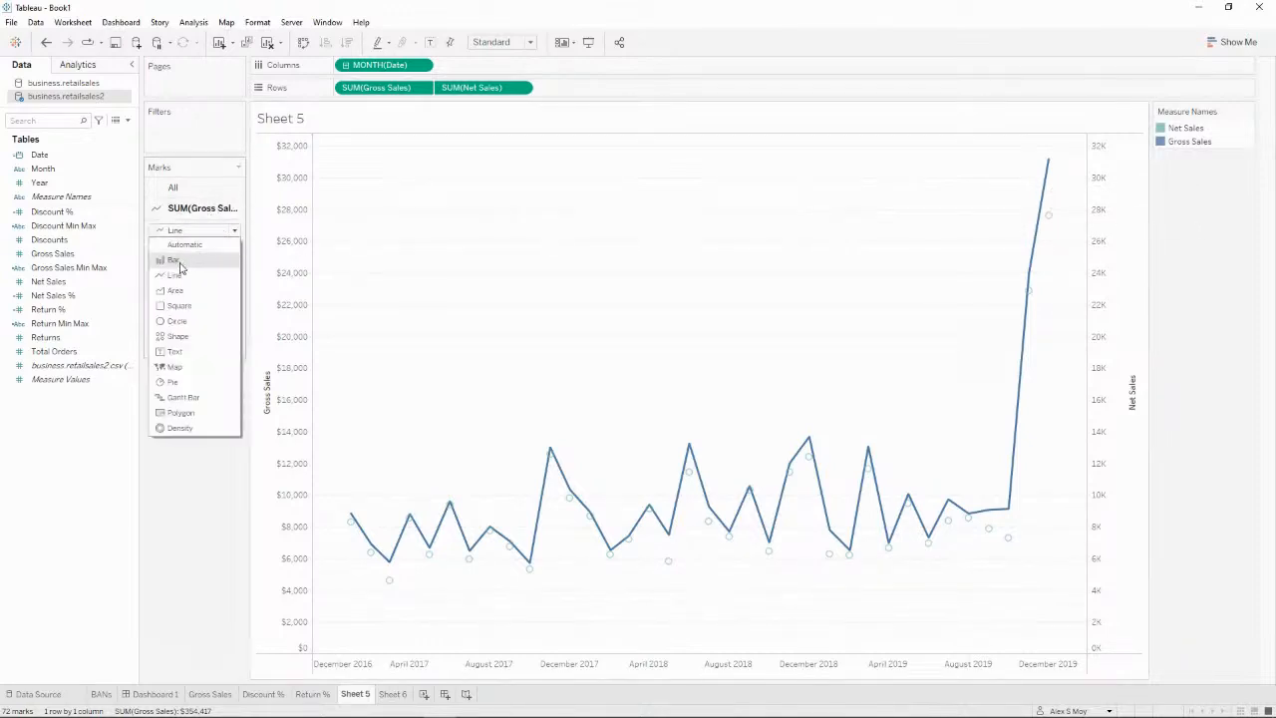
click(198, 274)
click(200, 347)
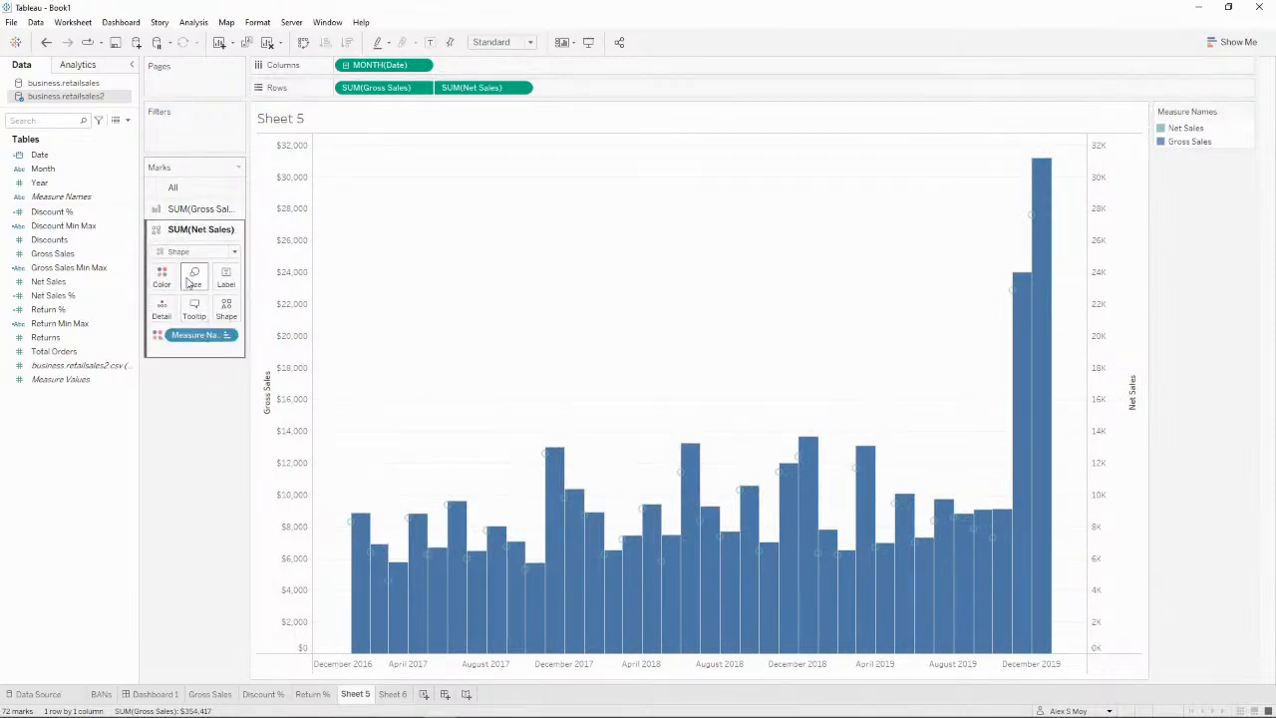
click(232, 253)
click(189, 281)
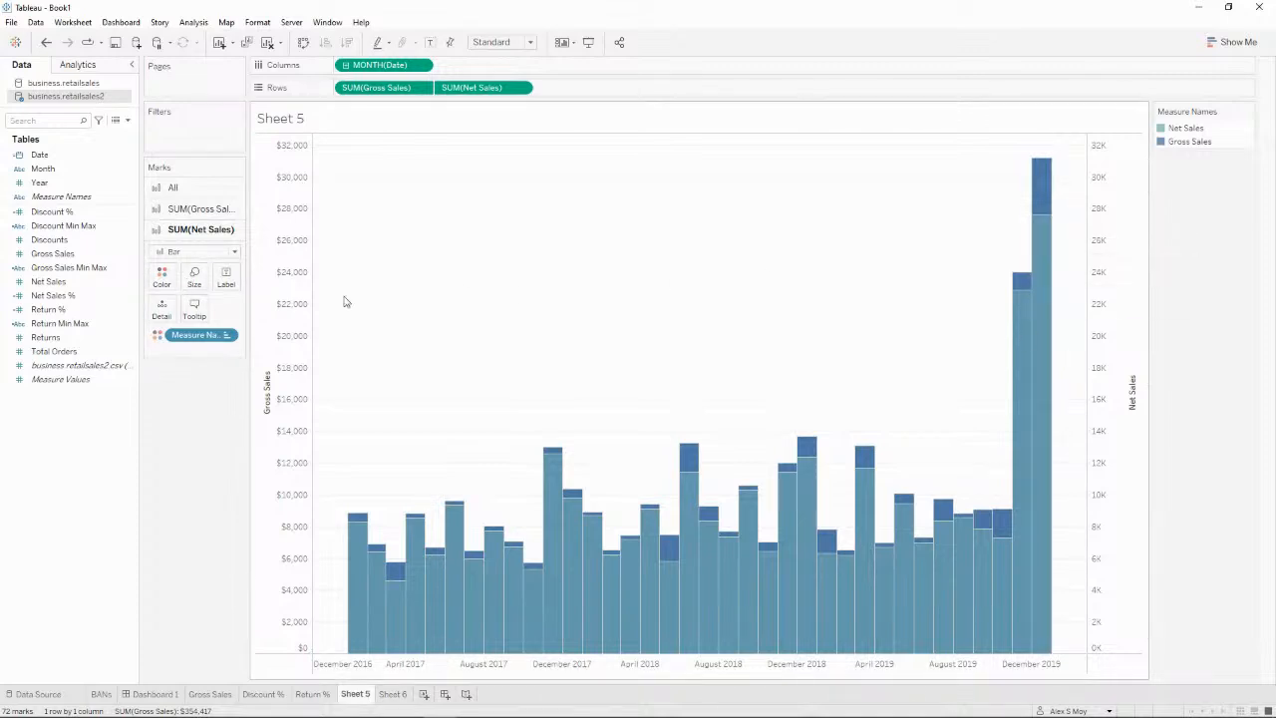
Step: Try manual sizing of the Net Sales bars up to the widest setting, and return to Fixed sizing
click(194, 281)
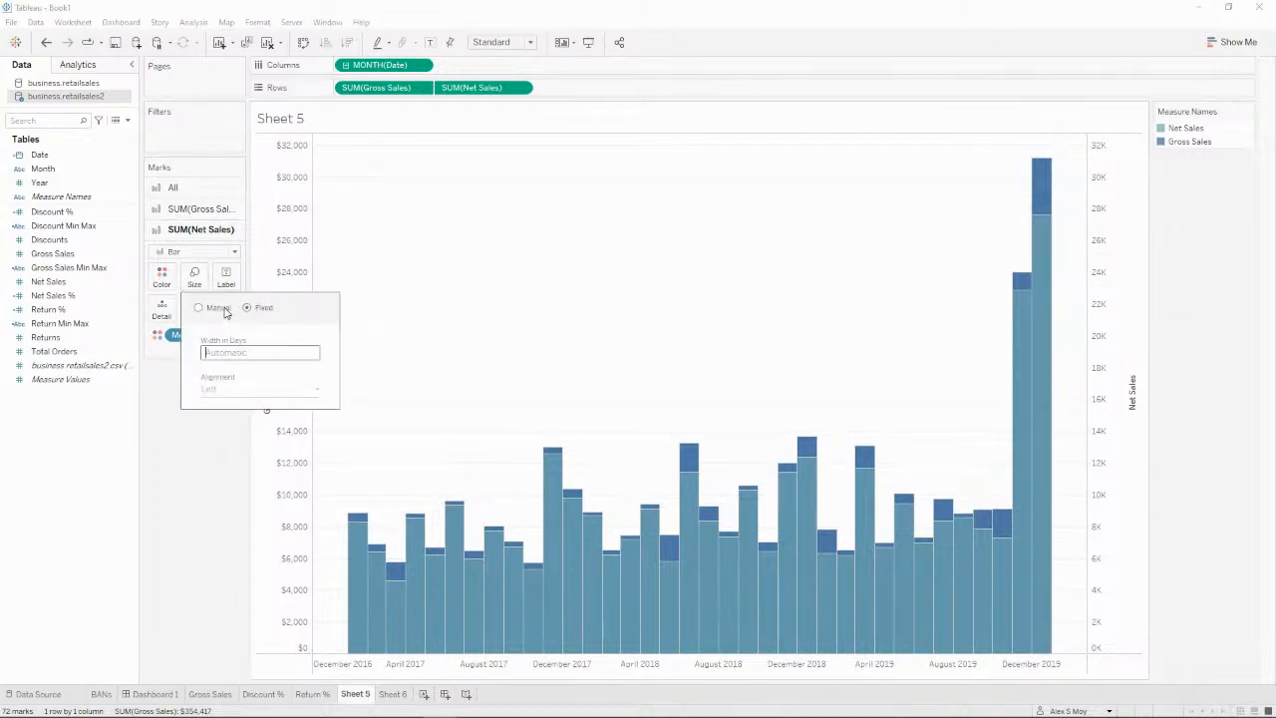
click(200, 308)
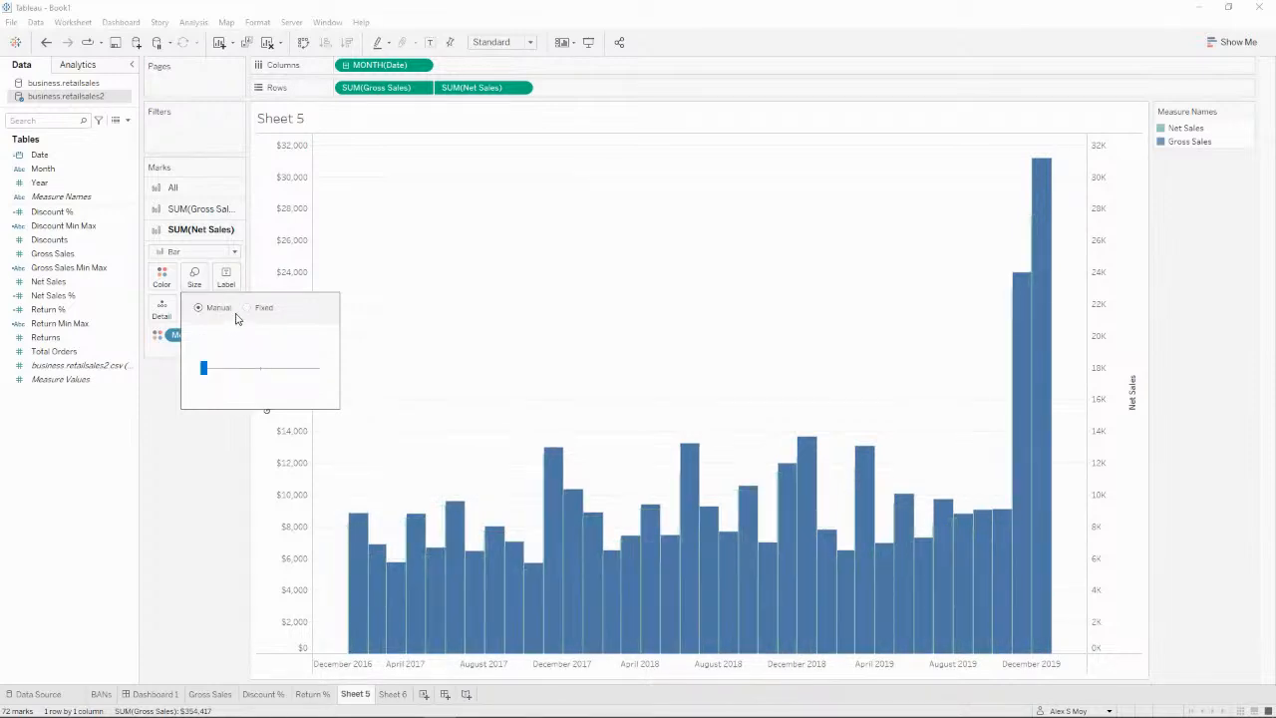
click(219, 370)
drag(236, 372, 309, 375)
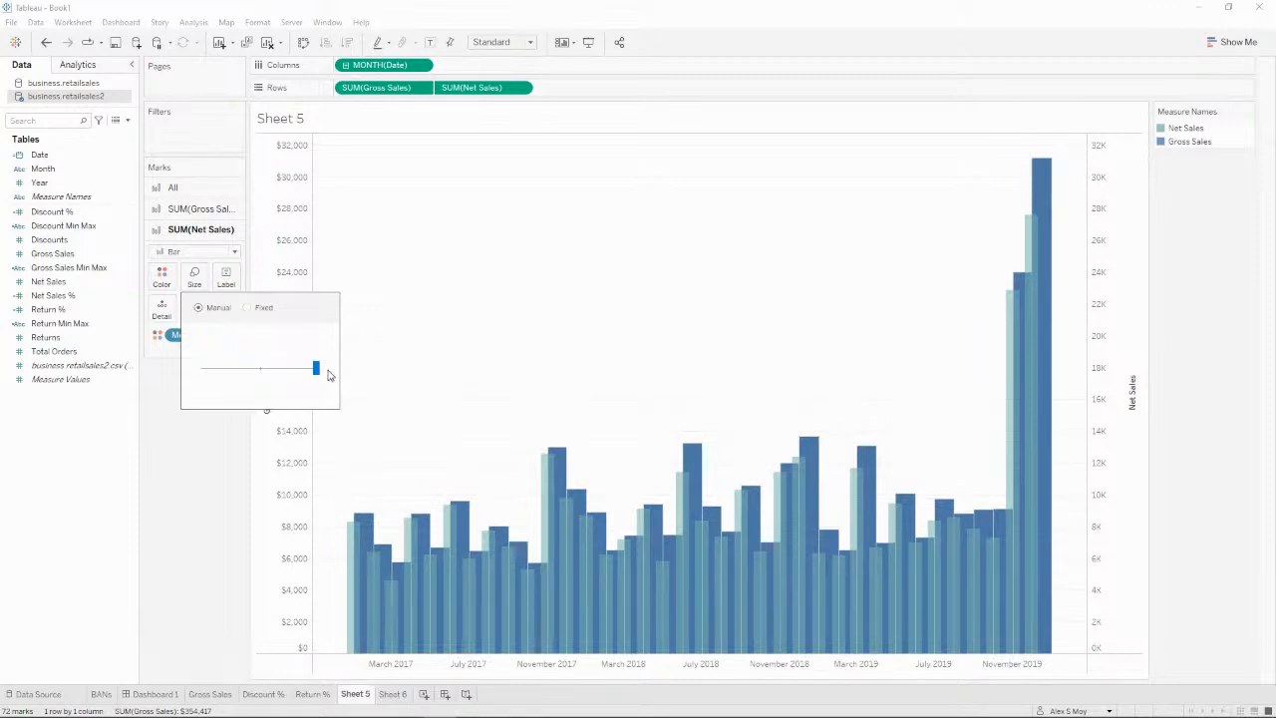
click(263, 309)
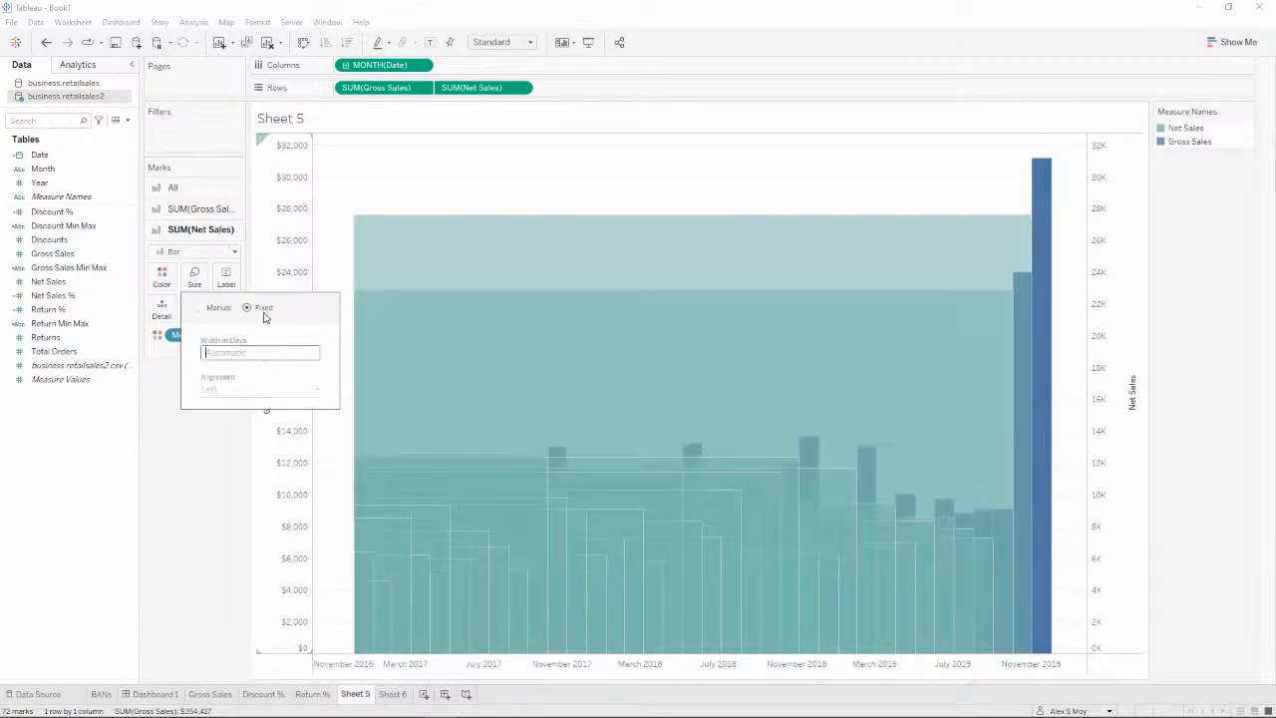
click(201, 422)
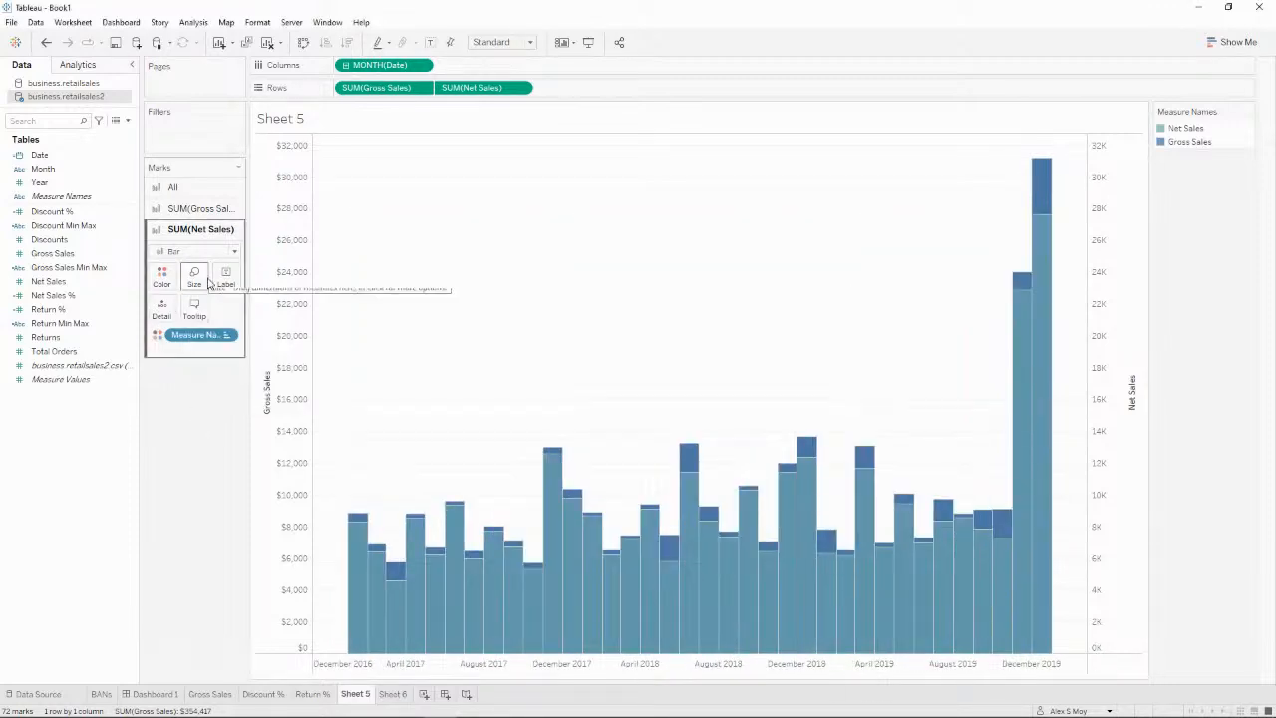
Step: Hide the header of the Net Sales axis
mouse_move(564, 486)
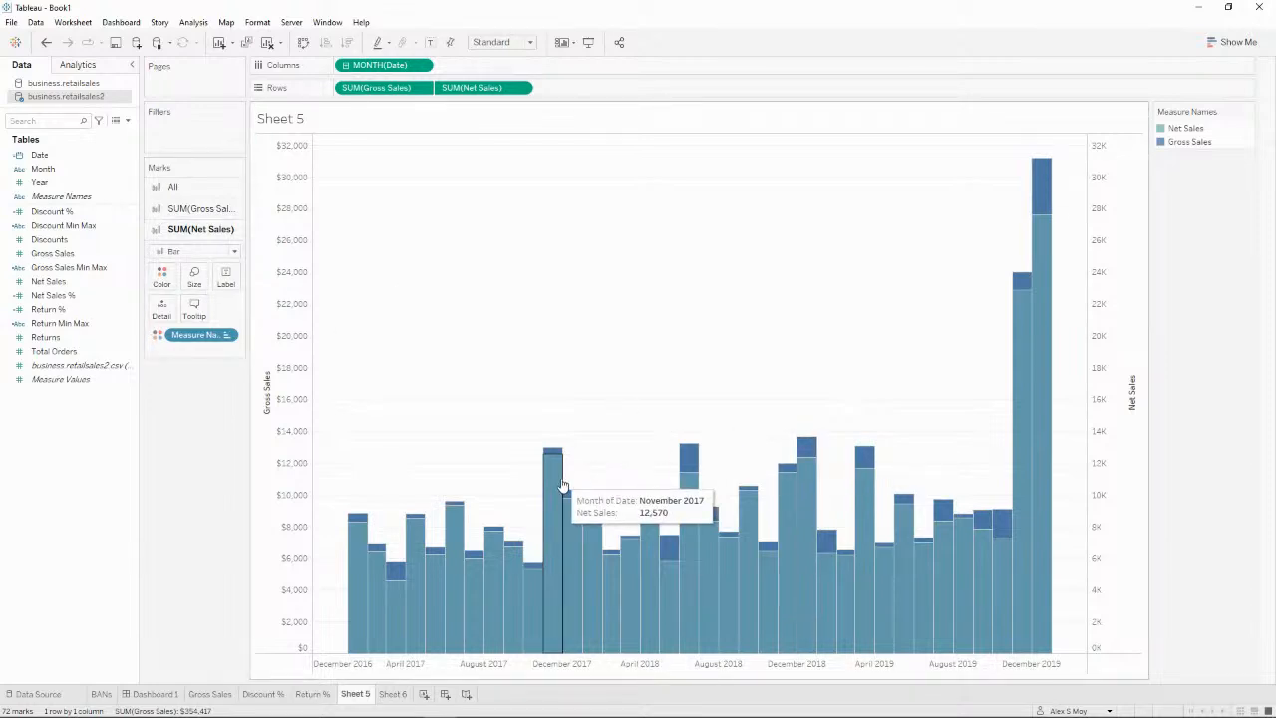
mouse_move(1028, 240)
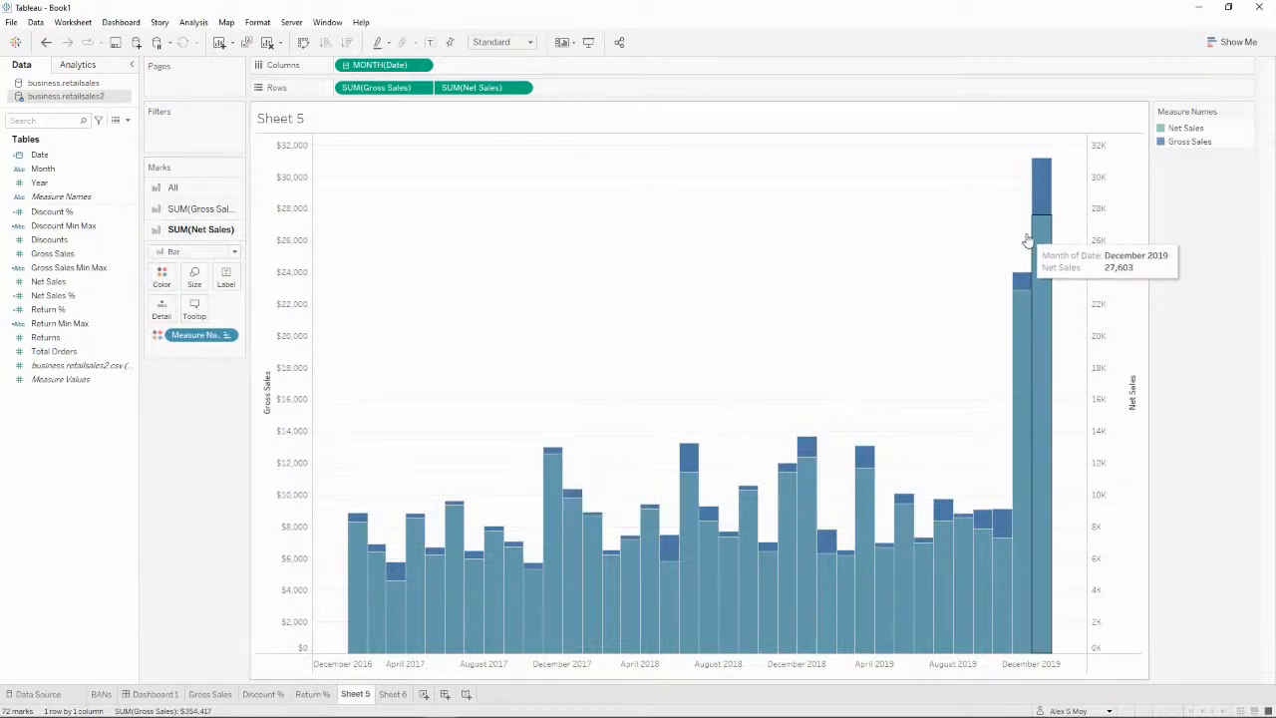
right_click(1114, 367)
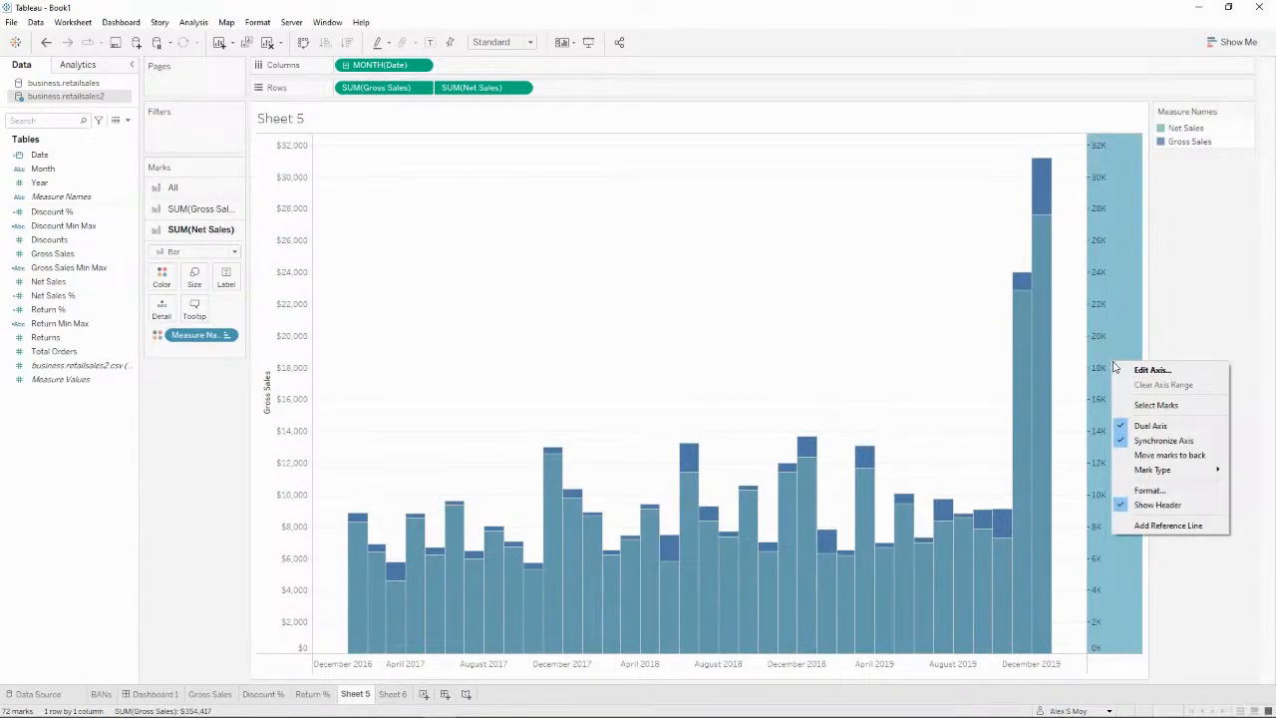
click(1180, 508)
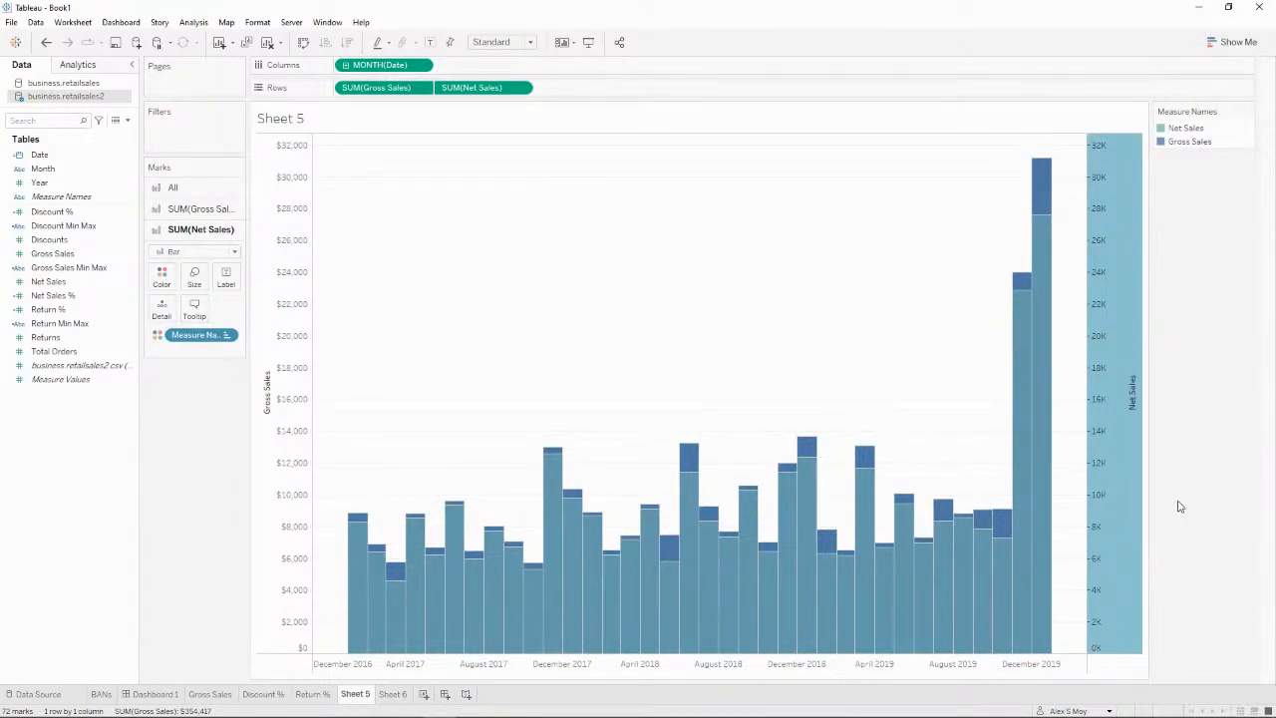
Step: Clear the title of the Gross Sales axis
right_click(292, 410)
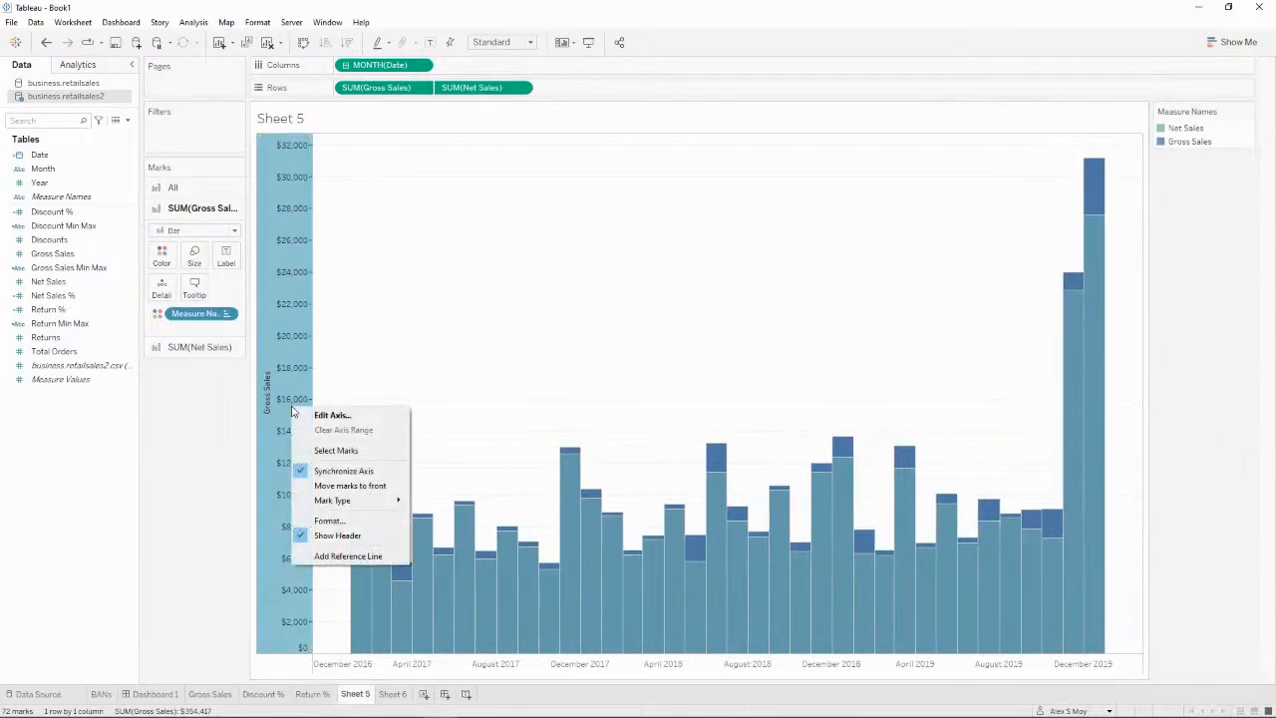
click(427, 353)
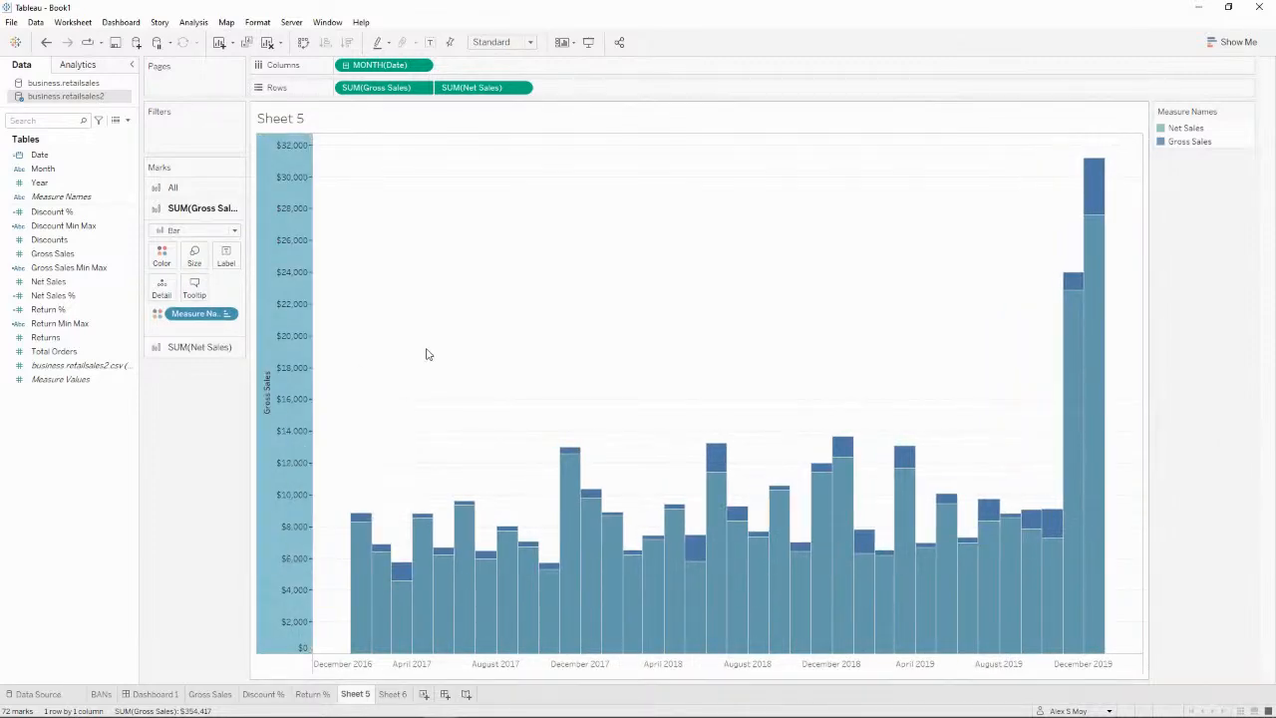
right_click(278, 399)
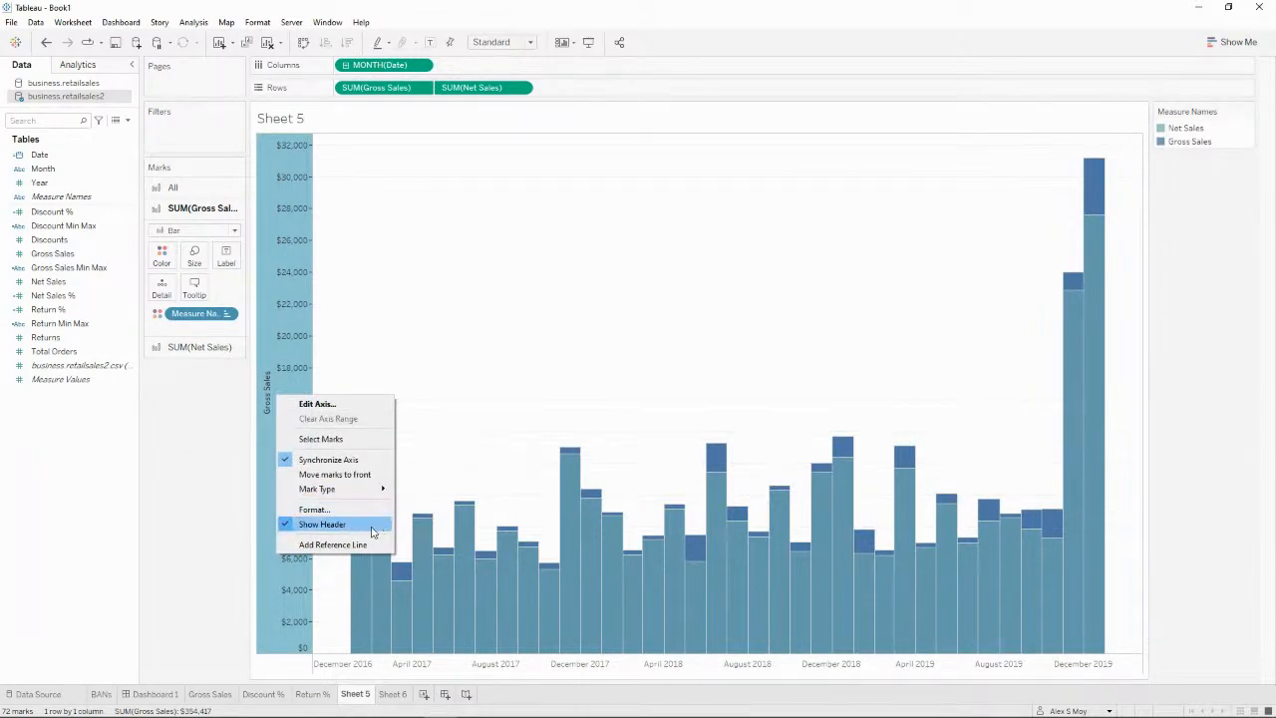
click(354, 403)
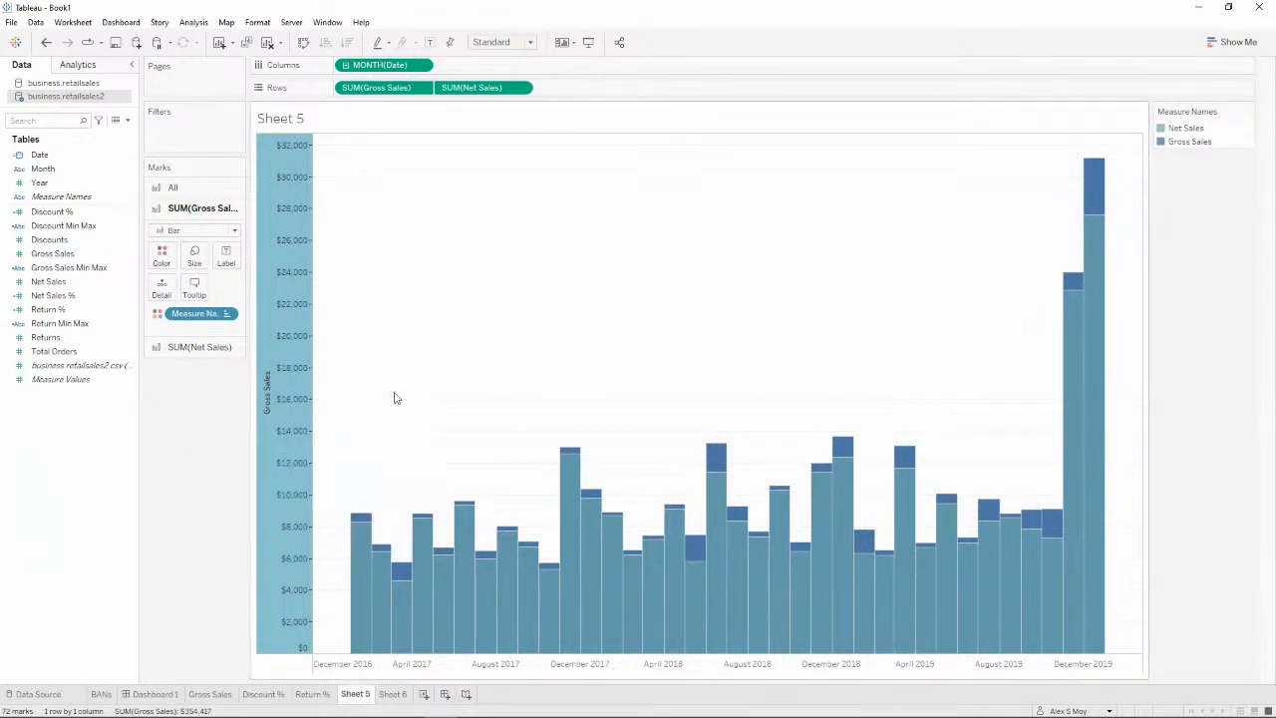
click(593, 448)
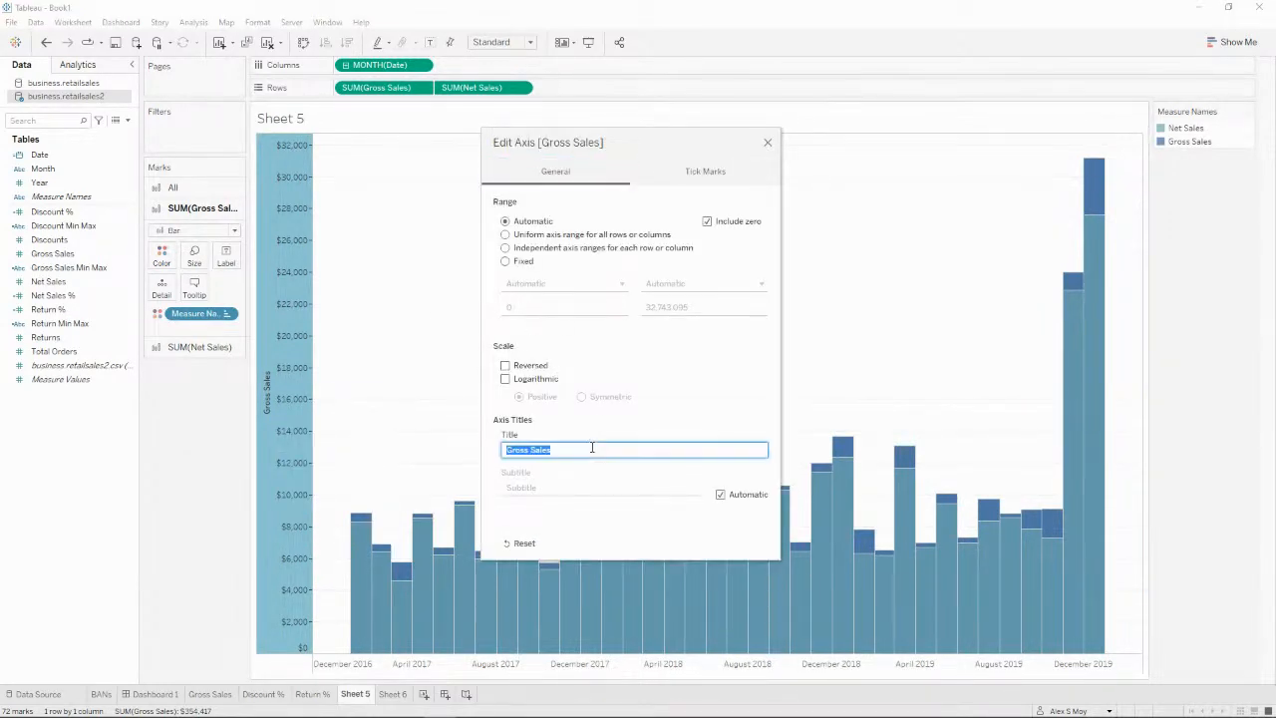
key(BackSpace)
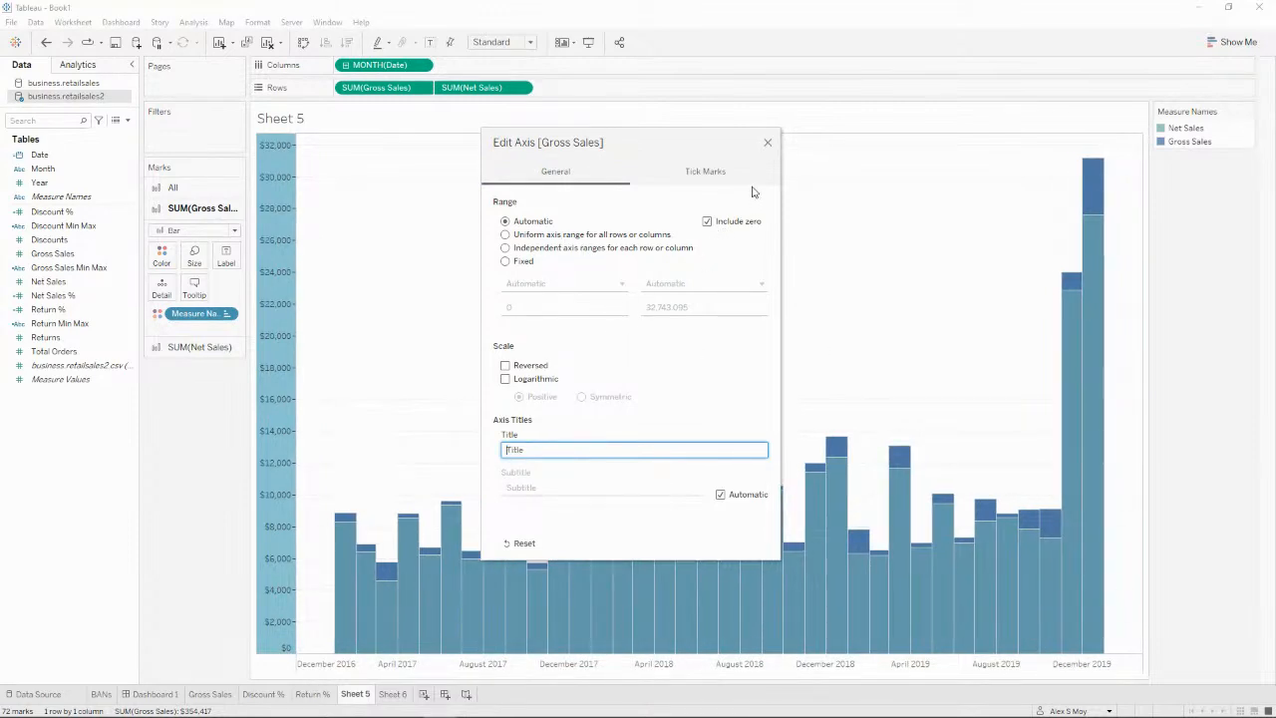
click(767, 145)
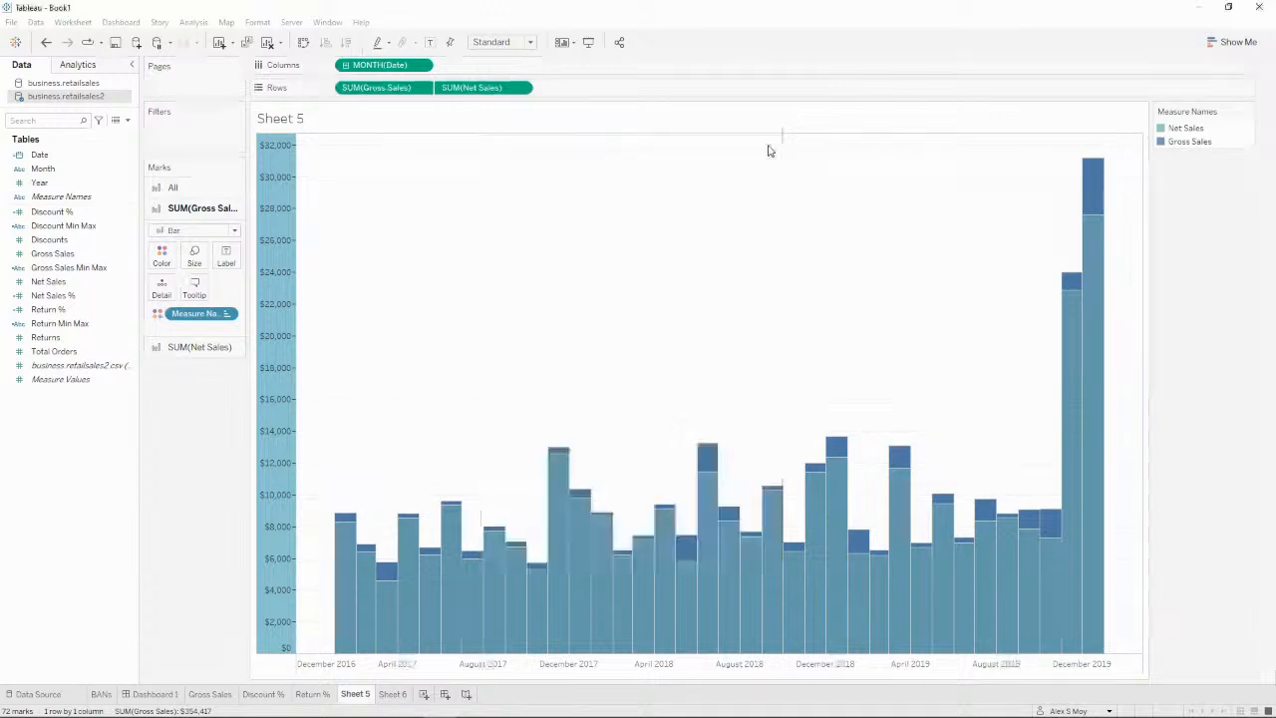
Step: Format the Gross Sales axis numbers as custom currency with 0 decimal places and display units of Thousands (K)
right_click(269, 245)
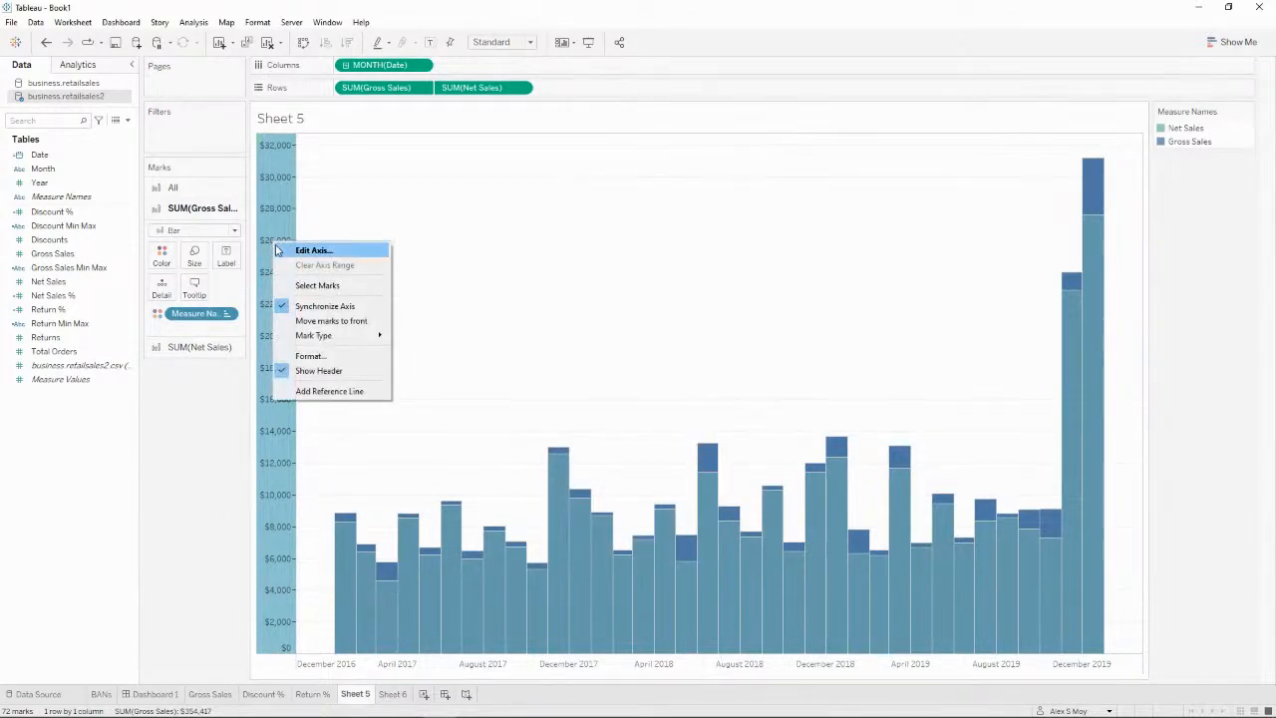
click(328, 356)
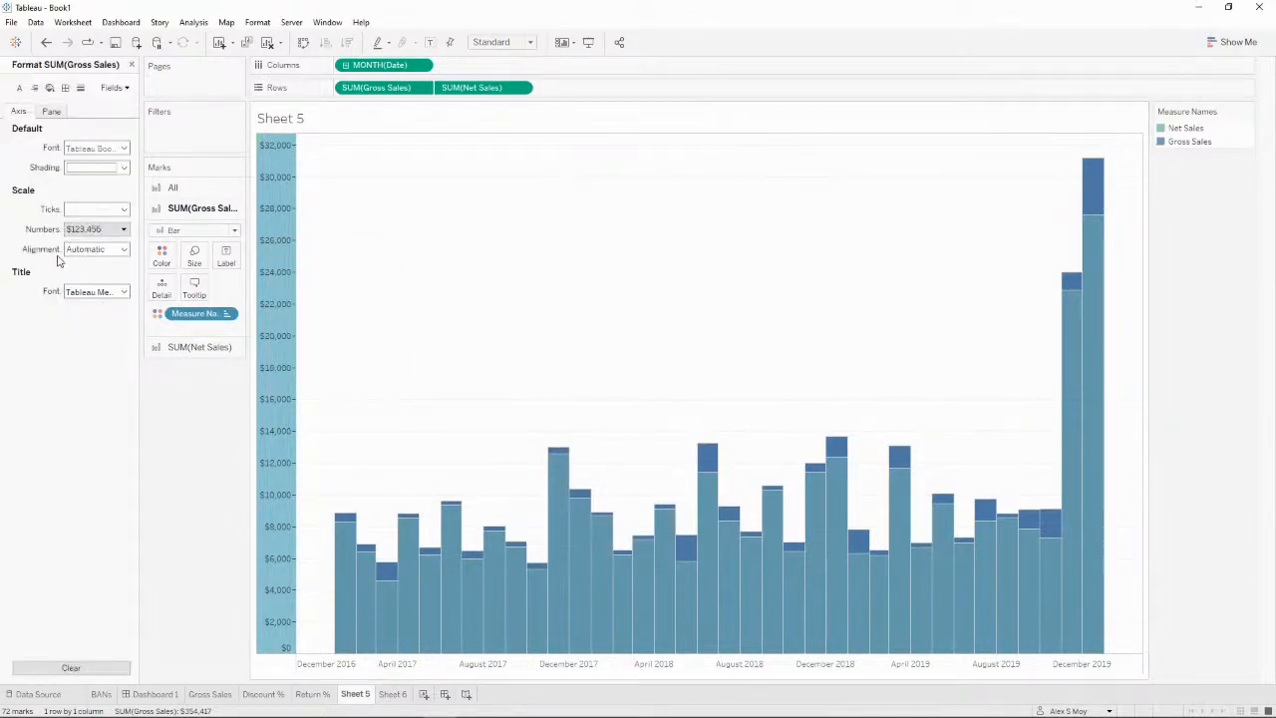
click(99, 230)
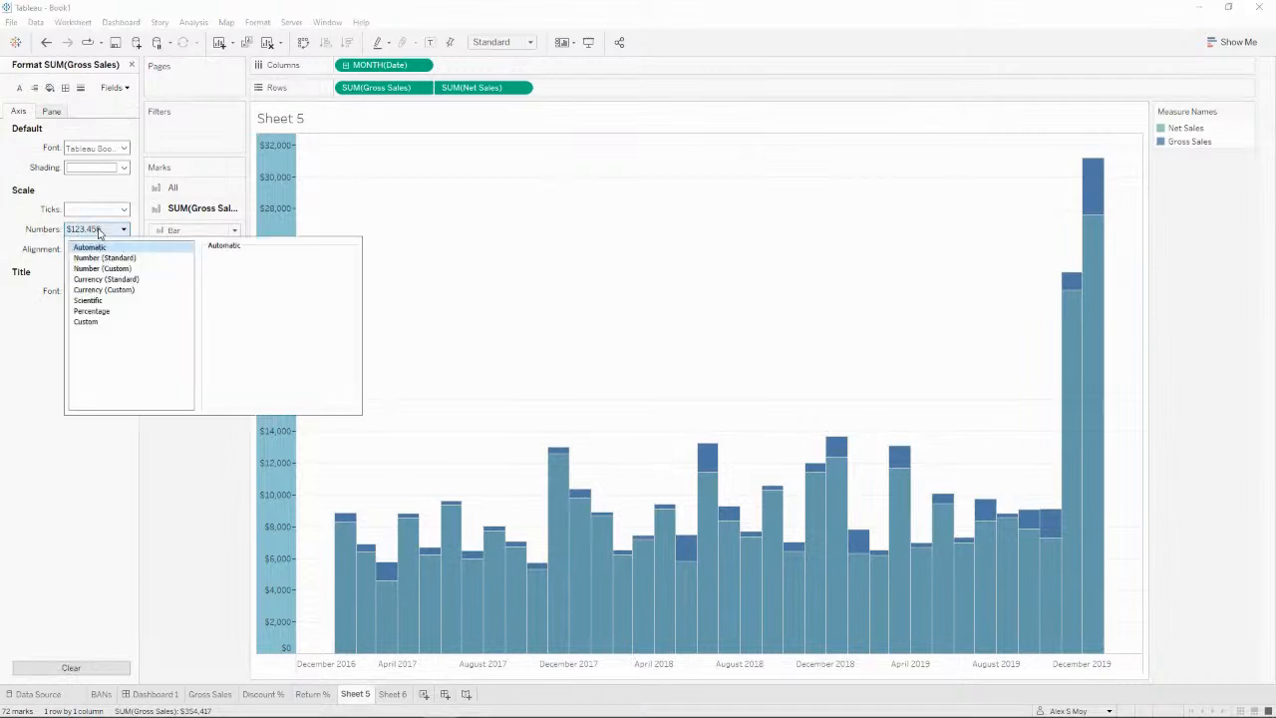
click(134, 289)
click(243, 277)
click(243, 278)
click(265, 342)
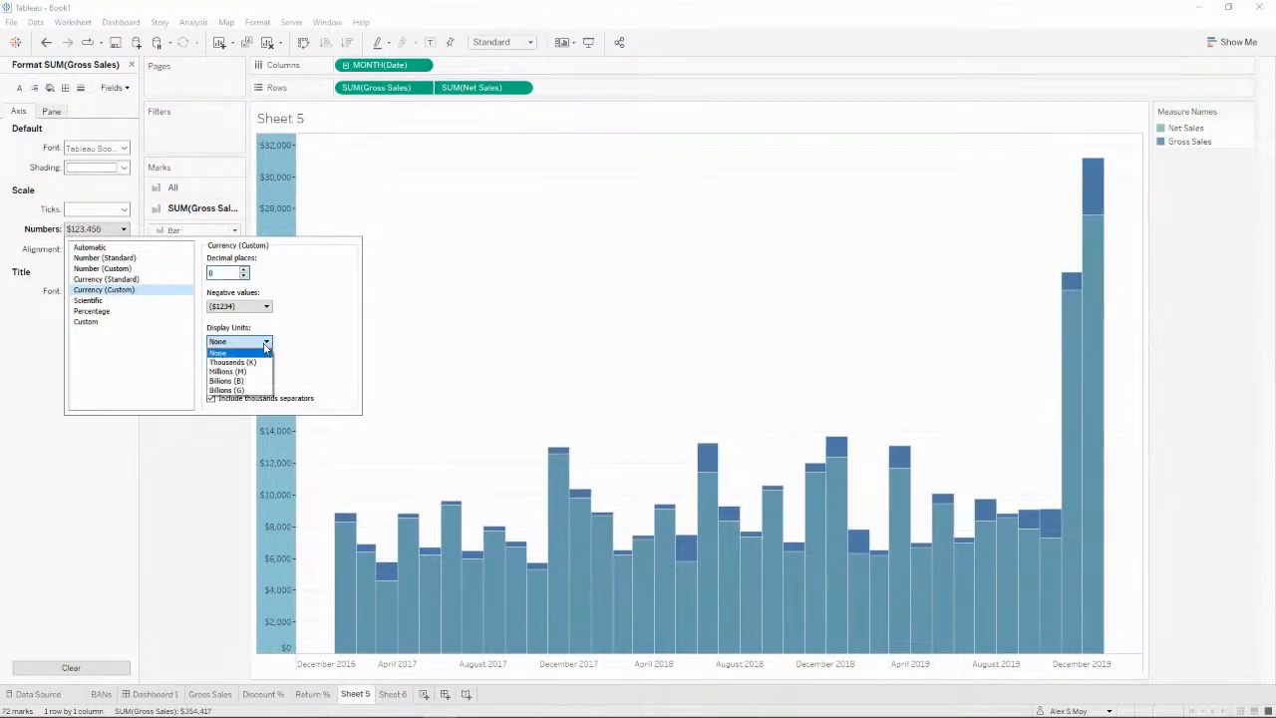
click(249, 363)
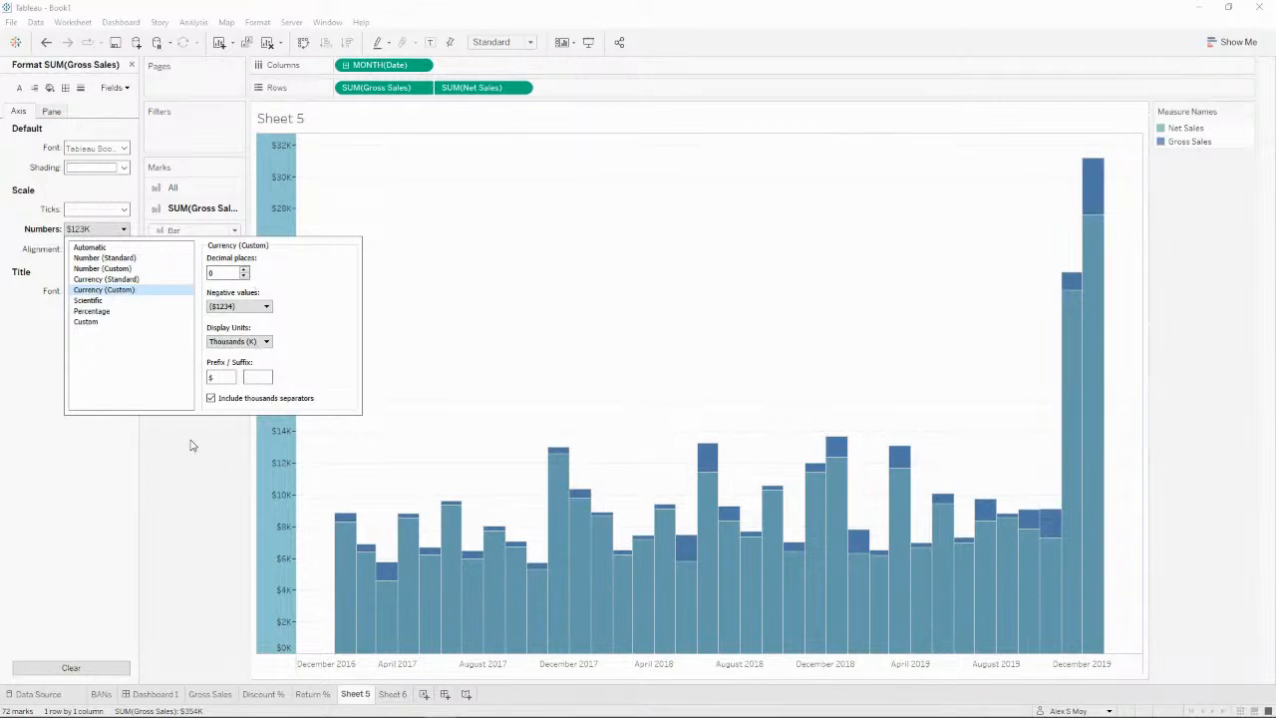
click(157, 451)
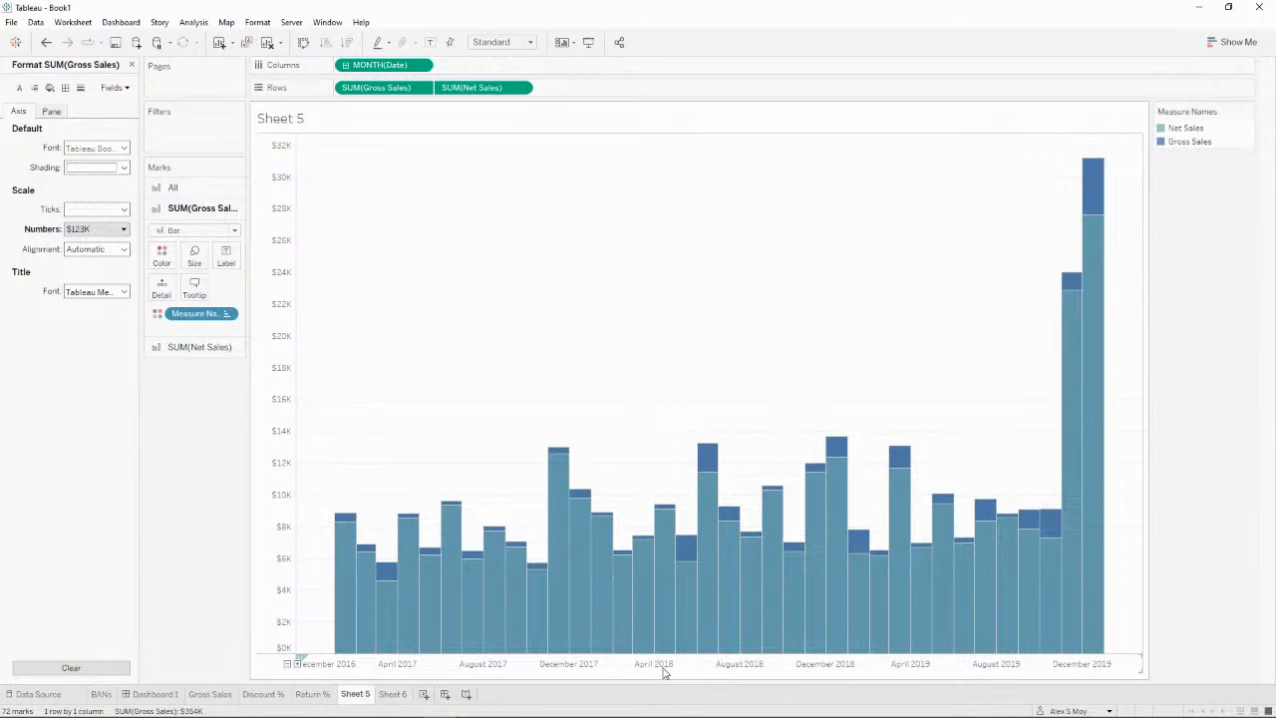
Step: Give the month axis a custom date format, starting from M/YY and extending it to MMM/YY
right_click(1074, 667)
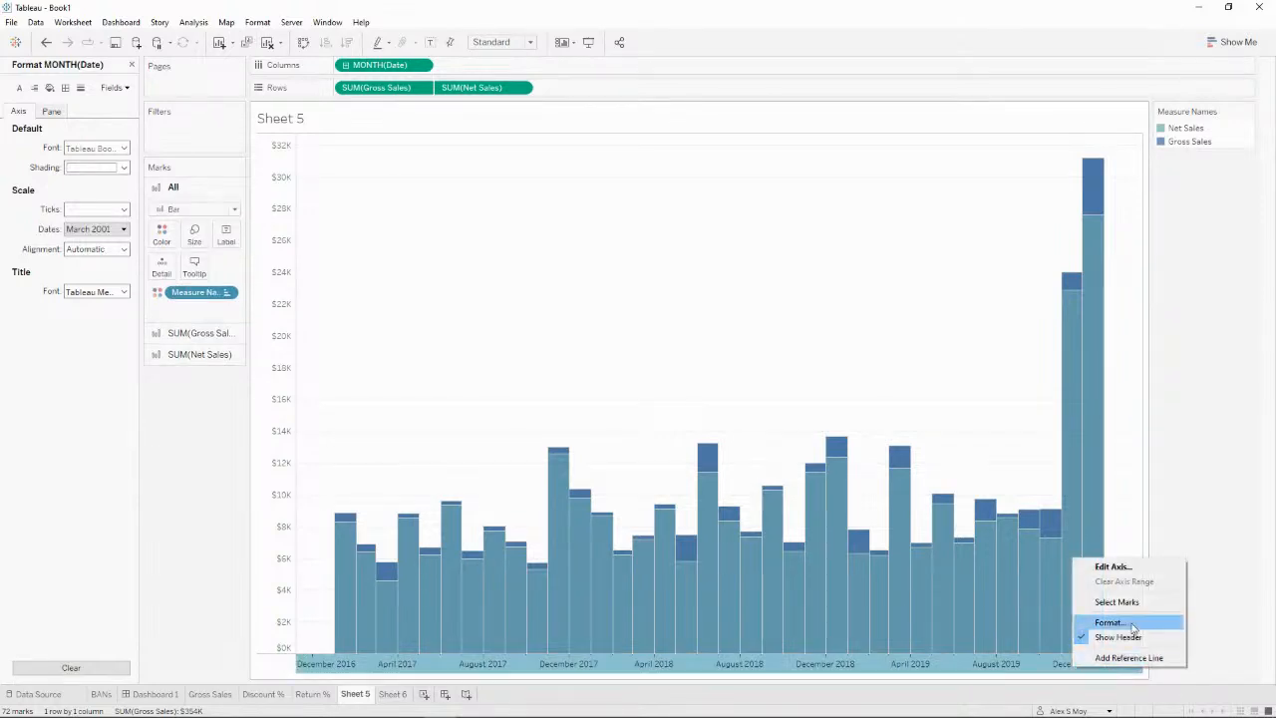
click(1119, 623)
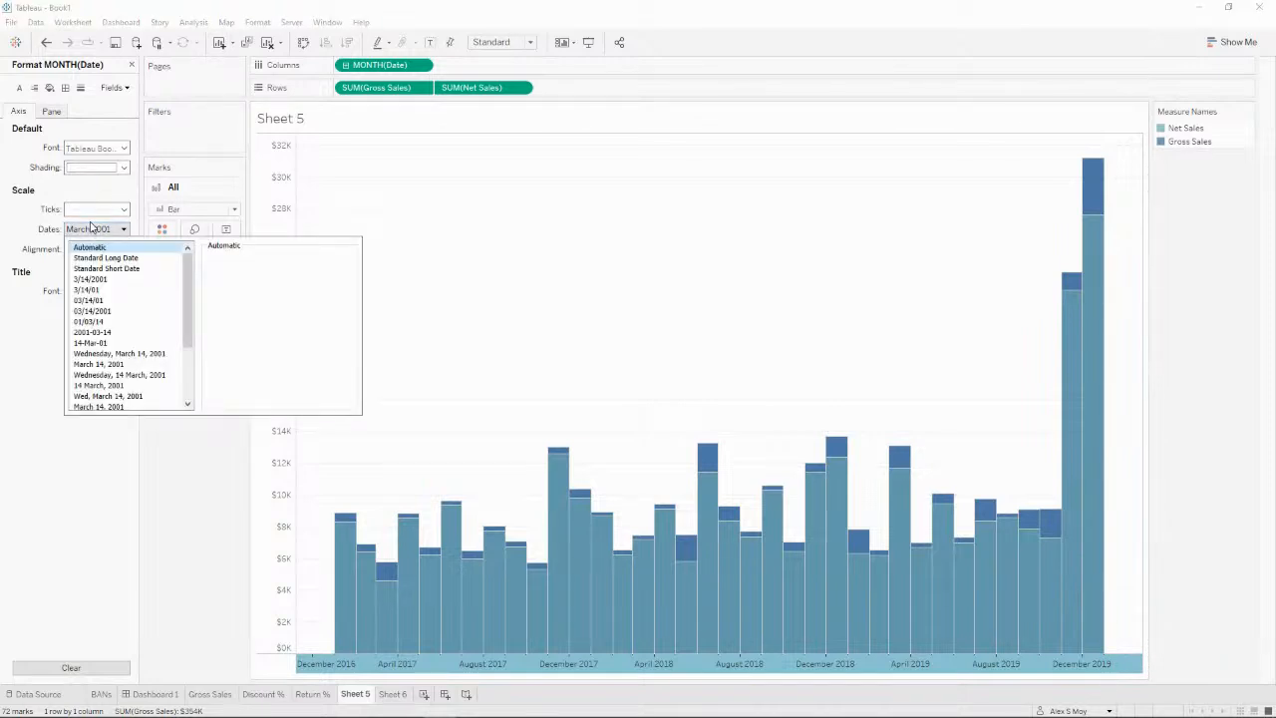
scroll(120, 334, down, 3)
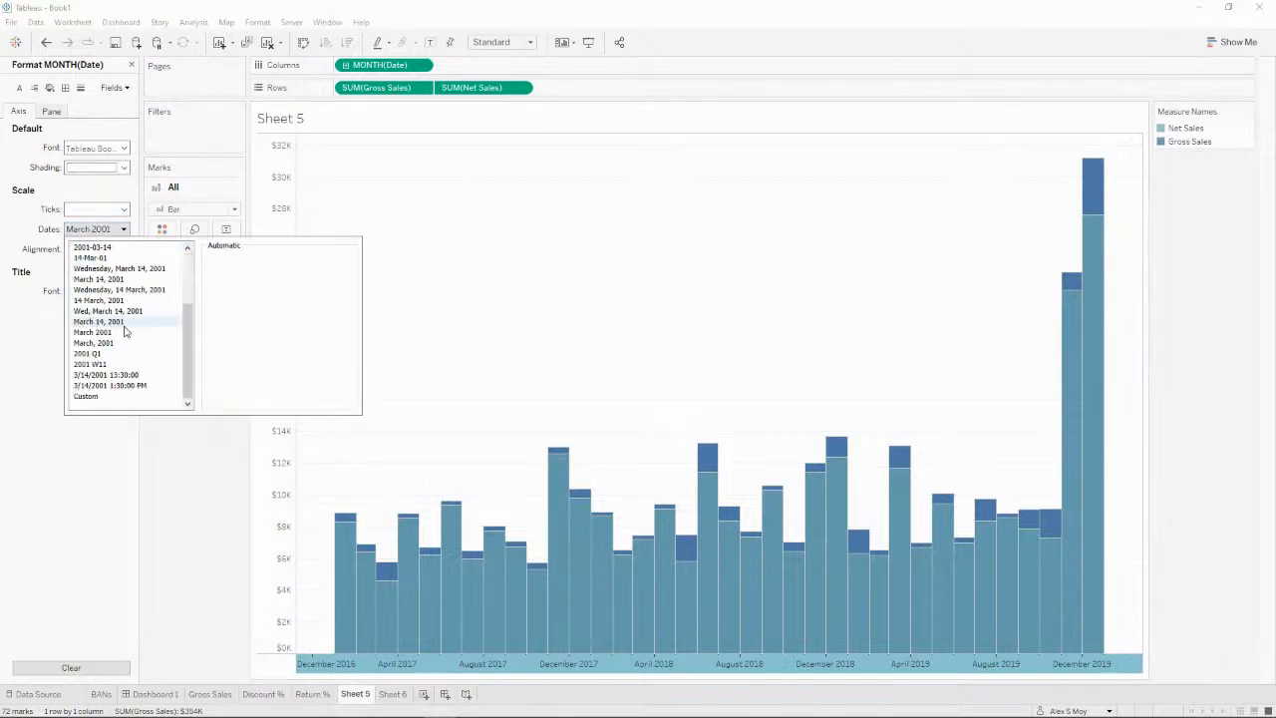
click(137, 397)
click(278, 271)
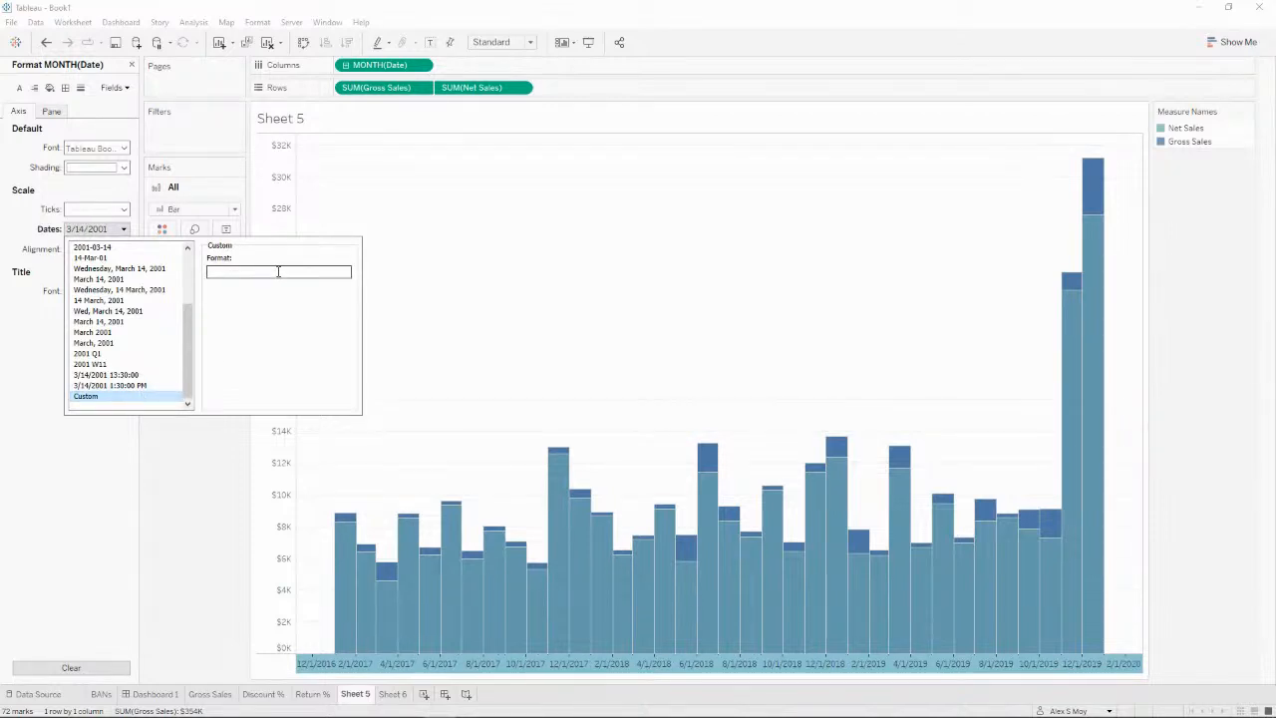
text(M/)
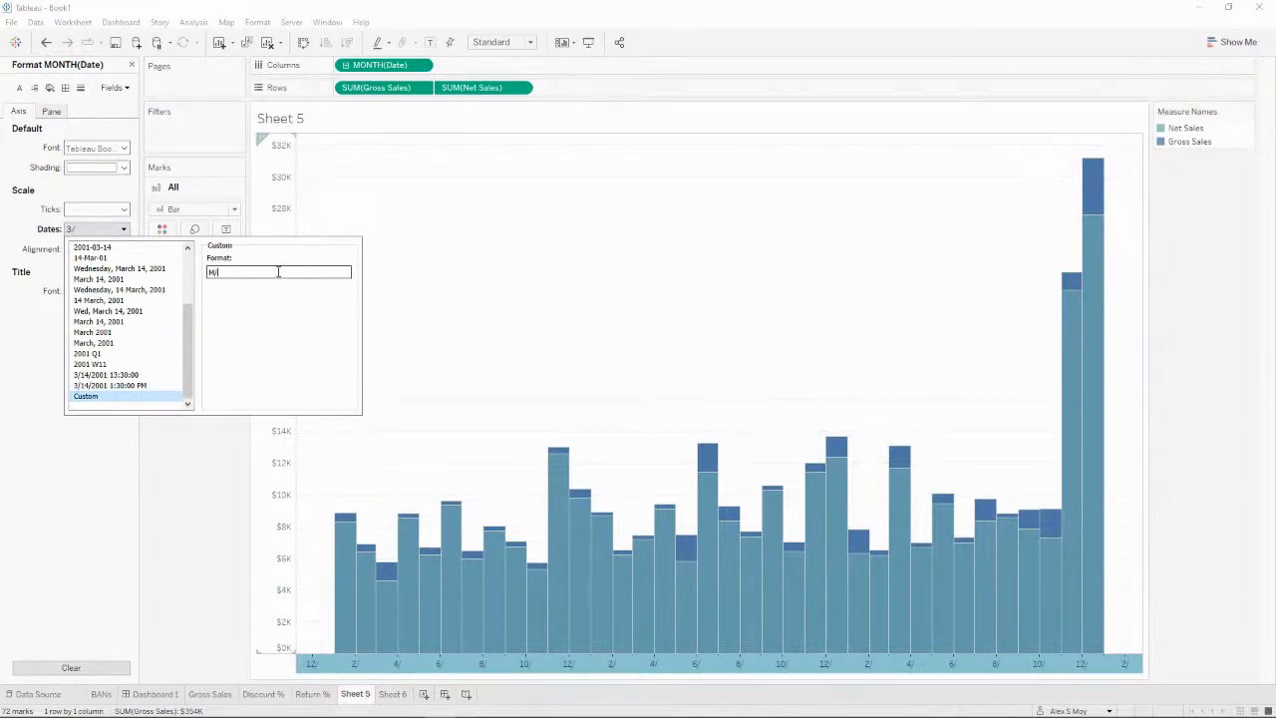
text(YY)
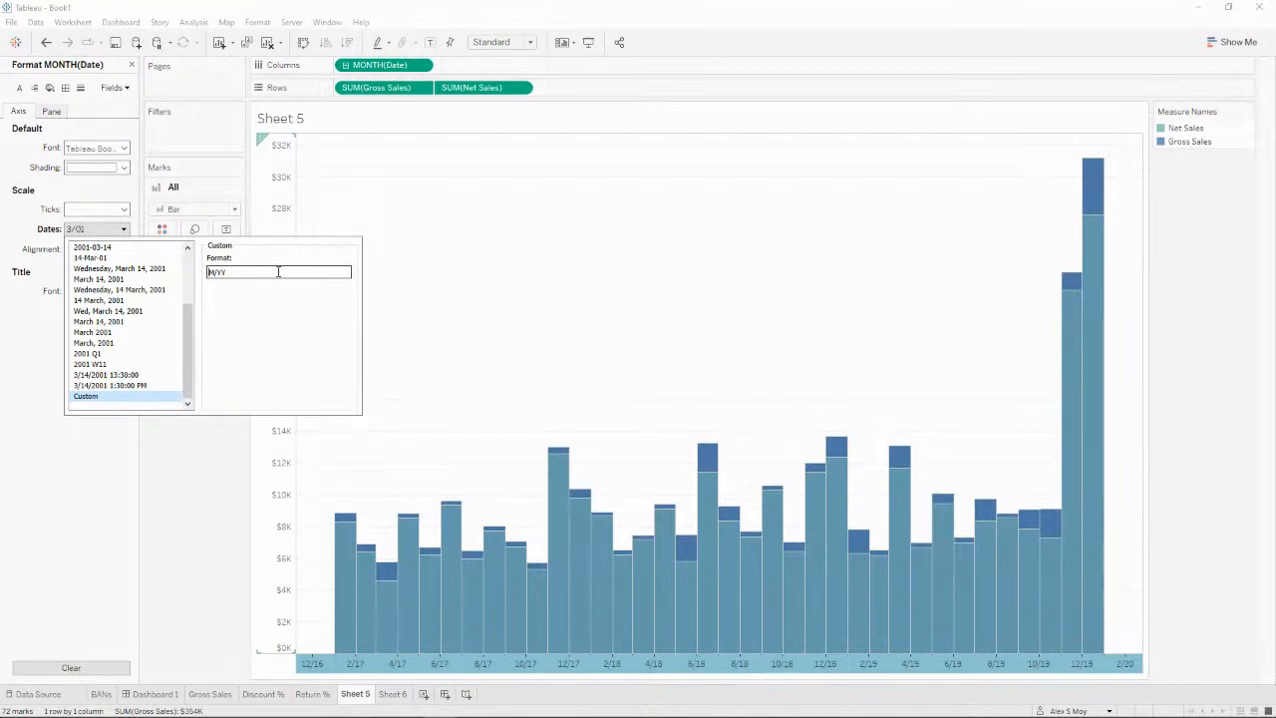
key(Home)
text(MMM)
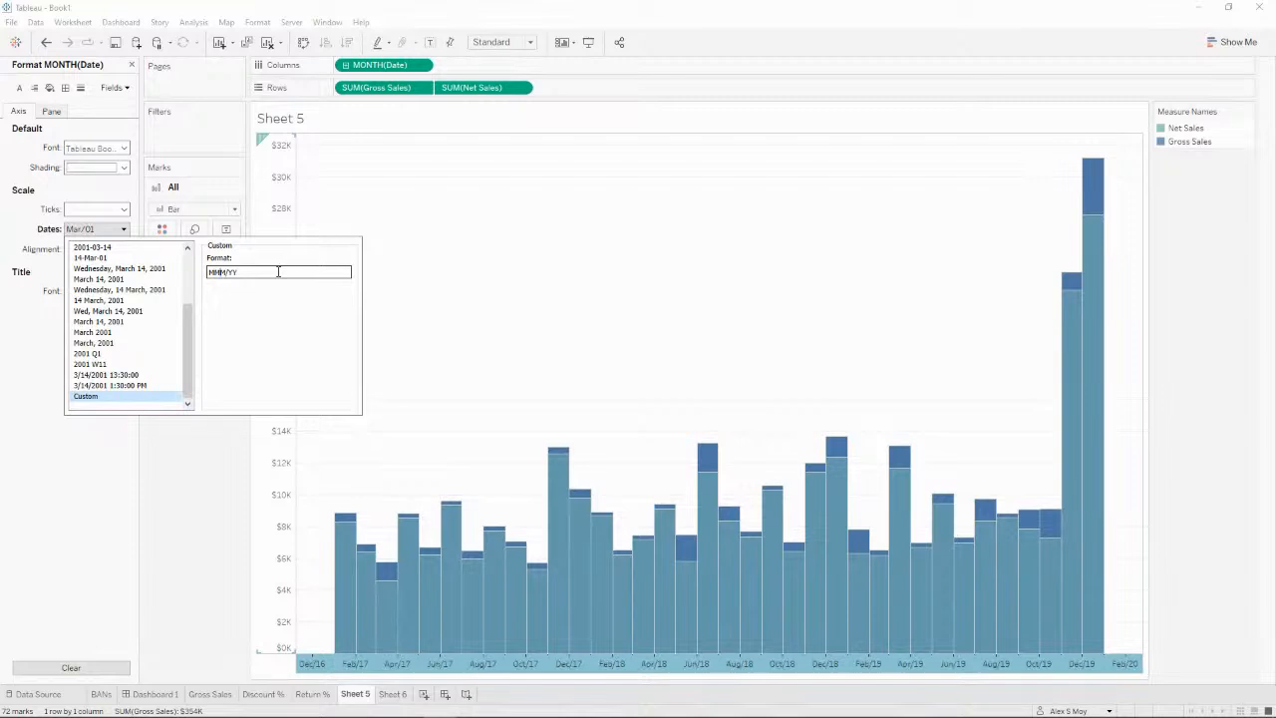
Step: Try shorter and longer month codes in the month axis's custom date format, and settle on MMM-YY
key(BackSpace)
key(BackSpace)
key(BackSpace)
text(MMM)
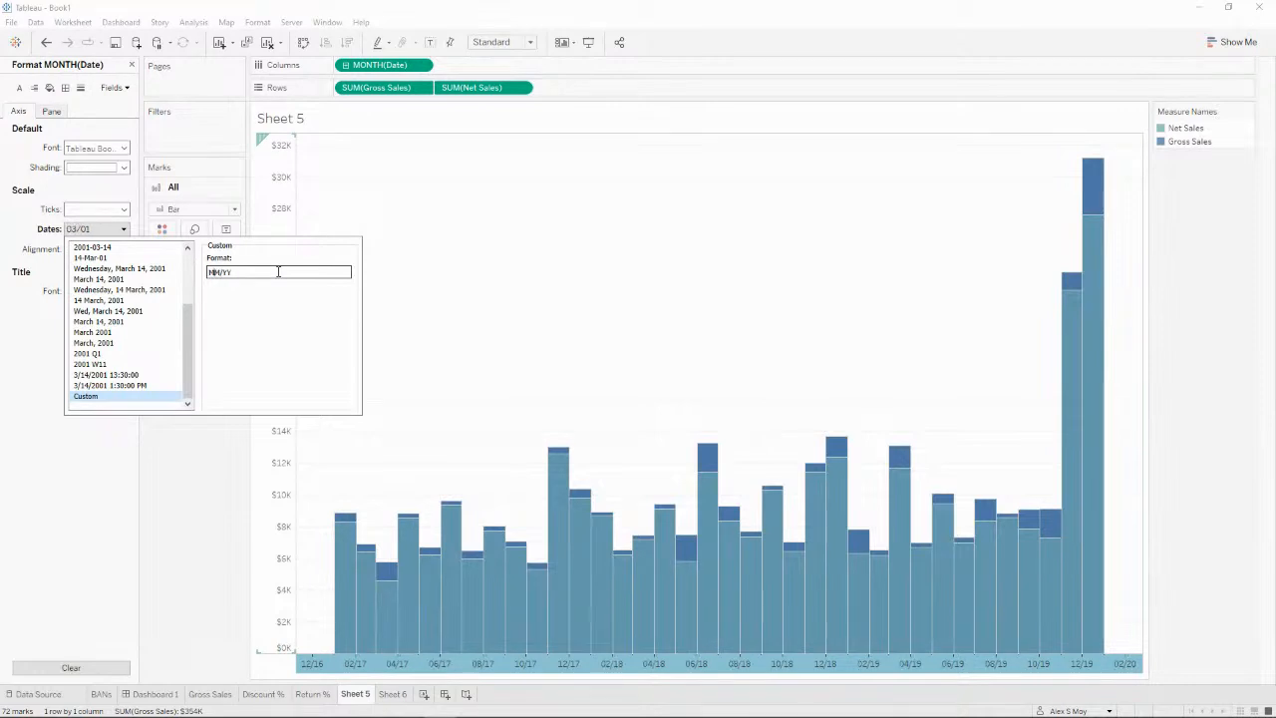
text(M)
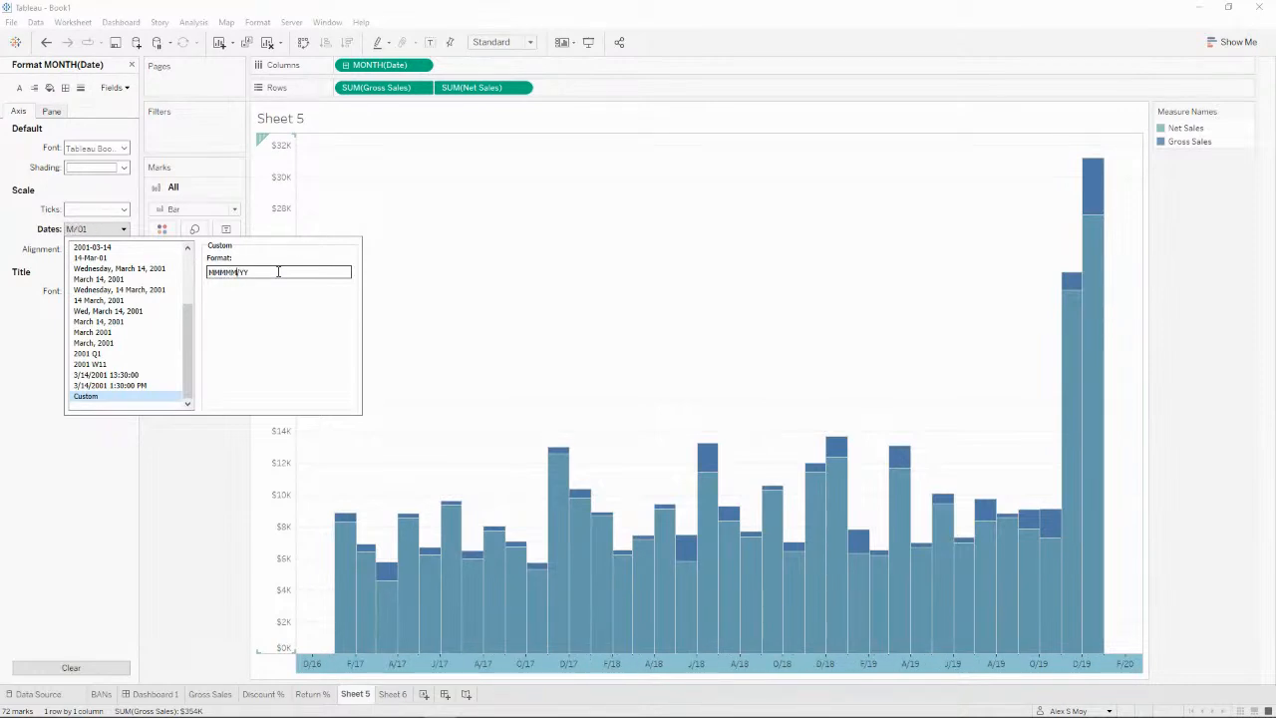
key(BackSpace)
text(-)
key(BackSpace)
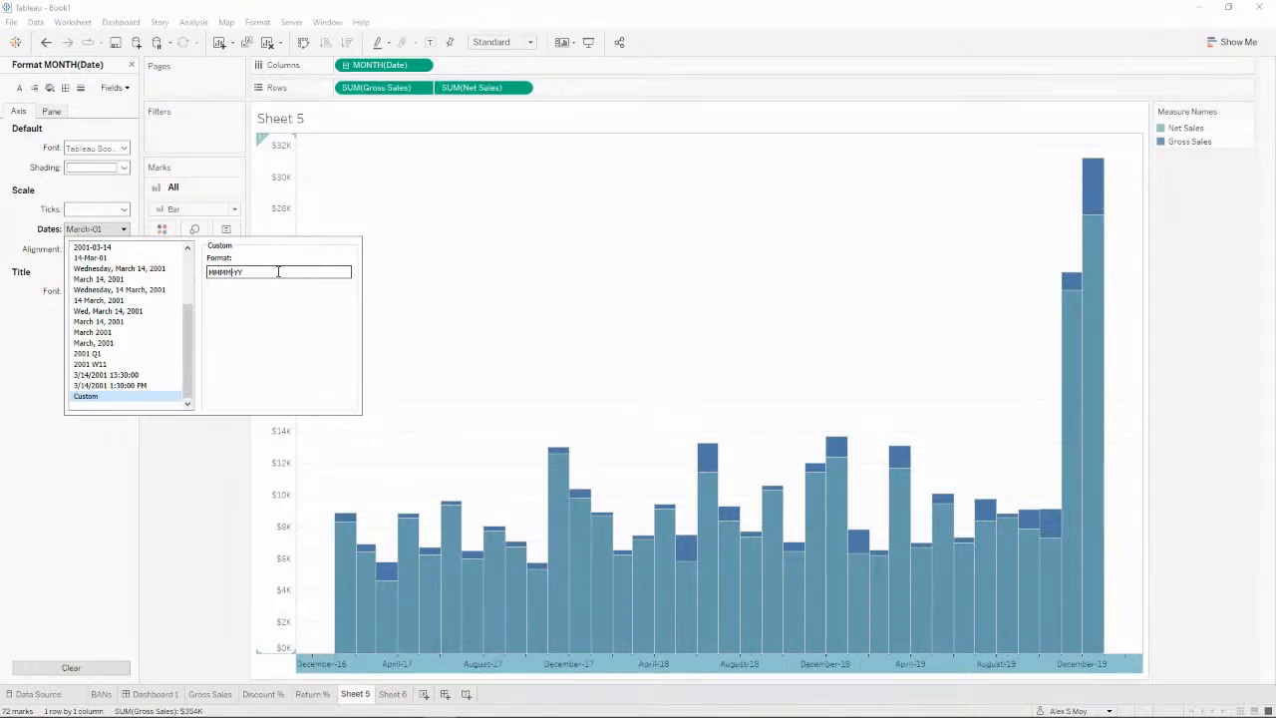
key(BackSpace)
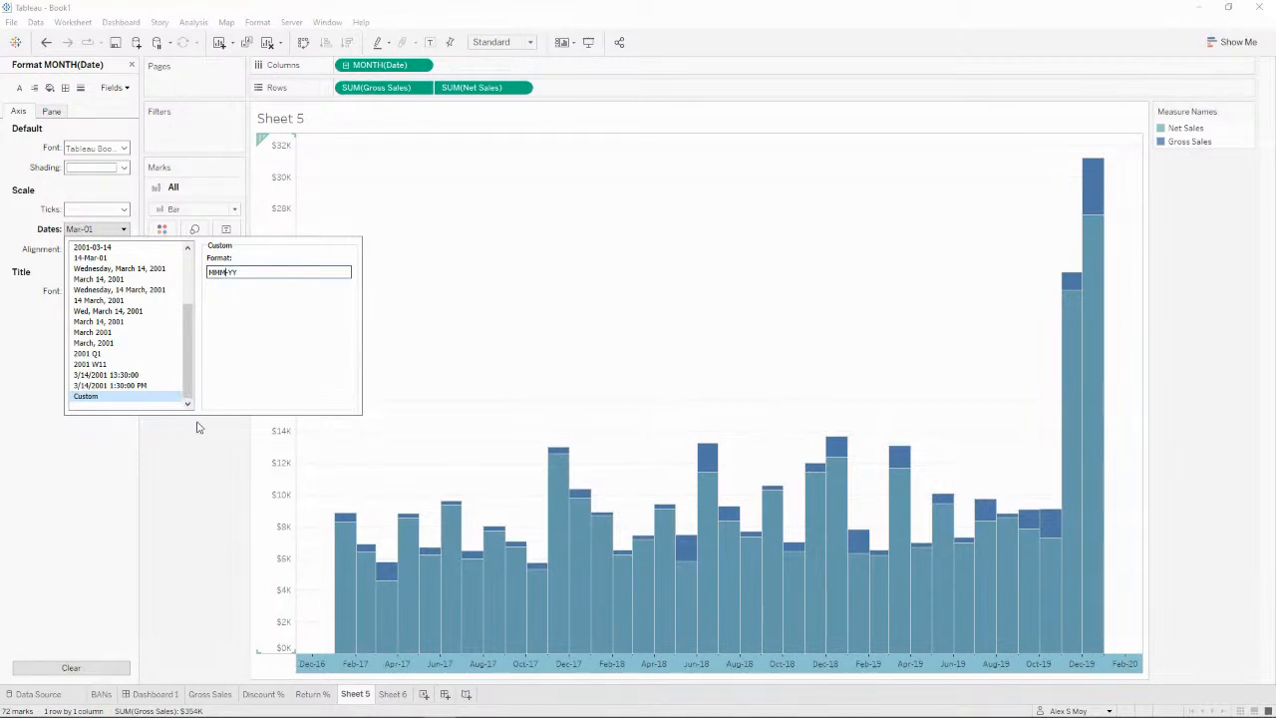
click(227, 486)
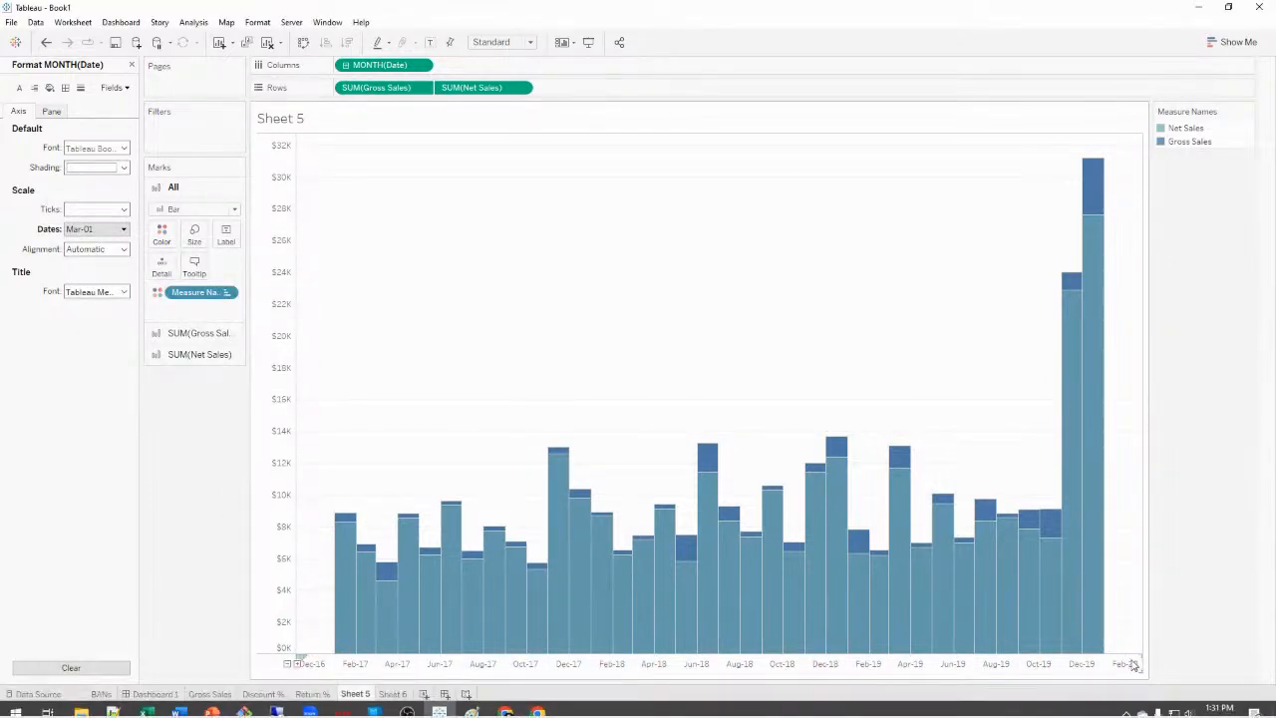
Step: Review the general and tick mark settings of the Month of Date axis, and close the axis formatting
right_click(1135, 664)
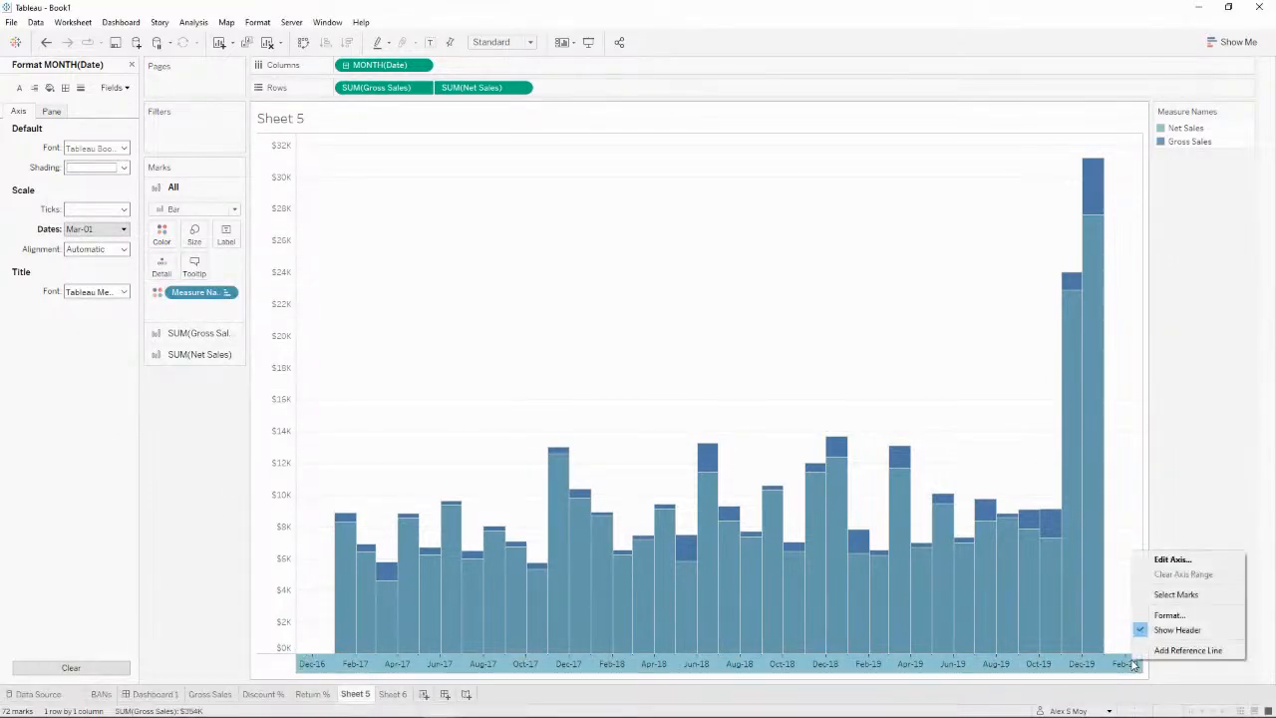
click(1192, 560)
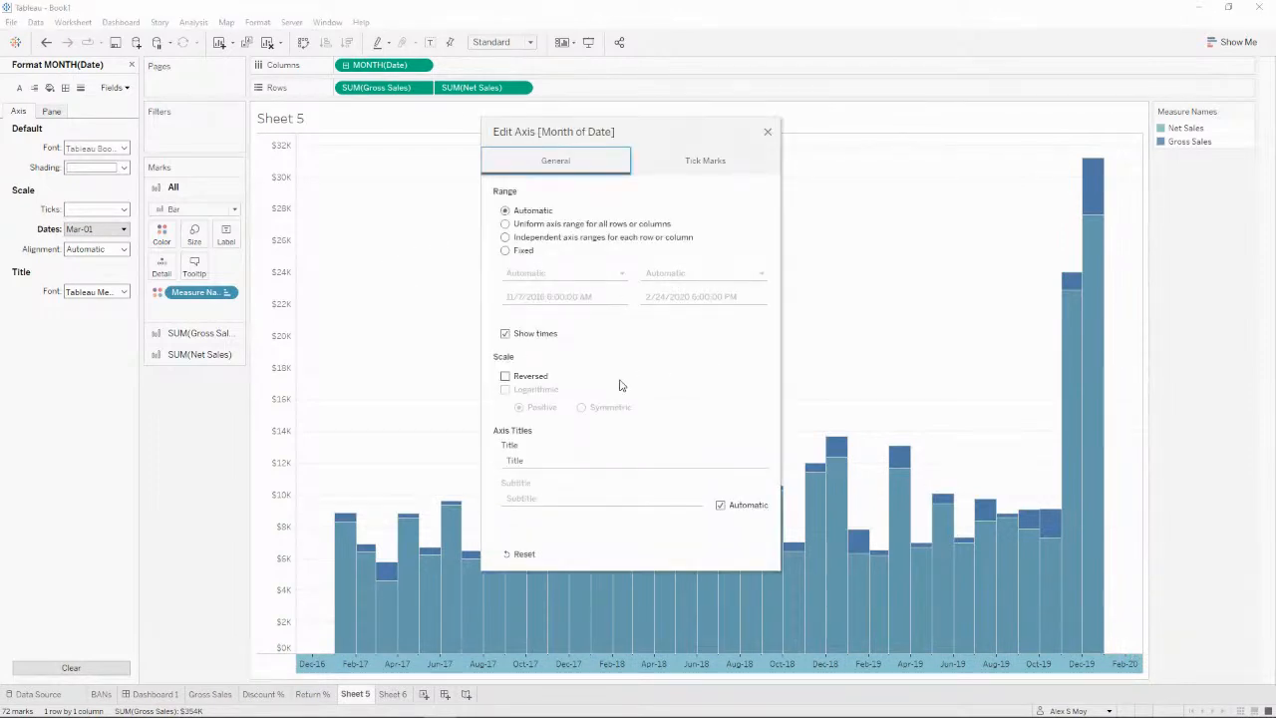
click(714, 162)
click(583, 161)
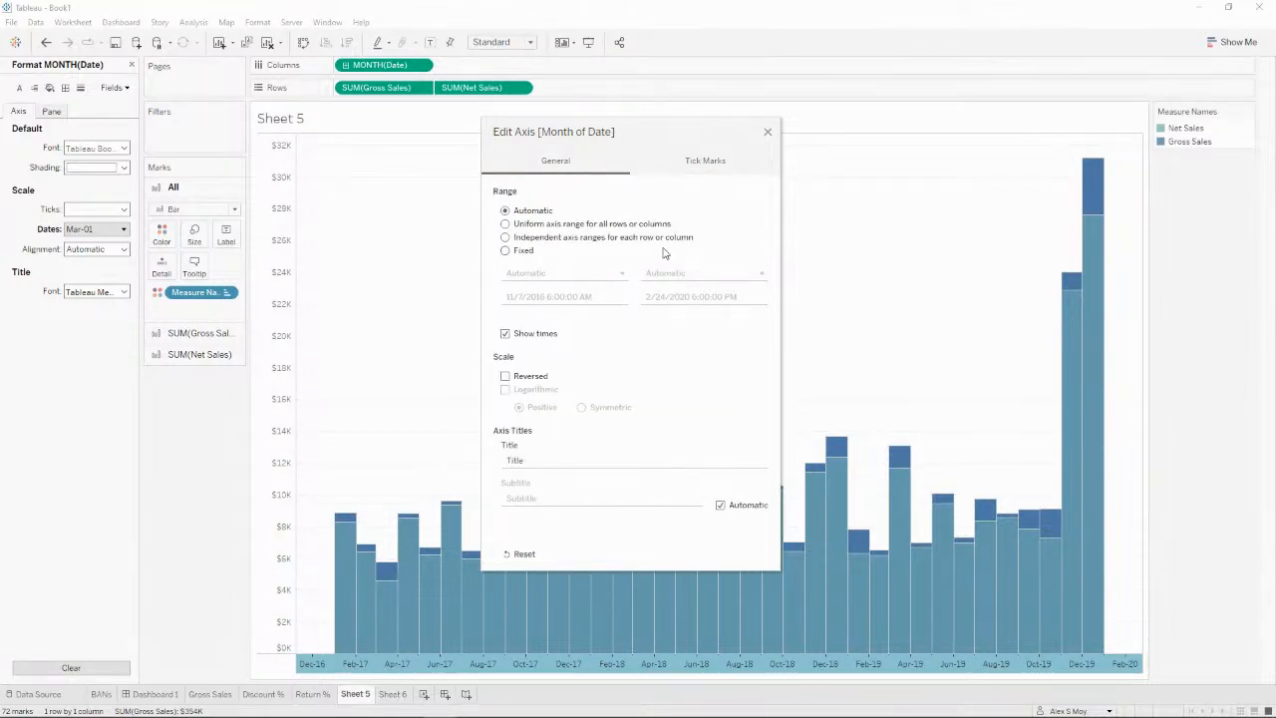
click(545, 341)
click(768, 132)
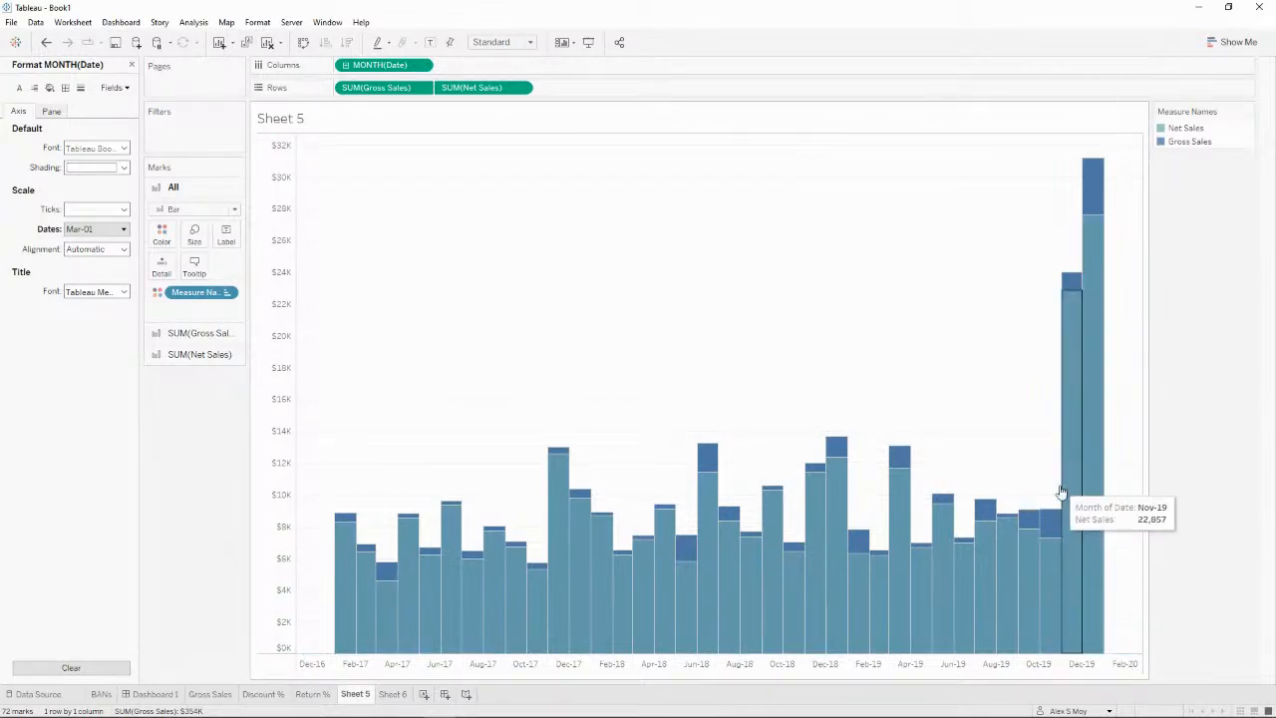
click(130, 63)
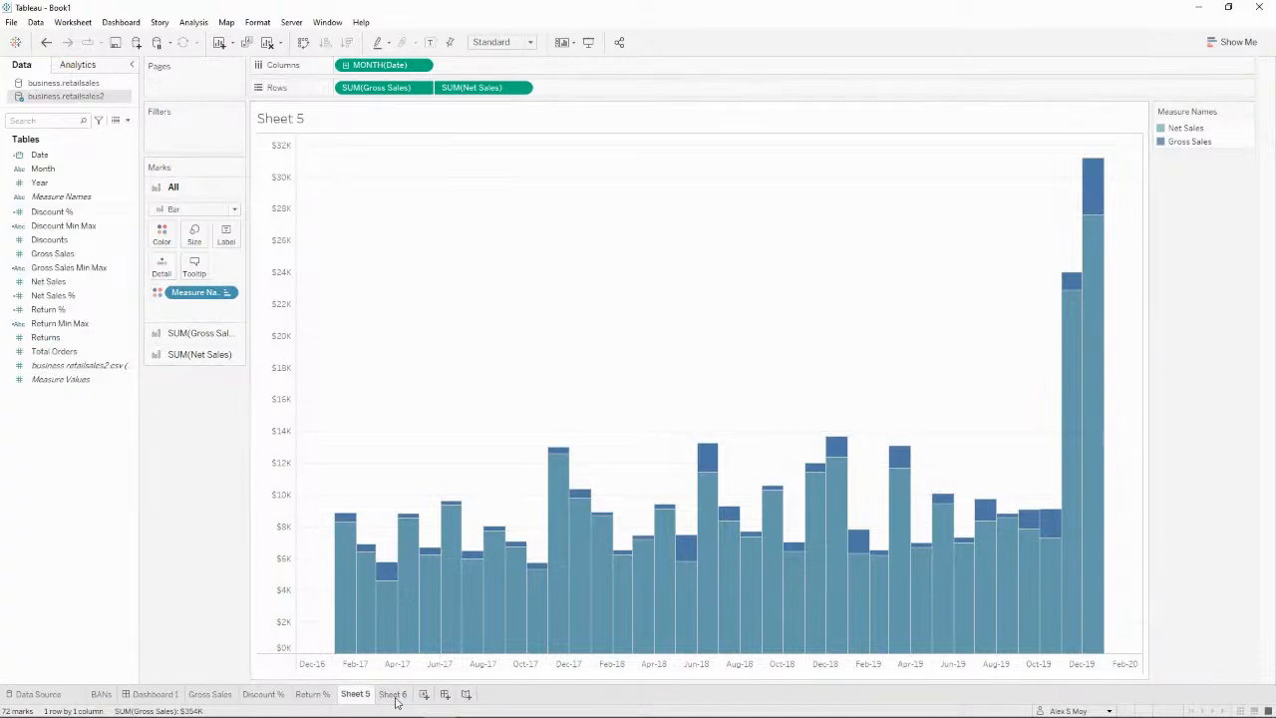
Step: Rename the Sheet 5 worksheet as Sales Trends
double_click(361, 695)
text(Sales Trends)
key(Return)
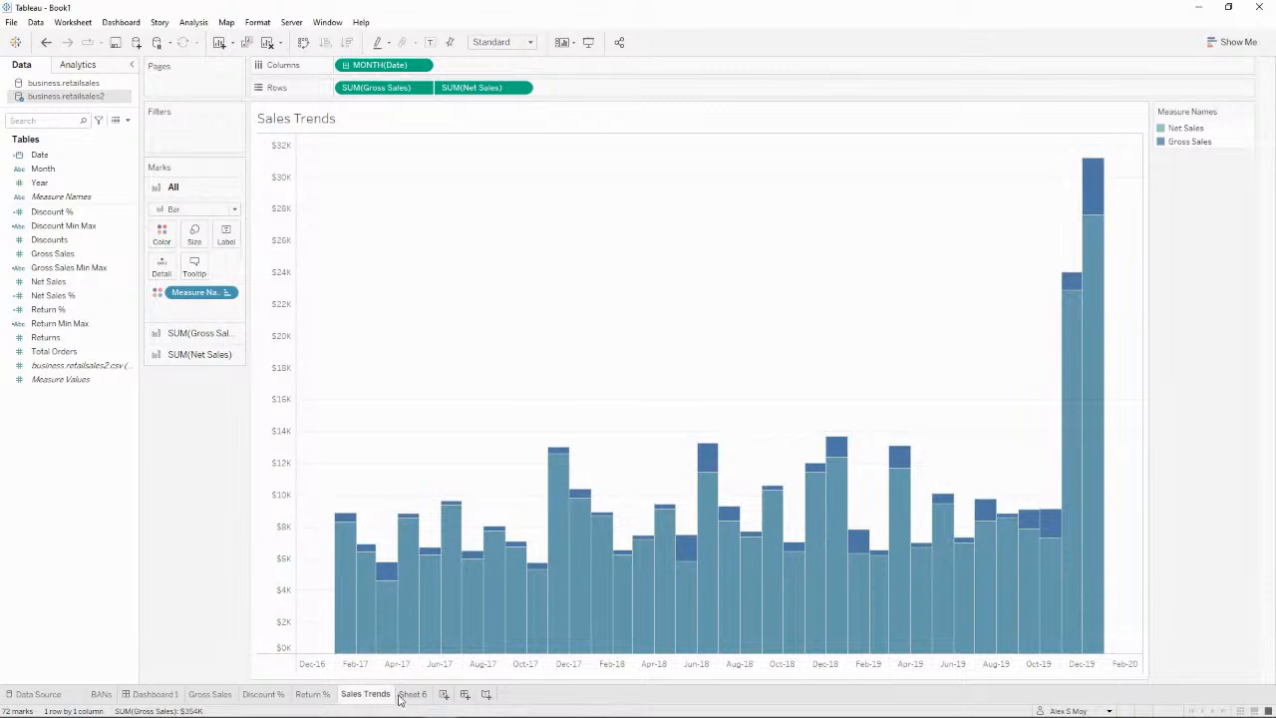
Step: Place the Sales Trends sheet in the empty area below the sparklines on Dashboard 1
click(411, 694)
click(365, 694)
click(152, 695)
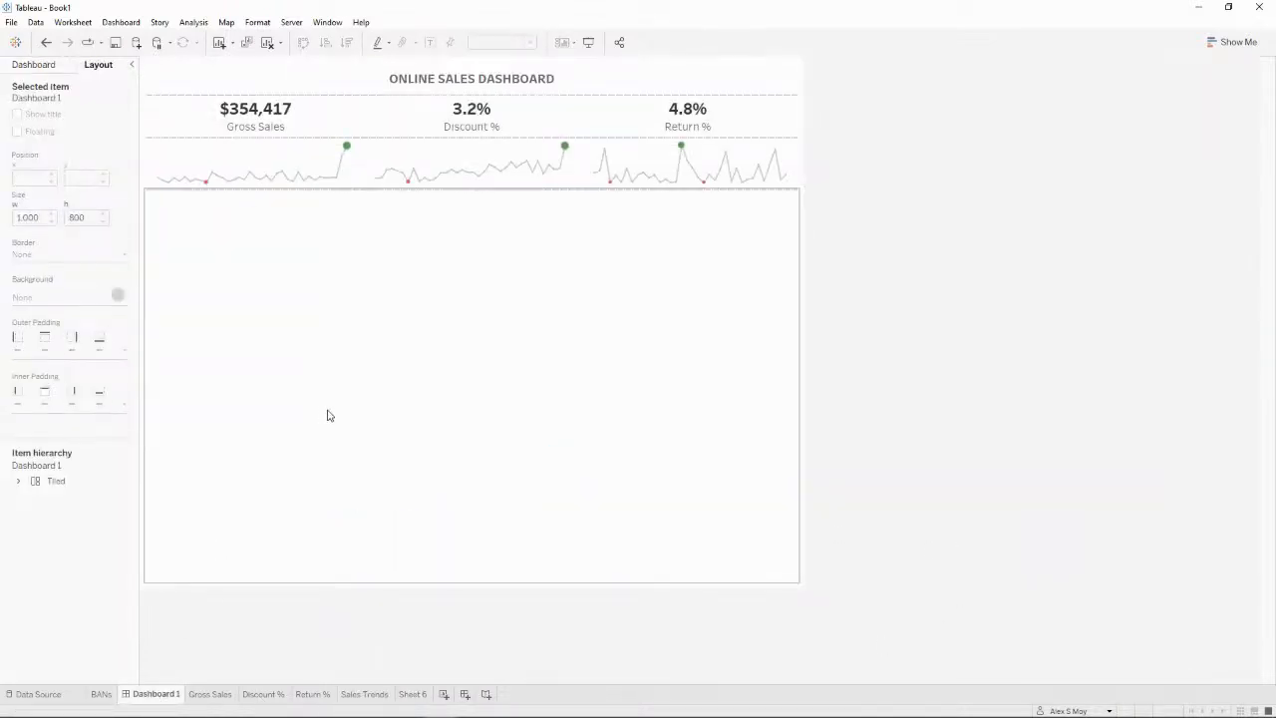
click(324, 416)
click(45, 64)
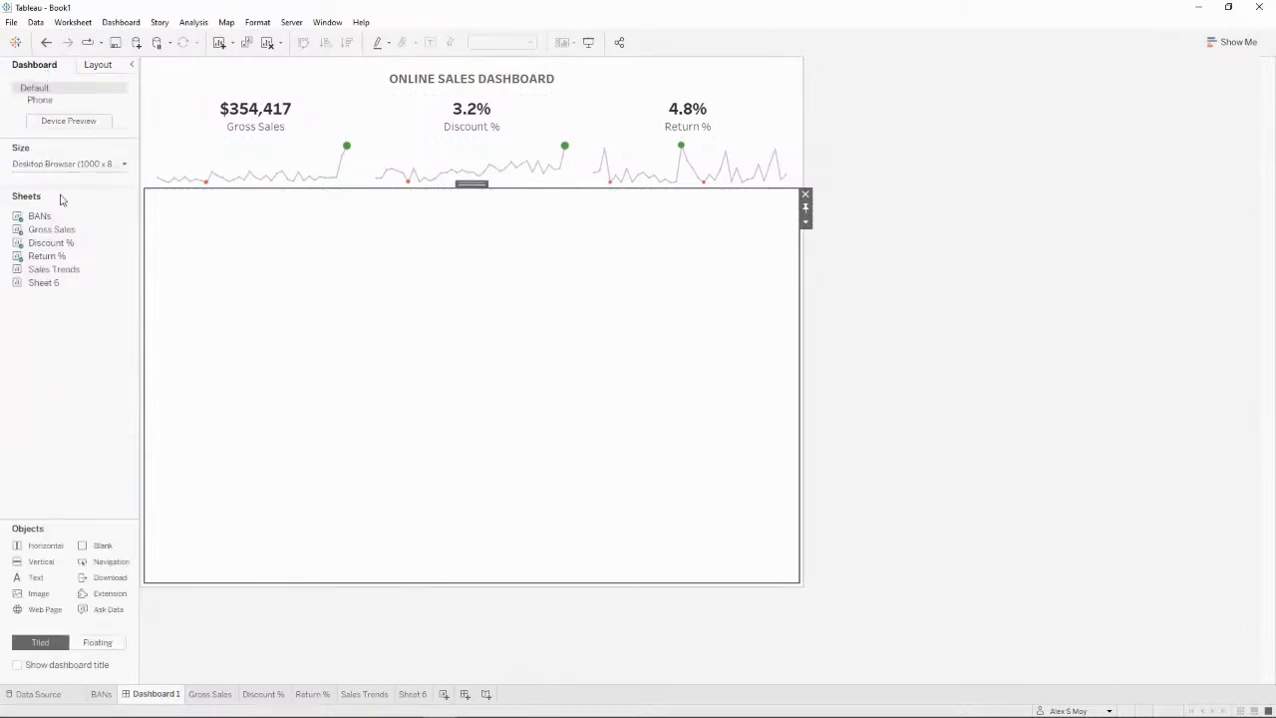
mouse_move(53, 269)
mouse_down()
mouse_move(408, 296)
mouse_move(436, 390)
mouse_move(468, 382)
mouse_up()
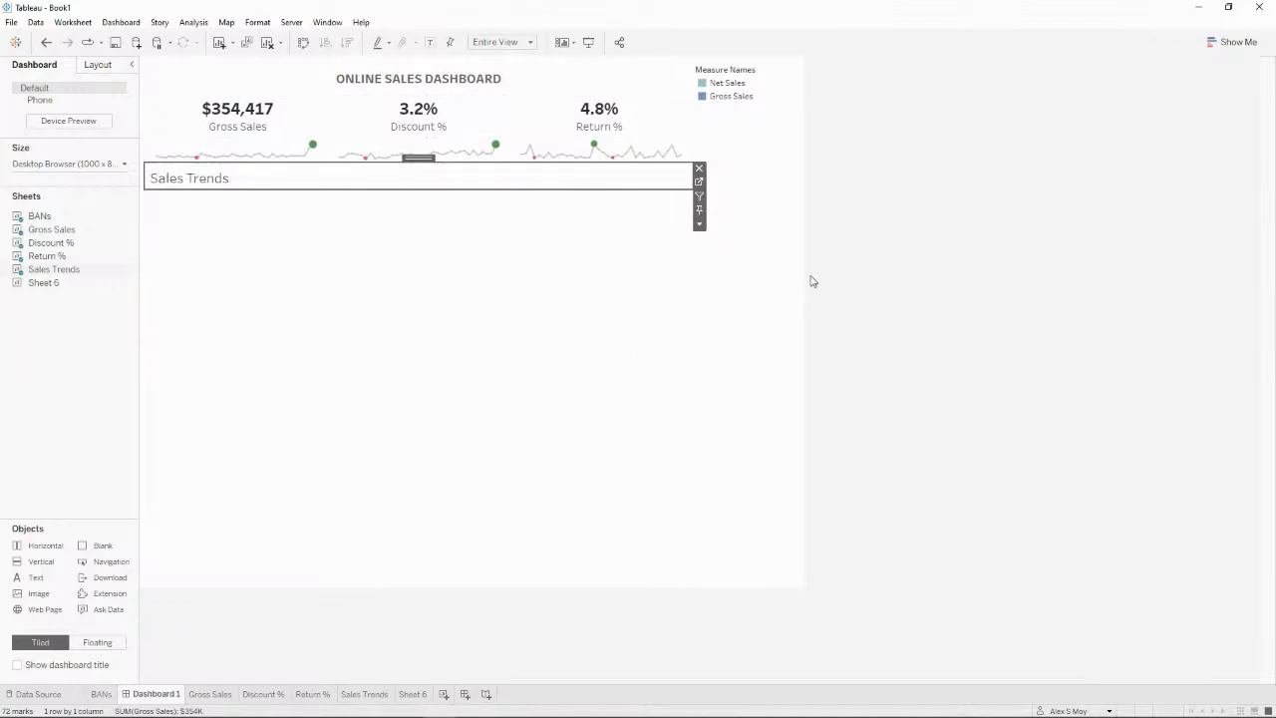
click(739, 238)
click(805, 67)
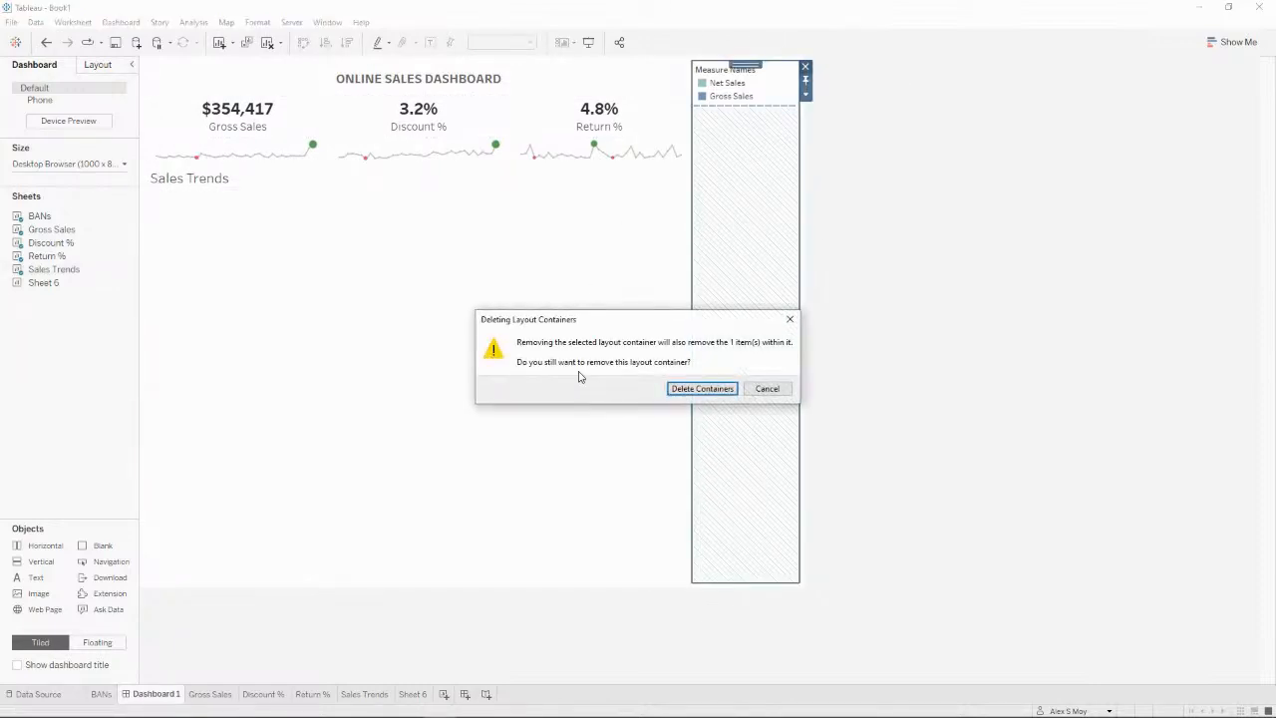
click(767, 387)
Step: Move the Measure Names colour legend below the Sales Trends chart on the dashboard and hide the legend's title
click(755, 94)
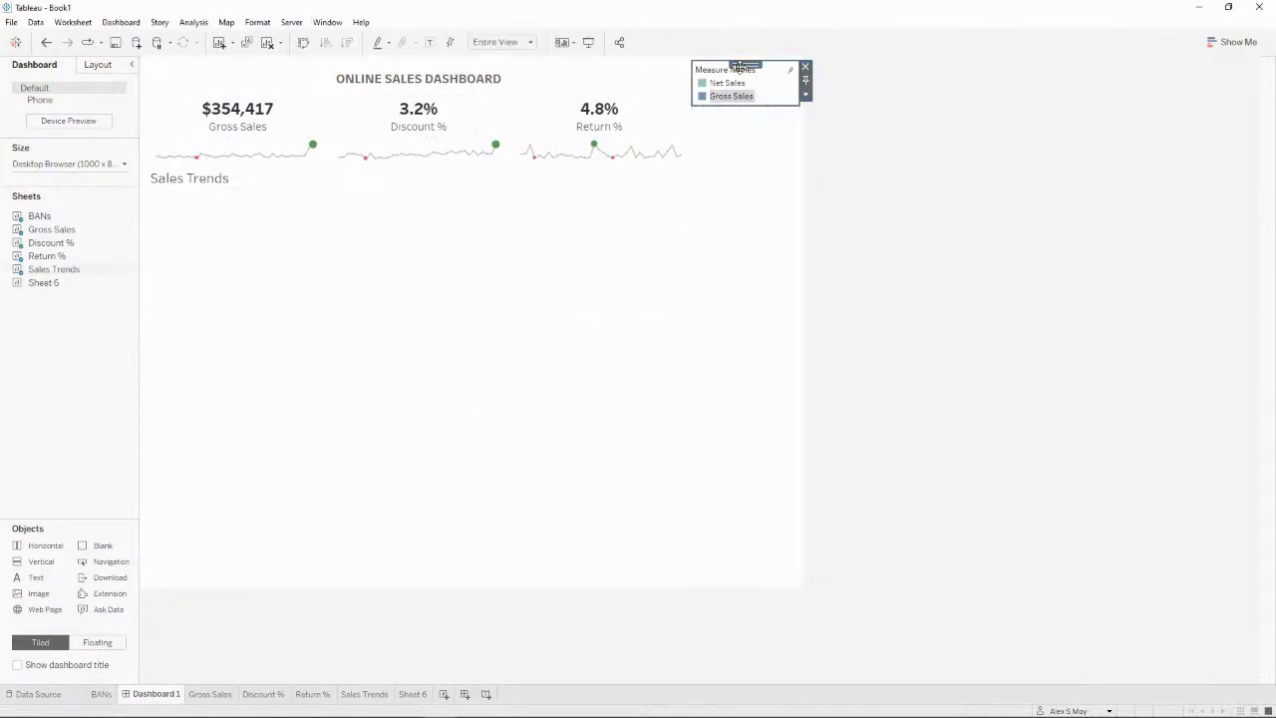
drag(739, 66, 496, 237)
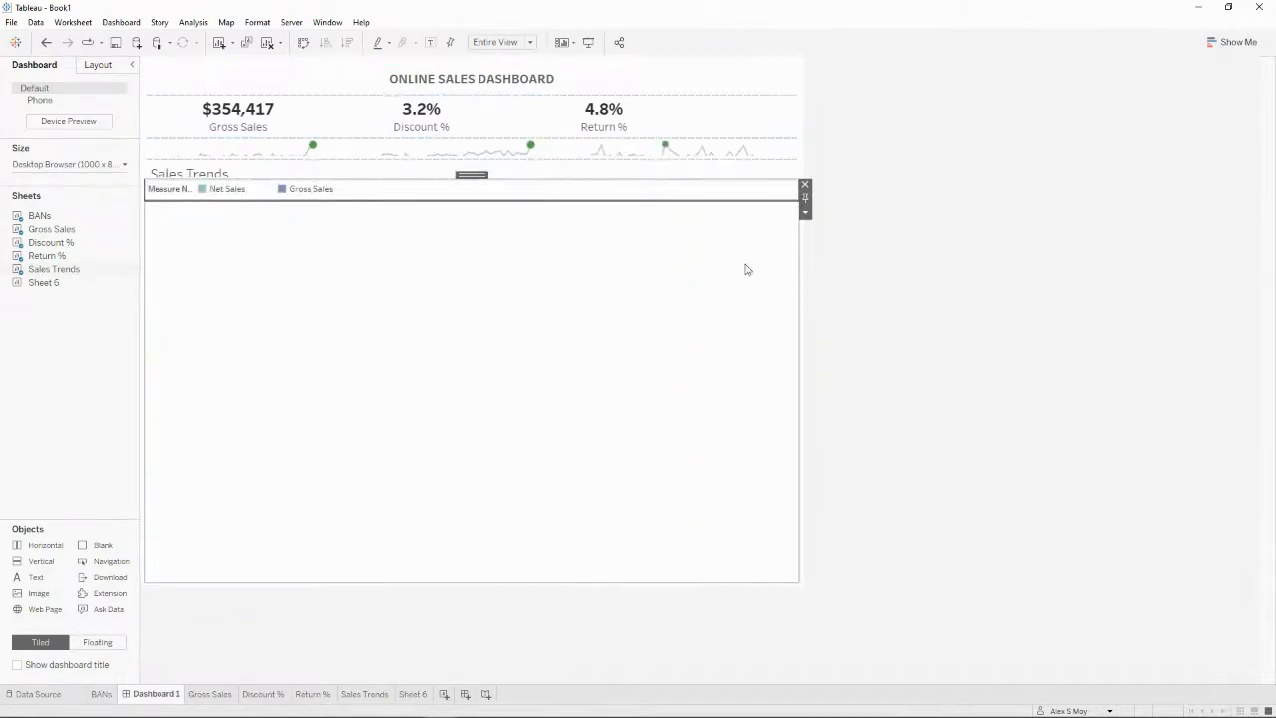
right_click(177, 193)
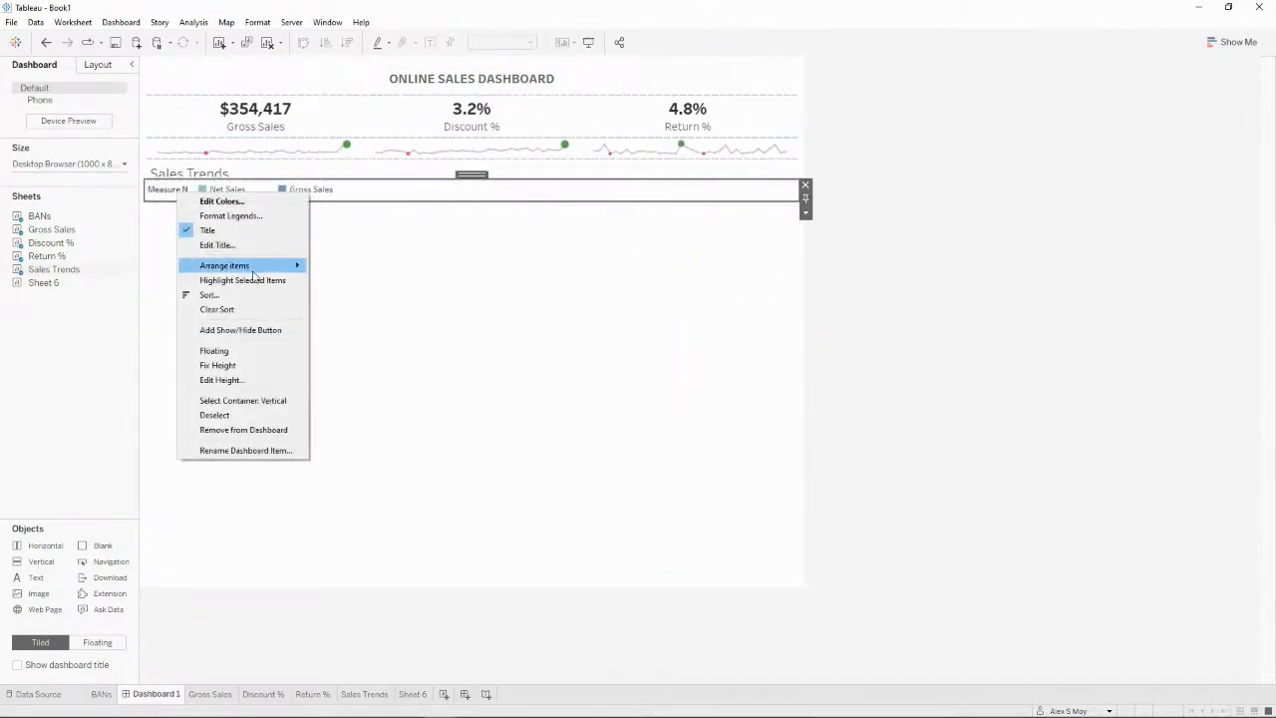
click(209, 230)
Step: Shorten the sparkline row so that the Sales Trends chart takes up more of the dashboard's height
click(429, 321)
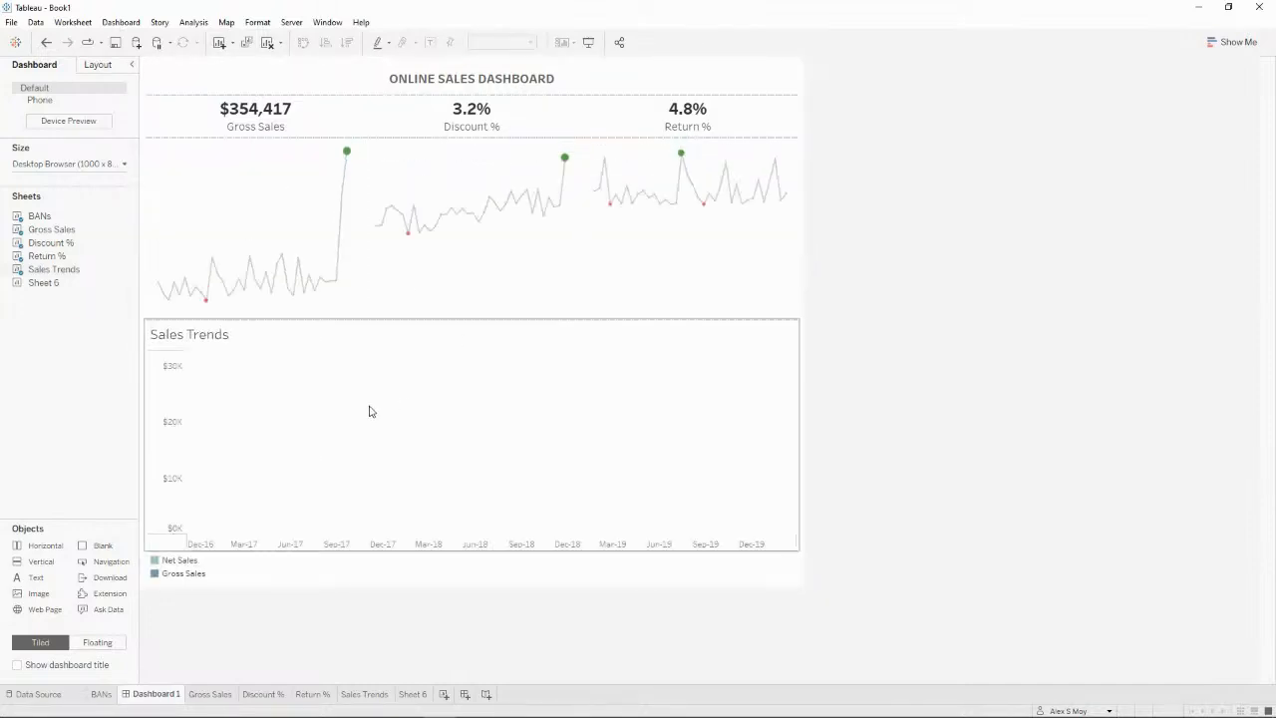
click(428, 398)
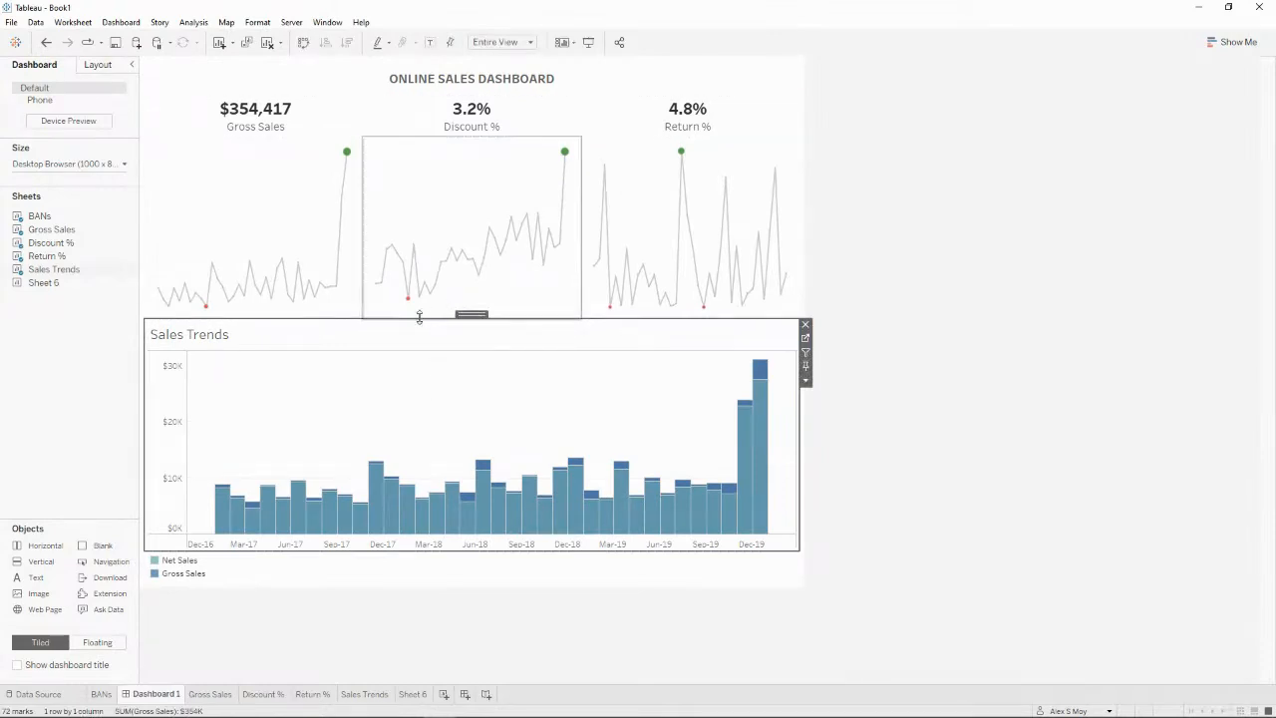
drag(422, 319, 437, 217)
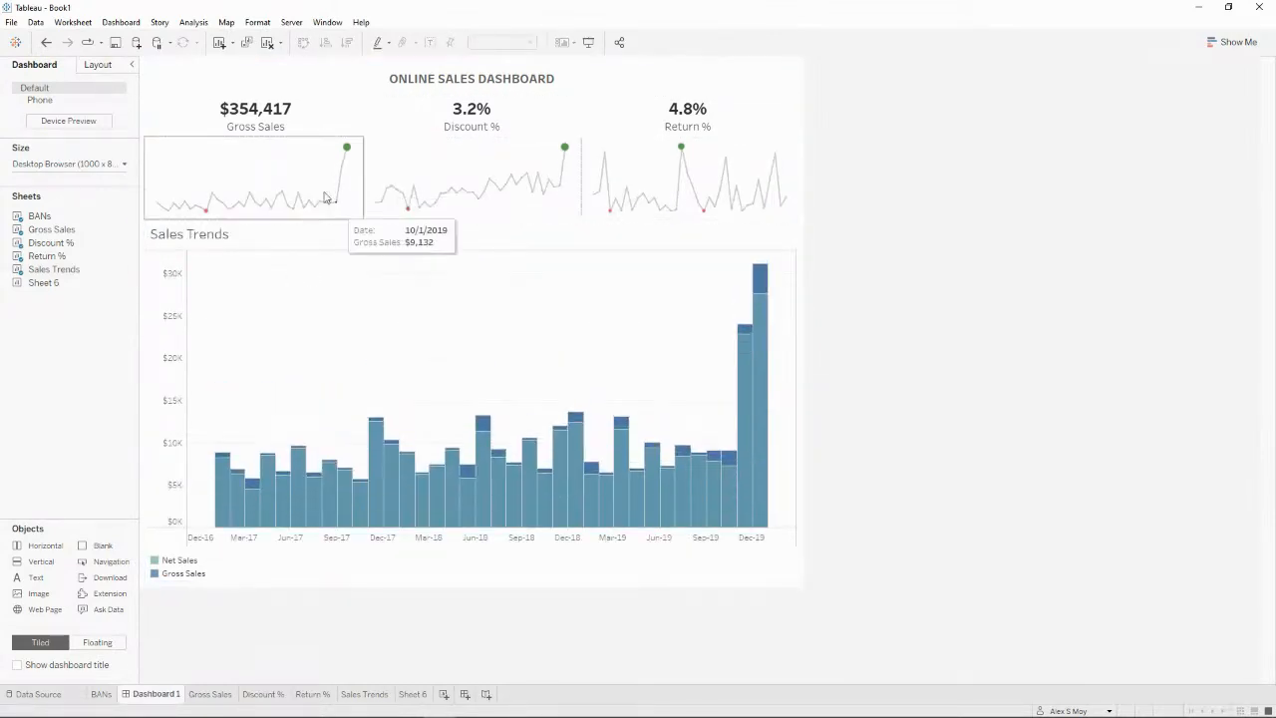
Step: Remove the outer Horizontal container from Dashboard 1's item hierarchy, keeping the Vertical container directly inside Tiled
click(91, 71)
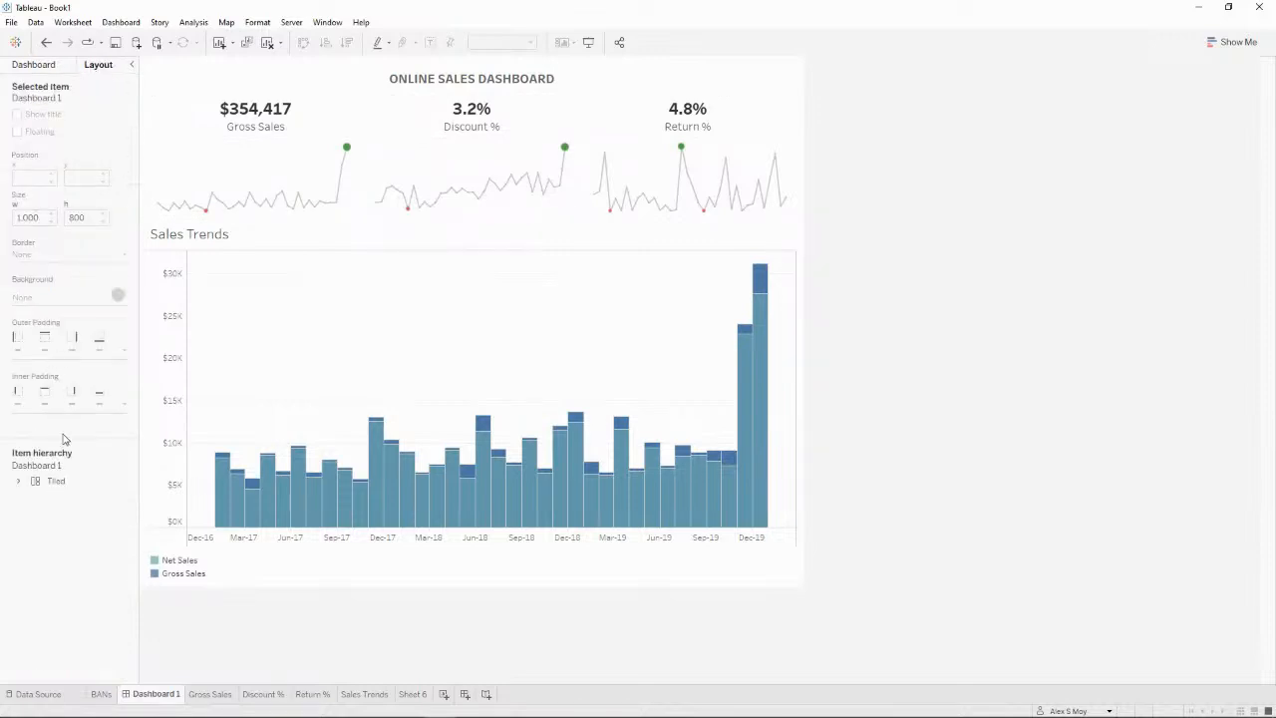
click(18, 481)
click(33, 497)
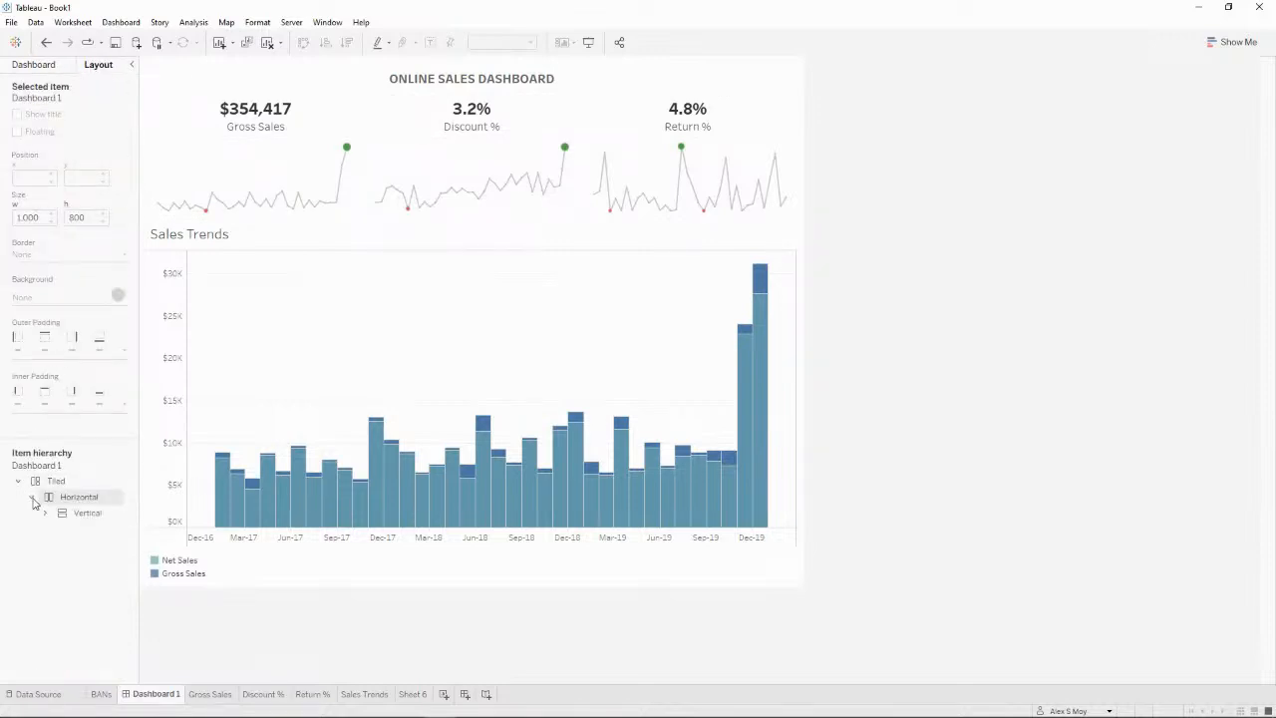
click(44, 513)
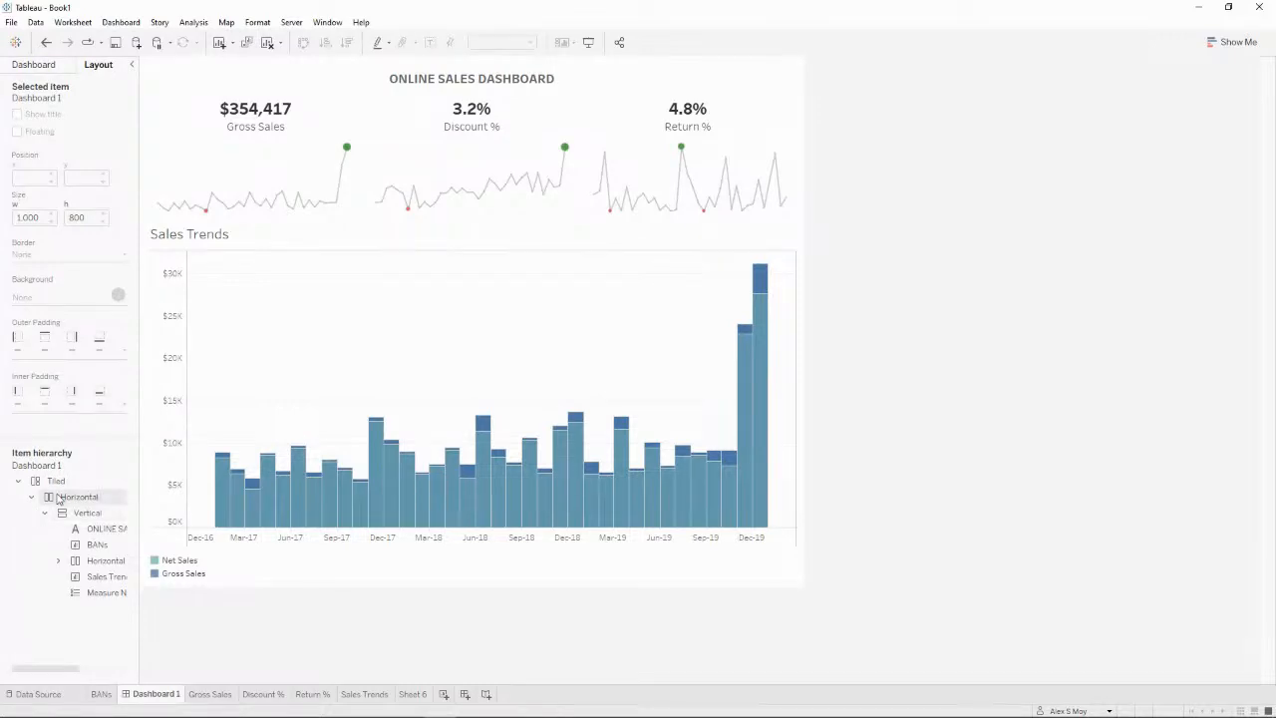
click(58, 497)
right_click(58, 498)
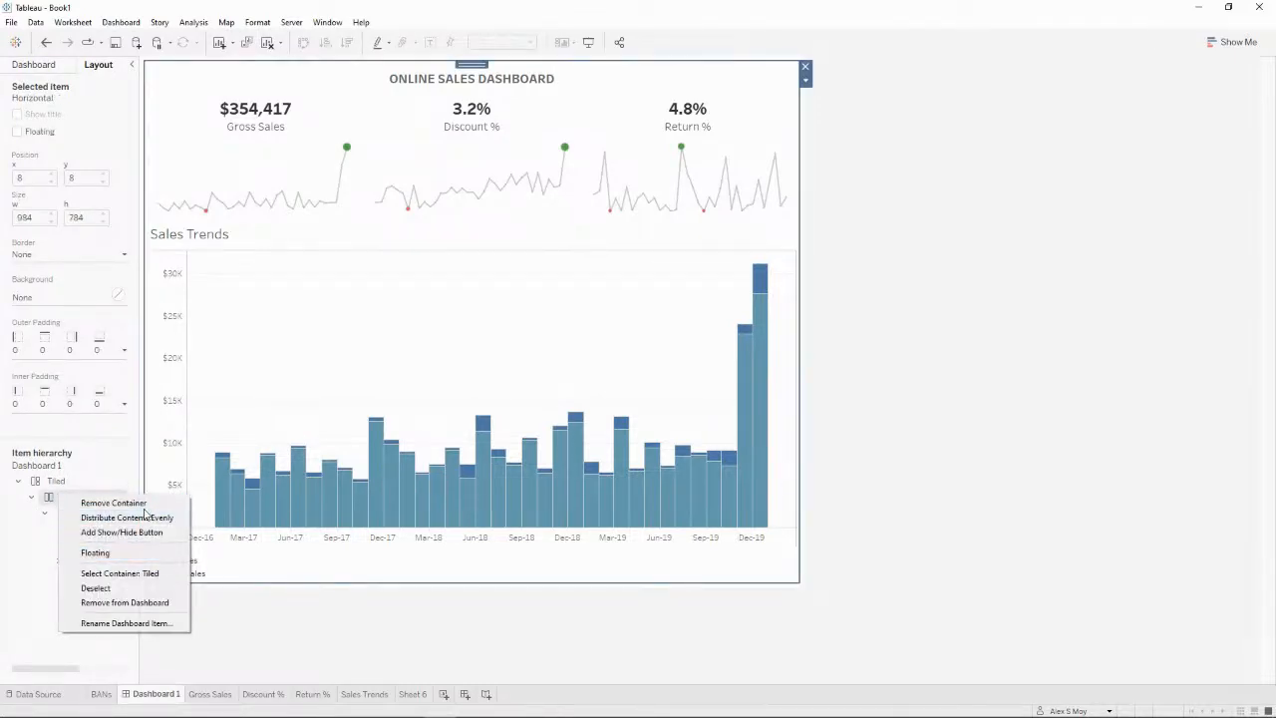
click(100, 505)
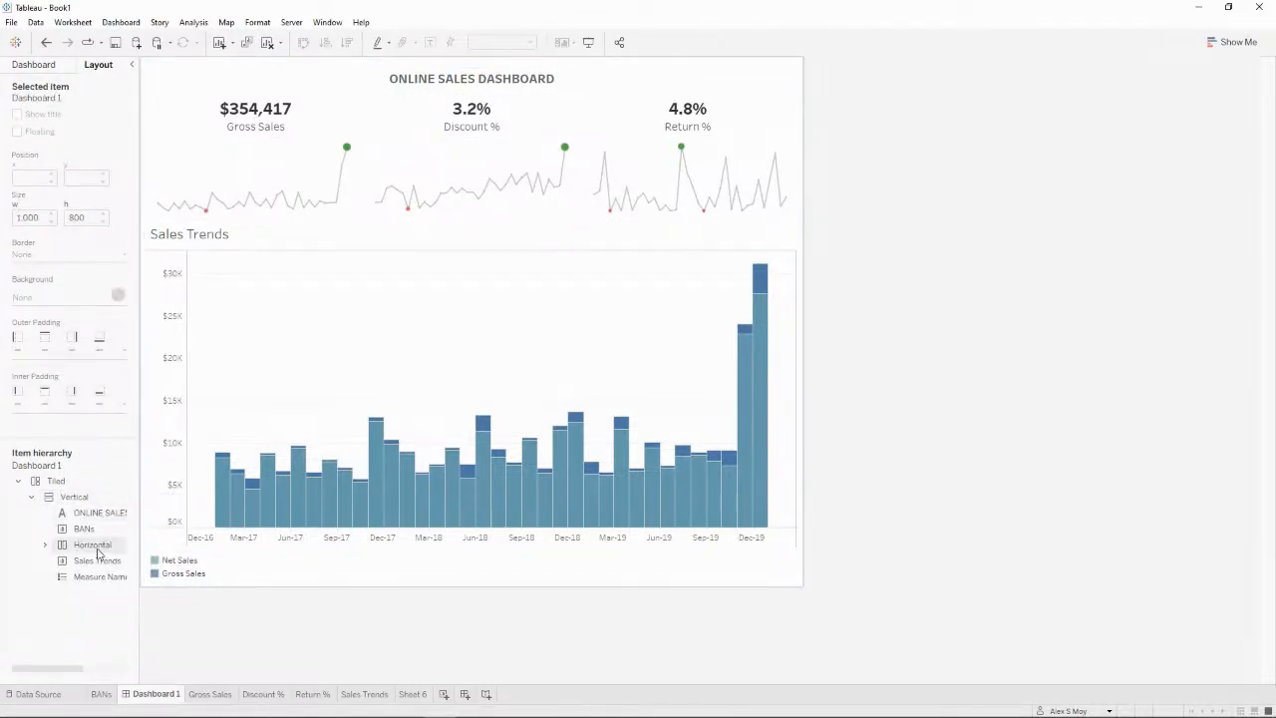
Step: Shorten the horizontal container that holds the three sparklines and set its height to 80 pixels
click(95, 545)
drag(513, 219, 559, 190)
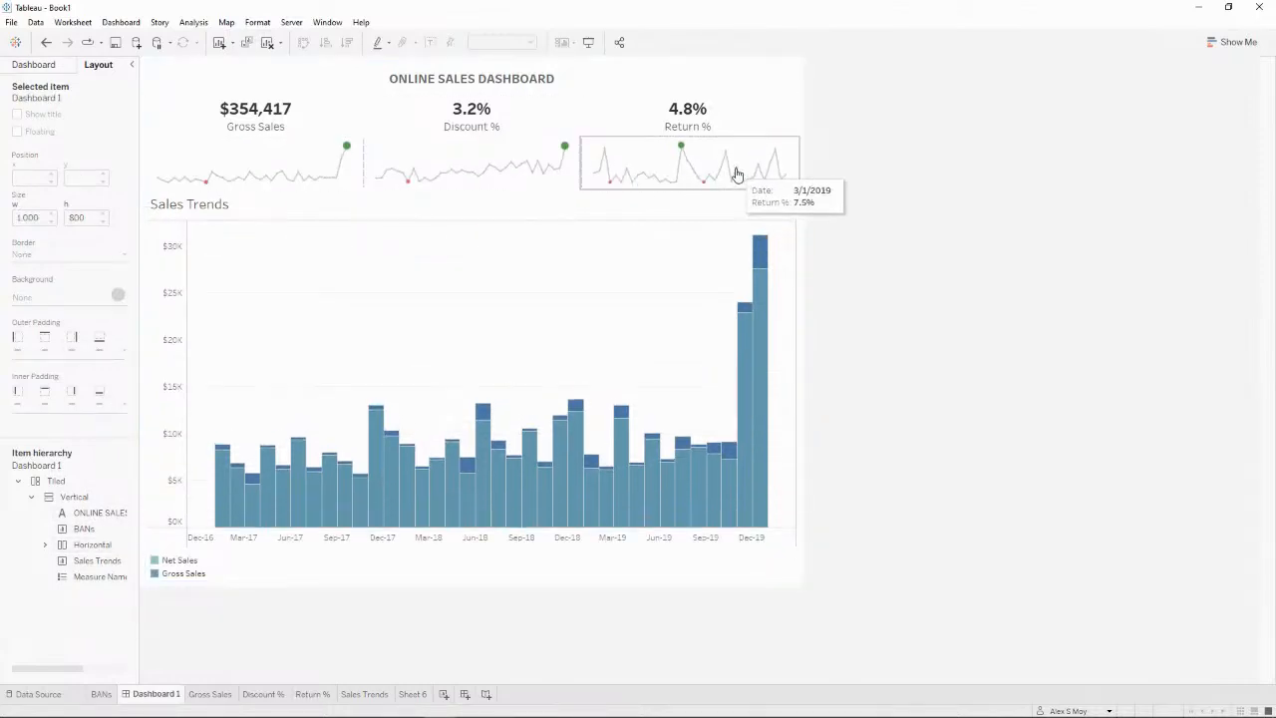
click(737, 174)
click(90, 547)
click(806, 170)
click(881, 265)
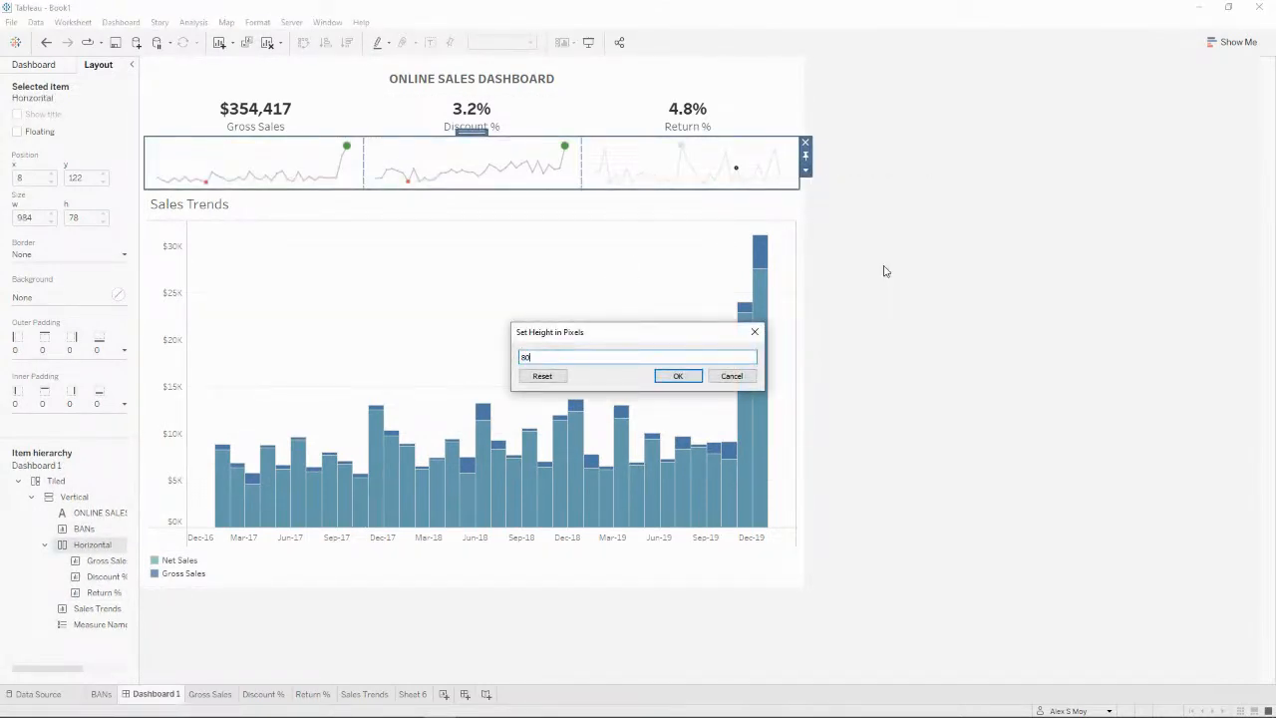
text(80)
key(Return)
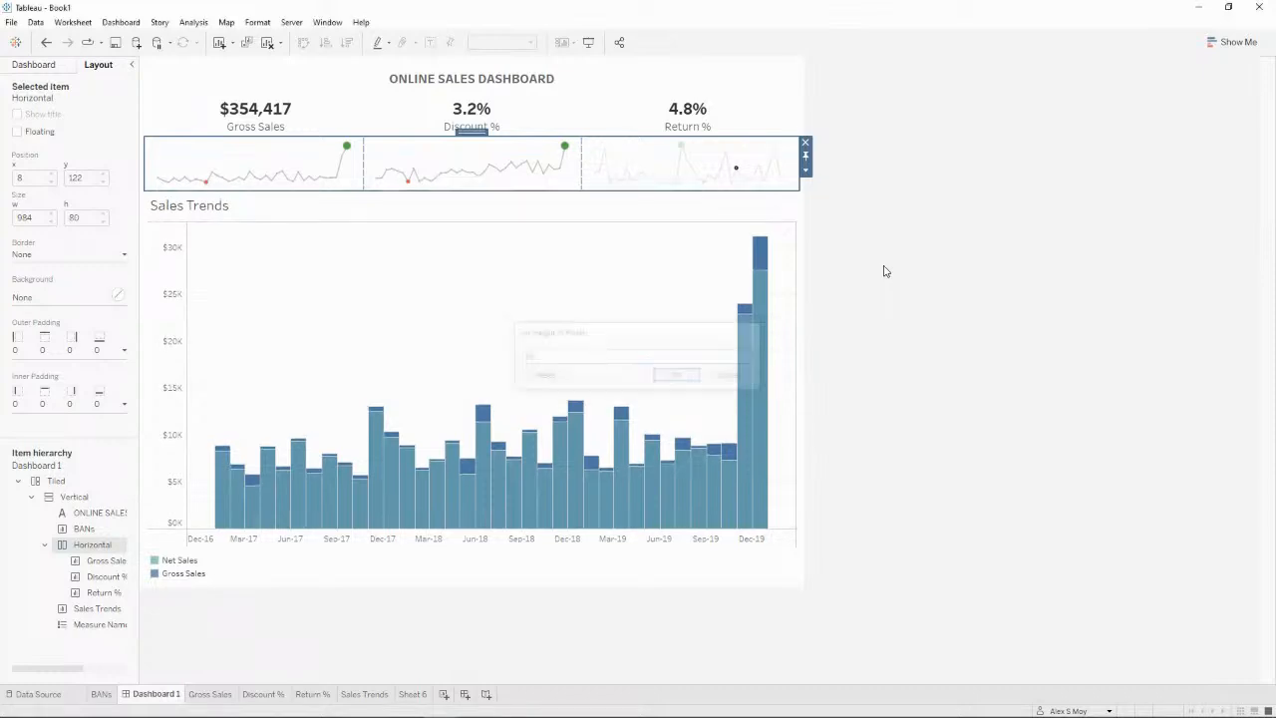
click(884, 271)
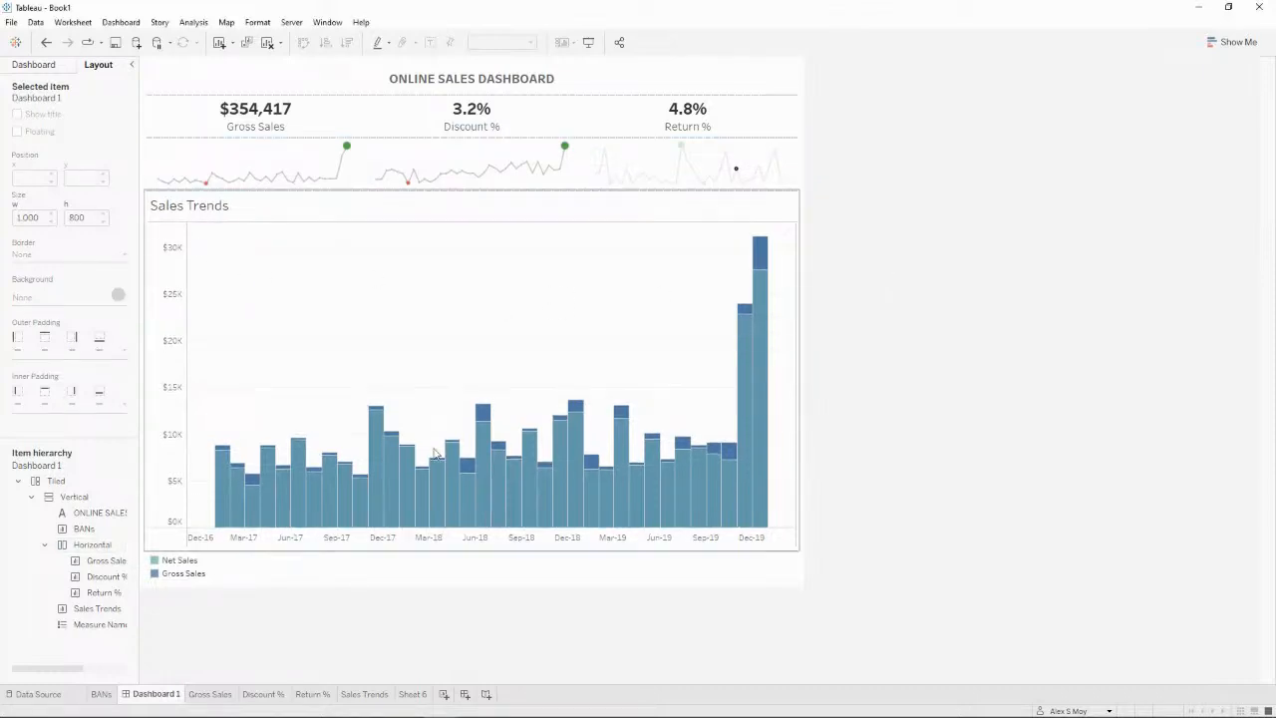
Step: Set the Sales Trends chart's row divider pane border to None
right_click(281, 313)
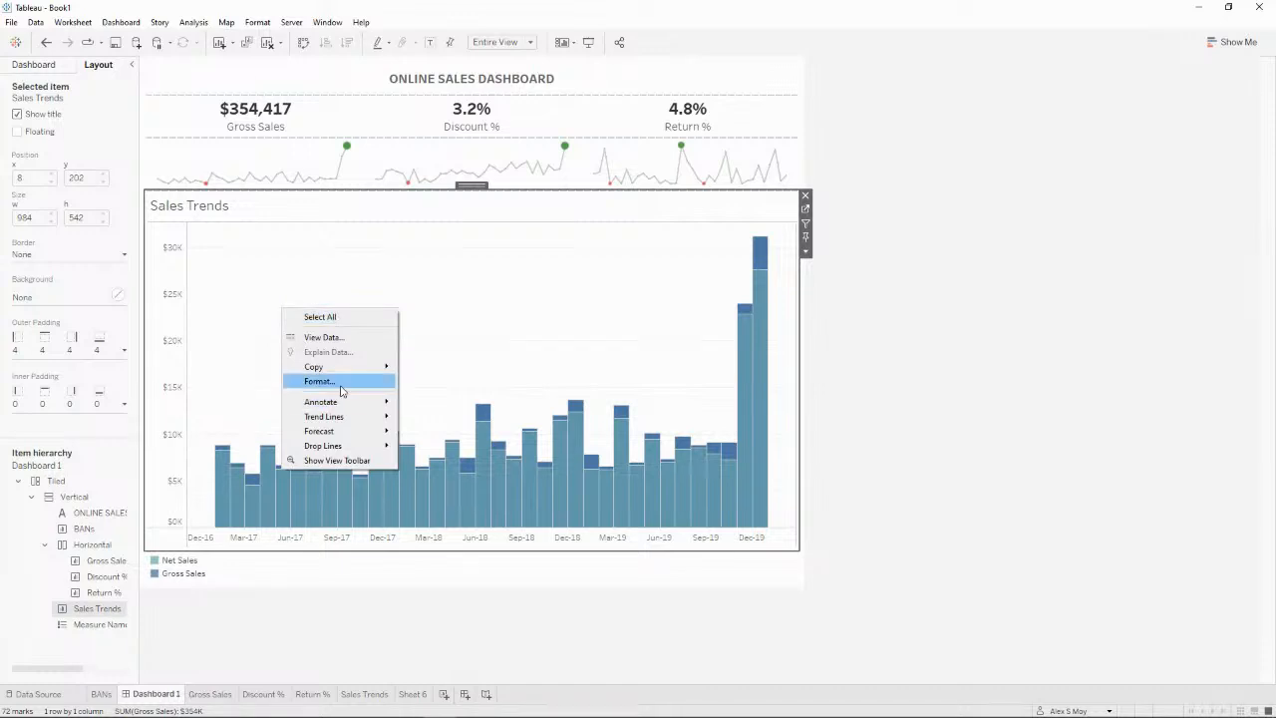
click(299, 380)
click(66, 88)
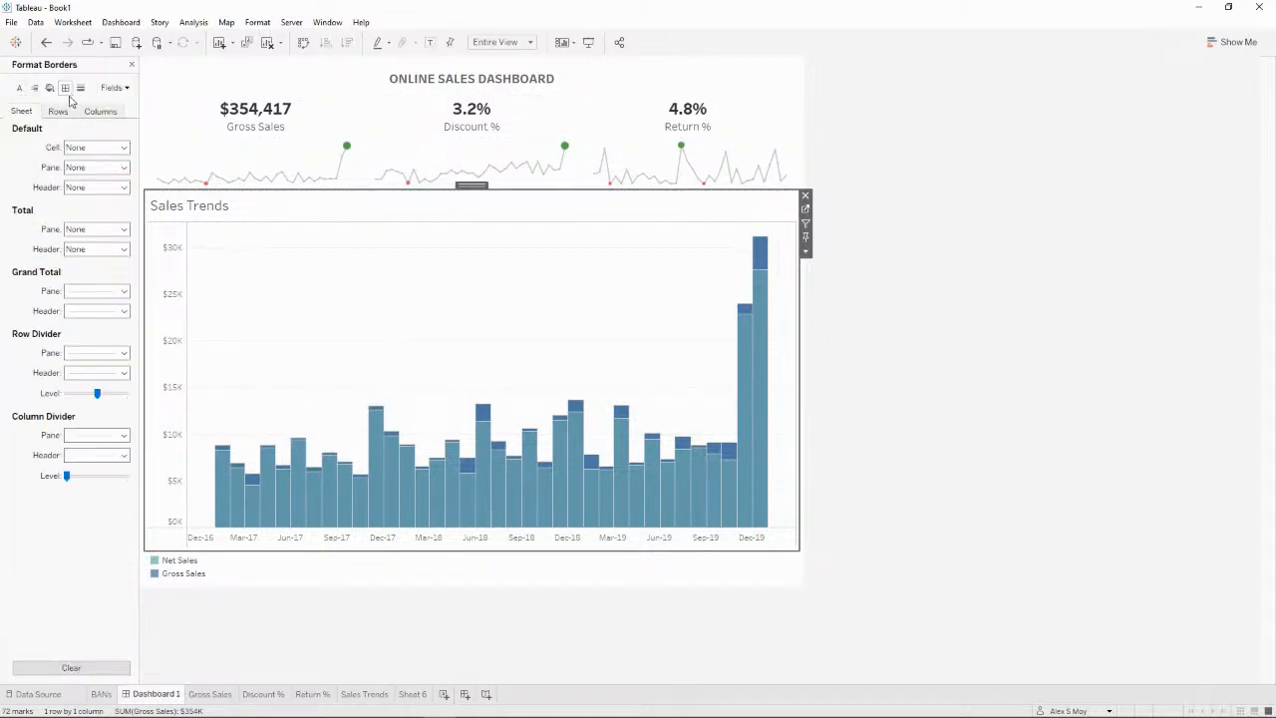
click(104, 353)
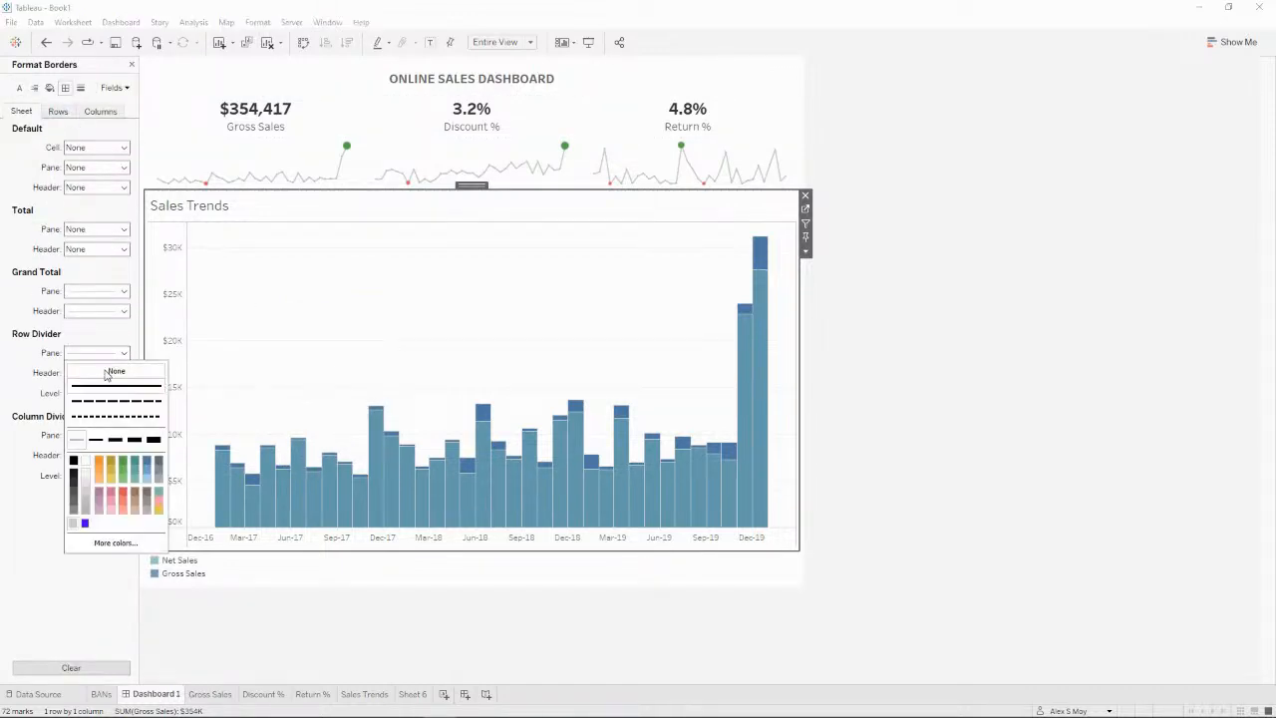
click(37, 591)
Step: Set the Sales Trends chart's column divider pane border to None
click(81, 88)
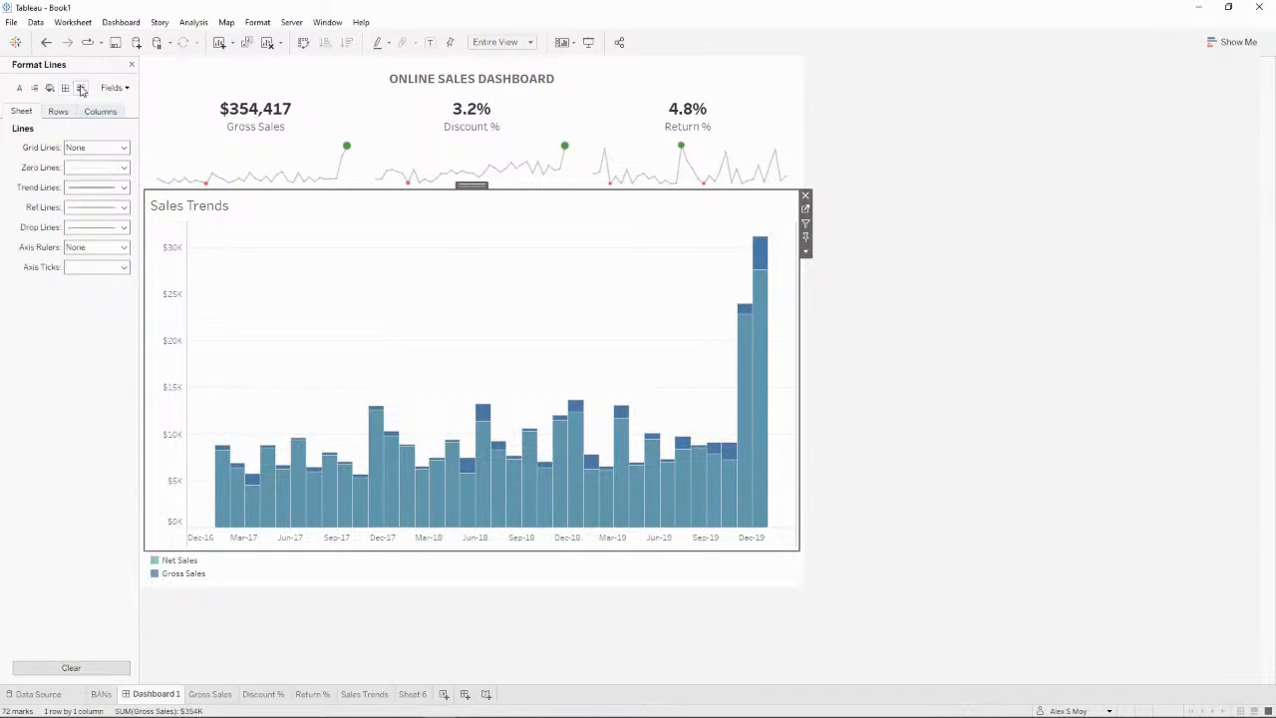
click(64, 88)
click(99, 110)
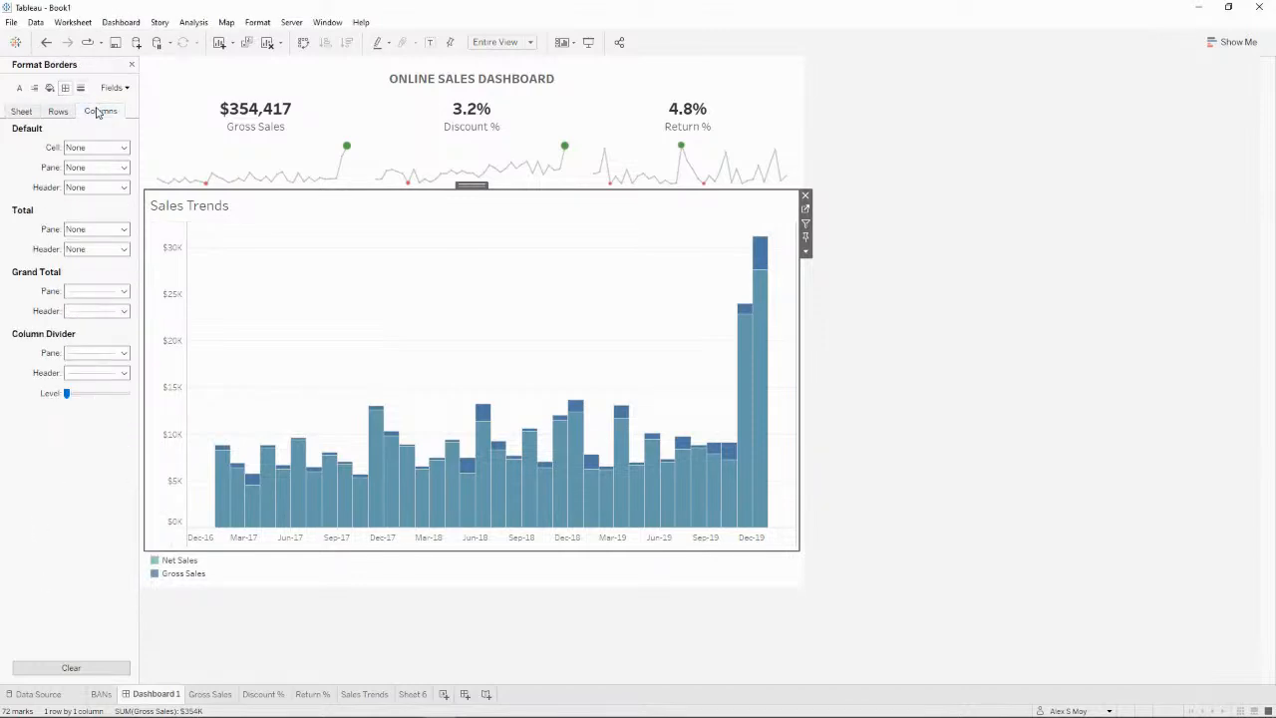
click(117, 353)
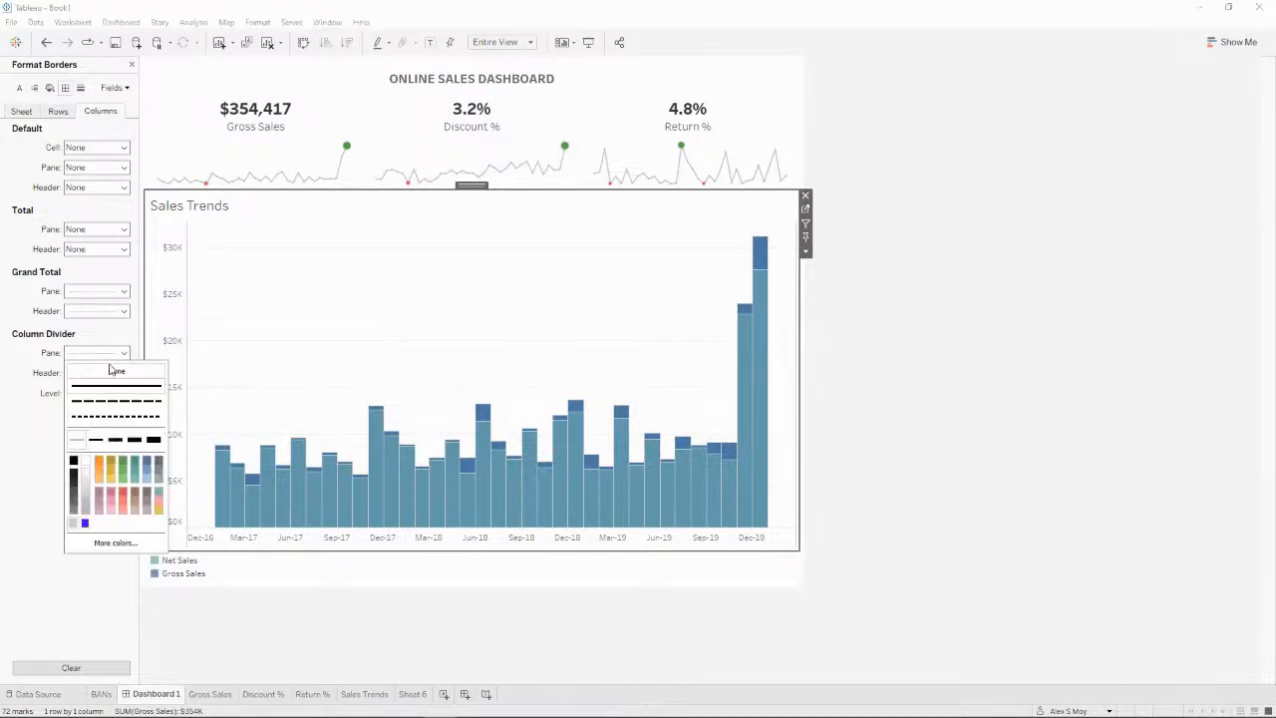
click(17, 510)
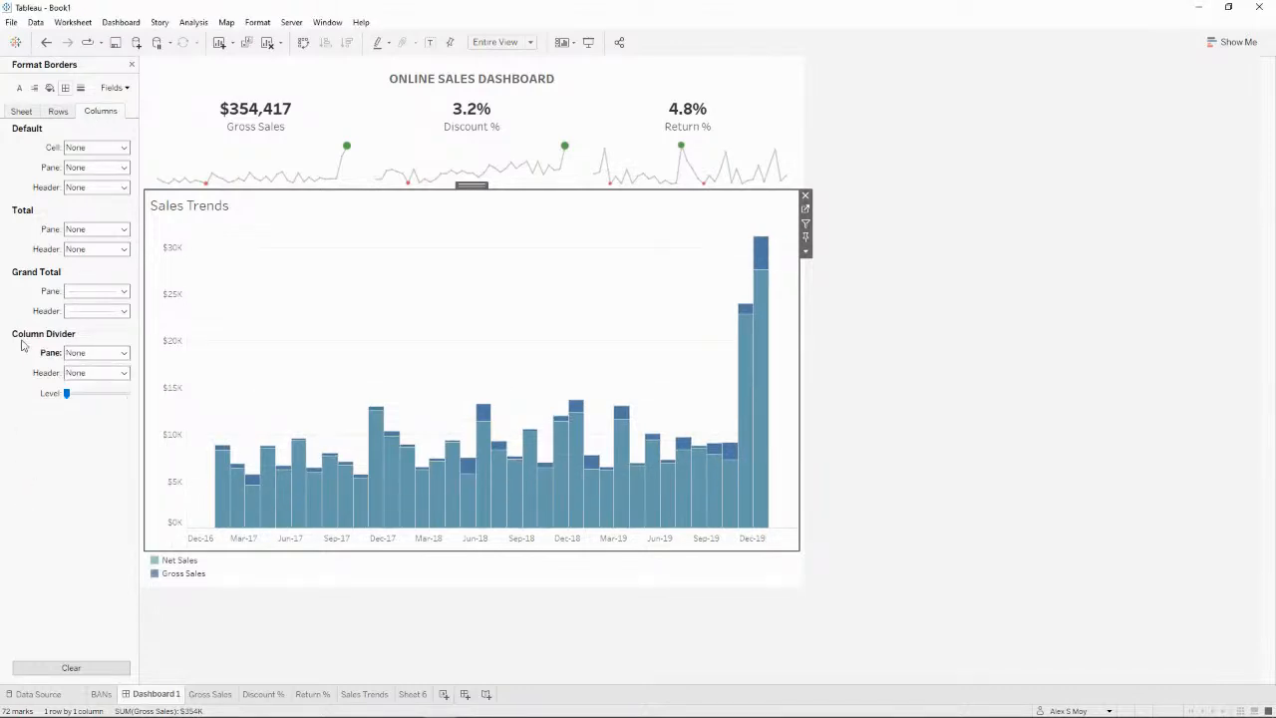
Step: Add a solid axis ruler to the columns of the Sales Trends chart
click(81, 88)
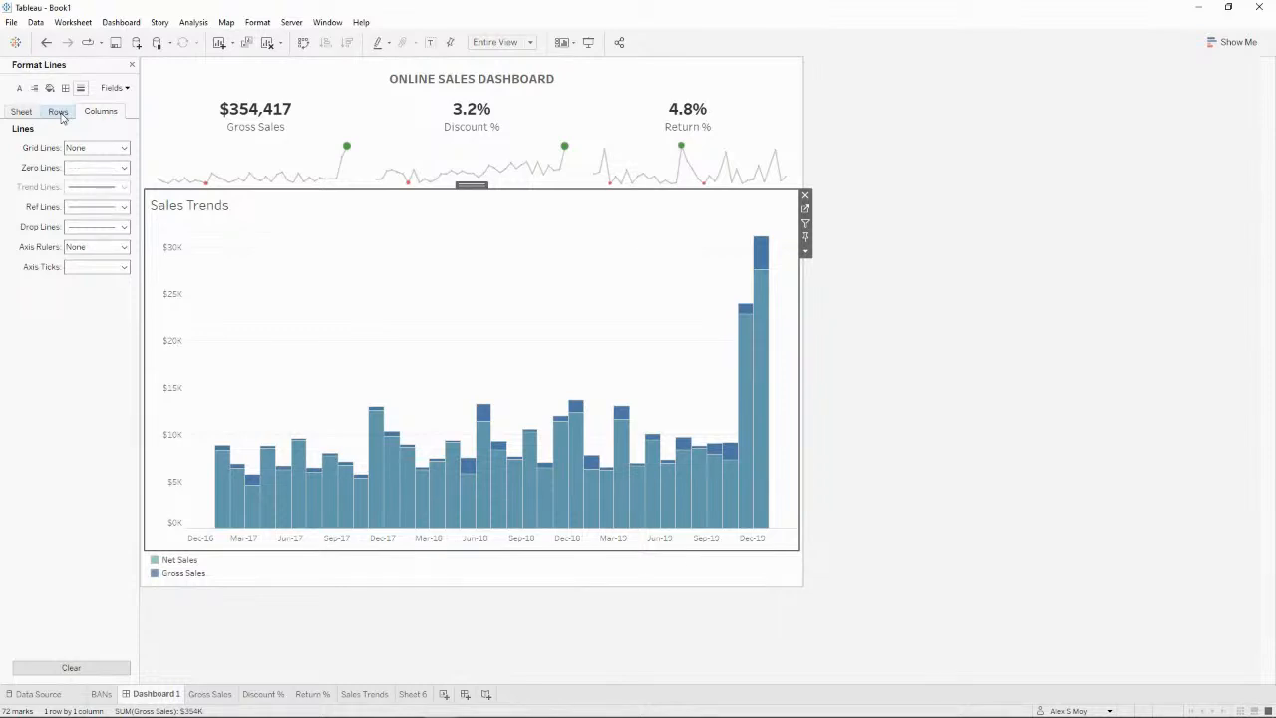
click(111, 247)
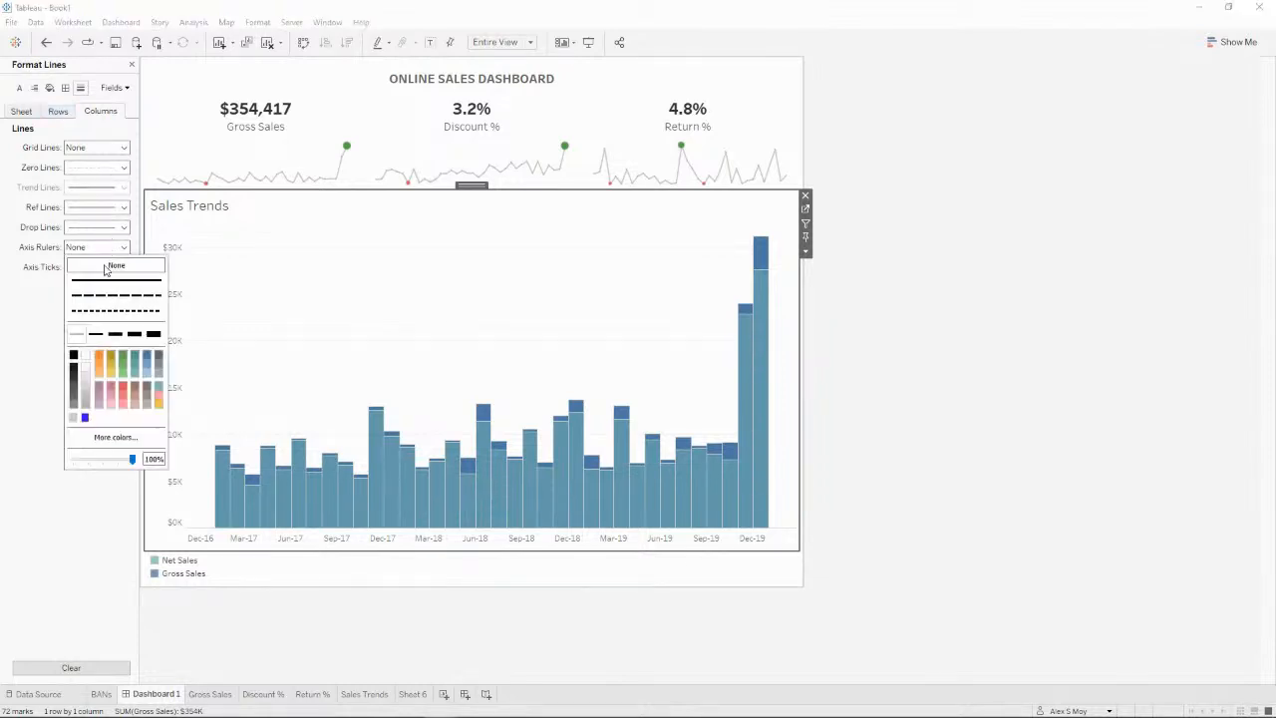
click(110, 282)
click(35, 387)
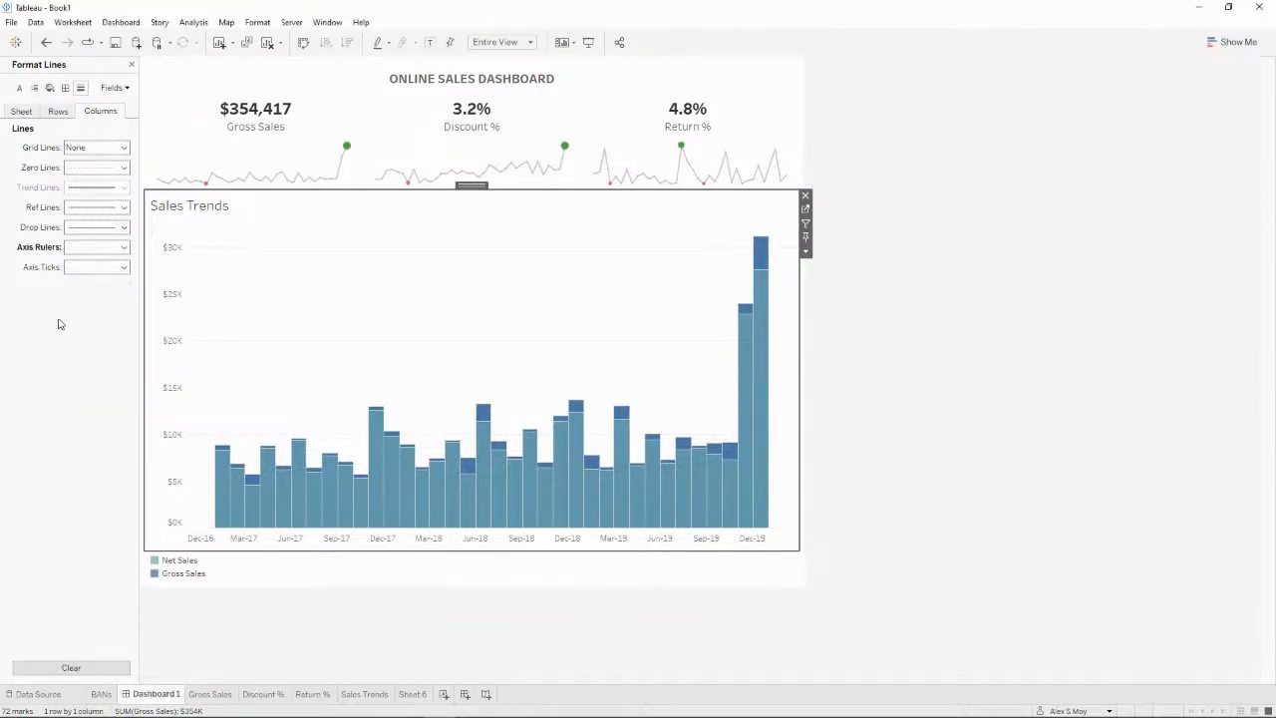
click(112, 248)
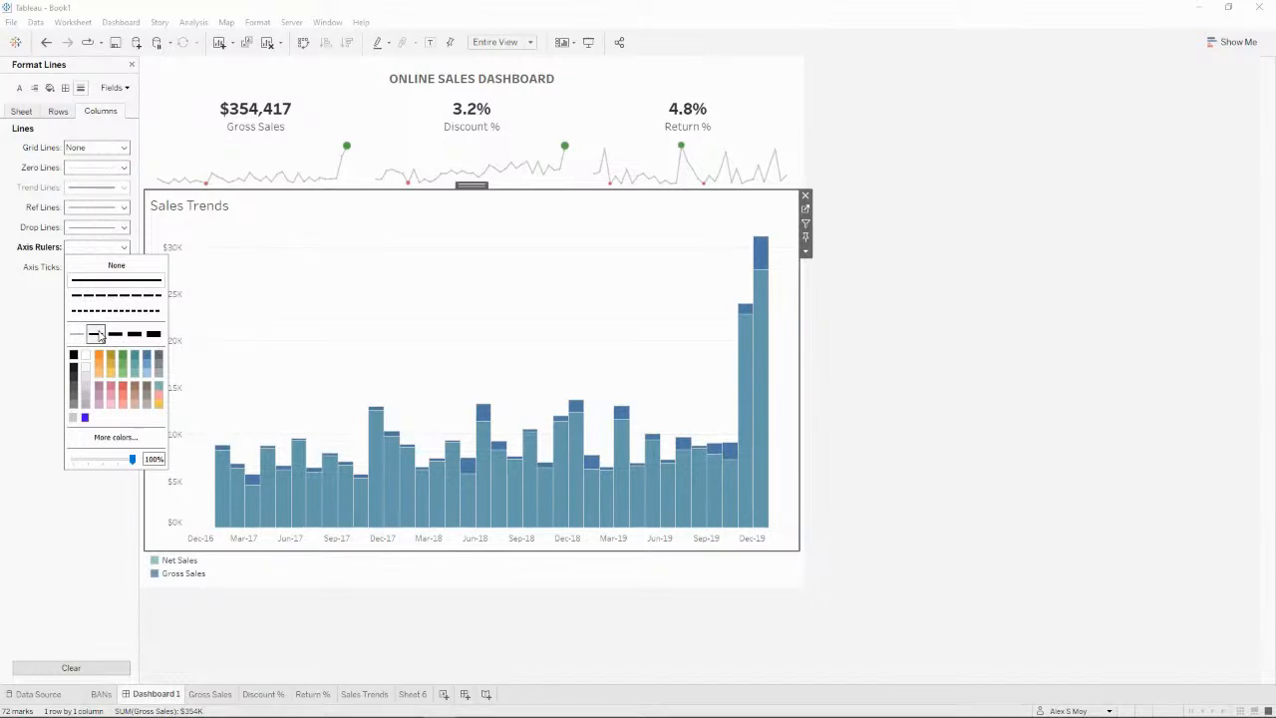
click(20, 374)
Step: Add a solid axis ruler to the rows of the Sales Trends chart
click(58, 111)
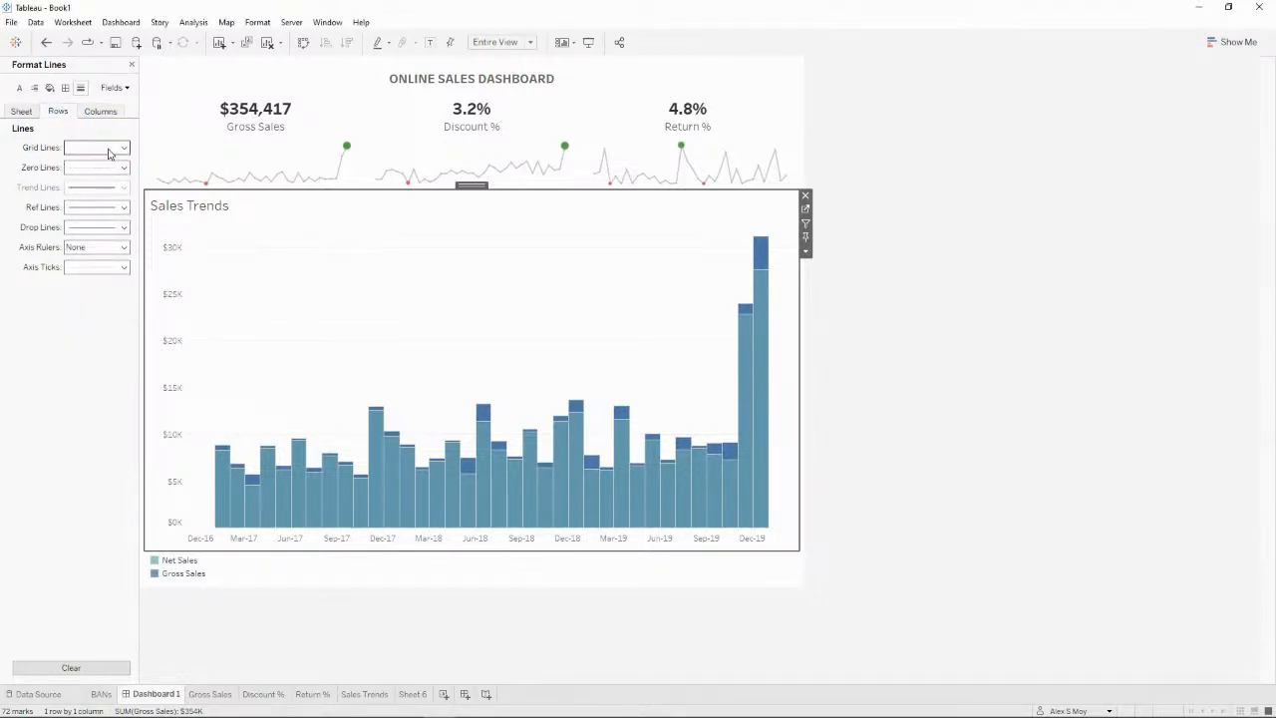
click(109, 248)
click(77, 283)
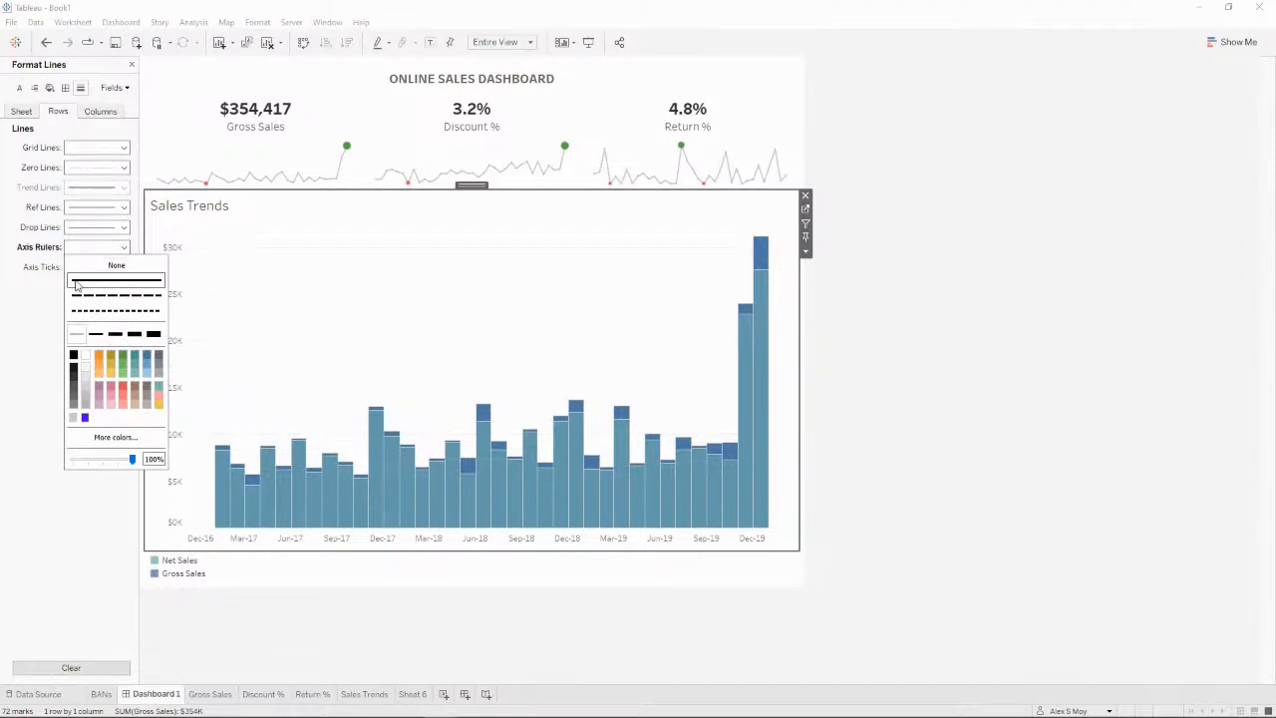
click(40, 356)
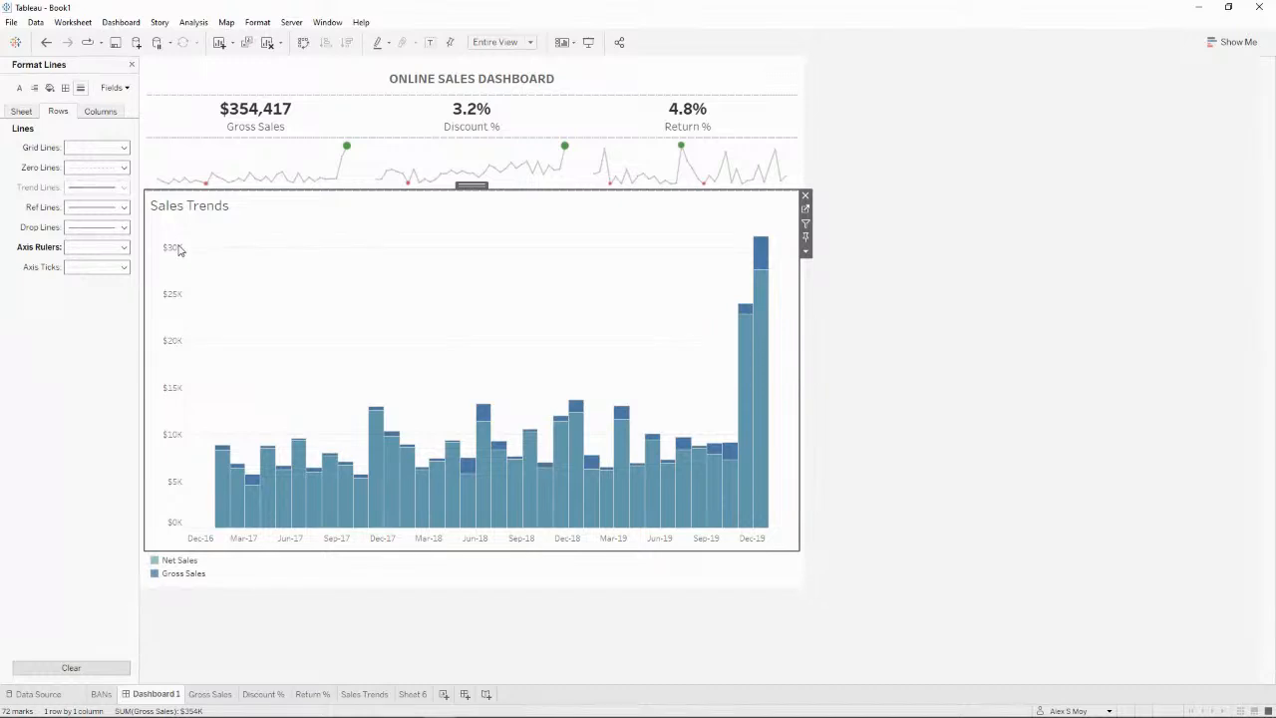
Step: Set the row grid lines of the Sales Trends chart to None
click(96, 148)
click(96, 147)
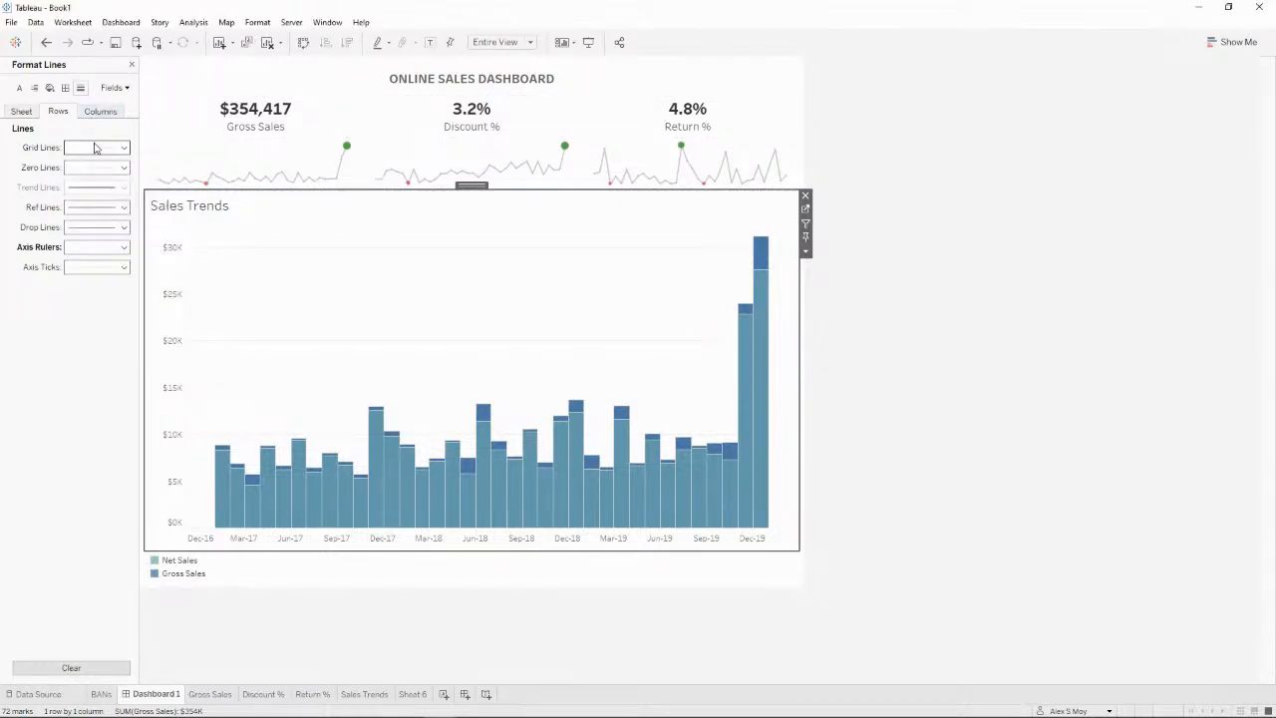
click(96, 145)
click(94, 165)
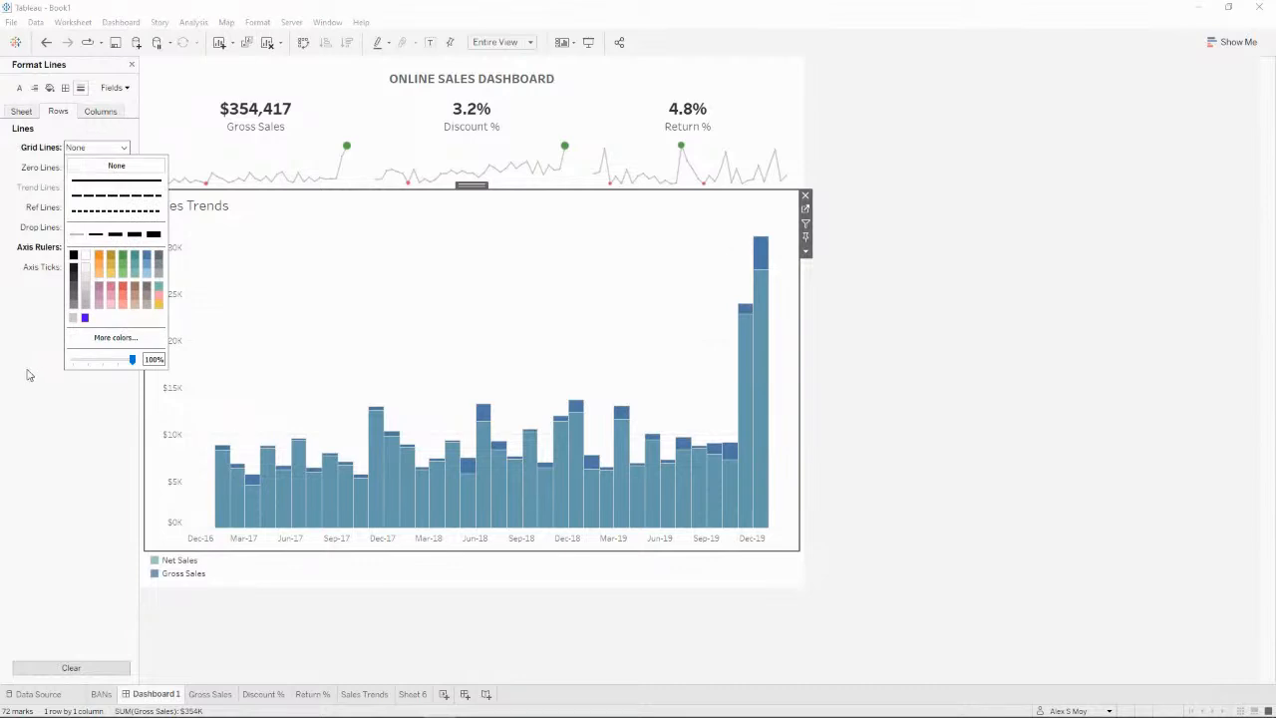
click(28, 375)
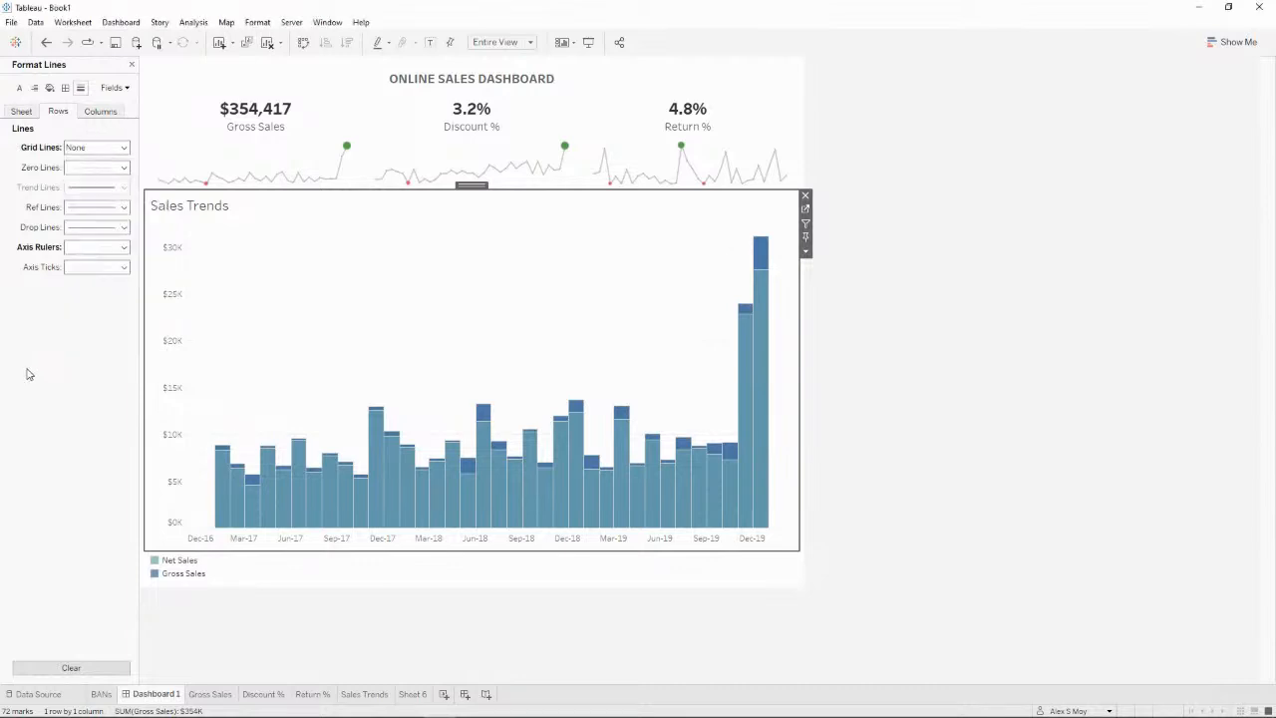
Step: Set the row axis rulers of the Sales Trends chart back to None
click(107, 253)
click(94, 265)
click(29, 381)
Step: Set the Sales Trends chart's column axis ruler to the second-thinnest line weight
click(100, 112)
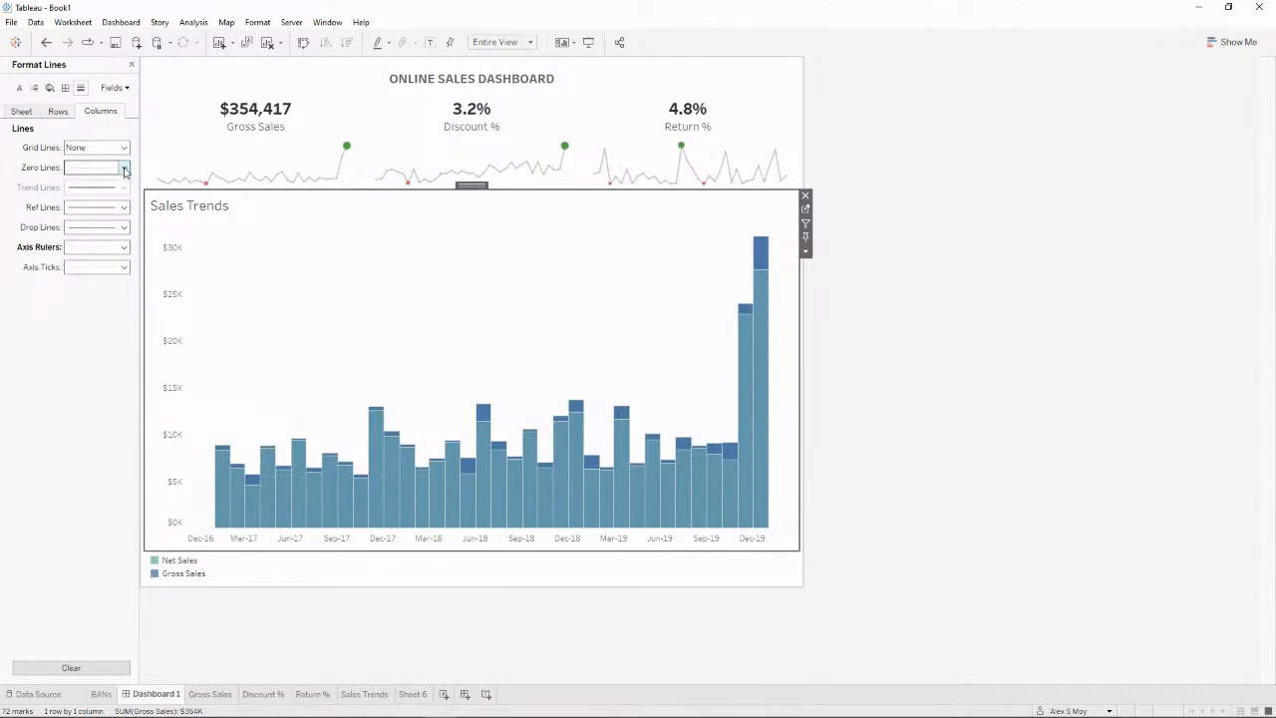
click(124, 248)
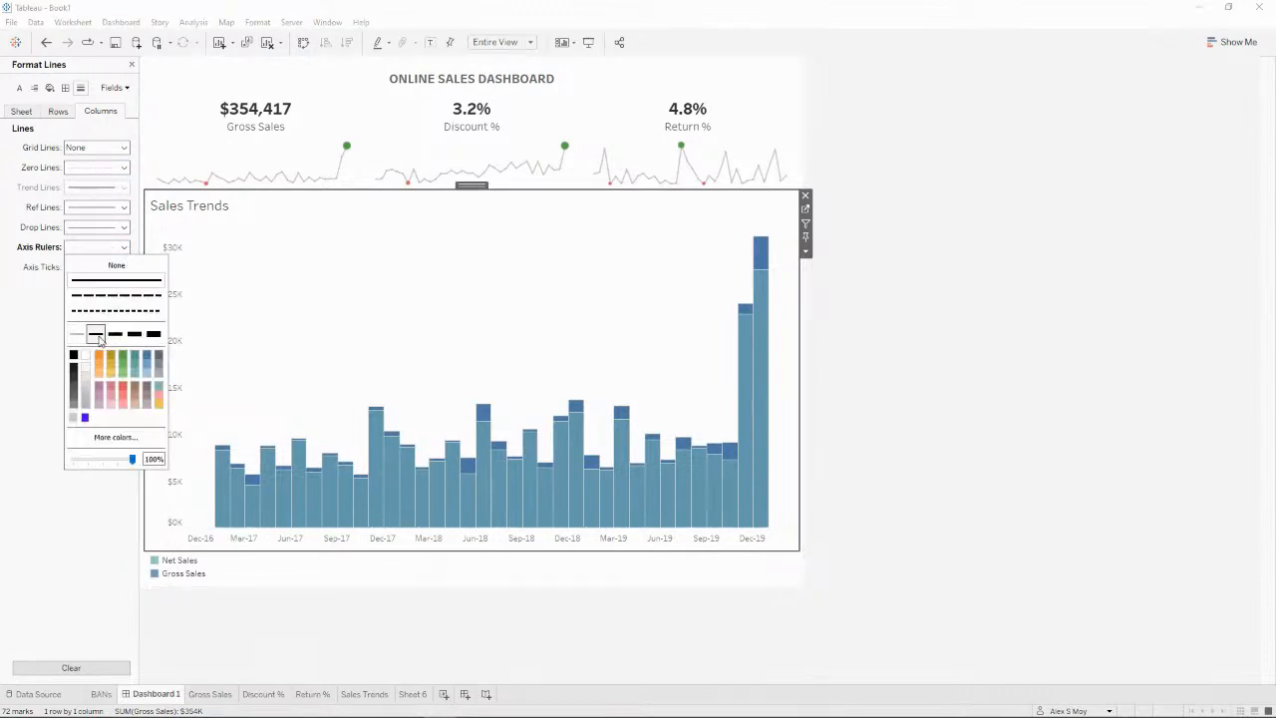
click(15, 404)
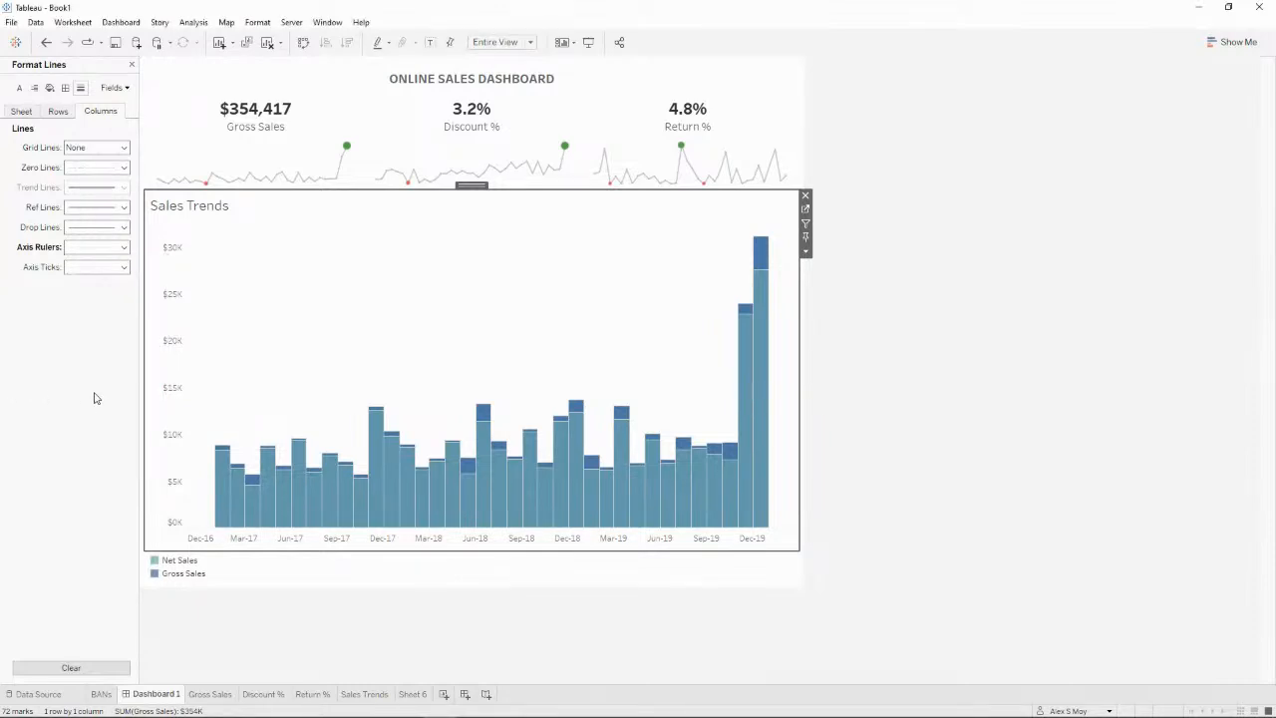
click(966, 413)
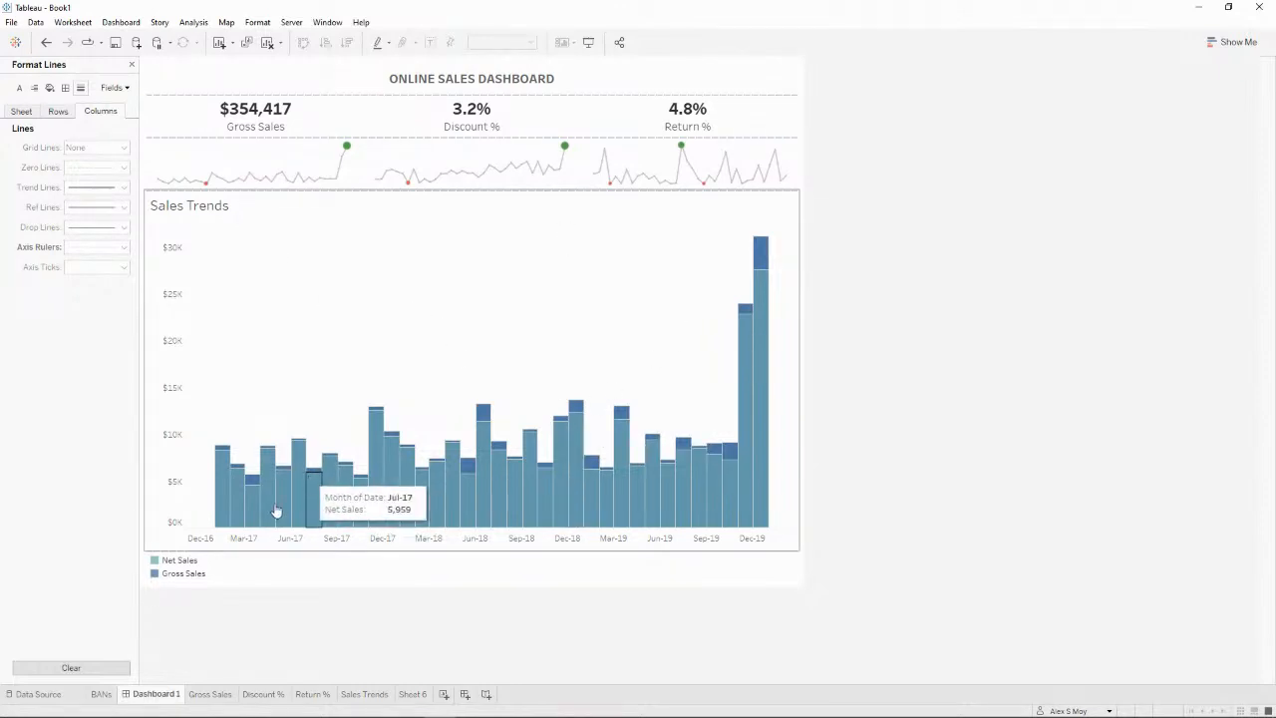
click(225, 576)
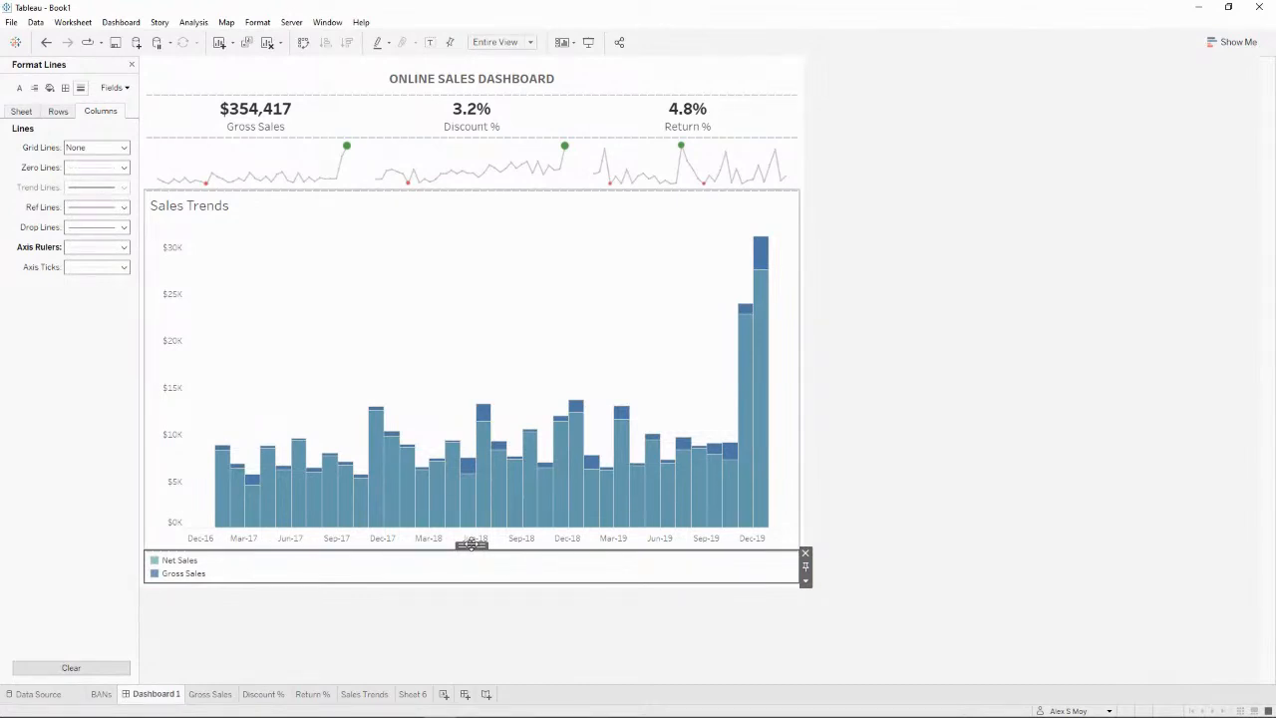
Step: Replace the Sales Trends chart's title text on the dashboard with Gross Sales vs Net Sales
double_click(204, 206)
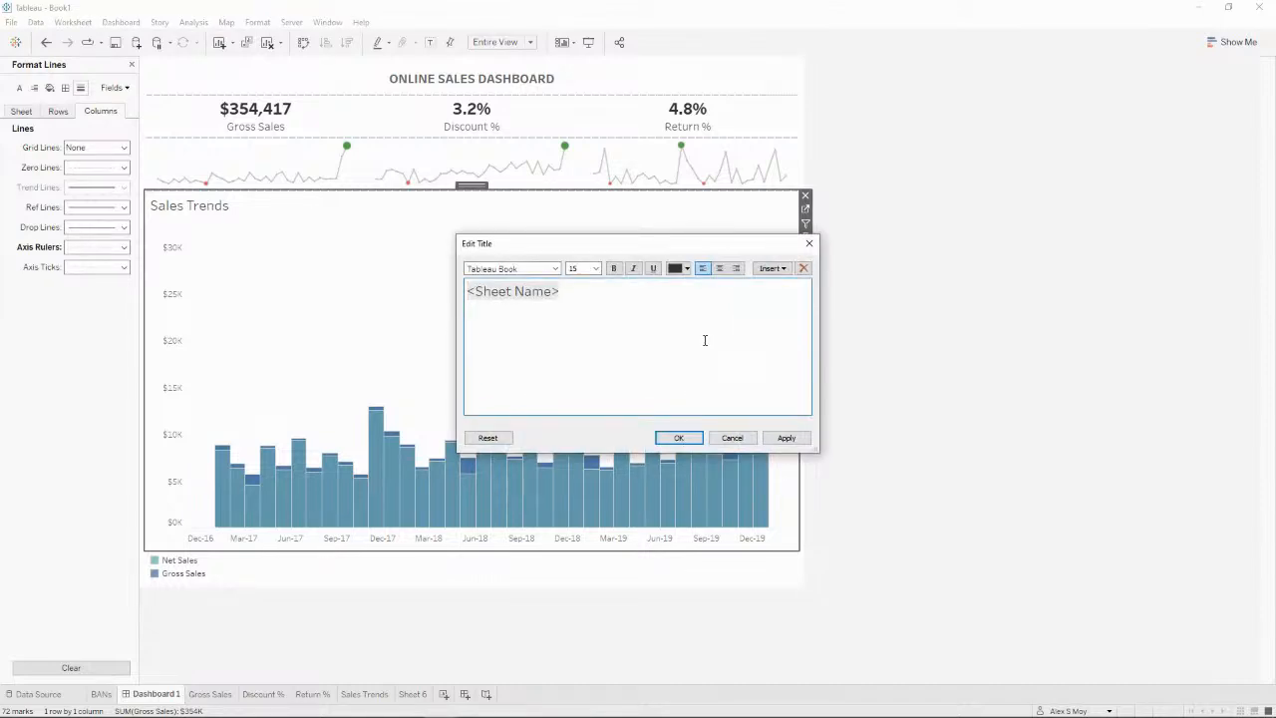
key(ctrl+a)
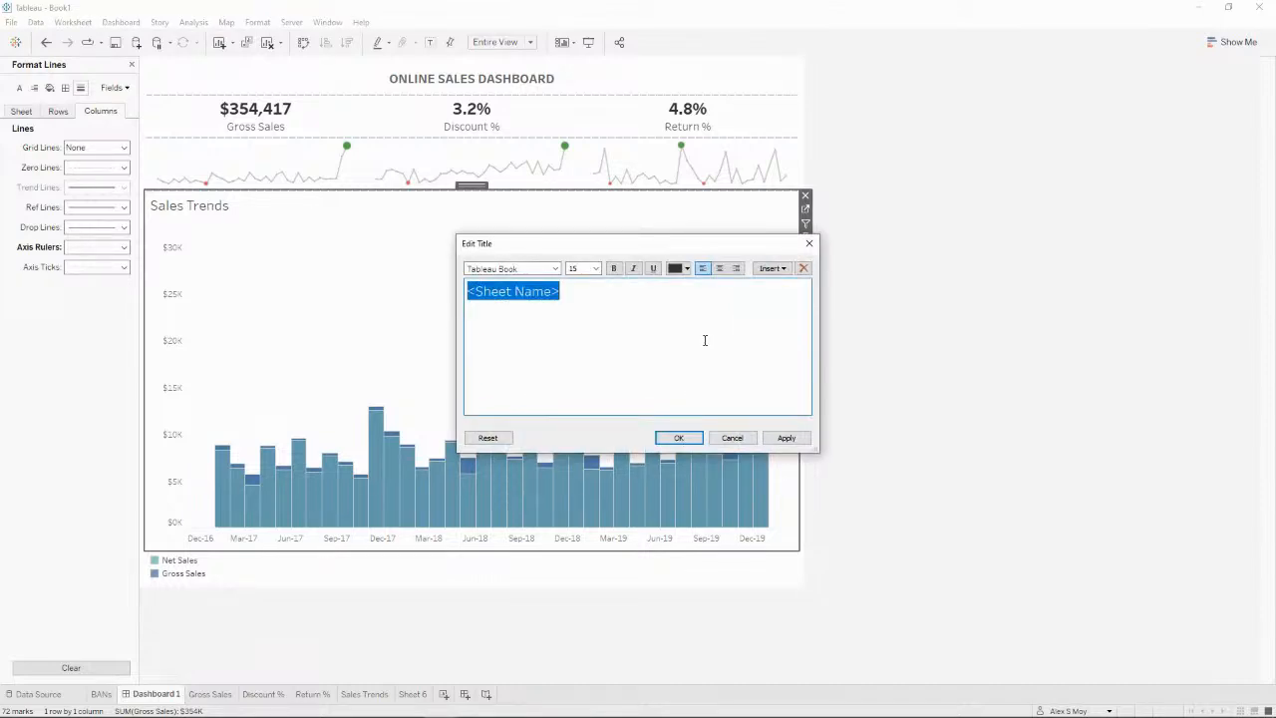
text(Gross Sales vs N)
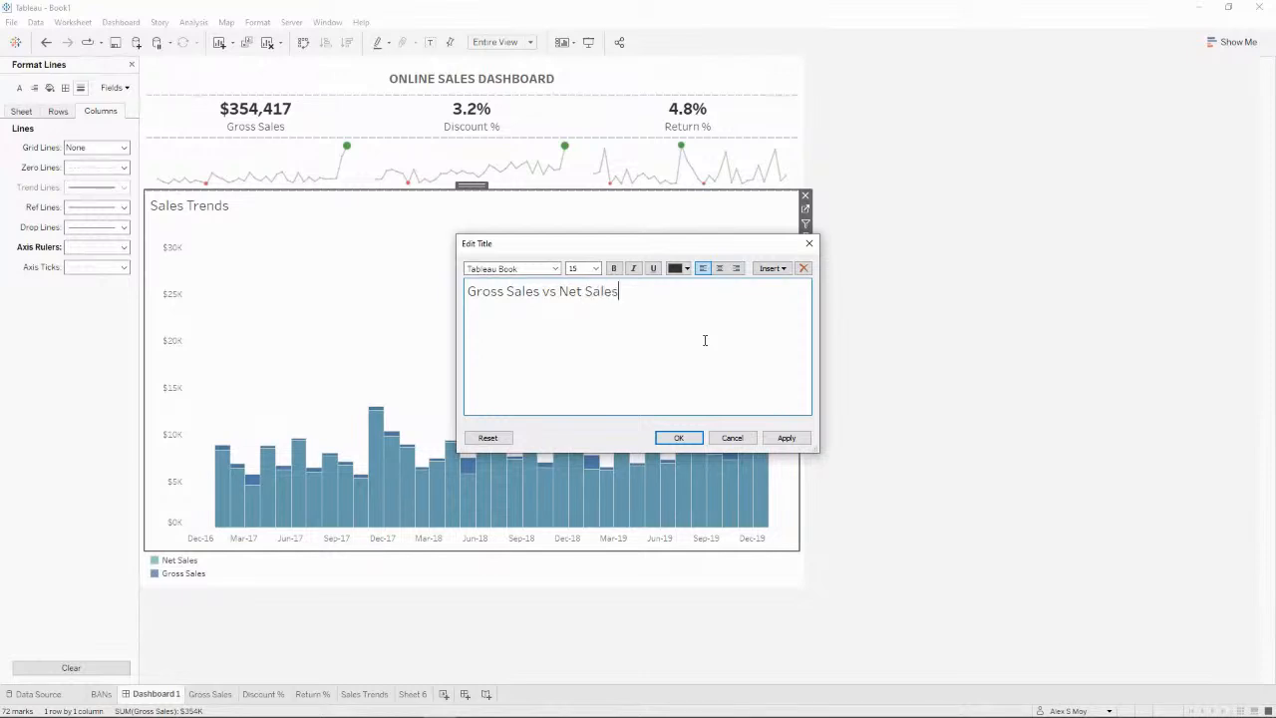
Step: Format the words Gross Sales in the chart title as Tableau Bold in blue to match the Gross Sales bars
key(ctrl+shift+Right)
key(ctrl+shift+Right)
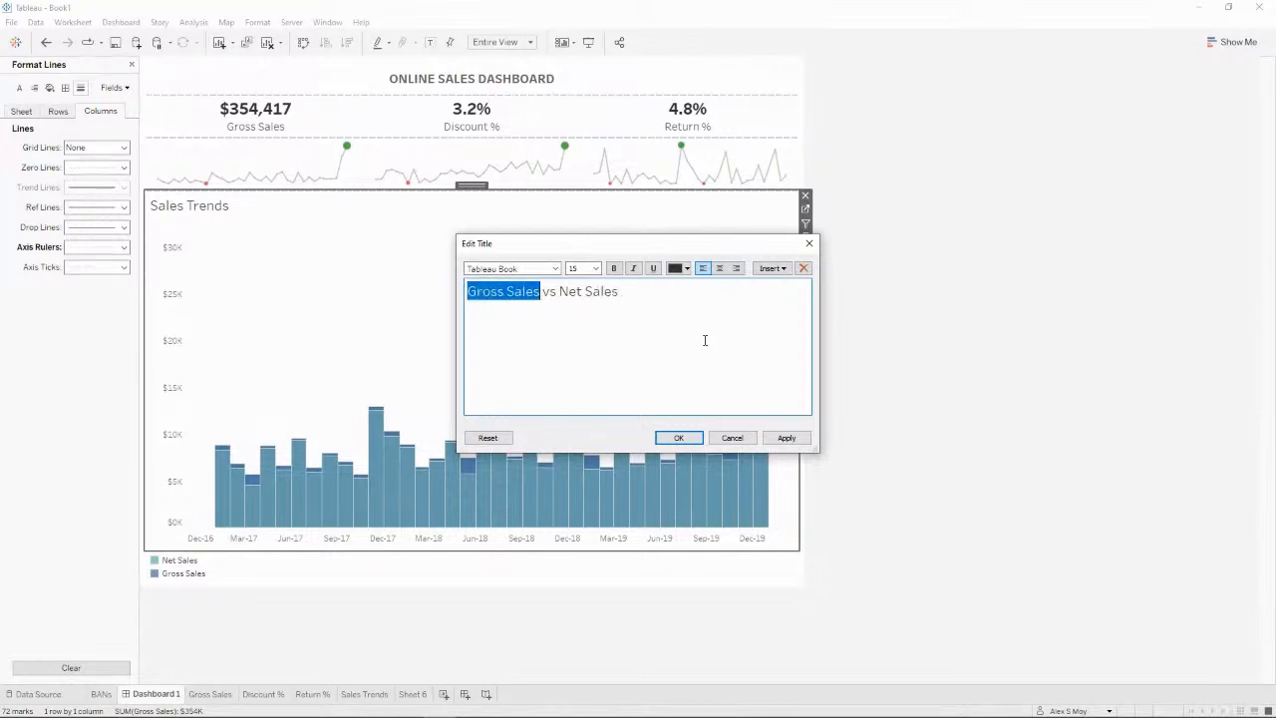
click(555, 269)
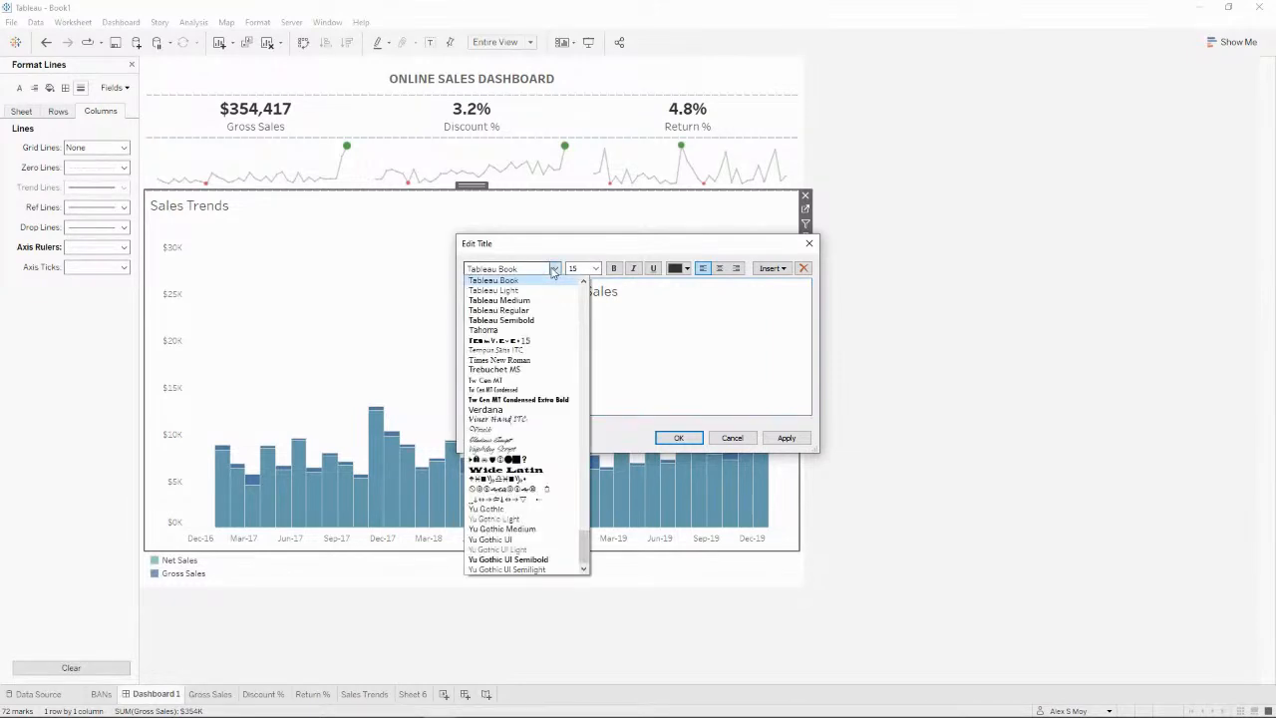
click(521, 300)
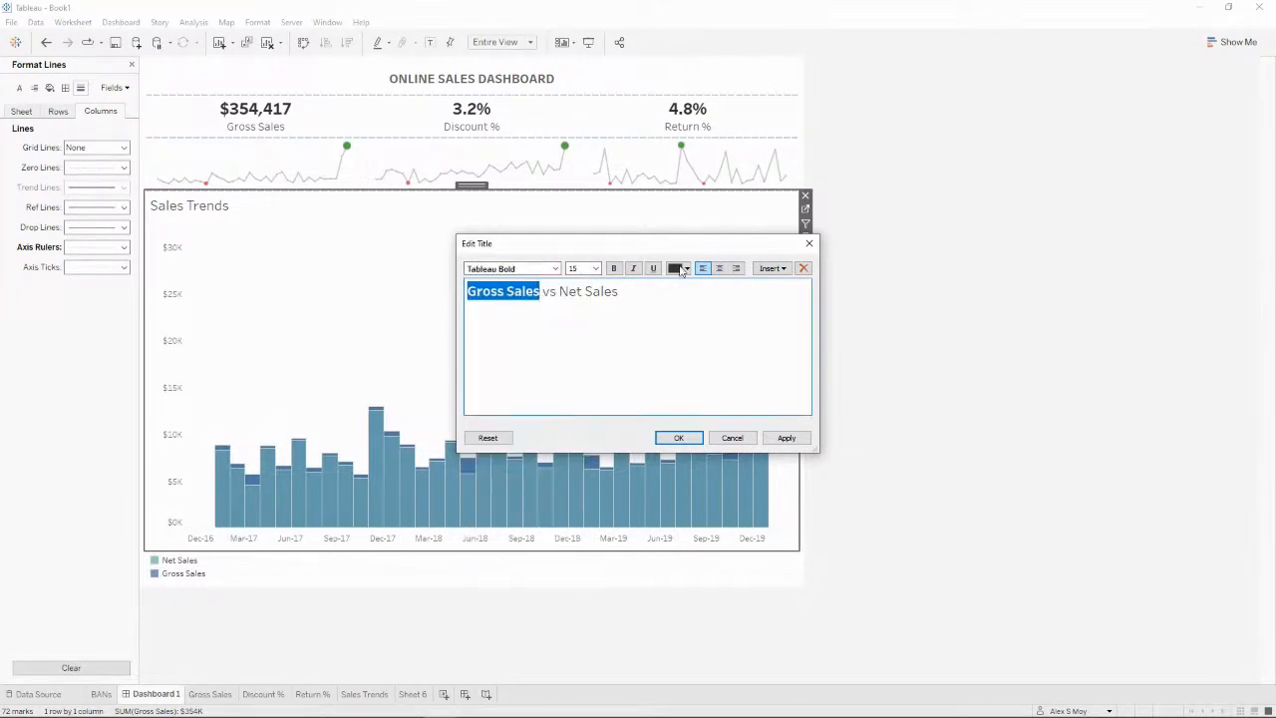
click(685, 270)
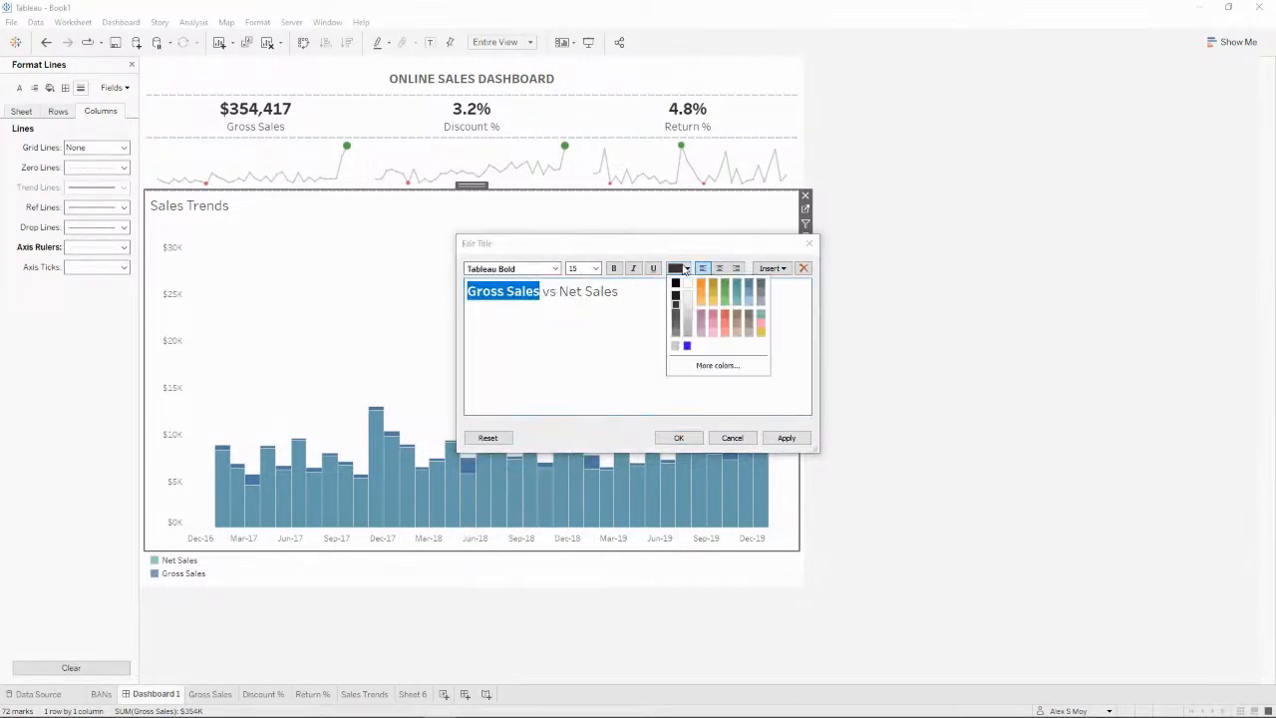
click(737, 287)
click(686, 269)
click(753, 287)
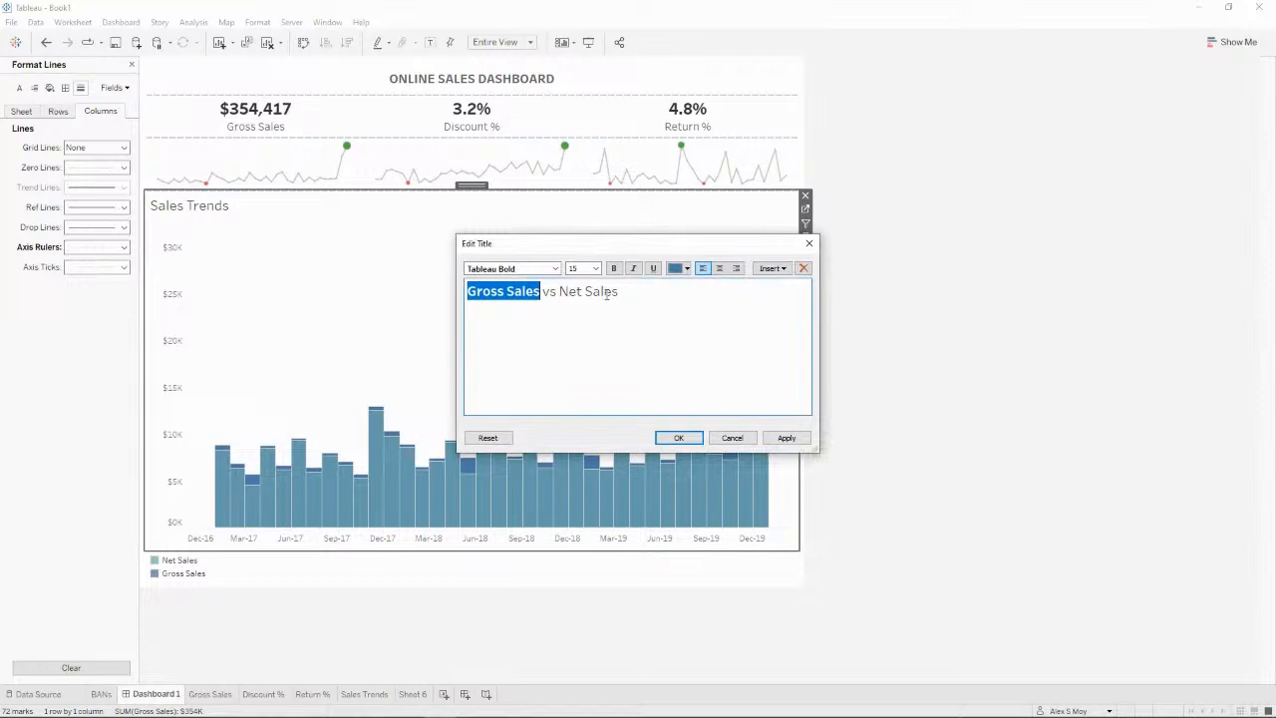
Step: Format the words Net Sales in the chart title as Tableau Bold in teal and accept the title changes
drag(618, 291, 557, 291)
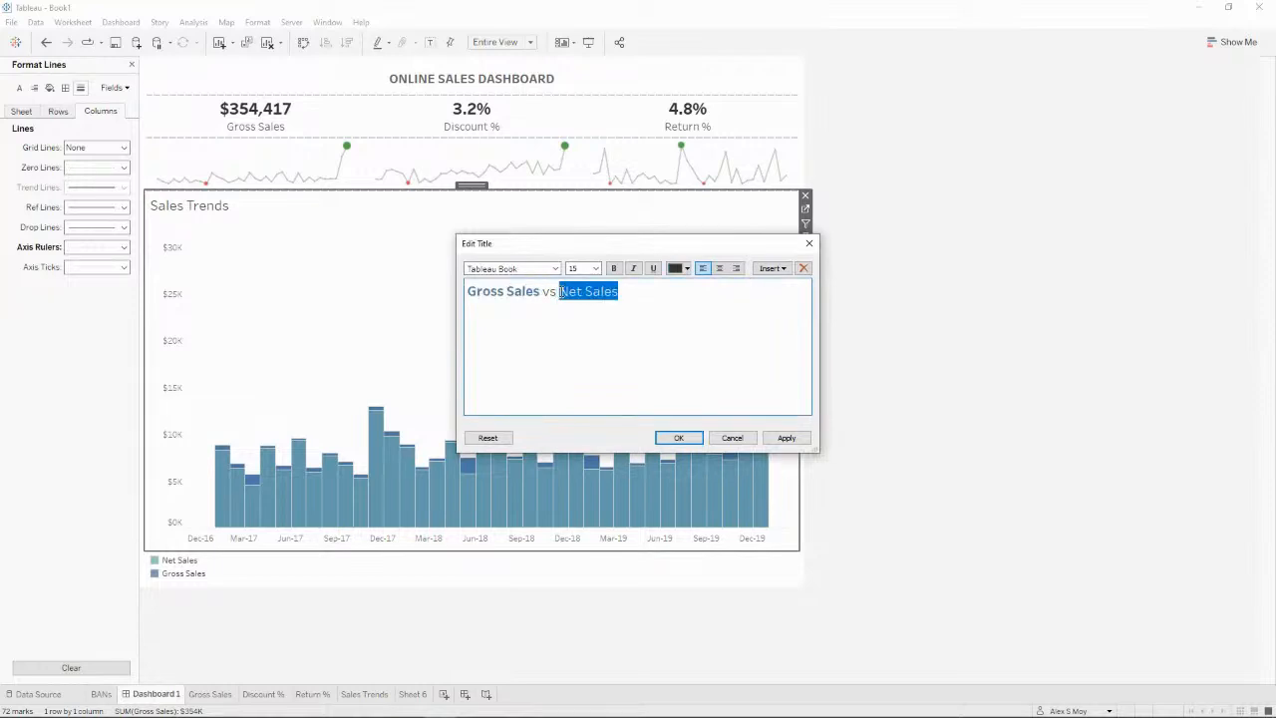
click(546, 268)
scroll(539, 298, up, 1)
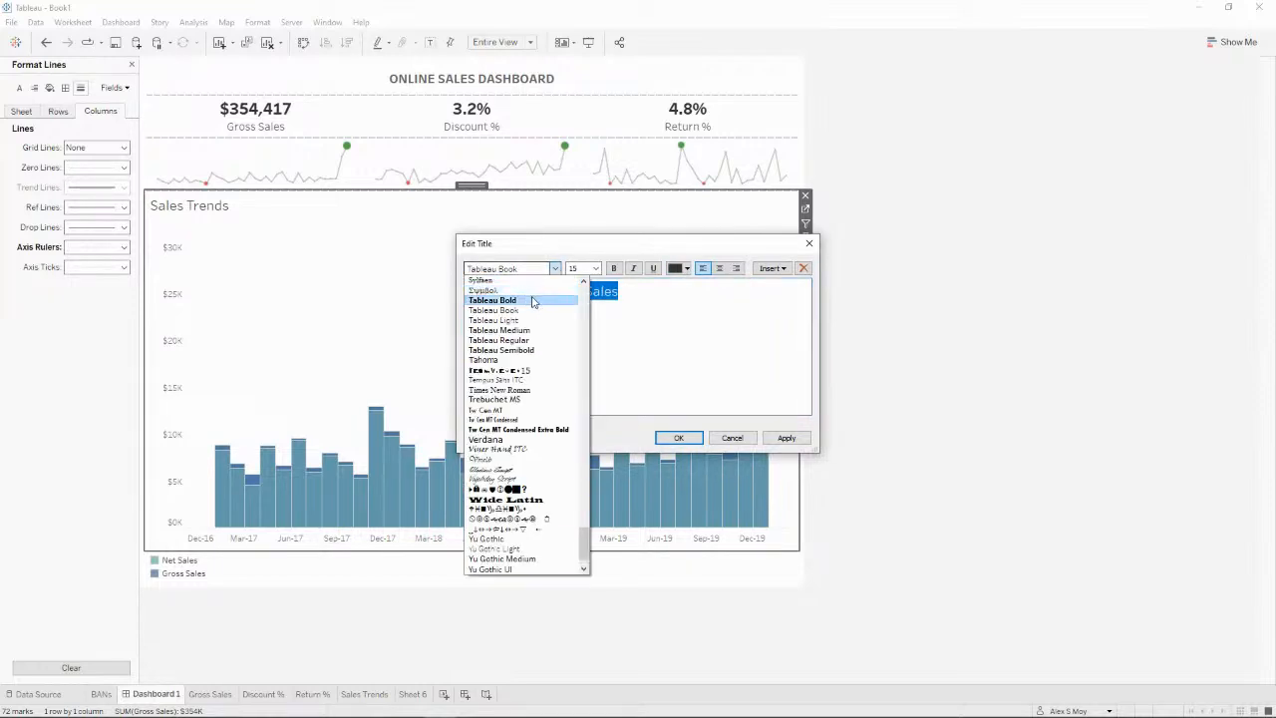
click(533, 294)
click(688, 269)
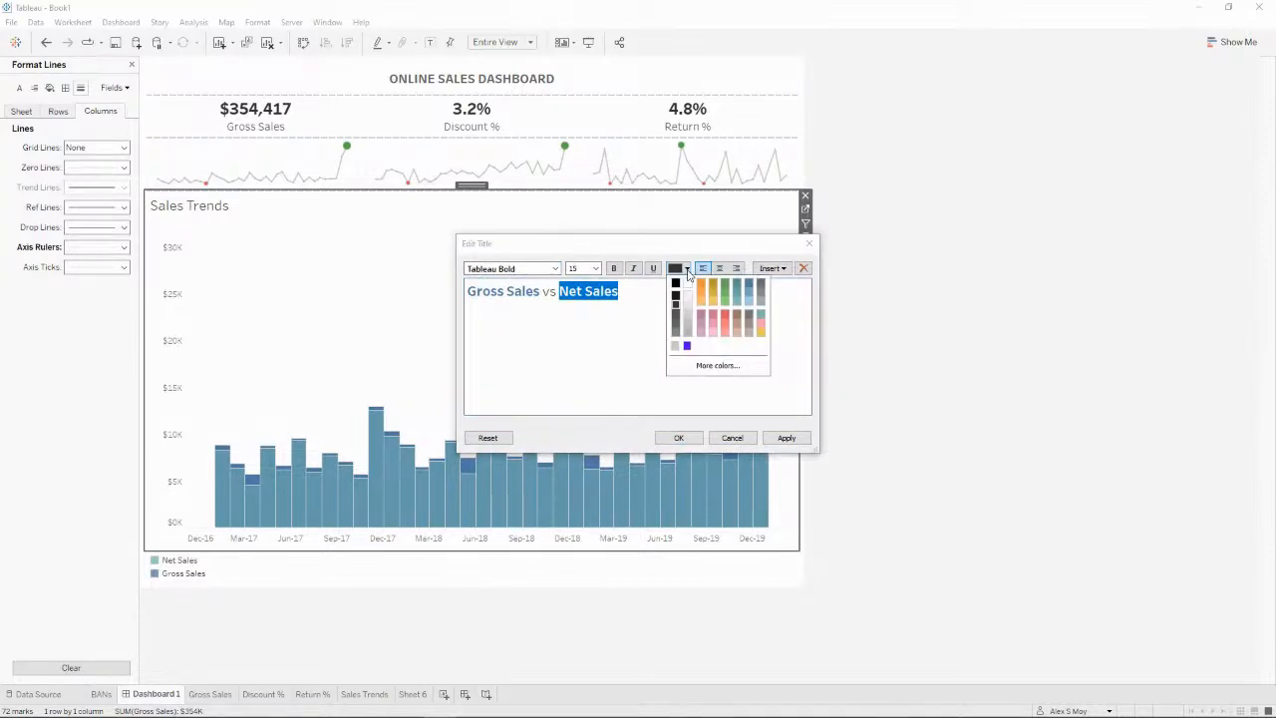
click(738, 287)
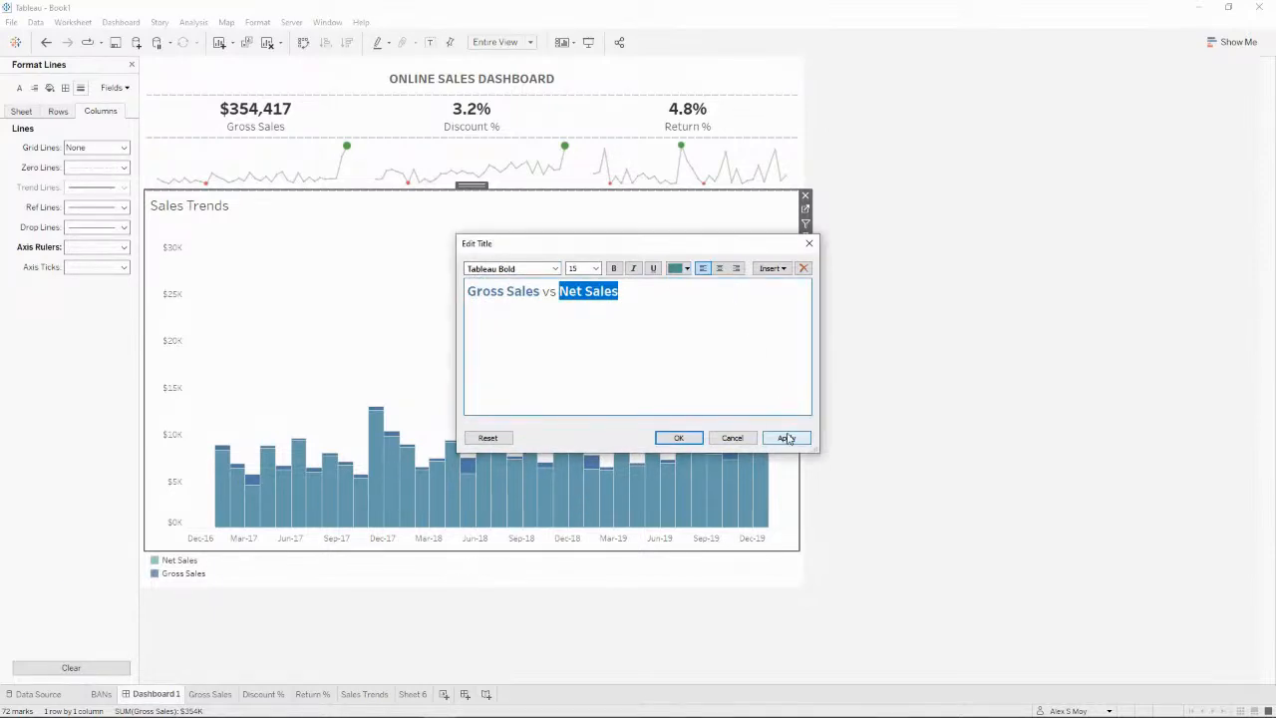
click(787, 437)
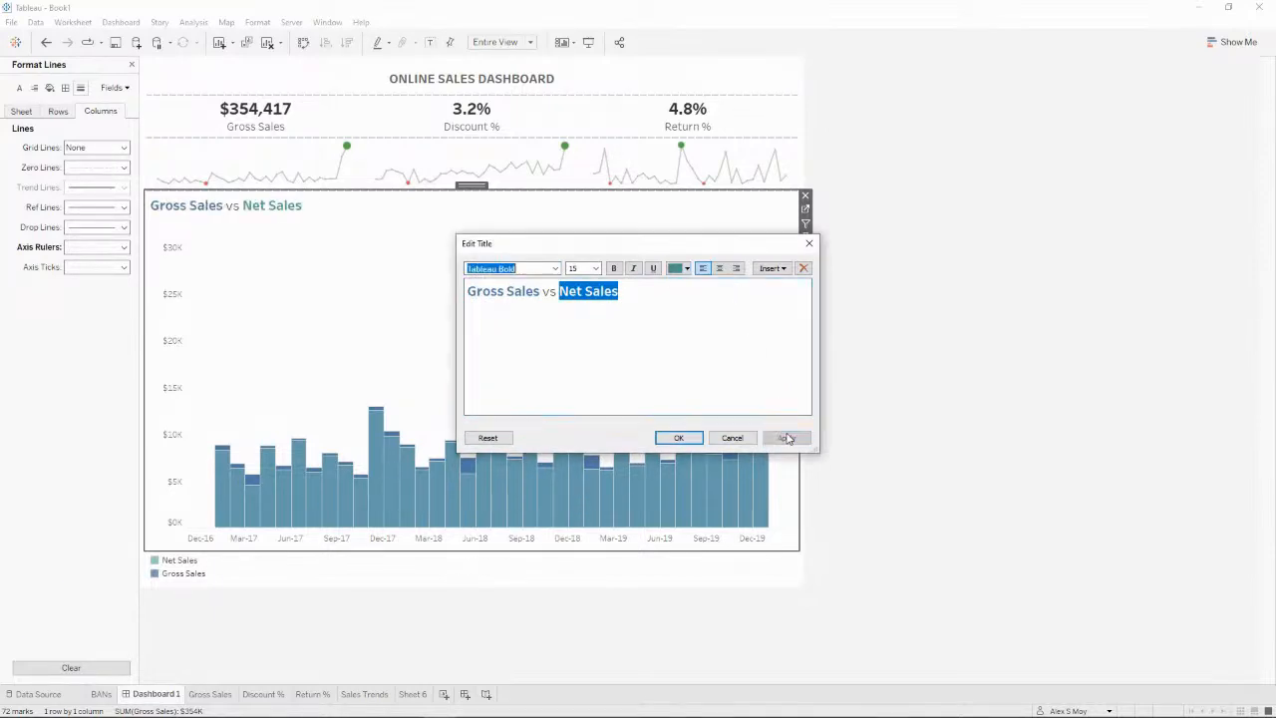
click(698, 436)
Step: Remove the Net Sales and Gross Sales color legend from the dashboard
click(242, 576)
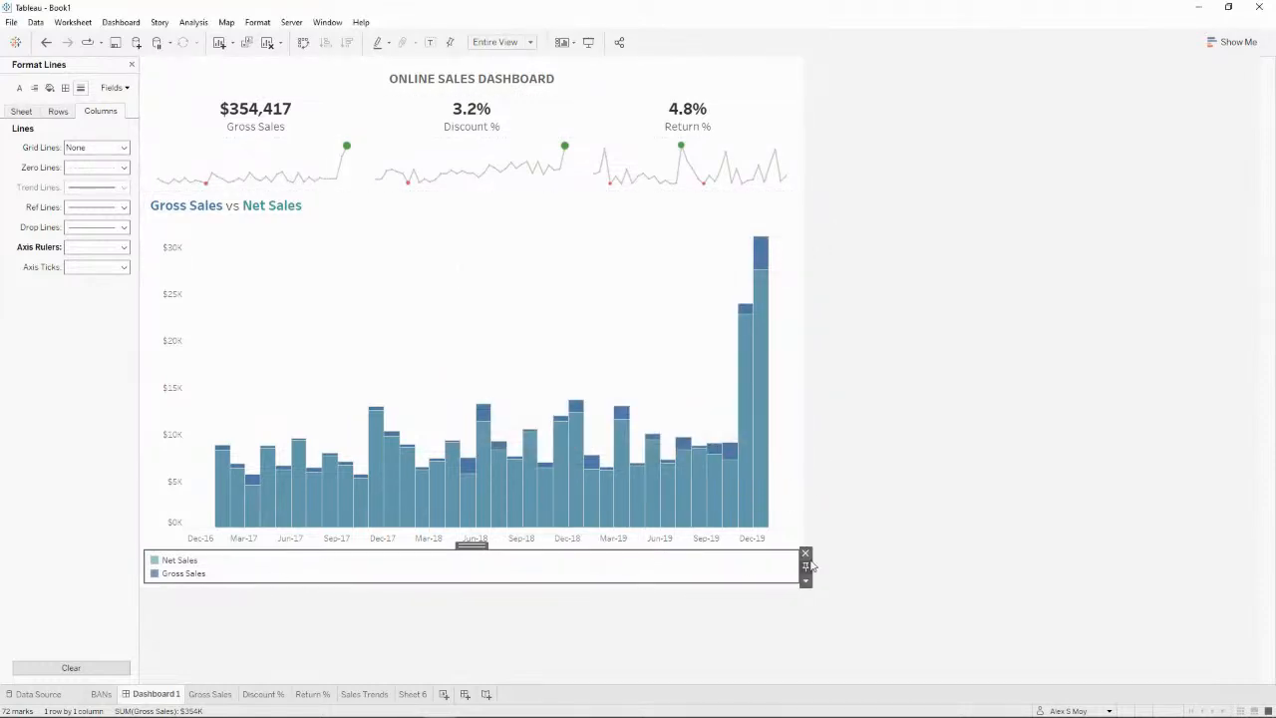
click(806, 553)
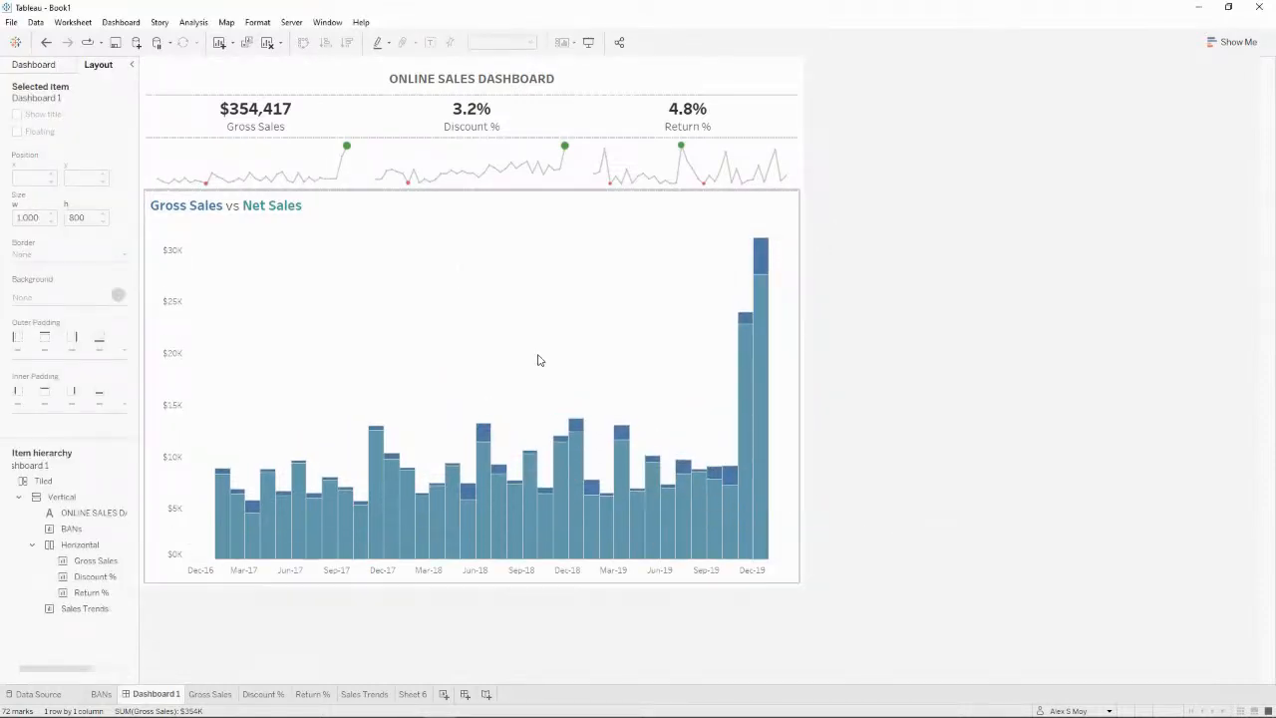
Step: Center the Gross Sales vs Net Sales title above the chart
click(498, 354)
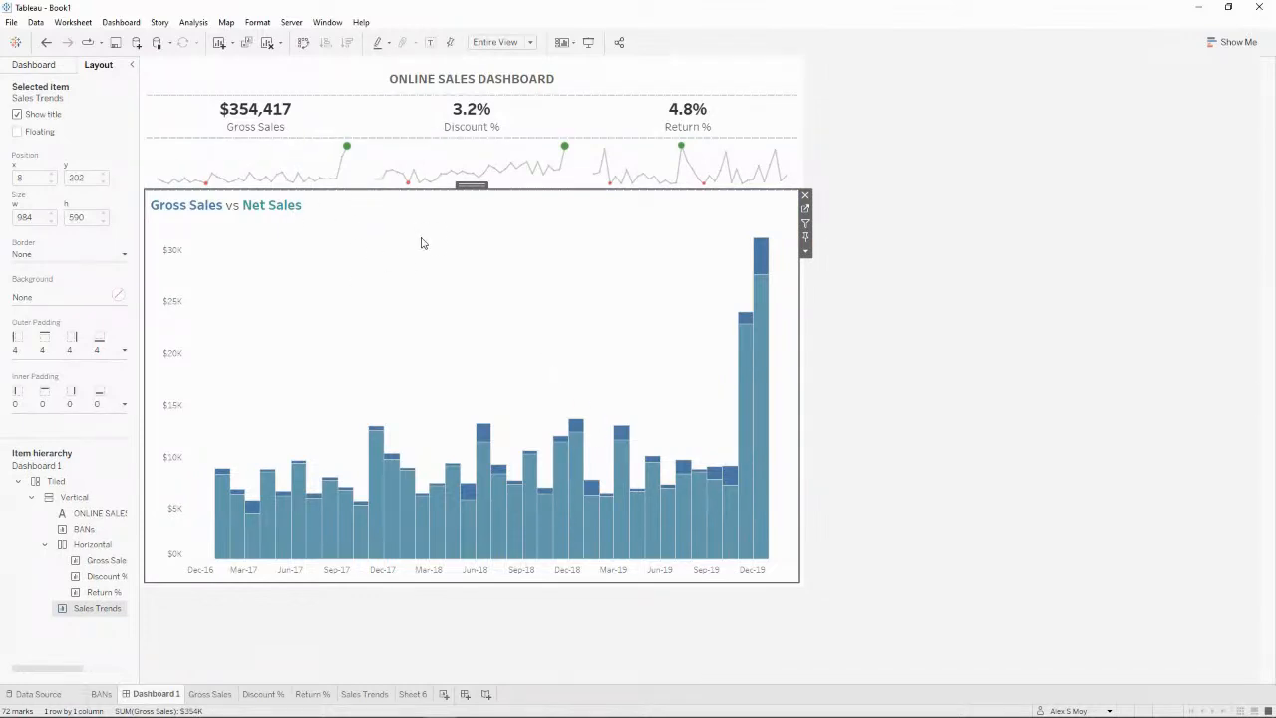
double_click(324, 215)
click(719, 268)
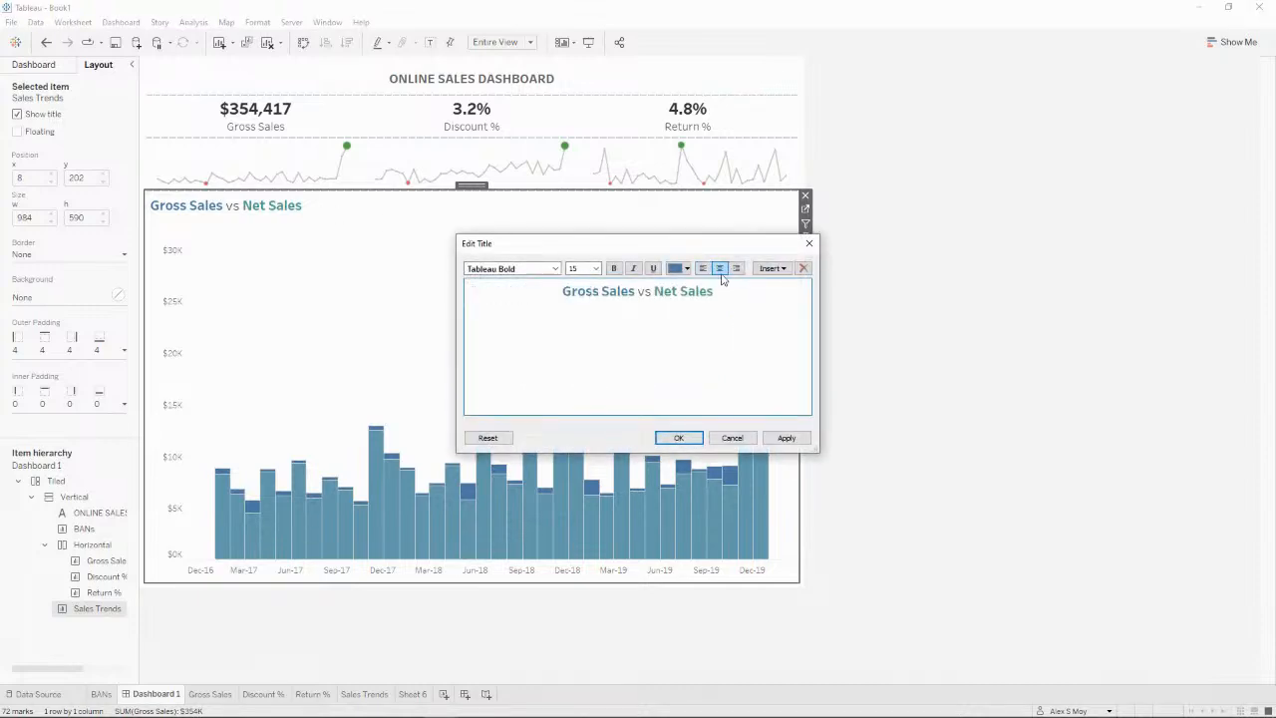
click(786, 438)
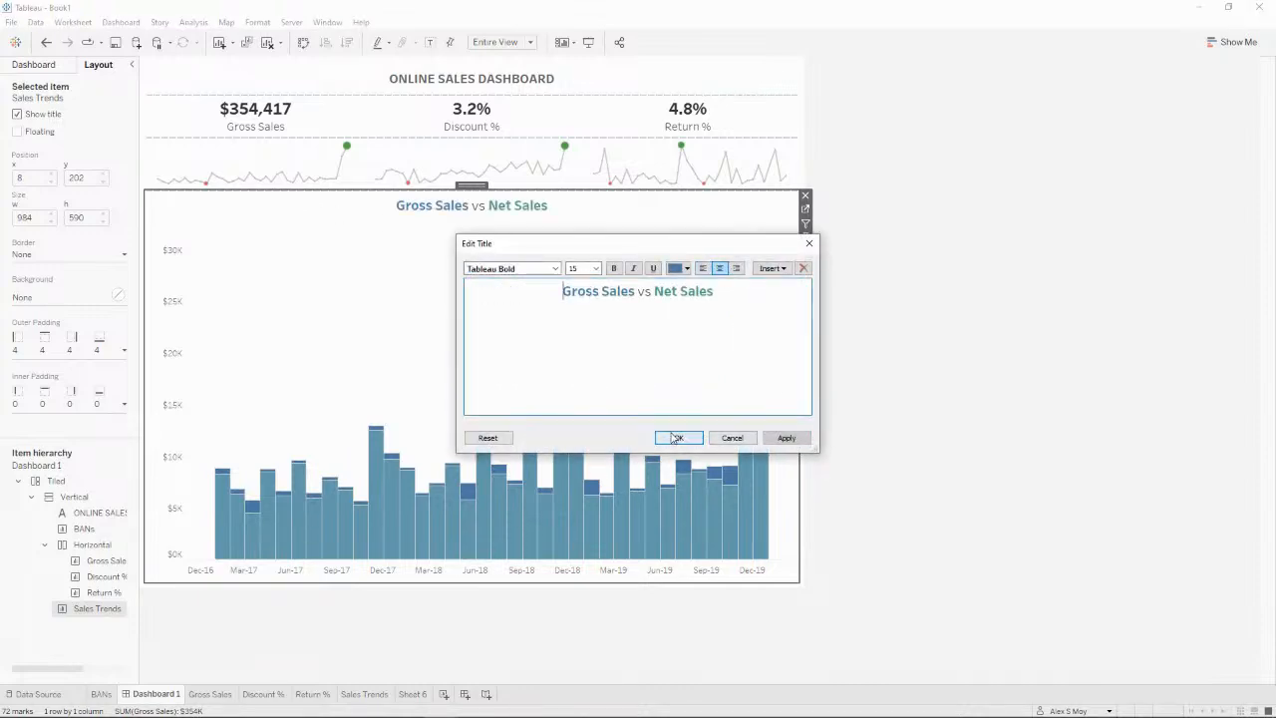
click(678, 439)
click(887, 379)
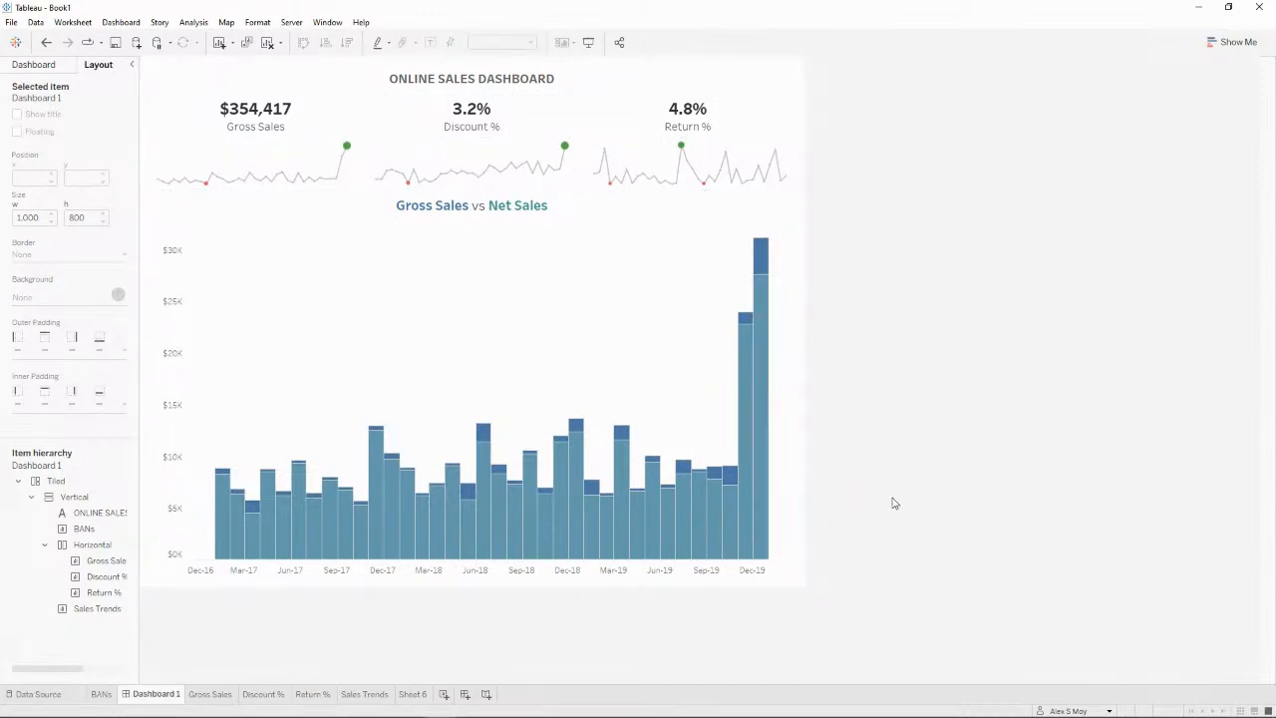
click(444, 337)
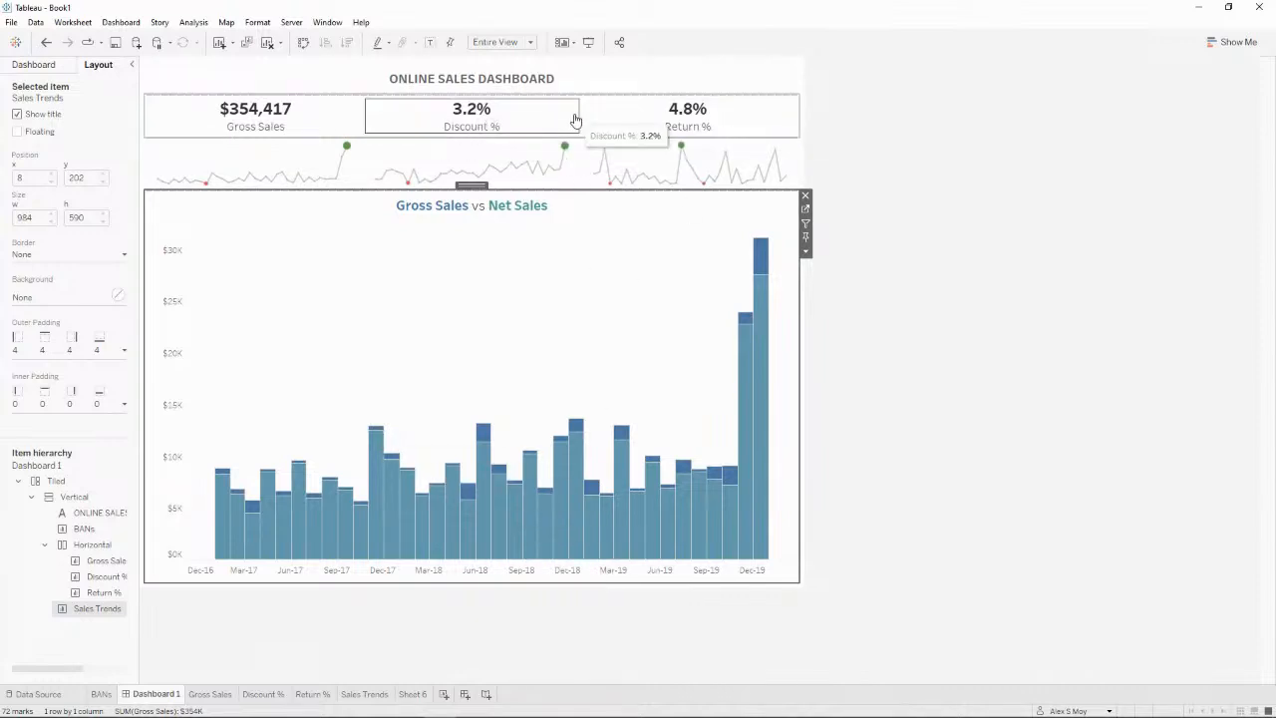
click(1009, 443)
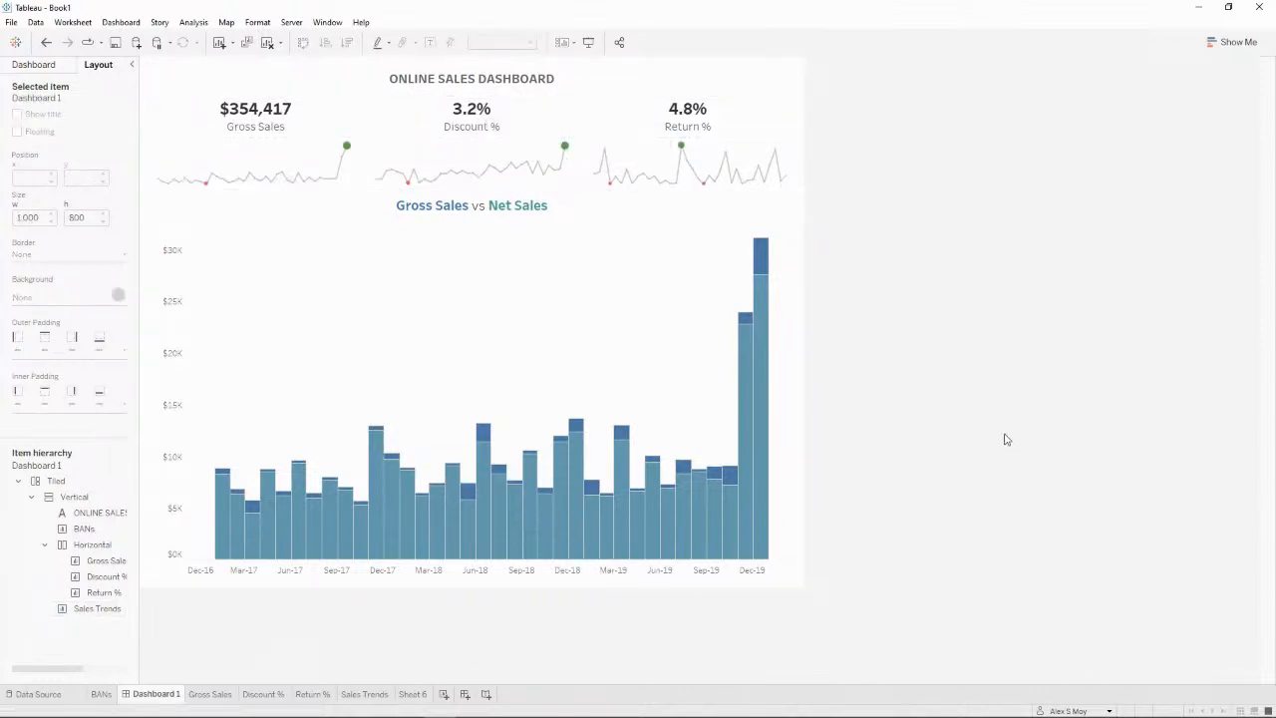
Step: Switch to the Sheet 6 worksheet
click(412, 694)
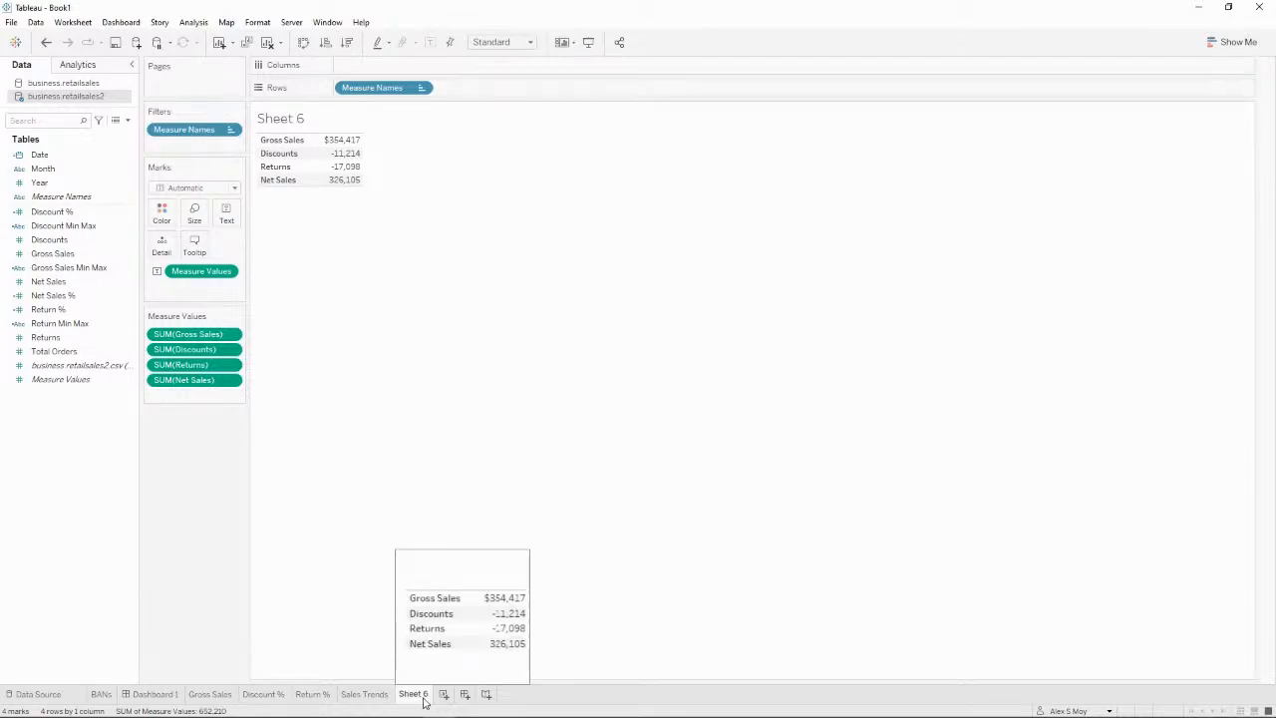
click(38, 185)
drag(38, 185, 455, 196)
click(424, 88)
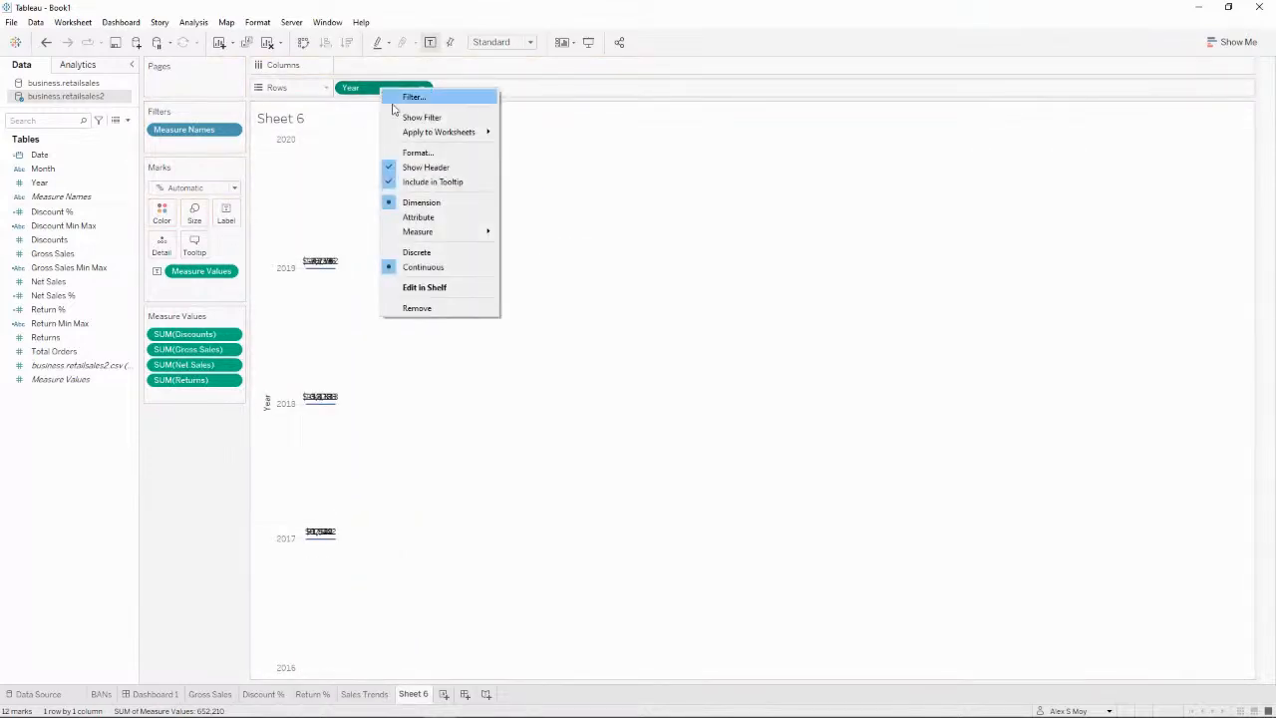
click(444, 252)
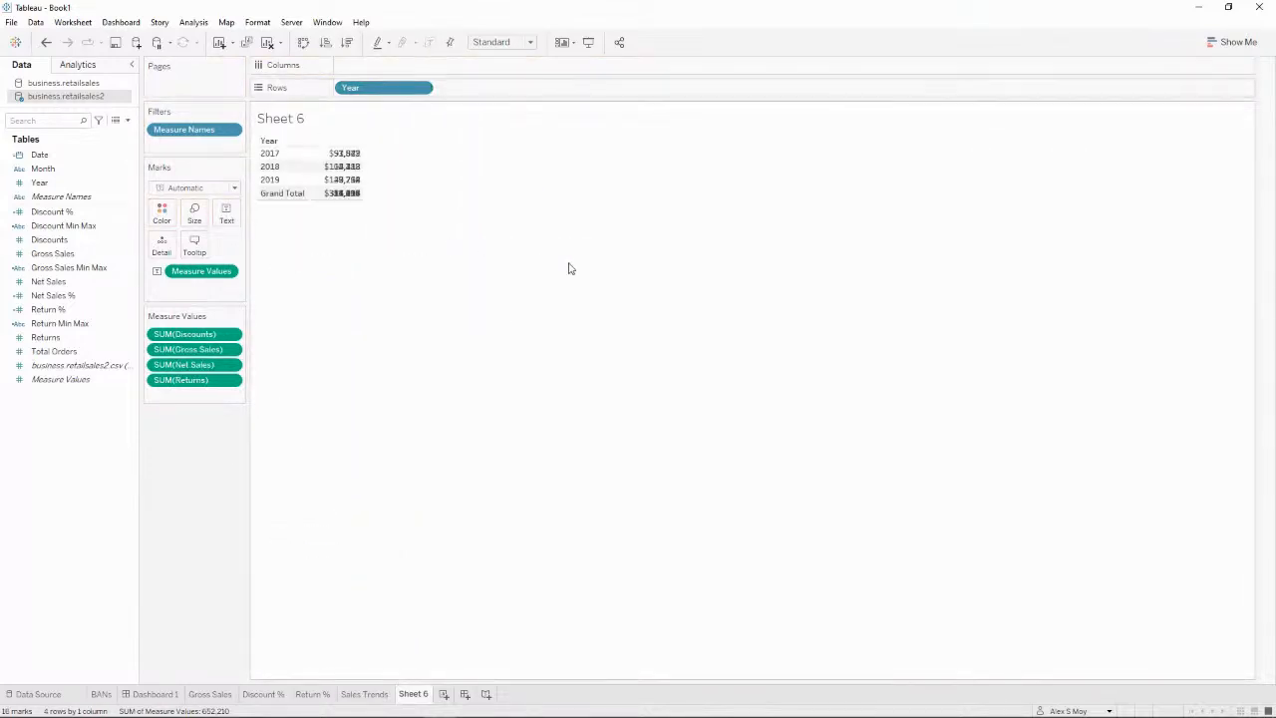
Step: Clear Sheet 6 and place Year on Columns as a discrete field
click(265, 43)
click(48, 171)
drag(48, 183, 462, 85)
drag(382, 88, 409, 66)
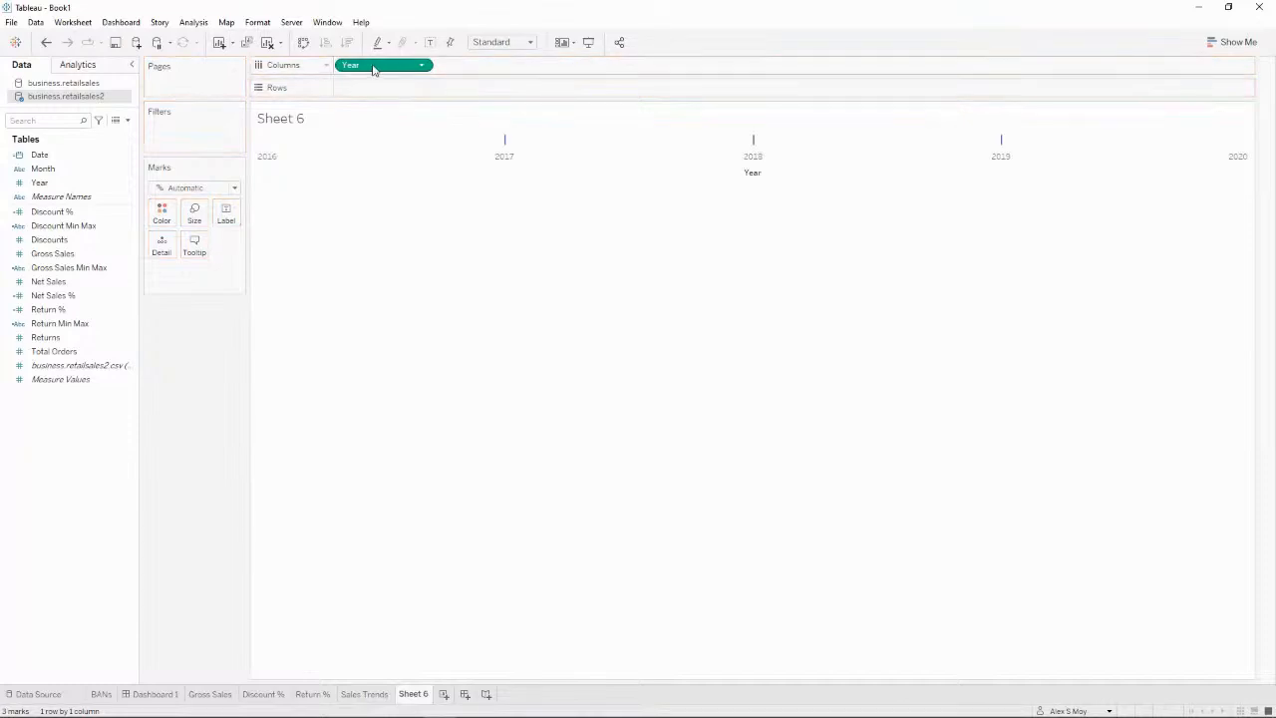
right_click(374, 67)
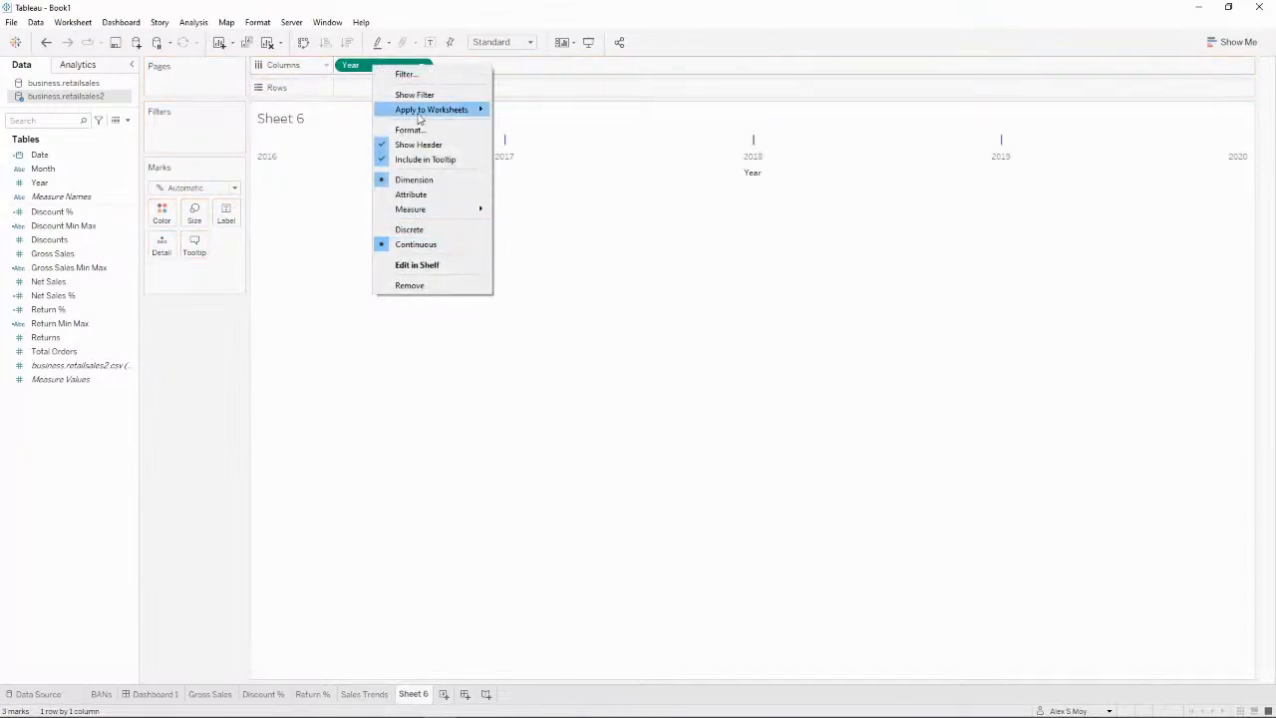
click(444, 230)
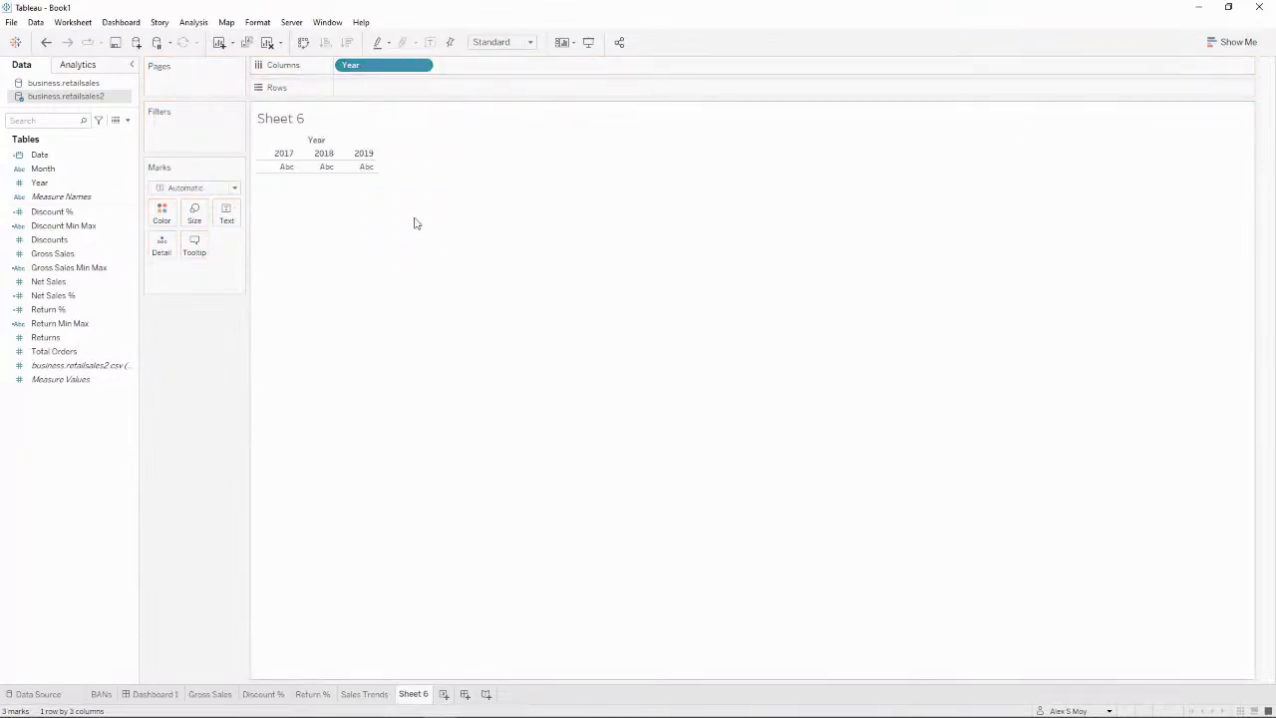
Step: Copy the Year field from Columns to the marks' Text and align the text to the center
drag(385, 67, 228, 217)
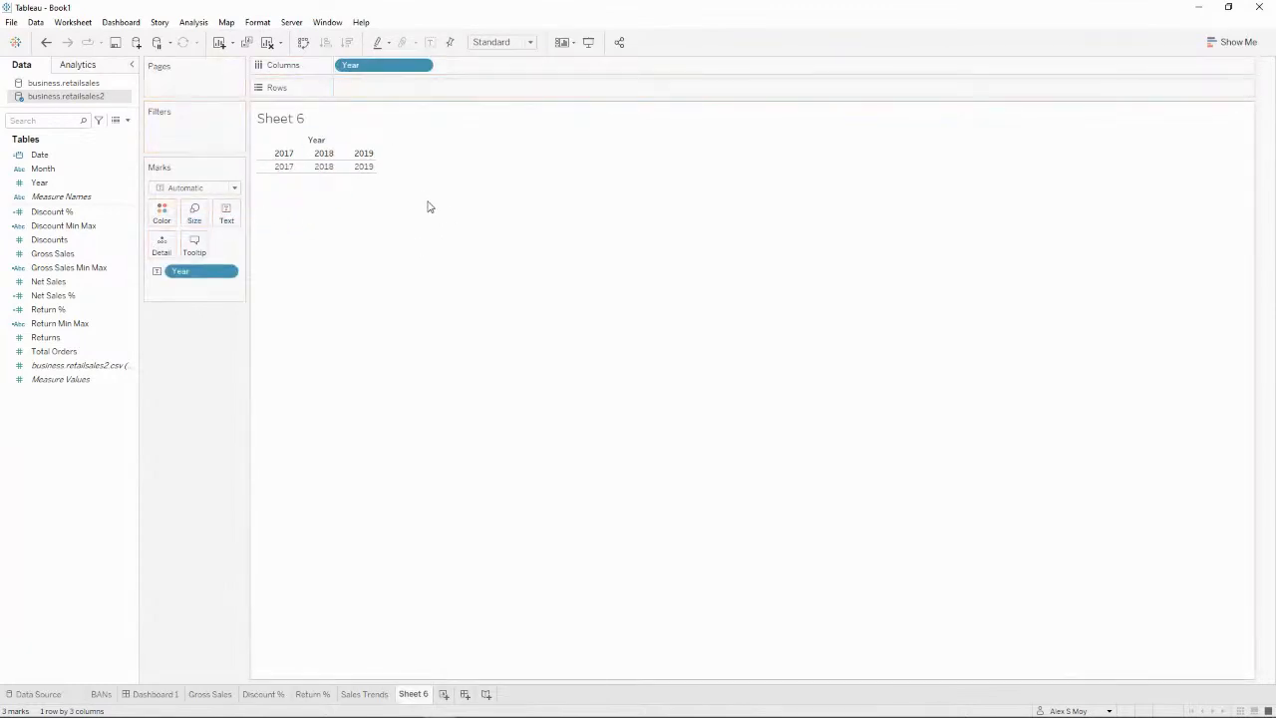
right_click(333, 168)
click(226, 212)
click(312, 263)
click(302, 313)
click(539, 290)
Step: Fit Sheet 6 to Entire View
click(523, 43)
click(517, 89)
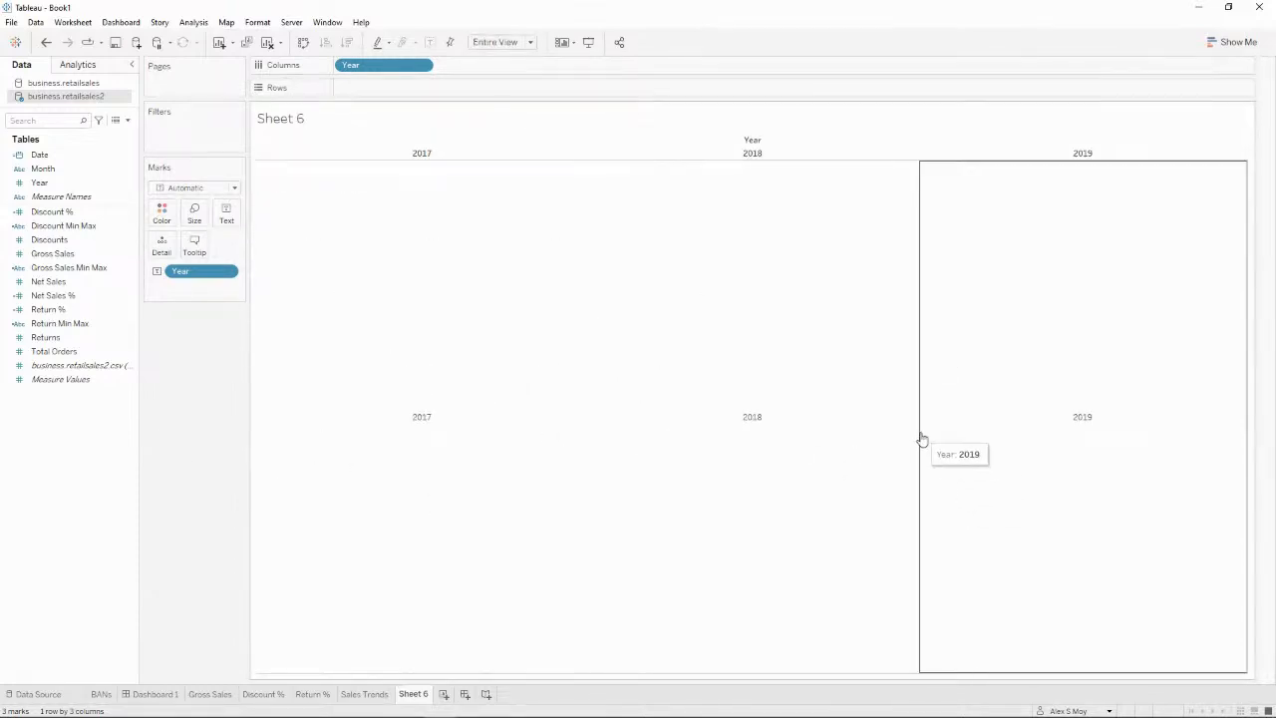
Step: Format the Year text label as Tableau Medium at size 14
click(227, 213)
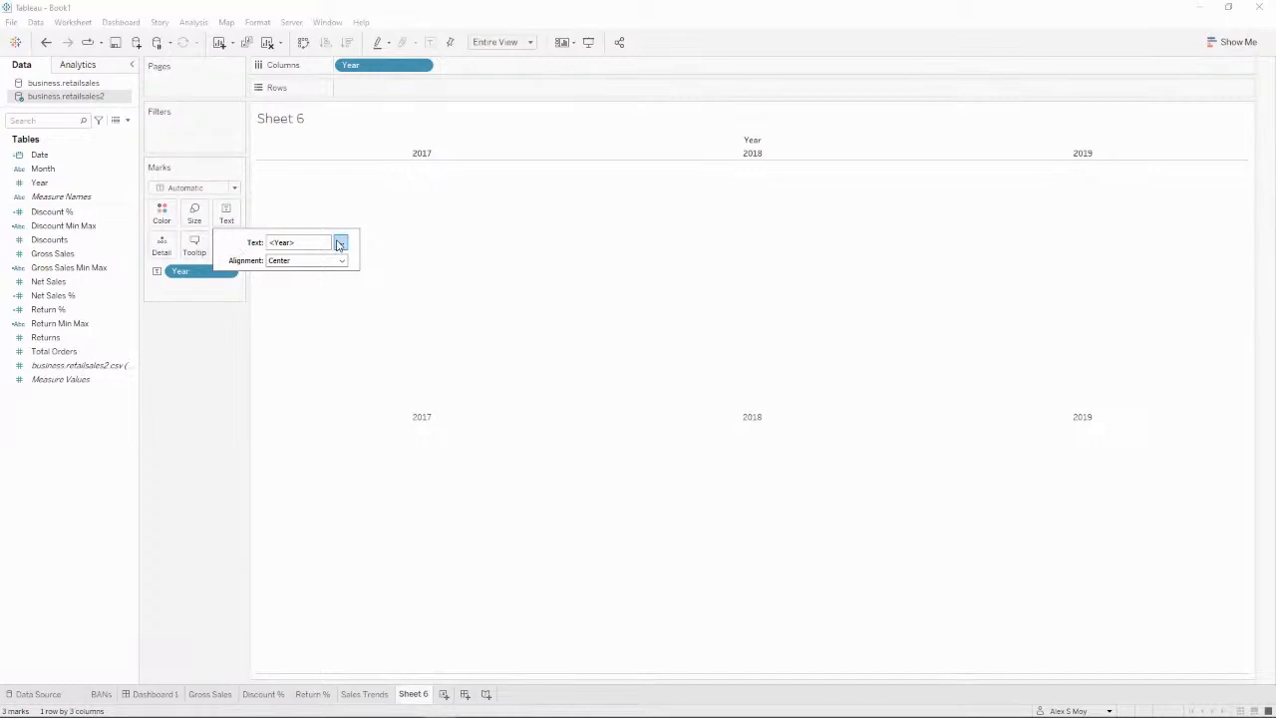
click(340, 243)
key(ctrl+a)
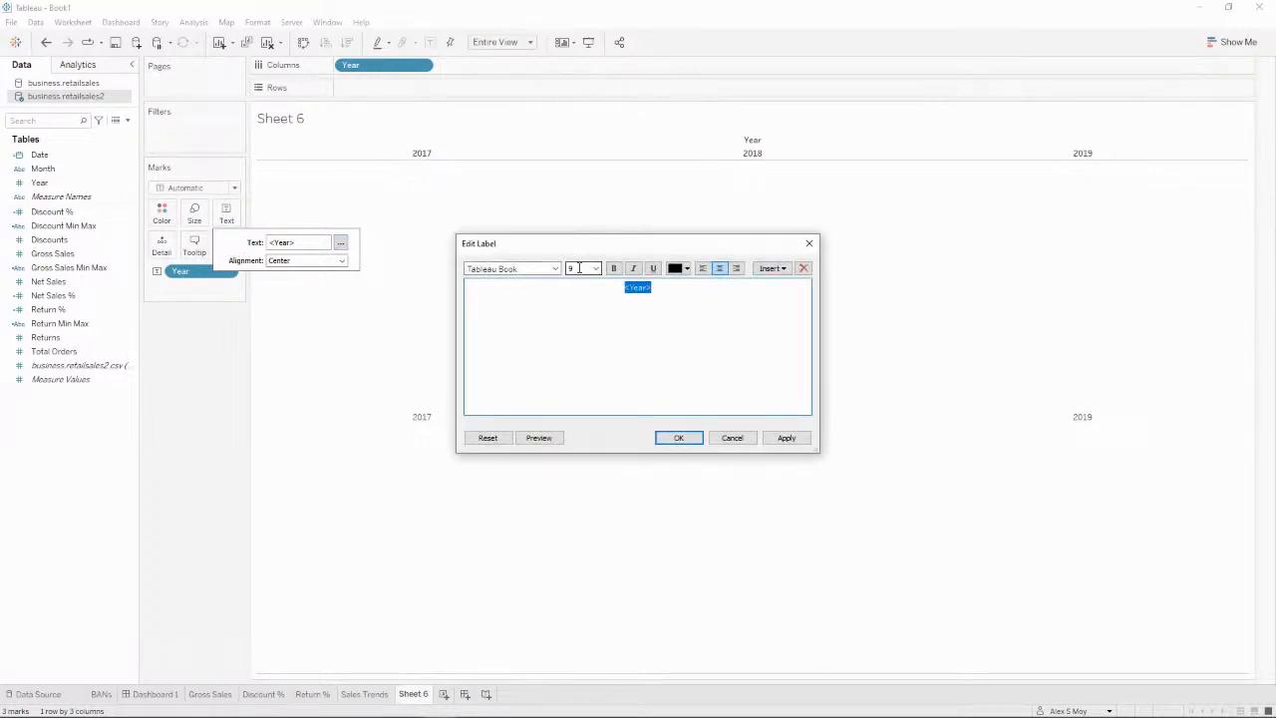
click(595, 268)
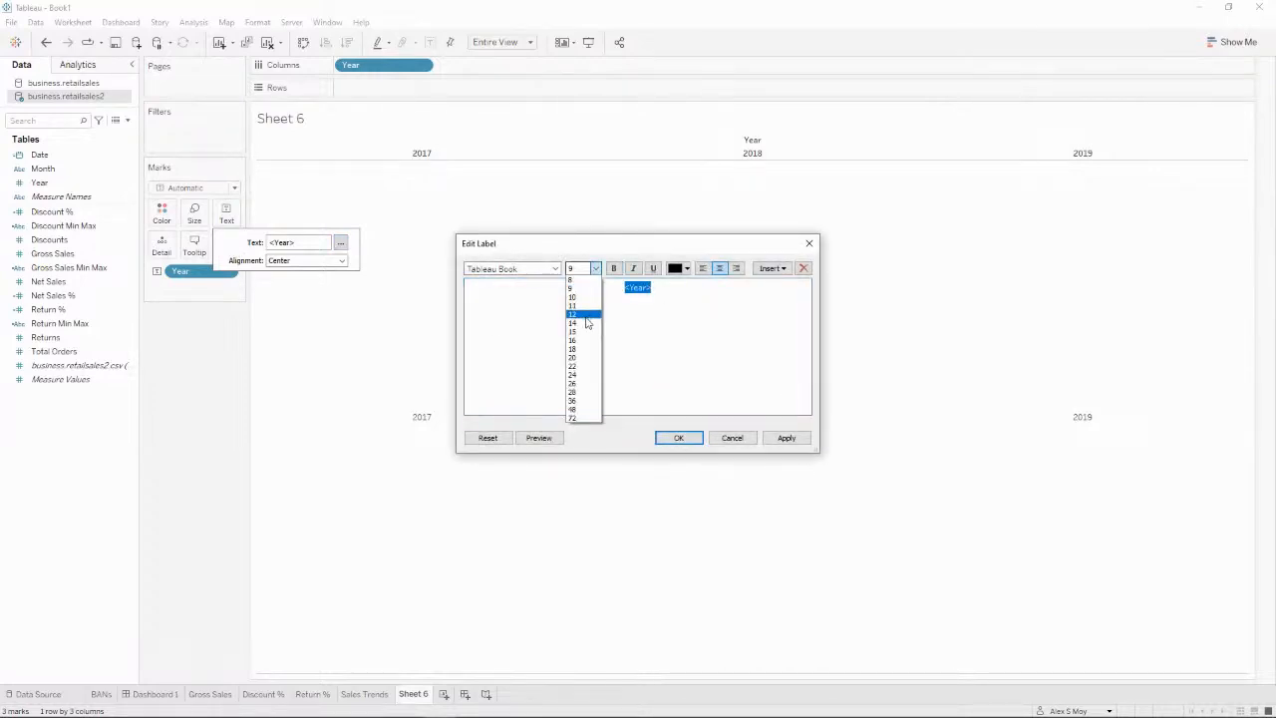
click(587, 323)
click(554, 269)
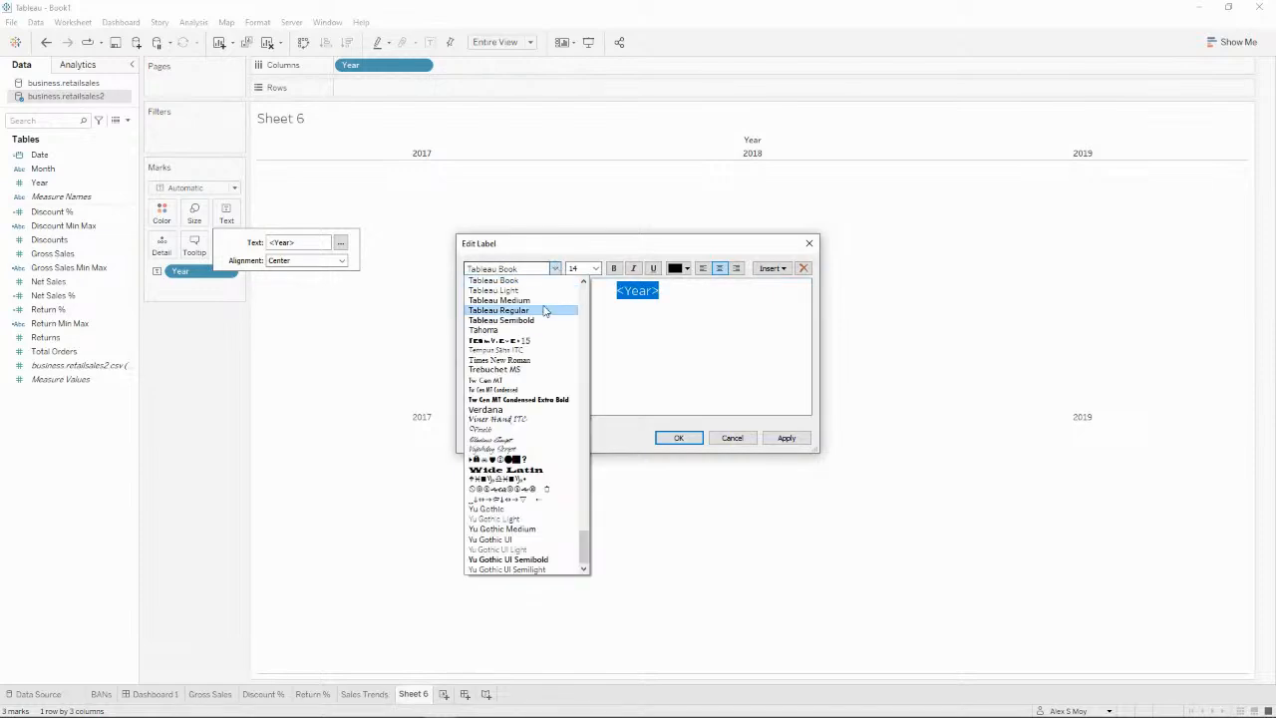
scroll(543, 310, up, 1)
click(544, 303)
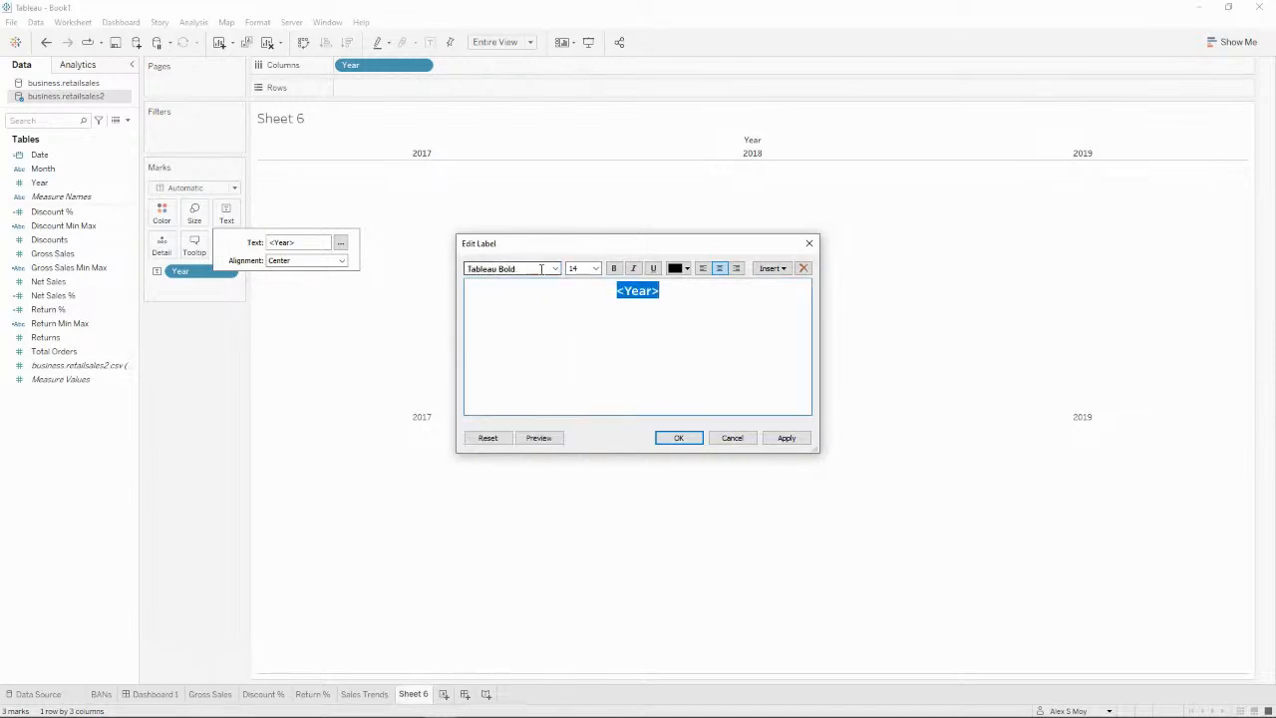
click(555, 268)
click(559, 310)
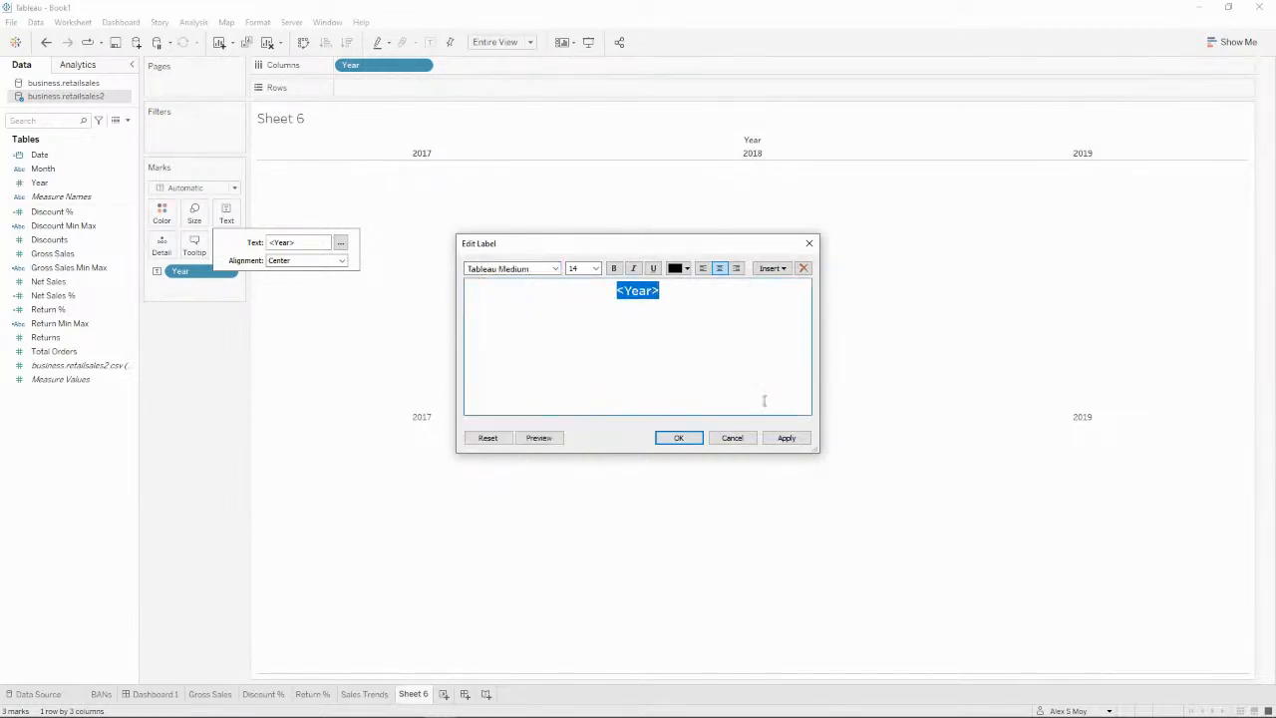
click(800, 440)
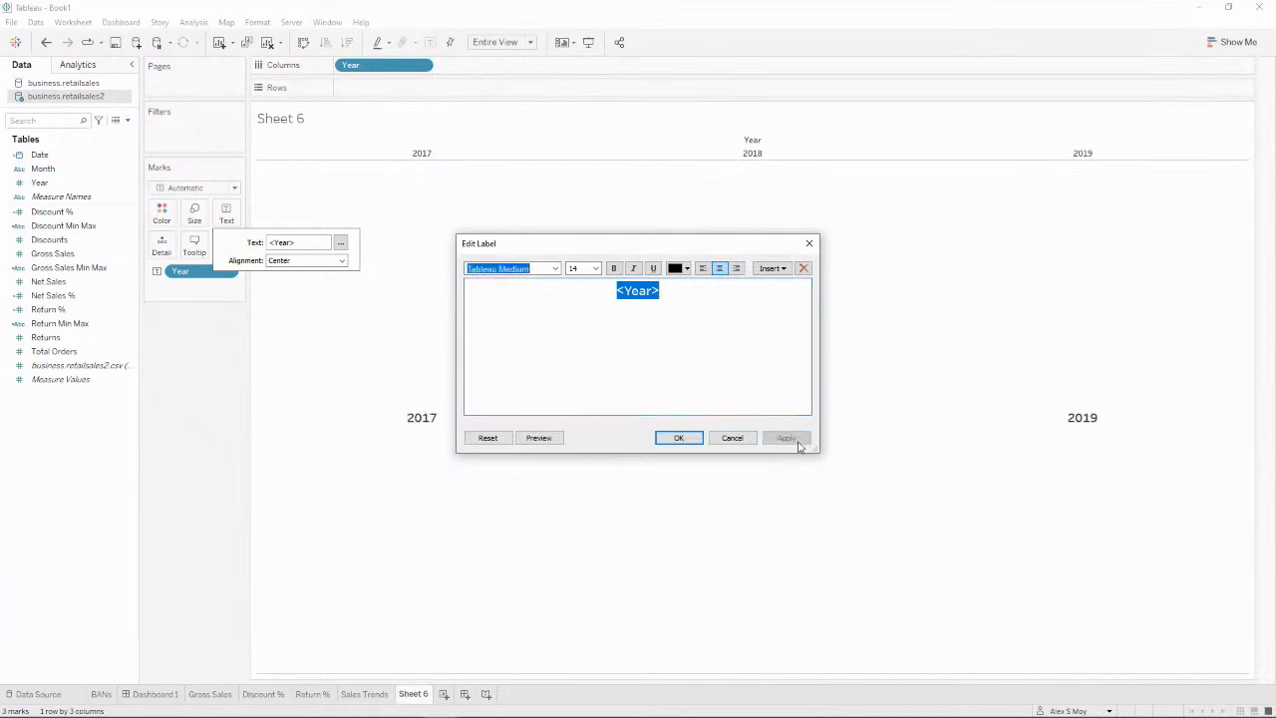
click(680, 440)
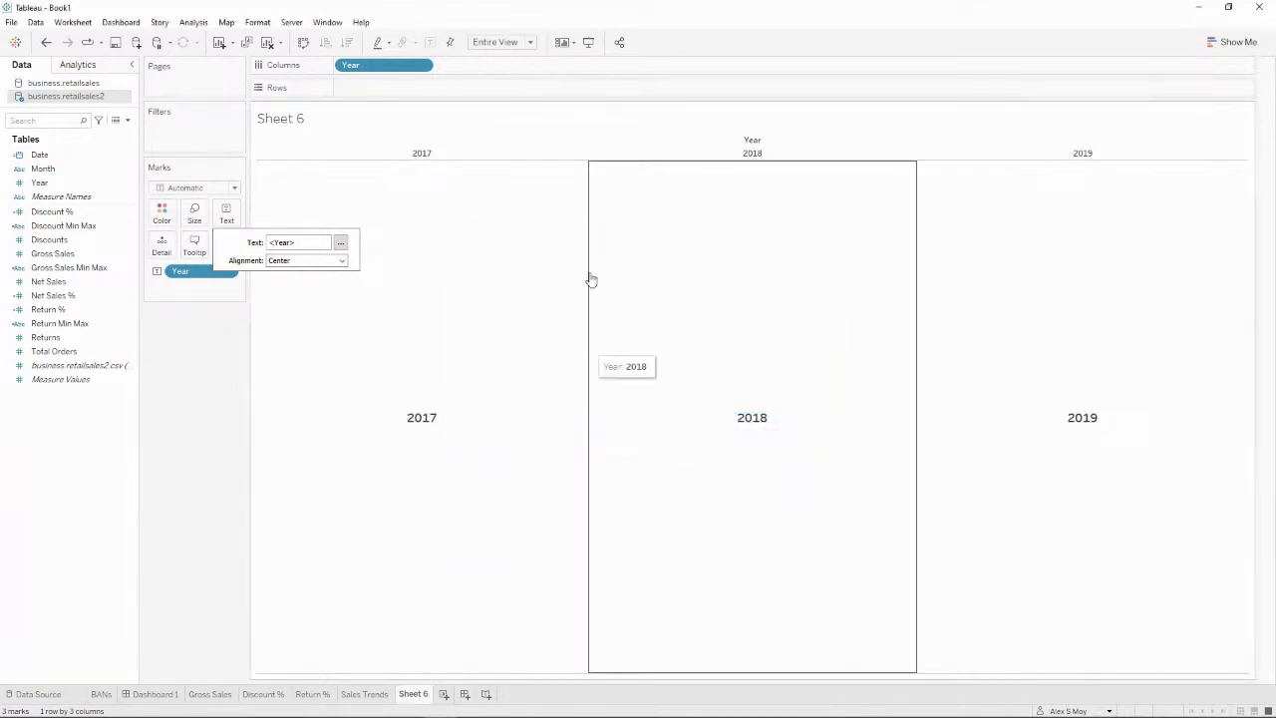
Step: Hide the Year column header above the 2017, 2018 and 2019 labels
right_click(622, 156)
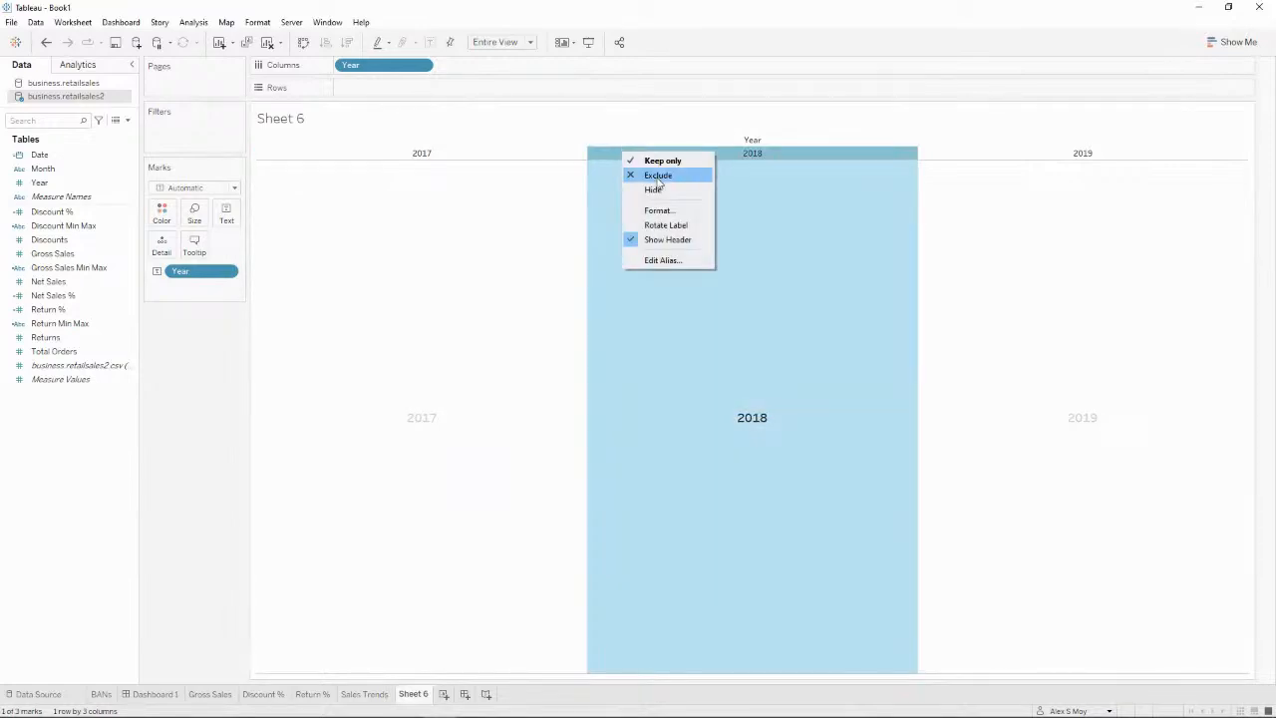
click(685, 240)
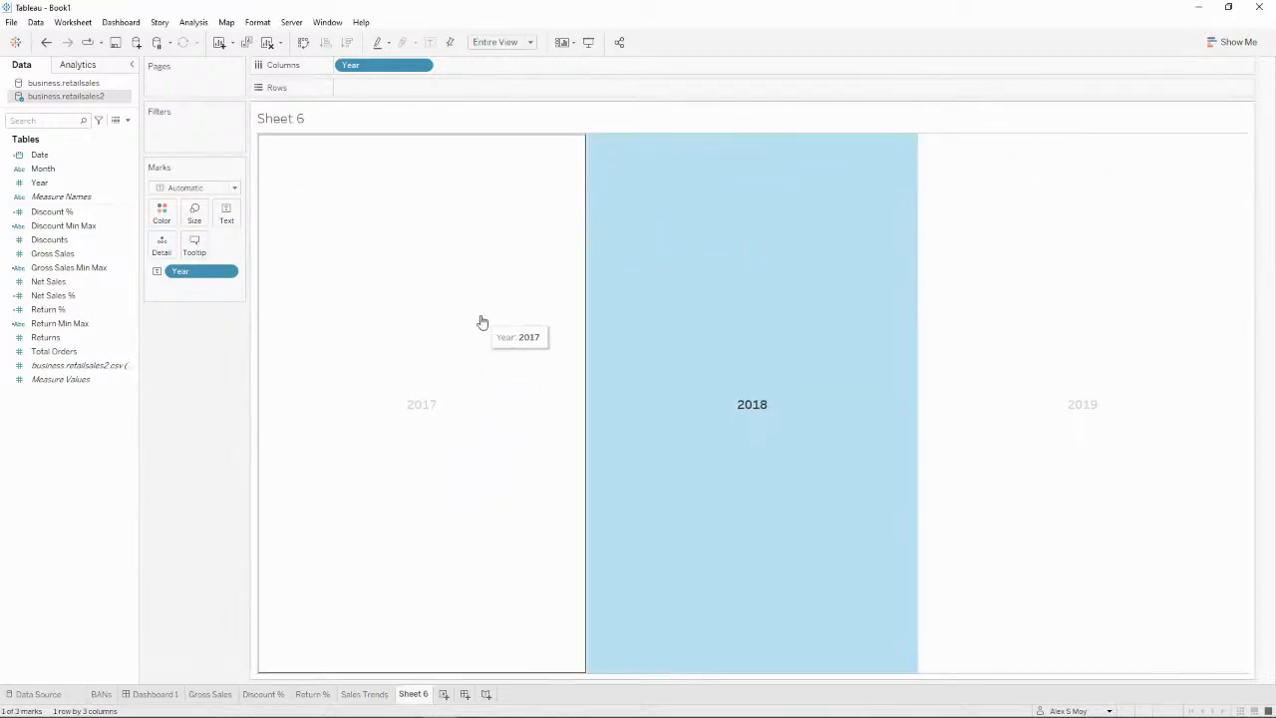
click(350, 373)
click(197, 415)
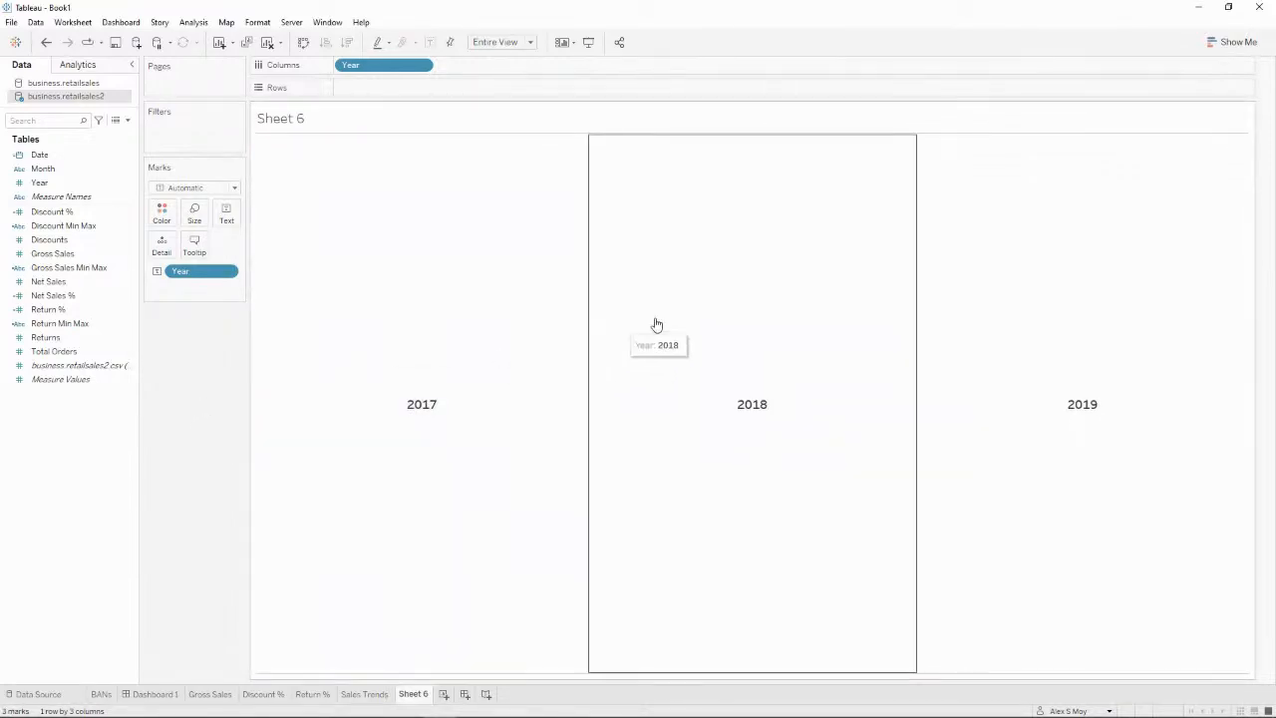
Step: Format the borders with a thin solid column divider for the pane, setting the divider level to its maximum
right_click(544, 261)
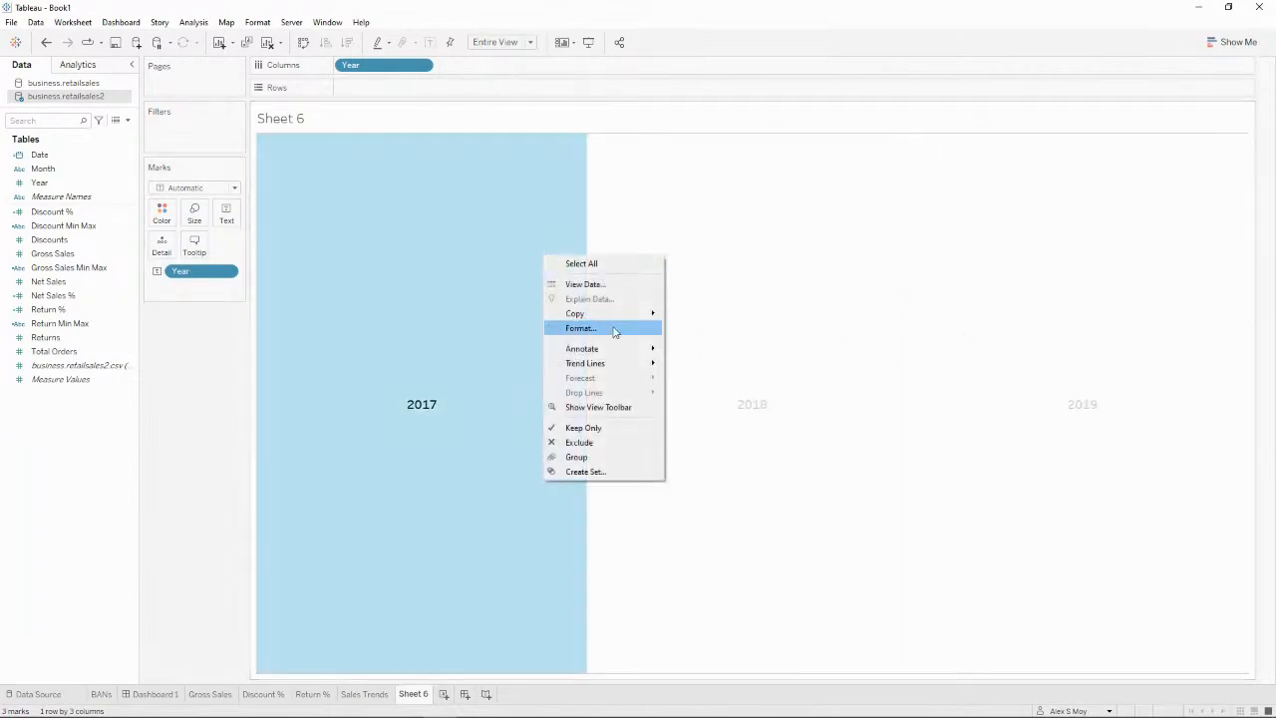
click(619, 339)
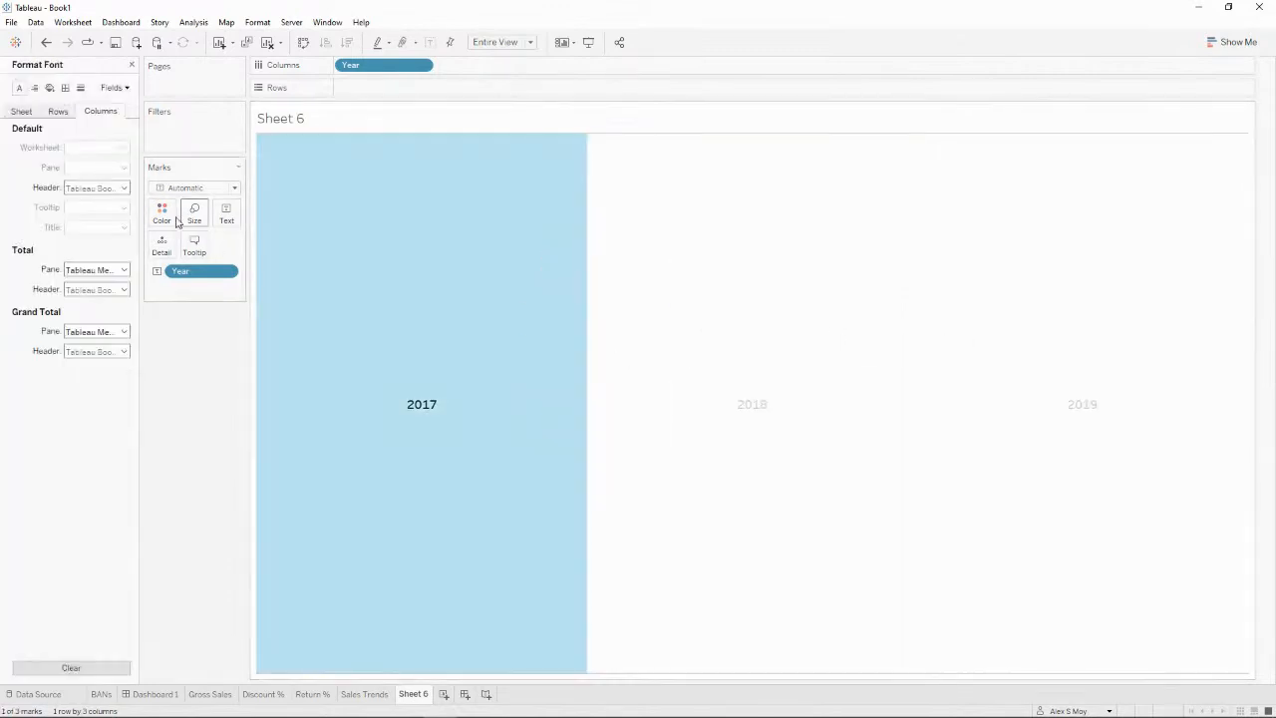
click(65, 88)
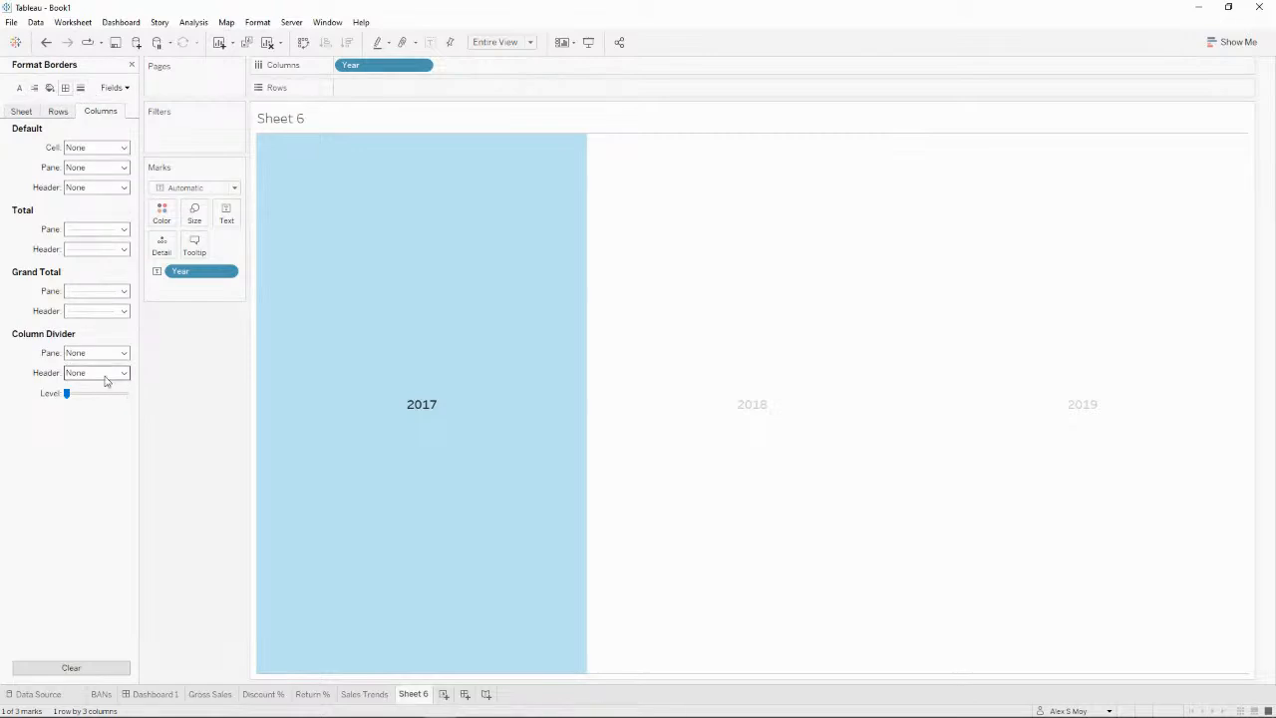
click(96, 353)
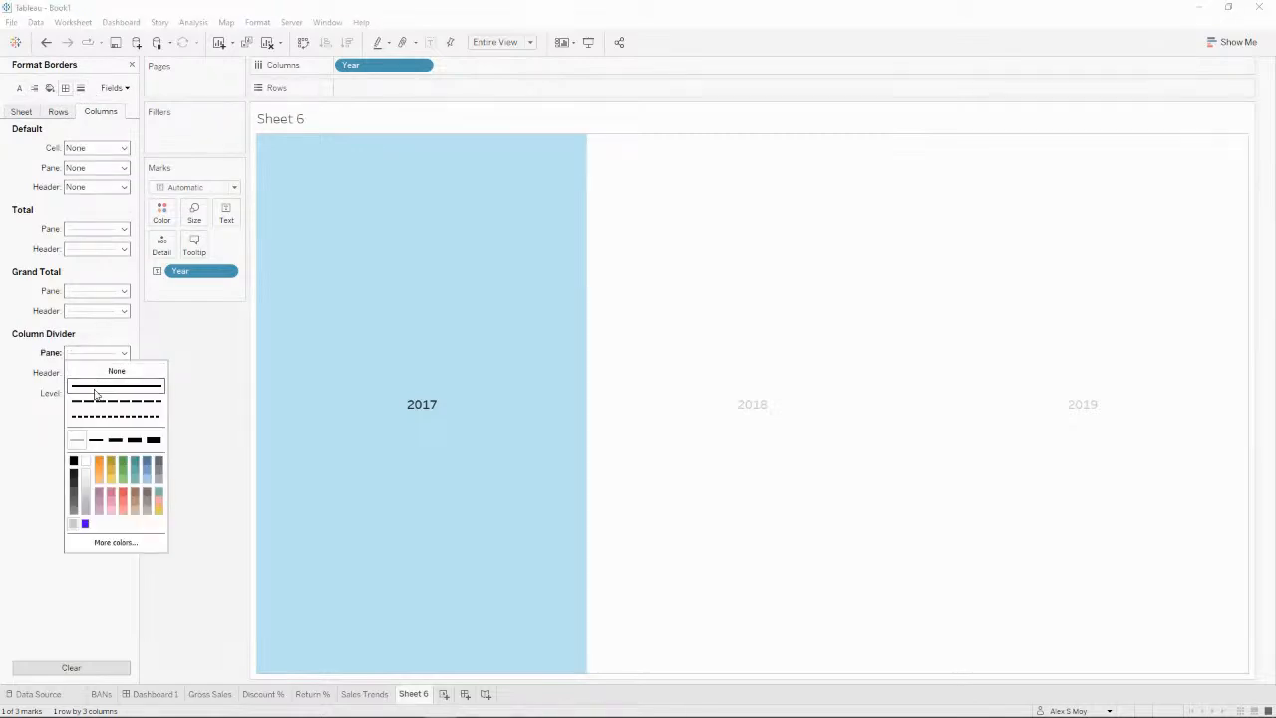
click(29, 466)
drag(104, 395, 125, 394)
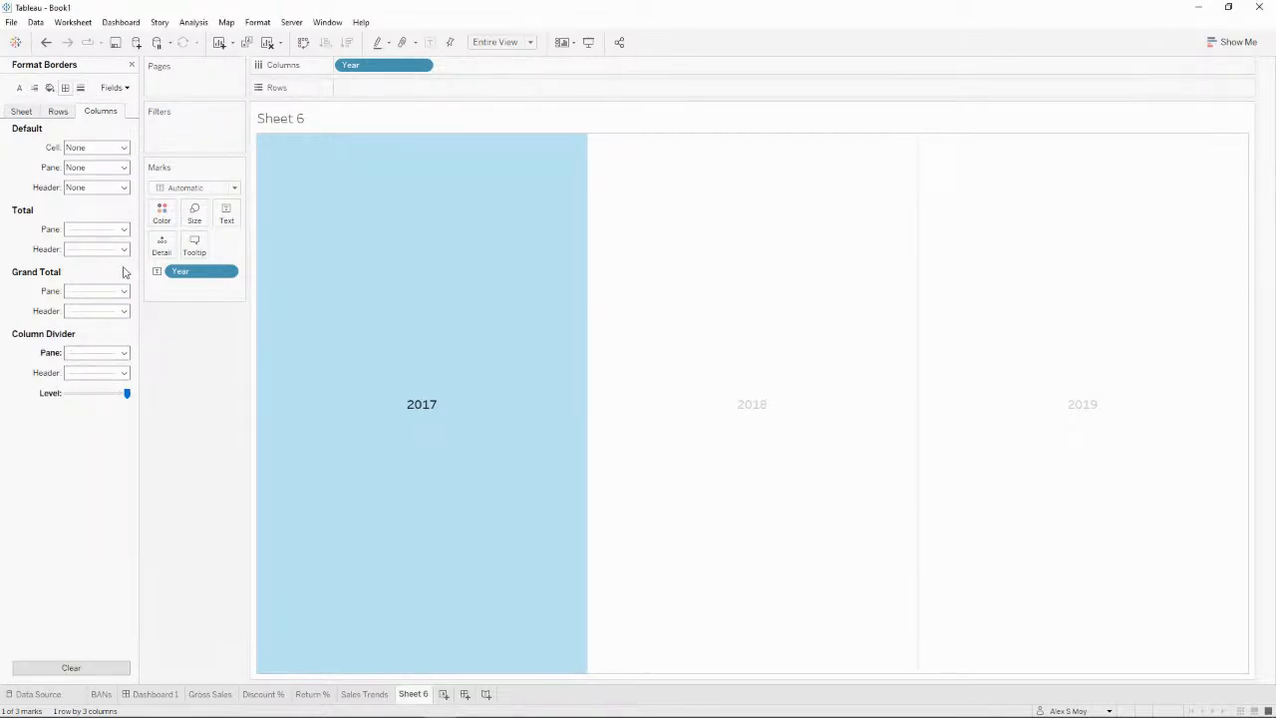
click(62, 112)
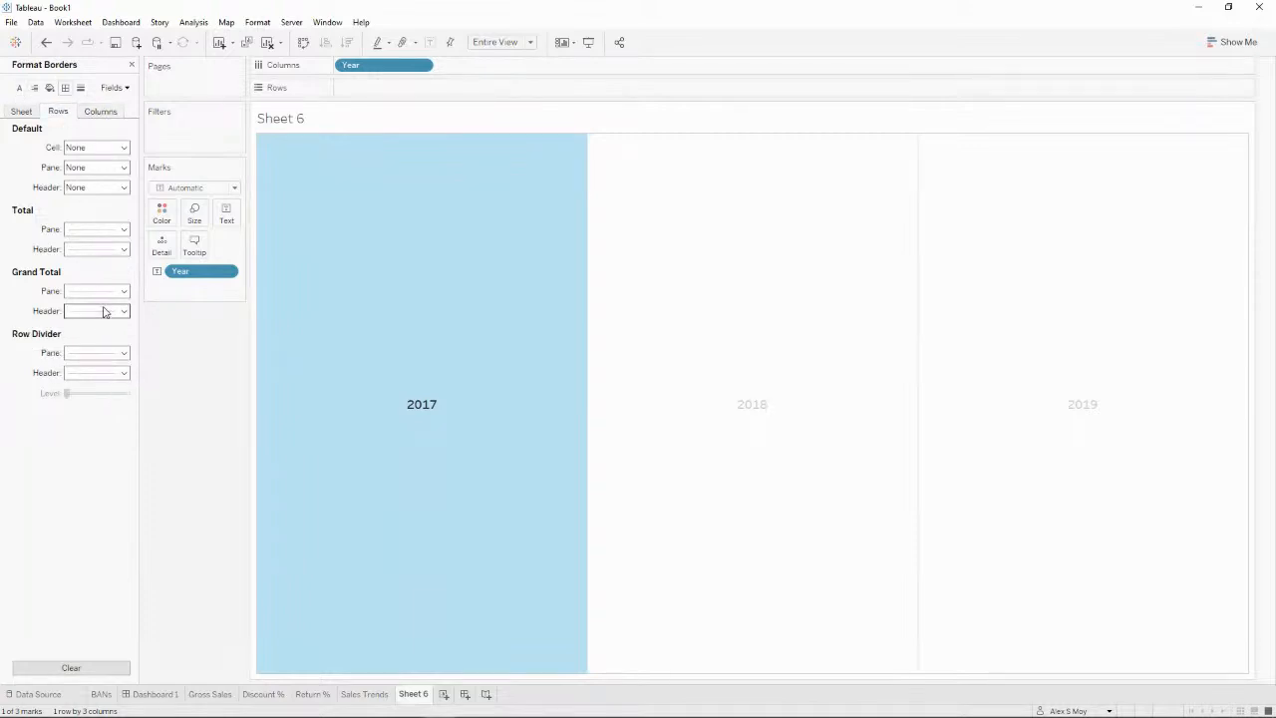
click(538, 428)
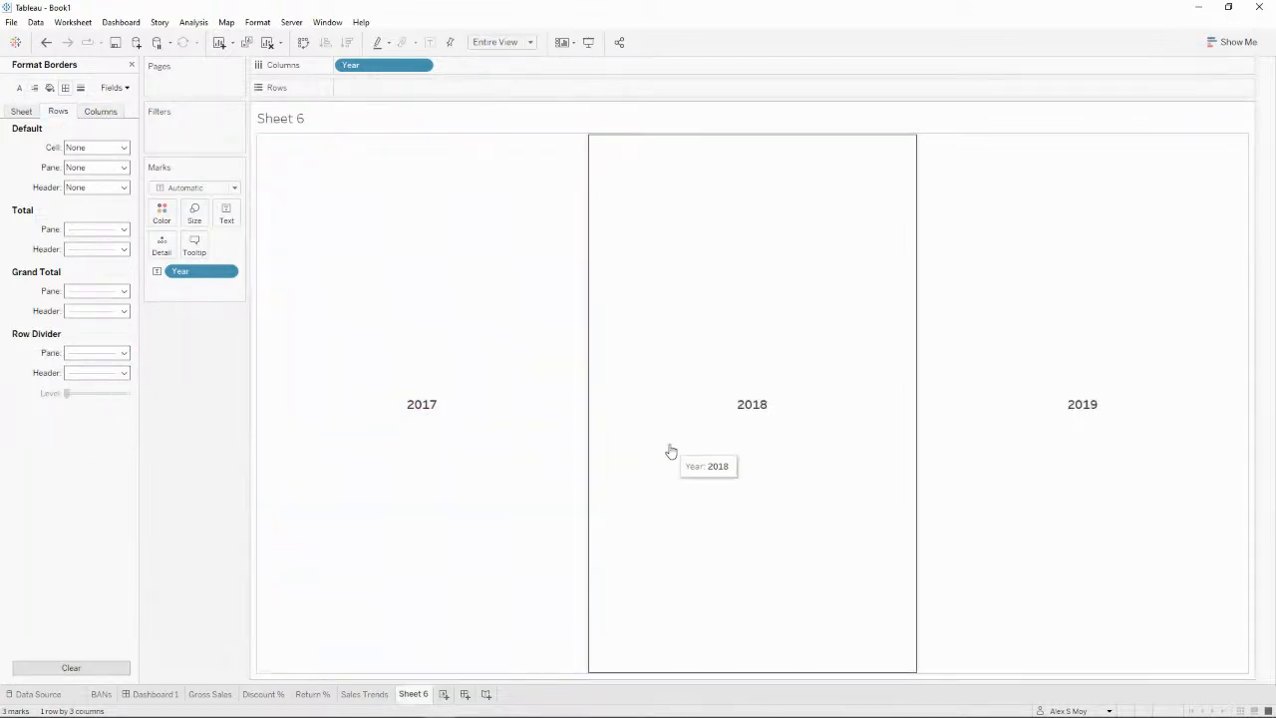
click(671, 452)
click(604, 438)
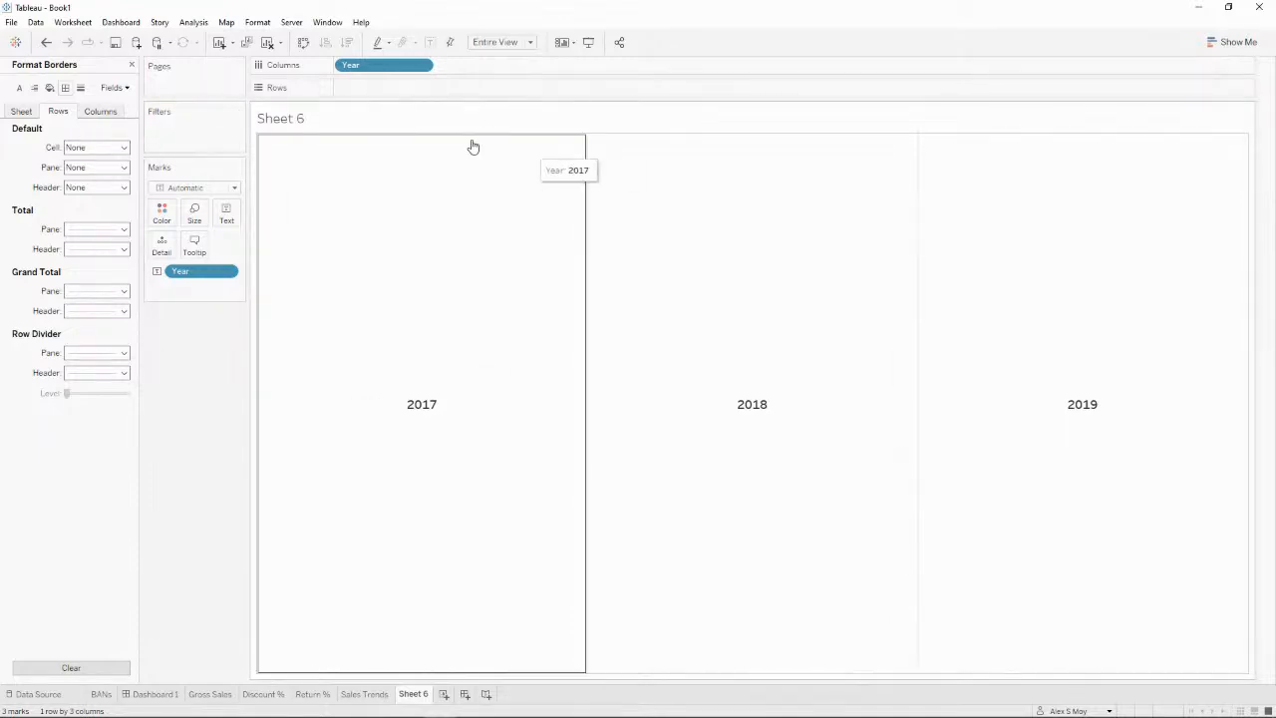
Step: Rename Sheet 6 as Years
double_click(411, 694)
text(Ye)
key(Return)
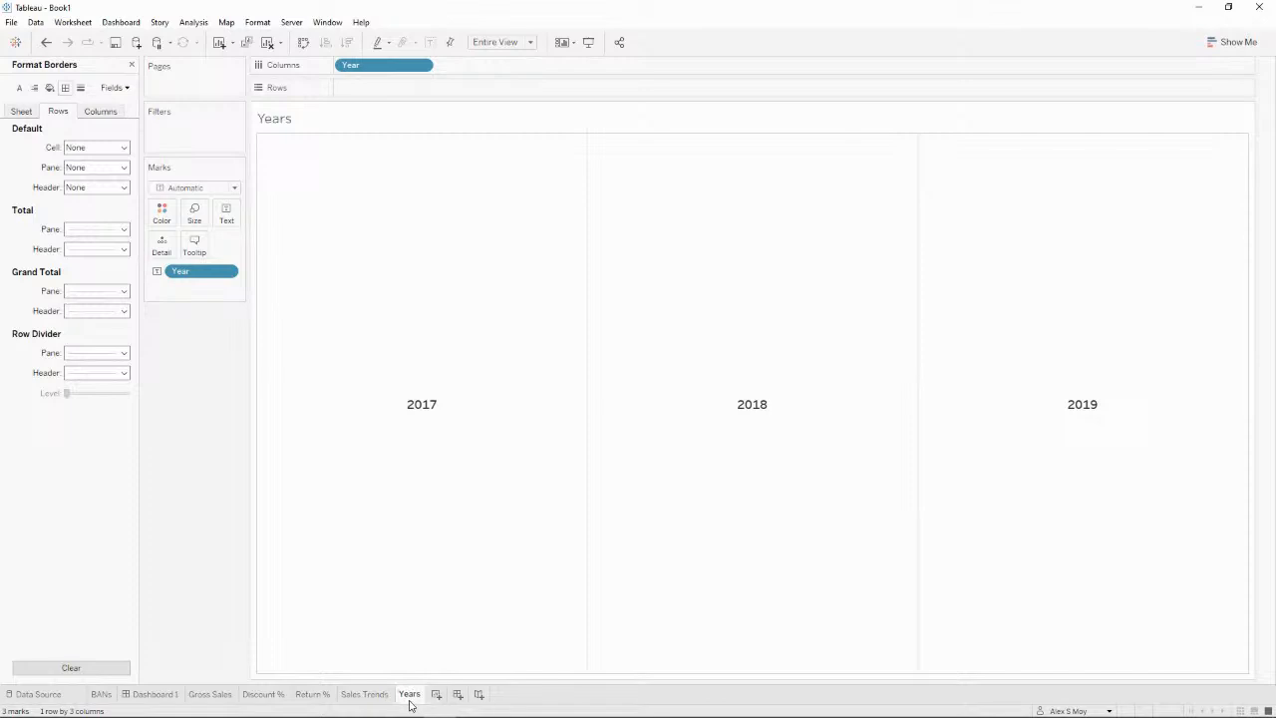
Step: Place the Years sheet on Dashboard 1 between the ONLINE SALES DASHBOARD title and the BANs
click(135, 694)
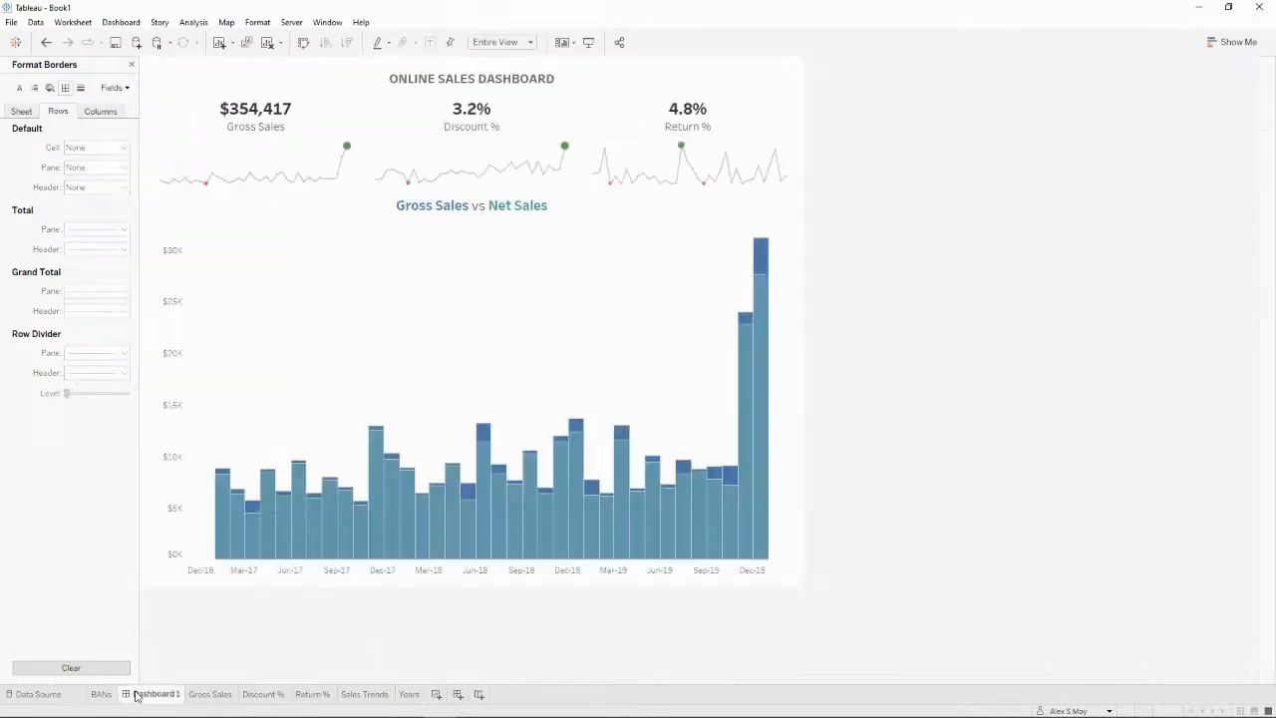
click(132, 66)
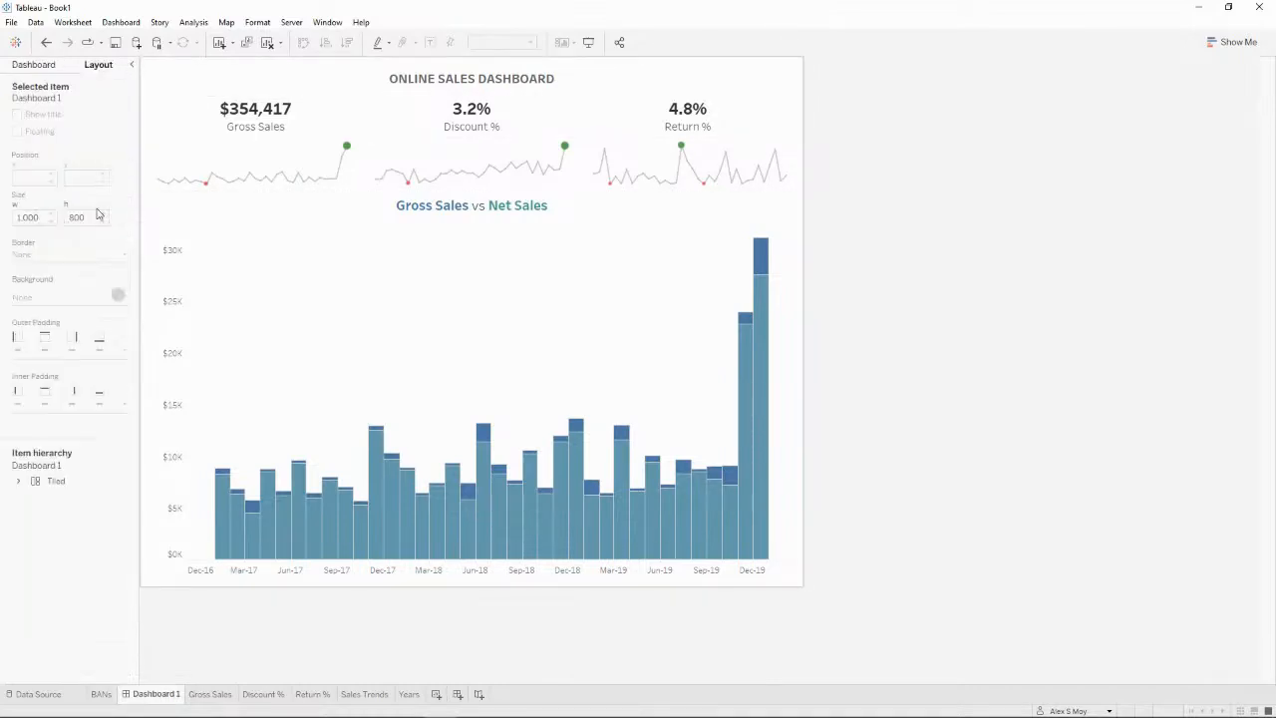
click(40, 66)
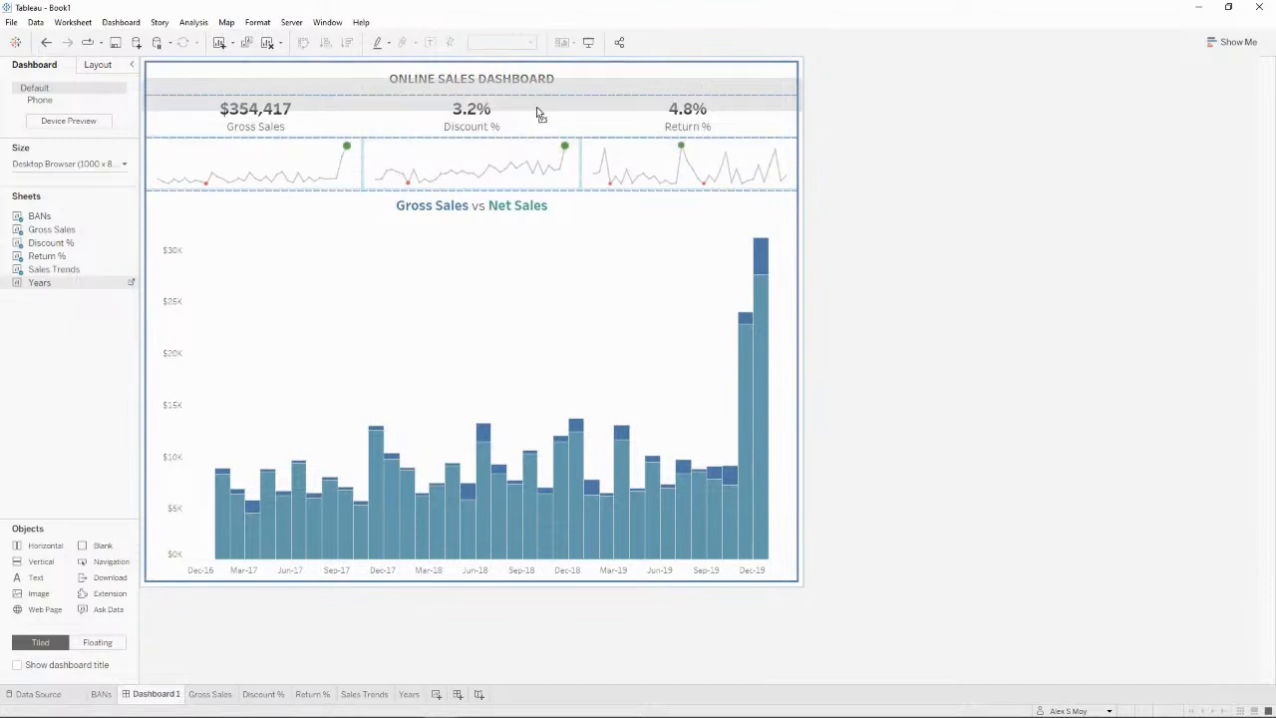
drag(539, 109, 539, 110)
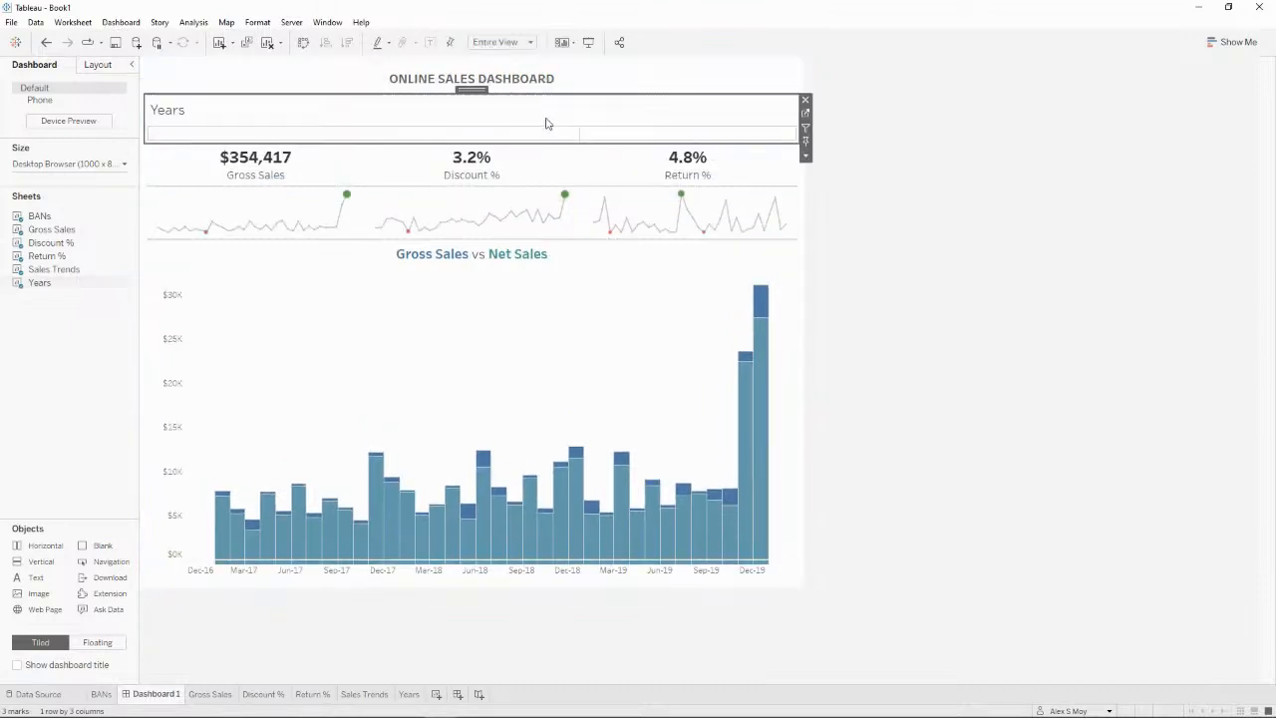
Step: Change the Years sheet title to "Select Year to Filter Down:" at font size 10
right_click(176, 114)
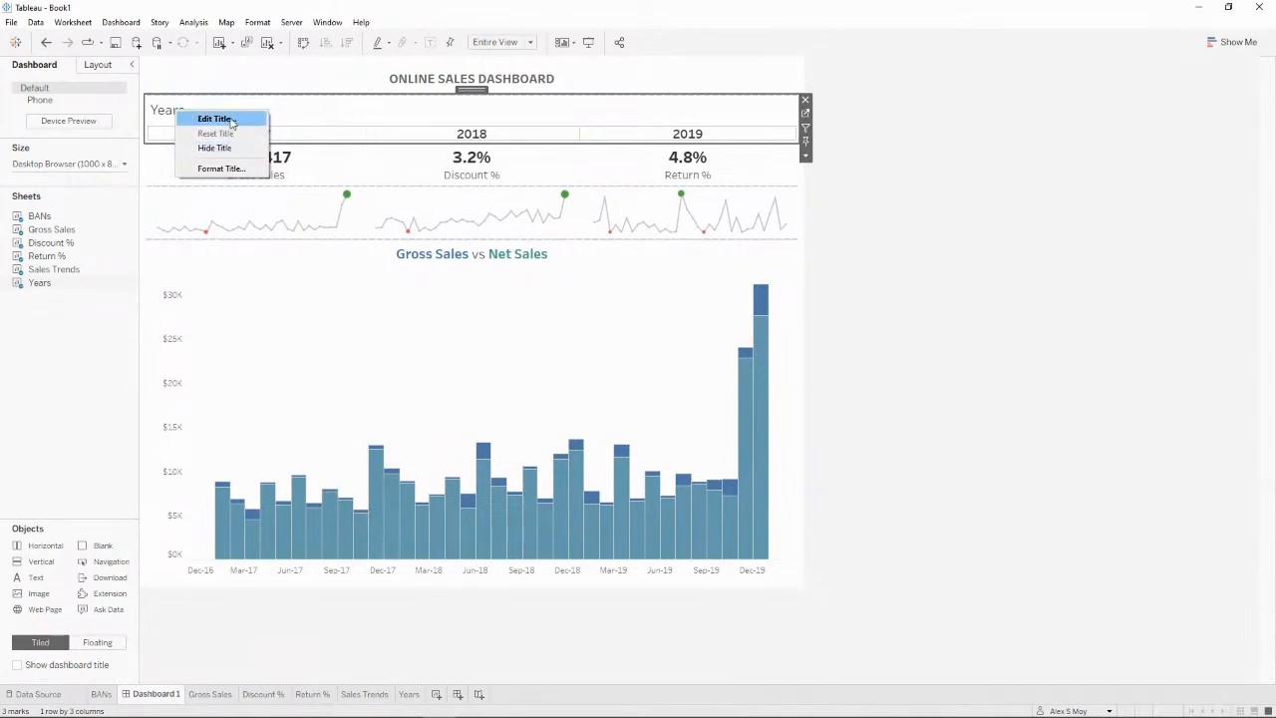
click(217, 118)
key(ctrl+a)
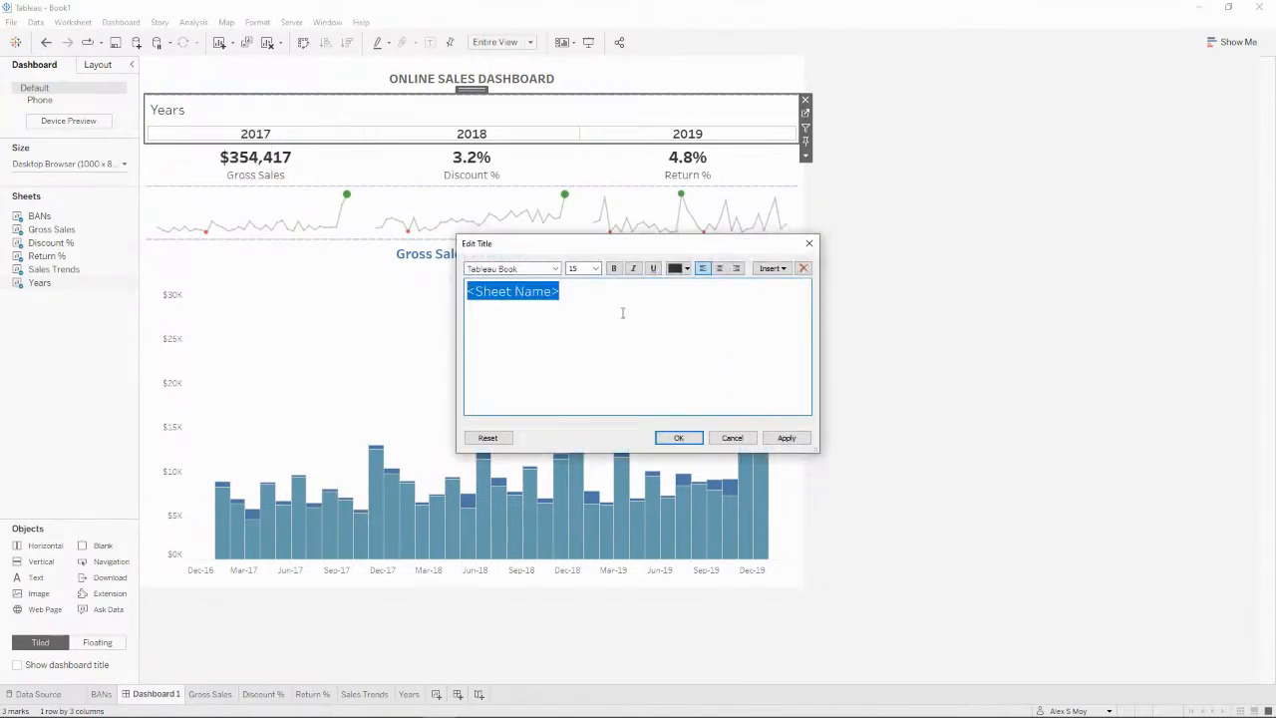
text(S)
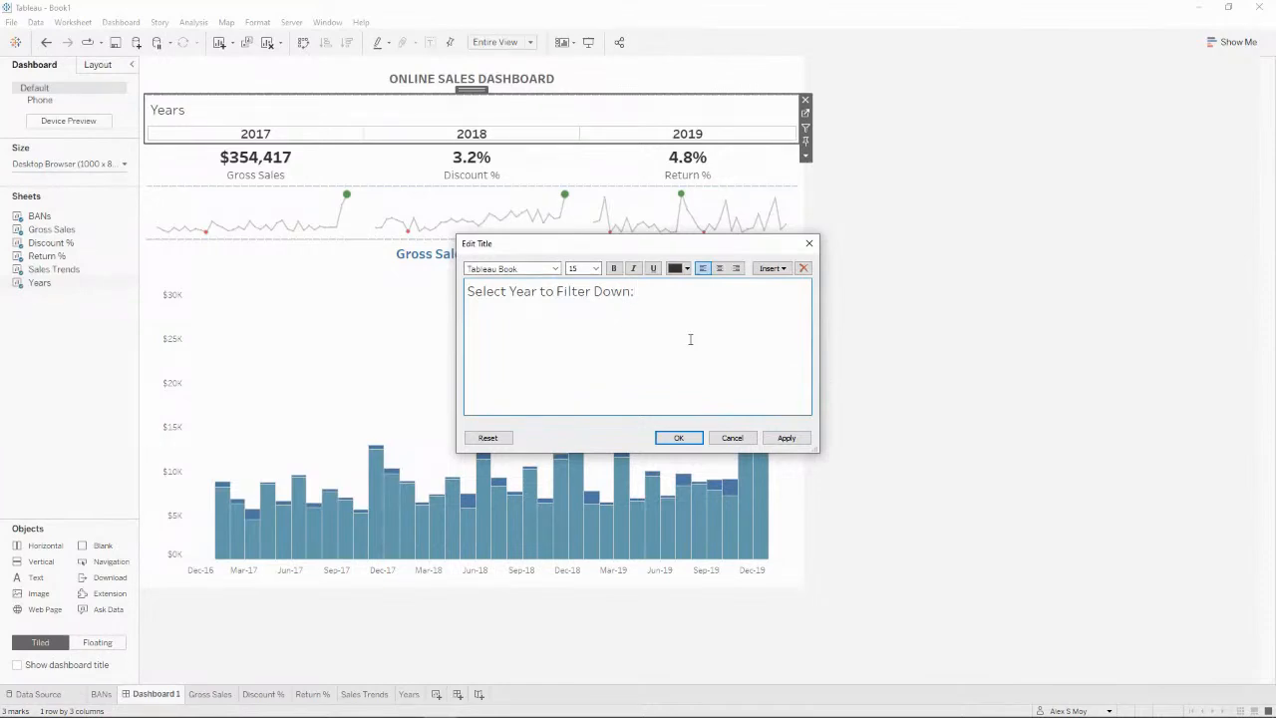
key(ctrl+a)
click(596, 268)
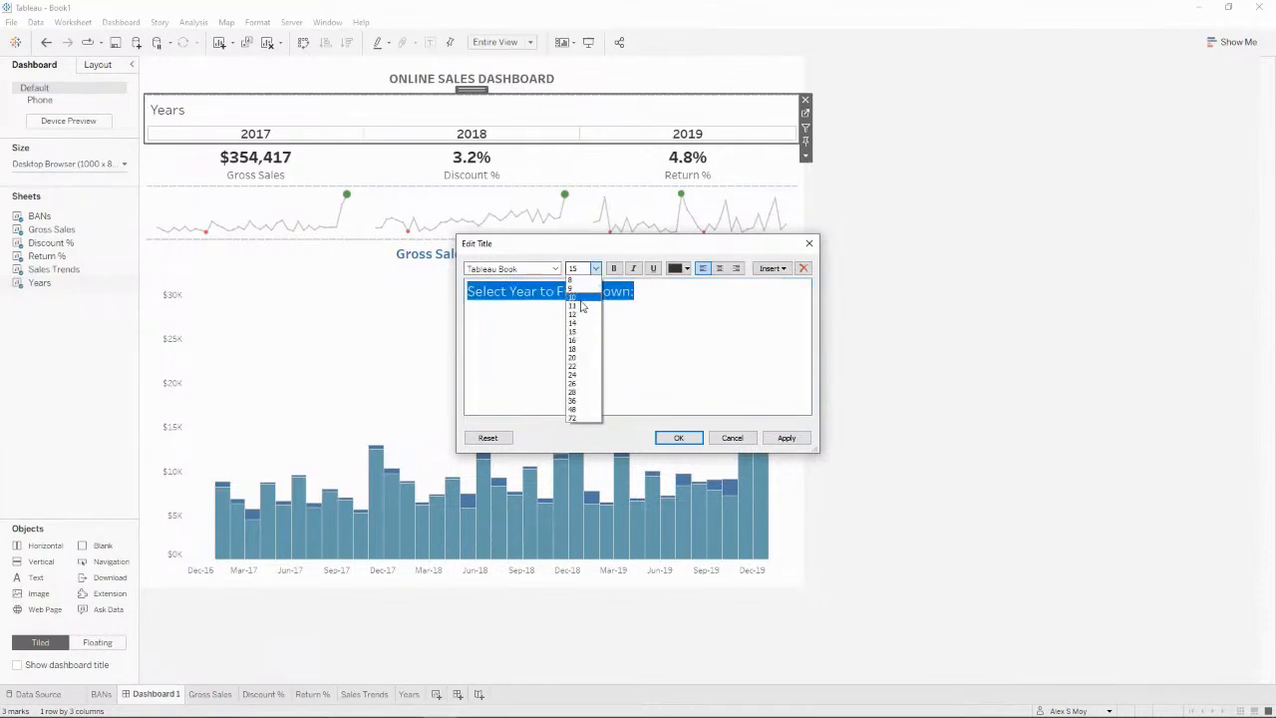
click(582, 297)
click(787, 437)
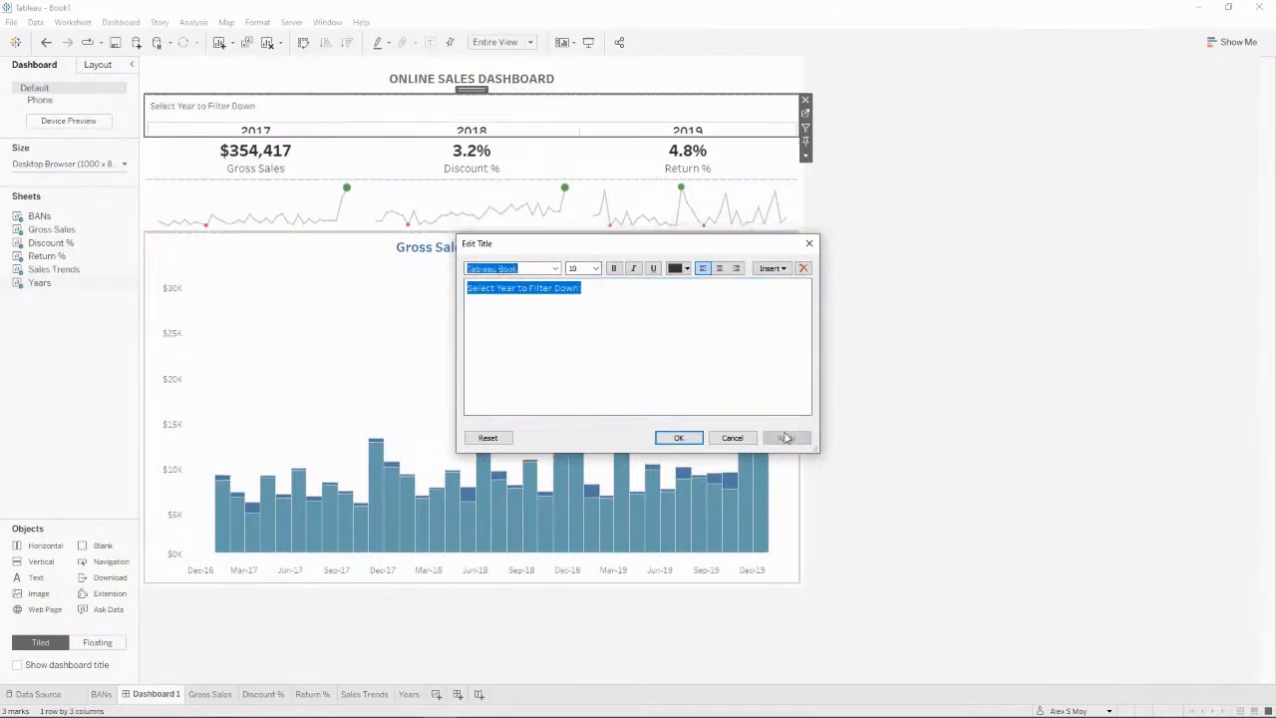
click(679, 438)
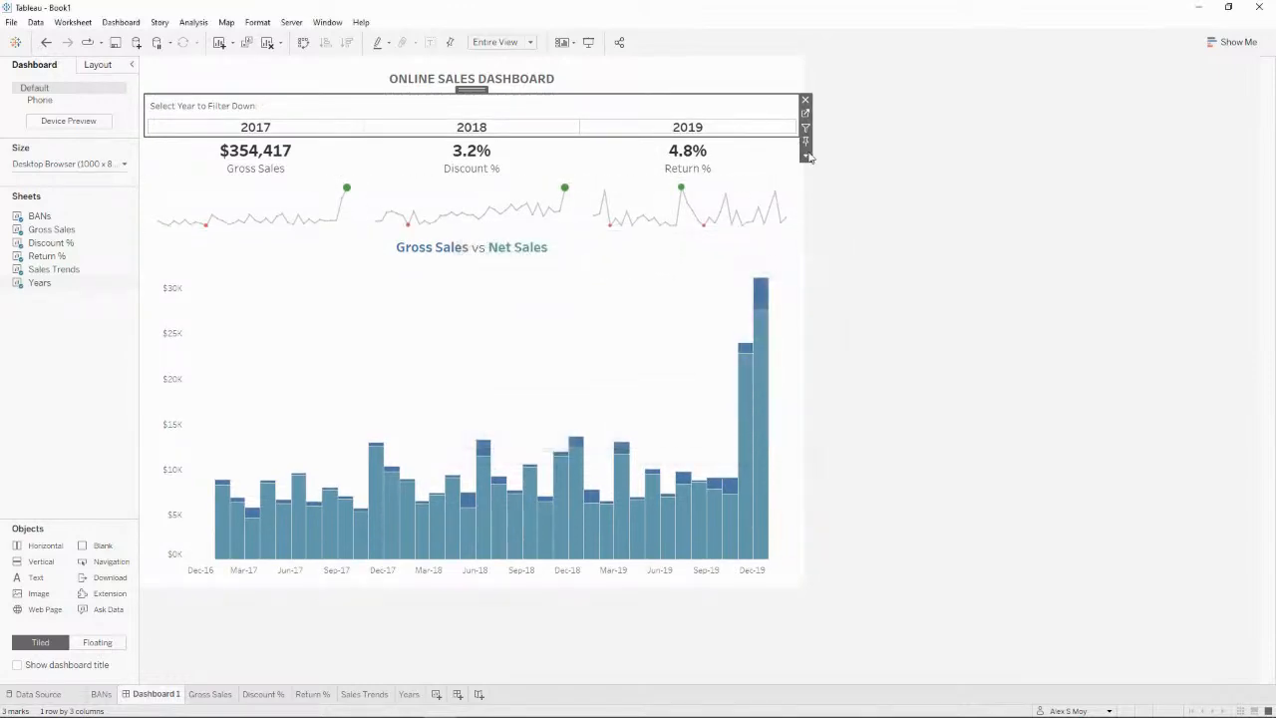
Step: Make the Years sheet slightly taller on the dashboard so the year labels have more room
drag(573, 135, 576, 143)
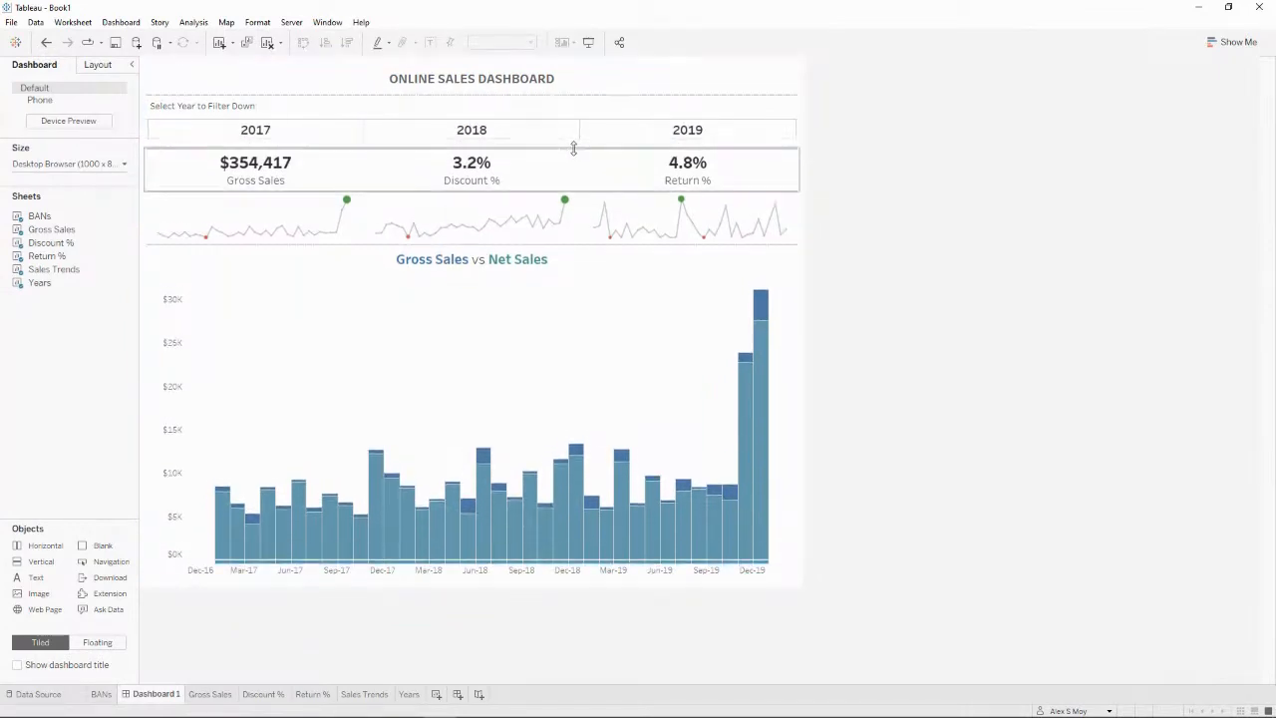
click(280, 135)
click(281, 135)
click(281, 136)
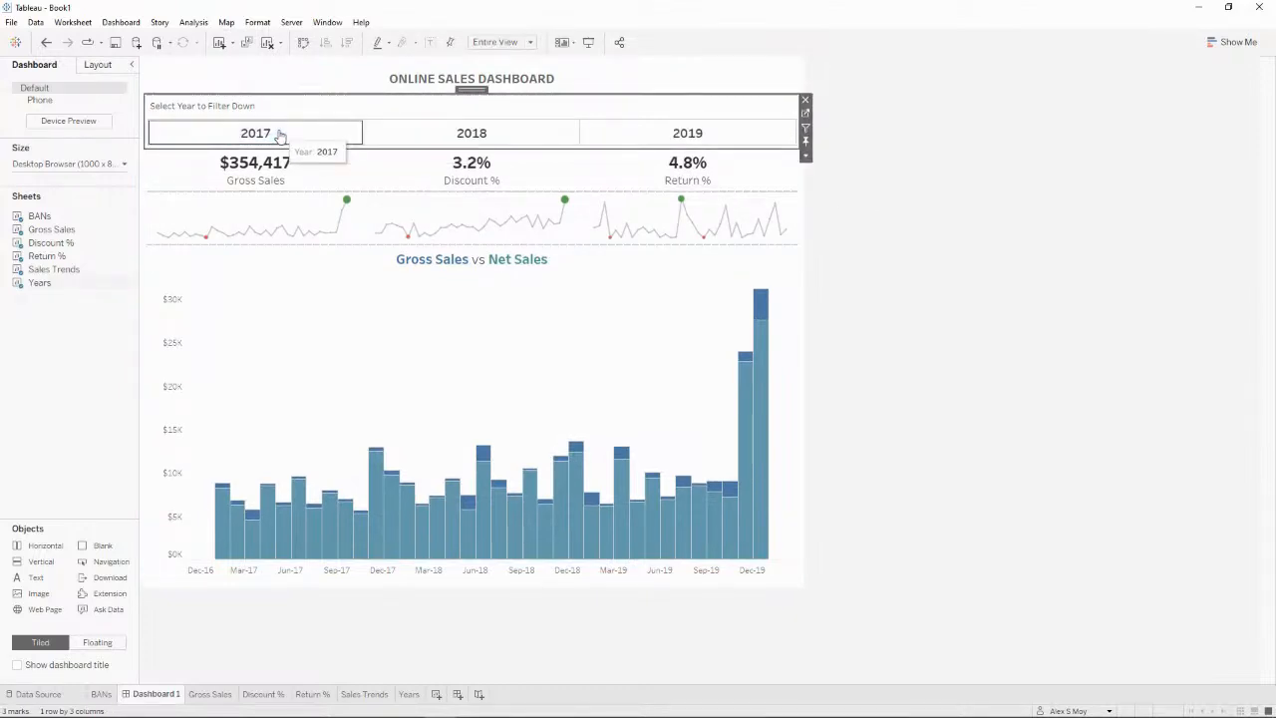
Step: On the Years worksheet, exclude the Year field on Columns from the tooltip
click(806, 155)
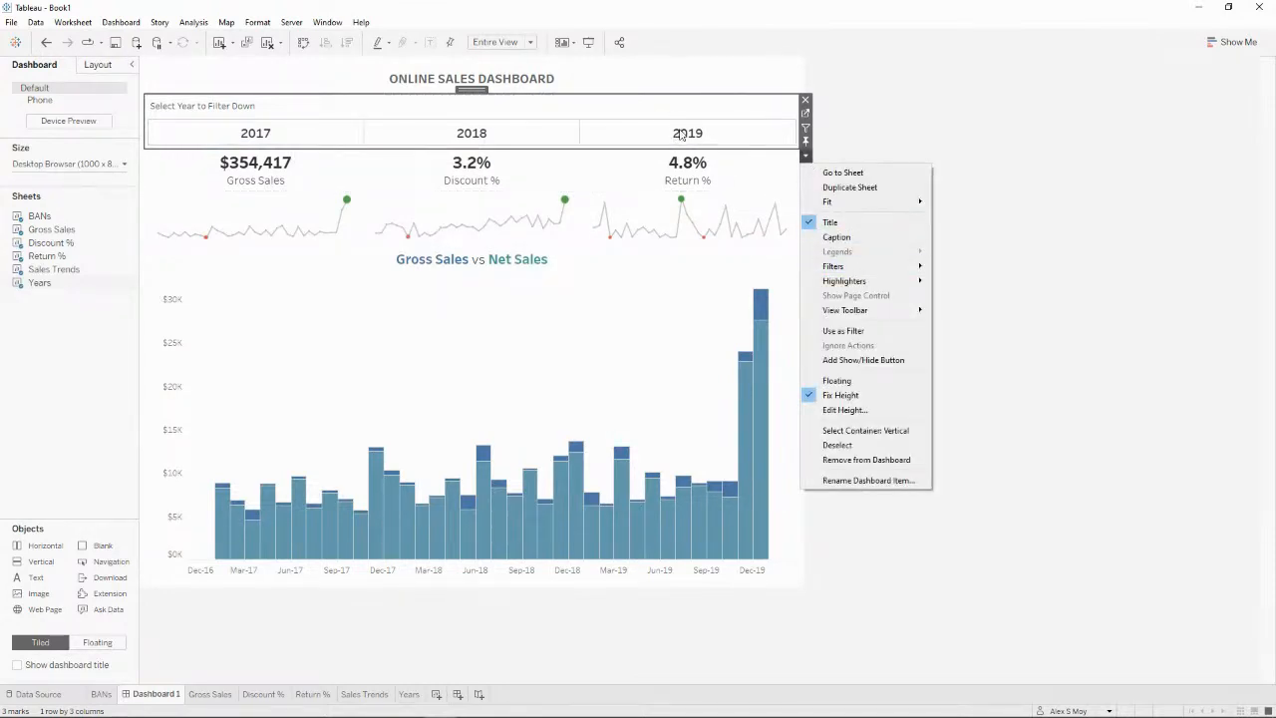
click(806, 114)
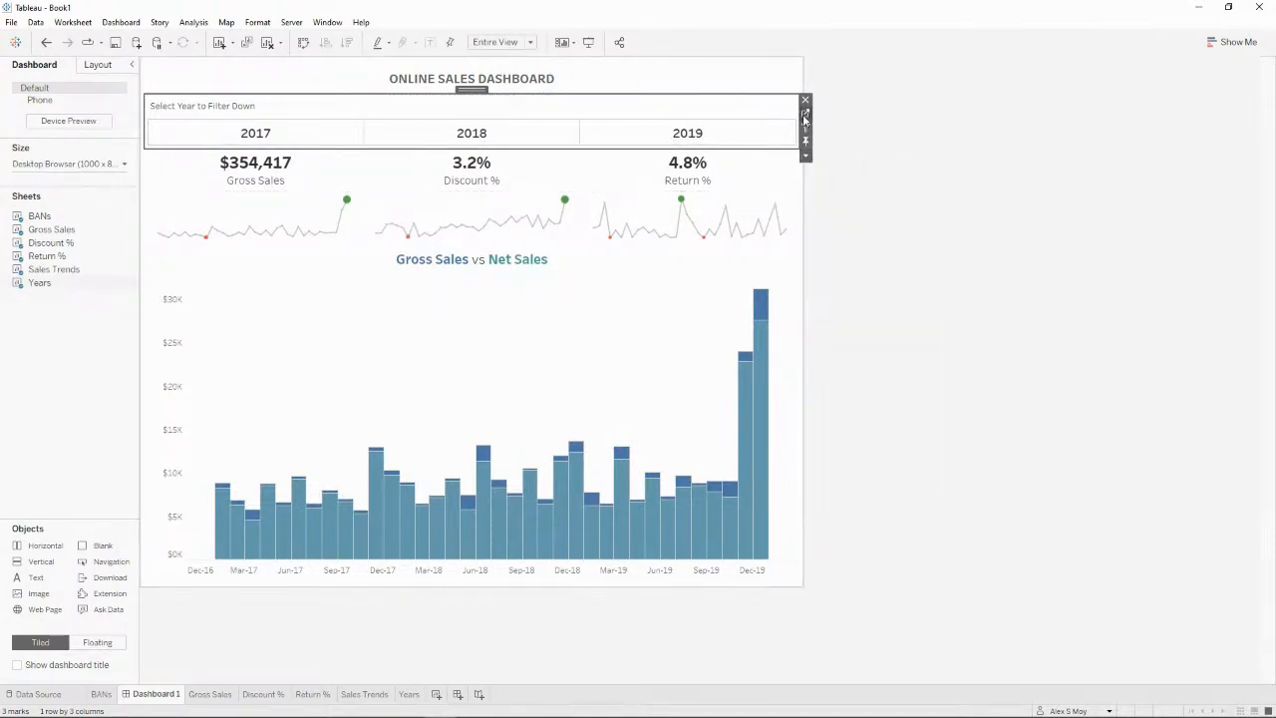
right_click(388, 65)
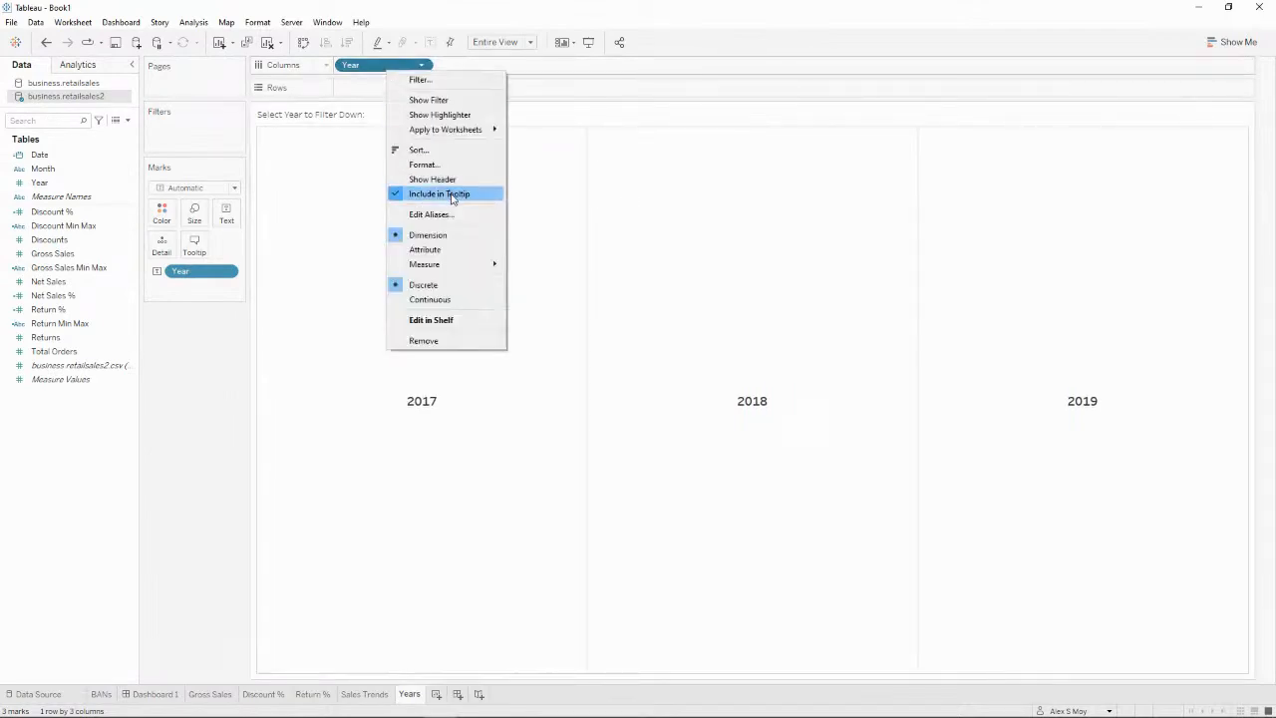
click(458, 194)
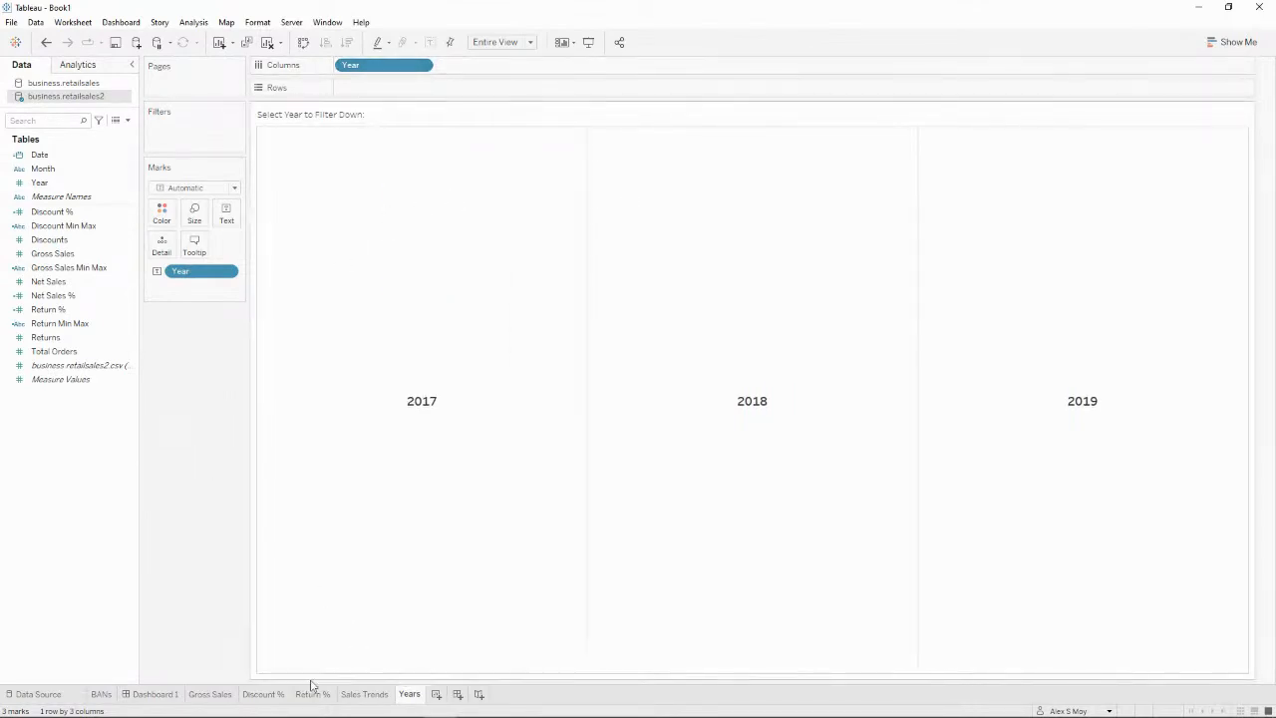
Step: Return to Dashboard 1 and use the Years sheet as a filter for the other sheets
click(155, 695)
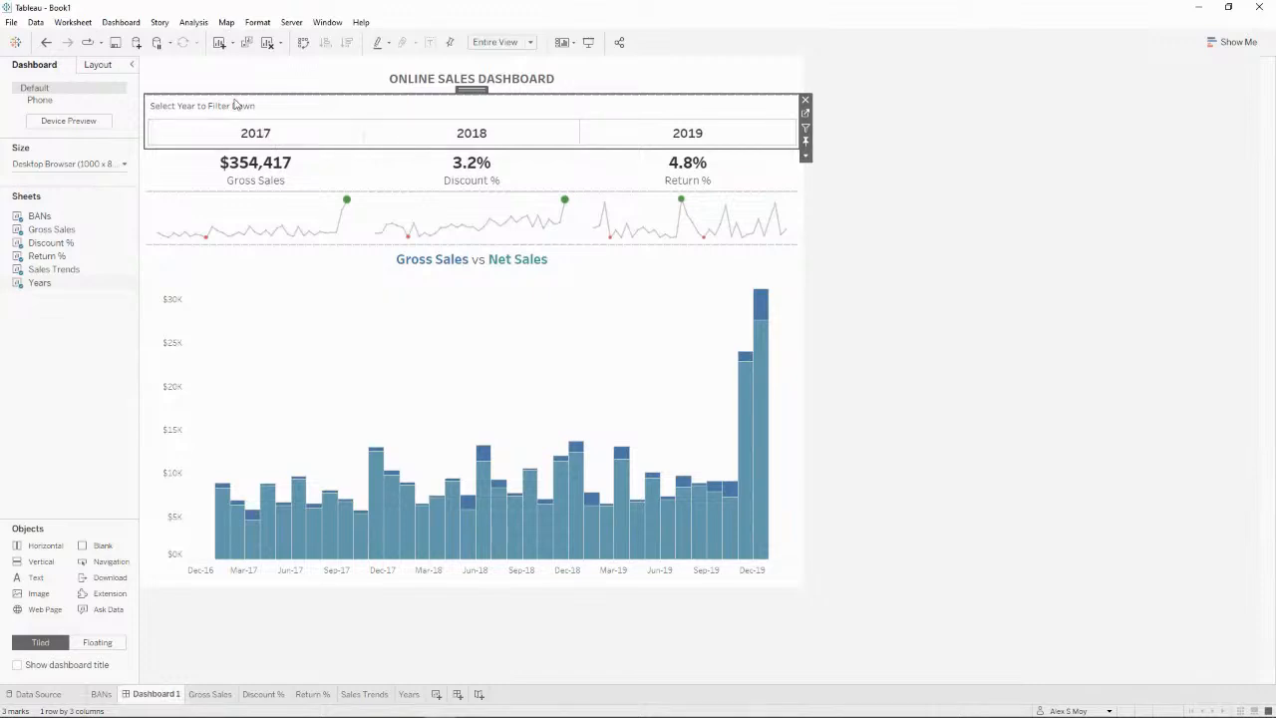
click(121, 23)
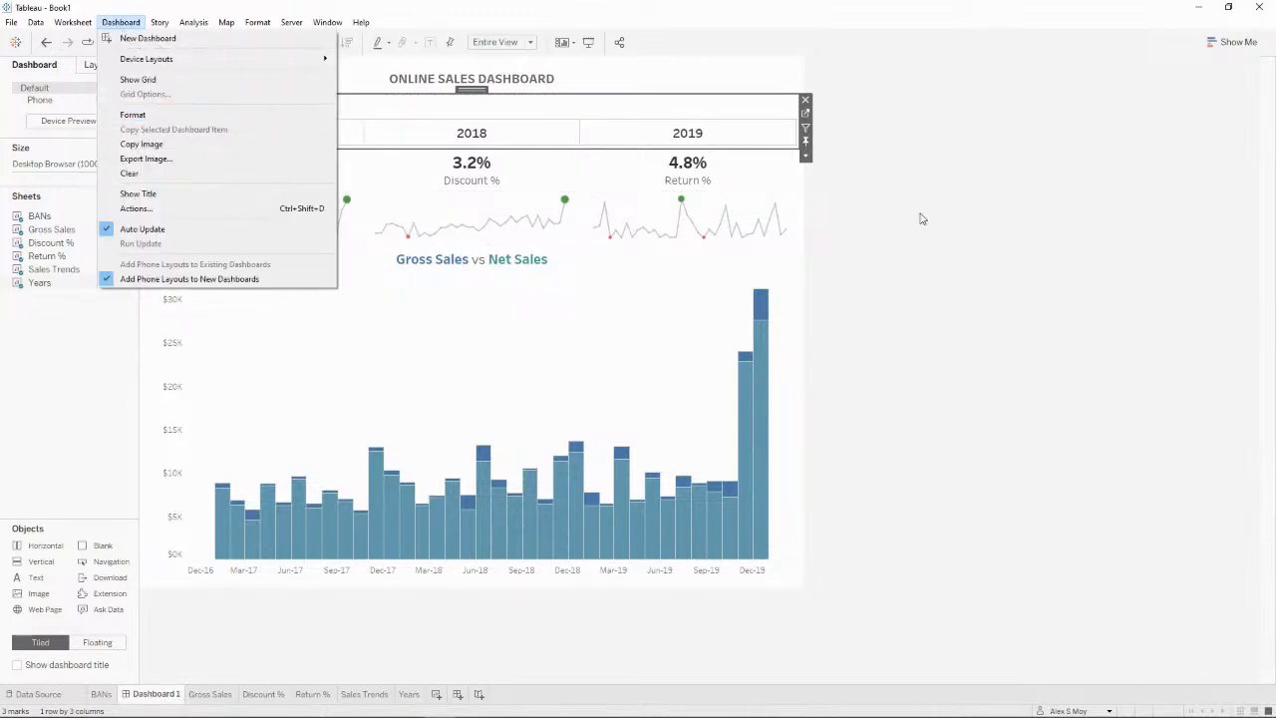
click(753, 123)
click(750, 126)
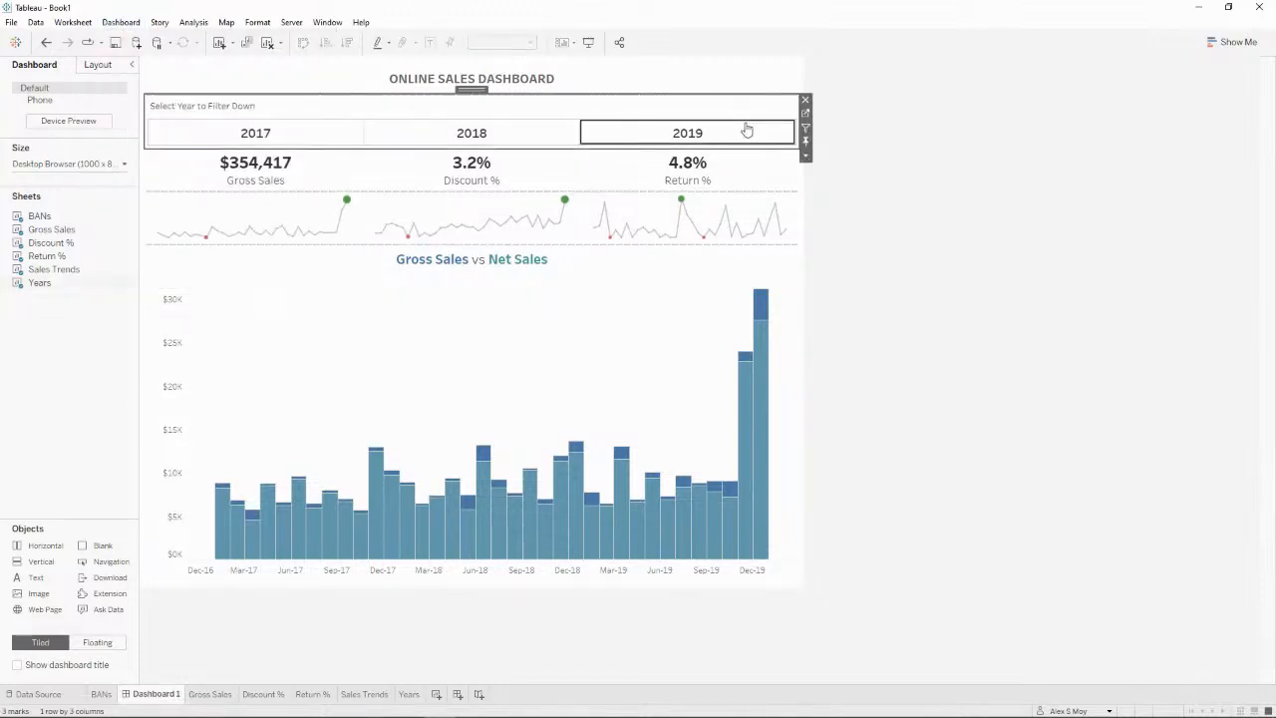
click(806, 130)
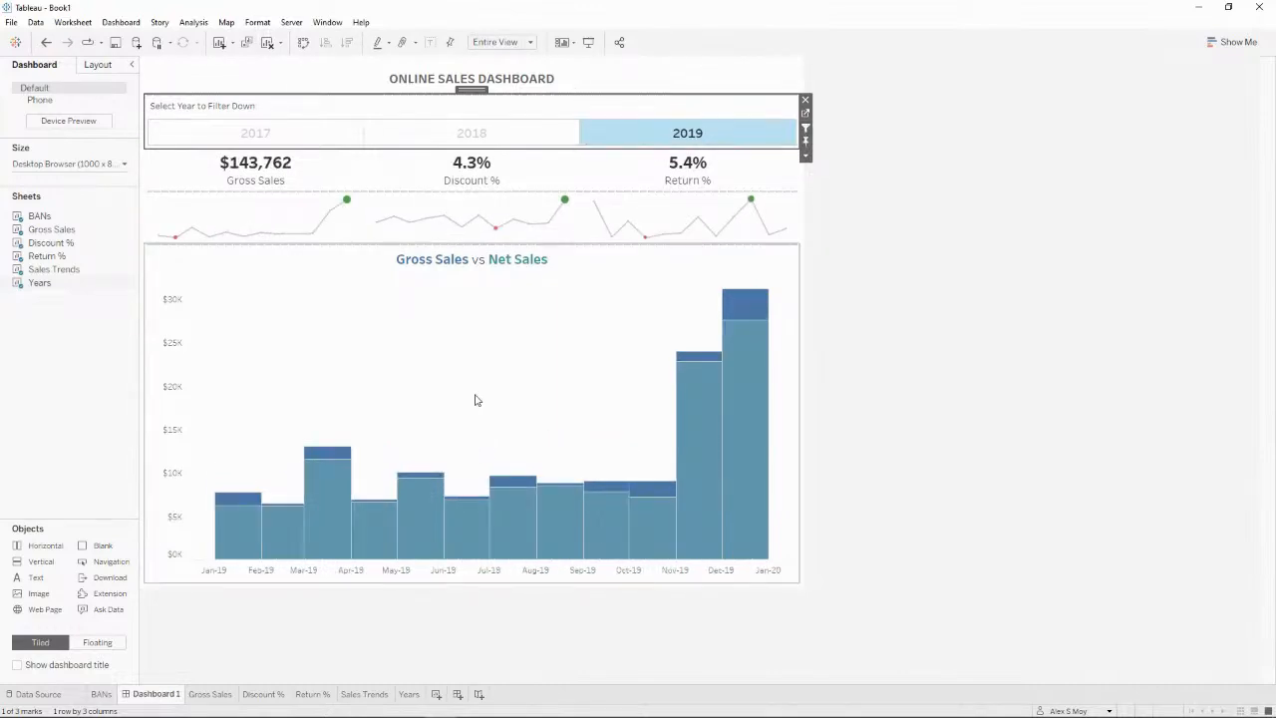
Step: Test the year filter by clearing the 2019 selection and filtering the dashboard to 2018 and 2017 in turn
click(683, 140)
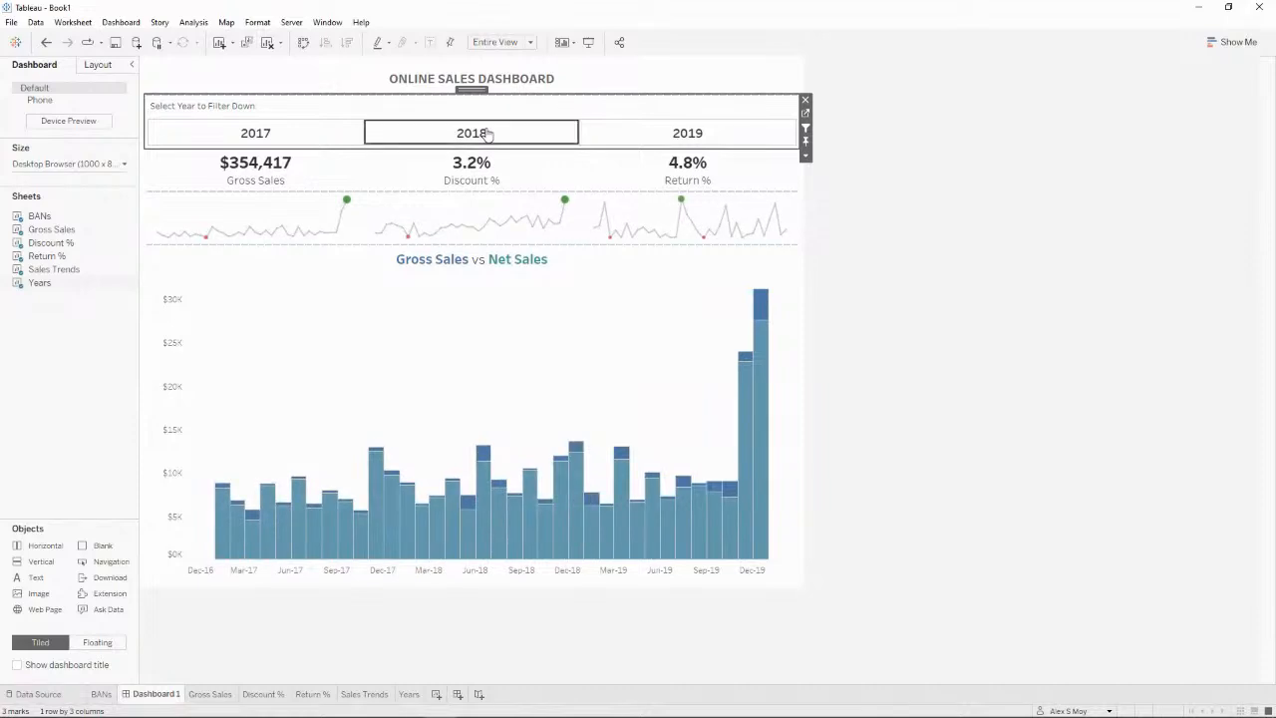
click(473, 132)
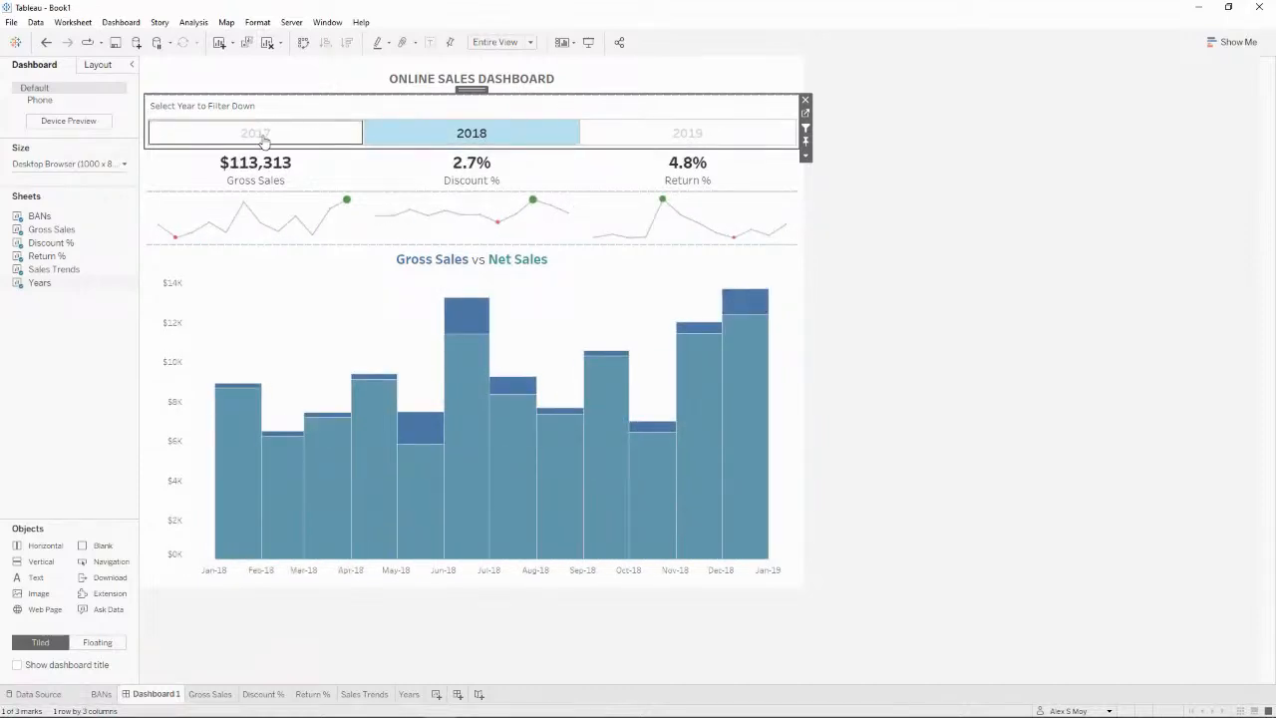
click(264, 140)
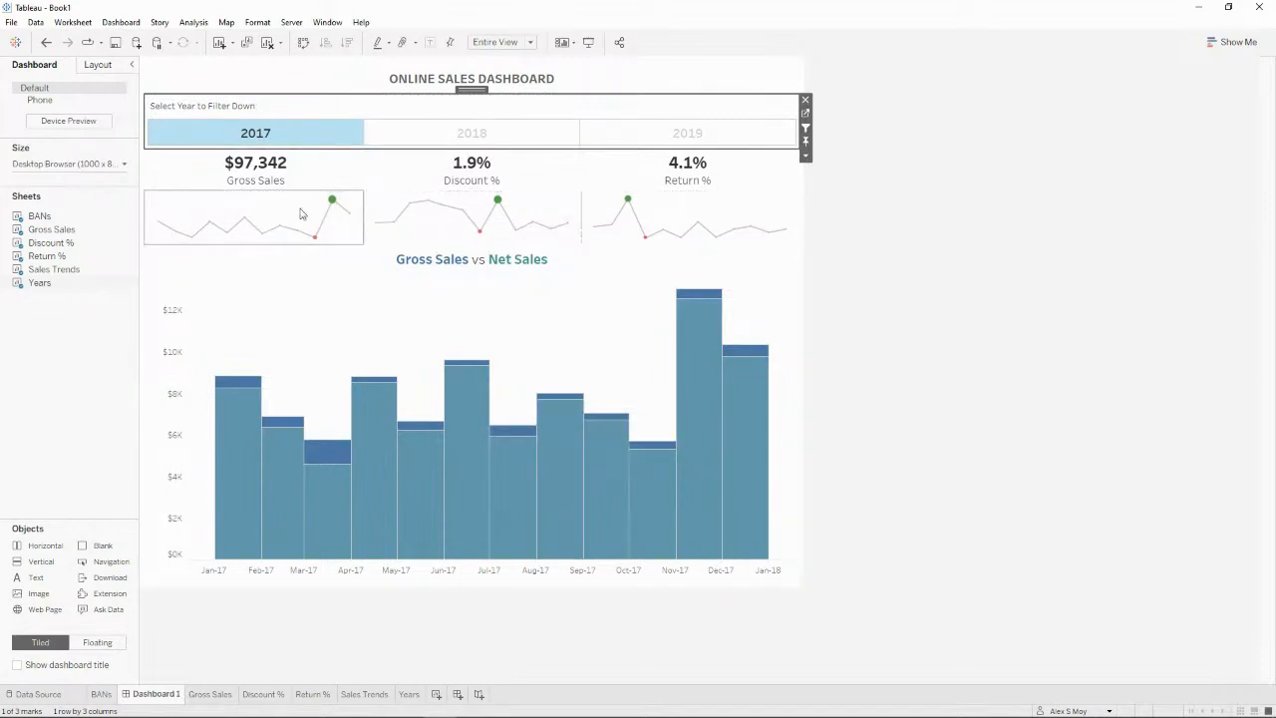
Step: Test the year filter by switching the dashboard repeatedly between 2017, 2018 and 2019, and clear the year selection at the end
click(306, 143)
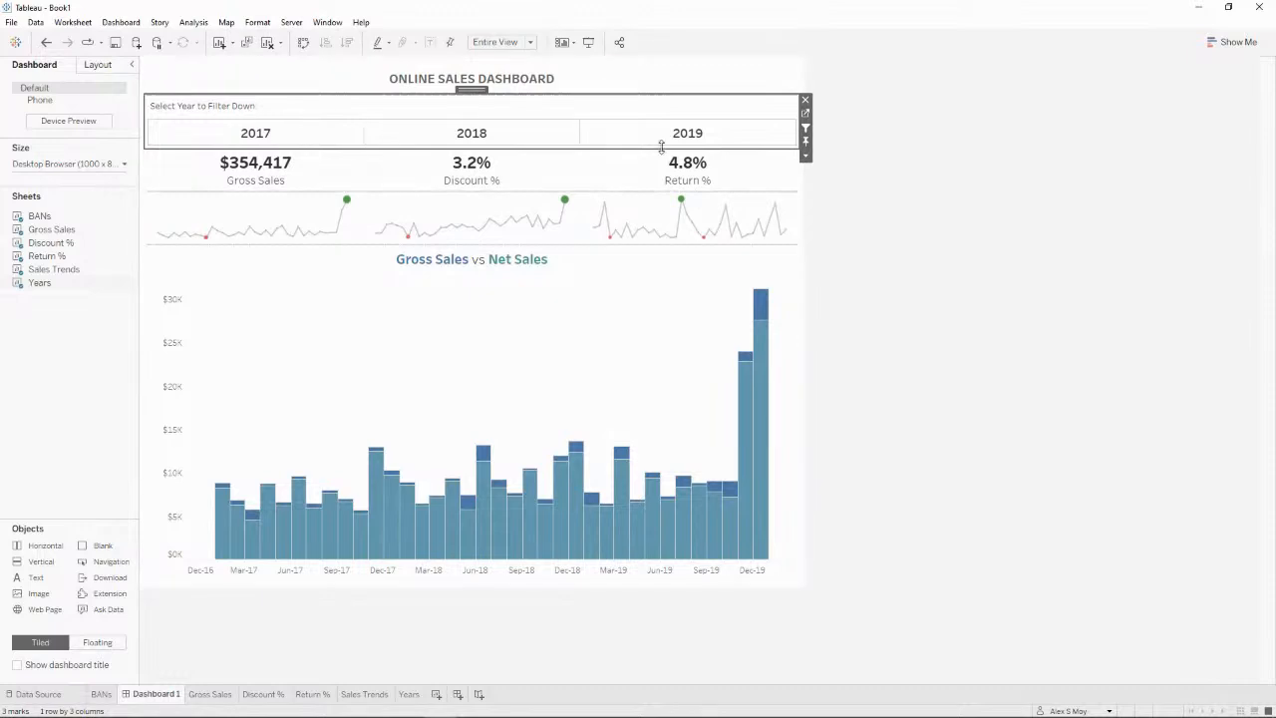
click(704, 134)
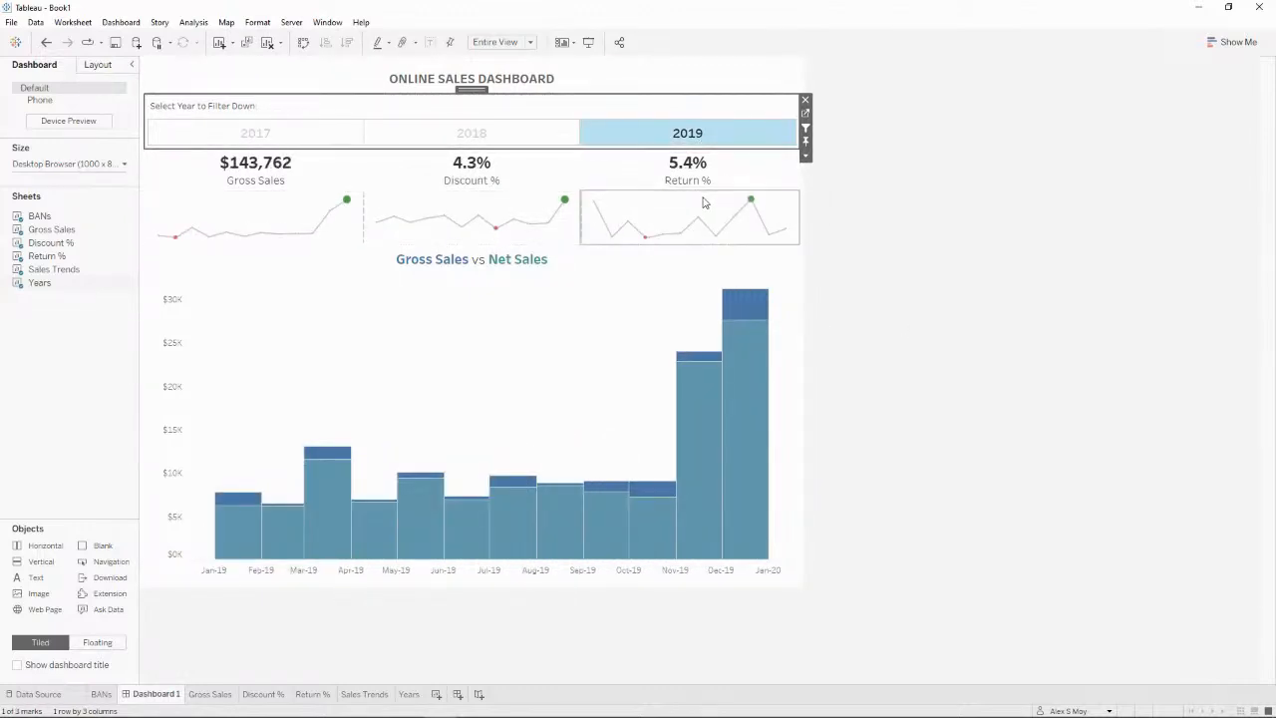
click(505, 140)
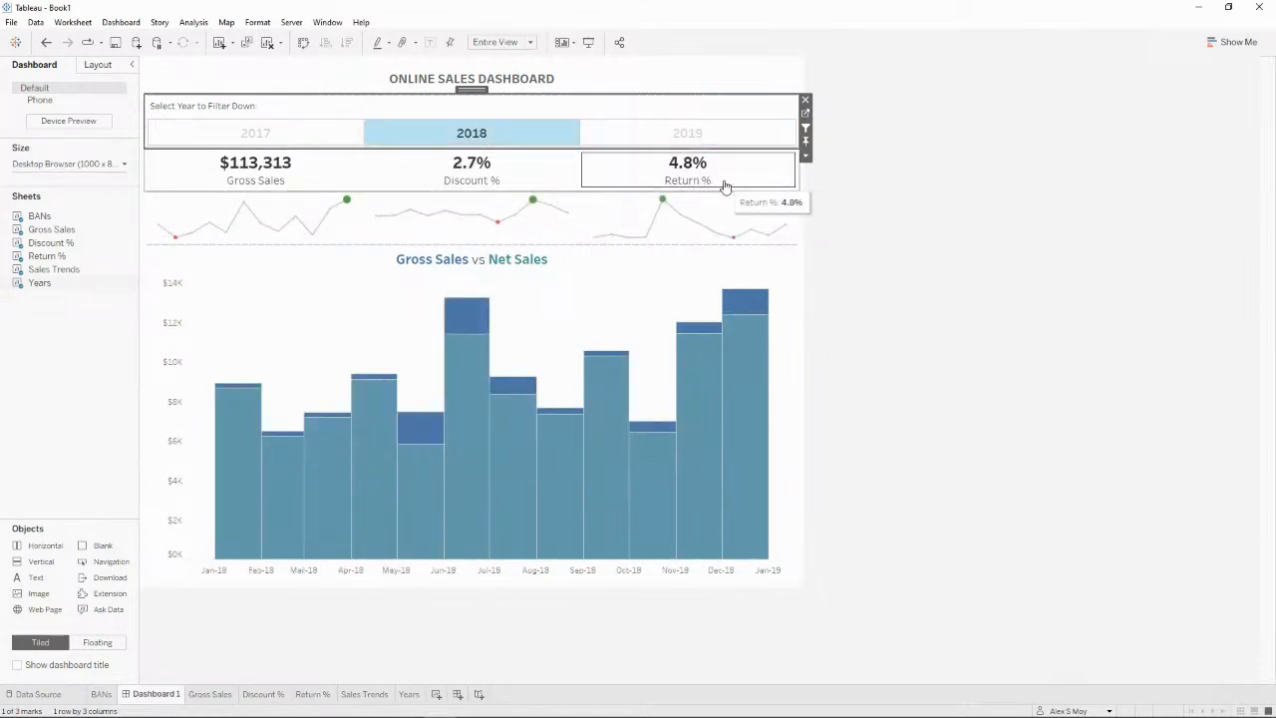
click(222, 138)
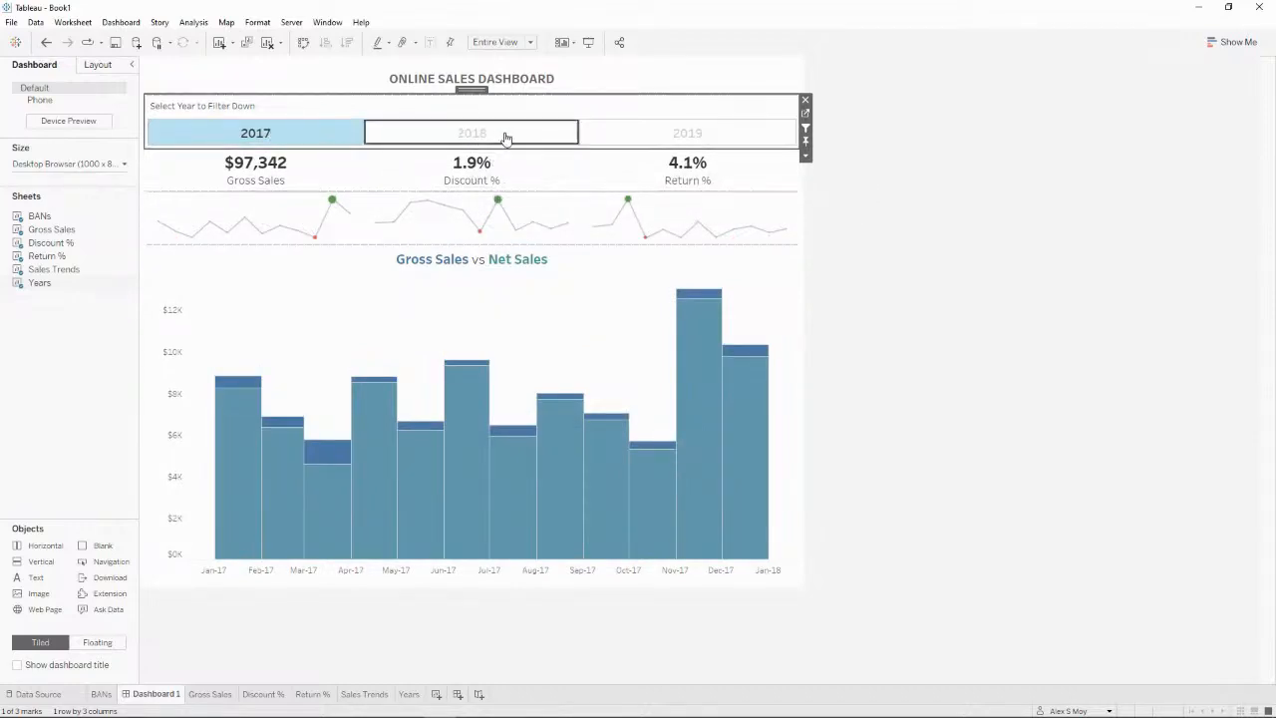
click(506, 137)
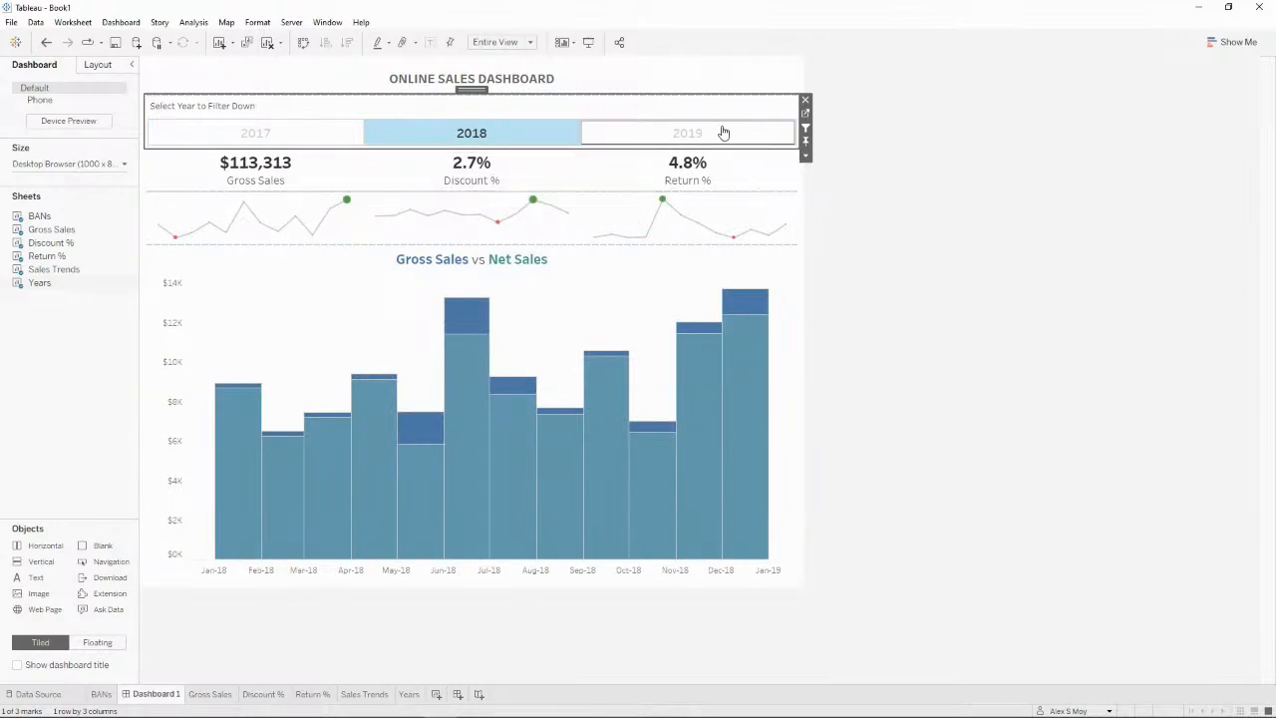
click(735, 133)
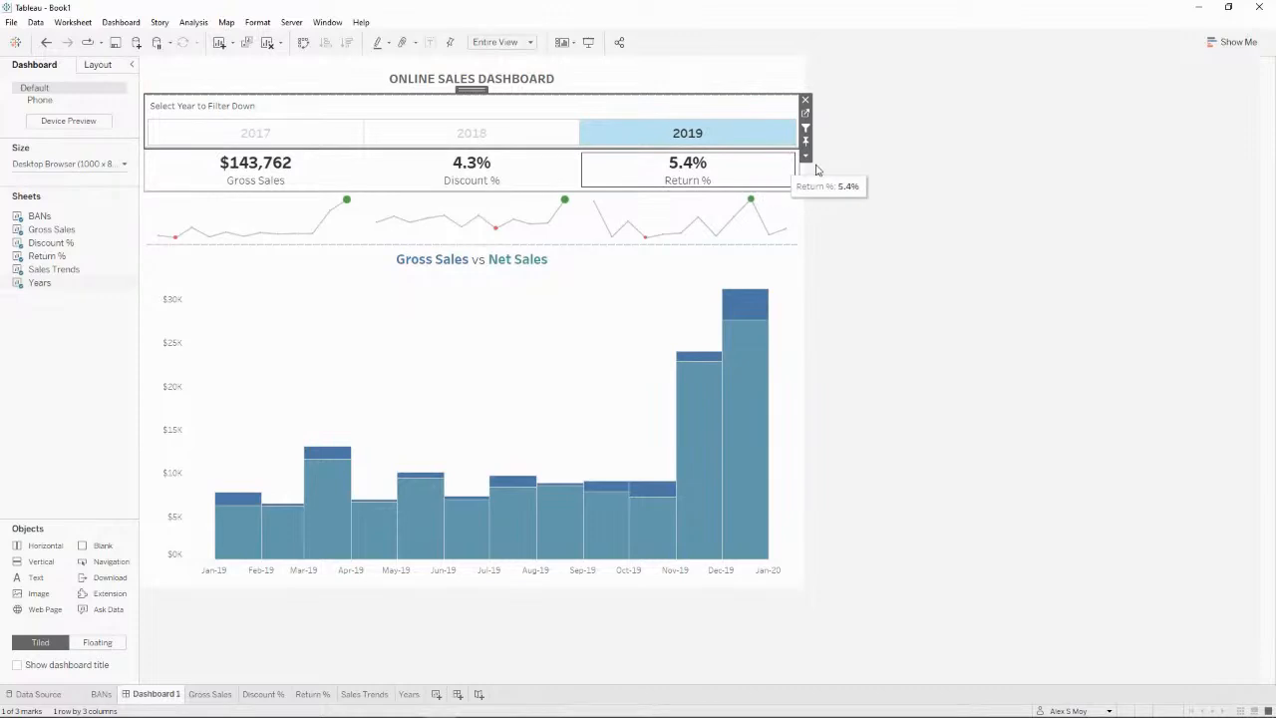
click(296, 131)
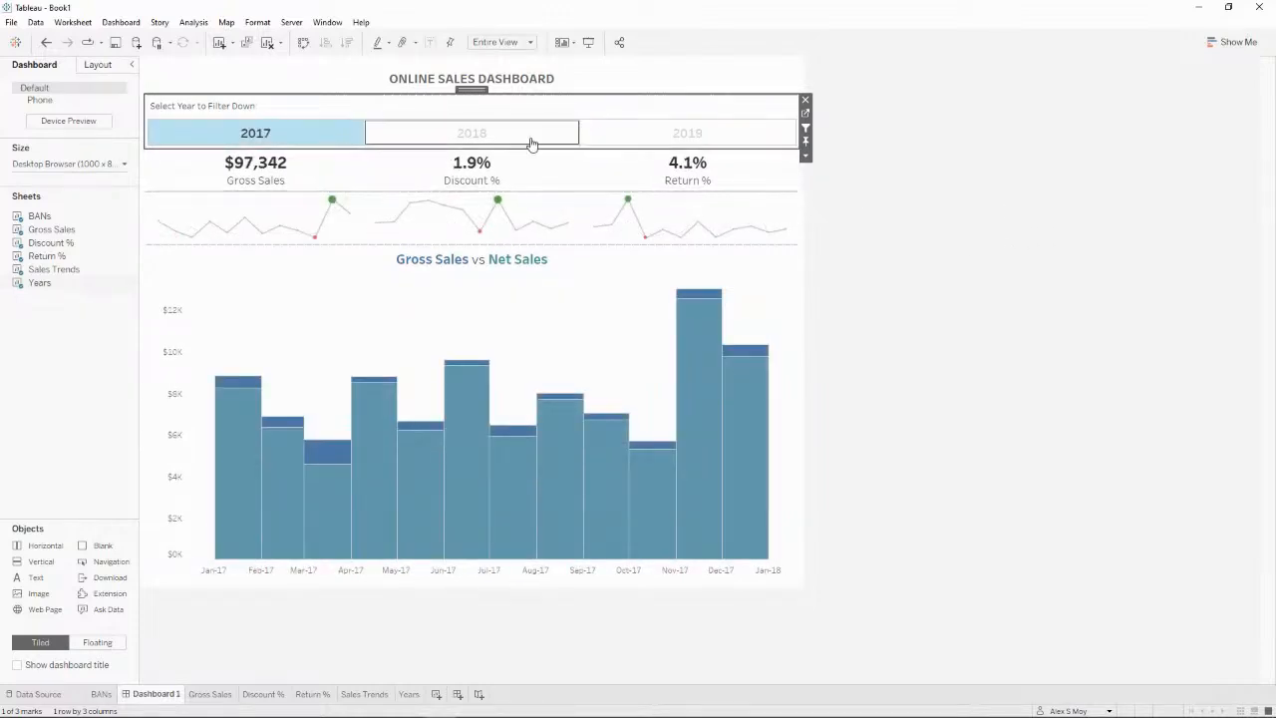
click(635, 134)
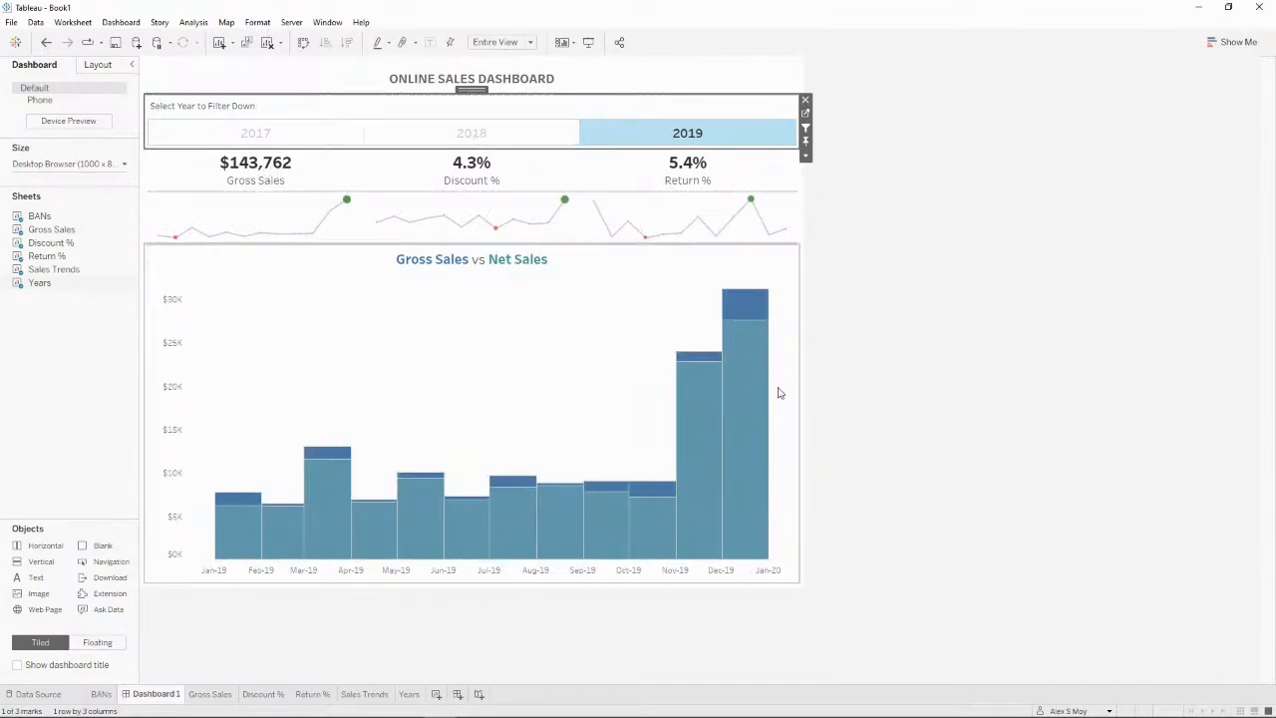
click(250, 145)
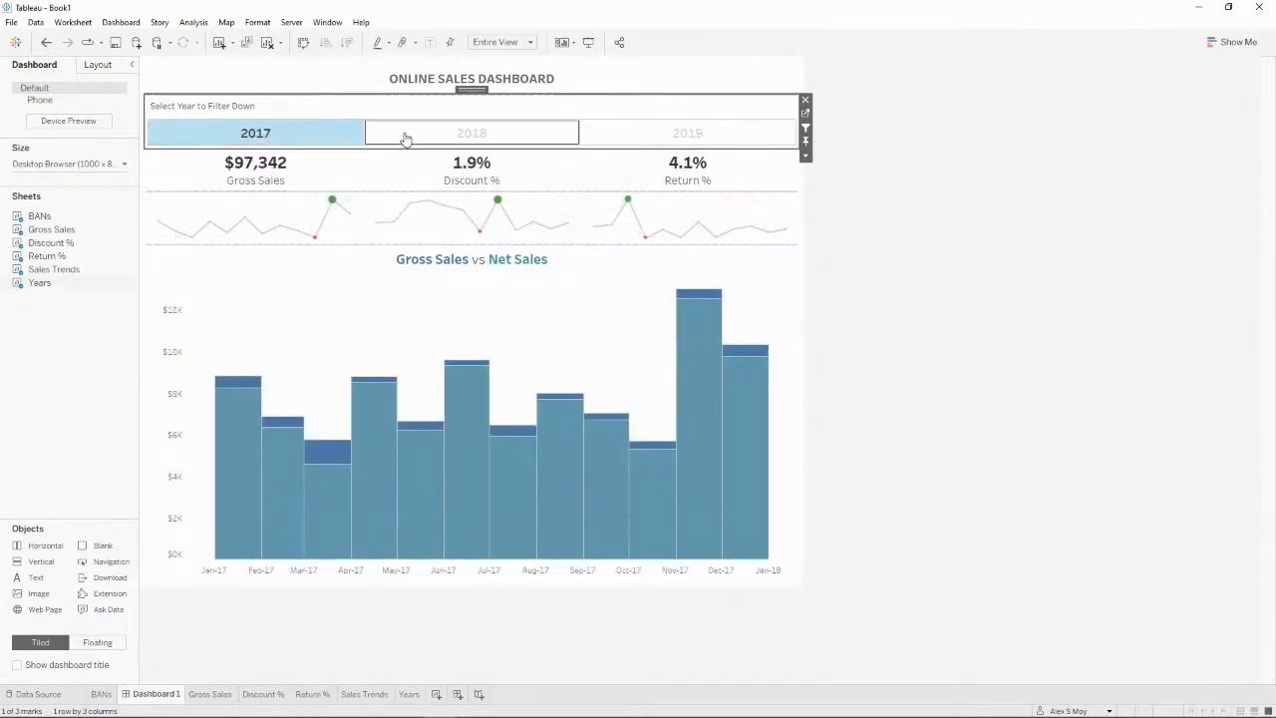
click(404, 137)
click(656, 140)
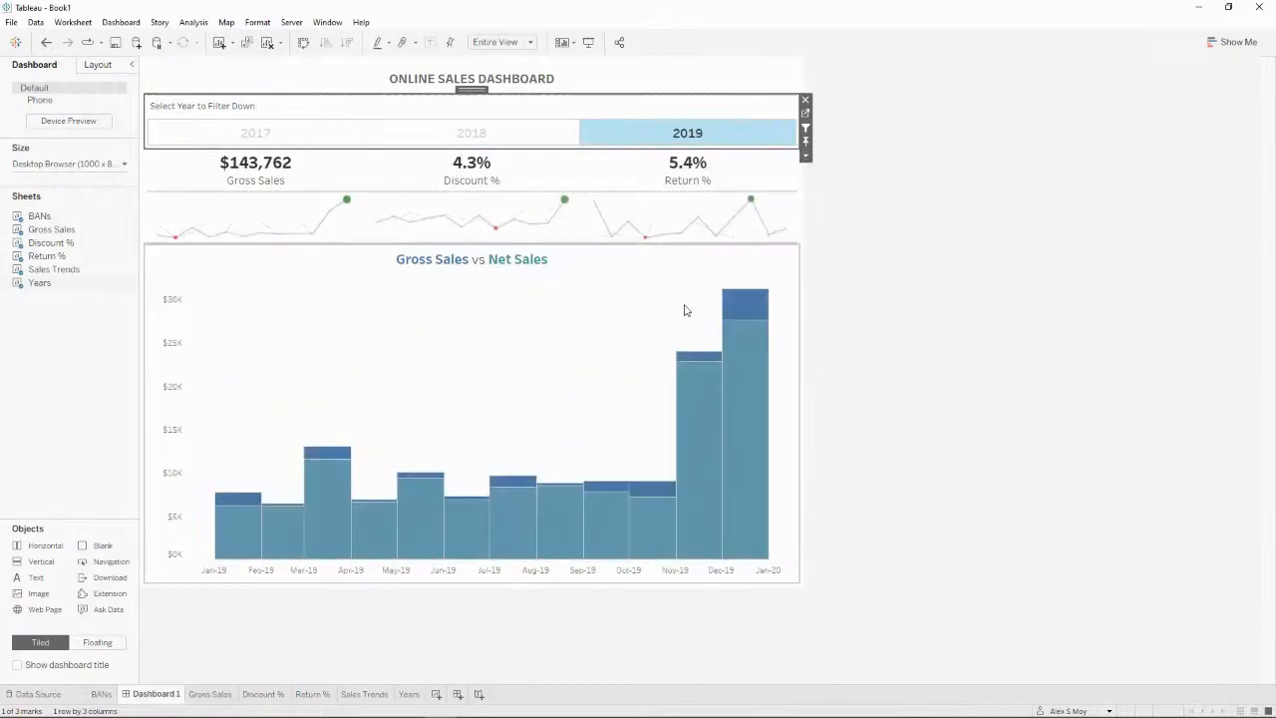
click(730, 138)
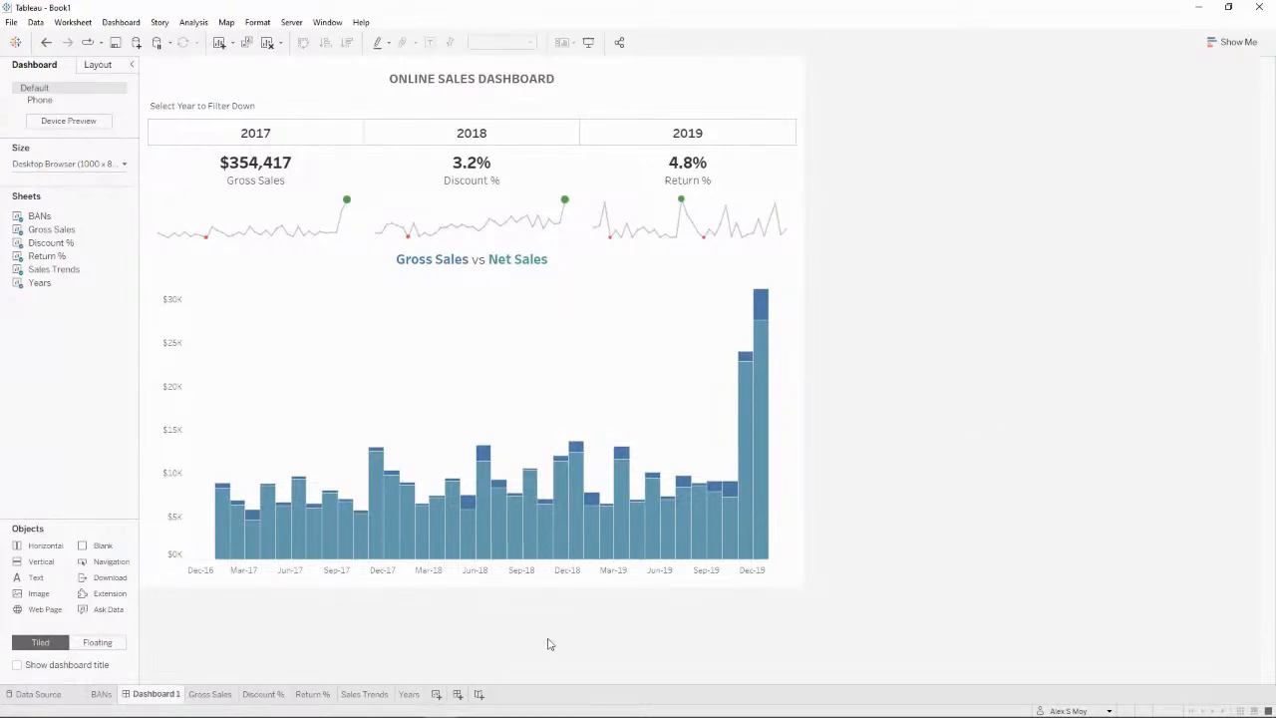
Step: Create a new worksheet and put Total Orders from the business.retailsales2 data source on Rows
key(ctrl+m)
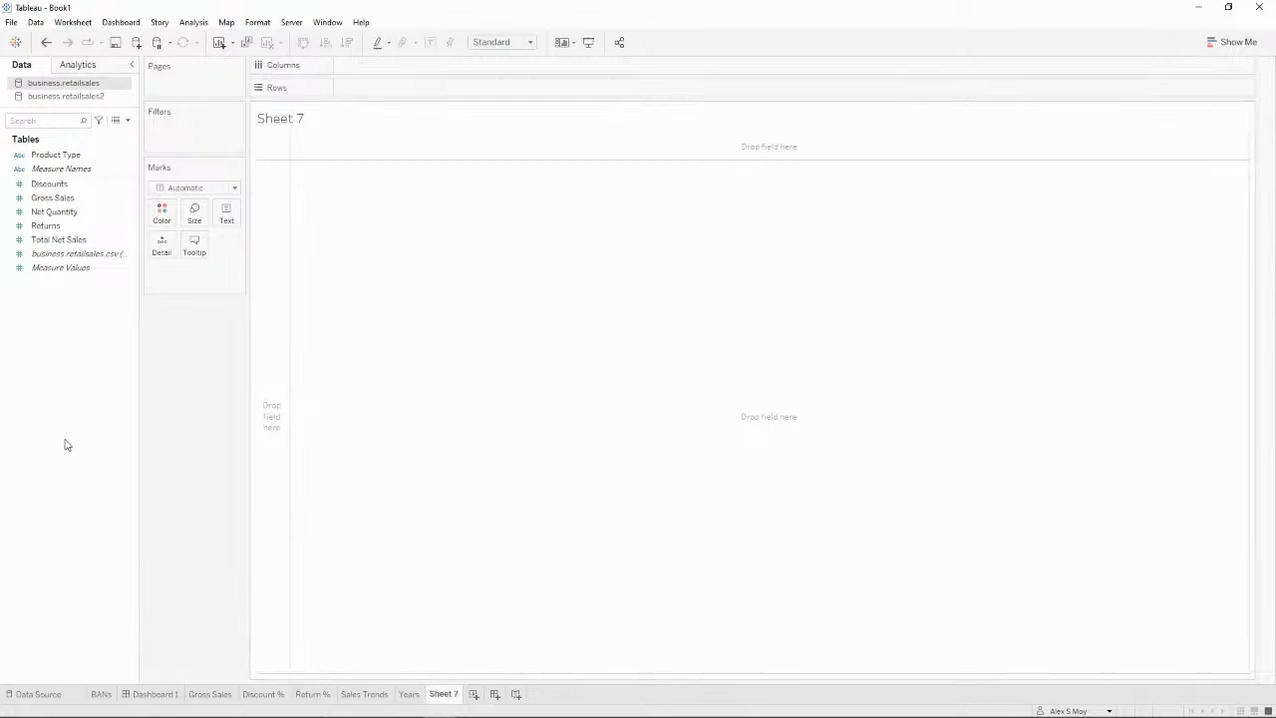
click(67, 97)
drag(89, 354, 534, 342)
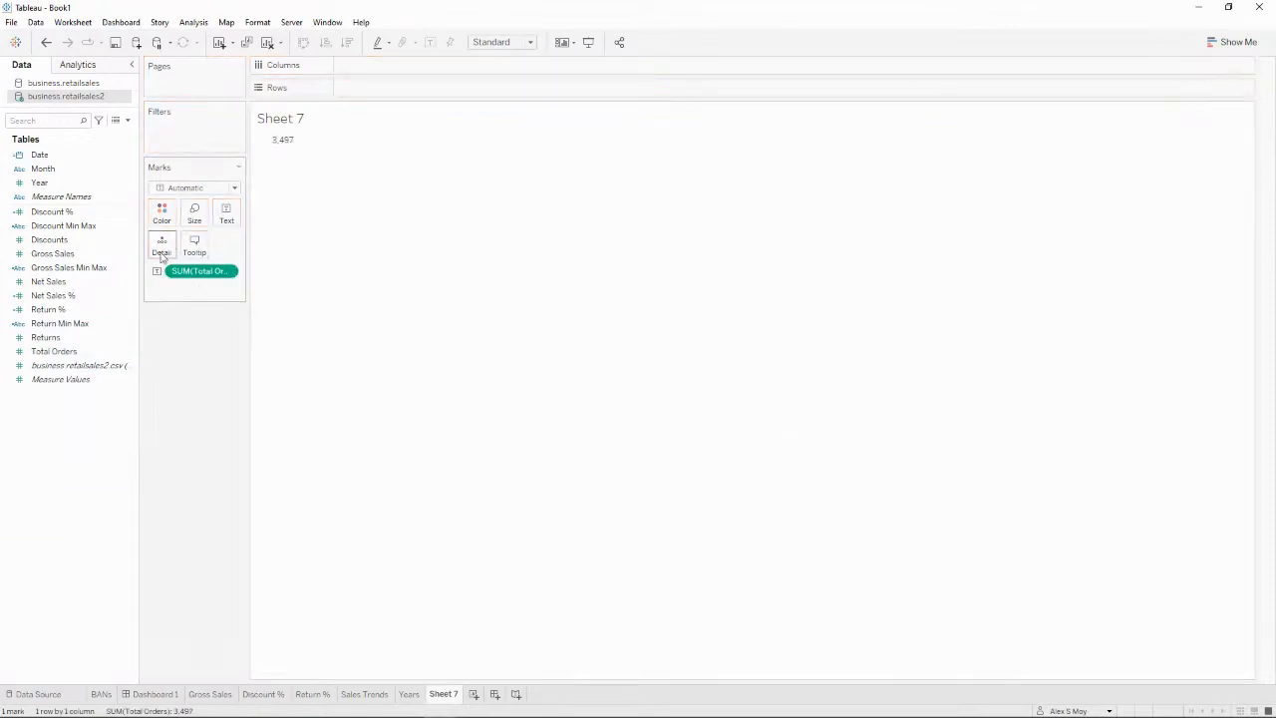
drag(200, 271, 406, 90)
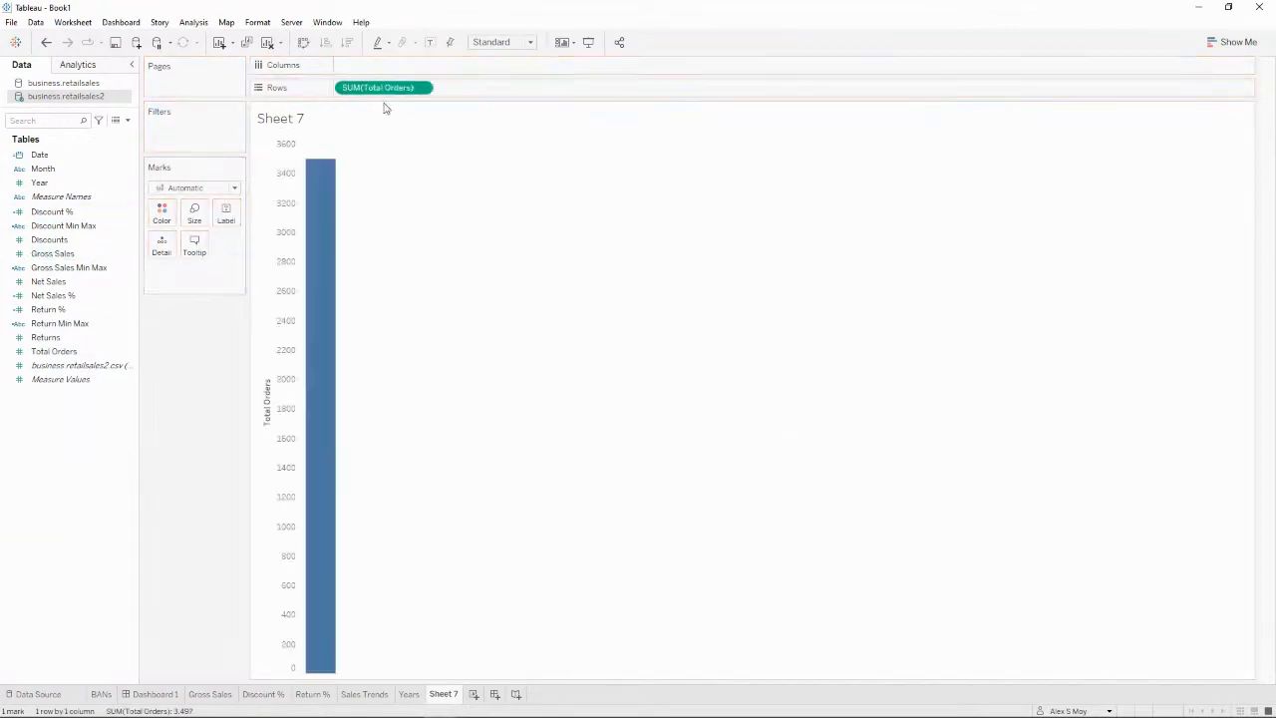
Step: Add Date to Columns as a continuous date to plot Total Orders over time
drag(40, 154, 470, 71)
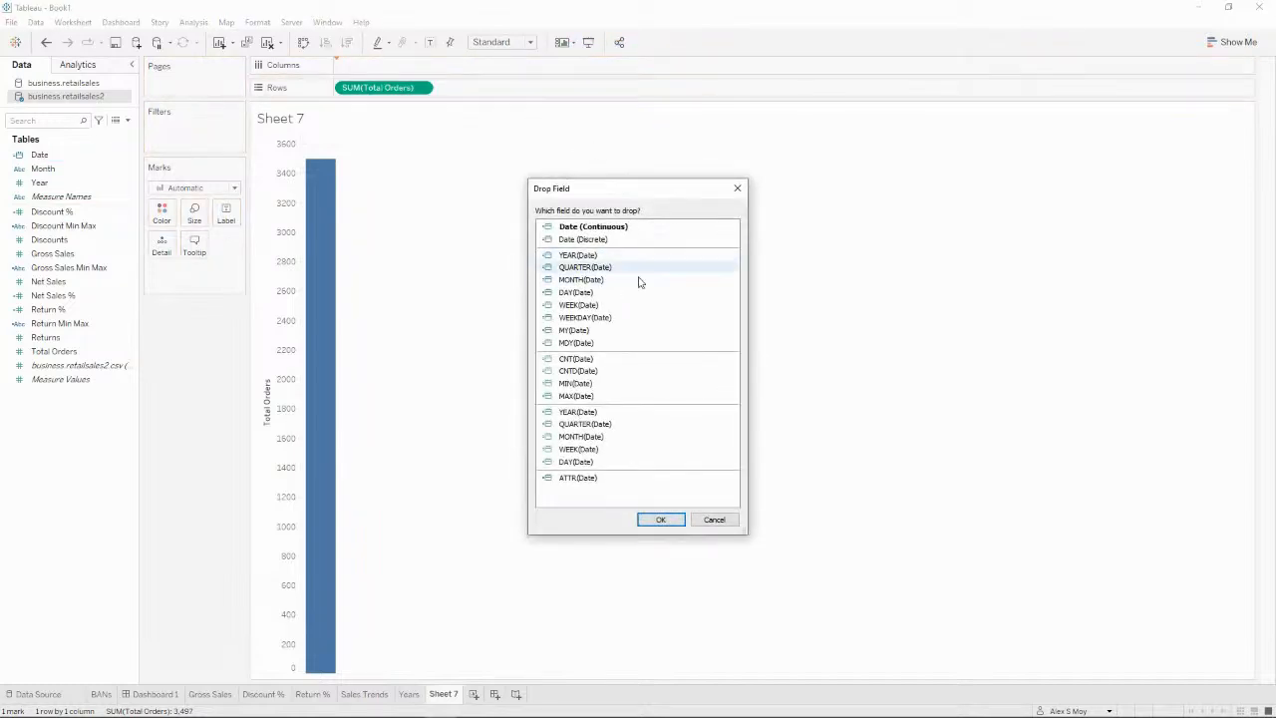
click(638, 240)
click(626, 227)
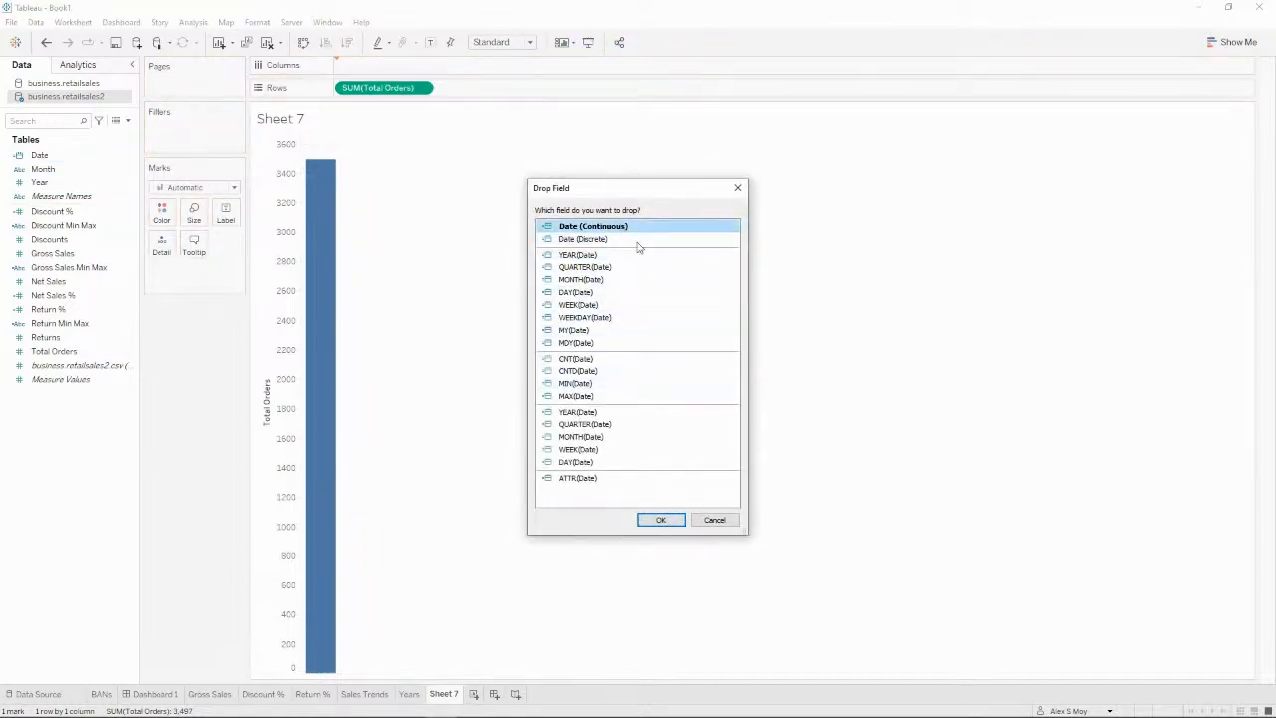
click(671, 519)
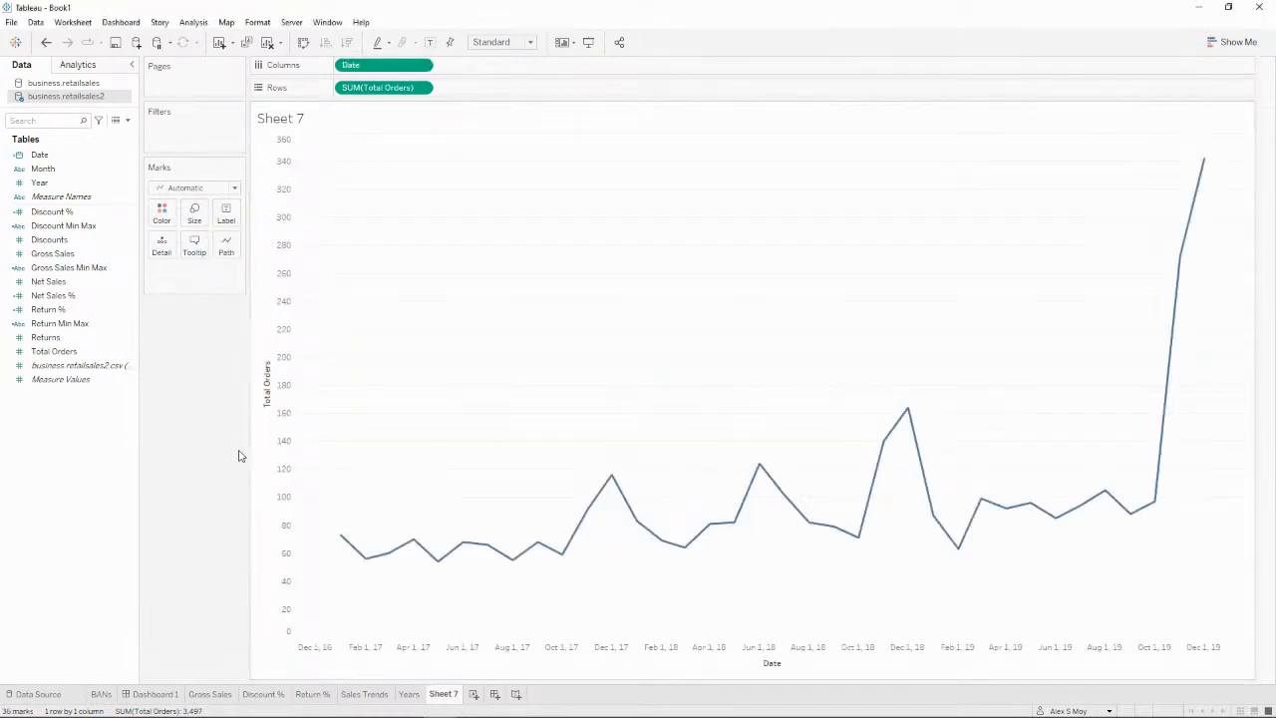
Step: Remove the title from the Date axis
right_click(721, 655)
click(785, 558)
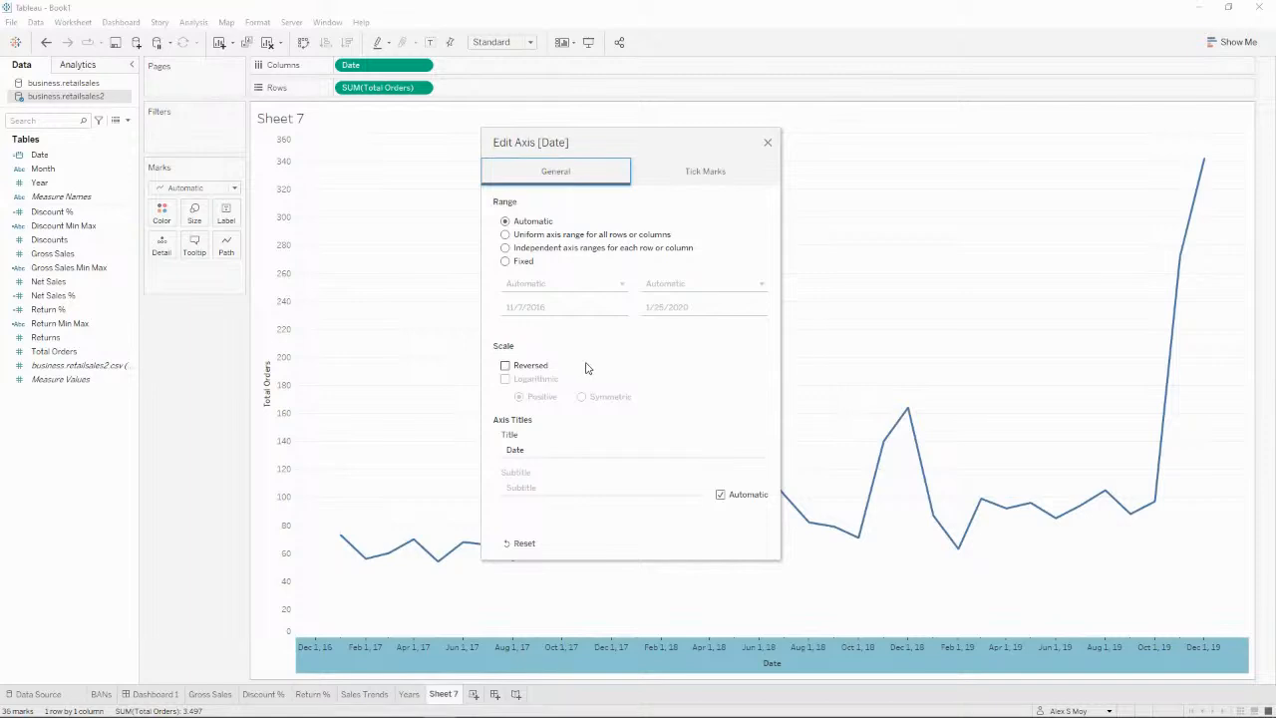
click(552, 450)
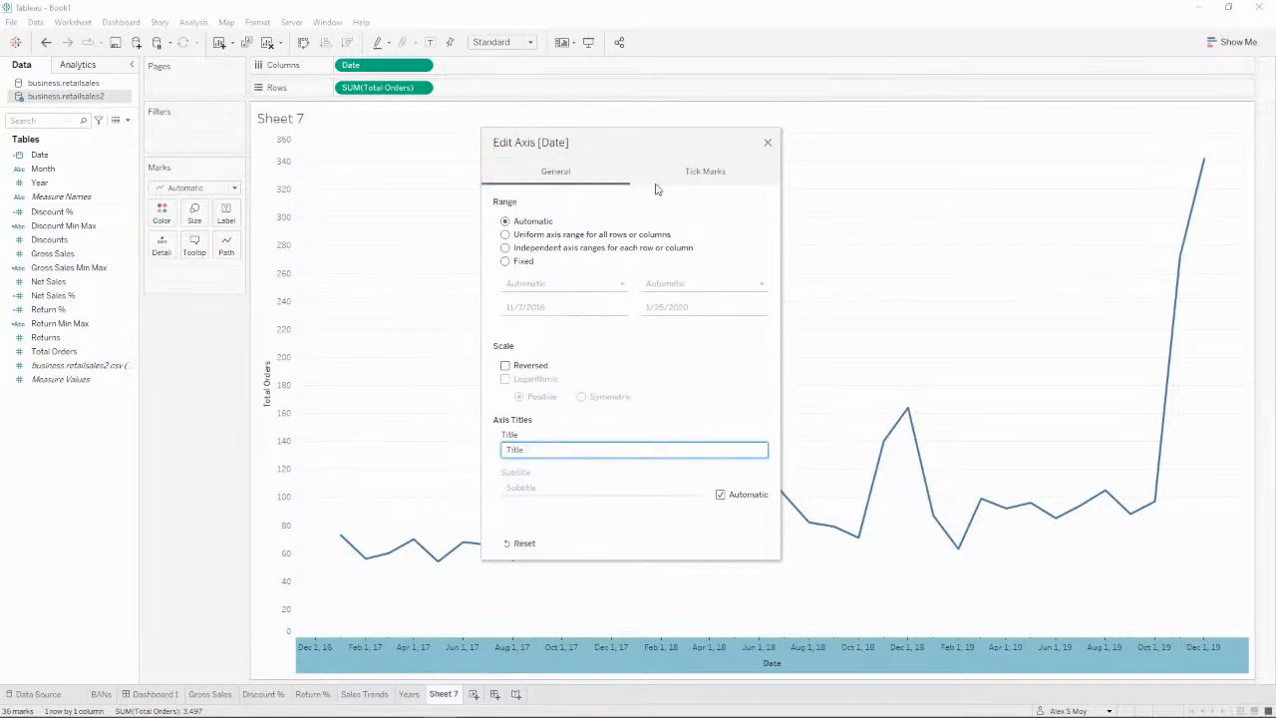
click(767, 143)
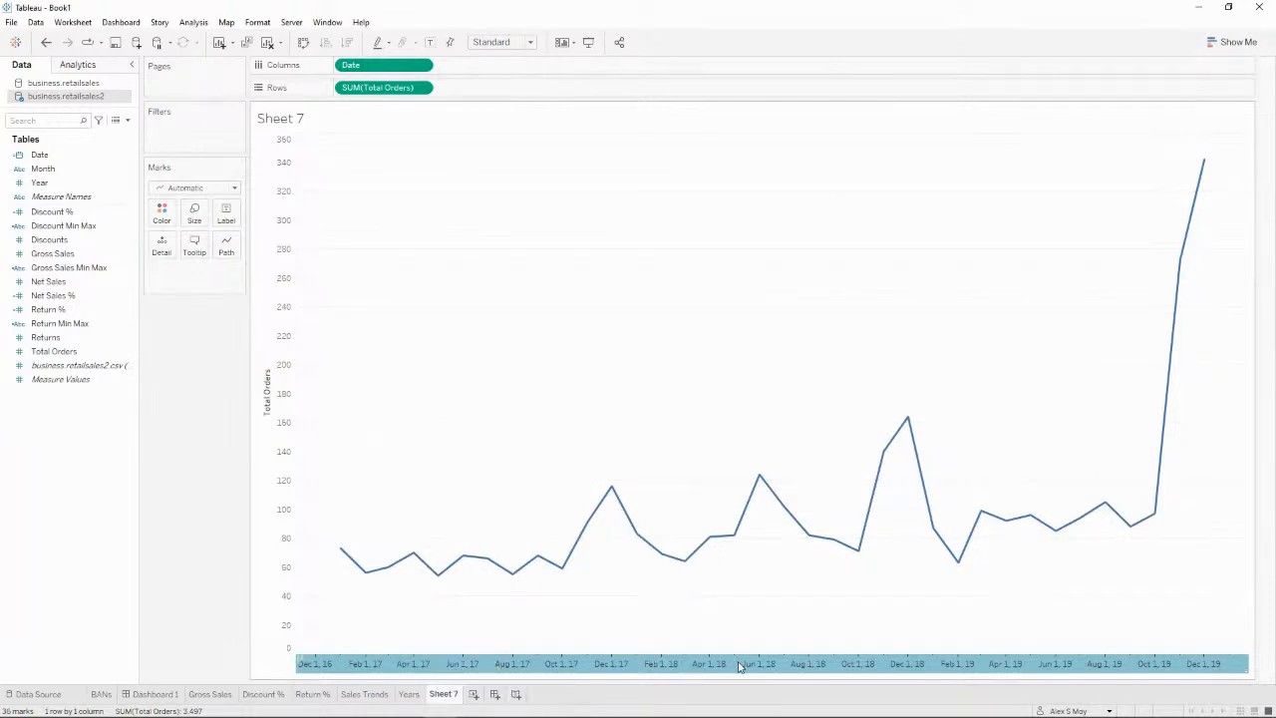
Step: Format the Date axis labels with the custom date format mmm-yy
right_click(453, 660)
click(518, 615)
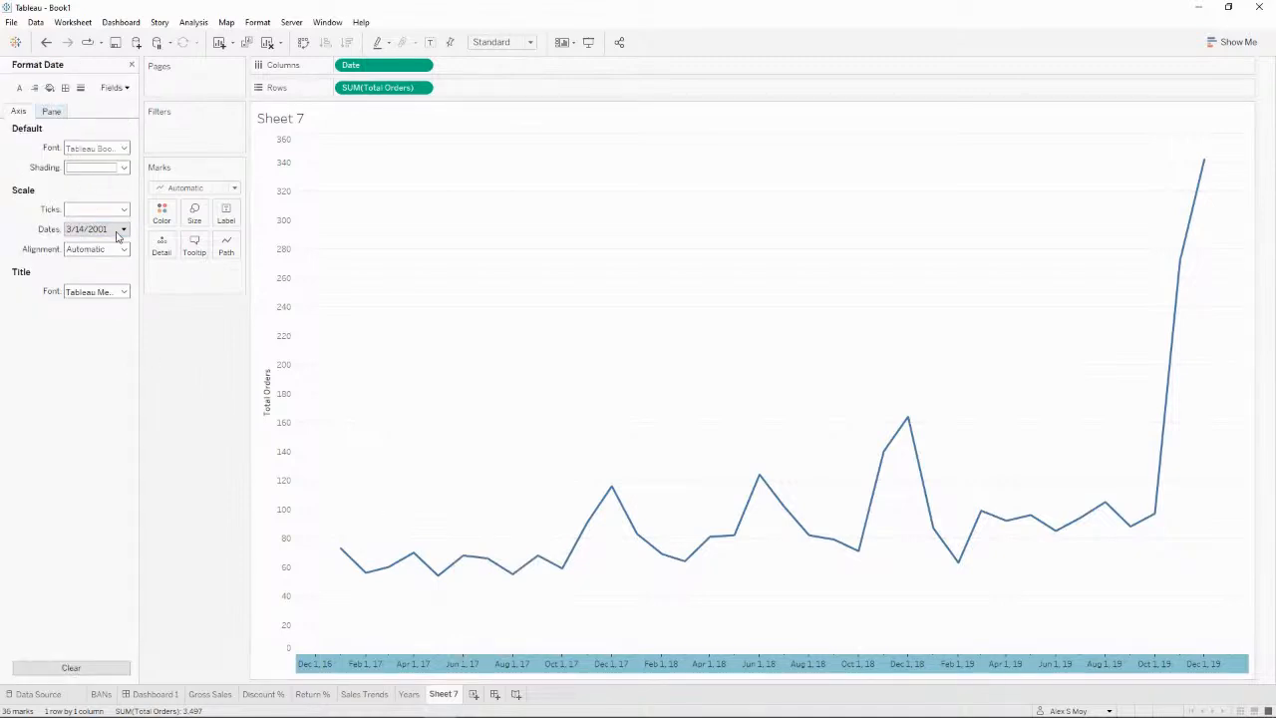
click(104, 229)
scroll(133, 398, down, 2)
click(131, 397)
click(263, 272)
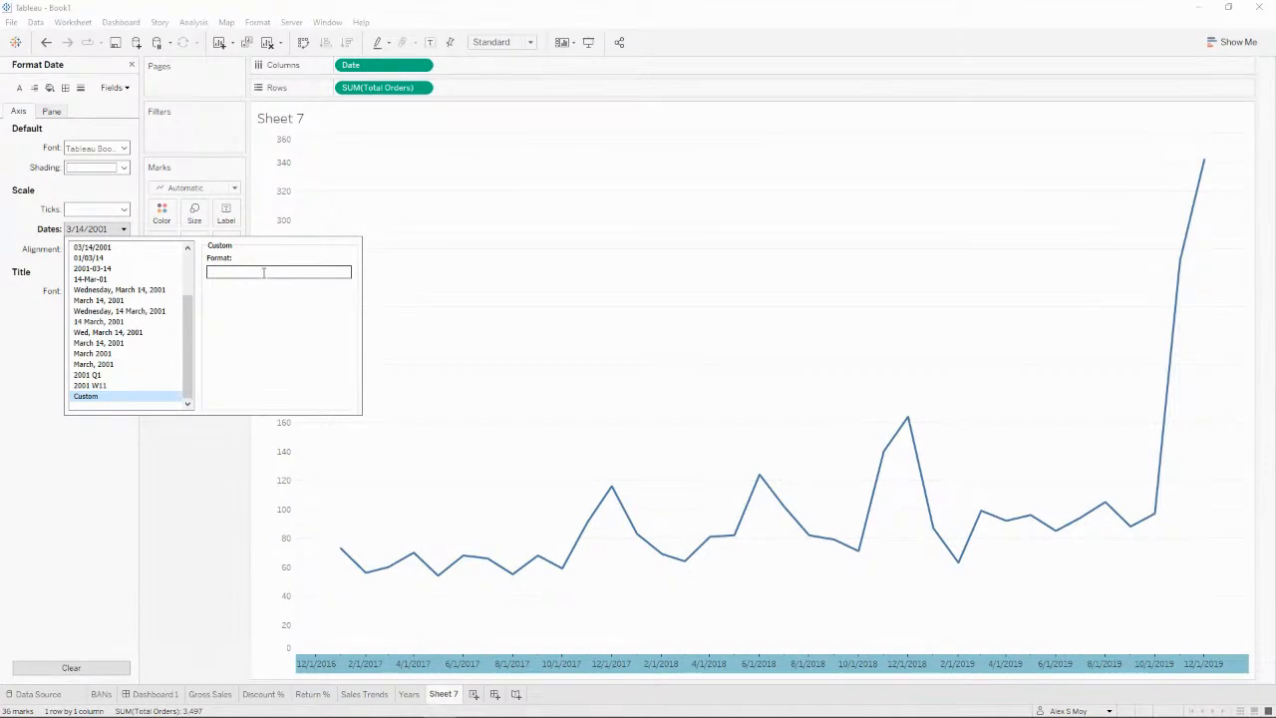
text(mmm-yy)
click(181, 453)
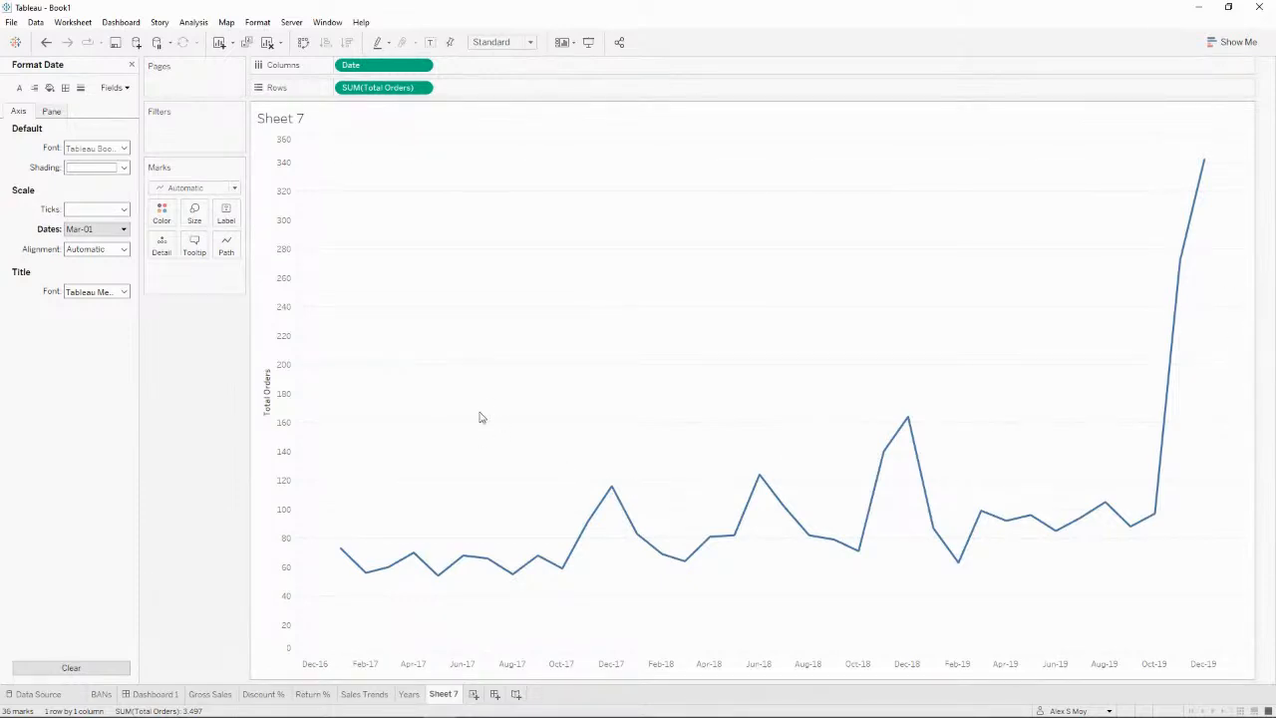
Step: Set the row grid lines of the Total Orders chart to None
right_click(359, 324)
click(430, 401)
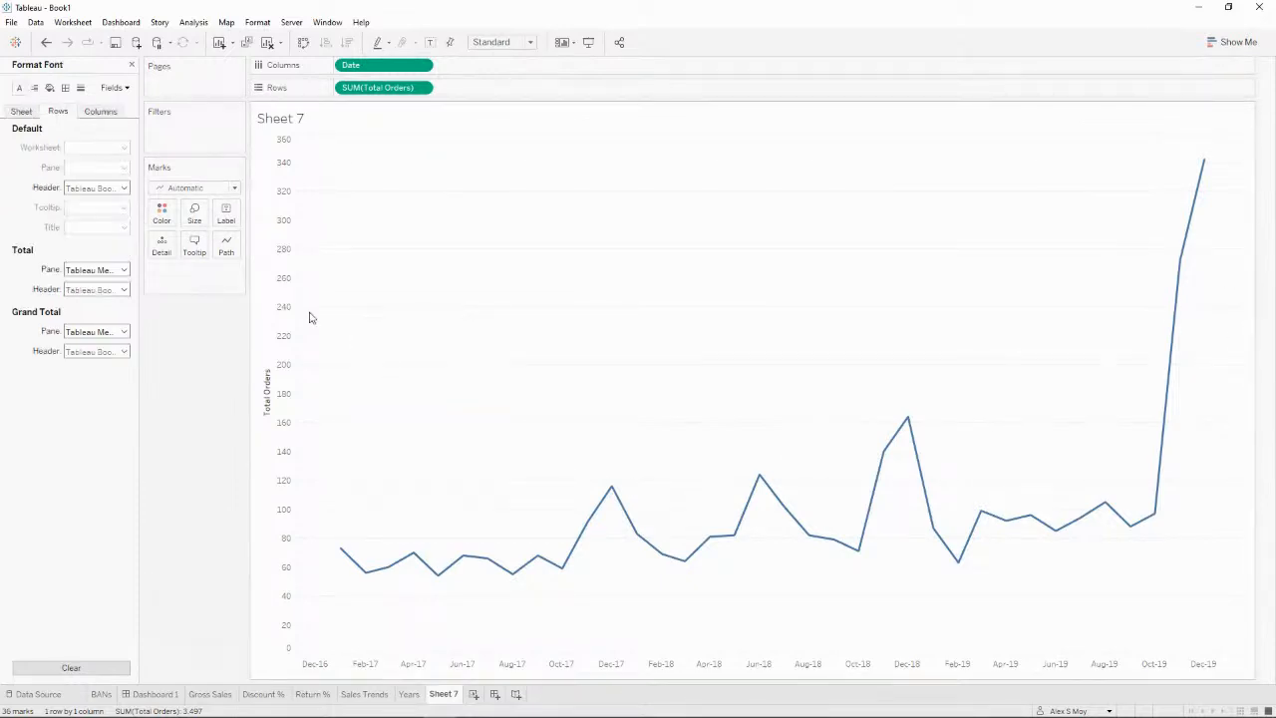
click(66, 89)
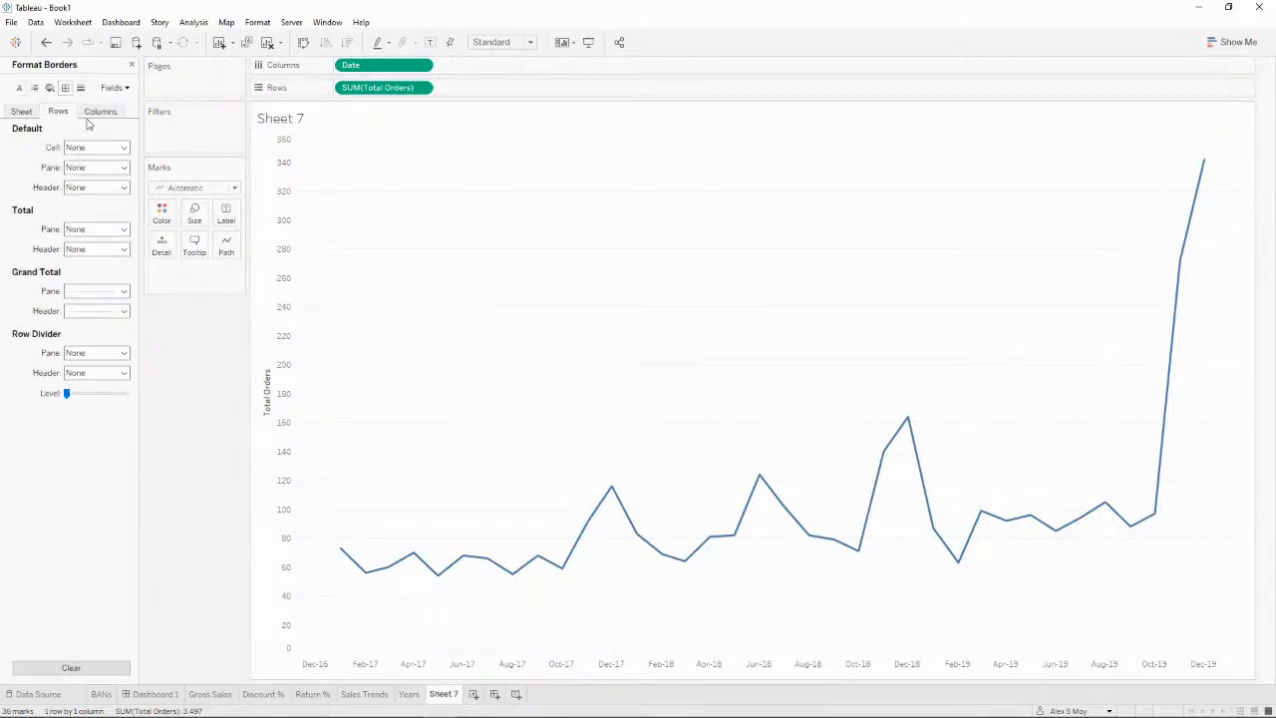
click(81, 88)
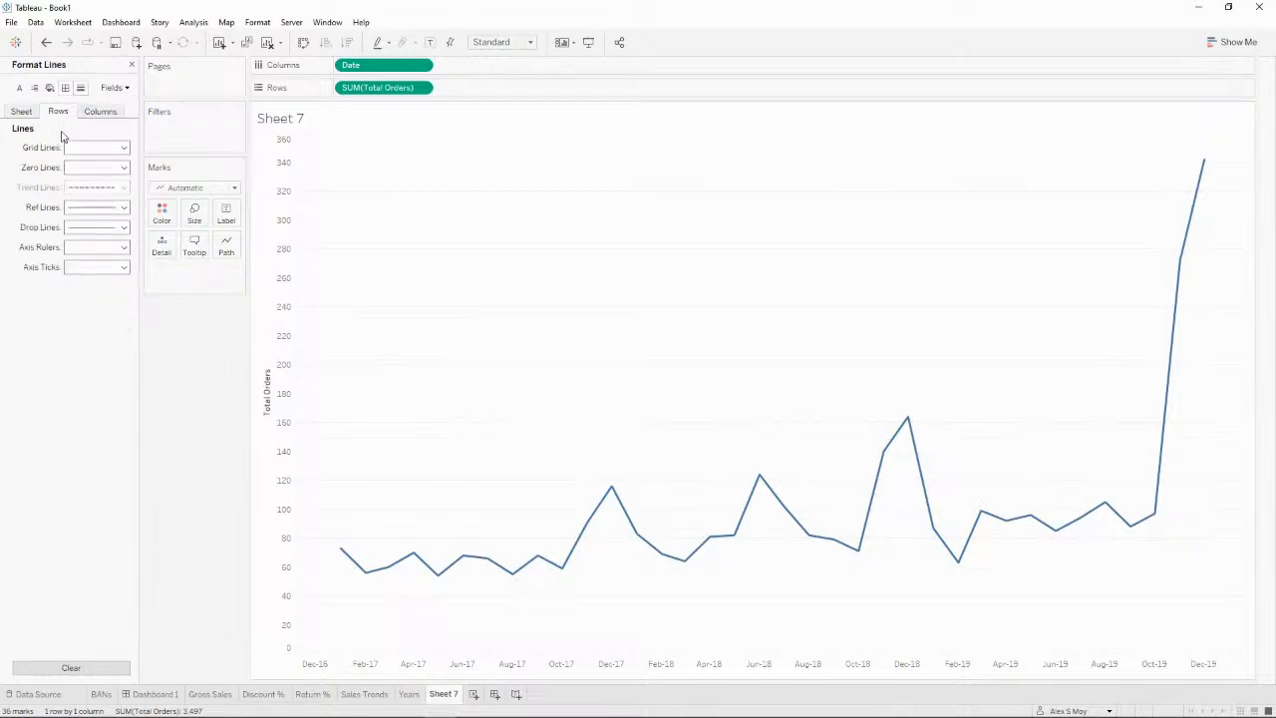
click(90, 152)
click(92, 168)
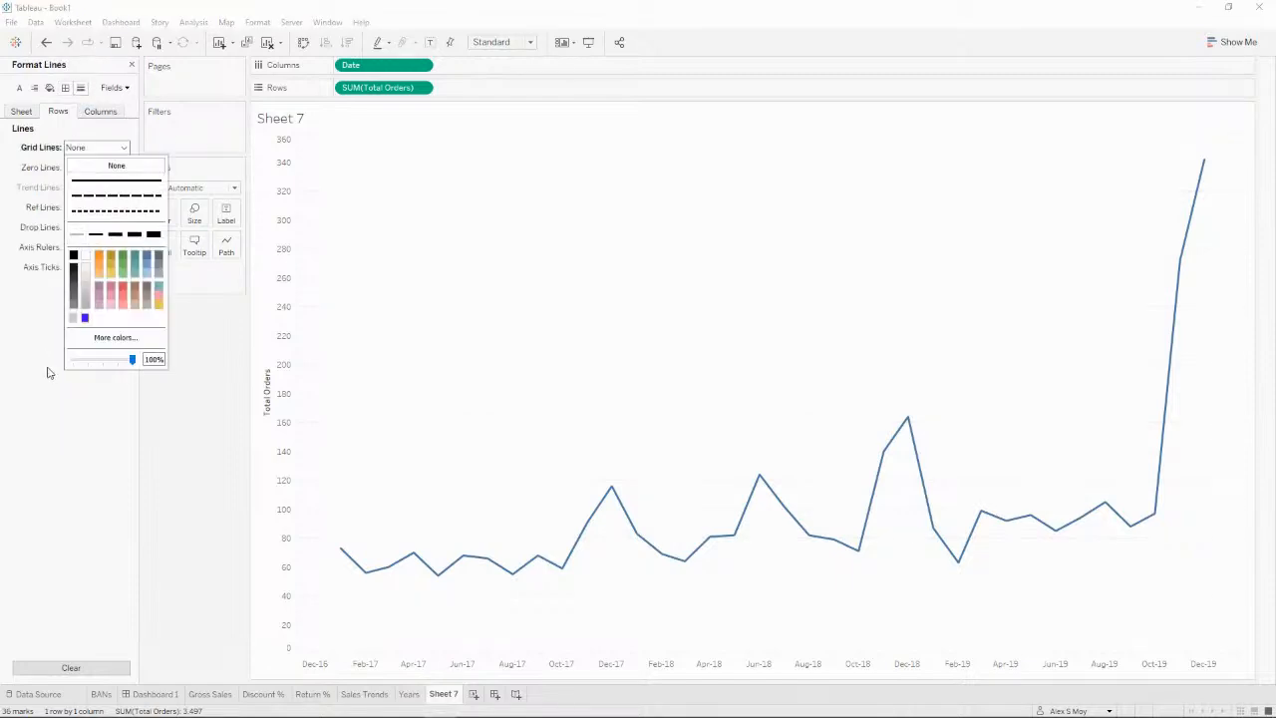
click(47, 371)
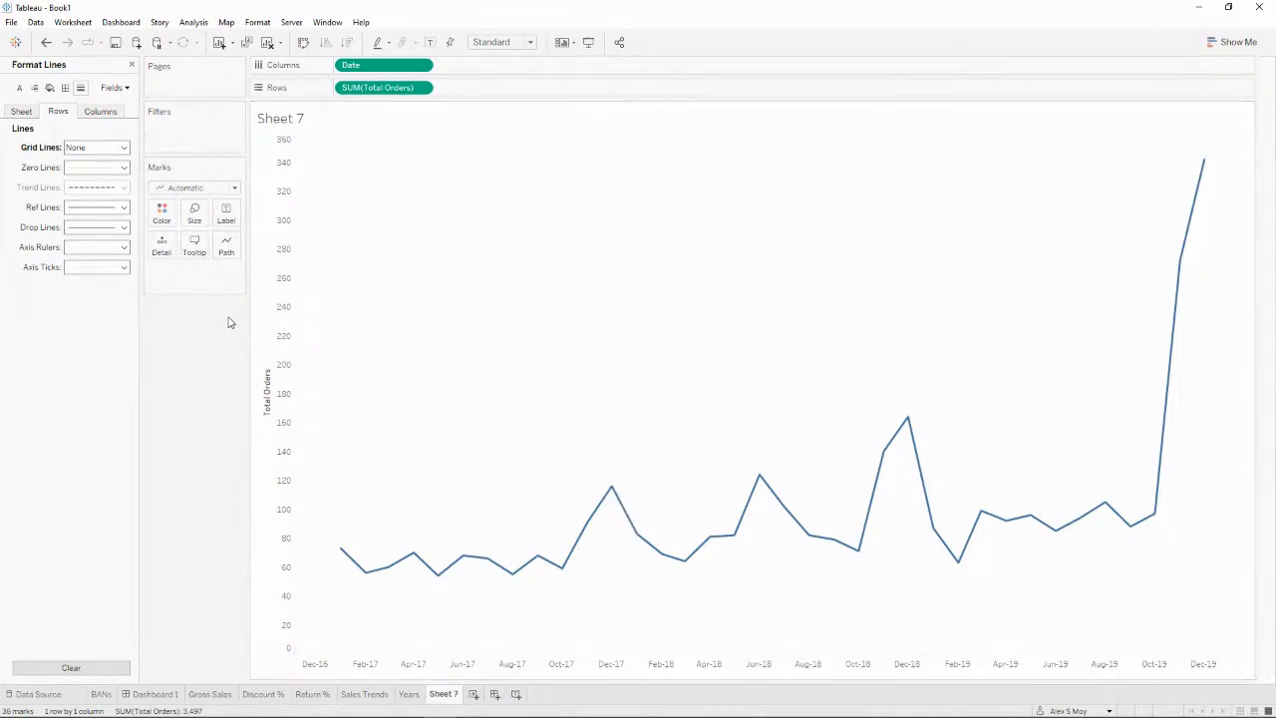
Step: Hide the Total Orders axis header and show mark labels only for the line's minimum and maximum values
right_click(284, 311)
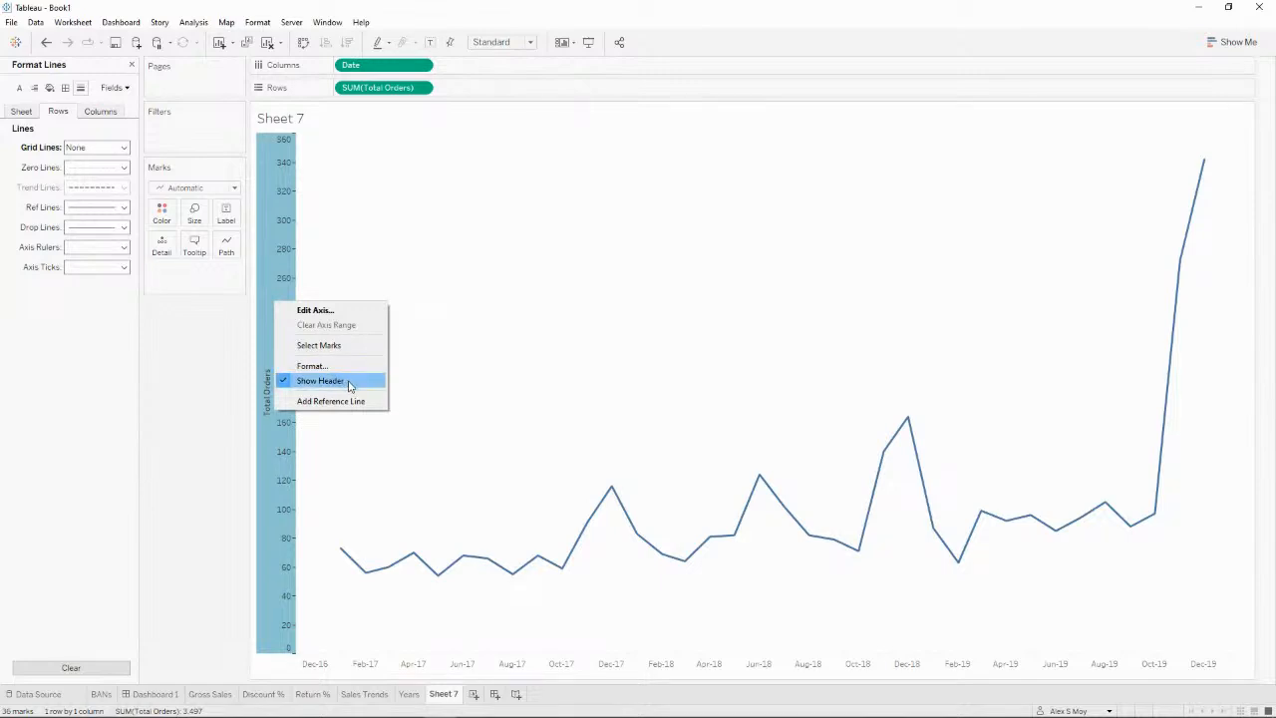
click(350, 386)
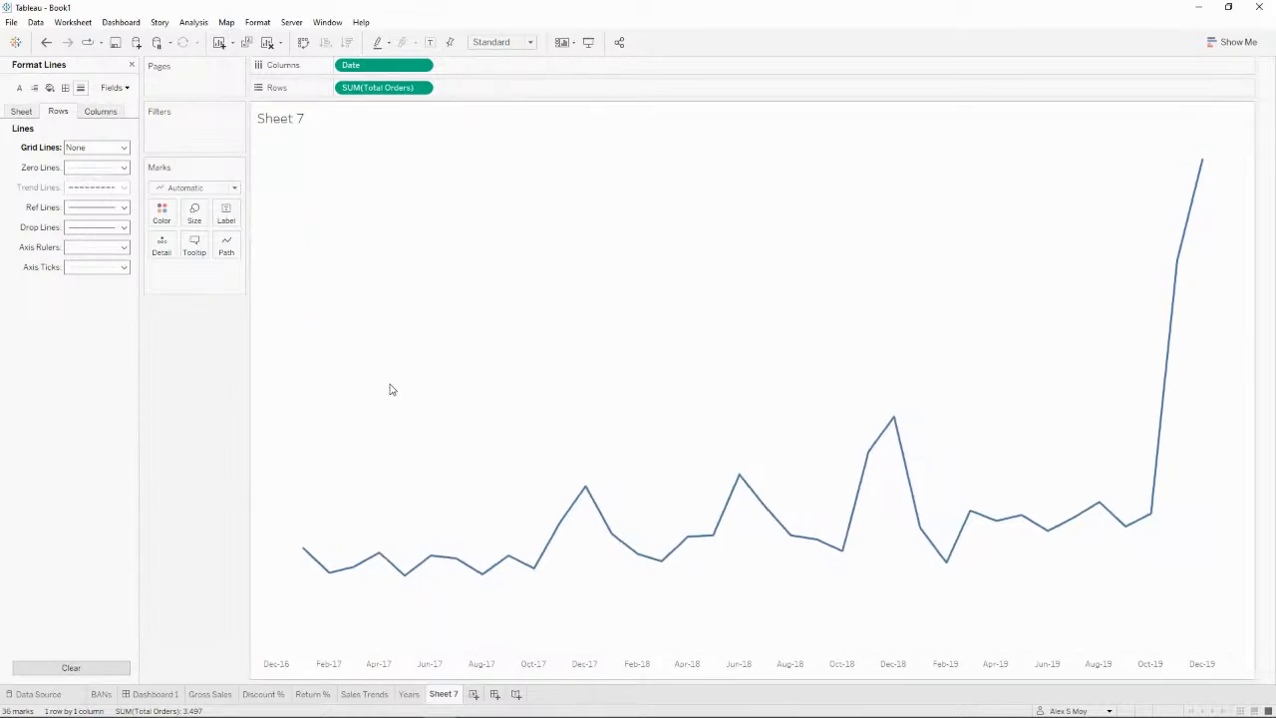
click(237, 214)
click(275, 369)
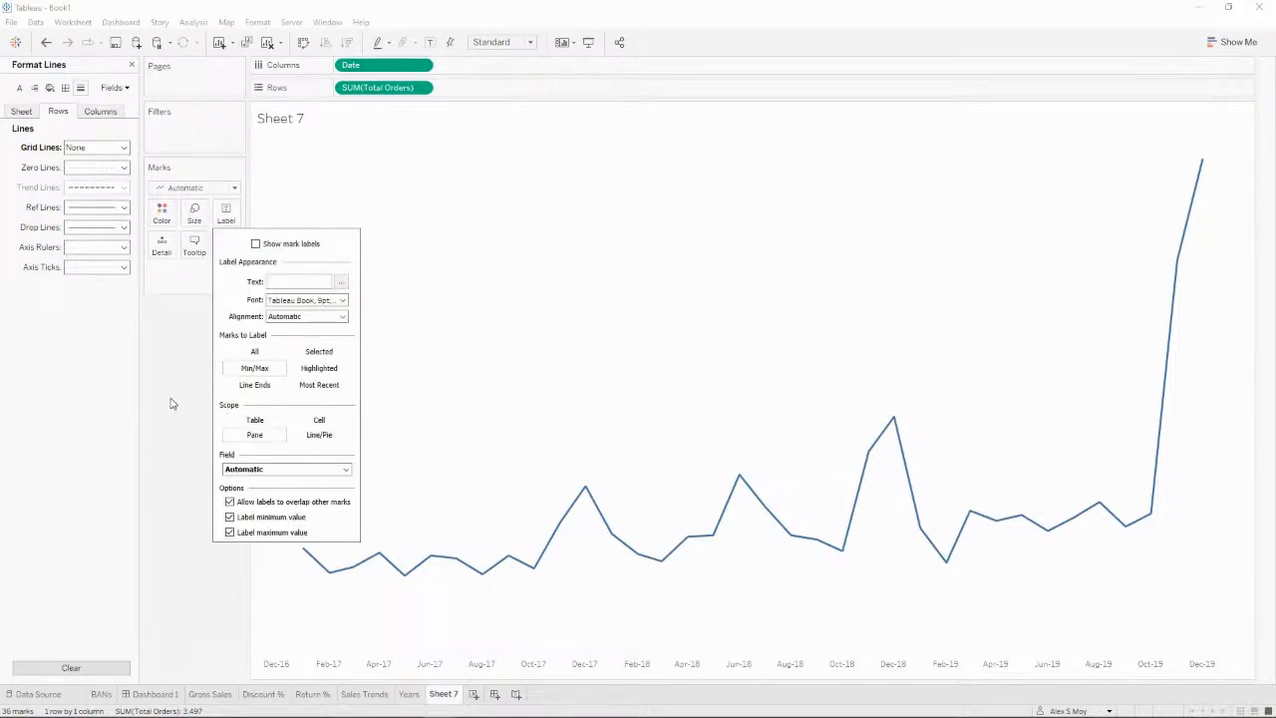
click(256, 244)
click(157, 406)
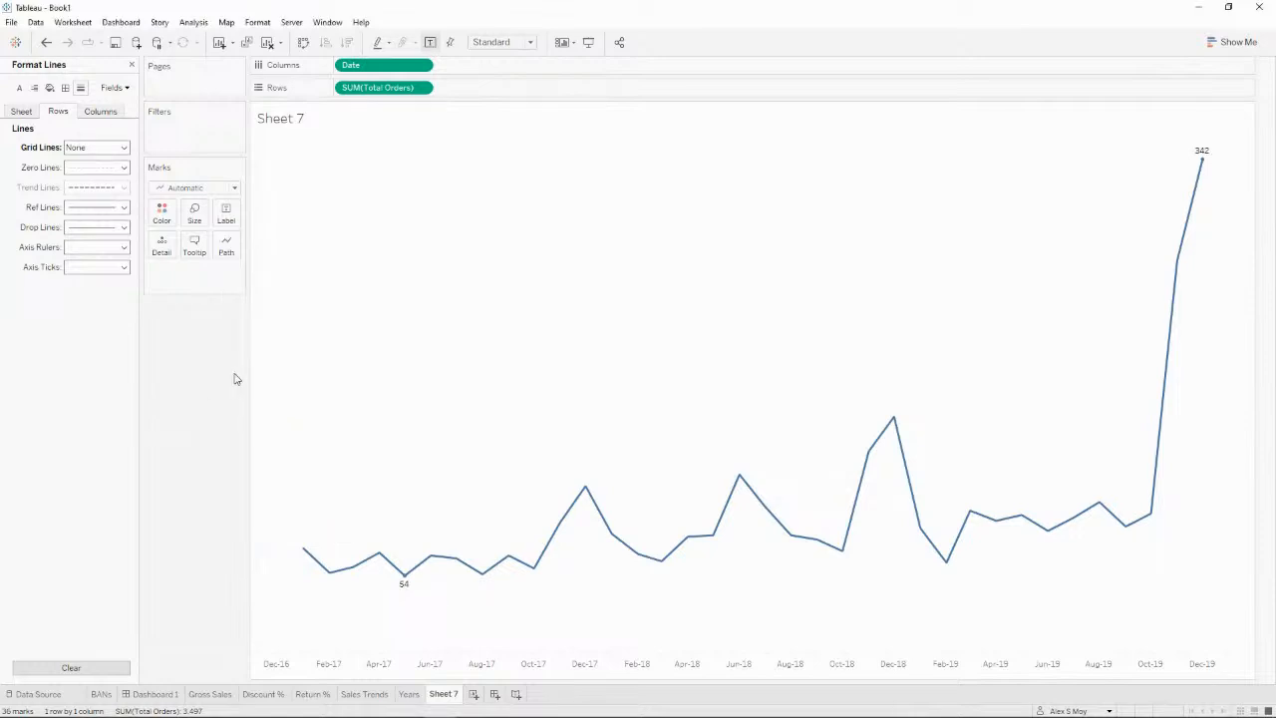
Step: Exclude zero from the Total Orders axis range, temporarily showing the axis header and hiding it again
right_click(371, 89)
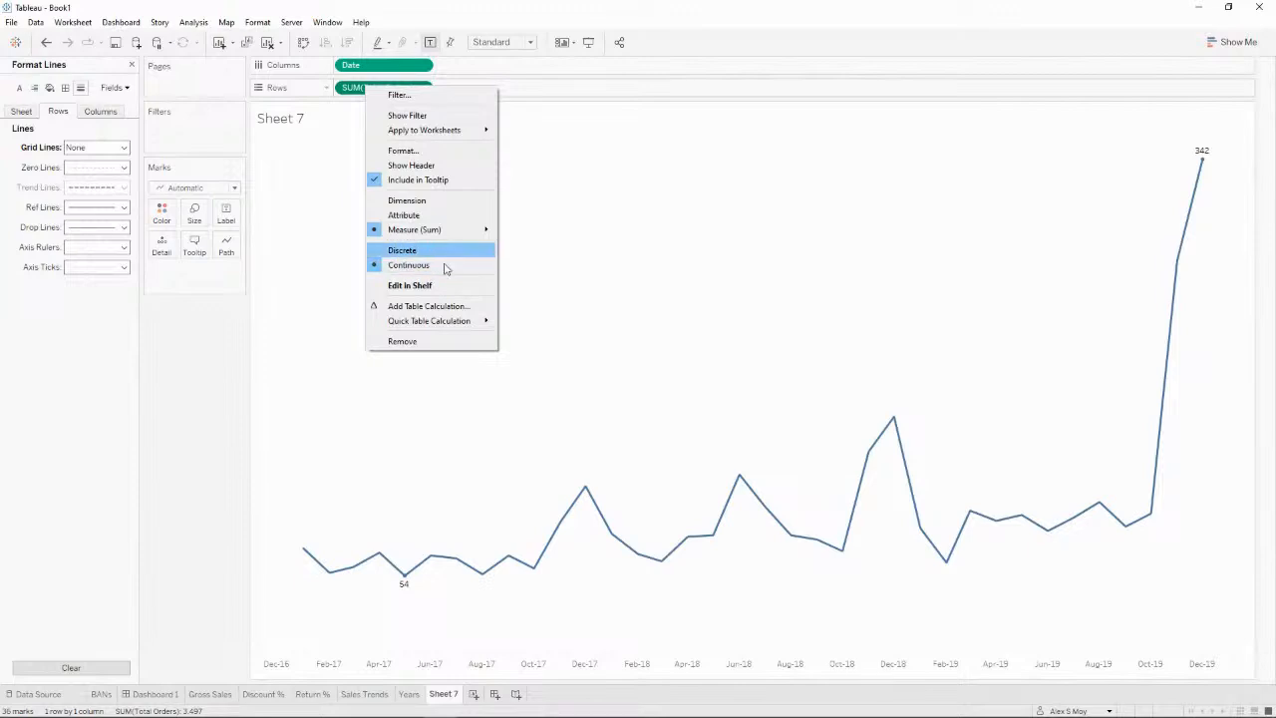
click(442, 165)
right_click(279, 305)
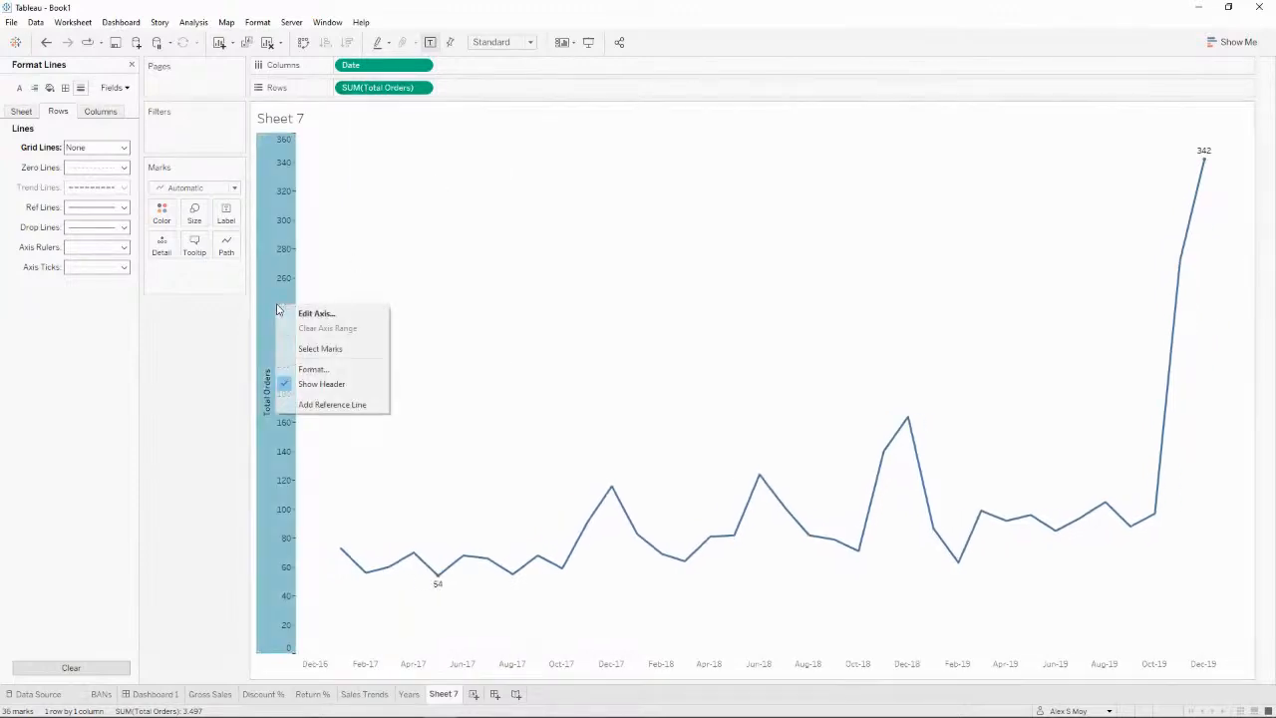
click(313, 314)
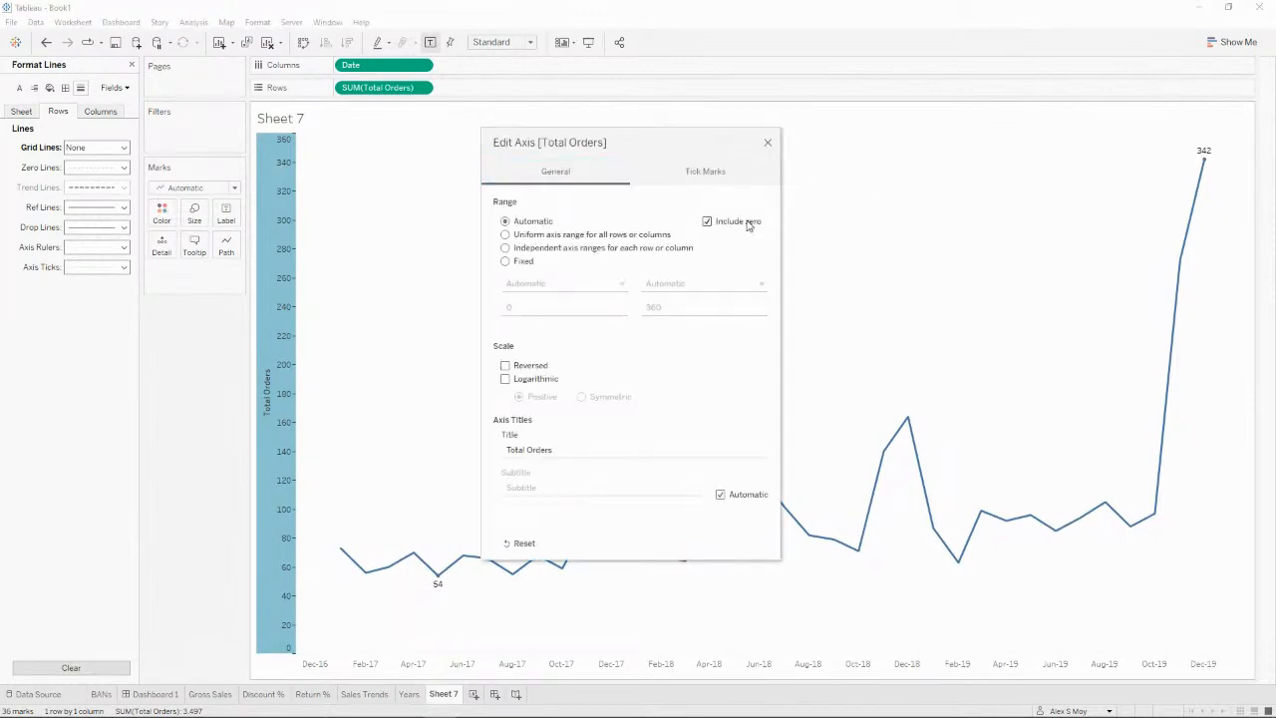
click(748, 221)
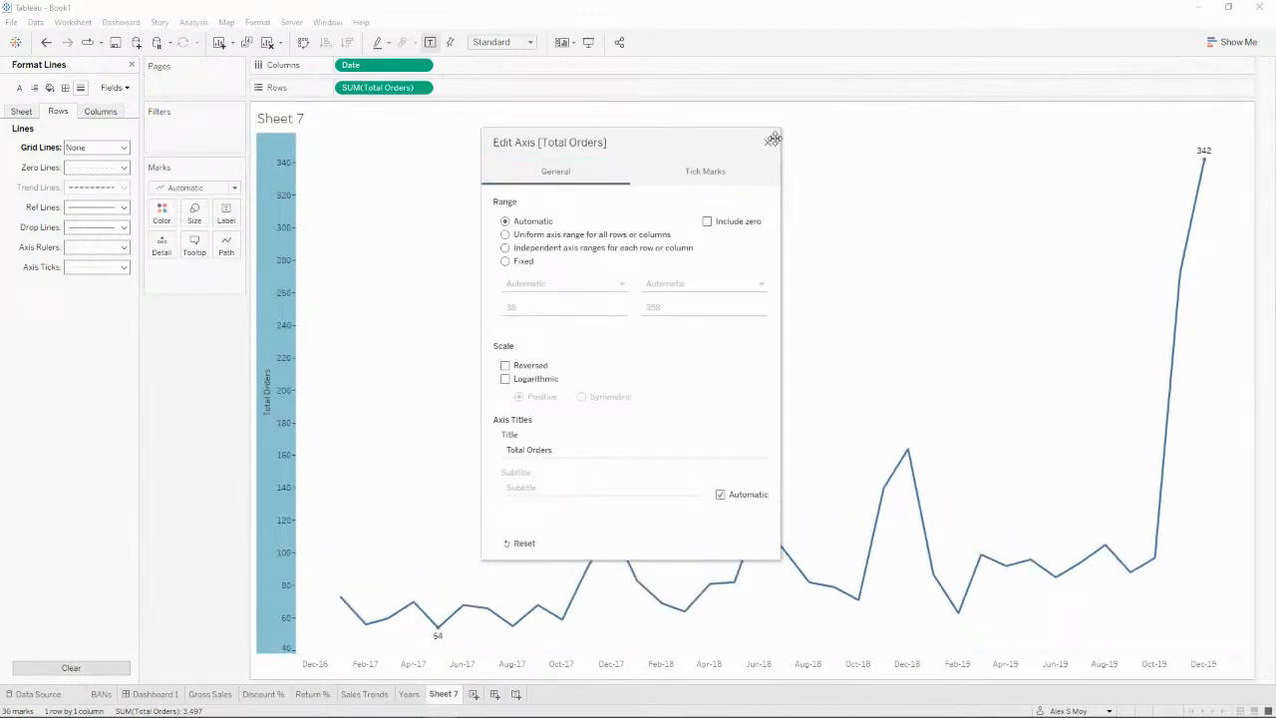
click(768, 144)
right_click(276, 299)
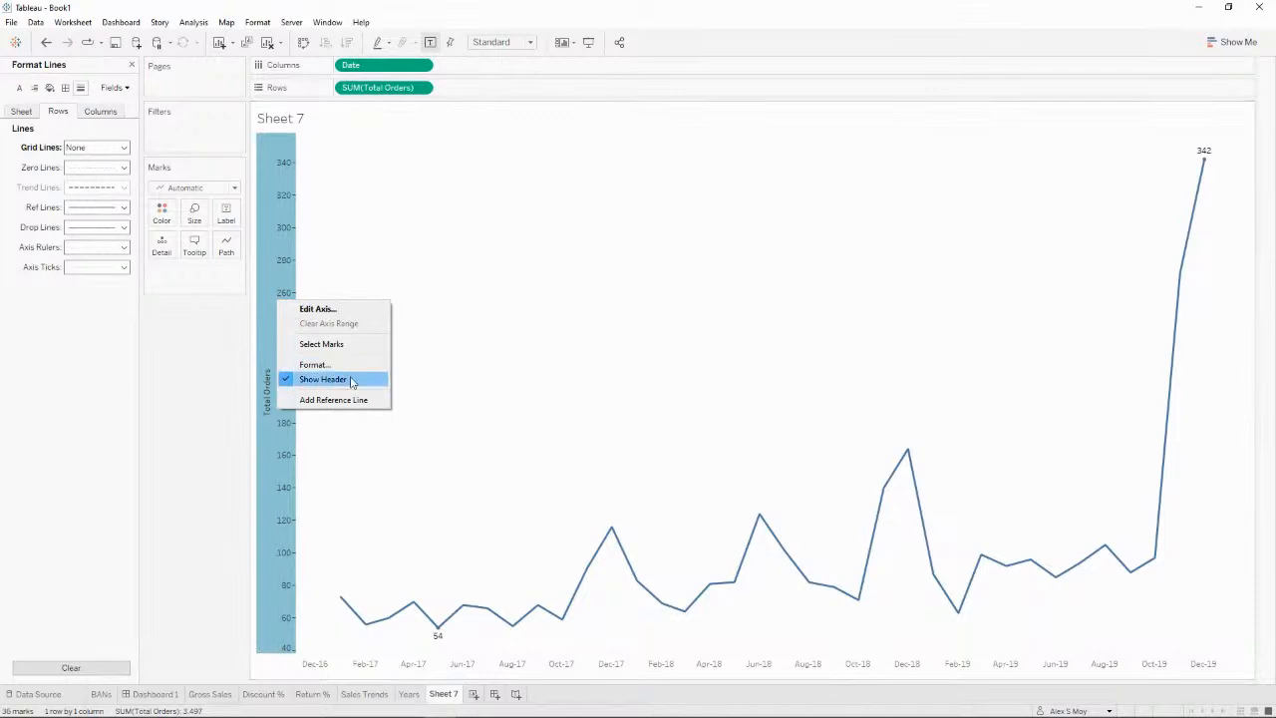
click(354, 377)
Step: Set the font size of the Total Orders line's mark labels to 12
mouse_move(408, 637)
click(227, 213)
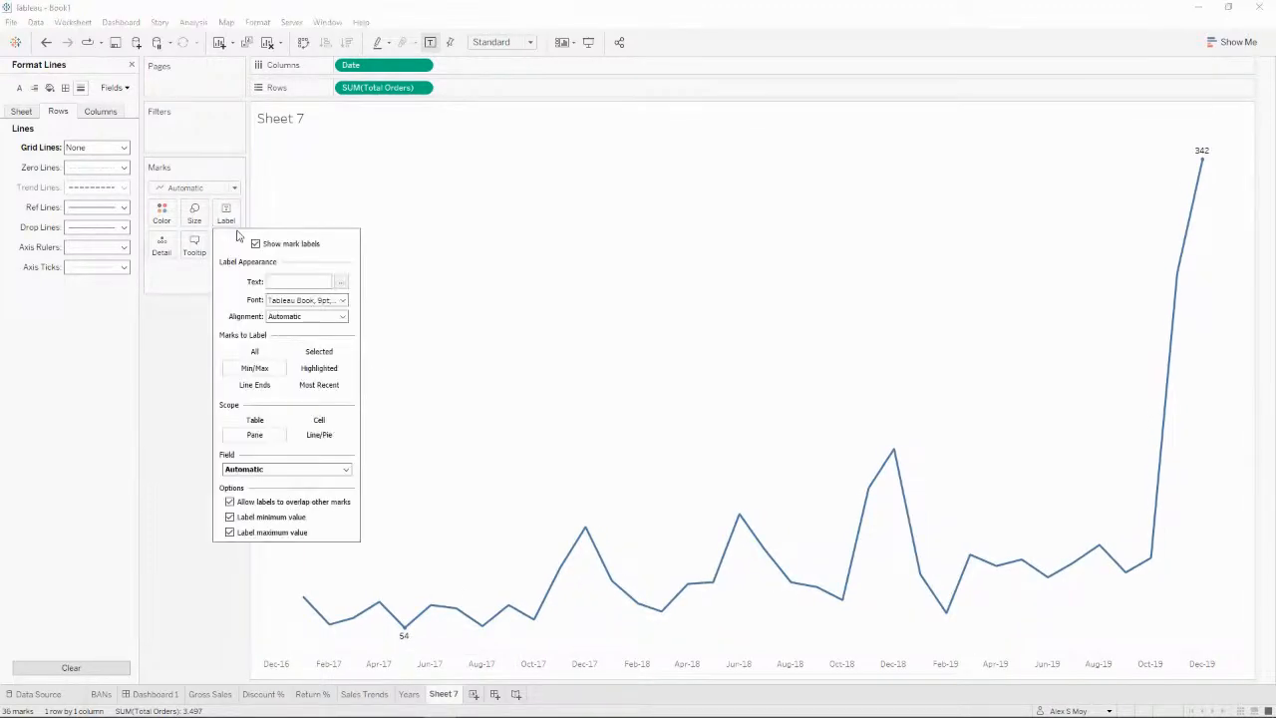
click(342, 300)
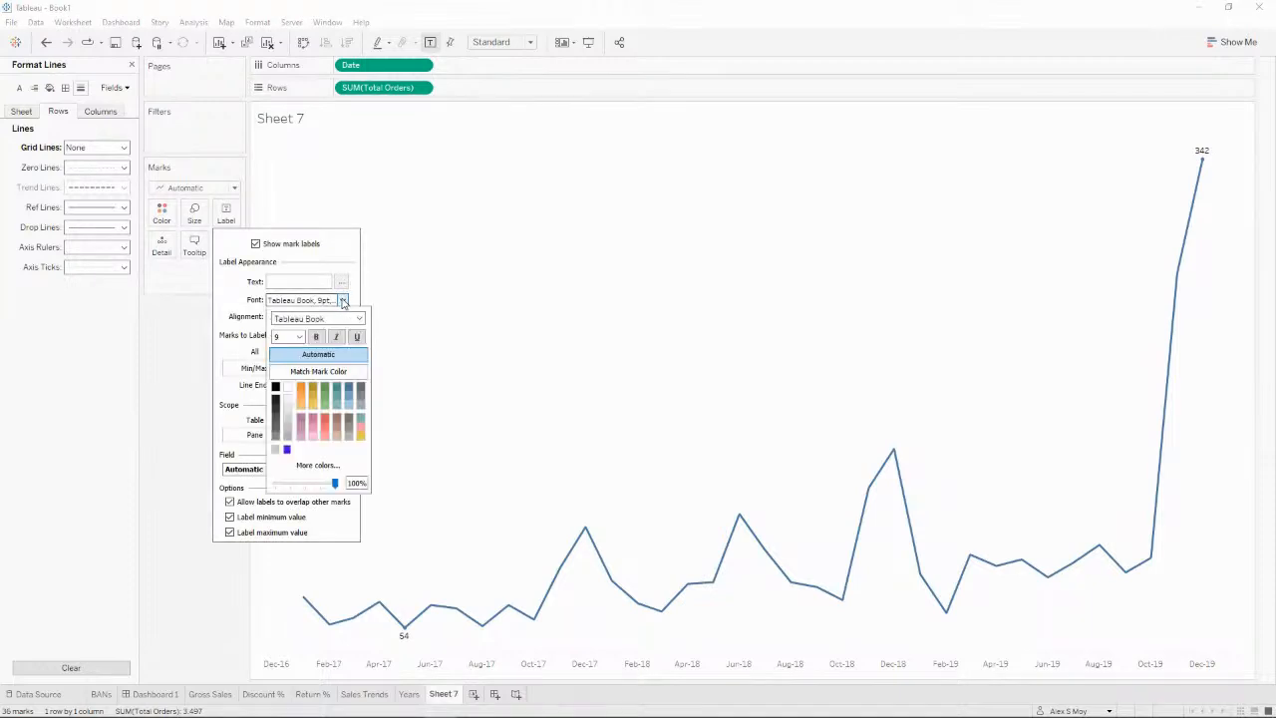
click(299, 337)
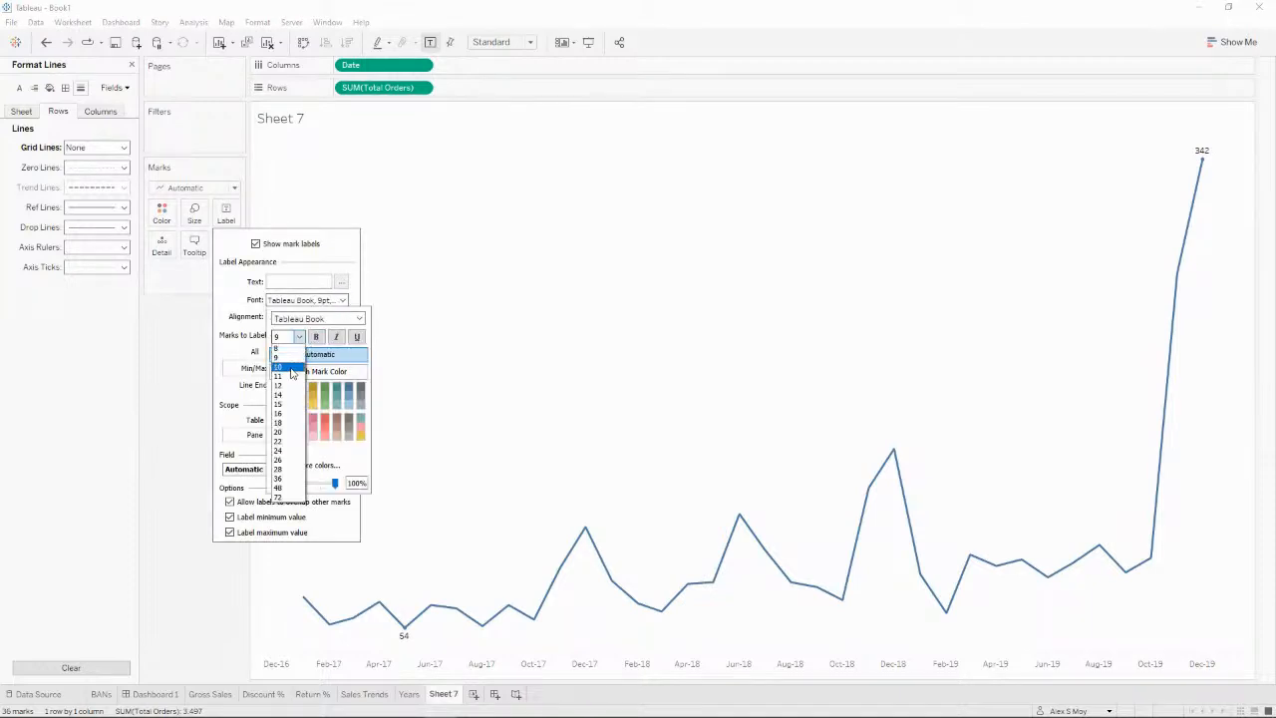
click(293, 387)
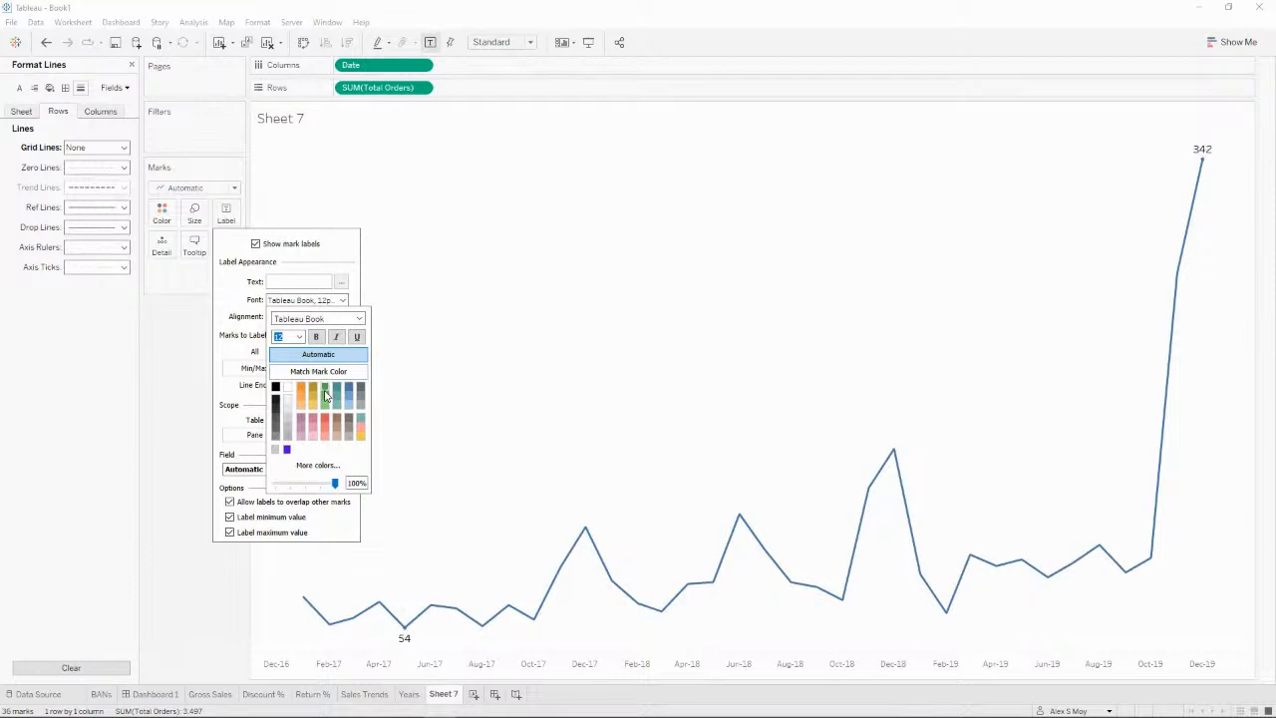
click(348, 257)
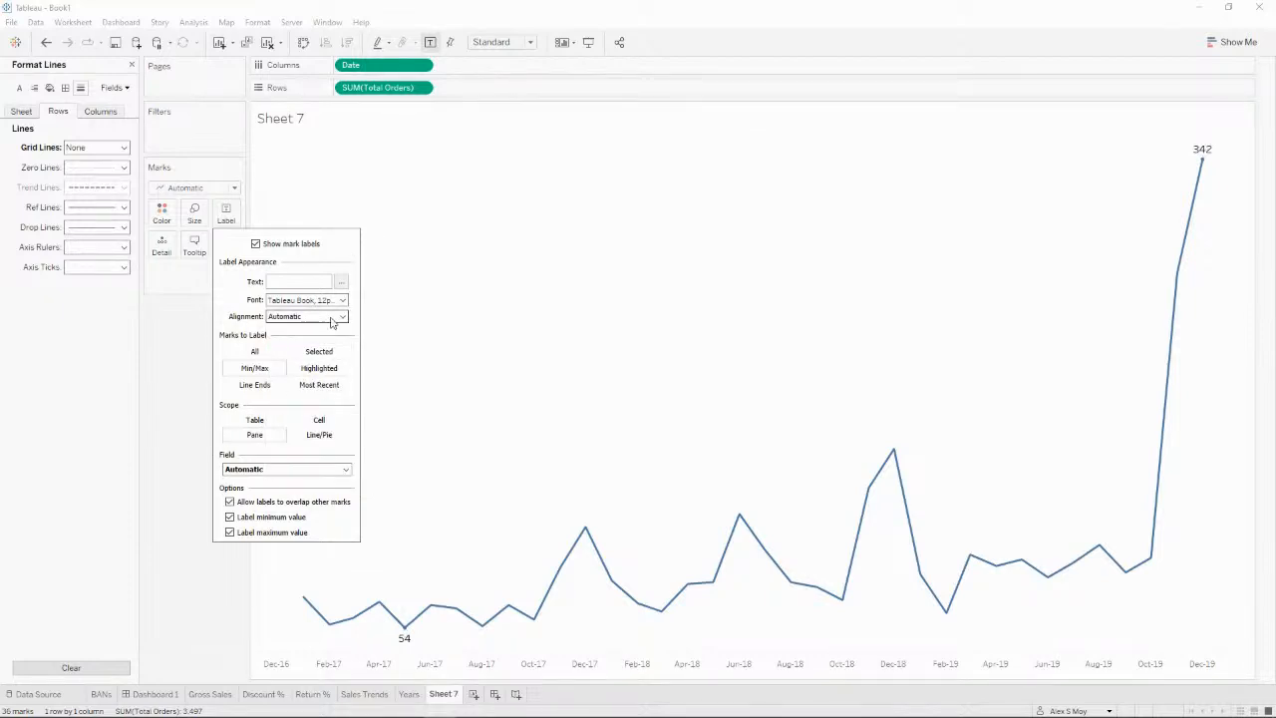
click(182, 471)
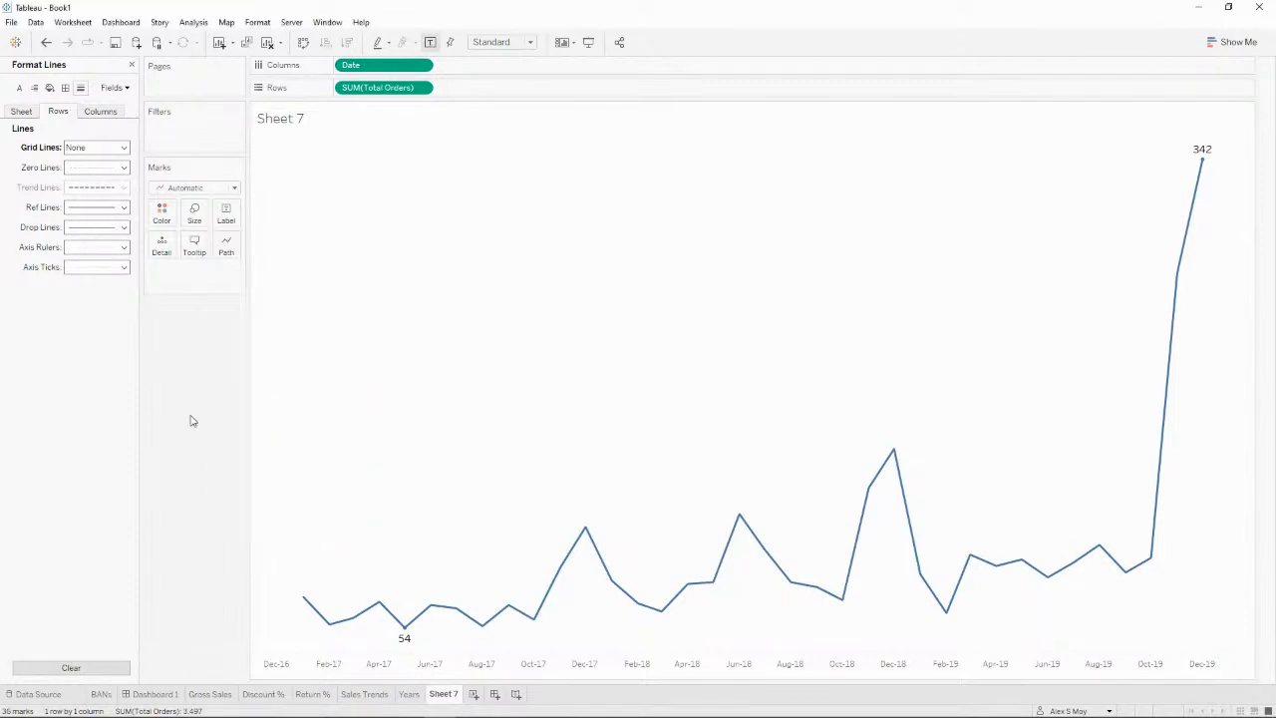
Step: Set the row axis rulers of the Total Orders chart to None
click(131, 66)
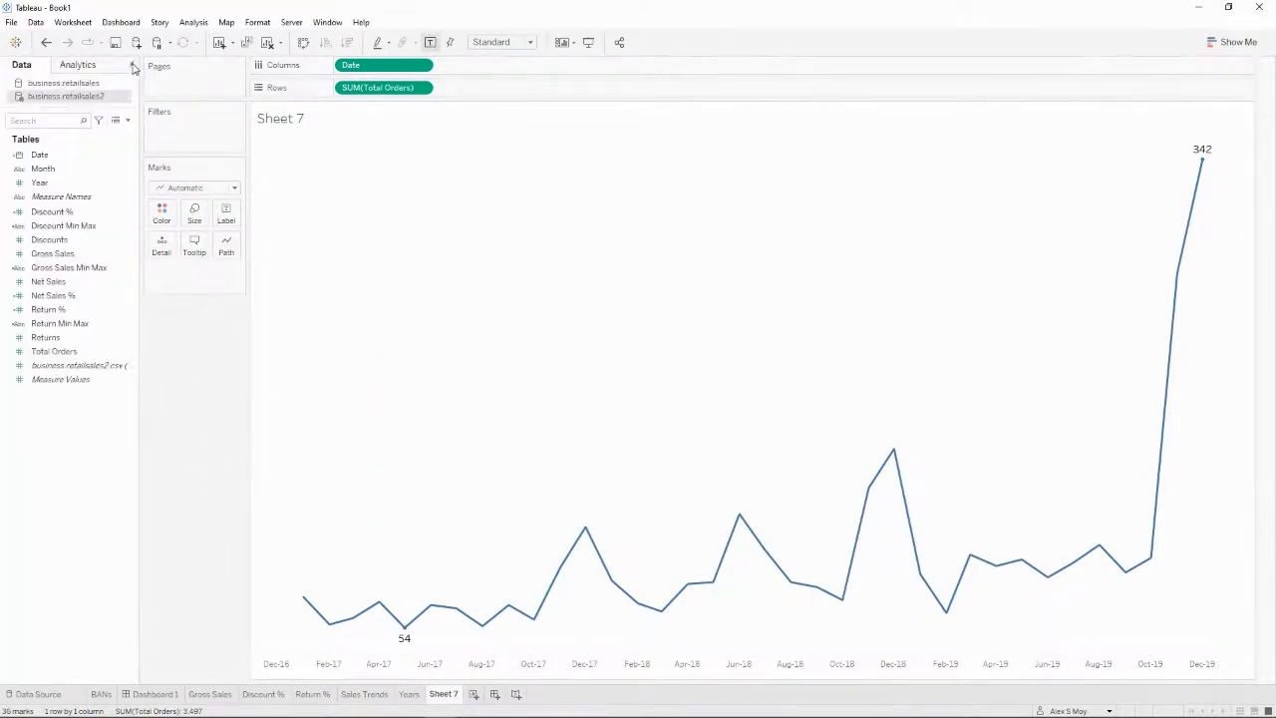
right_click(284, 341)
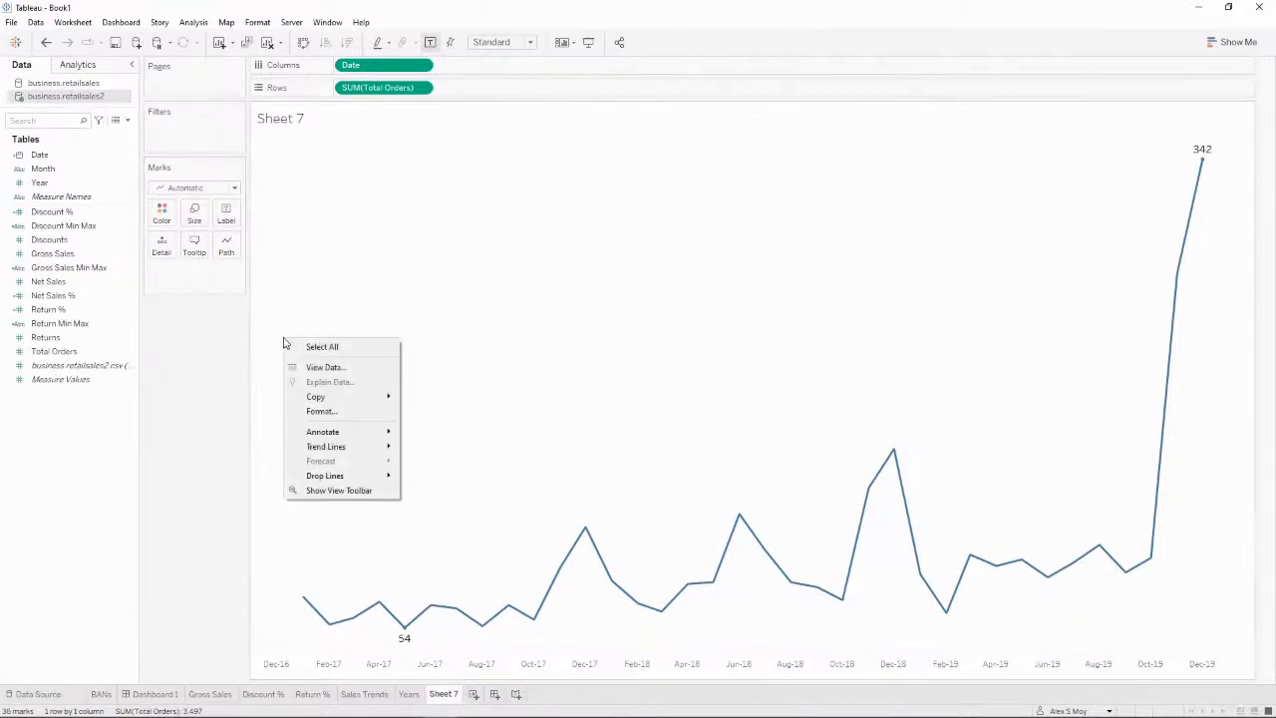
click(321, 411)
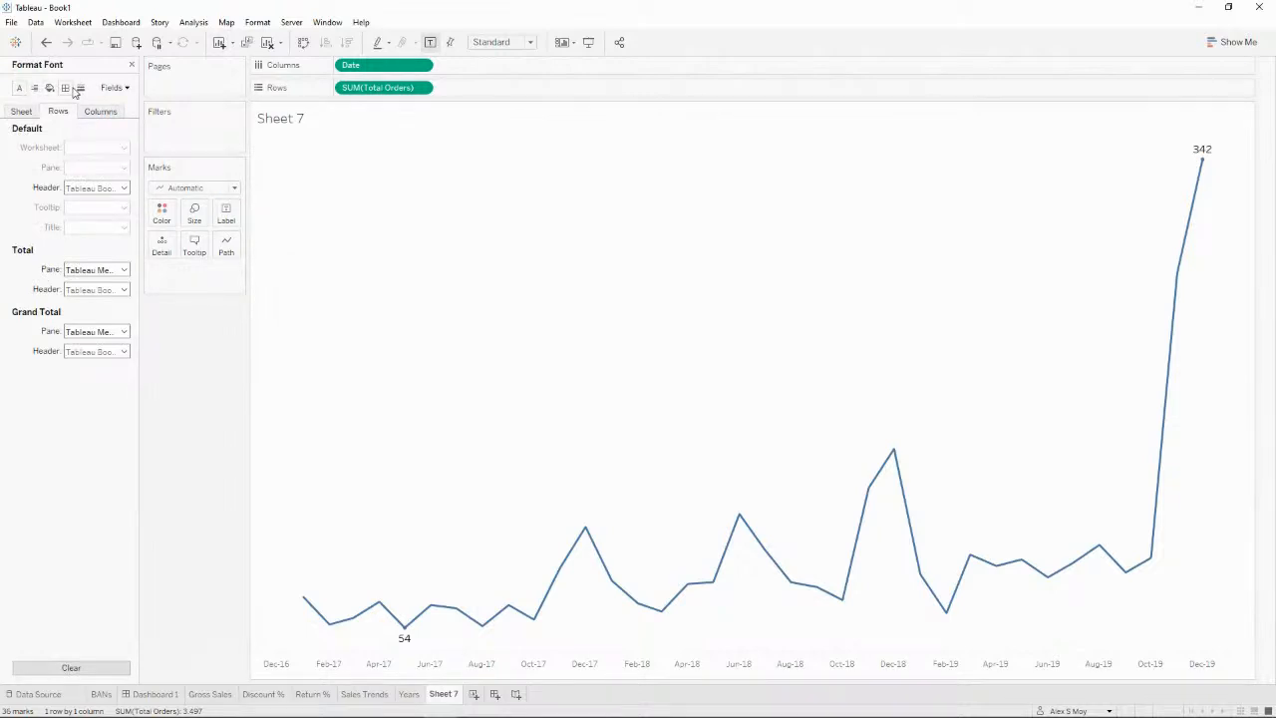
click(81, 88)
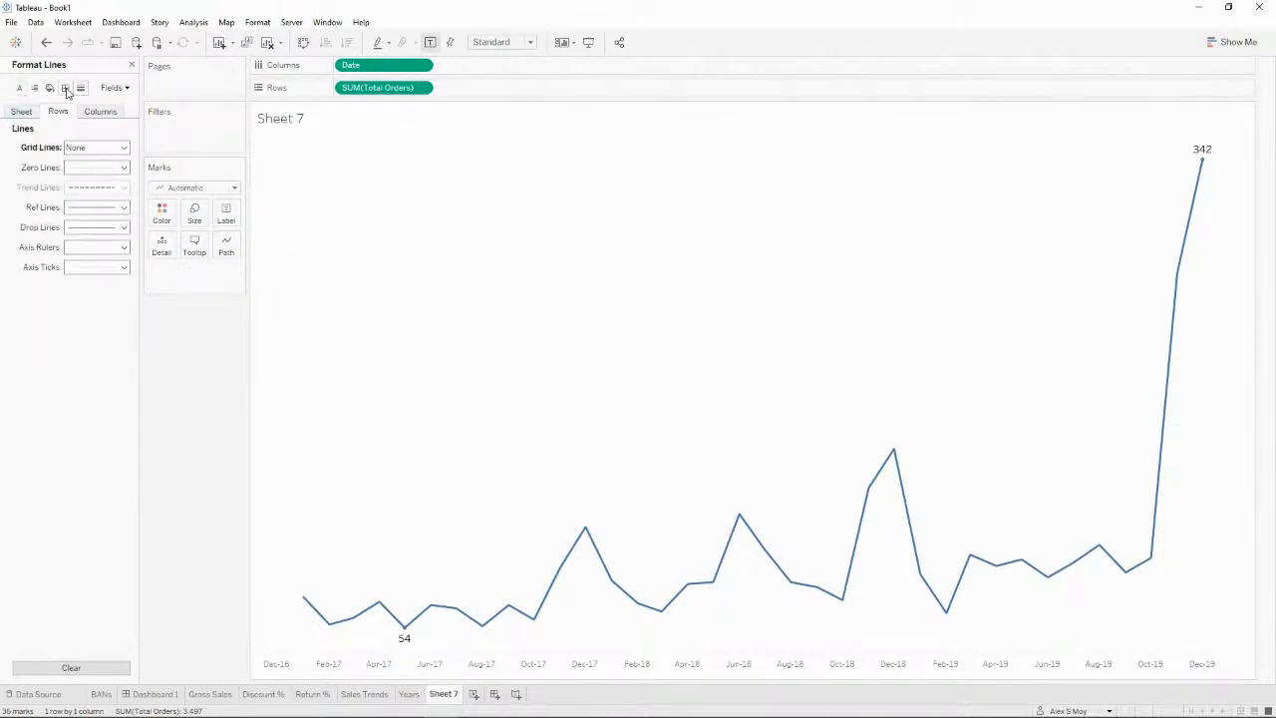
click(65, 87)
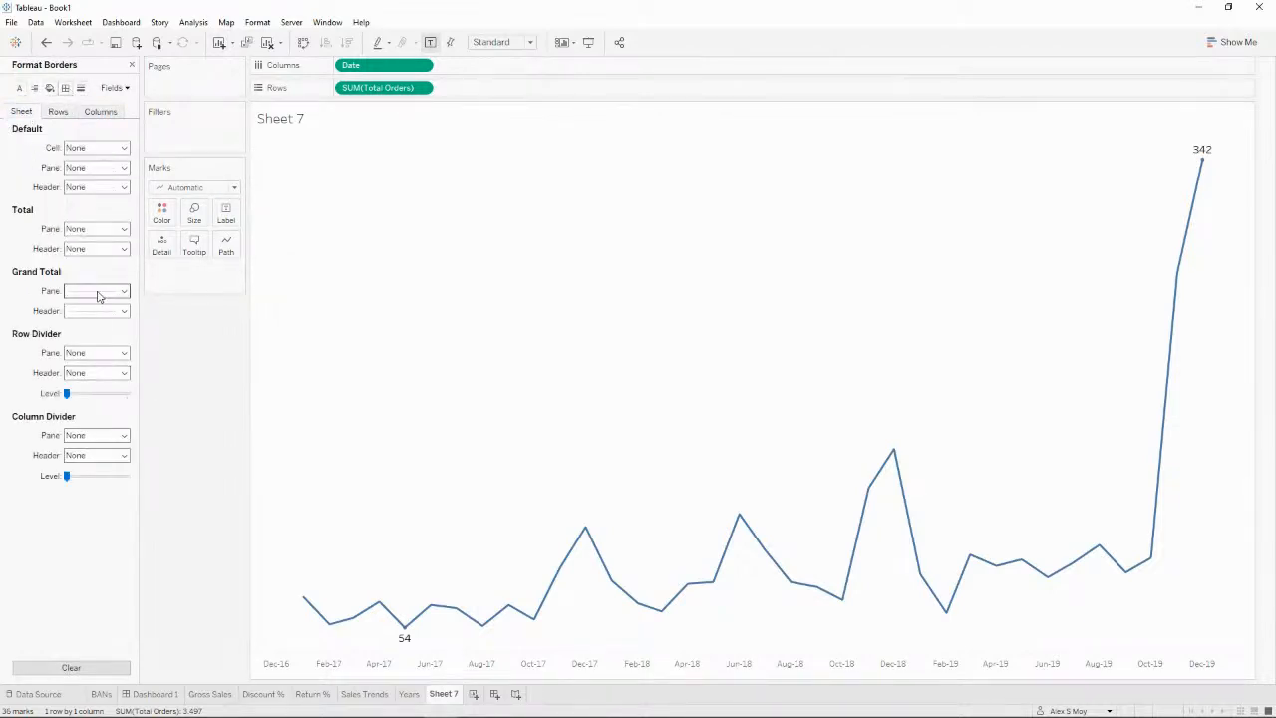
click(64, 115)
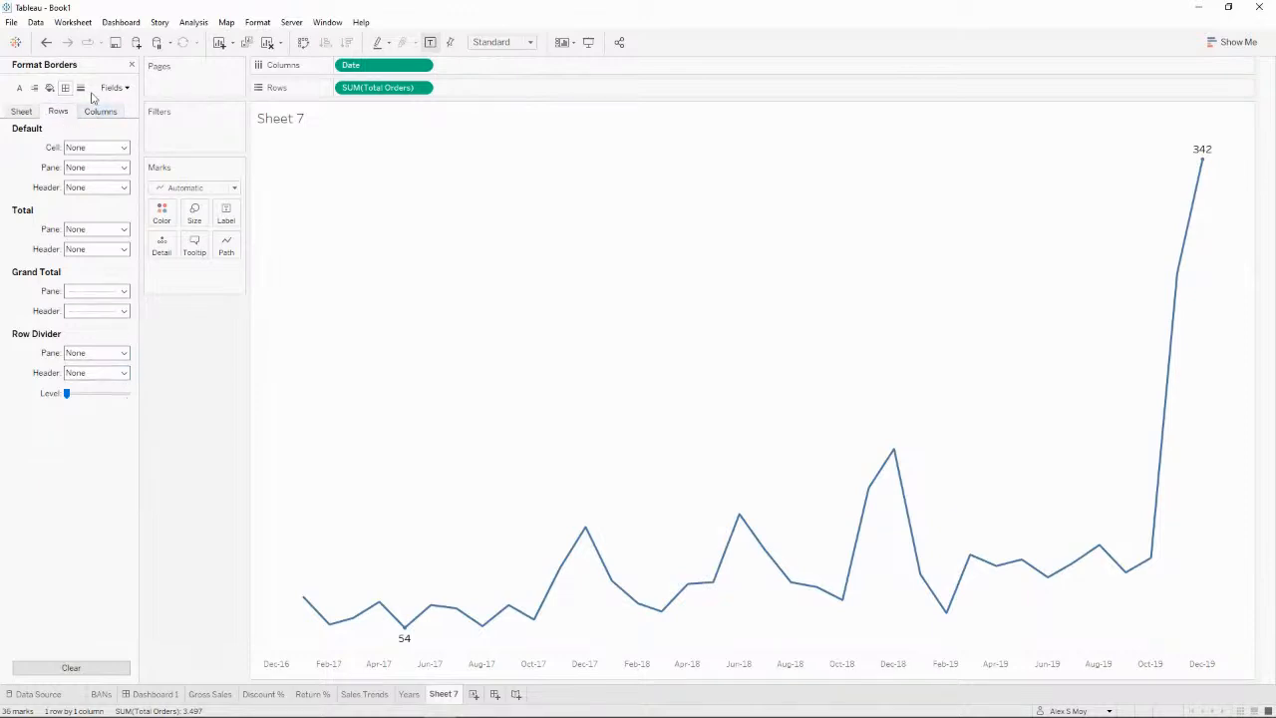
click(81, 88)
click(99, 113)
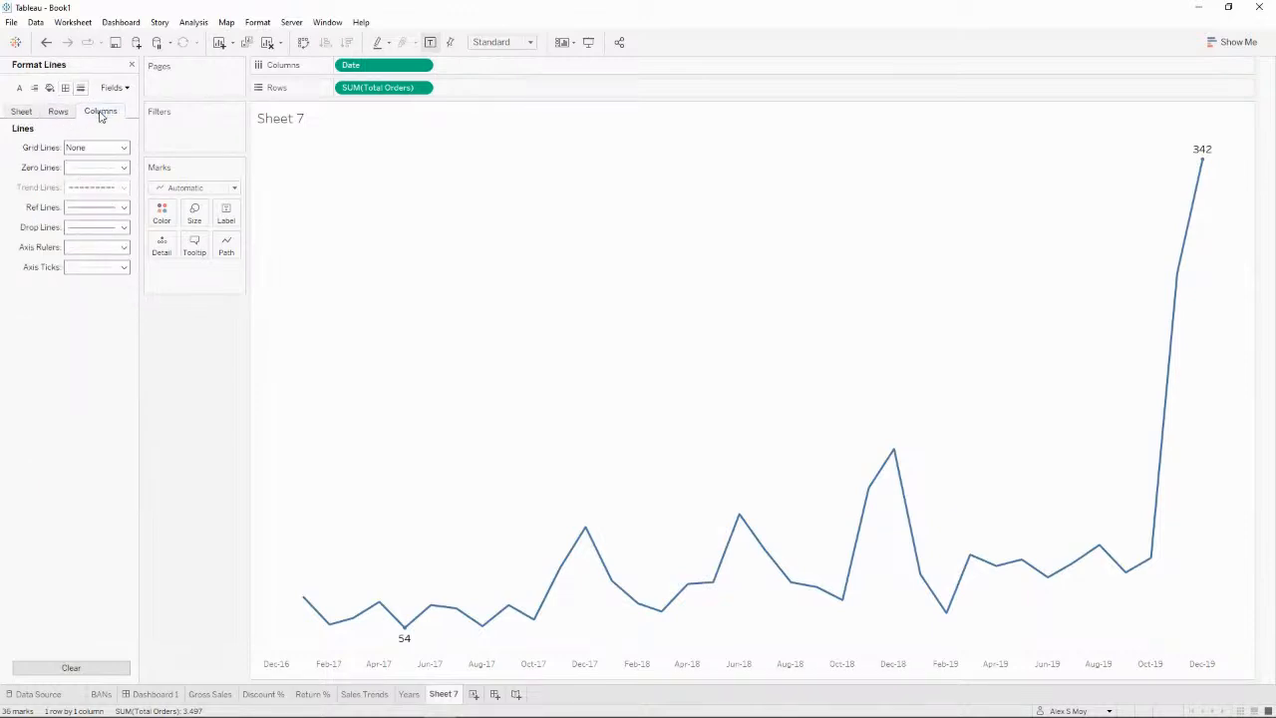
click(96, 249)
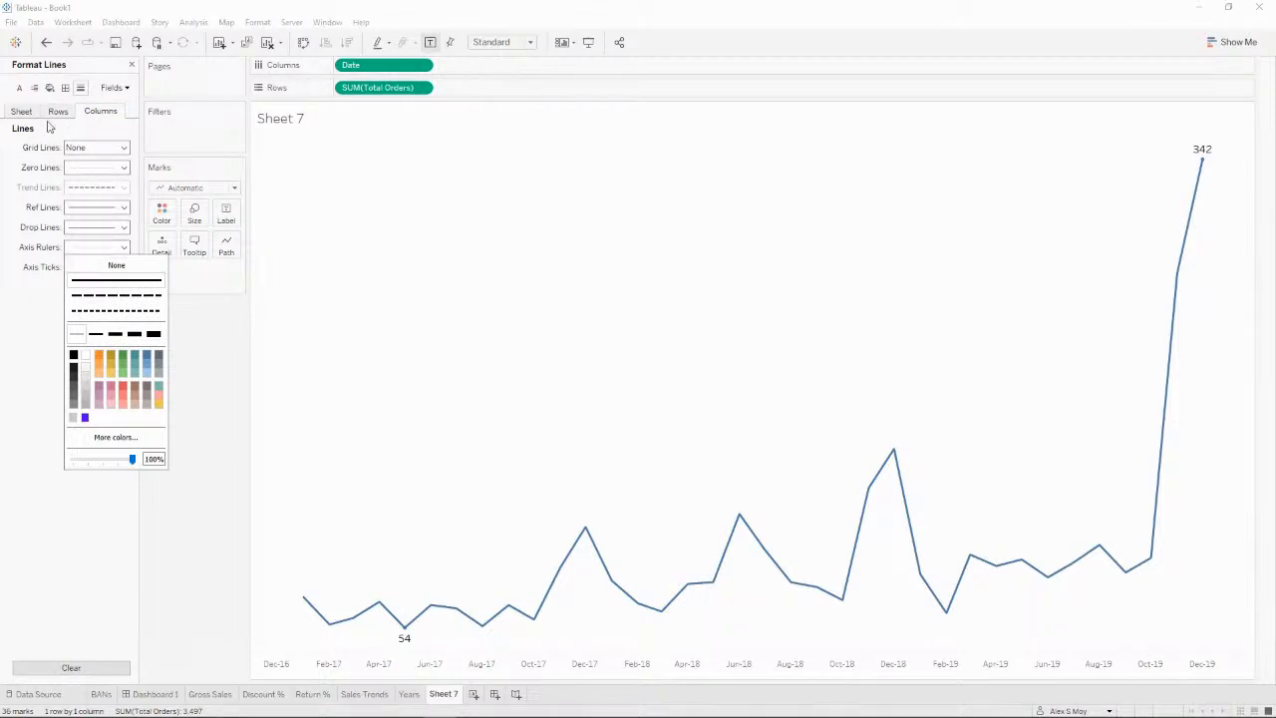
click(58, 111)
click(115, 248)
click(109, 265)
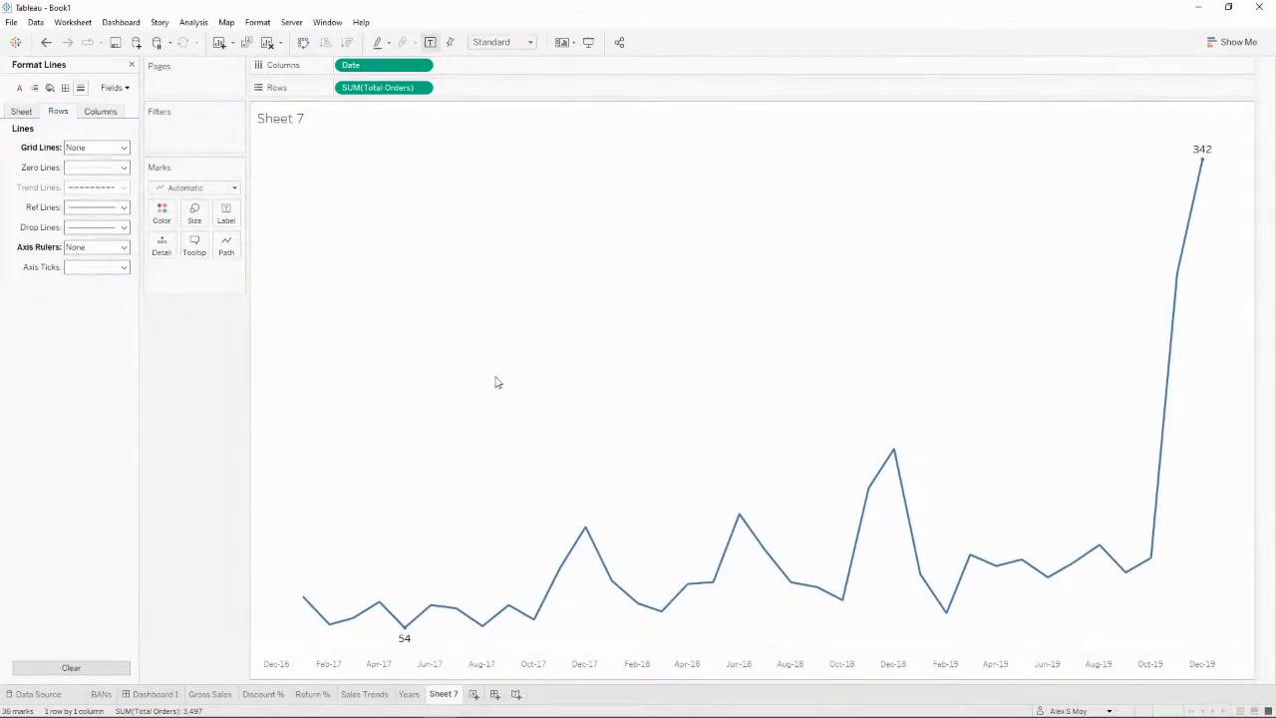
Step: Rename the Sheet 7 worksheet as Total Orders
double_click(444, 695)
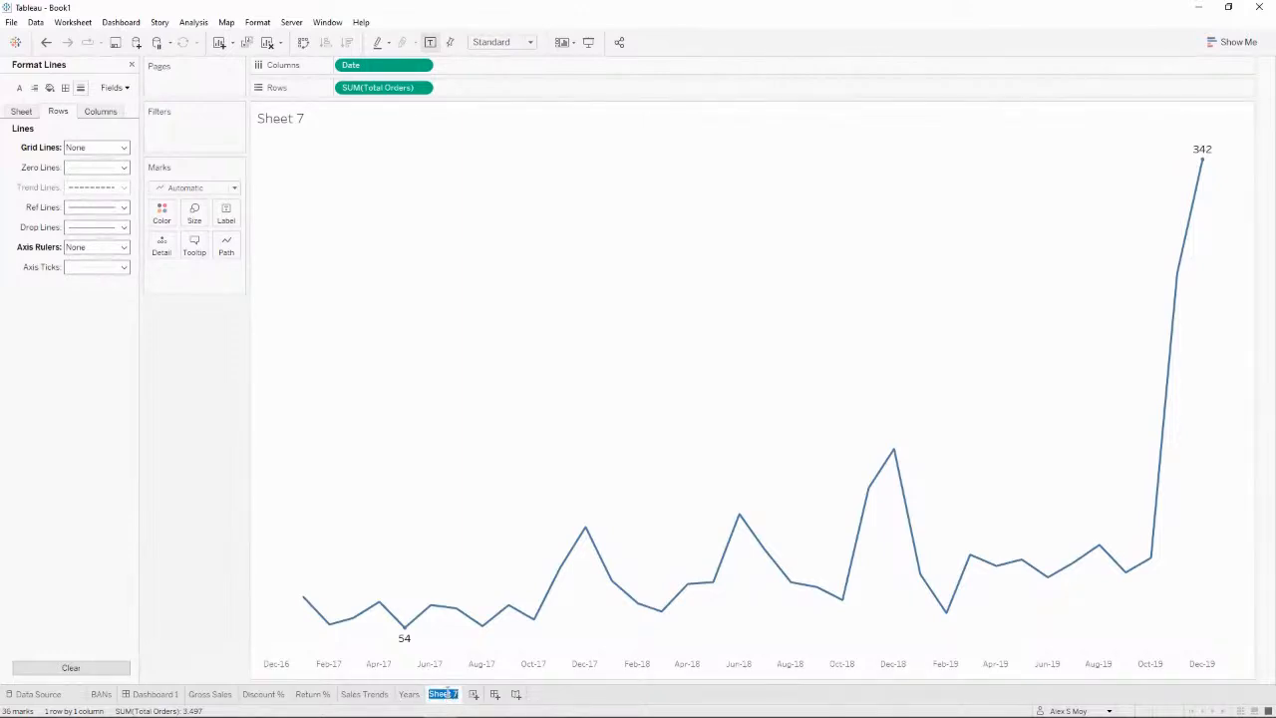
text(Total Orders)
key(Return)
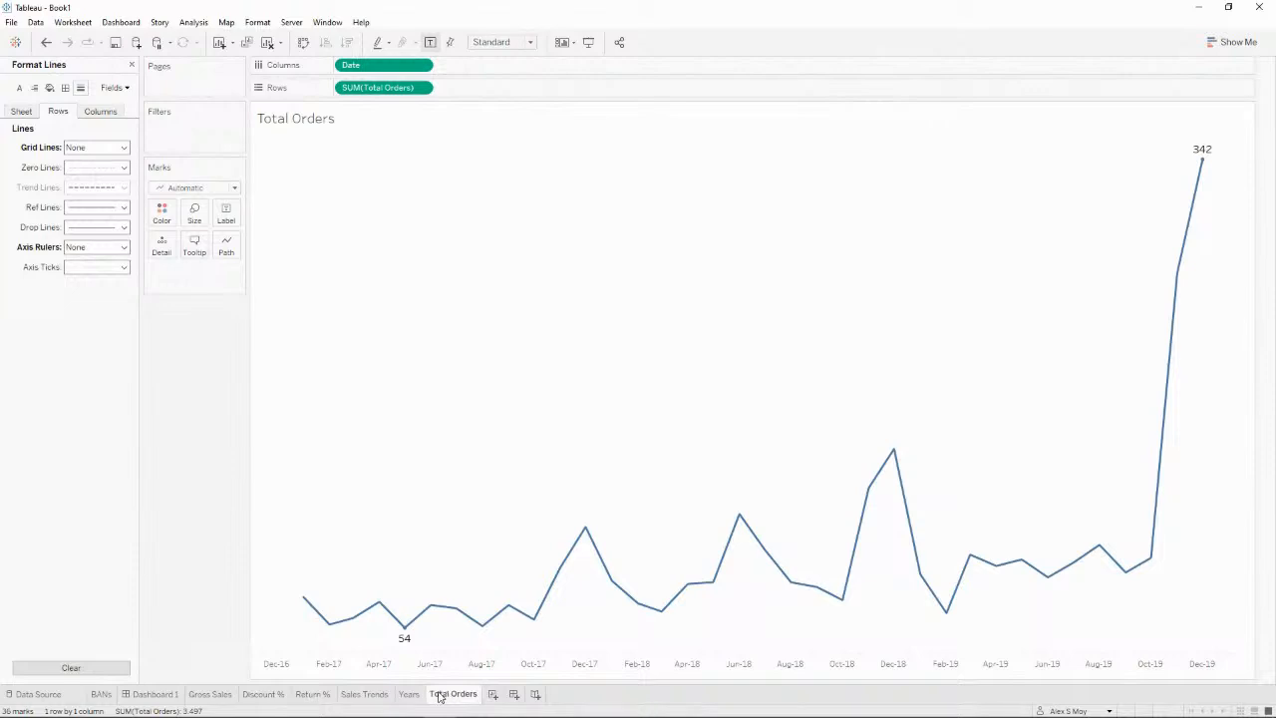
Step: Add the Total Orders sheet to Dashboard 1 as a full-width tile beneath the Gross Sales vs Net Sales chart
click(180, 695)
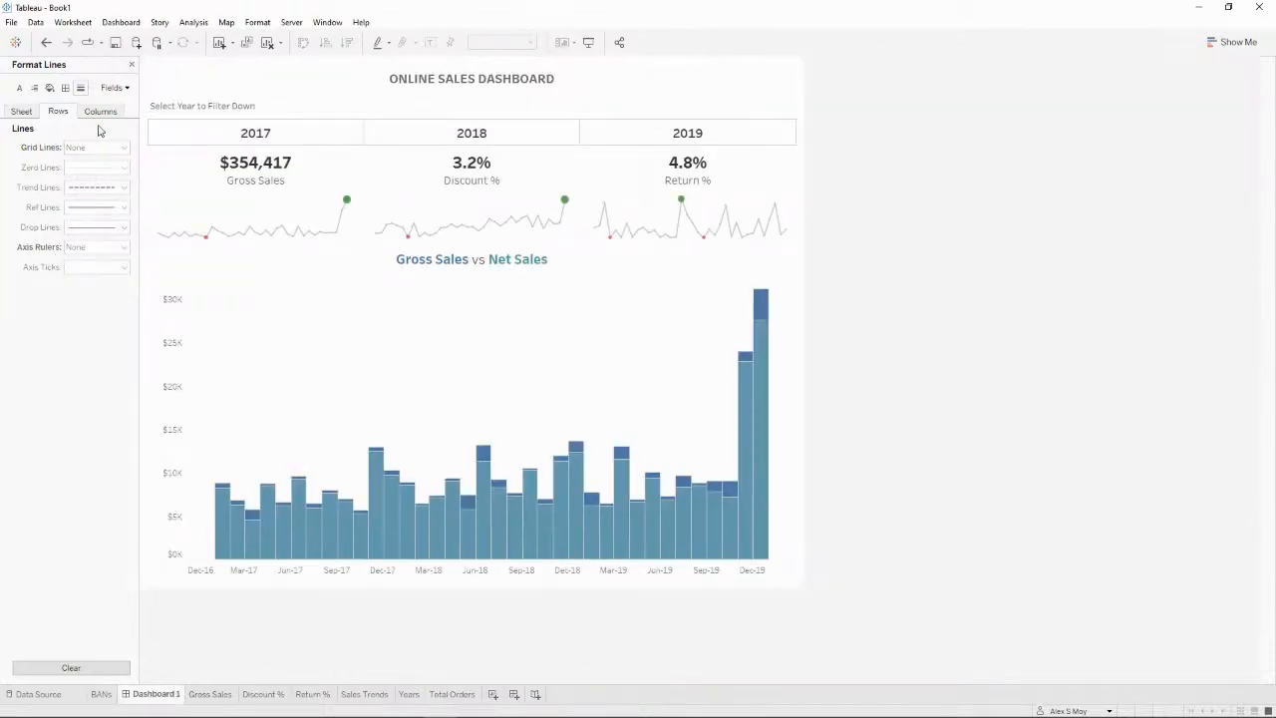
click(131, 64)
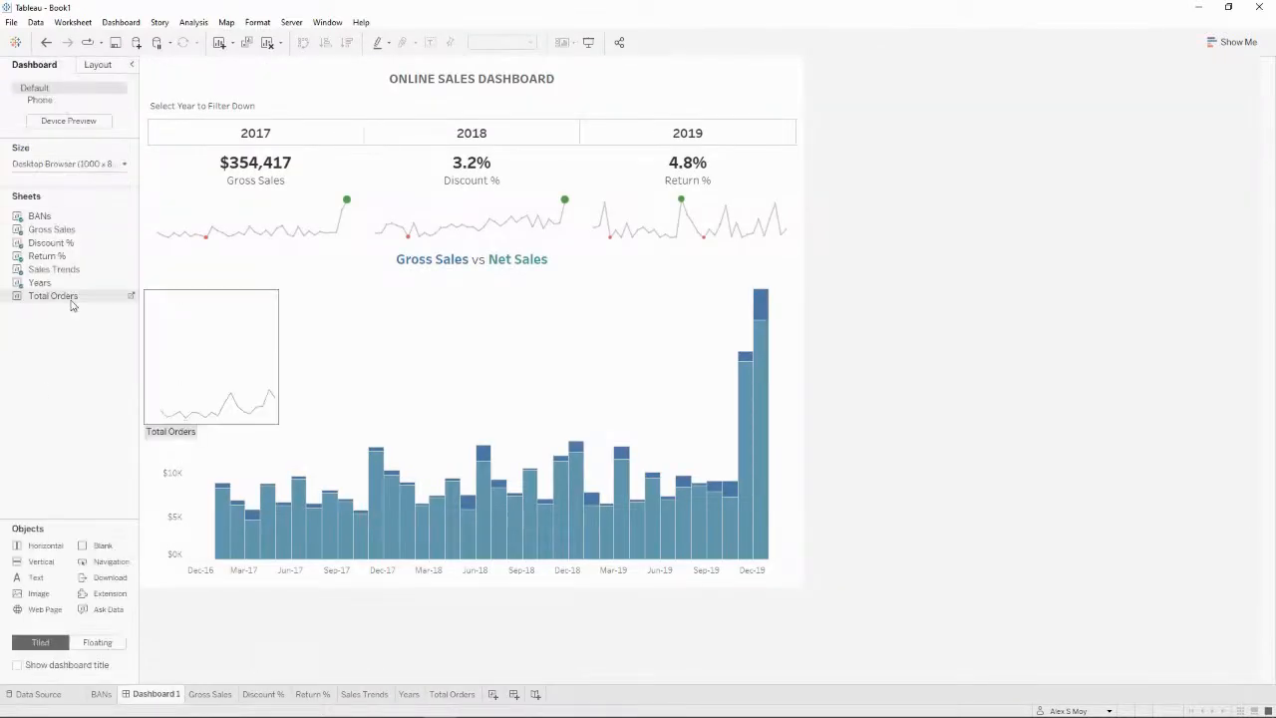
drag(72, 305, 464, 449)
drag(483, 561, 465, 516)
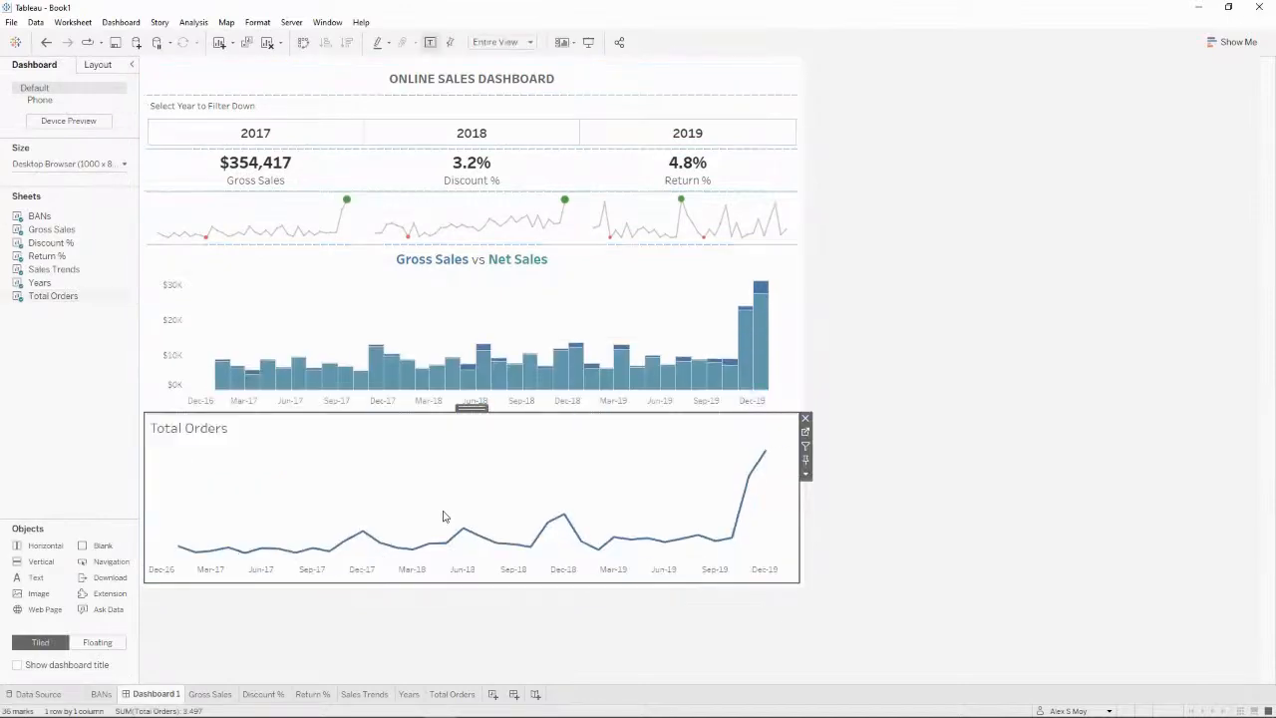
Step: Centre the title of the Total Orders chart on the dashboard
right_click(403, 441)
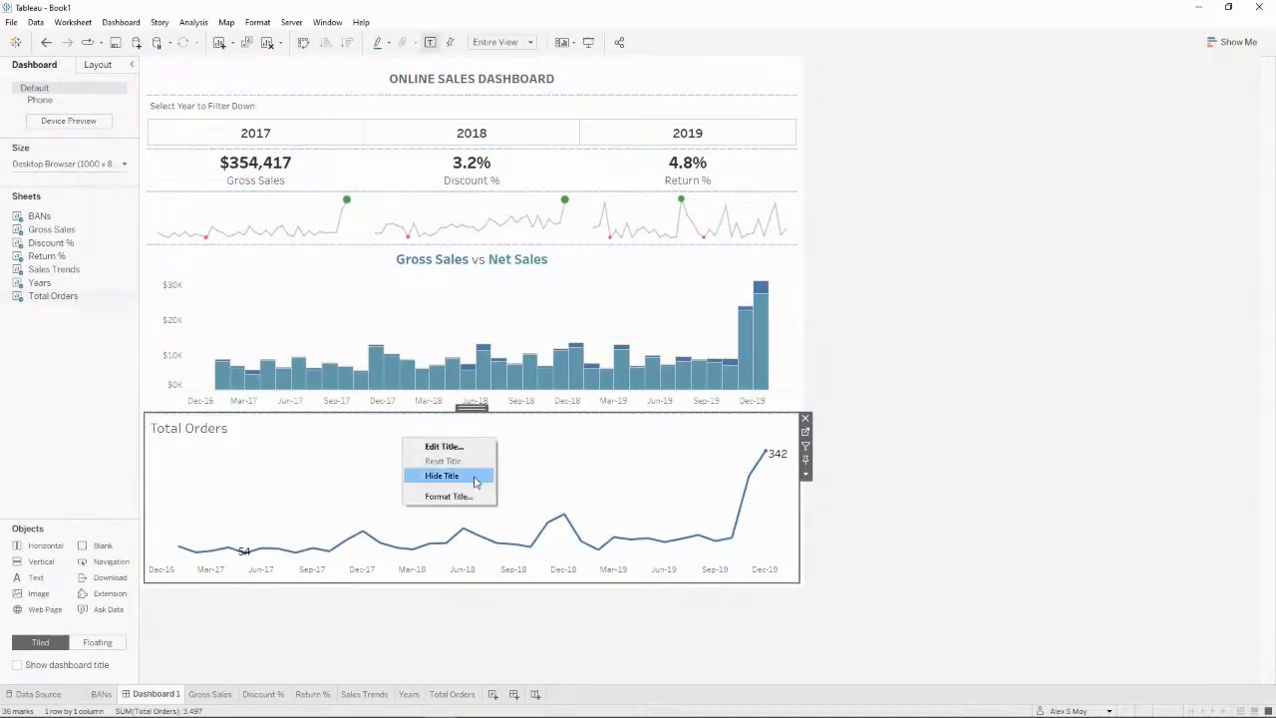
click(444, 447)
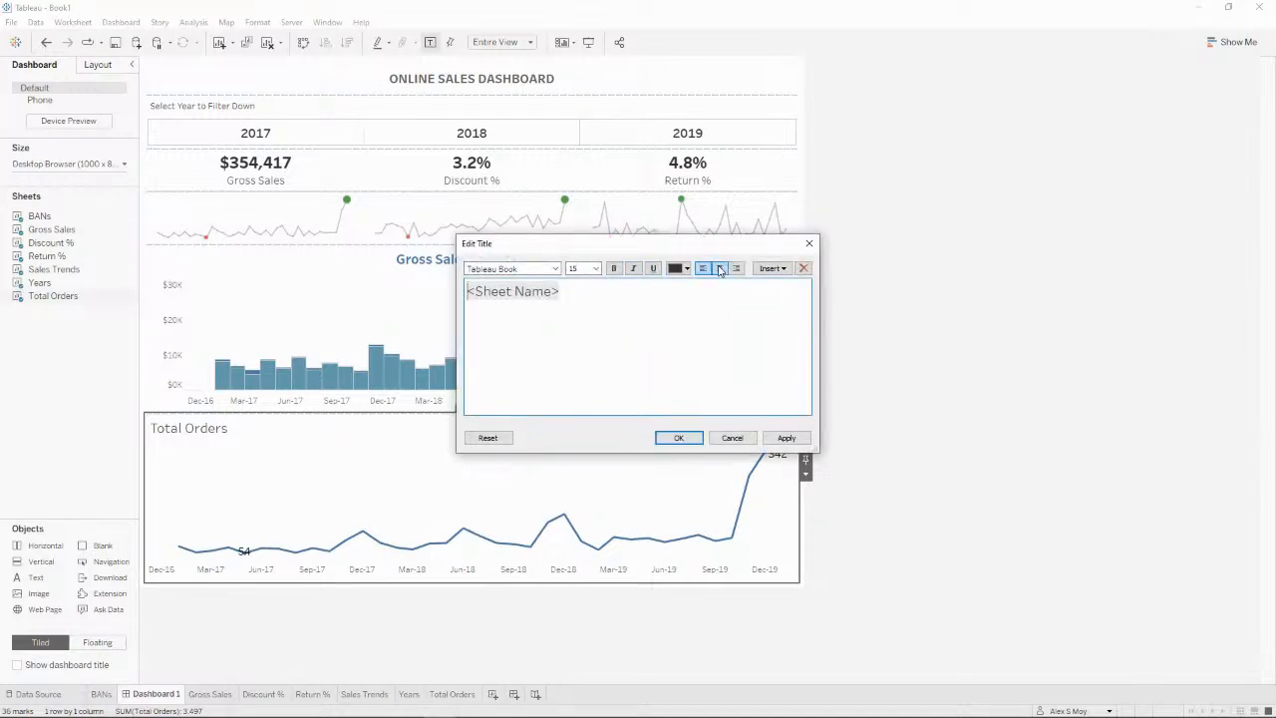
click(720, 268)
click(787, 438)
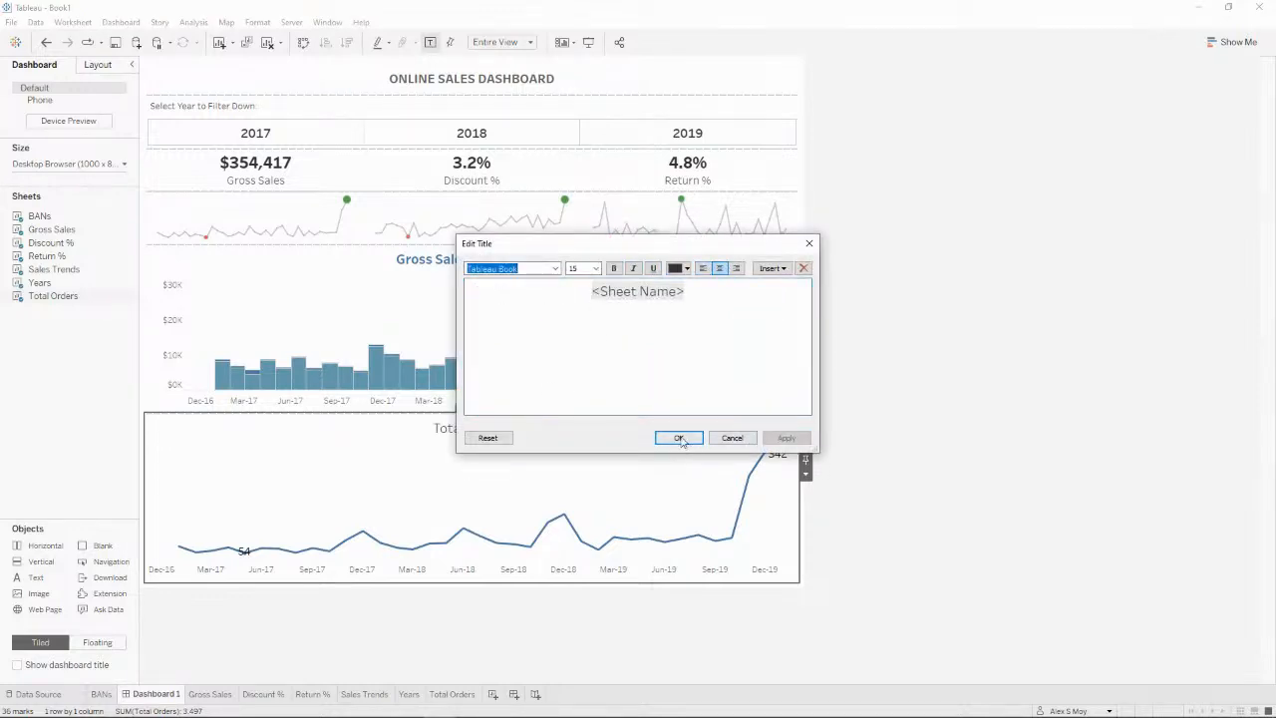
Step: Change the font of the whole Total Orders title to Tableau Bold
click(717, 320)
key(ctrl+a)
click(529, 268)
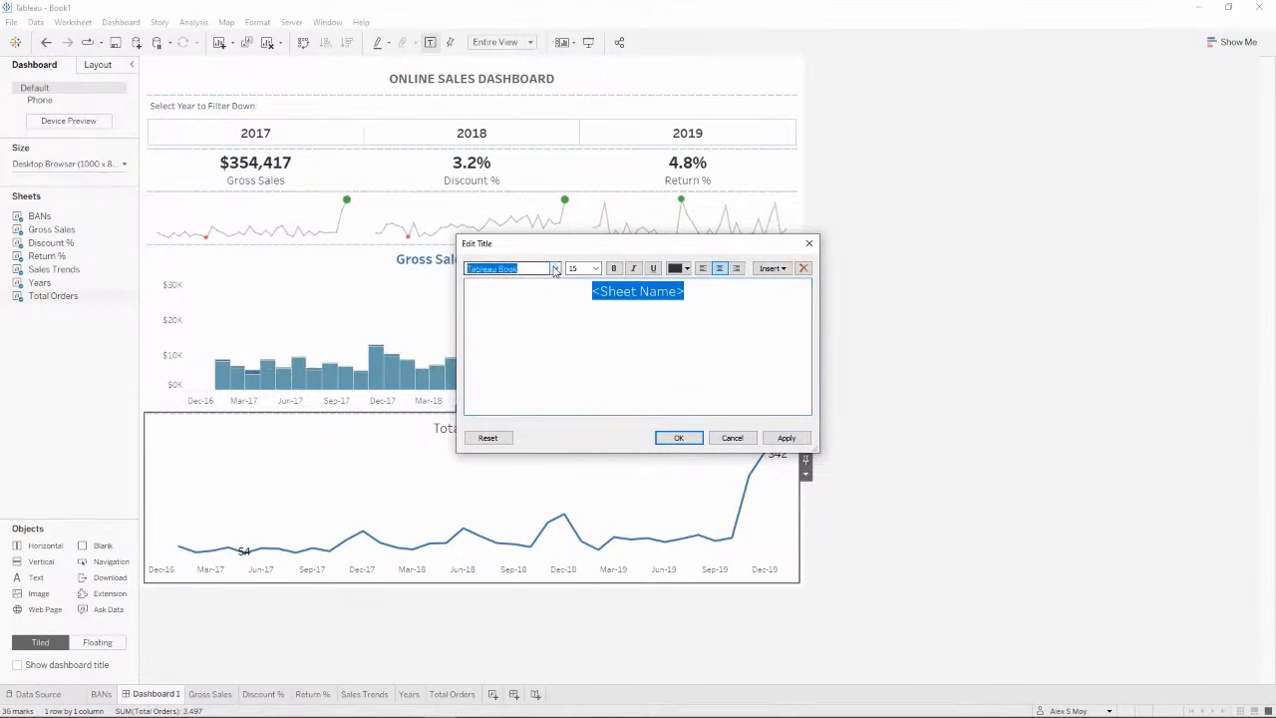
click(555, 268)
scroll(533, 309, up, 1)
click(531, 301)
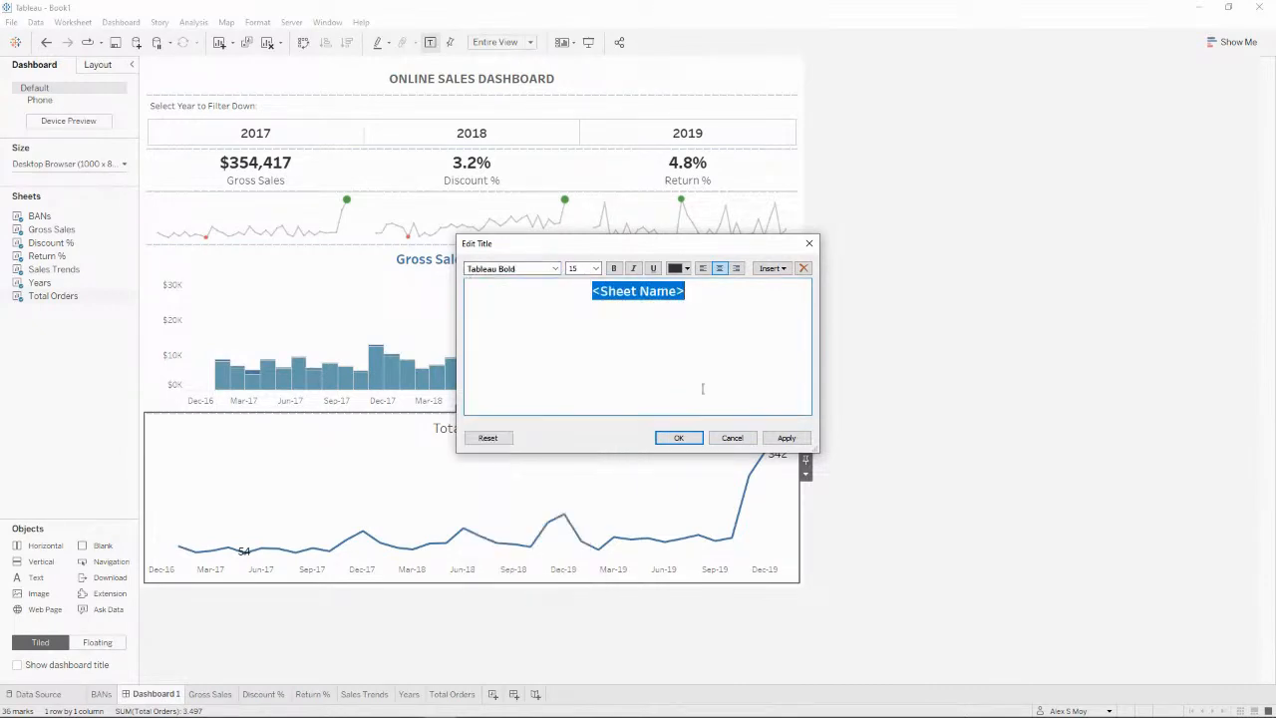
click(786, 438)
click(682, 439)
click(960, 486)
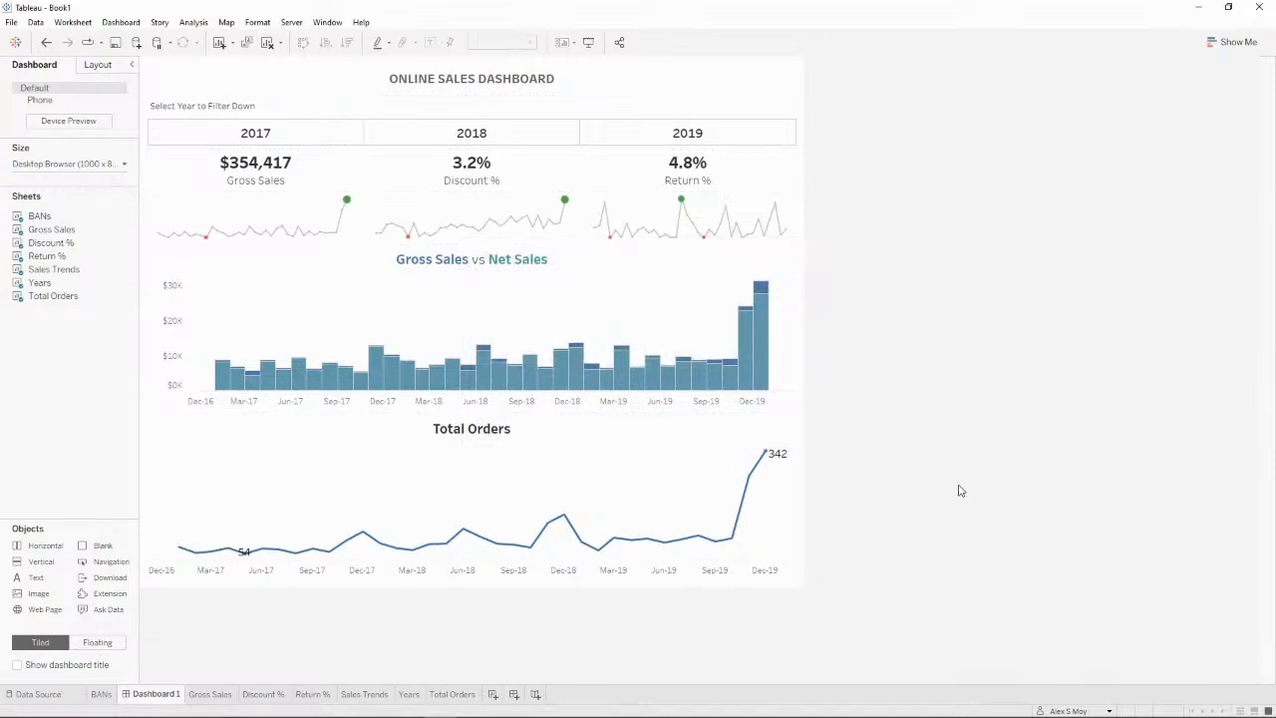
Step: Make the Gross Sales vs Net Sales chart slightly taller by lowering its border with Total Orders, and colour the Total Orders title orange
drag(613, 412, 613, 427)
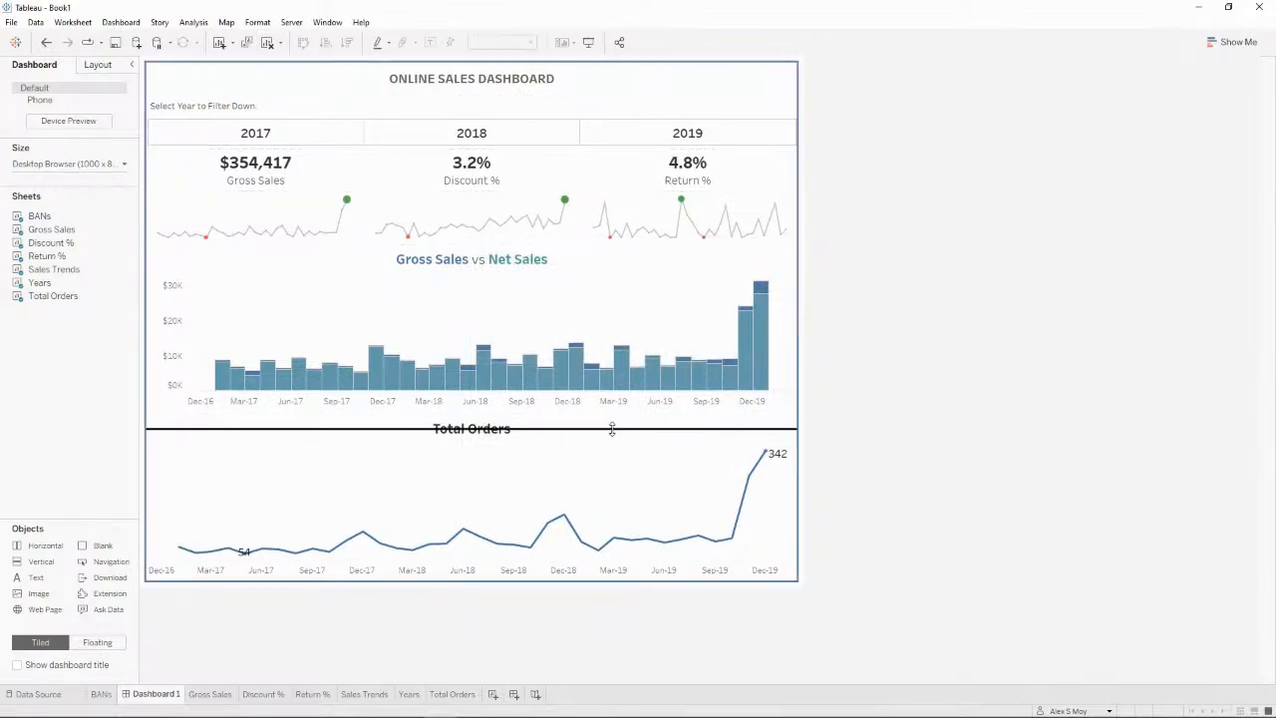
double_click(507, 444)
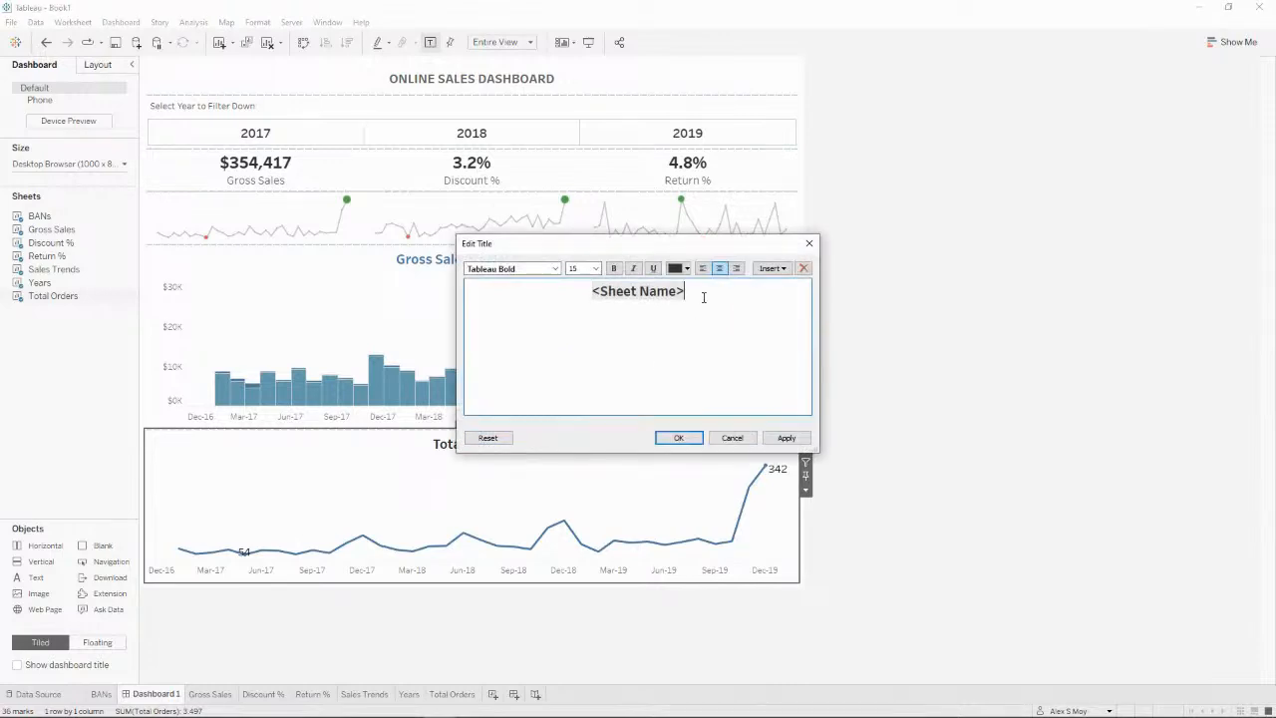
key(ctrl+a)
click(675, 268)
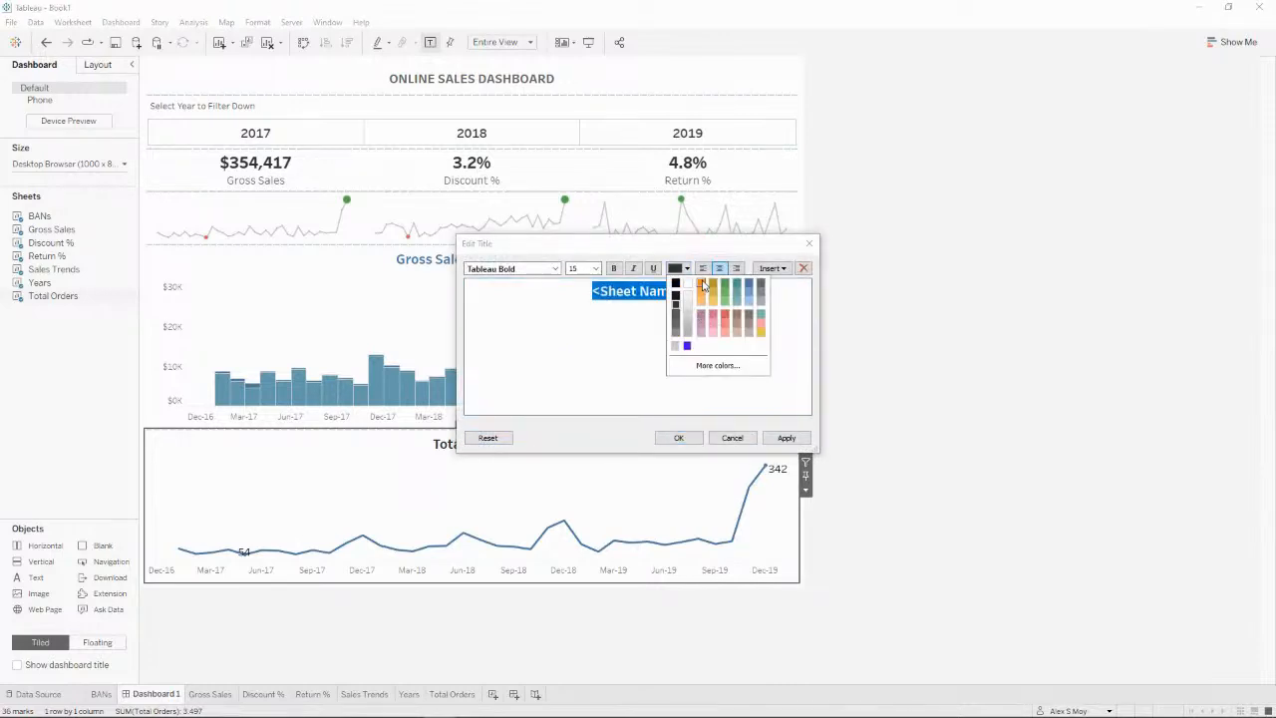
click(704, 286)
click(787, 437)
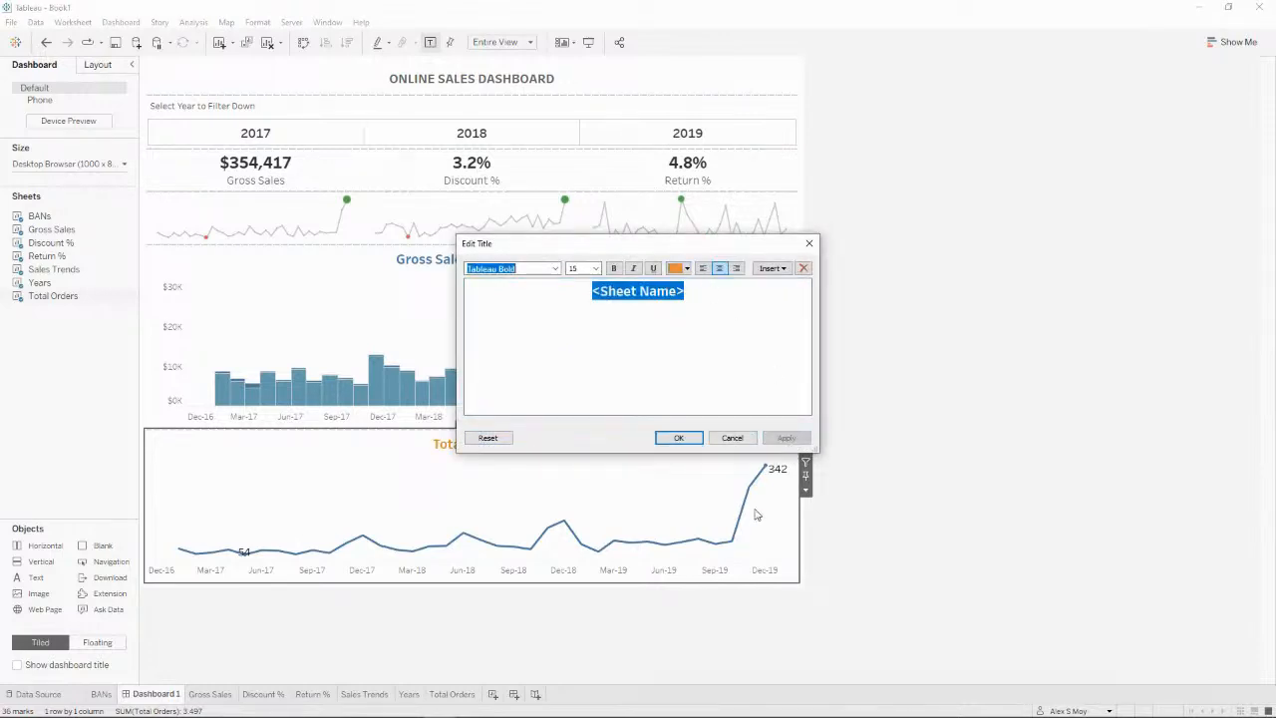
Step: Apply the orange Total Orders title and recolour the line on the Total Orders worksheet to match in orange
click(684, 440)
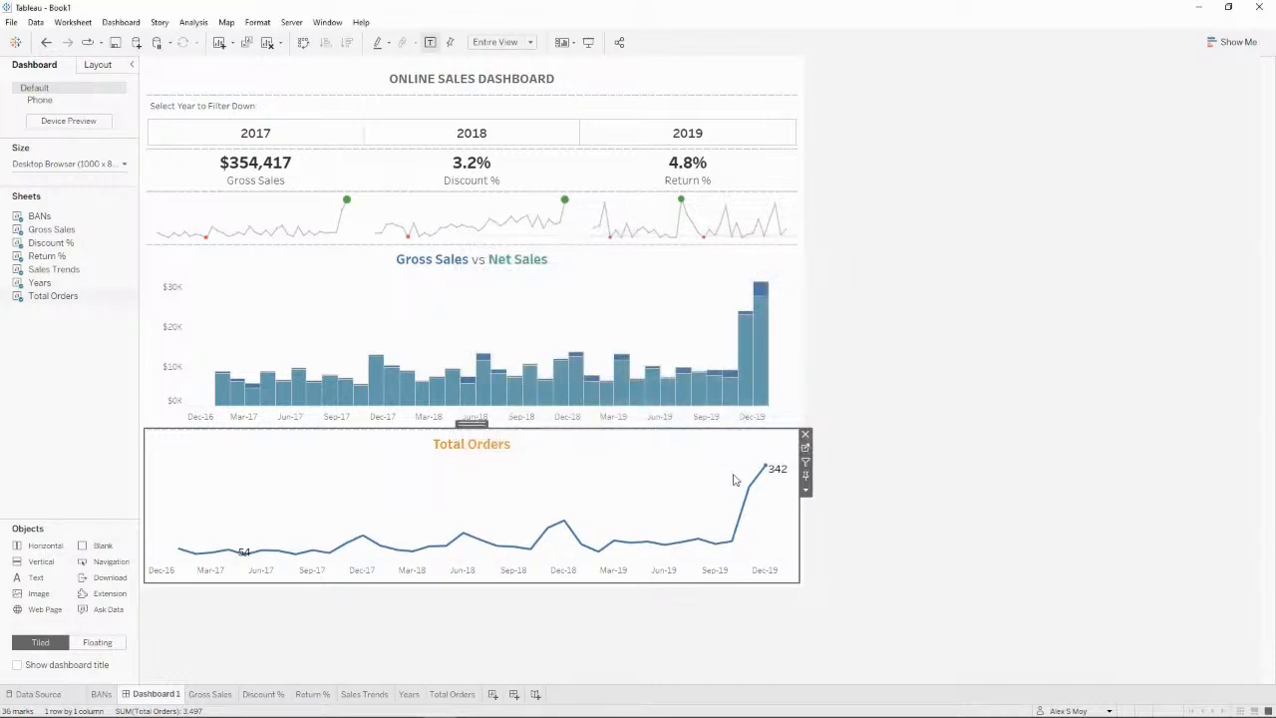
click(805, 449)
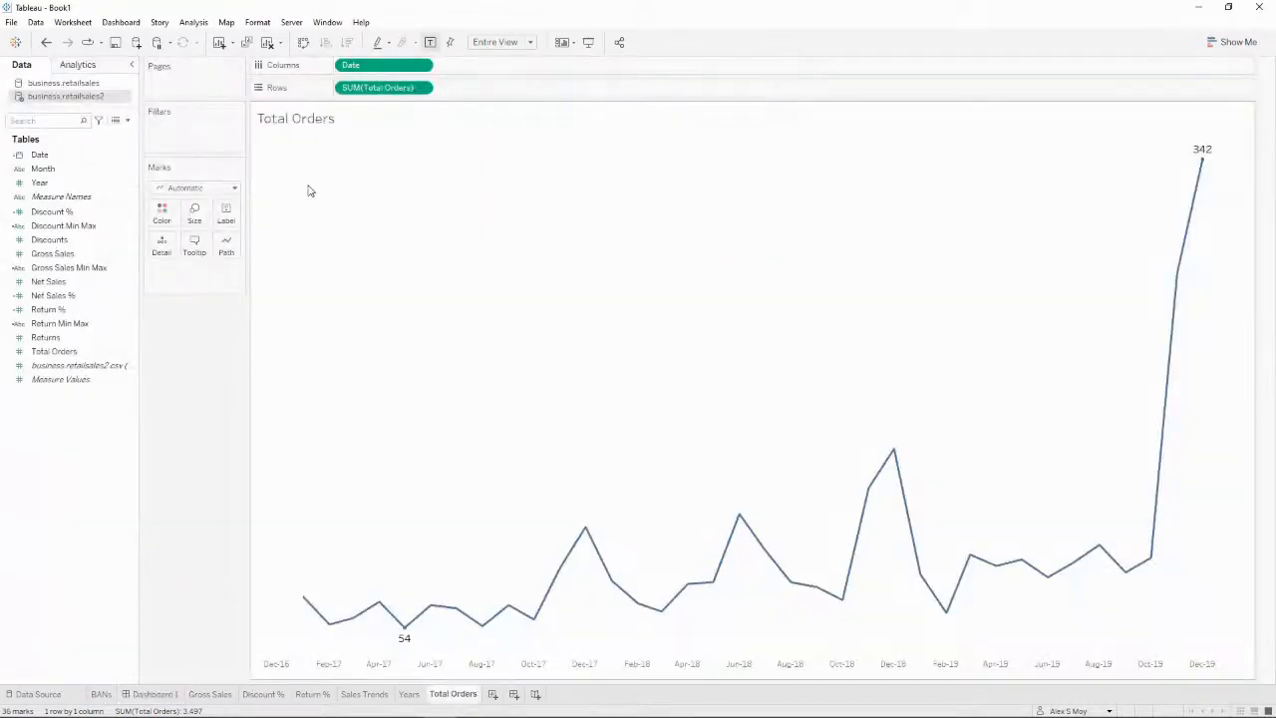
click(161, 214)
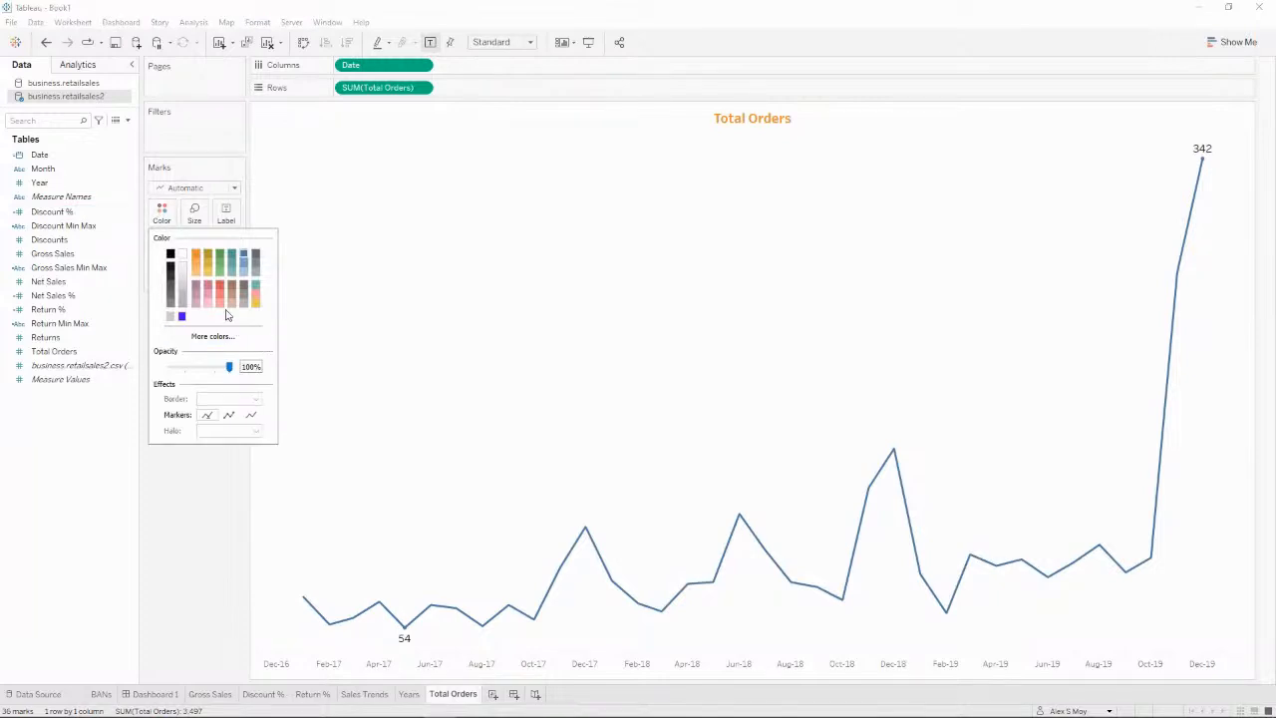
click(195, 256)
click(196, 527)
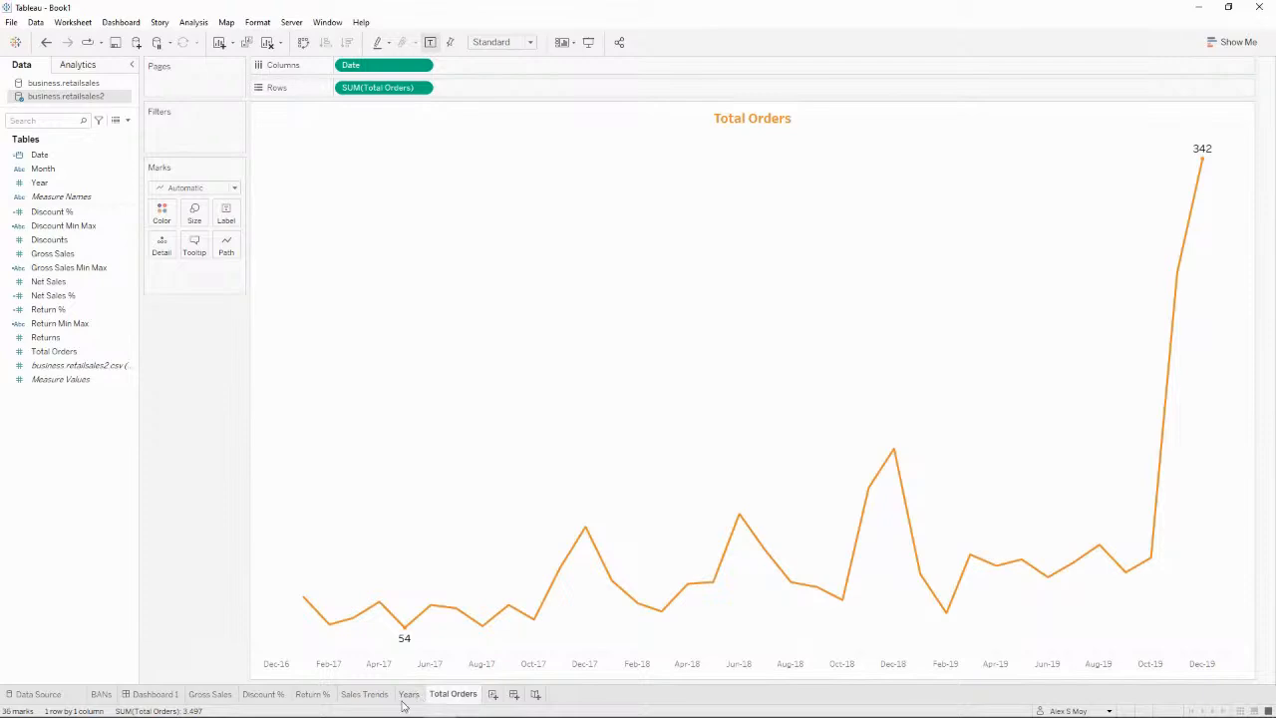
Step: Return to Dashboard 1 and hide all the worksheets it uses
click(163, 694)
right_click(163, 694)
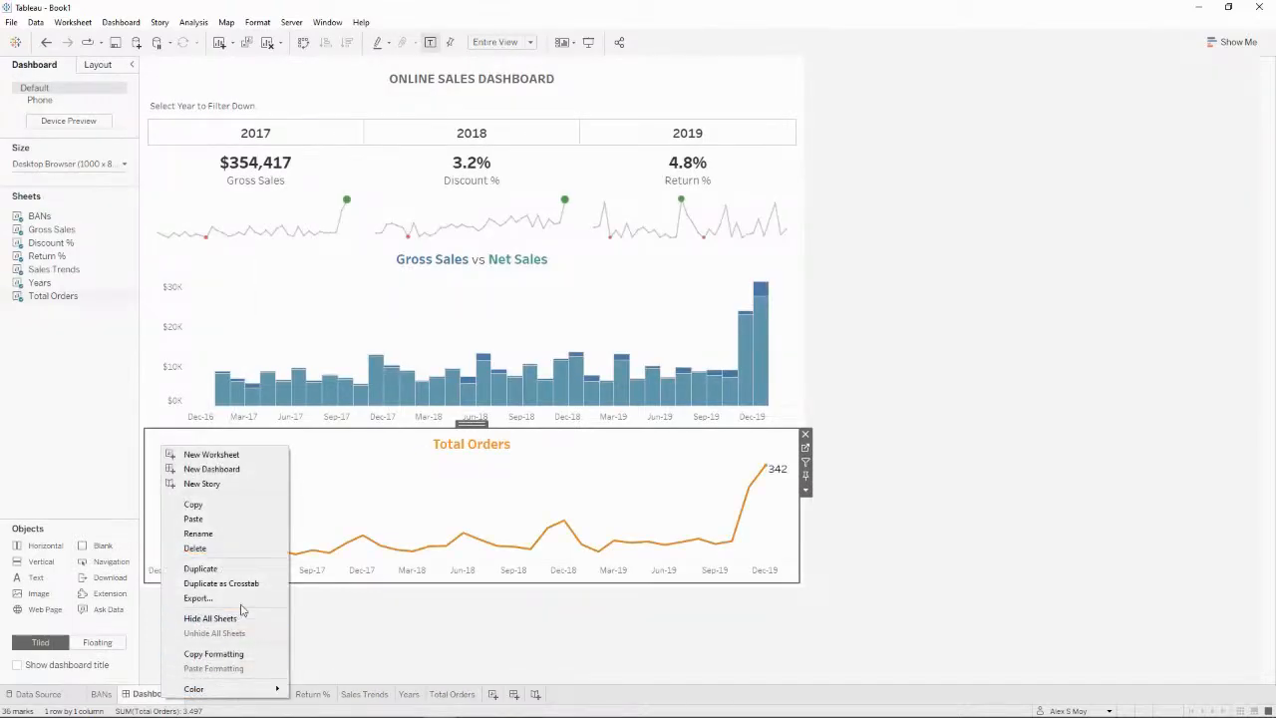
click(239, 619)
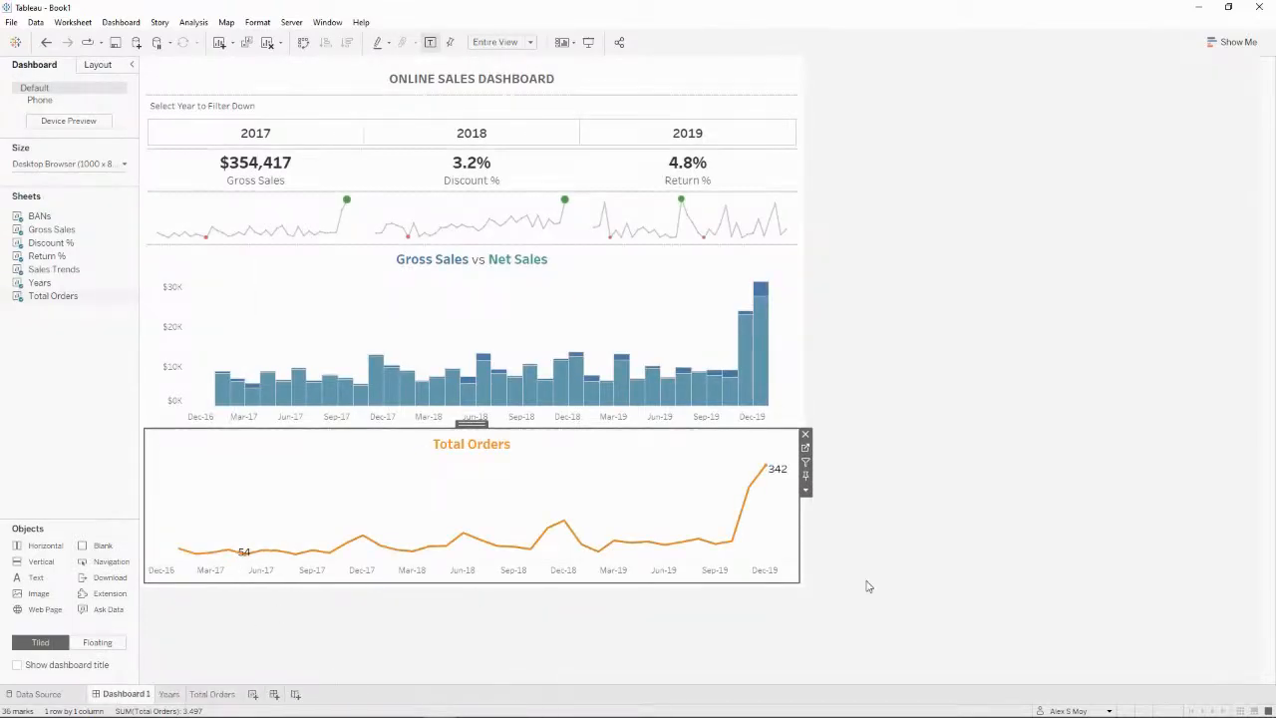
click(939, 586)
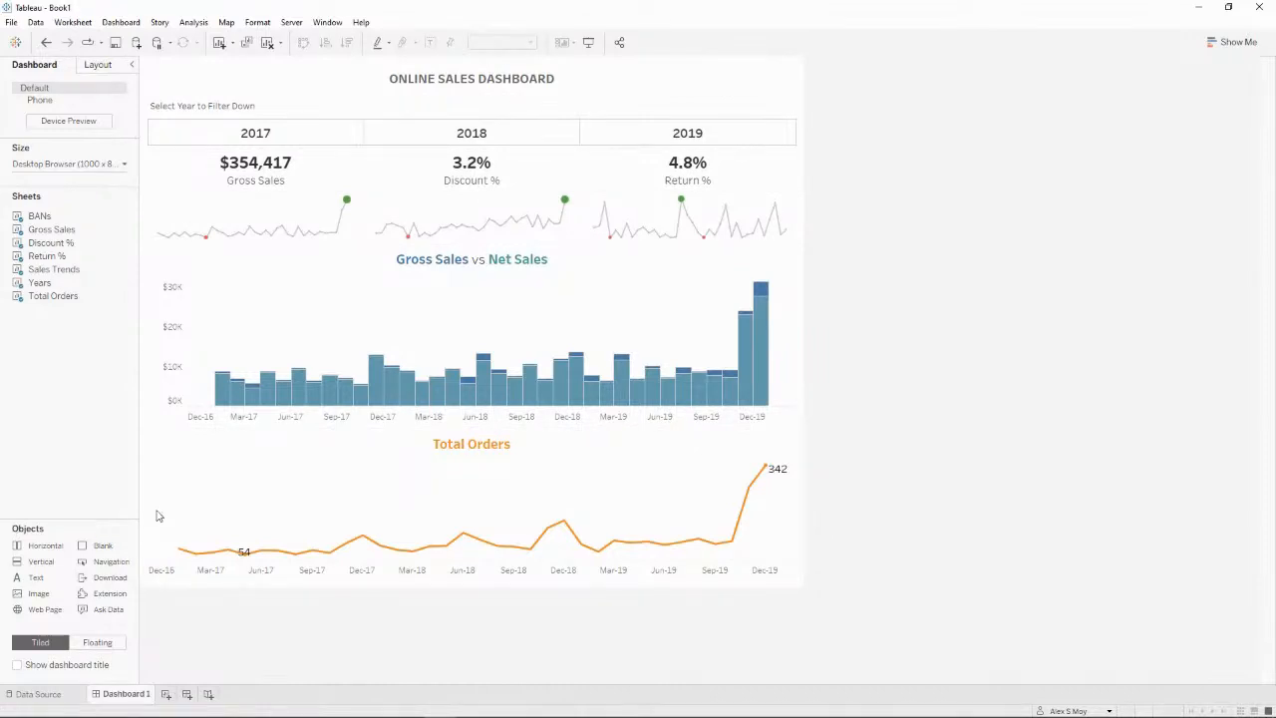
Step: Test the year filter on the dashboard with 2017 and leave no year selected
click(327, 142)
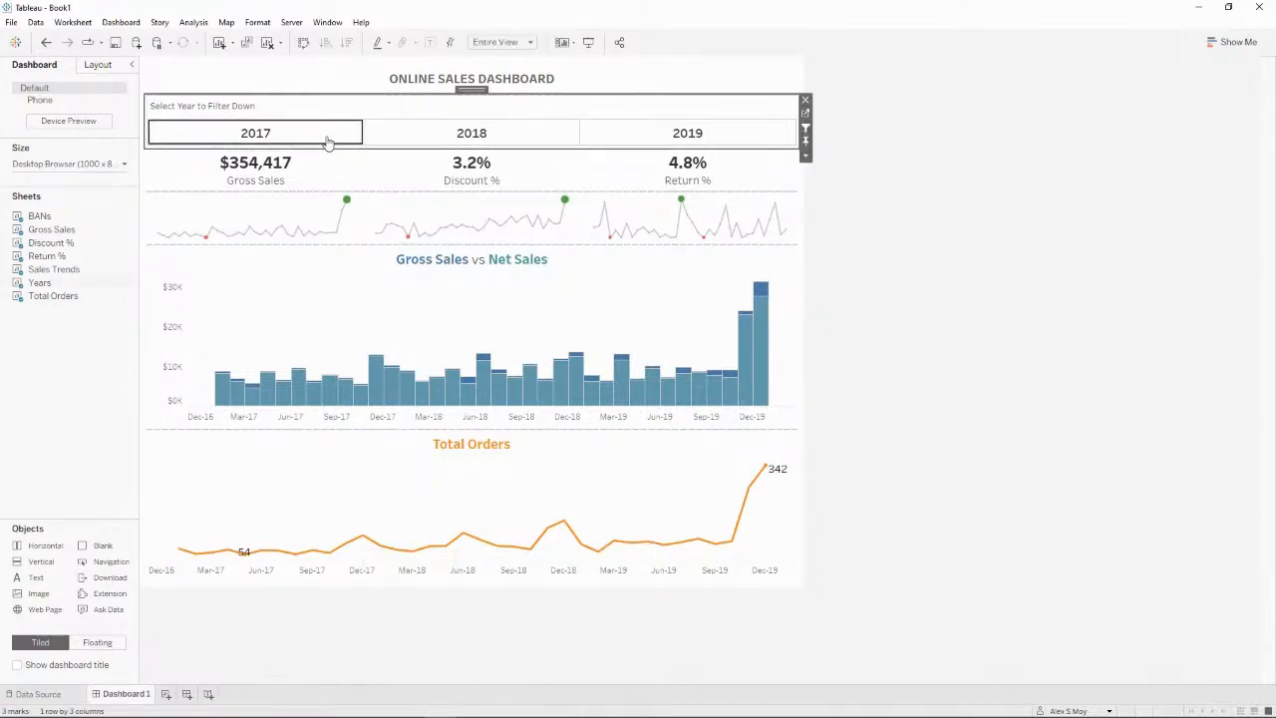
click(327, 143)
click(328, 143)
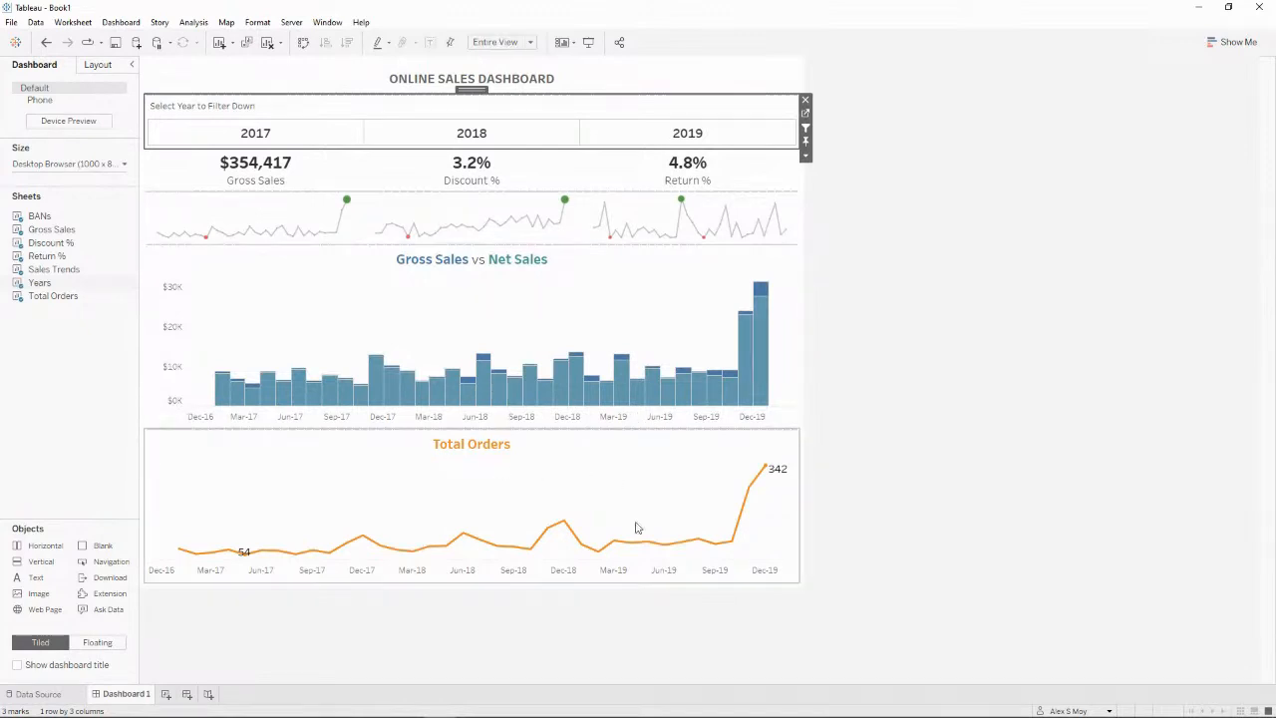
click(941, 504)
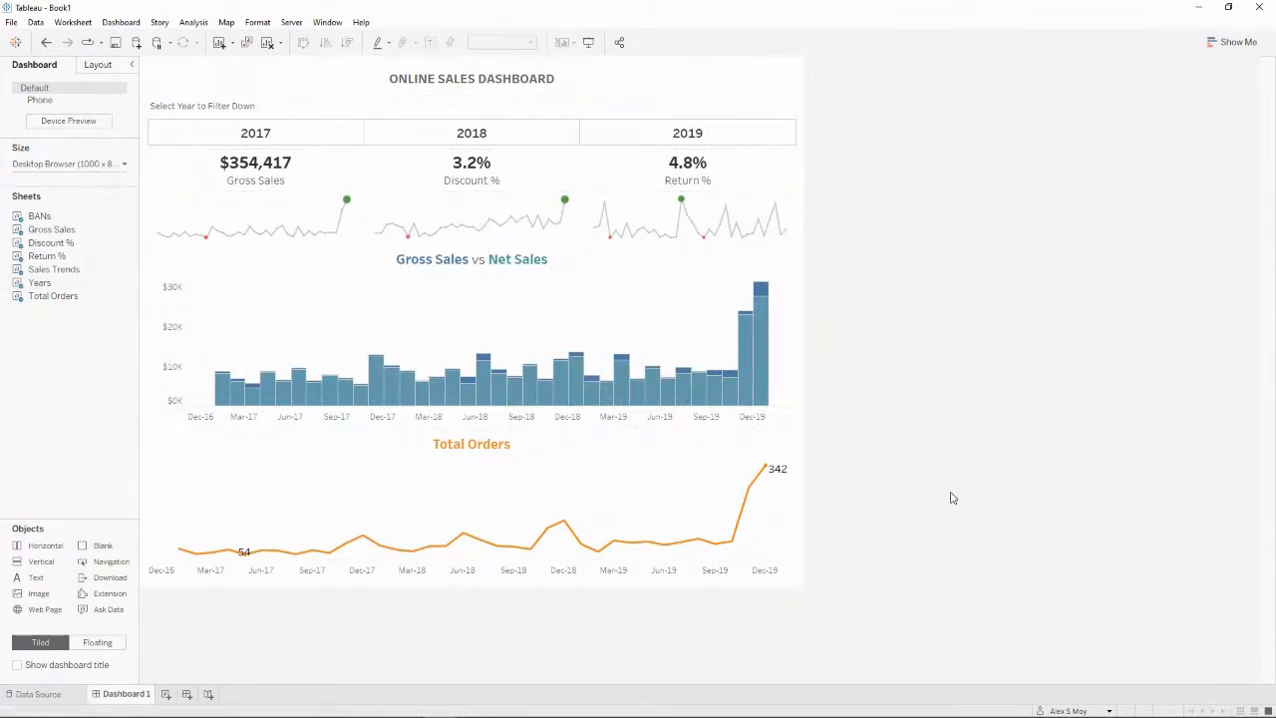